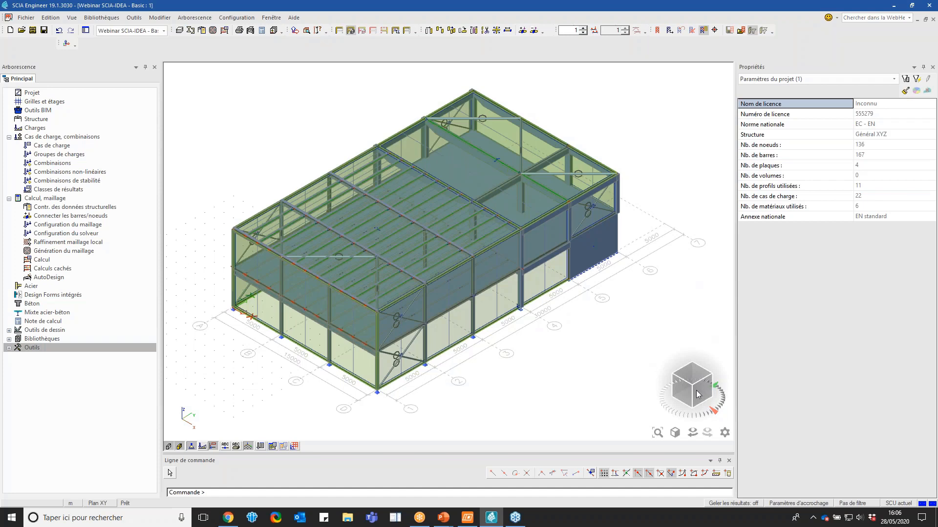
# Examine the properties of the composite floor slab S5 in the front part of the building, then clear the selection
pyautogui.click(682, 392)
pyautogui.moveTo(682, 391); pyautogui.dragTo(629, 415)
pyautogui.scroll(-5, 654, 254)
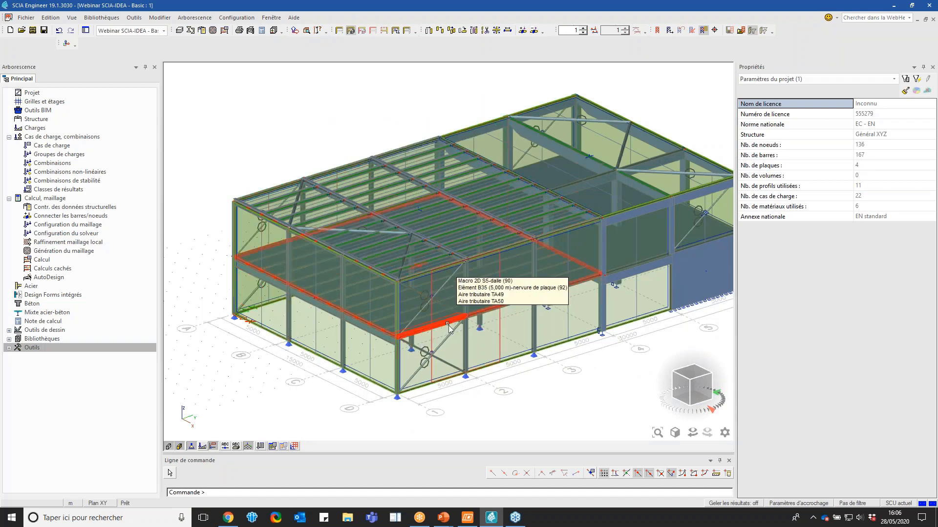
pyautogui.click(469, 339)
pyautogui.click(474, 345)
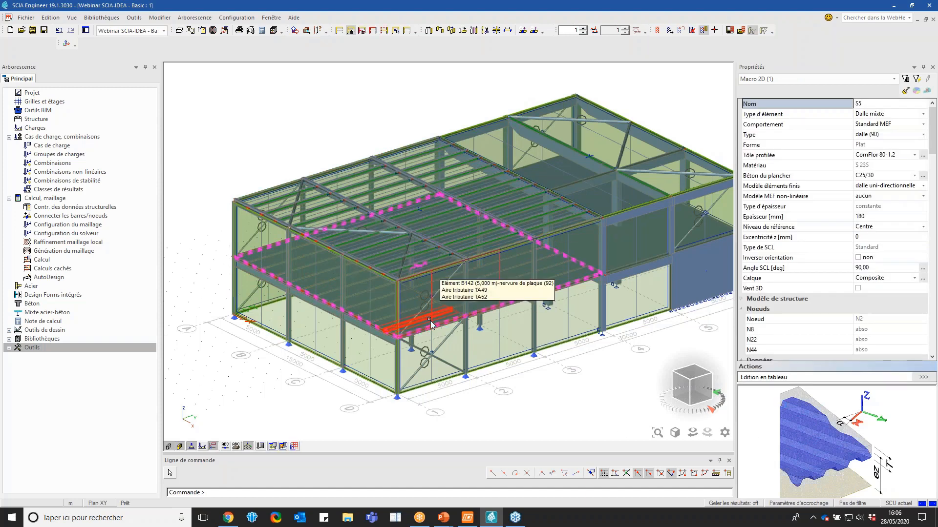
pyautogui.scroll(-3, 264, 267)
pyautogui.scroll(3, 293, 227)
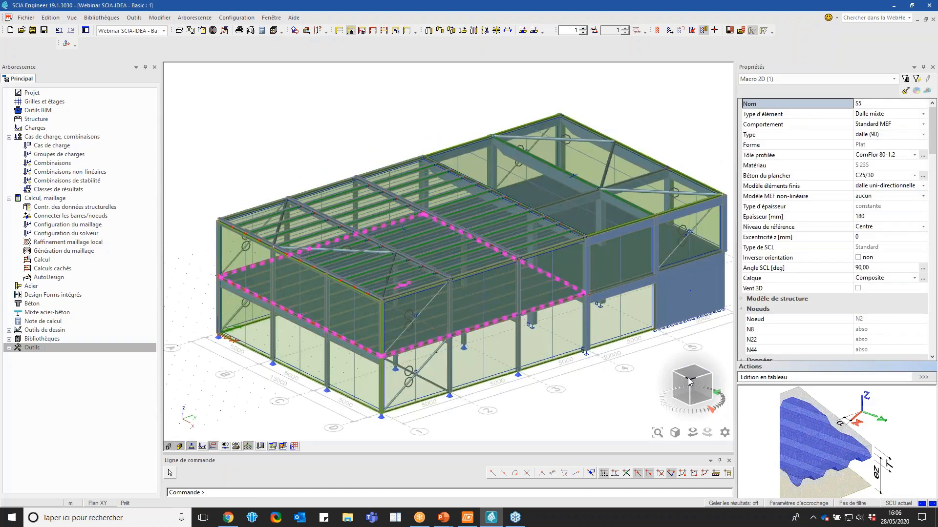
pyautogui.moveTo(687, 377); pyautogui.dragTo(695, 387)
pyautogui.press('Escape')
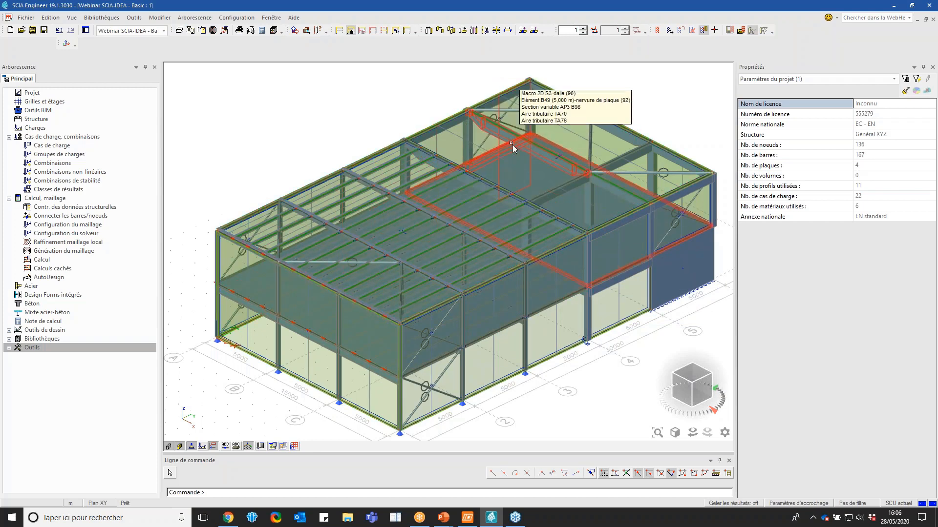
pyautogui.scroll(5, 522, 146)
pyautogui.scroll(-4, 484, 144)
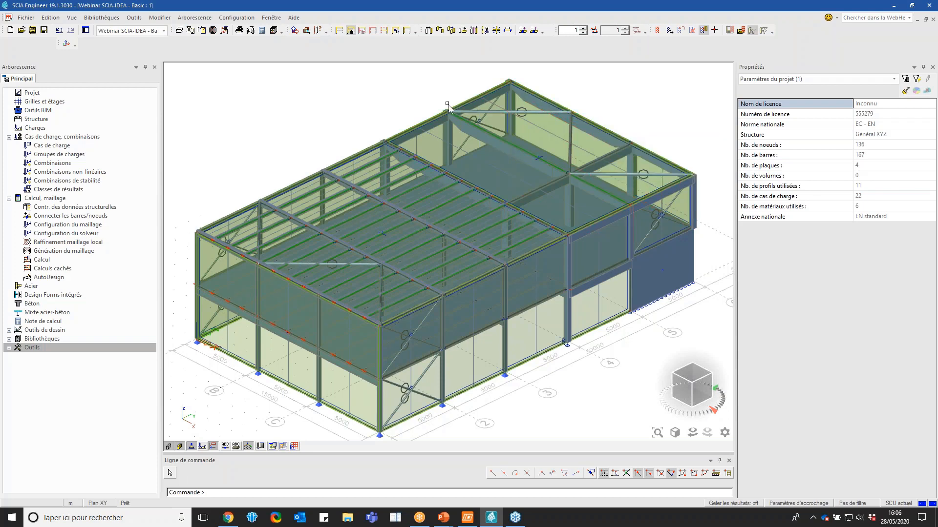
pyautogui.scroll(-2, 441, 103)
pyautogui.scroll(2, 416, 115)
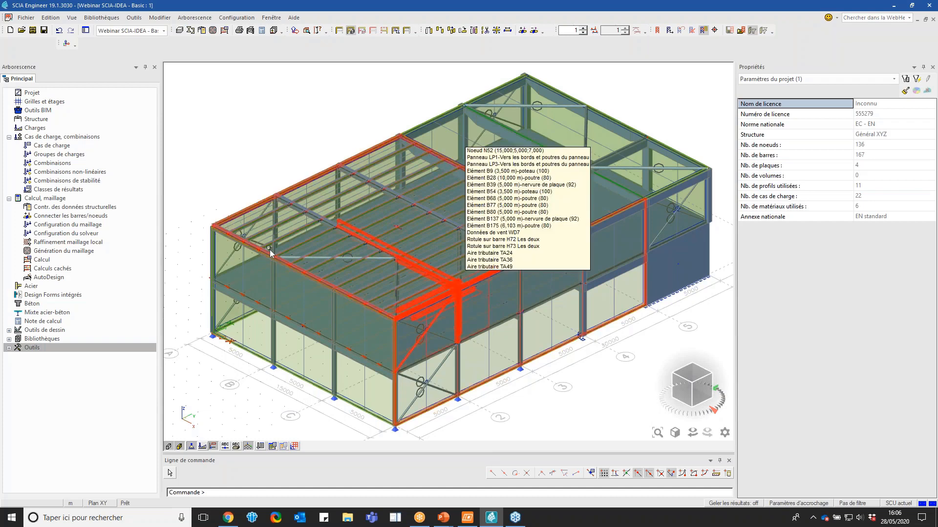
# Open the project's loads and look through the list of defined load cases
pyautogui.click(66, 128)
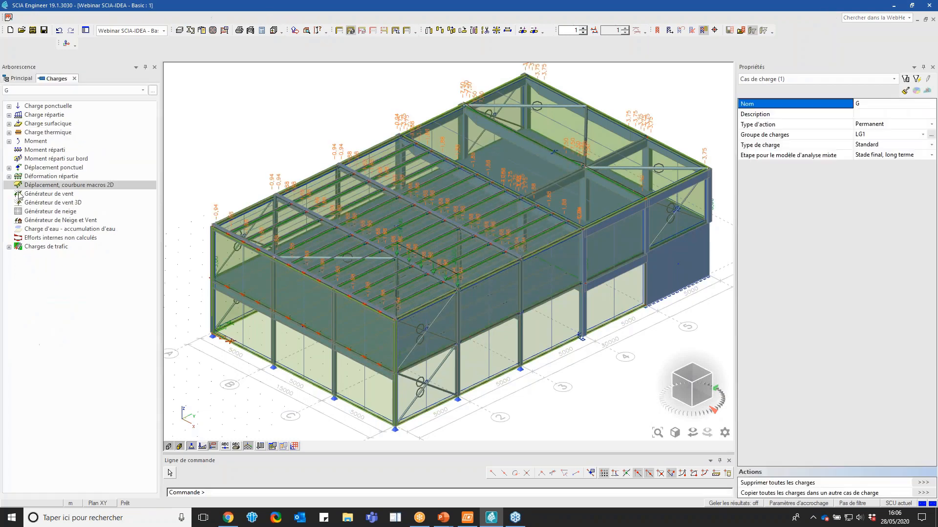
pyautogui.click(134, 92)
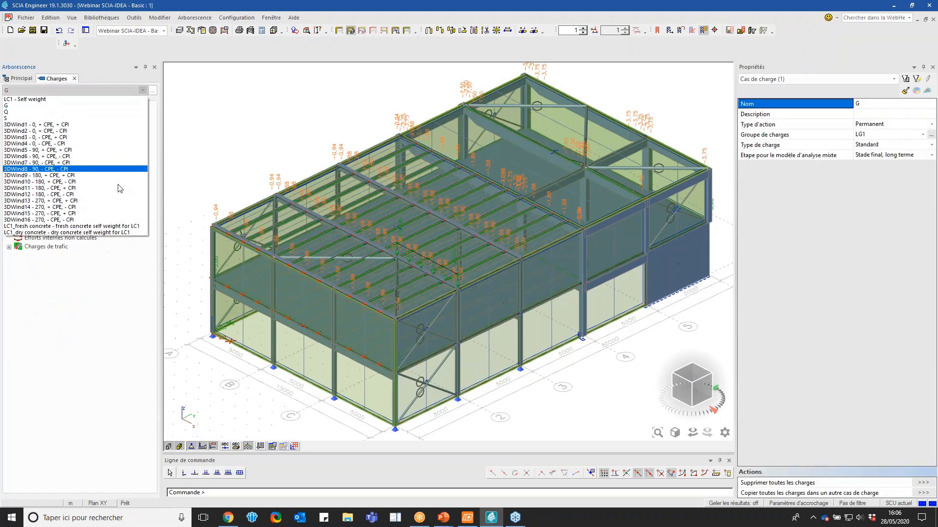
pyautogui.click(90, 89)
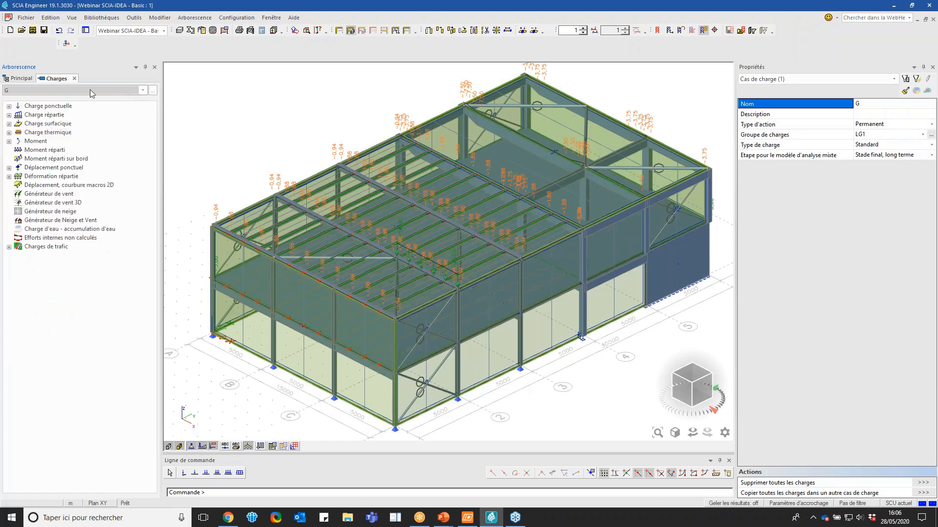
pyautogui.click(90, 90)
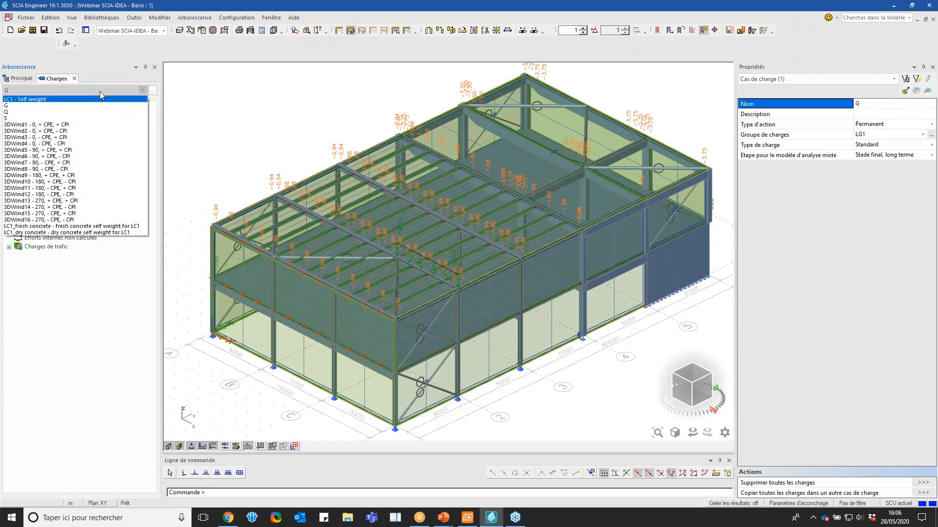
pyautogui.click(100, 92)
# Set the display of load generators to Original in the view parameters for loads and masses
pyautogui.rightClick(237, 103)
pyautogui.click(279, 134)
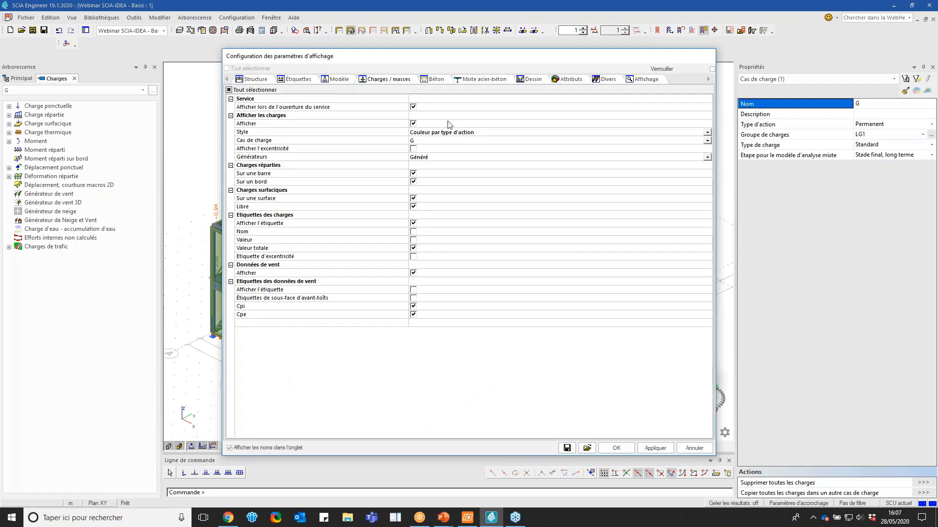
pyautogui.click(432, 157)
pyautogui.click(432, 157)
pyautogui.click(432, 169)
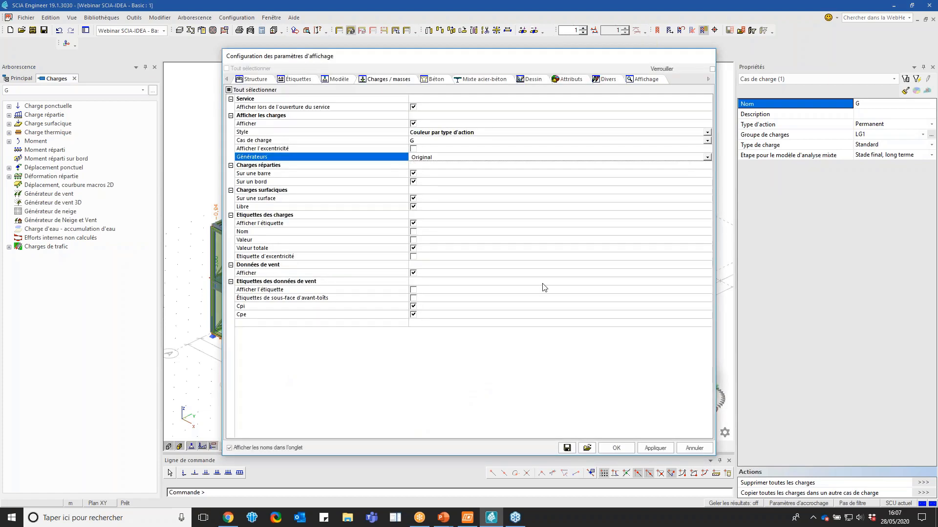
pyautogui.click(651, 449)
pyautogui.click(618, 448)
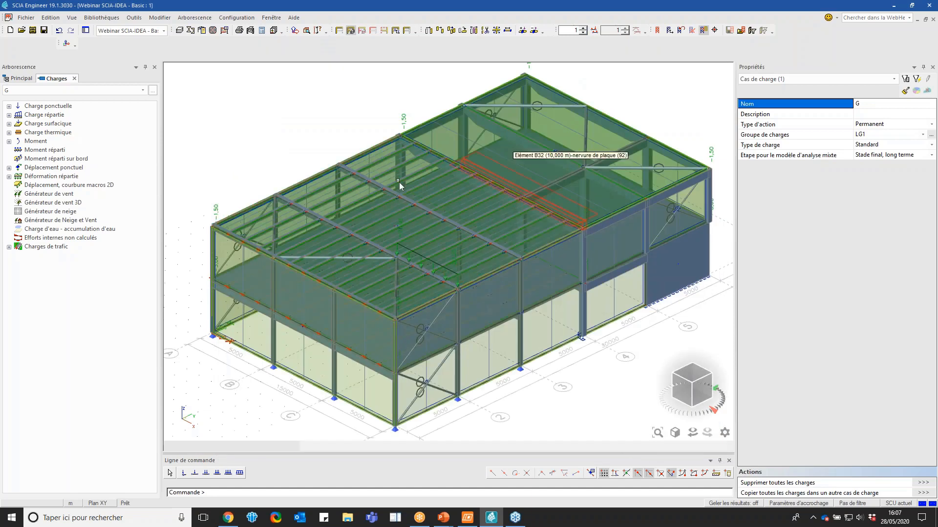
# Display the wind load case 3DWind4 - 0, - CPE, - CPI, examine its loads on the building, and leave the loads service
pyautogui.scroll(-4, 392, 190)
pyautogui.scroll(3, 392, 190)
pyautogui.click(78, 90)
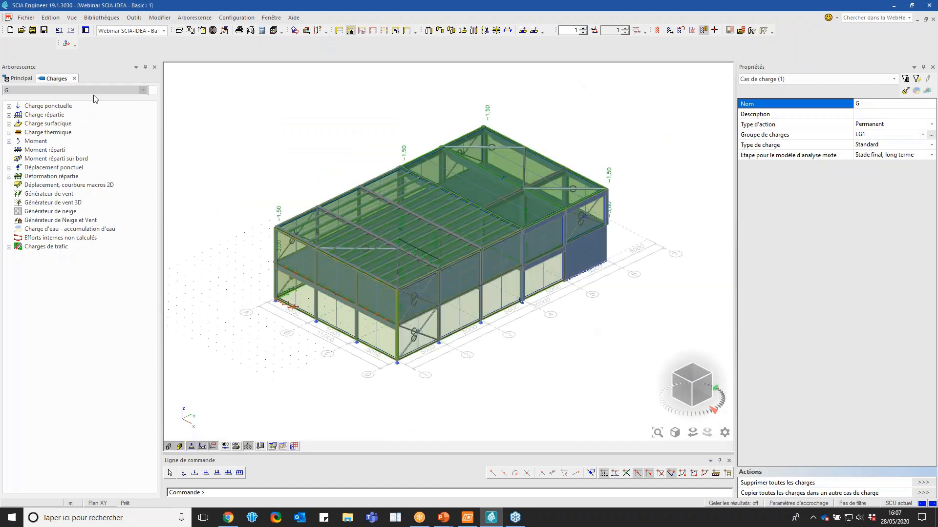
pyautogui.click(77, 145)
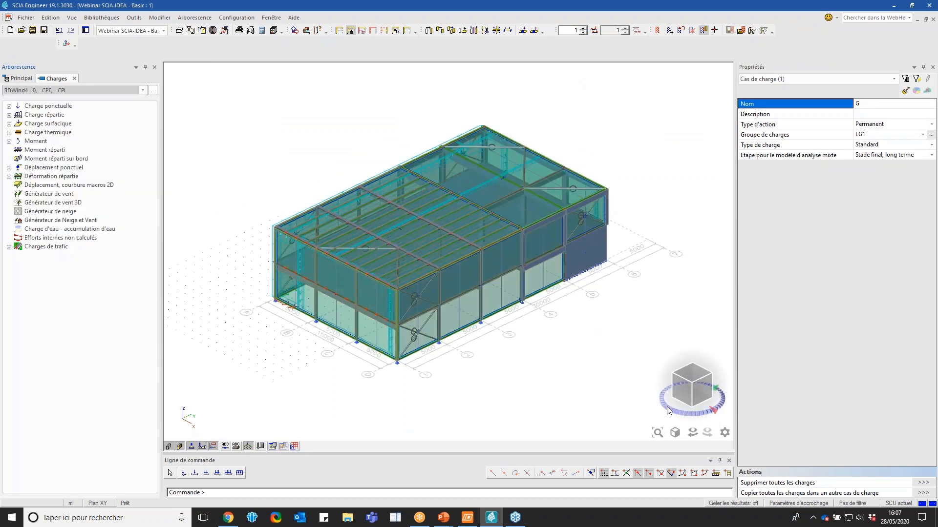
pyautogui.click(682, 401)
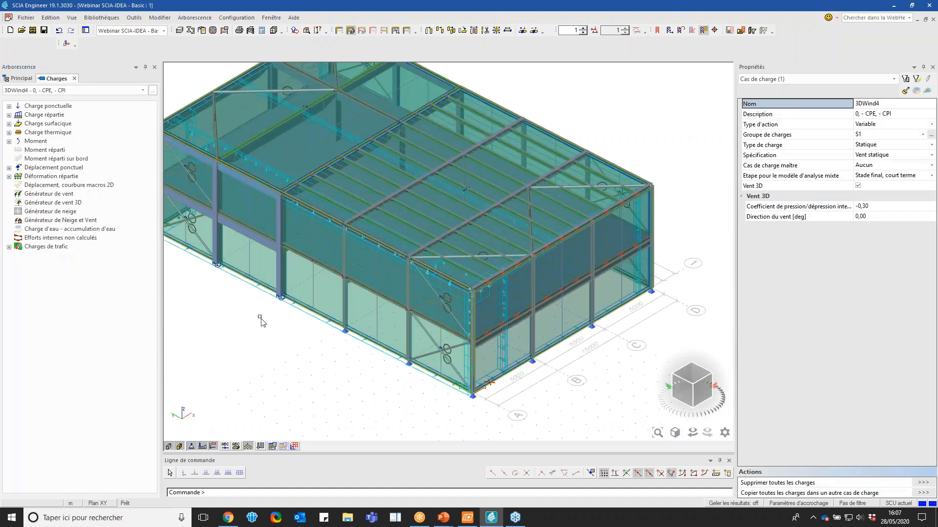
pyautogui.click(75, 78)
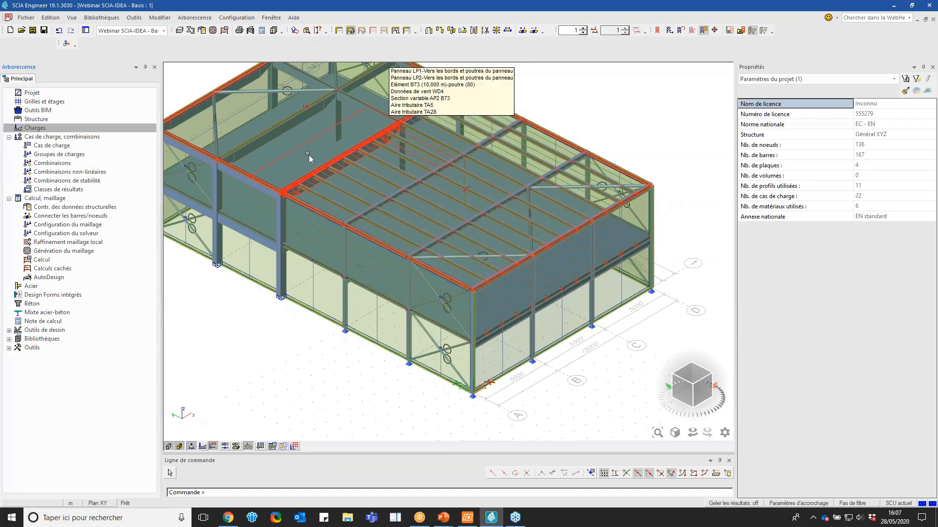
# Review the contents of the load combination ULS-Set B-FS (auto) and close the combinations manager
pyautogui.click(64, 164)
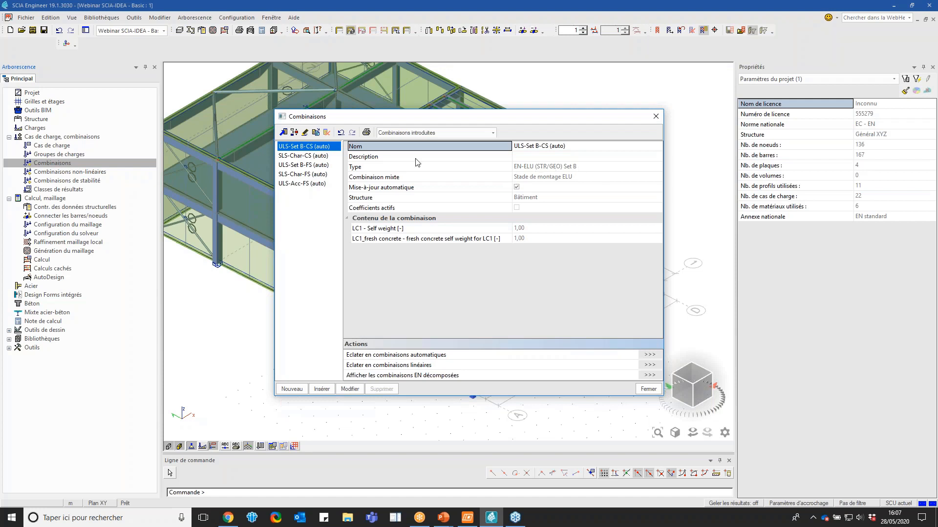
pyautogui.click(301, 166)
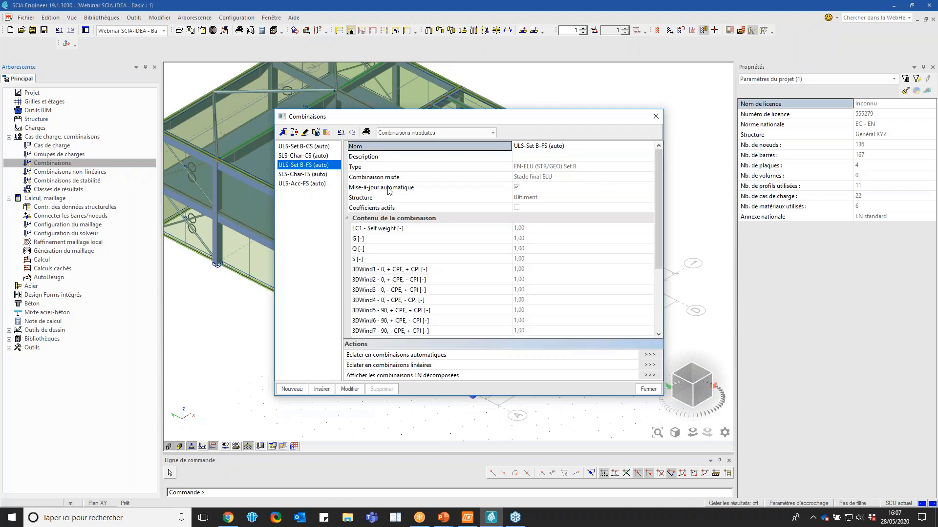
pyautogui.click(656, 116)
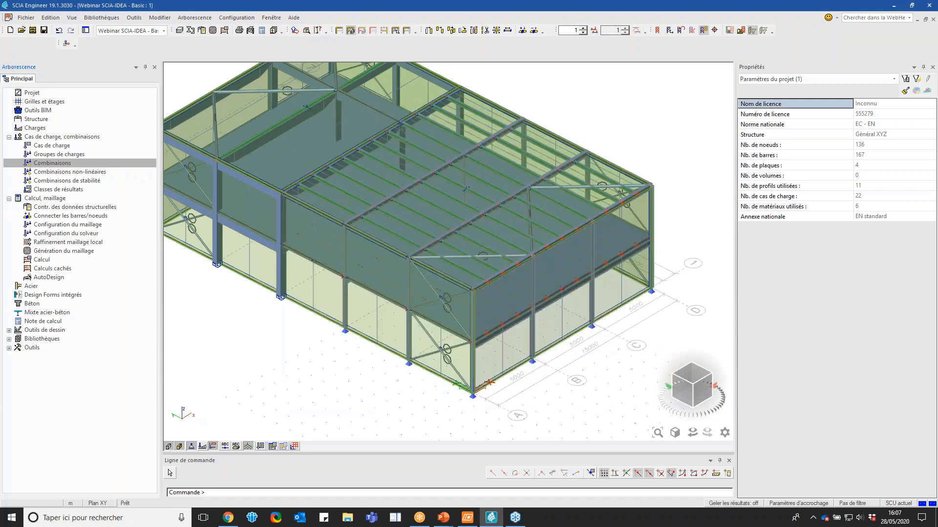
# Close the two open projects, Webinar SCIA-IDEA - Basic and After Autodesign, without saving changes
pyautogui.click(933, 19)
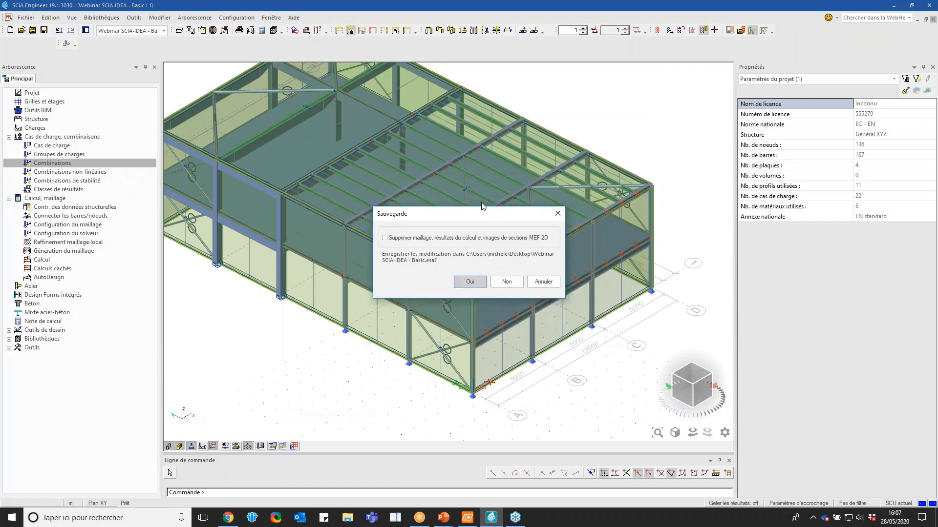
pyautogui.click(507, 282)
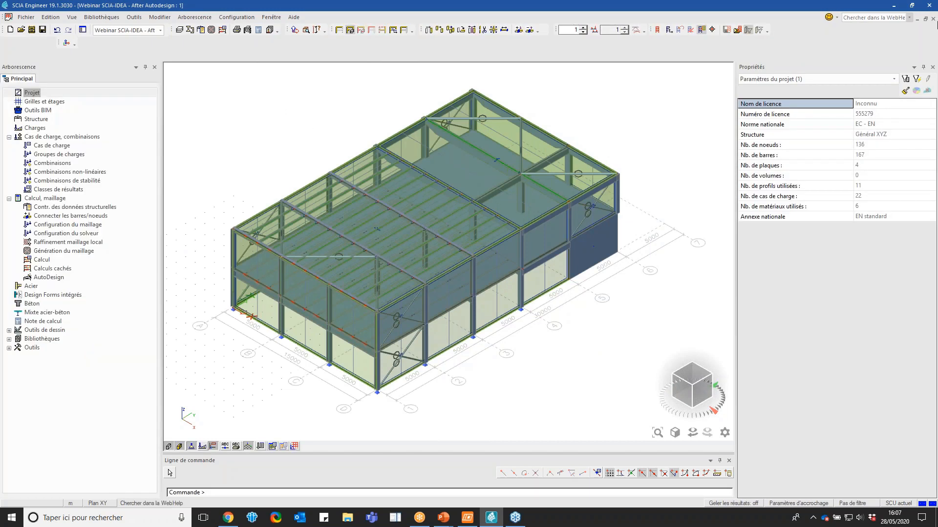
pyautogui.click(933, 19)
pyautogui.click(507, 282)
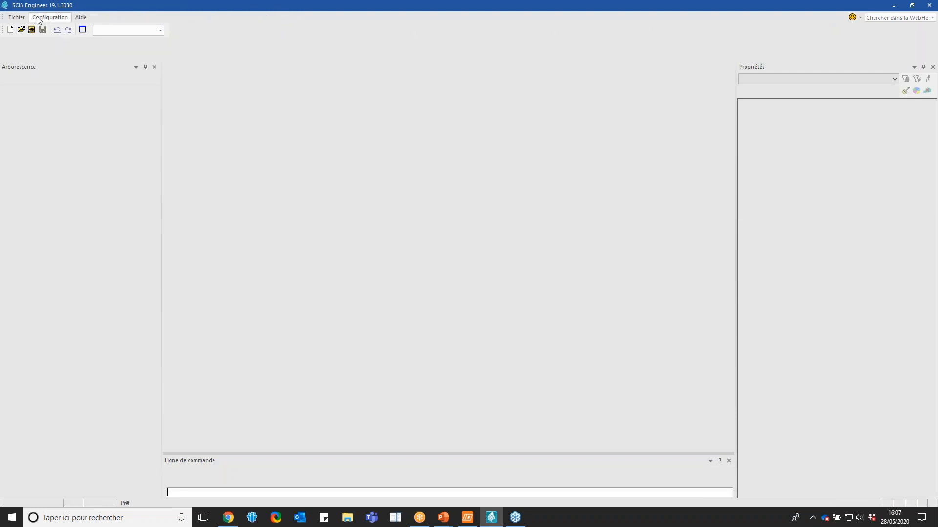
# Set both the interface and output languages to English (United States) in the program options
pyautogui.click(49, 17)
pyautogui.click(49, 29)
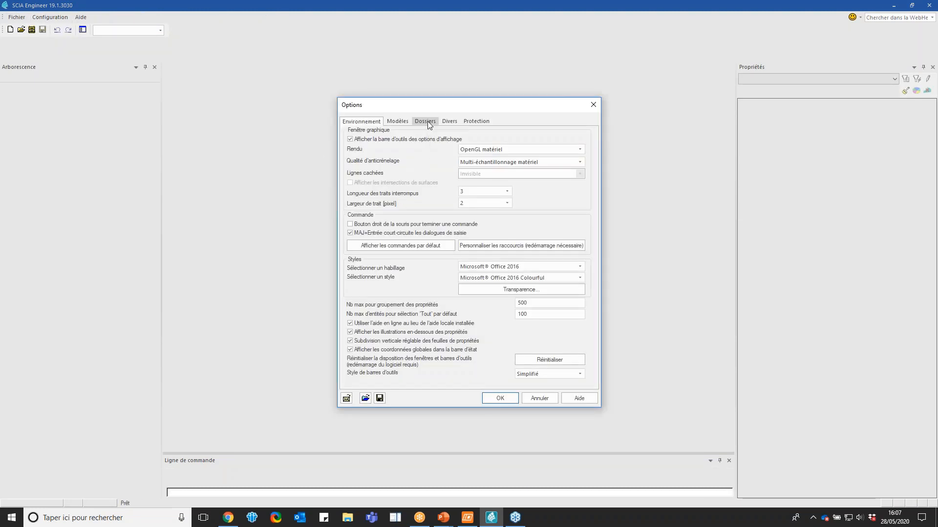
pyautogui.click(449, 121)
pyautogui.click(464, 200)
pyautogui.click(452, 216)
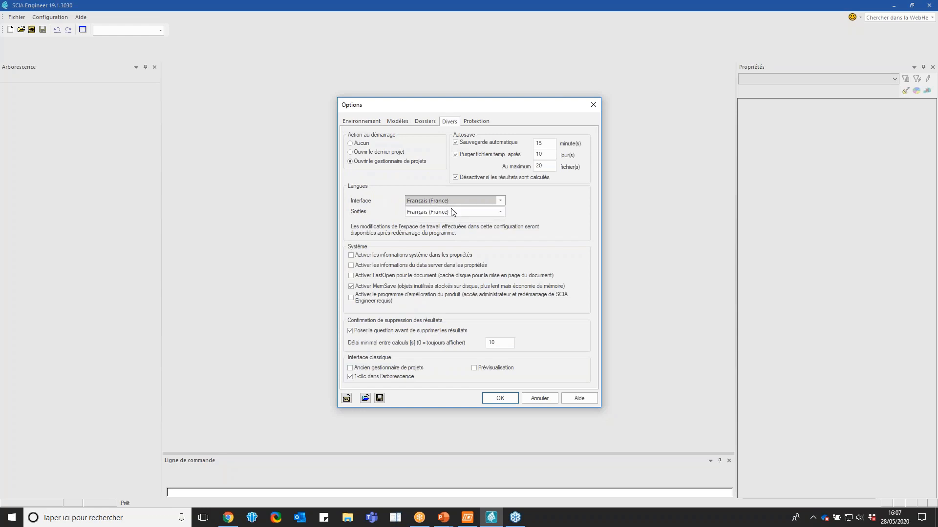
pyautogui.click(450, 202)
pyautogui.click(445, 211)
pyautogui.click(443, 216)
pyautogui.click(448, 235)
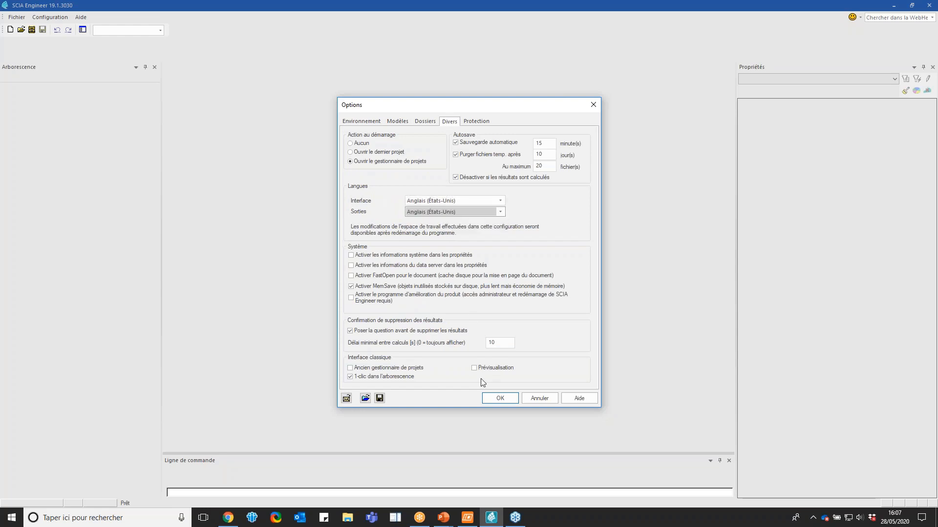
pyautogui.click(498, 398)
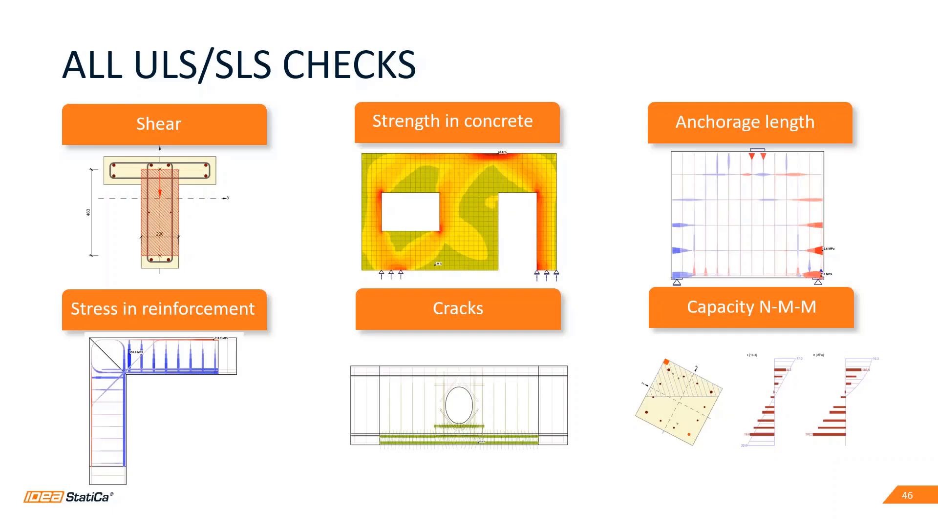
# Launch SCIA Engineer 19.1 again from the Windows search
pyautogui.press('super')
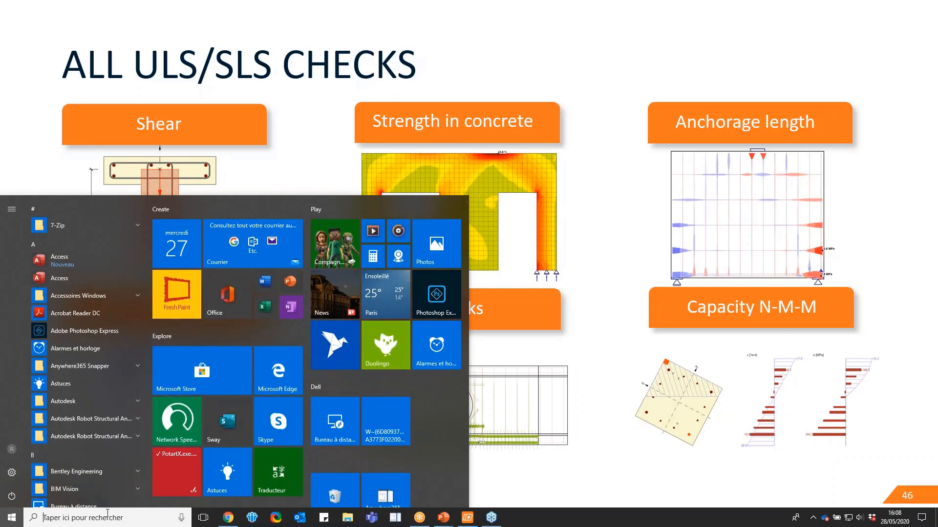
pyautogui.write('scia')
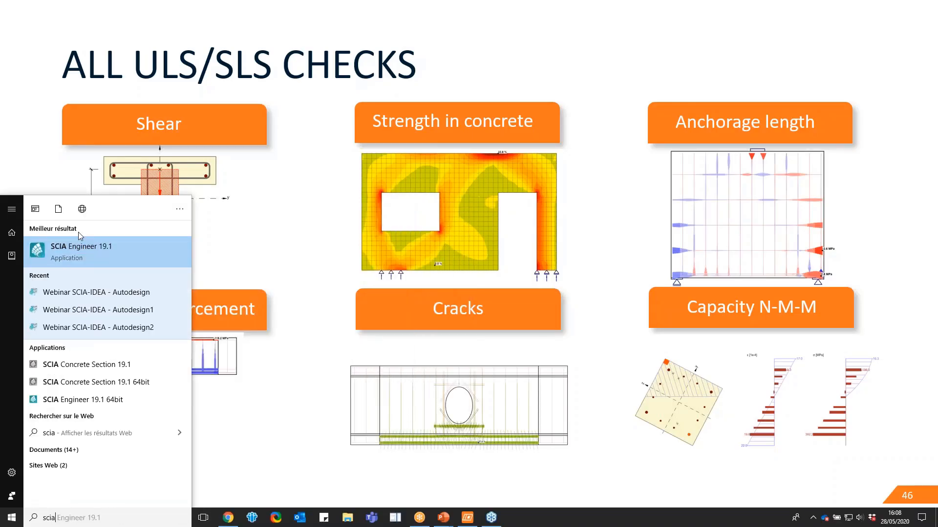
pyautogui.click(73, 251)
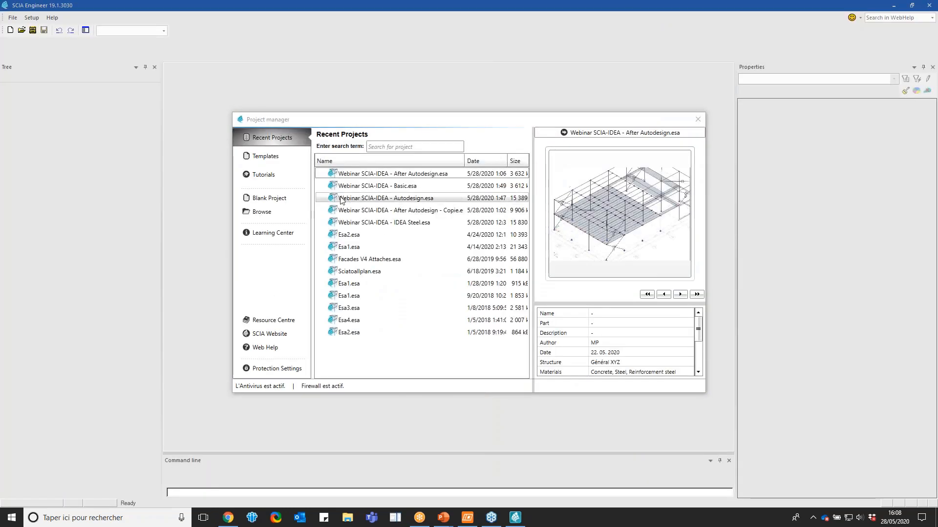
# Open the recent project Webinar SCIA-IDEA - Basic.esa and show the model with rendered members and all load panels
pyautogui.doubleClick(368, 186)
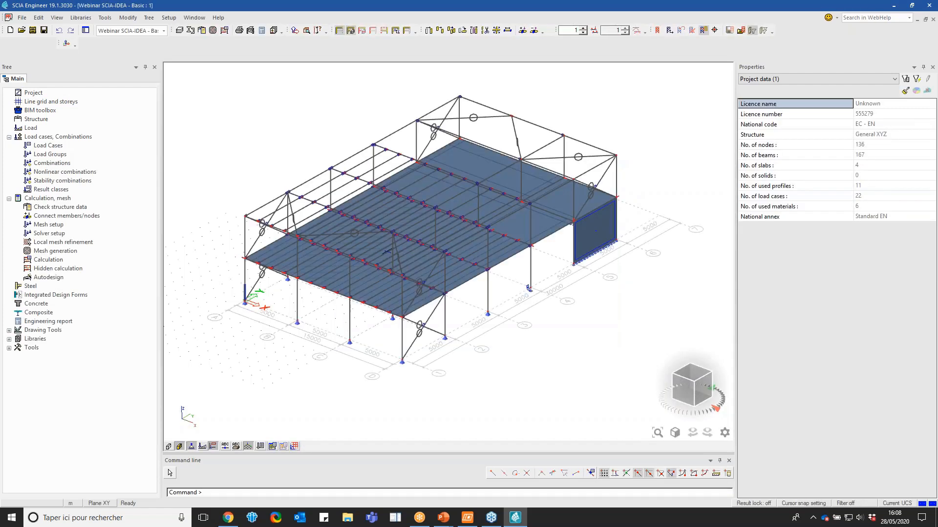
pyautogui.click(169, 447)
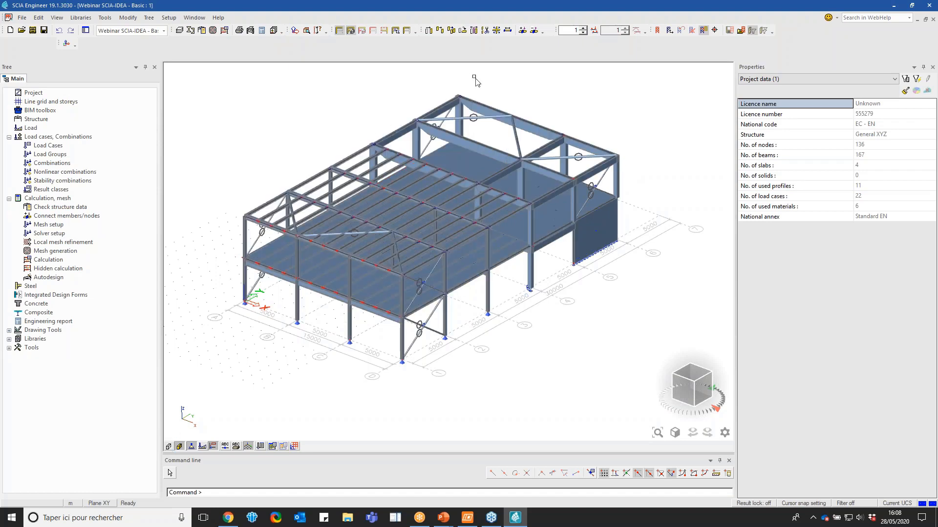
pyautogui.click(338, 31)
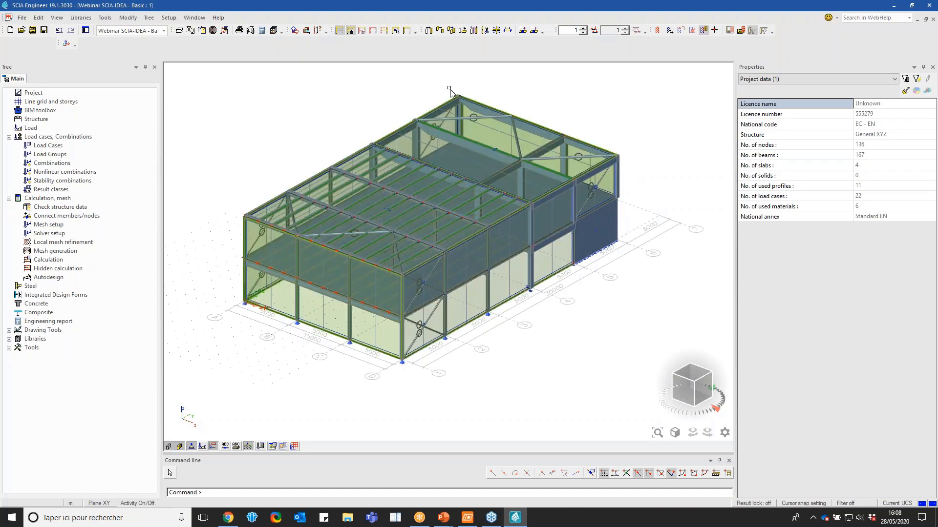
# Open the load combinations and examine the contents of ULS-Set B-FS (auto)
pyautogui.click(81, 163)
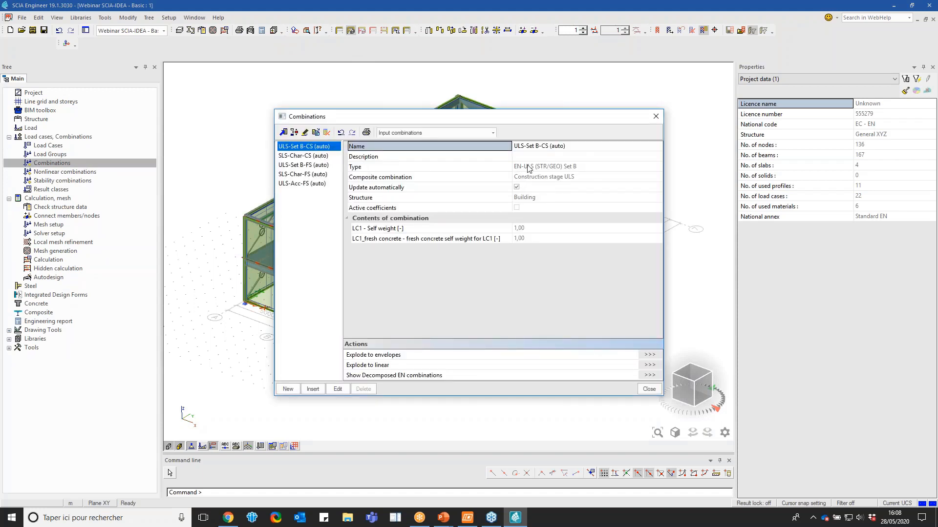
pyautogui.click(312, 166)
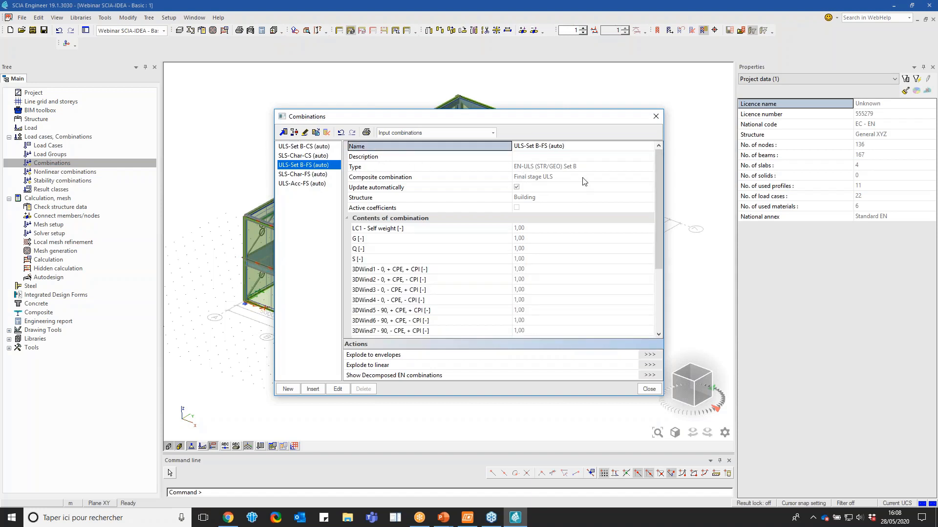
# Compare the contents of combinations ULS-Set B-CS (auto) and ULS-Set B-FS (auto), including the wind load cases, and close the combinations
pyautogui.click(296, 147)
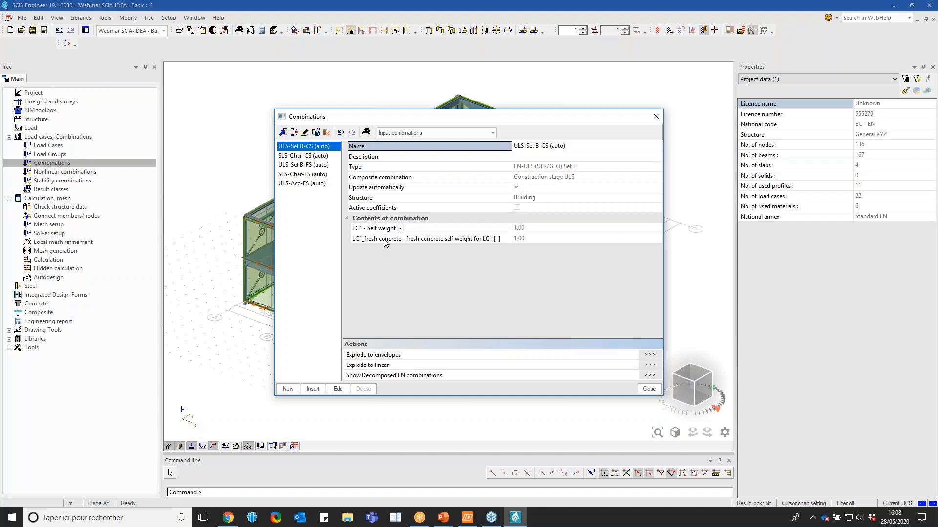
pyautogui.click(320, 166)
pyautogui.scroll(-3, 445, 251)
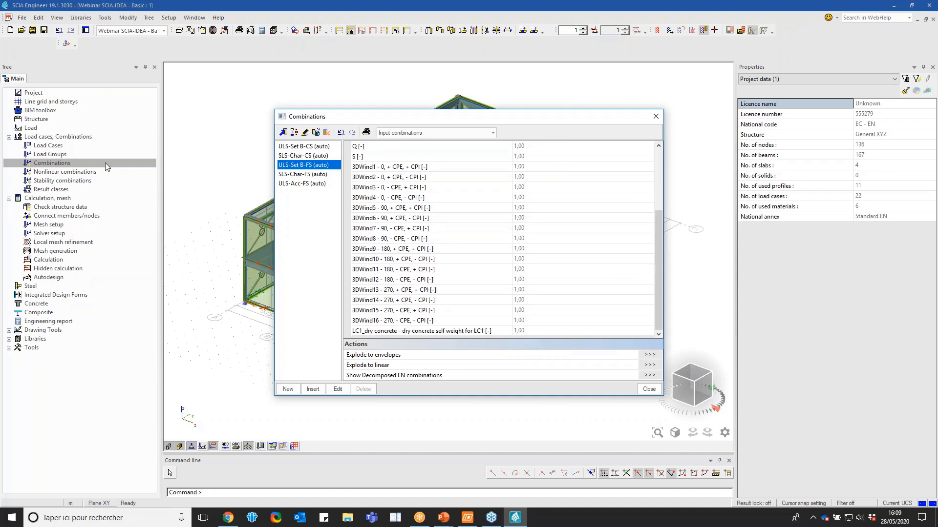
pyautogui.click(655, 116)
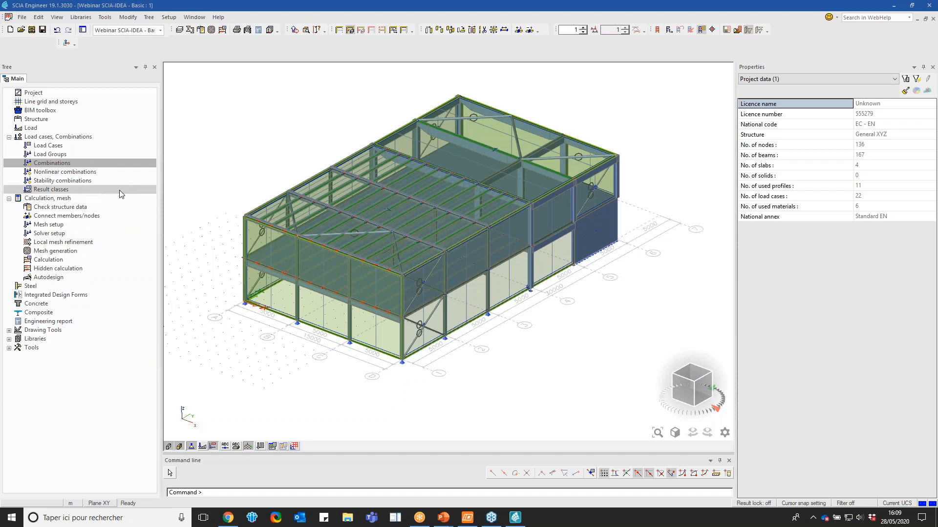
# Run the linear analysis for all load cases and open the list of beam results
pyautogui.click(90, 259)
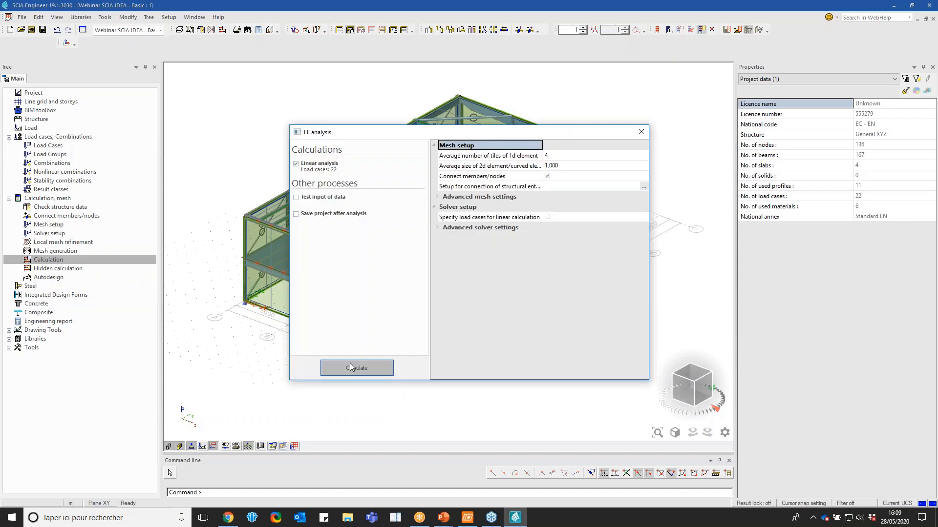
pyautogui.click(349, 367)
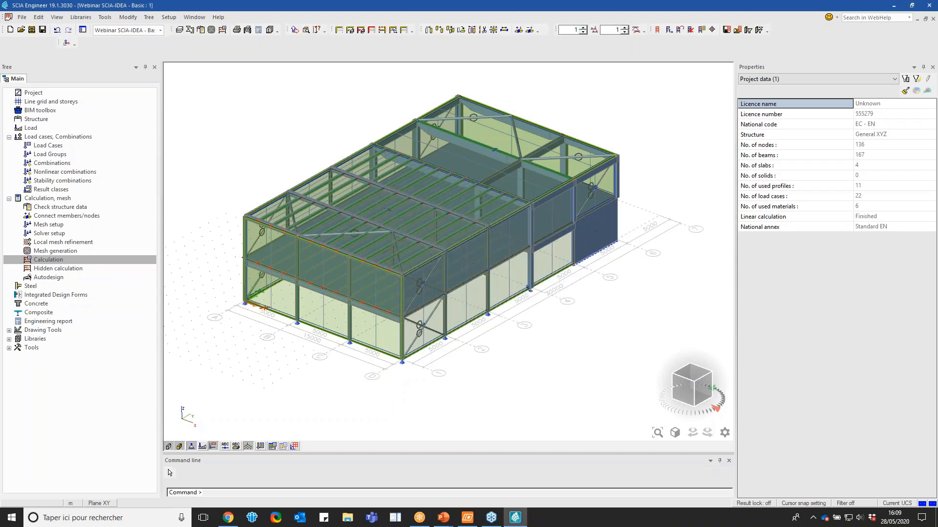
pyautogui.click(541, 309)
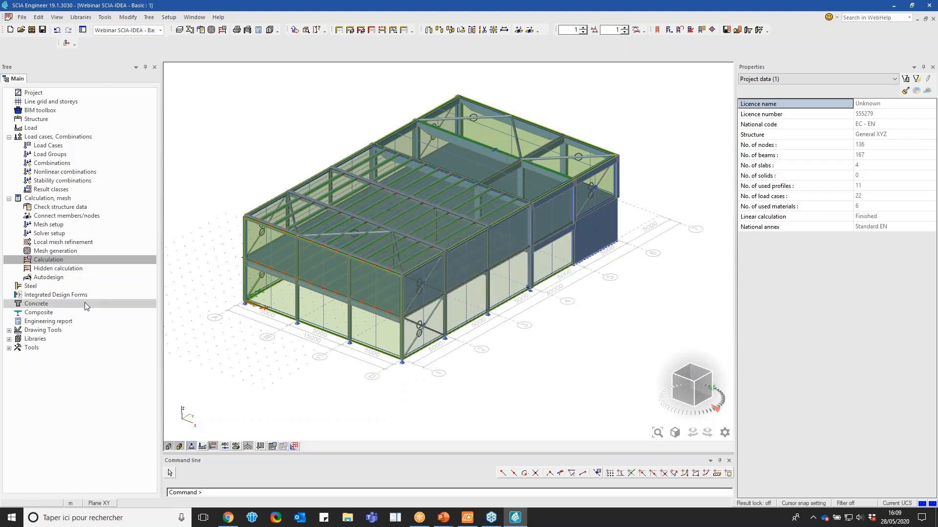
pyautogui.click(33, 294)
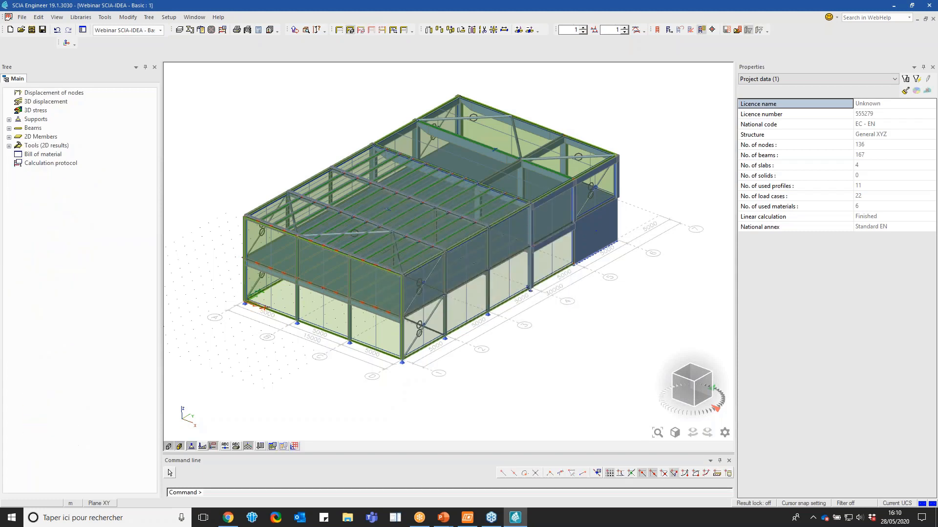
pyautogui.doubleClick(45, 127)
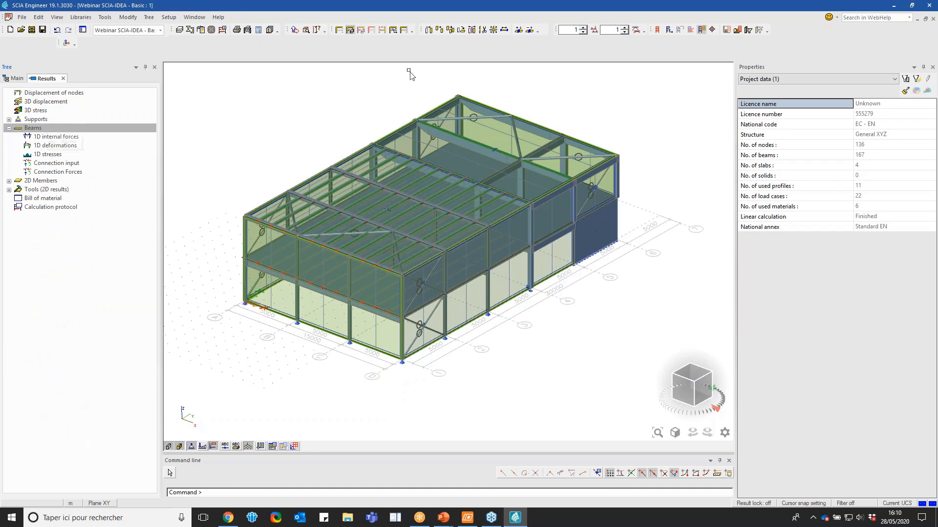
# Activate the Steel layer configuration and turn off member surface rendering to show the steel frame as lines
pyautogui.click(350, 30)
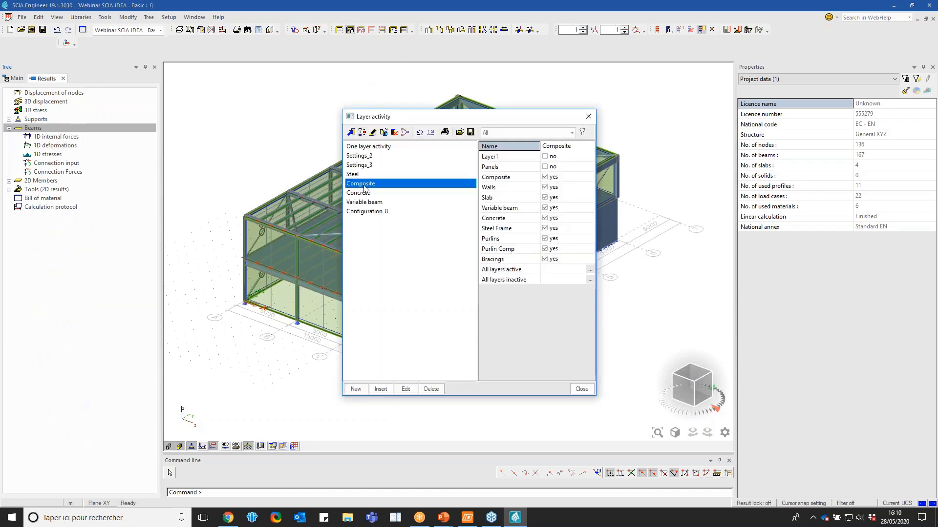
pyautogui.click(353, 175)
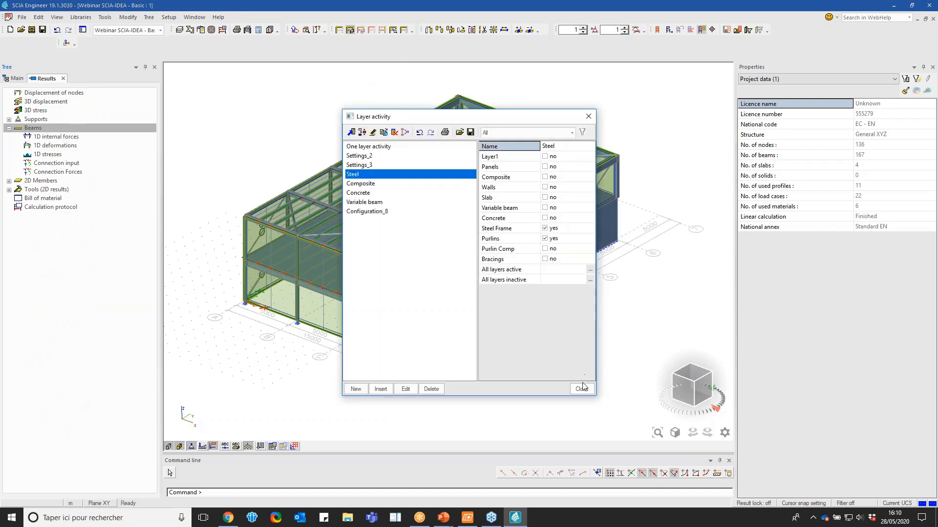
pyautogui.click(582, 389)
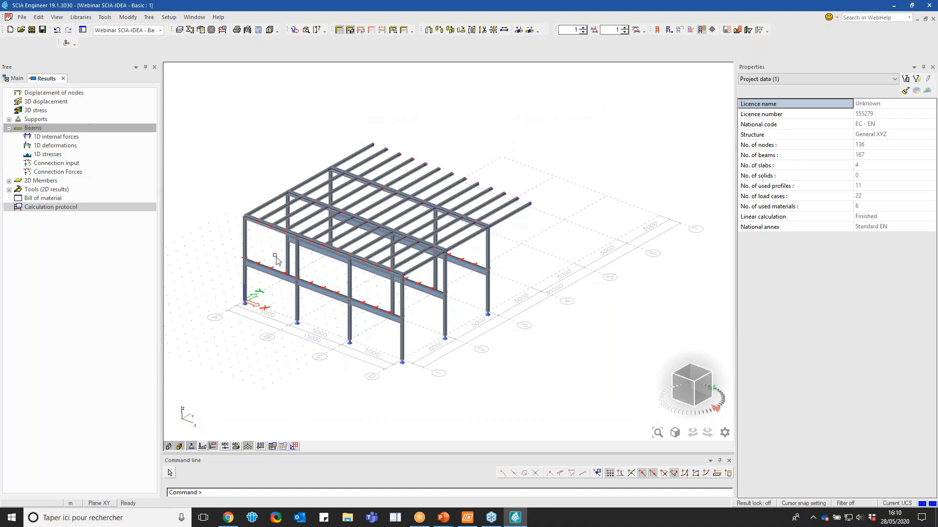
pyautogui.scroll(5, 383, 293)
pyautogui.scroll(-5, 380, 288)
pyautogui.scroll(2, 337, 258)
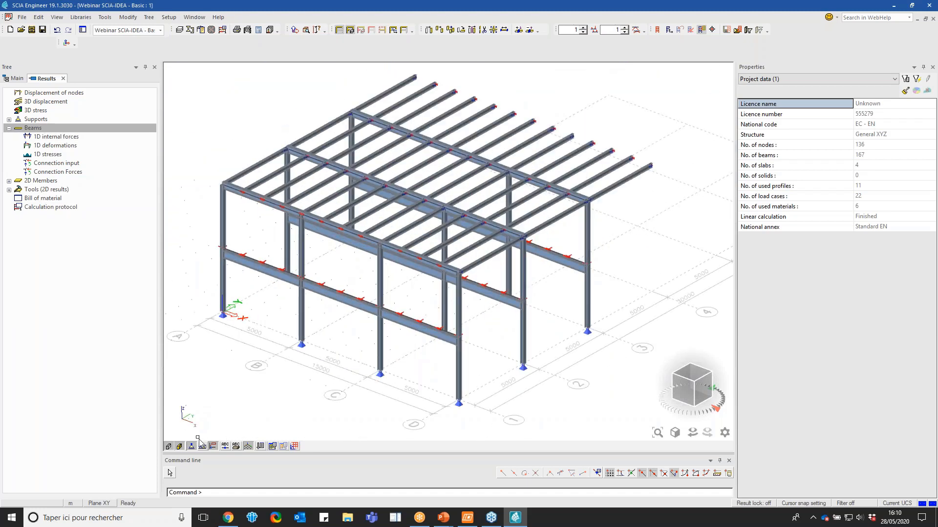
pyautogui.click(168, 447)
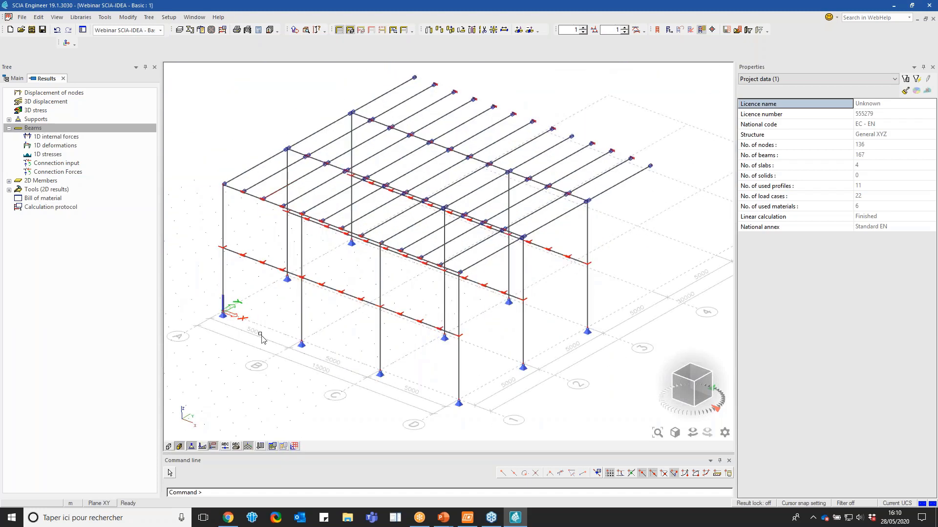
# Display the 1D internal force N on all members for ULS-Set B-CS (auto), with results in all sections
pyautogui.click(56, 137)
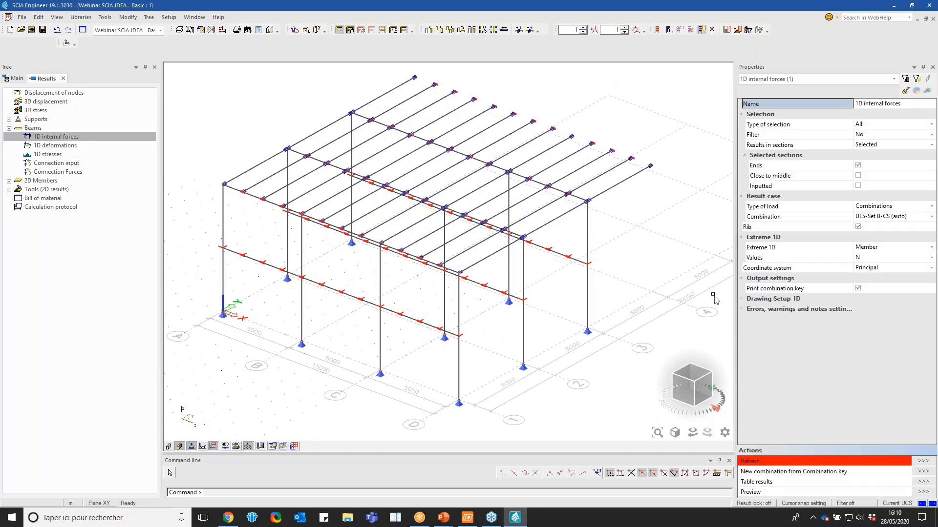
pyautogui.click(865, 144)
pyautogui.click(866, 153)
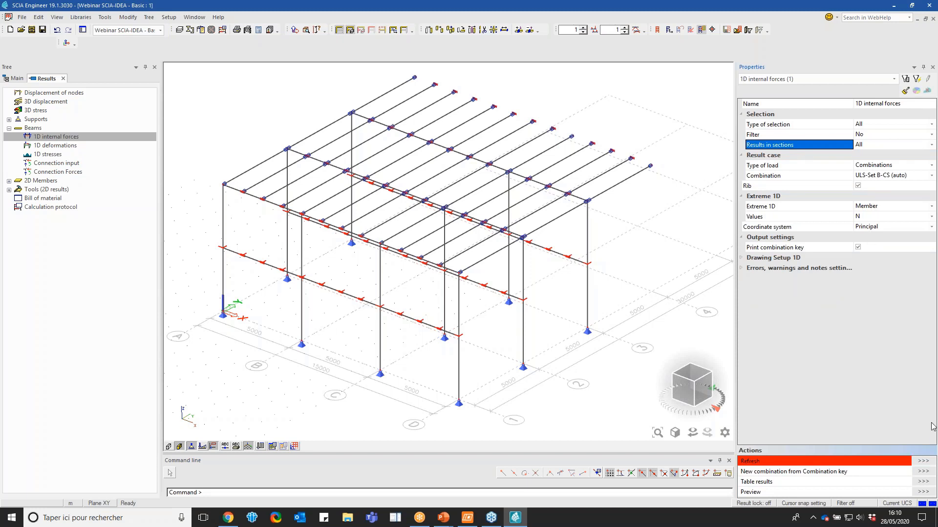
pyautogui.click(929, 461)
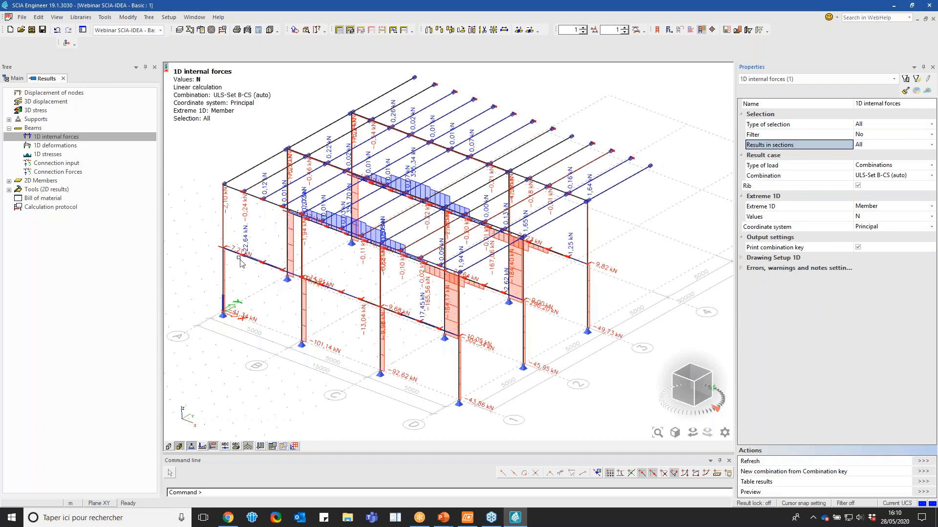
# Set the 1D extreme of the internal forces to Global and refresh the normal force diagram
pyautogui.click(894, 206)
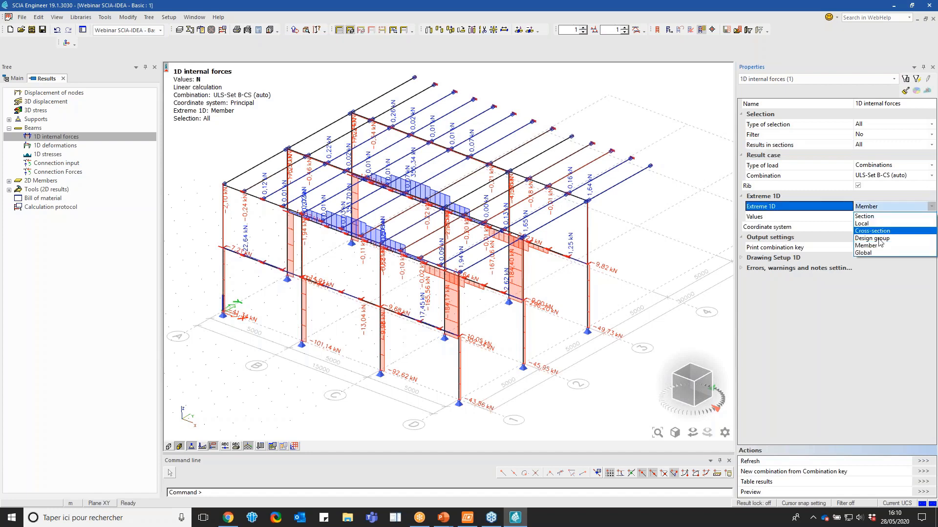
pyautogui.click(879, 254)
pyautogui.click(923, 461)
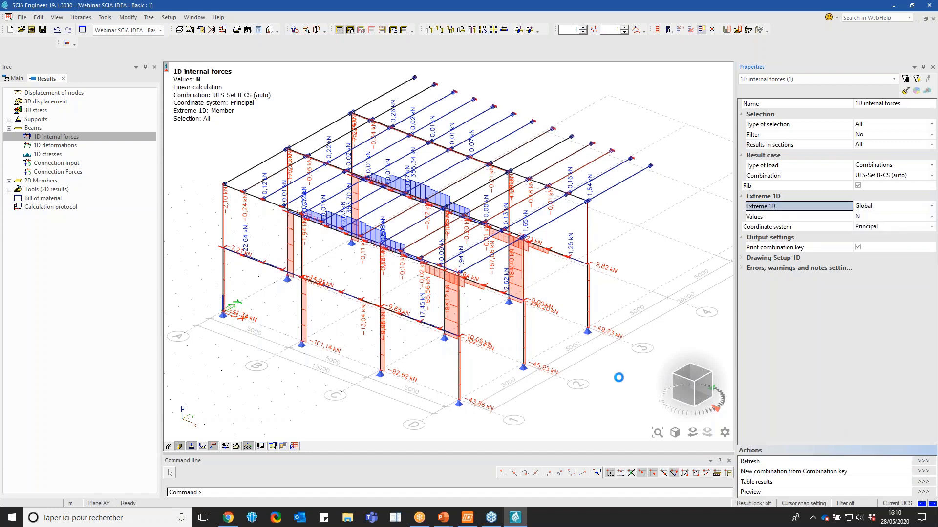
pyautogui.moveTo(676, 390)
pyautogui.mouseDown()
pyautogui.moveTo(703, 378)
pyautogui.moveTo(680, 388)
pyautogui.mouseUp()
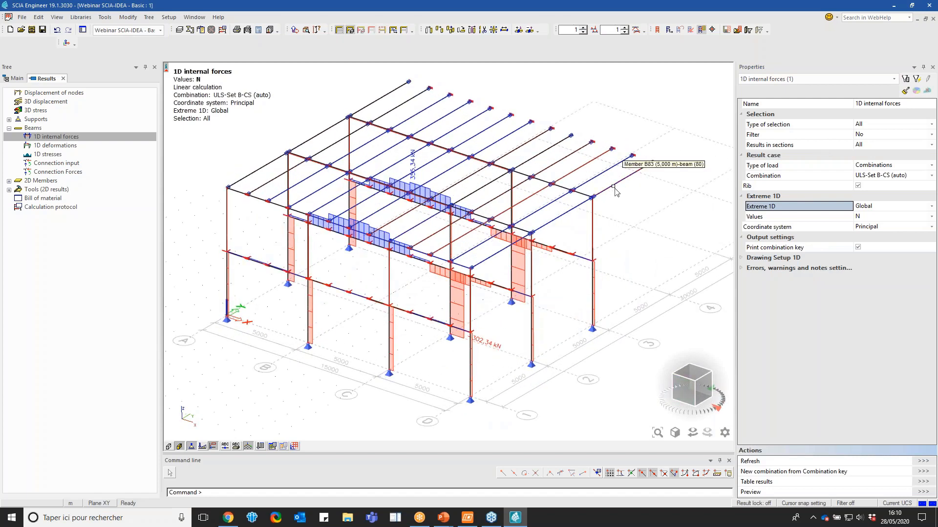
# Set up the 1D deformations result for value u_z with the type of selection All
pyautogui.click(55, 145)
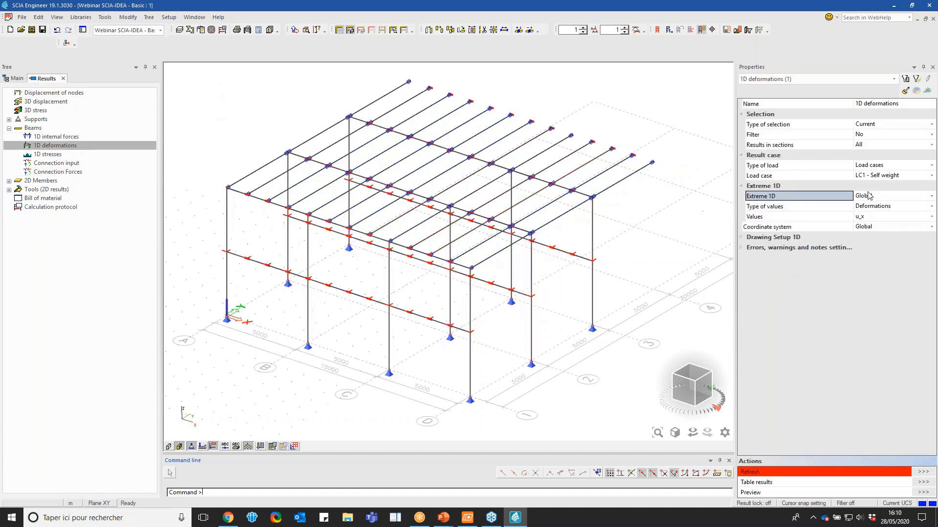
pyautogui.click(871, 226)
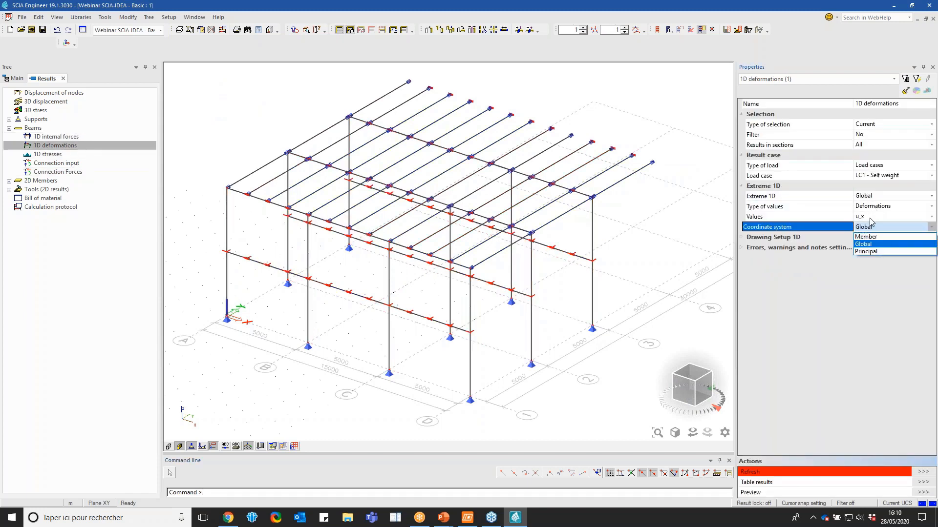
pyautogui.click(870, 217)
pyautogui.click(871, 242)
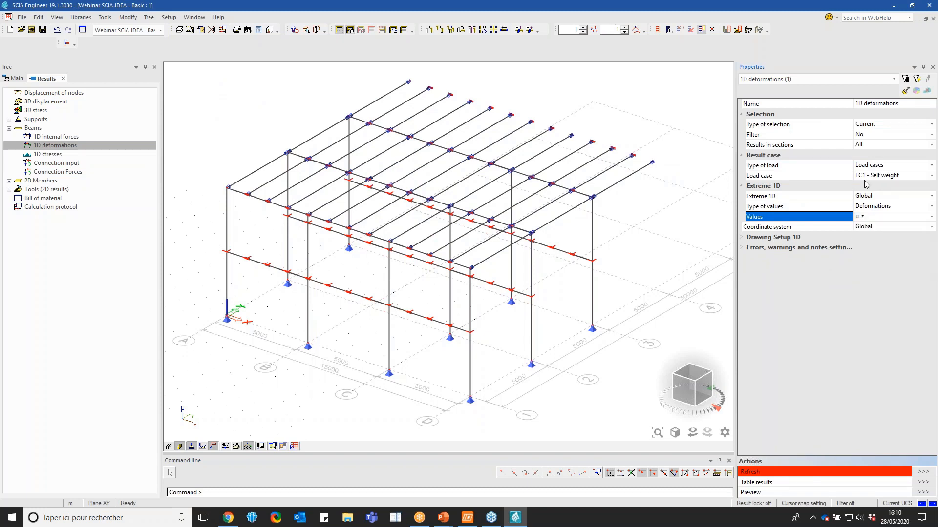
pyautogui.click(871, 124)
pyautogui.click(871, 135)
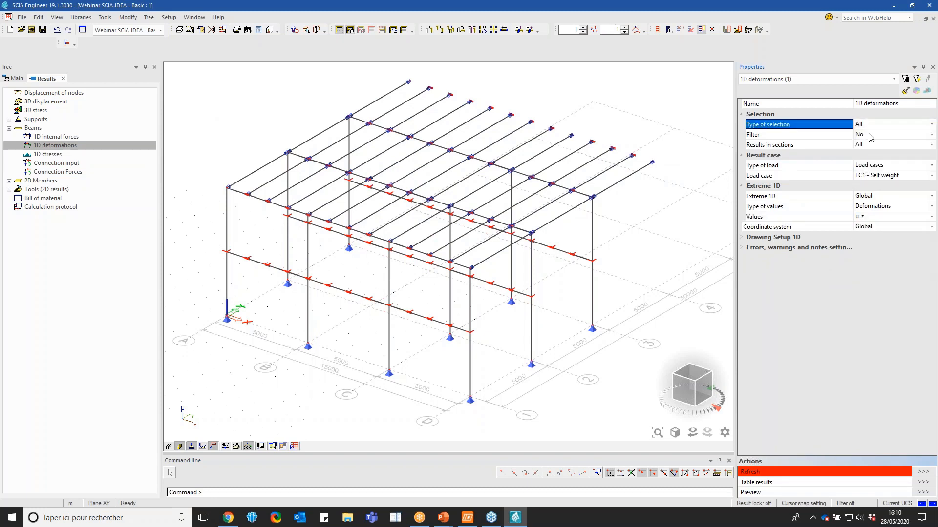
# Filter the 1D deformations by cross-section CS6 - IPE220 and refresh the diagram
pyautogui.click(872, 136)
pyautogui.click(871, 136)
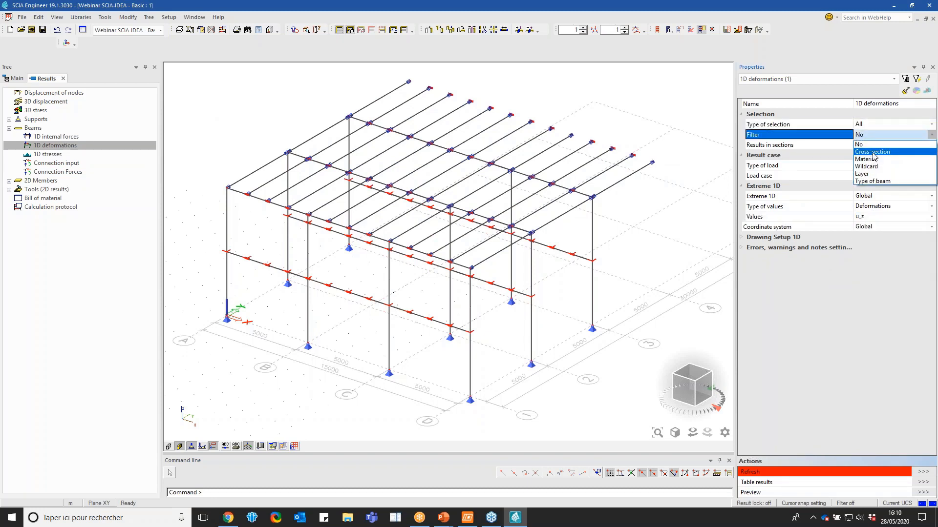
pyautogui.click(873, 156)
pyautogui.click(877, 146)
pyautogui.click(877, 146)
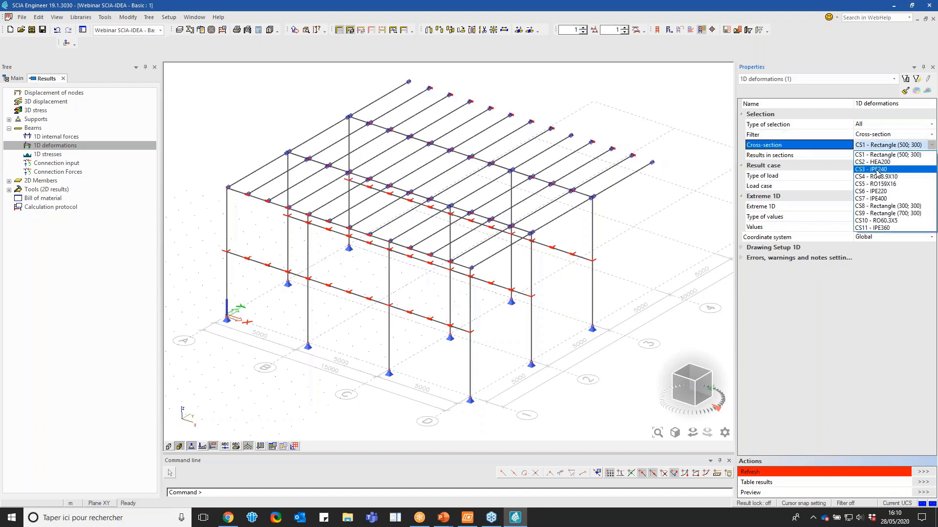
pyautogui.click(882, 192)
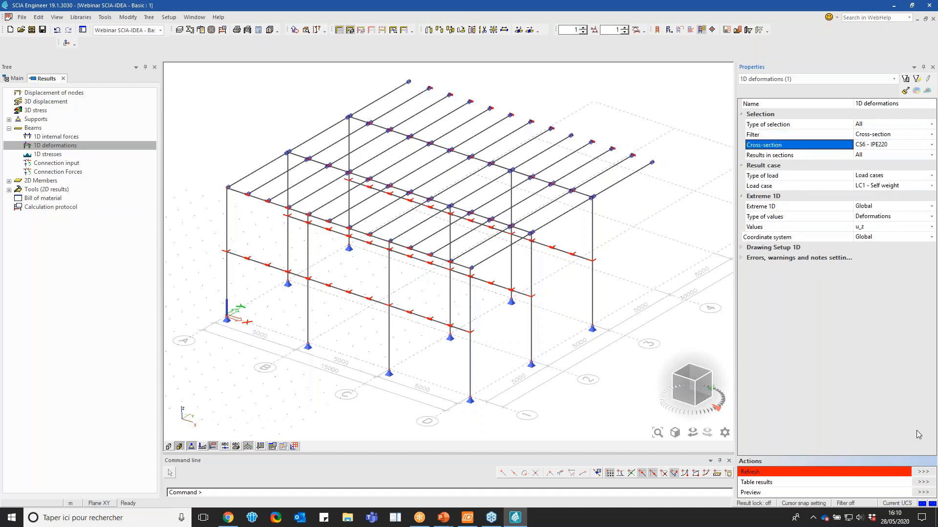
pyautogui.click(922, 471)
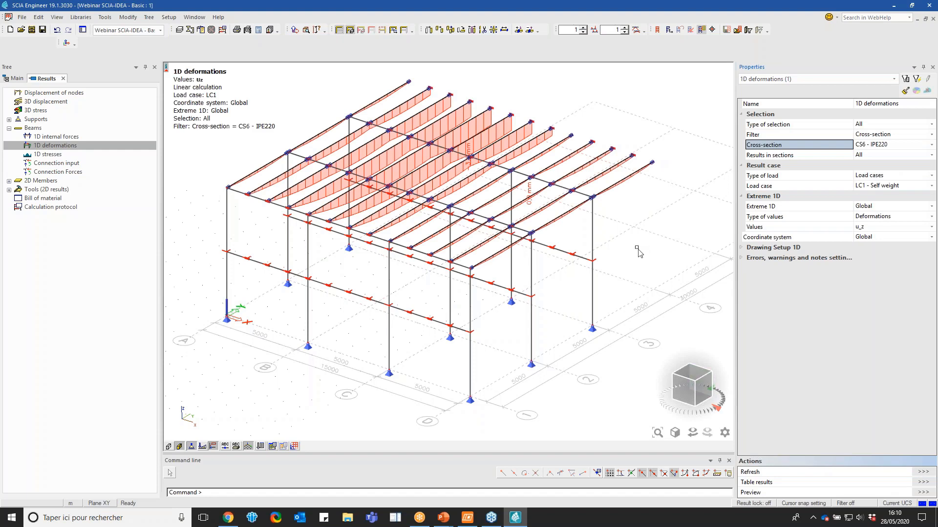
# Change the type of values to Relative deformations and choose u_z as the displayed value
pyautogui.moveTo(682, 383); pyautogui.dragTo(659, 403)
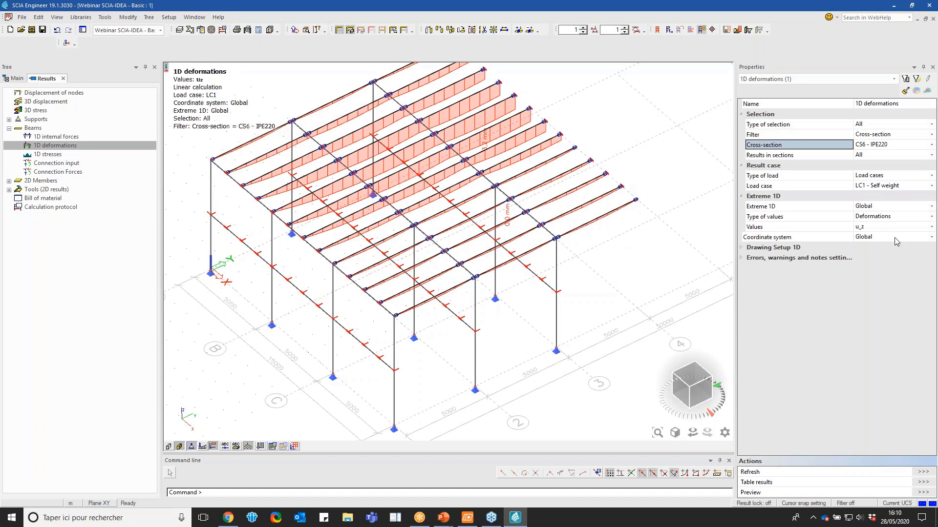
pyautogui.click(717, 403)
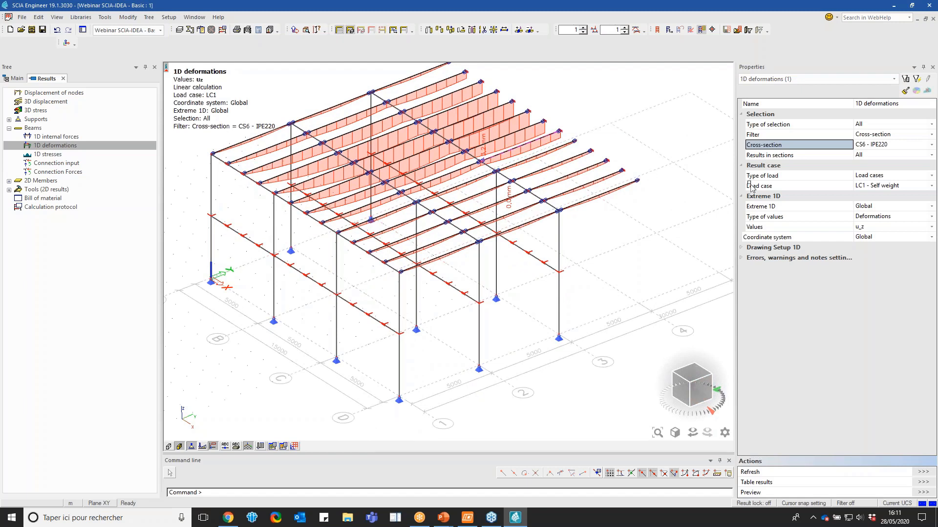
pyautogui.click(877, 217)
pyautogui.click(875, 236)
pyautogui.click(877, 228)
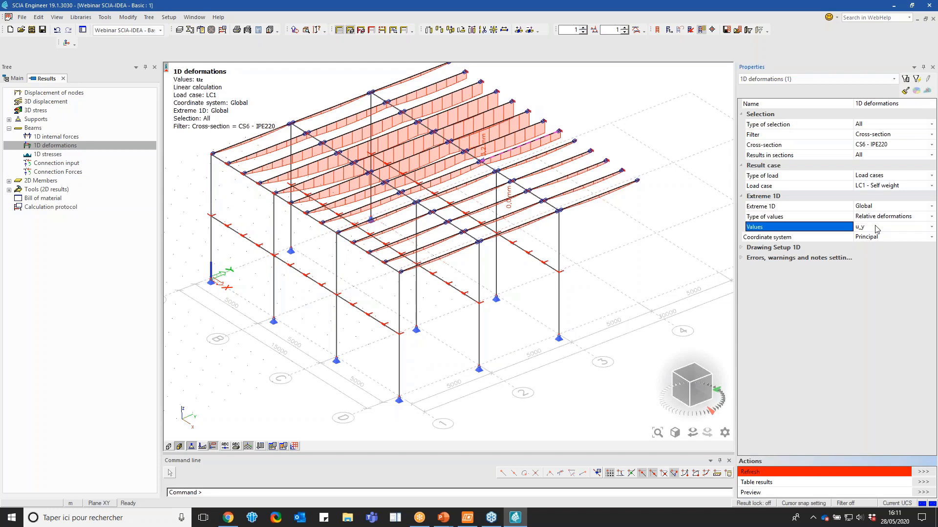
pyautogui.click(877, 228)
pyautogui.click(874, 244)
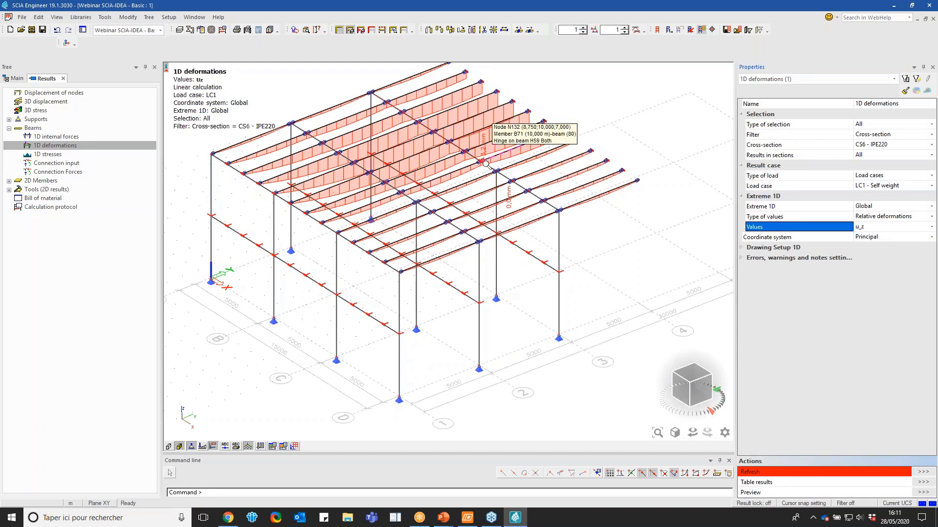
# Inspect the purlin deformations near the beam hinges and set the type of load to Combinations
pyautogui.scroll(5, 486, 163)
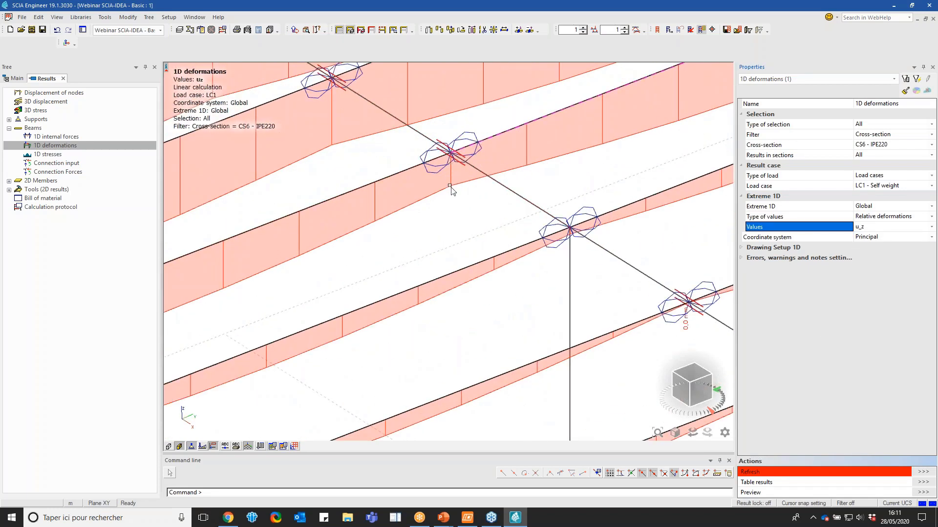
pyautogui.scroll(-3, 417, 188)
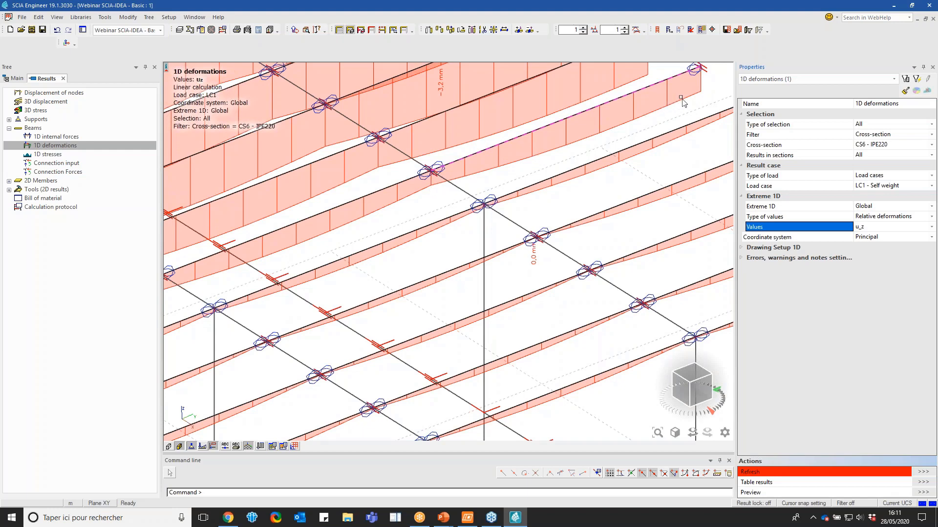
pyautogui.scroll(-3, 544, 269)
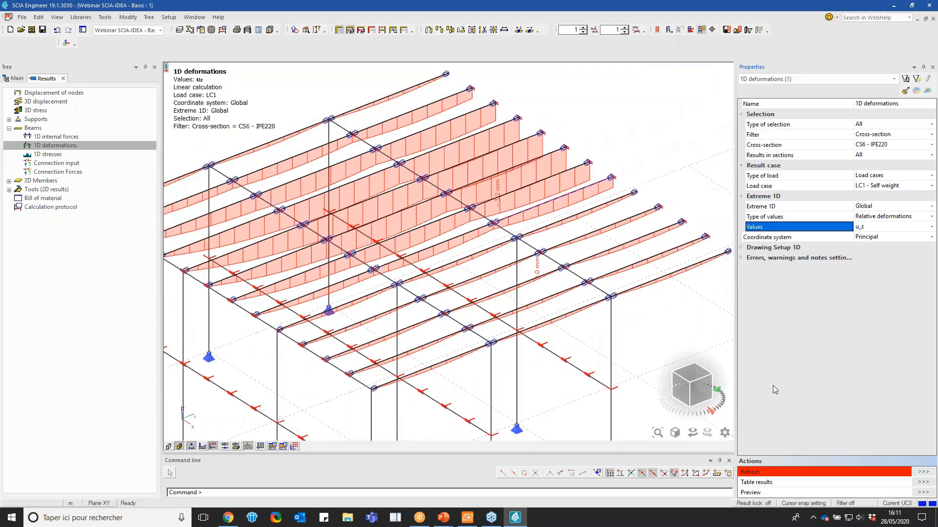
pyautogui.click(879, 177)
pyautogui.click(879, 189)
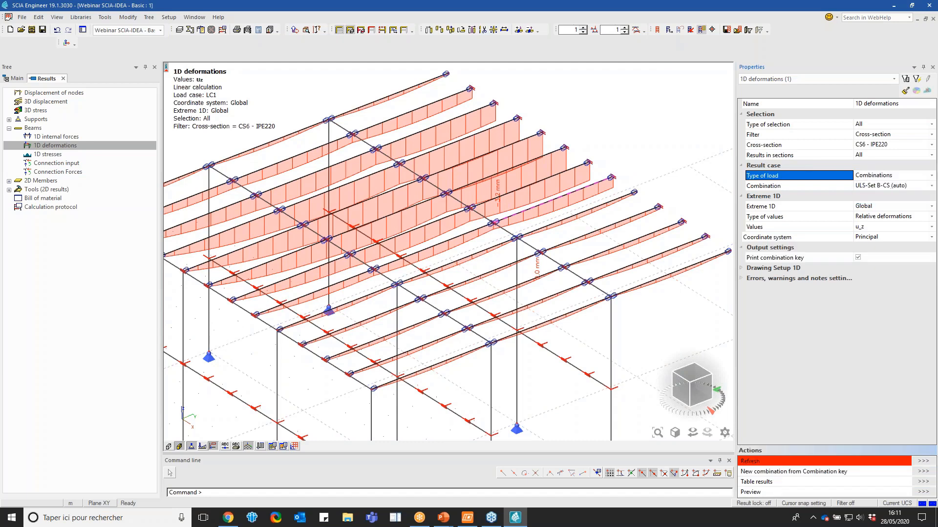
# Switch the 1D deformations to the SLS-Char-FS (auto) combination, refresh the diagram and inspect the IPE220 purlins
pyautogui.click(879, 186)
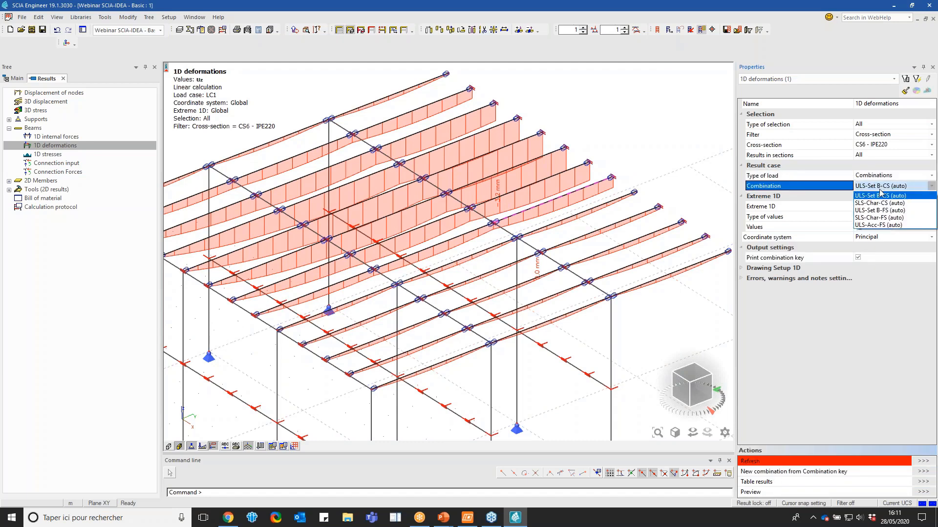
pyautogui.click(877, 218)
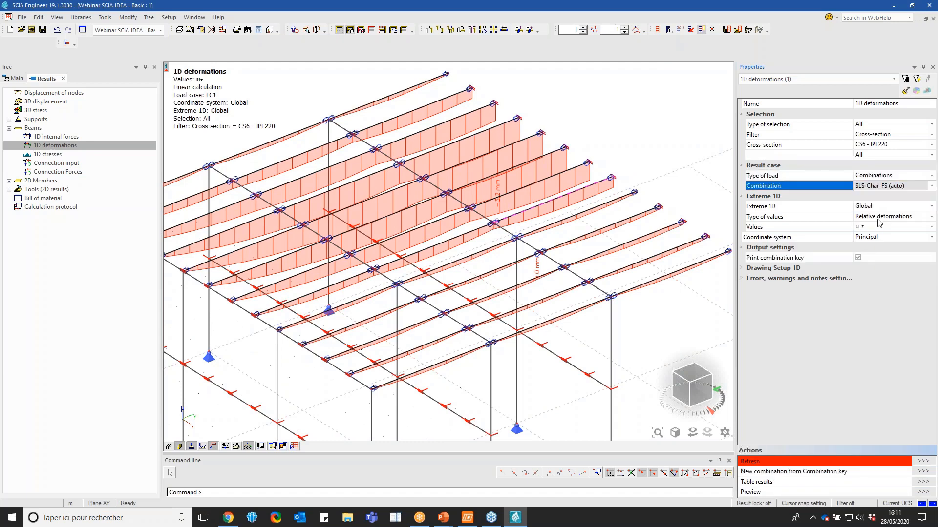
pyautogui.click(923, 461)
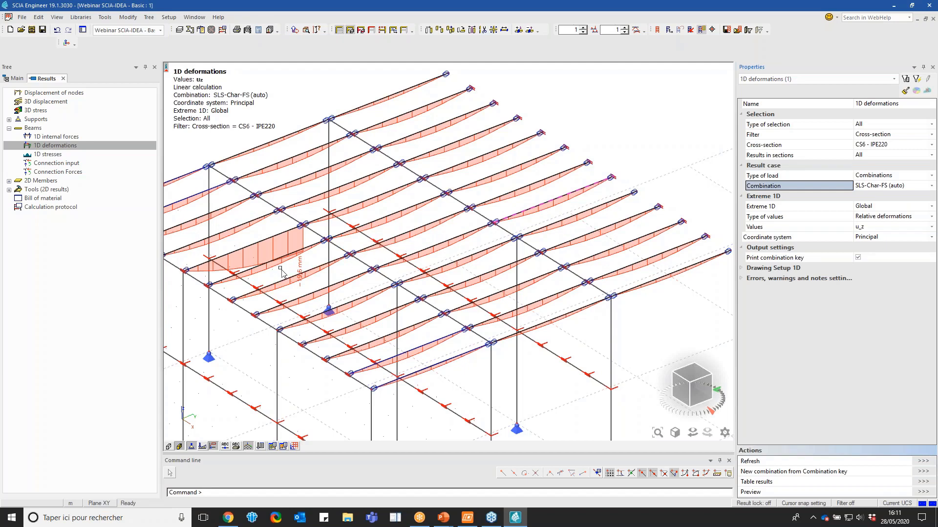
pyautogui.scroll(3, 284, 271)
pyautogui.scroll(-5, 382, 217)
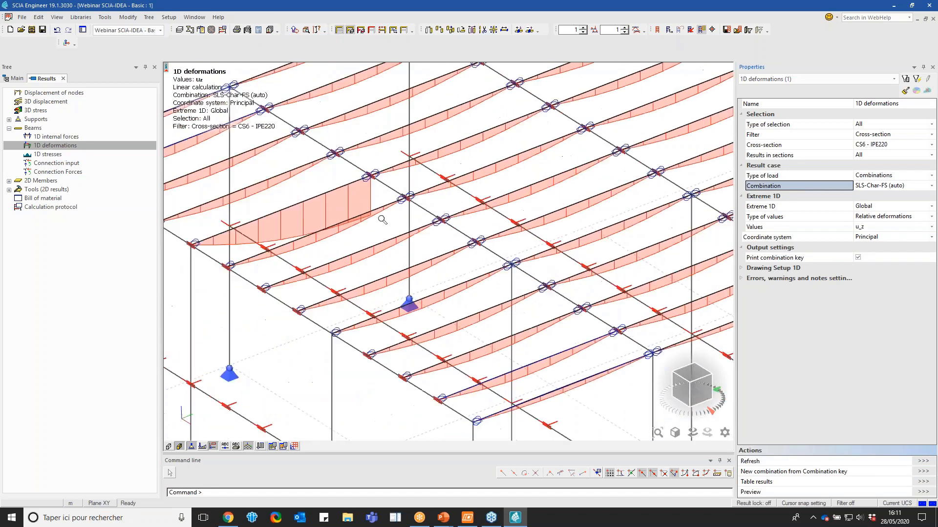
# Review the Deflection z and Deflection y span settings of the selected IPE220 members and close them without saving
pyautogui.click(854, 79)
pyautogui.click(830, 97)
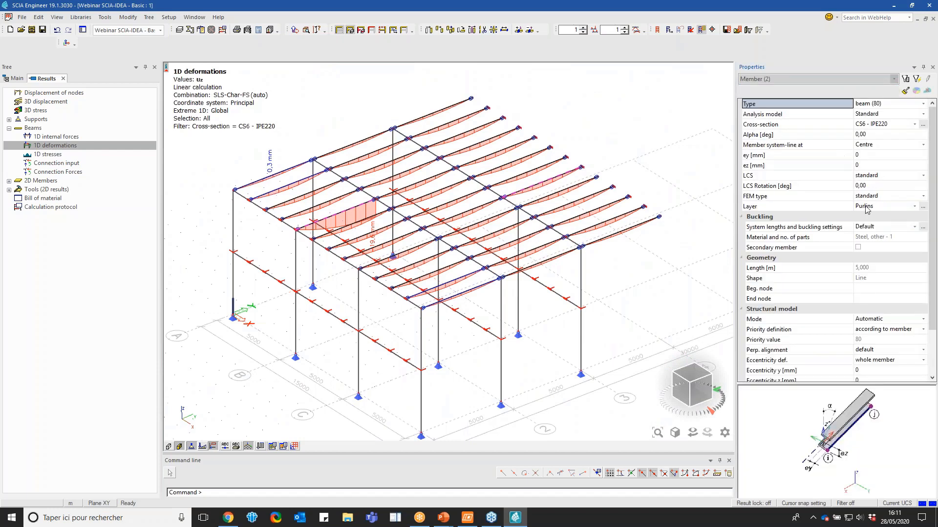
pyautogui.click(923, 227)
pyautogui.click(481, 280)
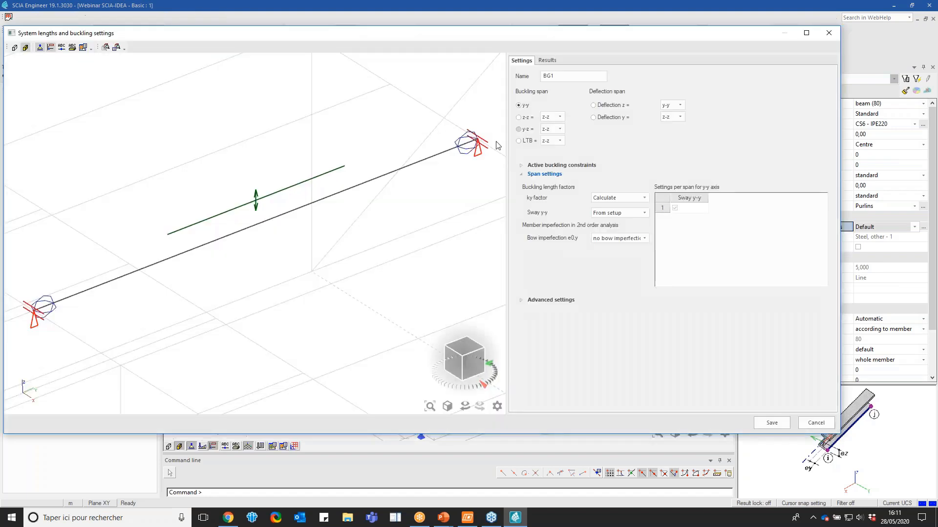
pyautogui.click(617, 107)
pyautogui.click(608, 118)
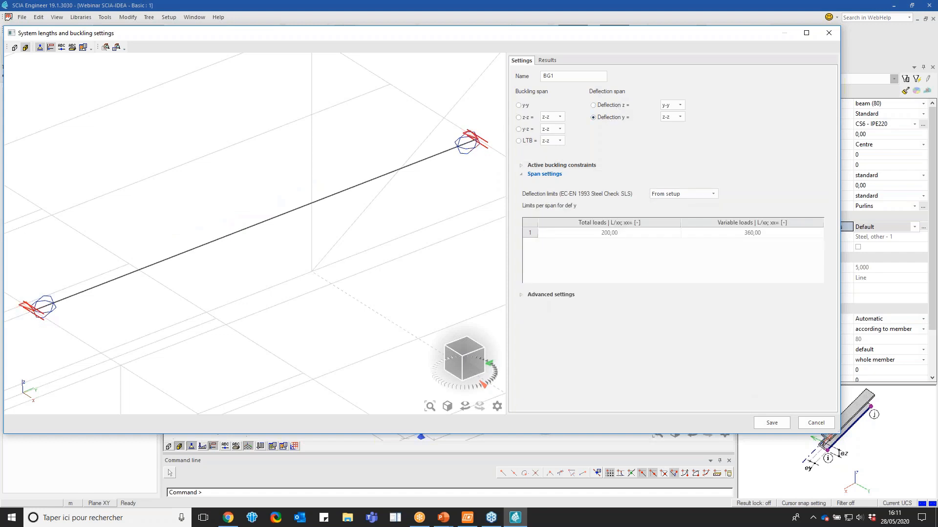
pyautogui.click(828, 32)
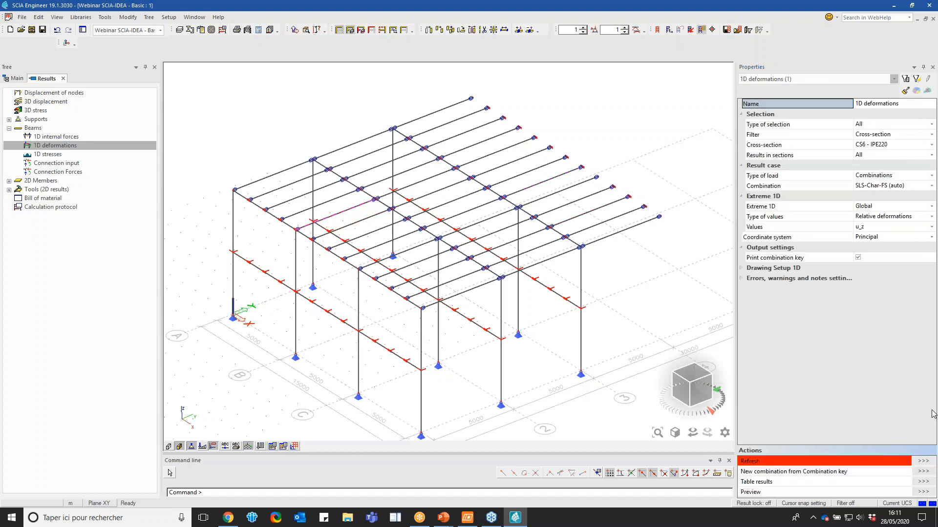
# Open the system lengths and buckling settings of the single selected purlin and save them as BG1
pyautogui.click(825, 79)
pyautogui.click(814, 96)
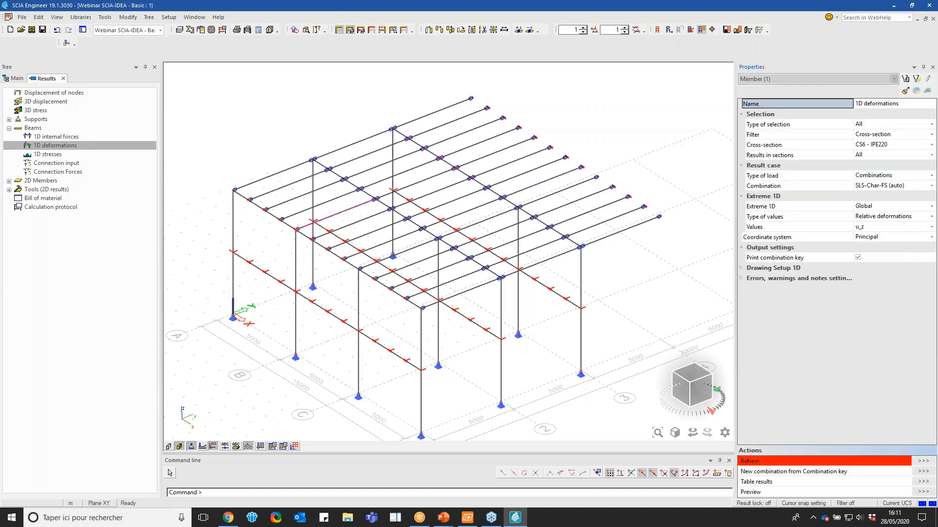
pyautogui.click(922, 238)
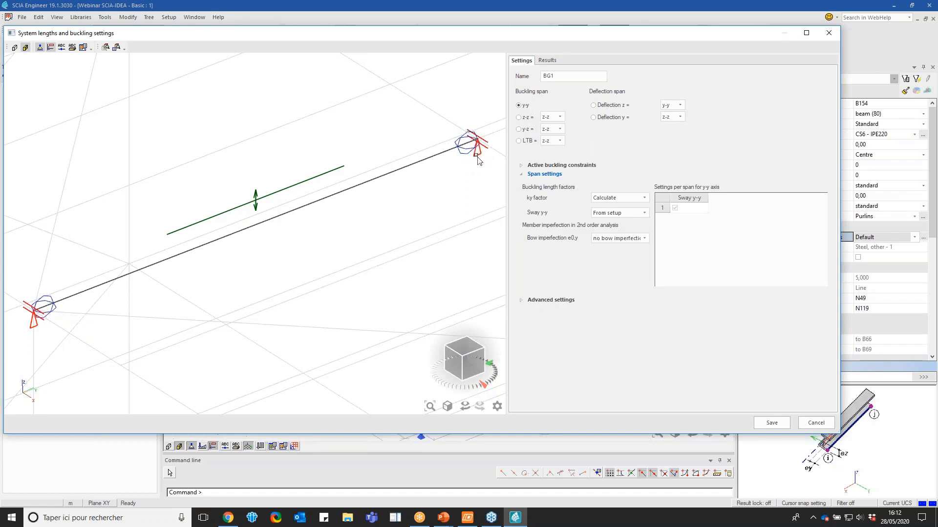
pyautogui.click(772, 421)
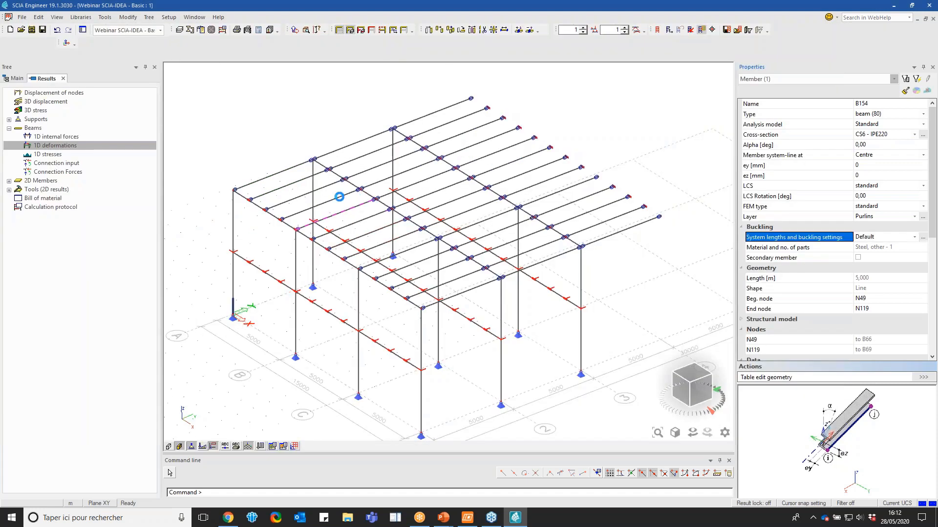
# Return to the 1D deformations properties, refresh the diagram and examine the relative deflections of the purlins
pyautogui.click(761, 80)
pyautogui.click(764, 91)
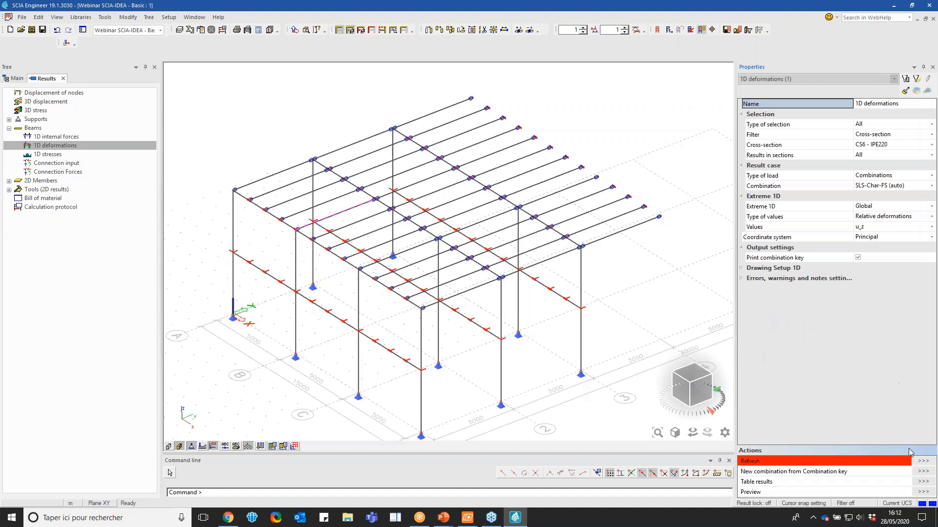
pyautogui.click(922, 461)
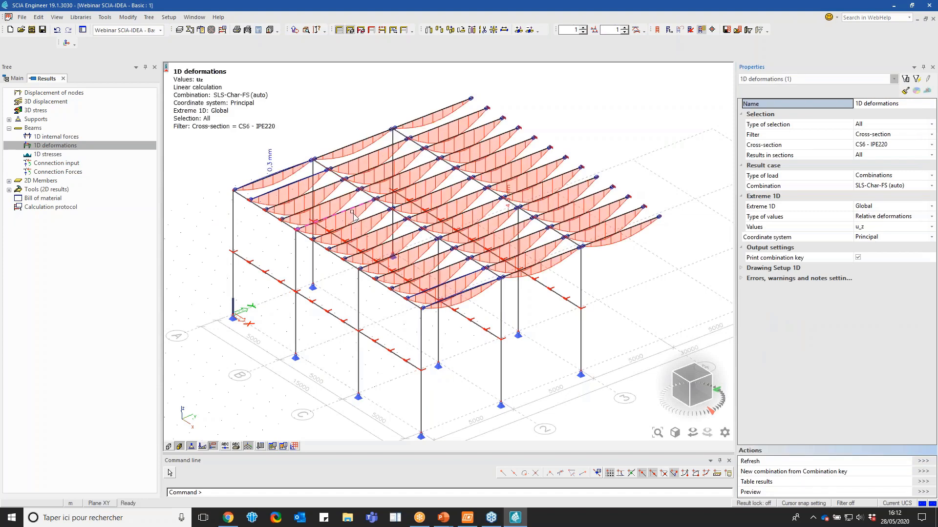
pyautogui.scroll(5, 410, 175)
pyautogui.scroll(-2, 420, 176)
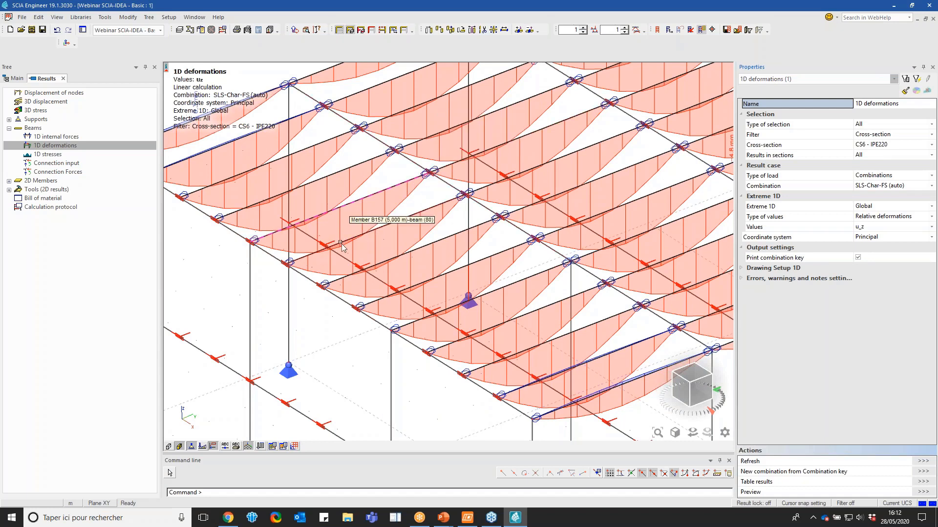
pyautogui.scroll(-4, 340, 222)
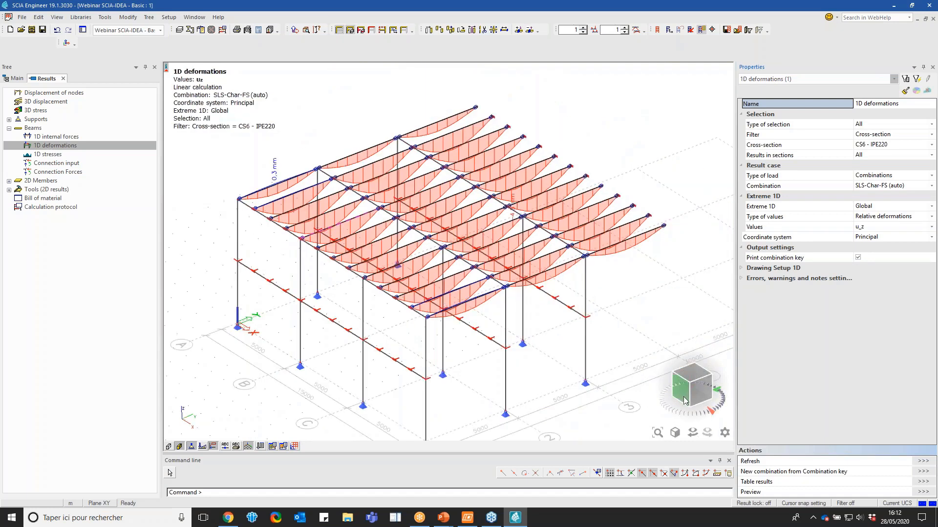
pyautogui.click(683, 395)
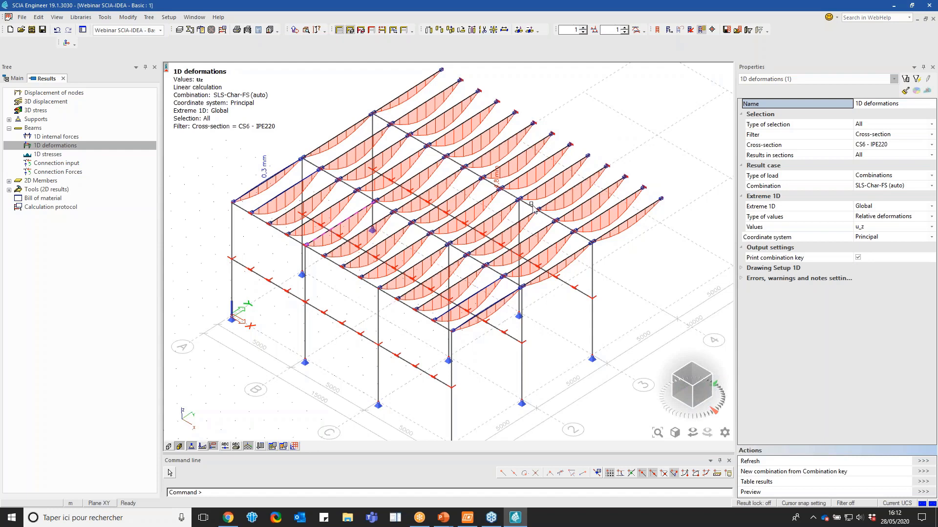
# Leave the results and open the EC-EN 1993 ULS steel check for beams
pyautogui.click(63, 79)
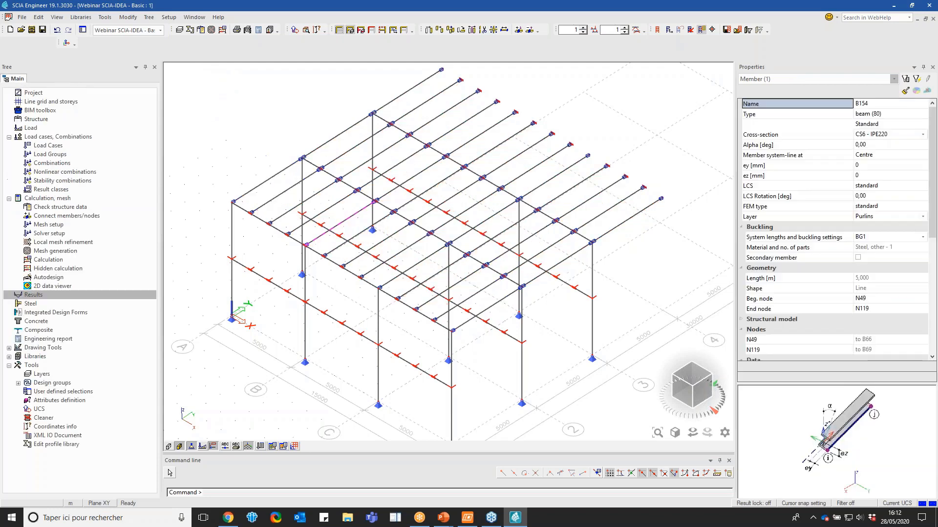
pyautogui.click(54, 303)
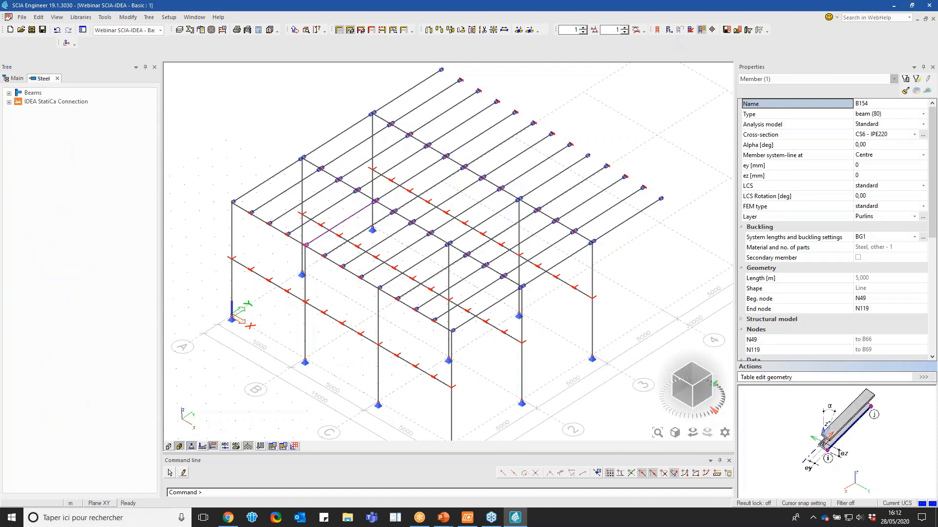
pyautogui.doubleClick(33, 93)
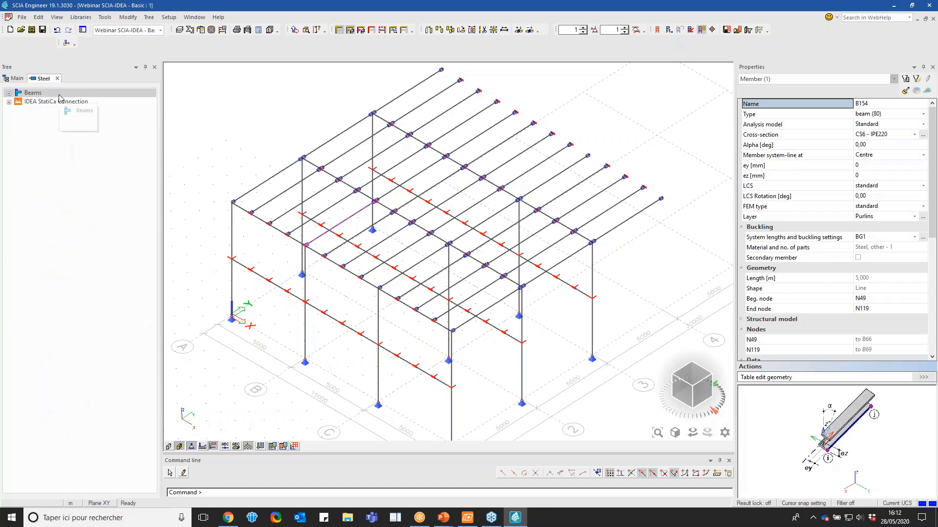
pyautogui.click(69, 137)
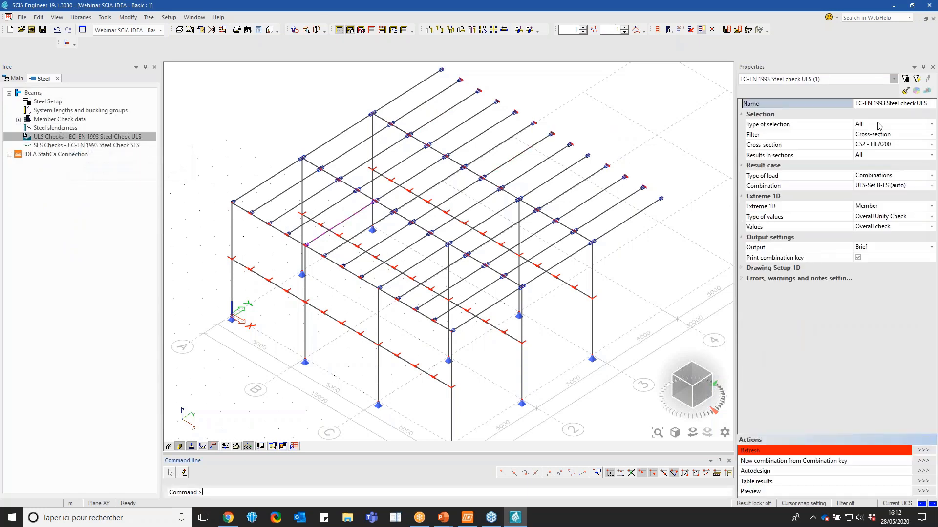
# Set the ULS steel check filter to No, refresh it and inspect the unity checks across the whole frame
pyautogui.click(875, 137)
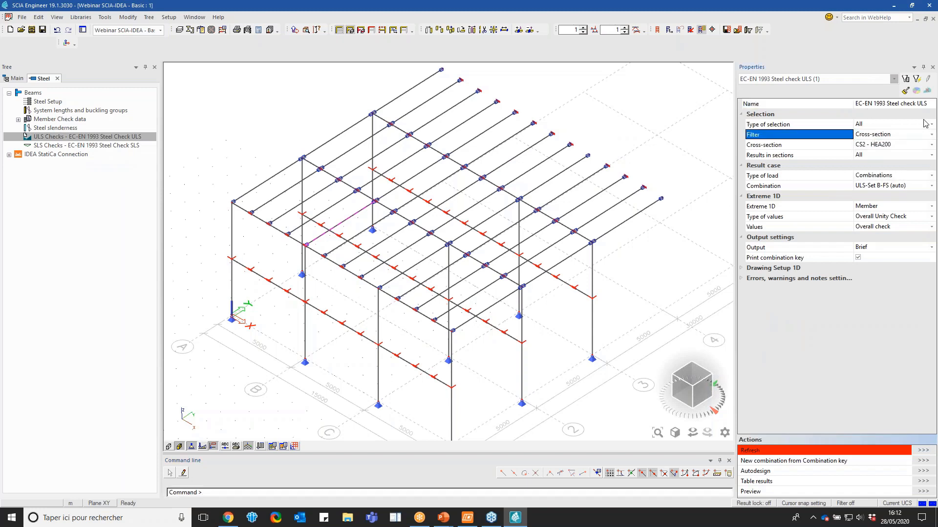
pyautogui.click(864, 136)
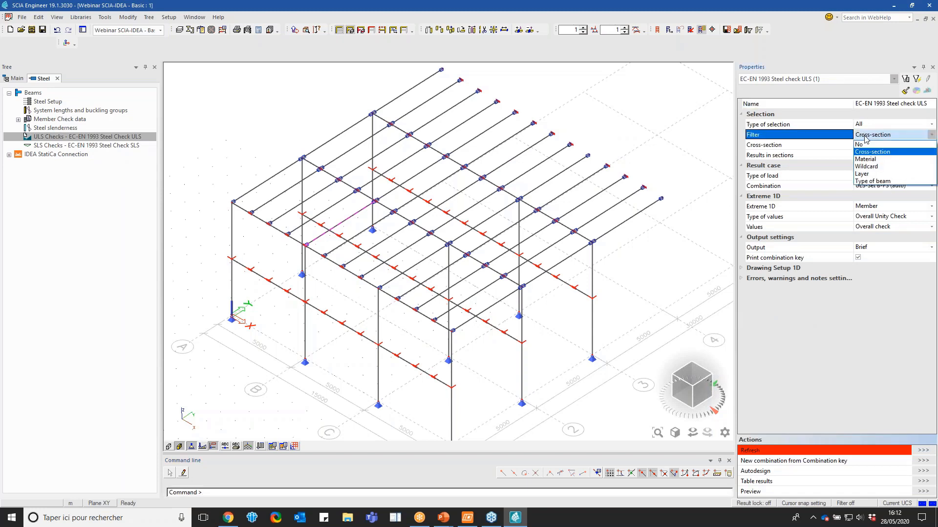
pyautogui.click(871, 145)
pyautogui.click(923, 450)
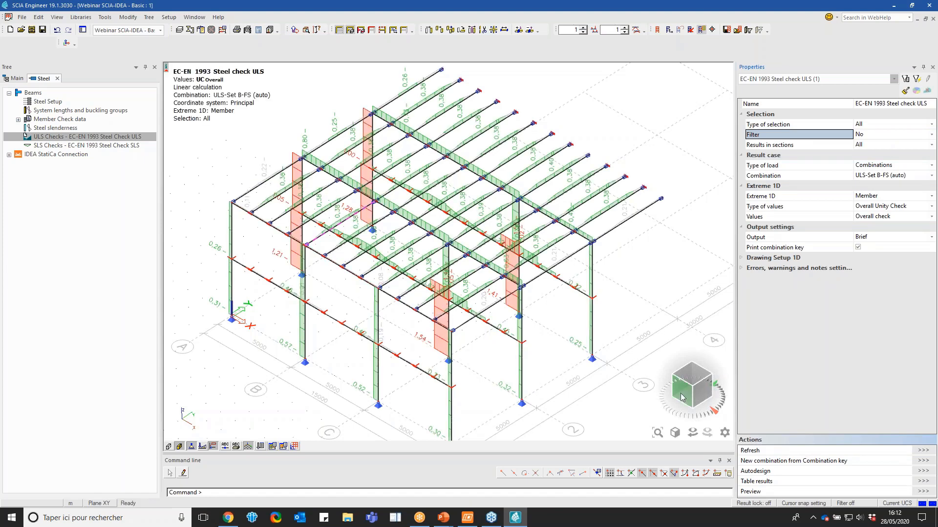
pyautogui.moveTo(693, 390); pyautogui.dragTo(695, 377)
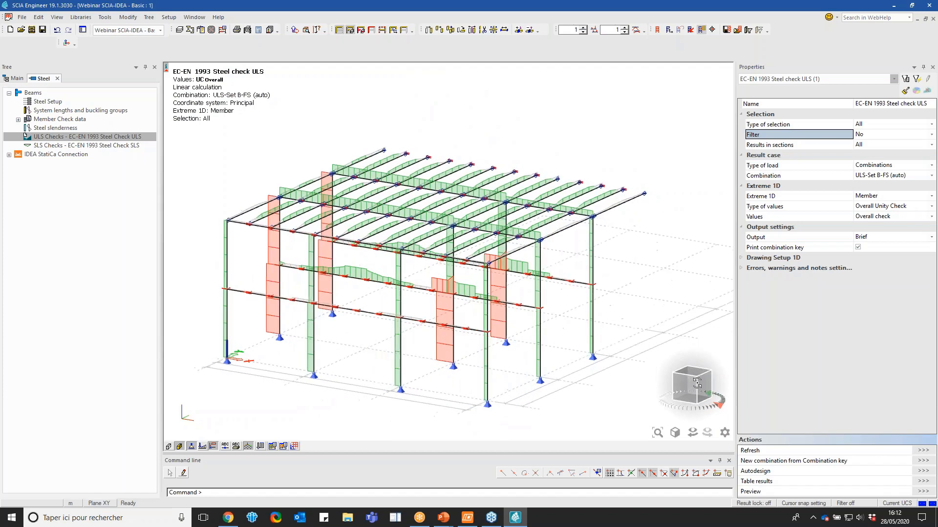
pyautogui.click(684, 390)
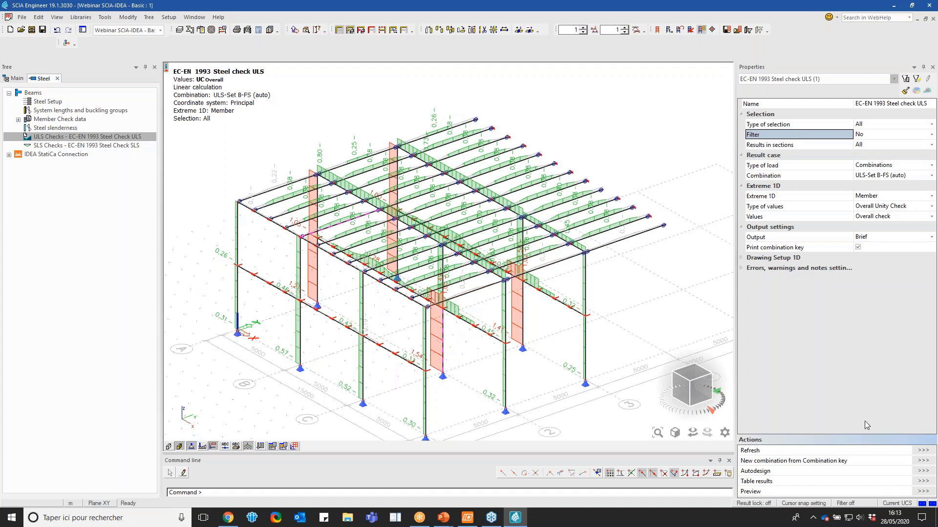
# Set Extreme 1D of the ULS steel check to Global and read the brief output in the report preview
pyautogui.click(872, 235)
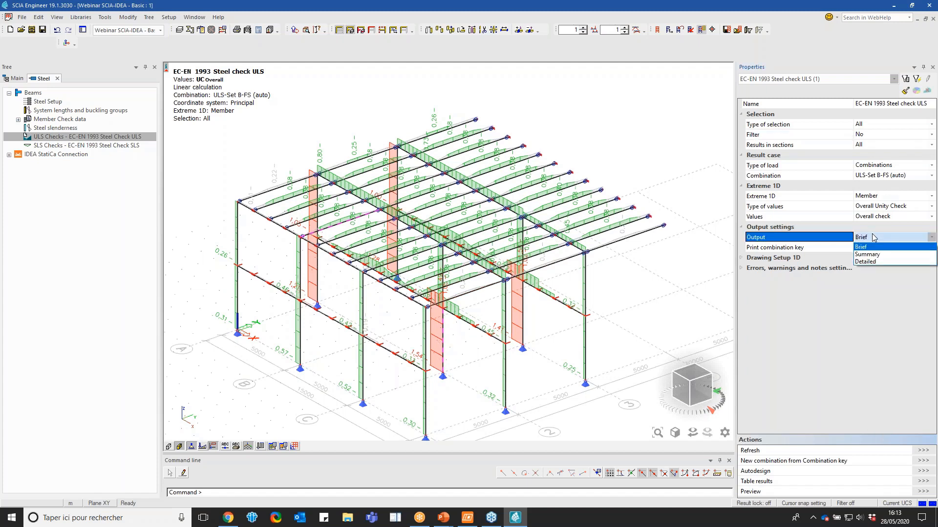
pyautogui.click(871, 235)
pyautogui.click(866, 198)
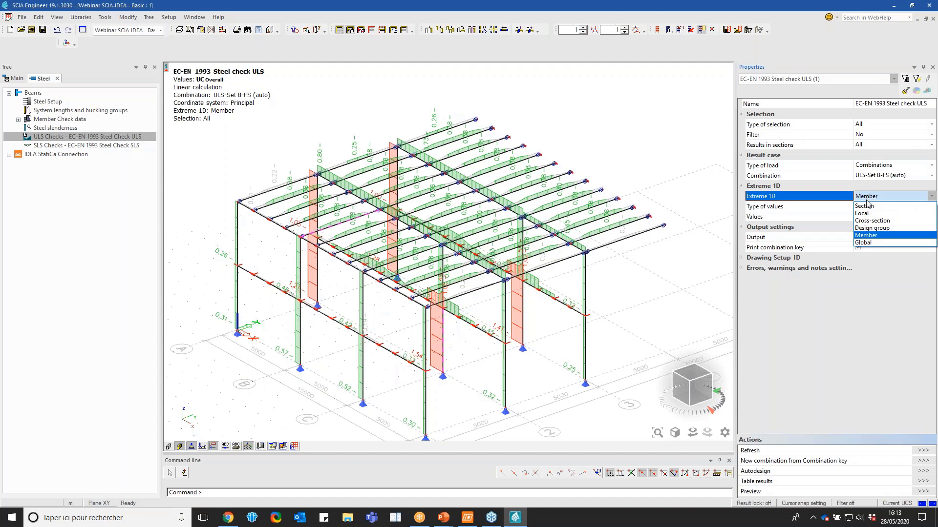
pyautogui.click(865, 197)
pyautogui.click(867, 197)
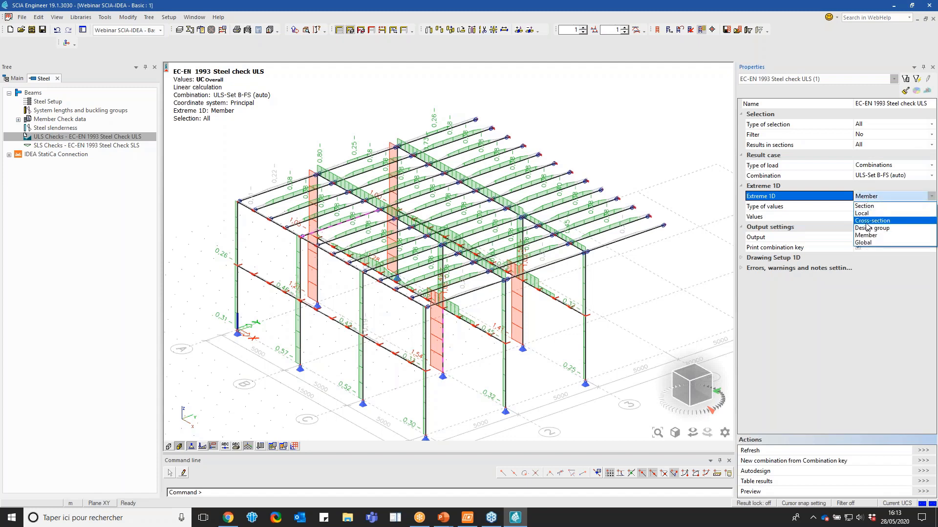
pyautogui.click(867, 246)
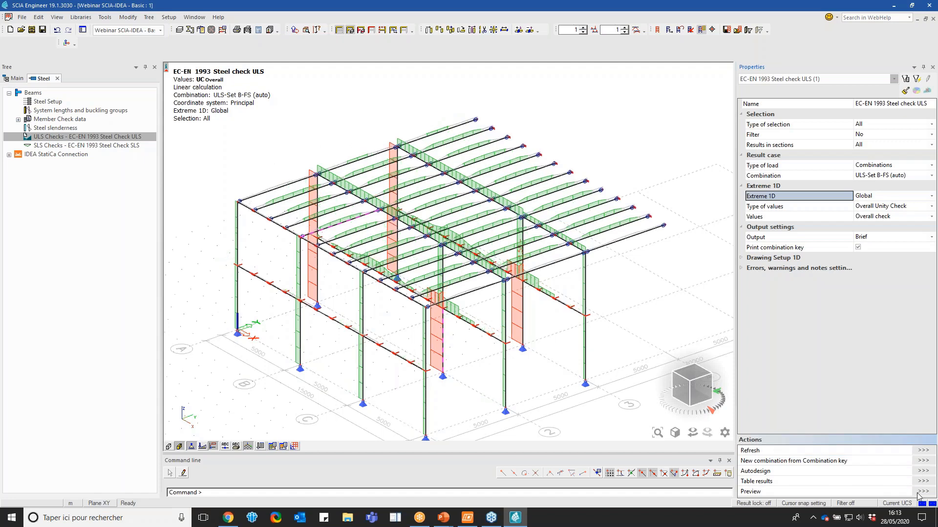
pyautogui.click(923, 492)
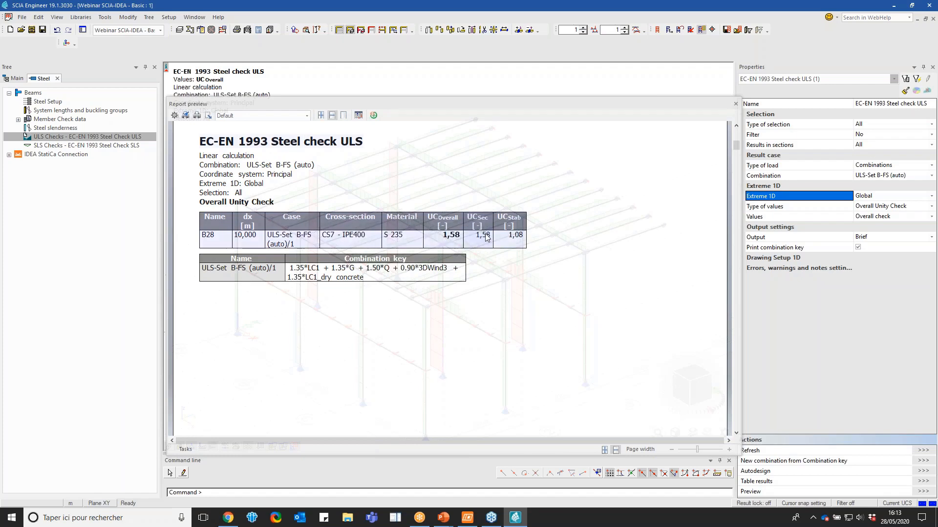
pyautogui.click(736, 104)
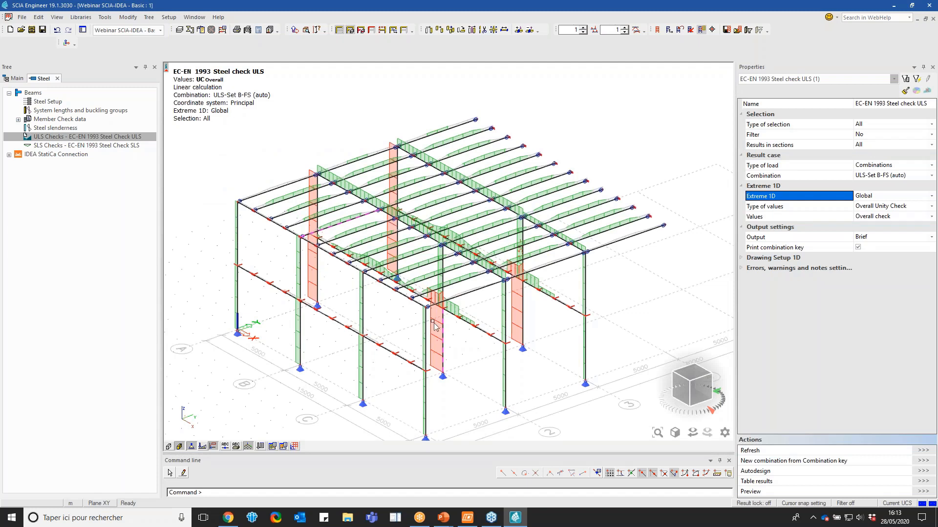
# Change the ULS check output to Summary, refresh it and examine the section and stability checks in the report preview
pyautogui.click(893, 239)
pyautogui.click(893, 240)
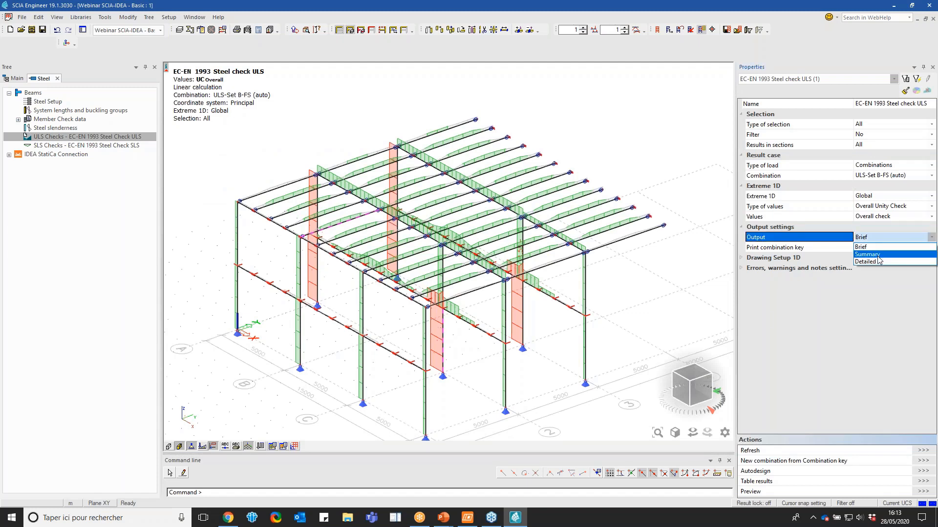
pyautogui.click(874, 254)
pyautogui.click(923, 453)
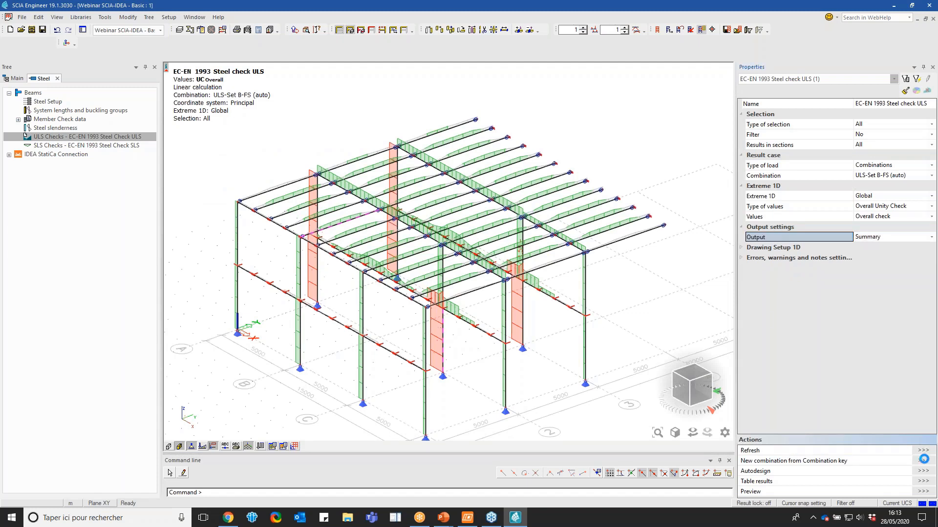
pyautogui.click(922, 492)
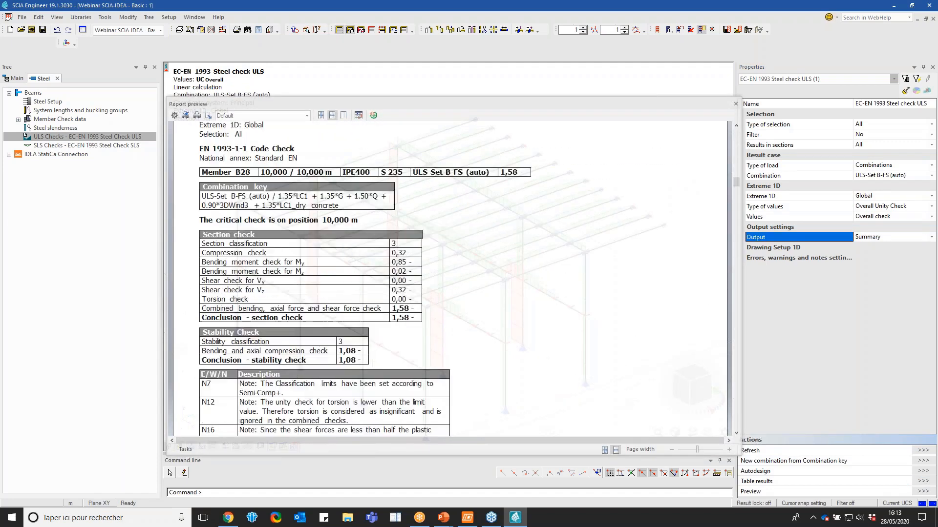
pyautogui.scroll(-3, 428, 255)
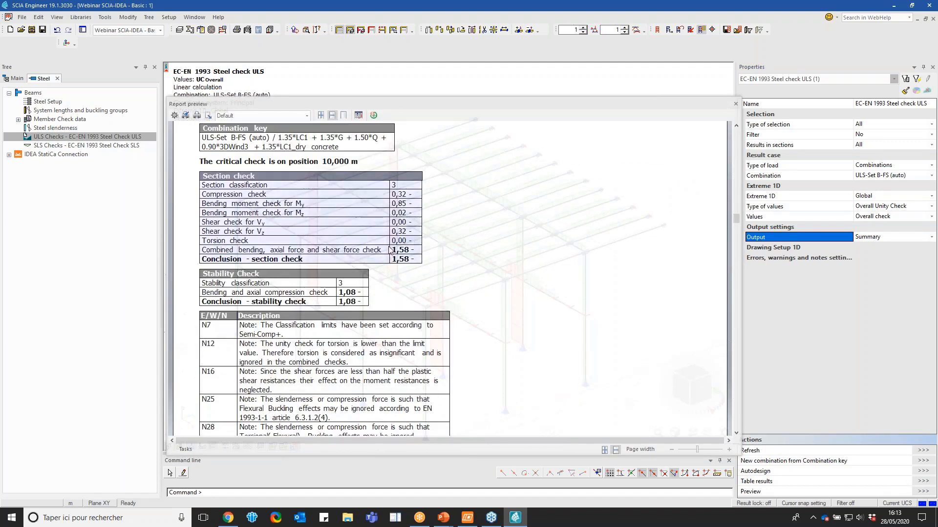
# Set the ULS steel check output to Detailed with Tables and formulas components, and refresh the report preview
pyautogui.click(869, 236)
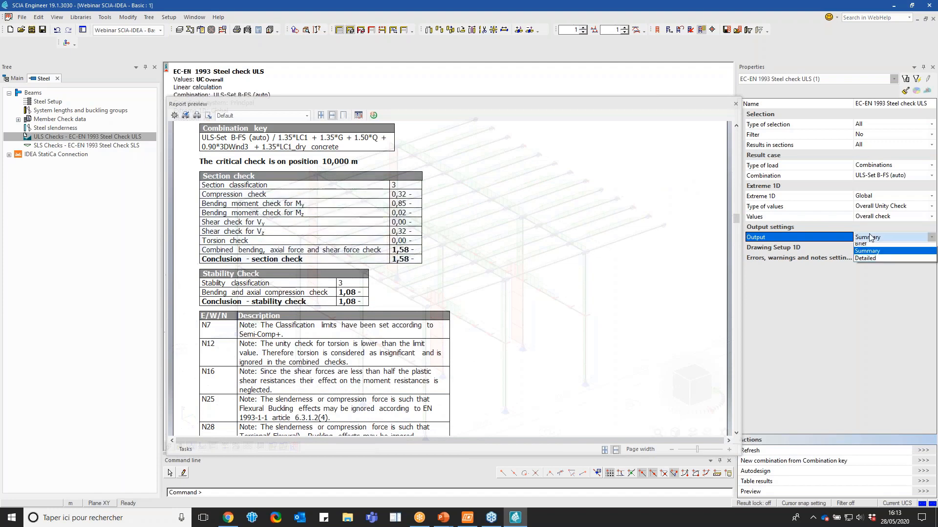
pyautogui.click(872, 257)
pyautogui.click(927, 452)
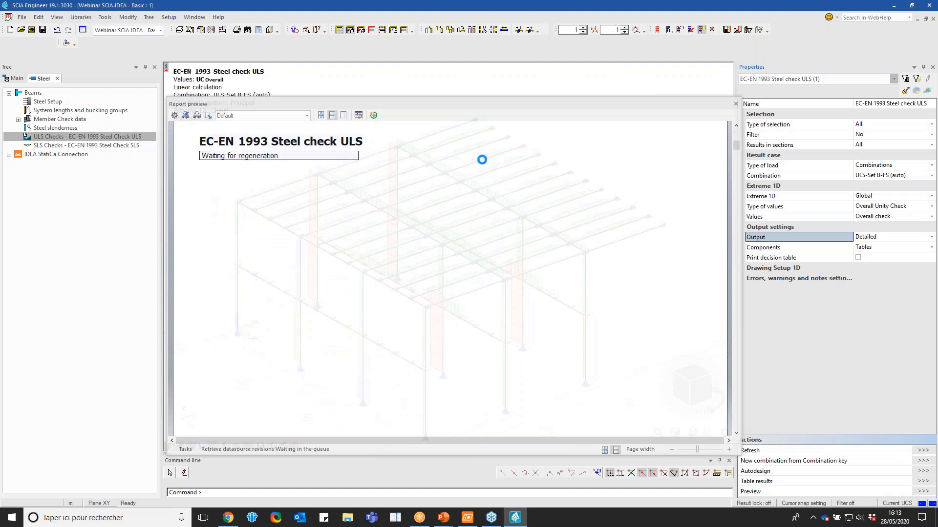
pyautogui.scroll(-3, 549, 182)
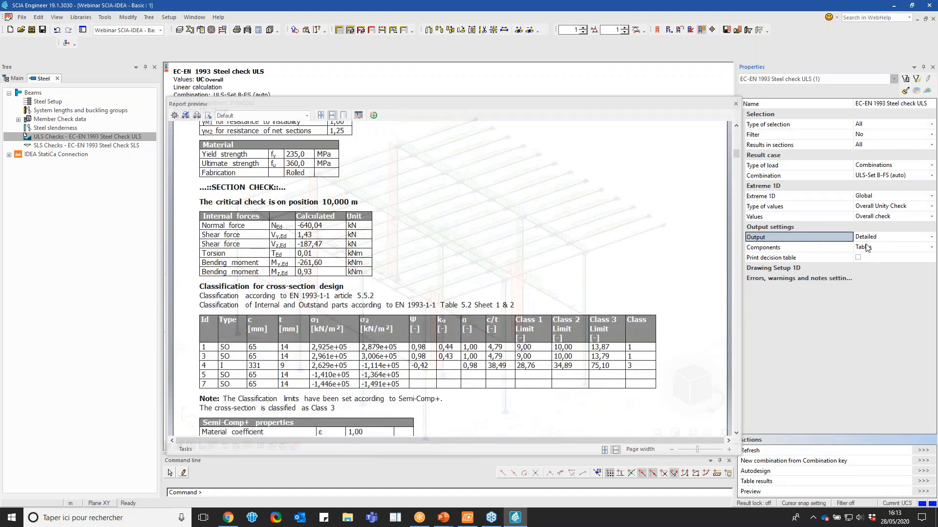
pyautogui.click(867, 247)
pyautogui.click(876, 268)
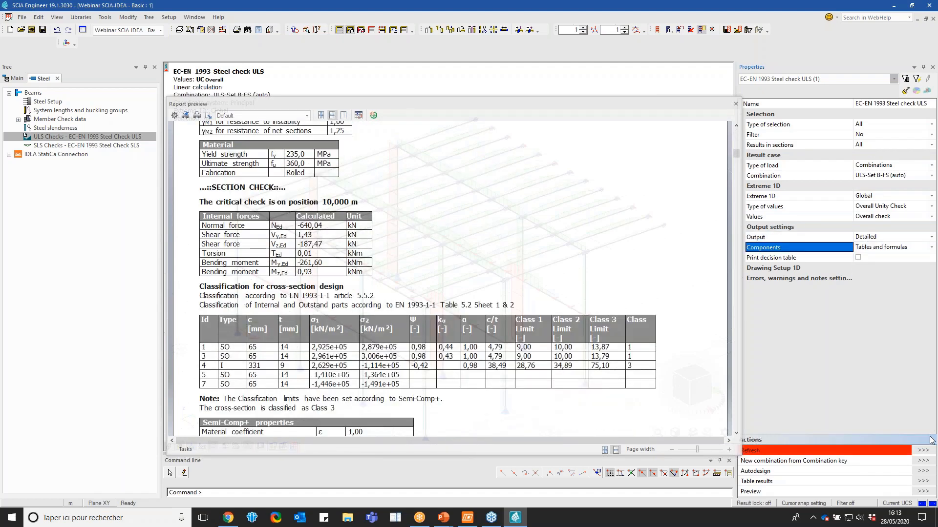
pyautogui.click(928, 451)
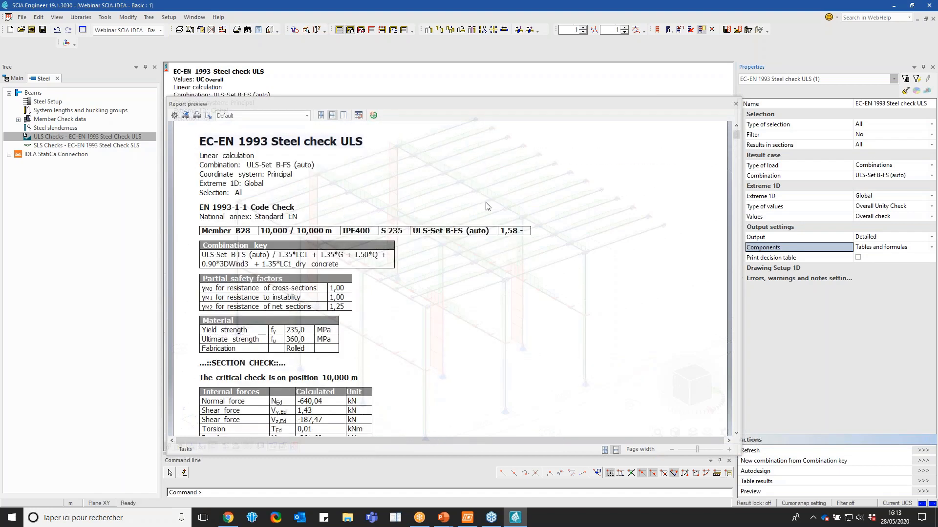
# Examine the detailed section check in the report, from internal forces and classification to the combined bending, axial and shear formulas
pyautogui.scroll(-10, 486, 209)
pyautogui.scroll(4, 485, 200)
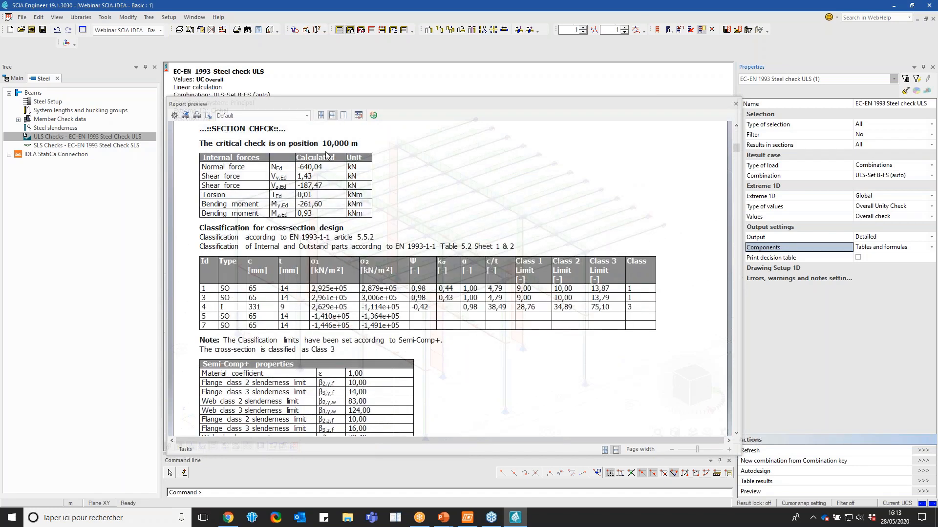
pyautogui.scroll(-5, 405, 189)
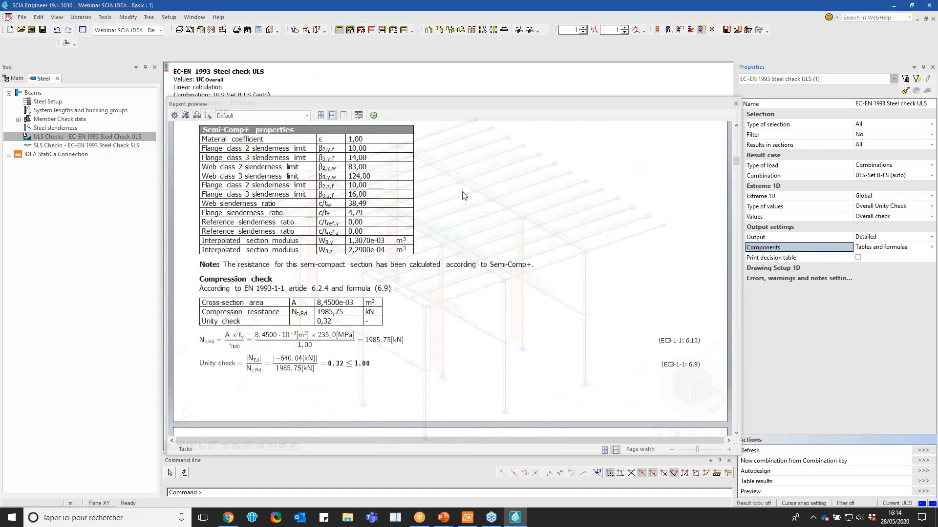
pyautogui.scroll(-5, 464, 196)
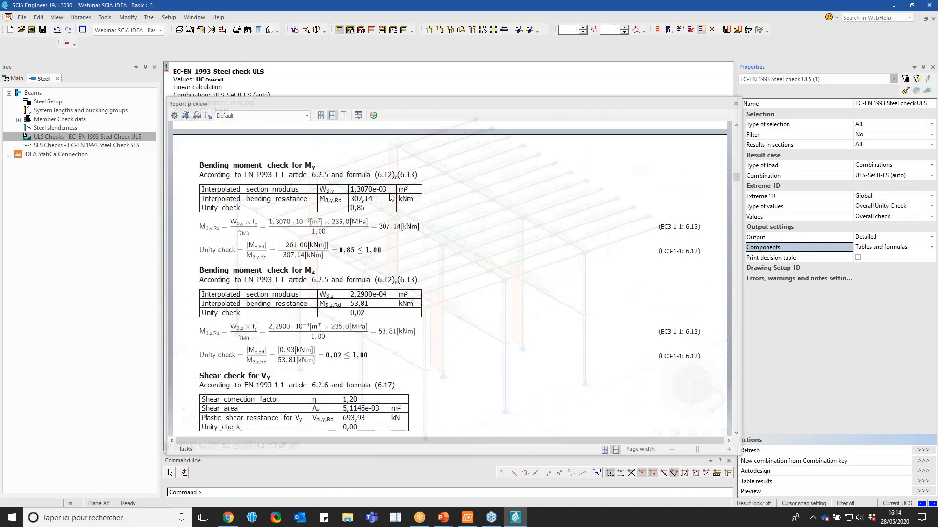
pyautogui.scroll(-1, 390, 197)
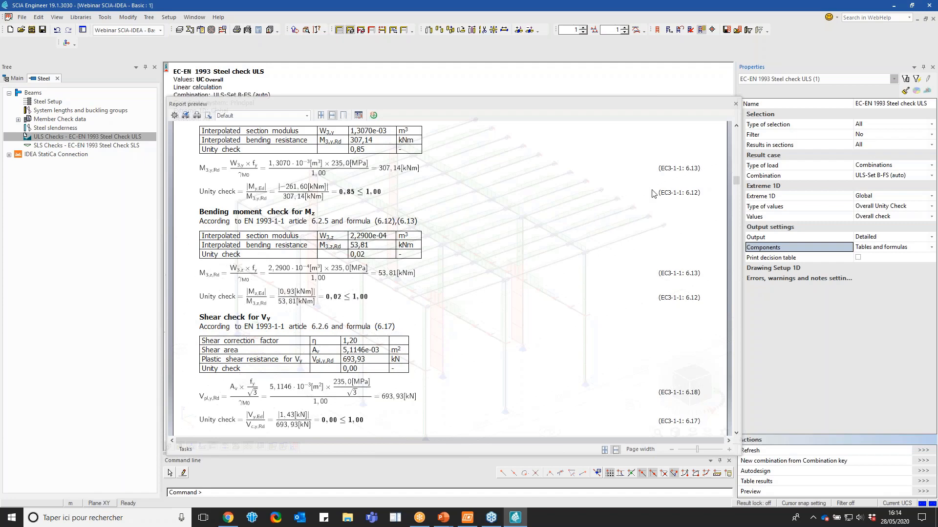
pyautogui.scroll(-8, 681, 318)
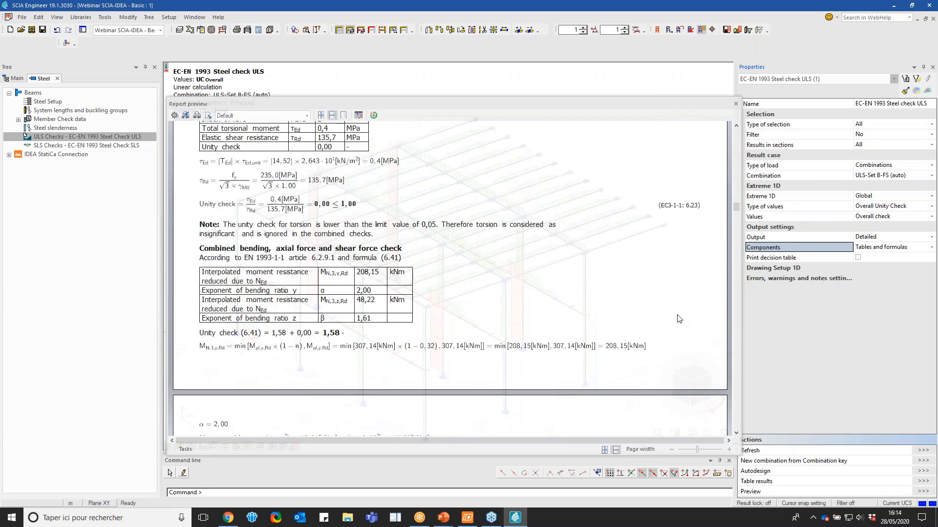
pyautogui.scroll(-3, 319, 304)
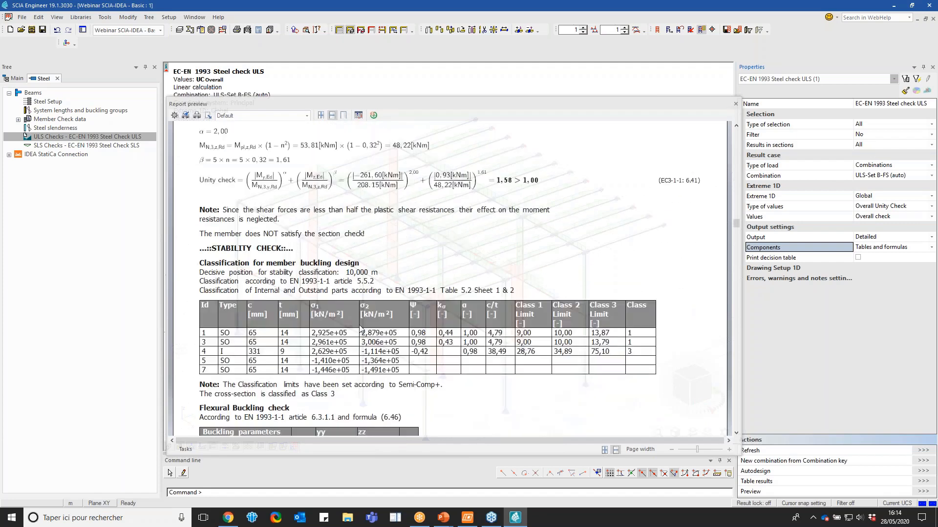
# Examine the detailed stability check, including buckling, bending with axial compression and shear buckling formulas, and close the report preview
pyautogui.scroll(-9, 262, 292)
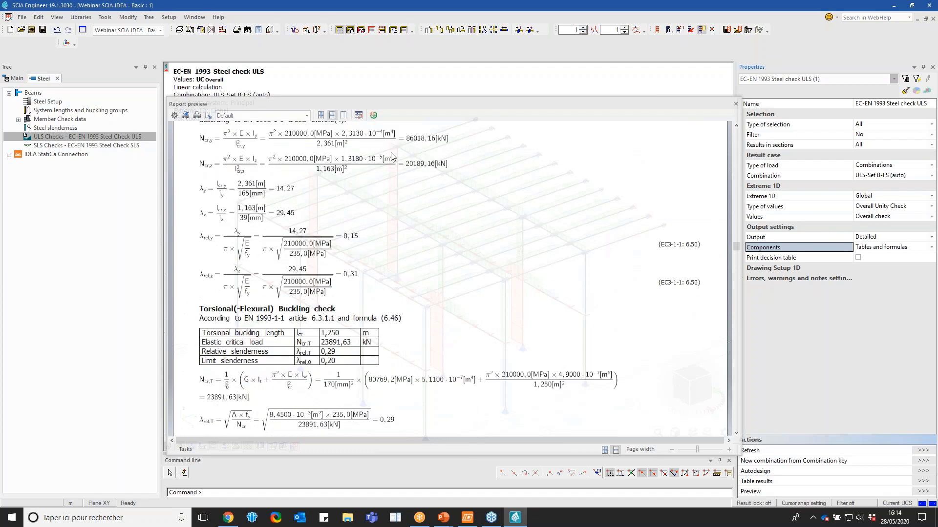
pyautogui.scroll(-10, 370, 371)
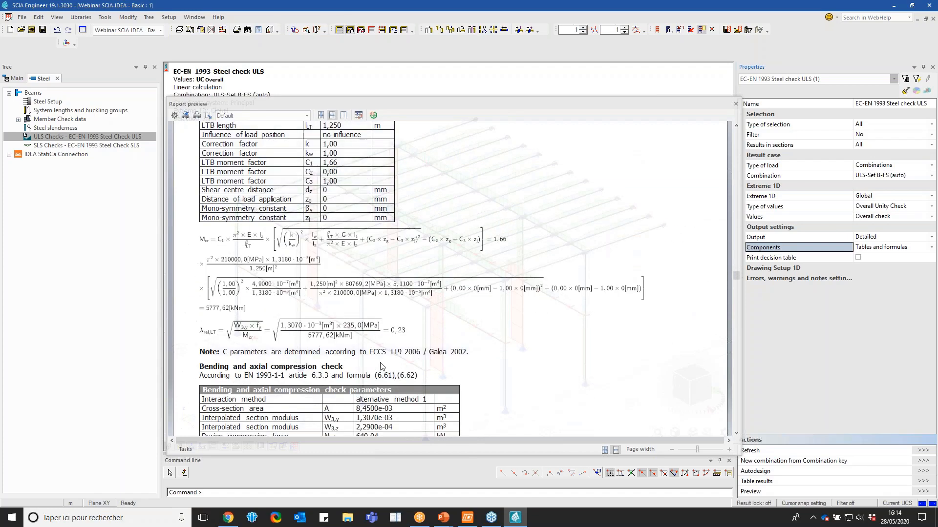
pyautogui.scroll(-12, 564, 370)
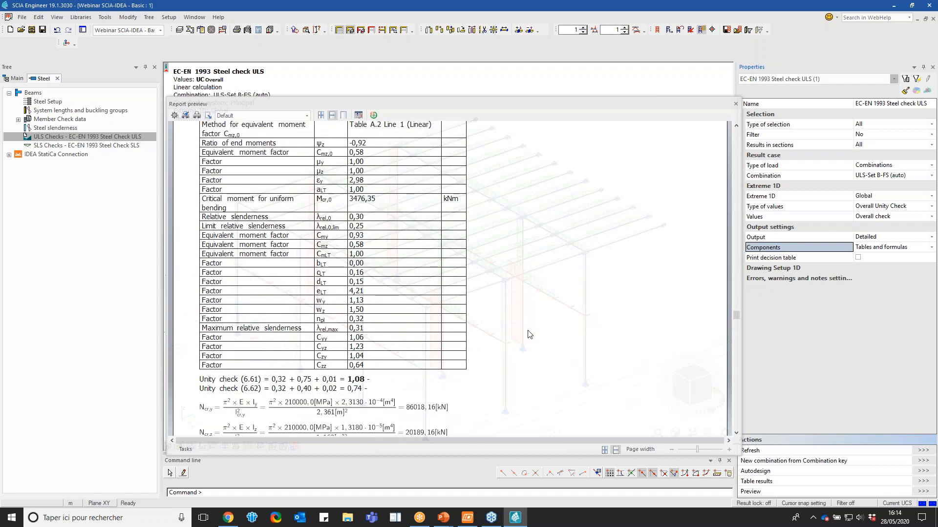
pyautogui.scroll(-9, 322, 382)
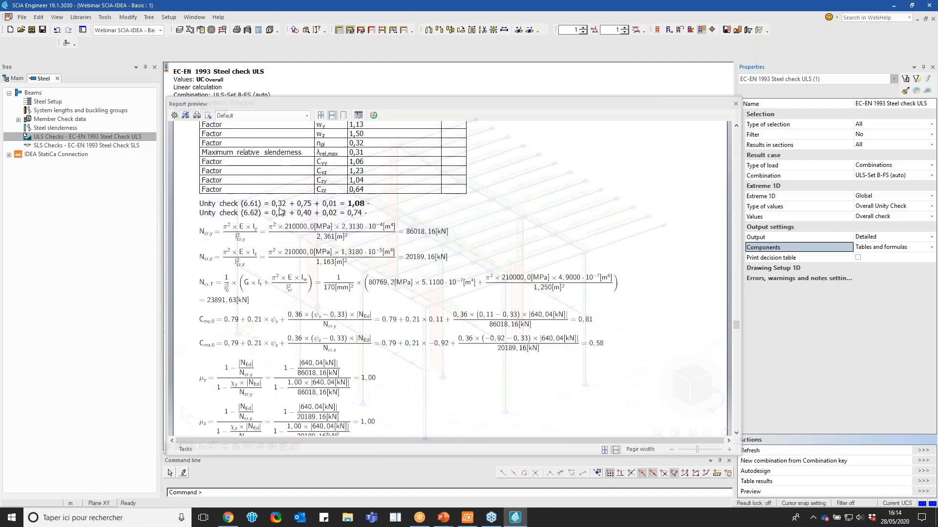
pyautogui.scroll(-6, 469, 276)
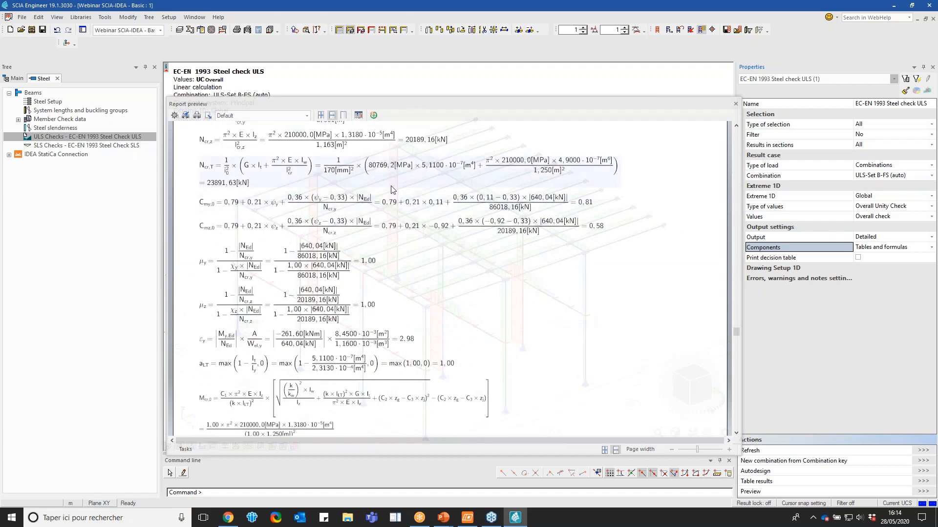
pyautogui.scroll(20, 607, 208)
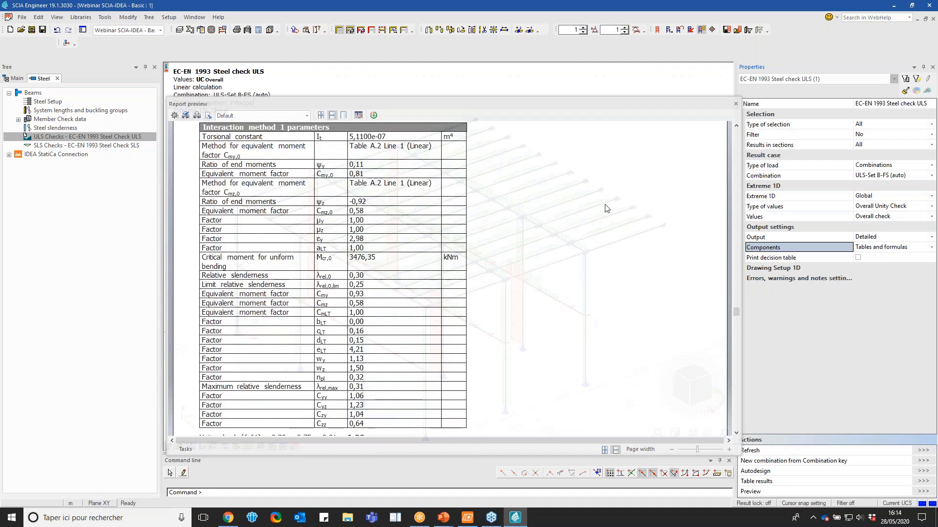
pyautogui.scroll(-6, 607, 208)
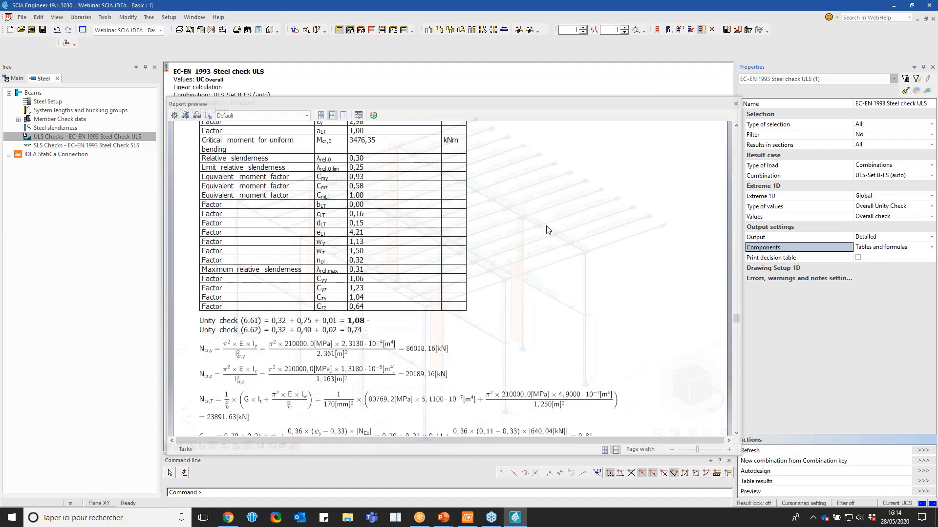
pyautogui.scroll(-12, 548, 230)
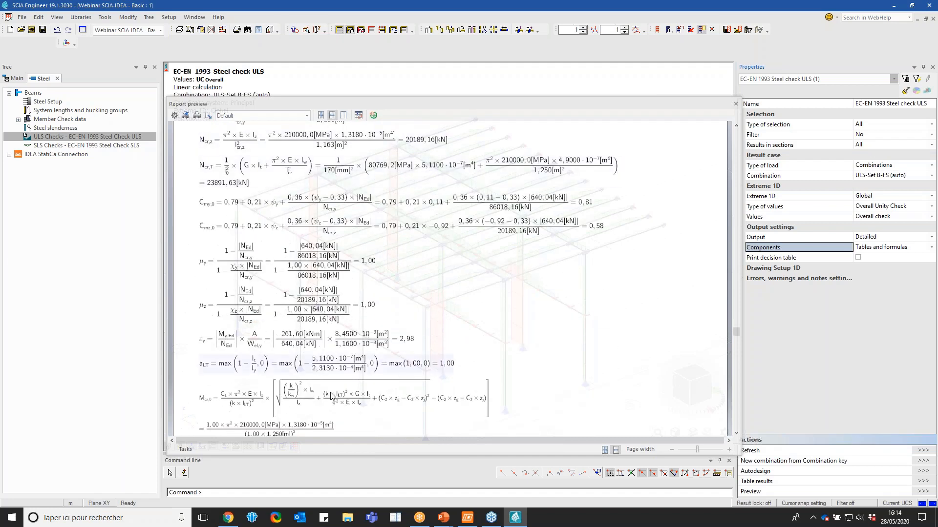
pyautogui.scroll(-3, 635, 318)
pyautogui.scroll(-20, 634, 318)
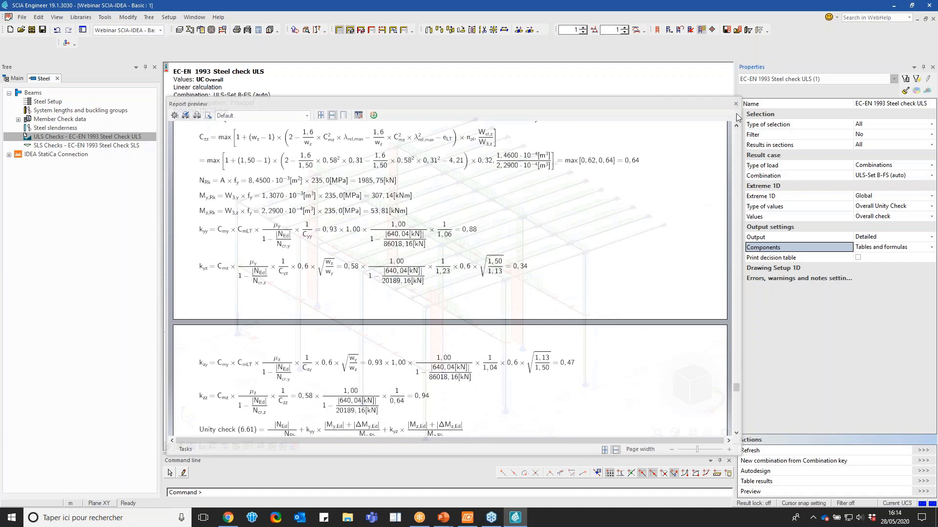
pyautogui.scroll(-15, 695, 241)
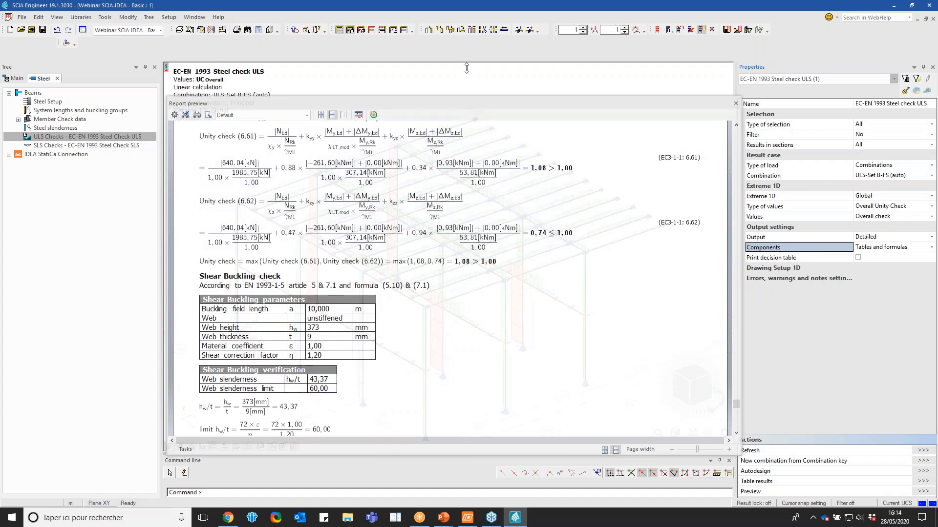
pyautogui.moveTo(466, 100); pyautogui.dragTo(467, 47)
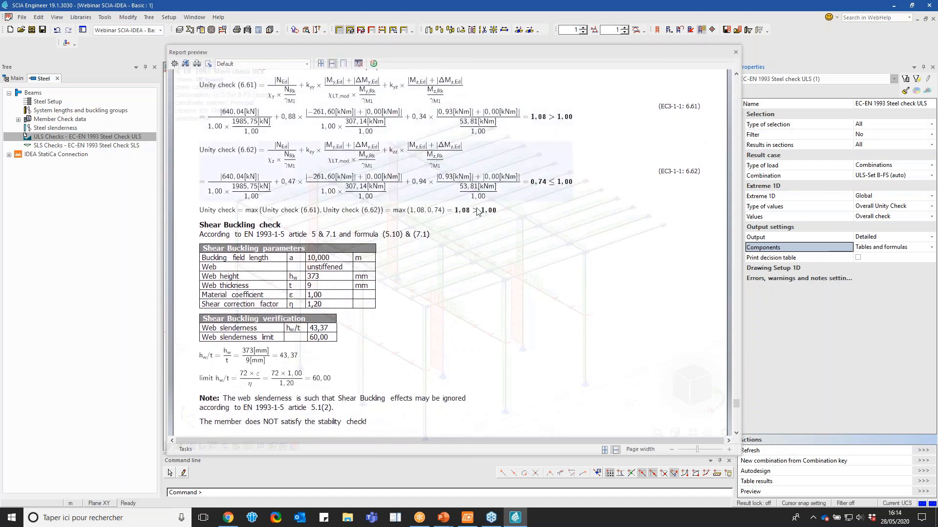
pyautogui.click(735, 52)
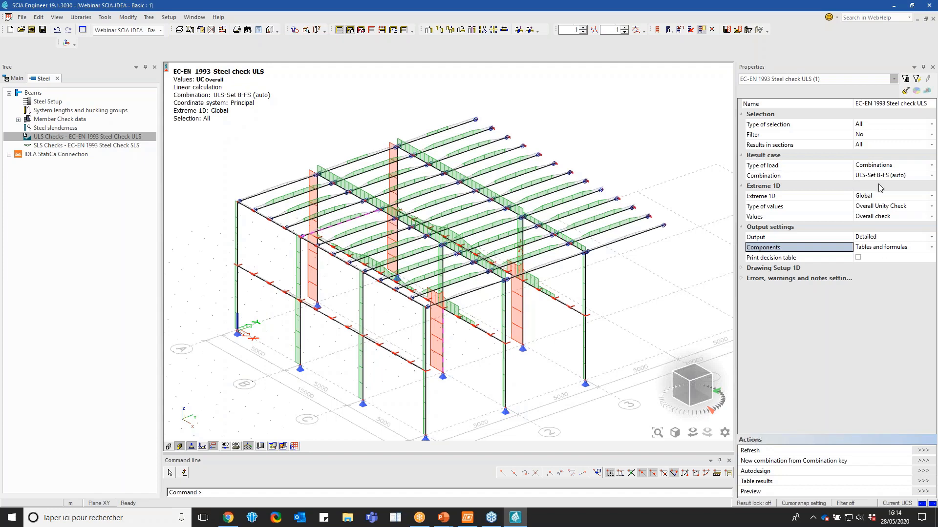
# Filter the ULS steel check to cross-section CS2 - HEA200 and run Autodesign's search for the optimal section
pyautogui.click(878, 138)
pyautogui.click(866, 148)
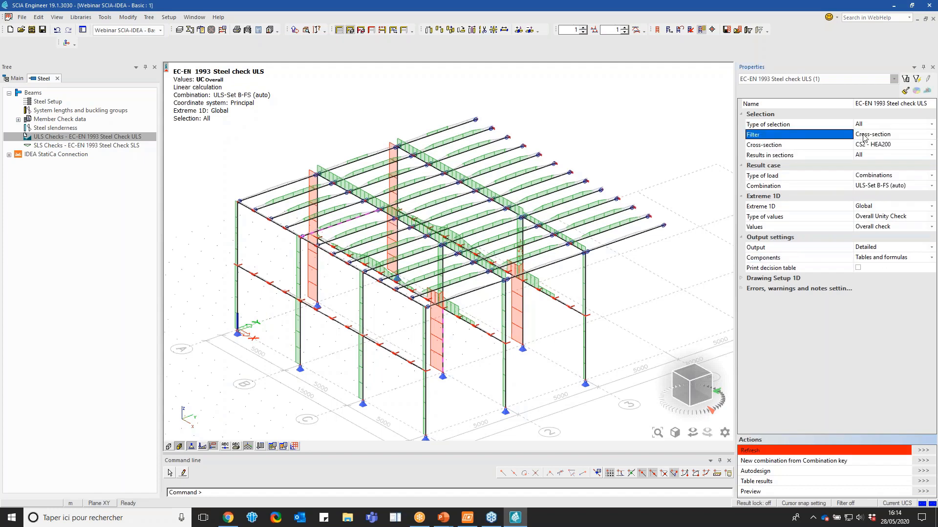
pyautogui.click(923, 450)
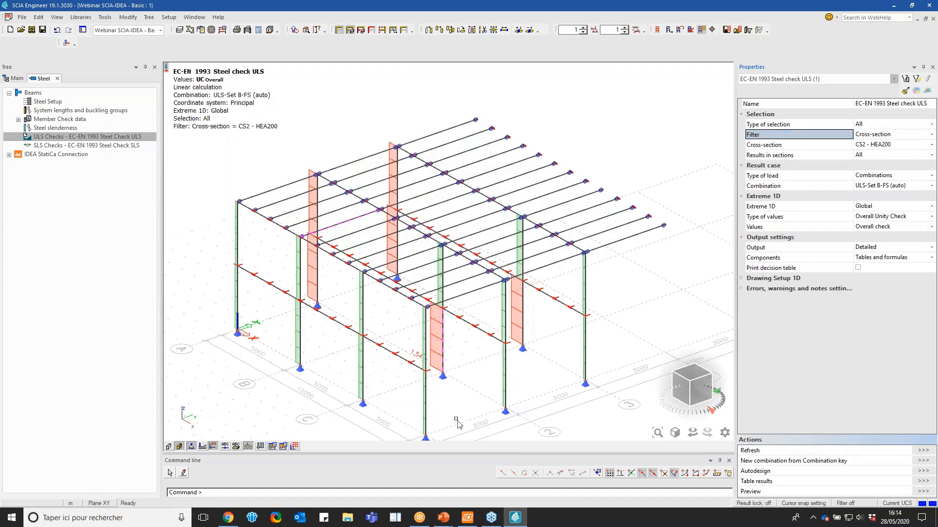
pyautogui.click(918, 473)
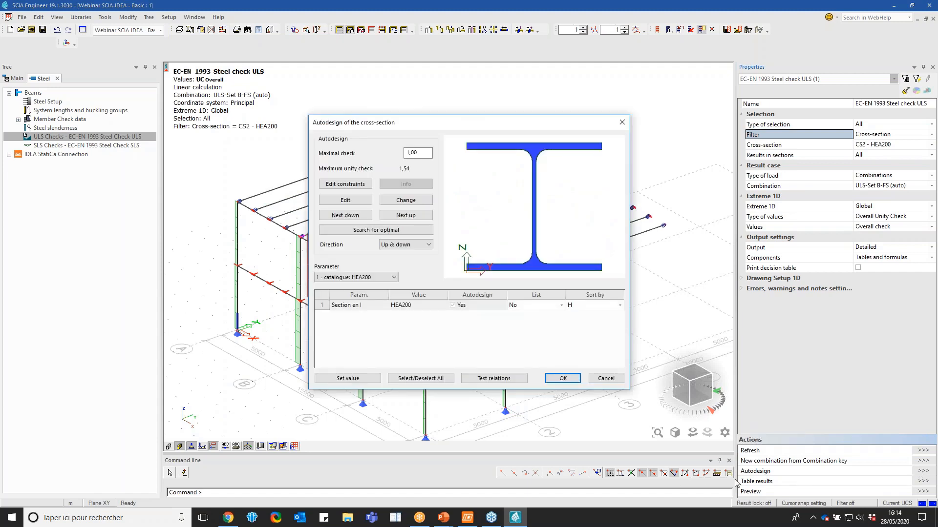
pyautogui.click(372, 230)
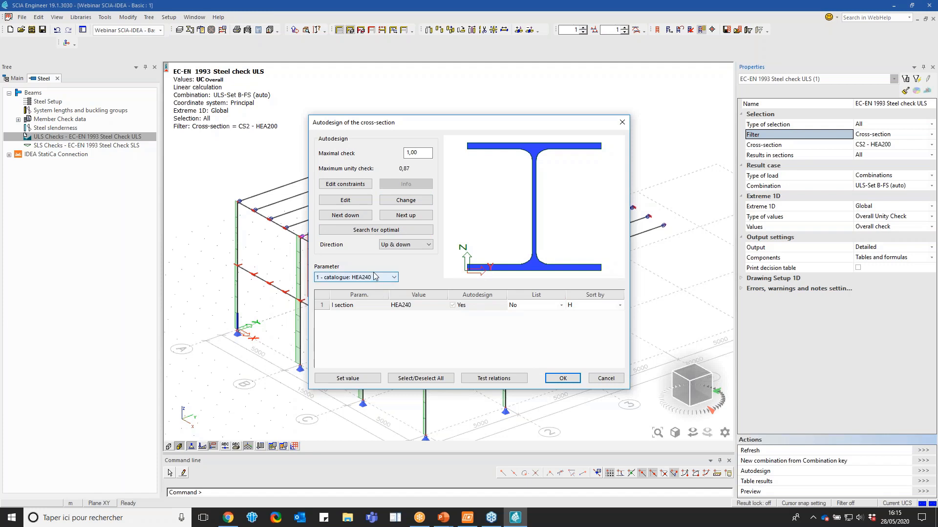
pyautogui.click(402, 201)
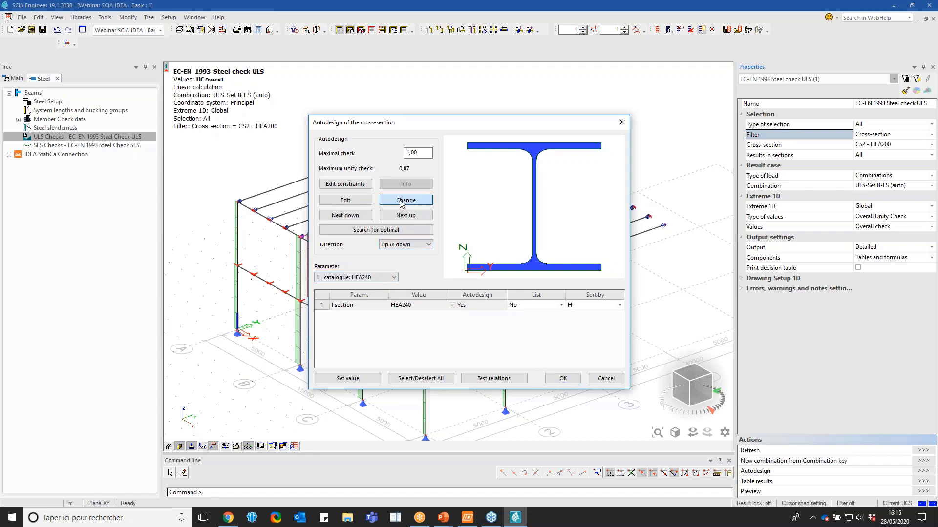
pyautogui.click(635, 153)
pyautogui.click(409, 201)
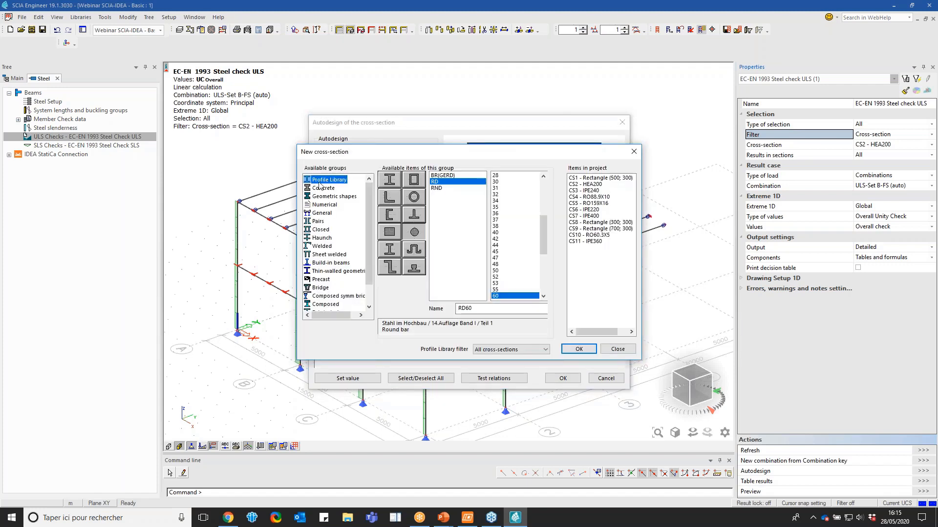
pyautogui.click(634, 153)
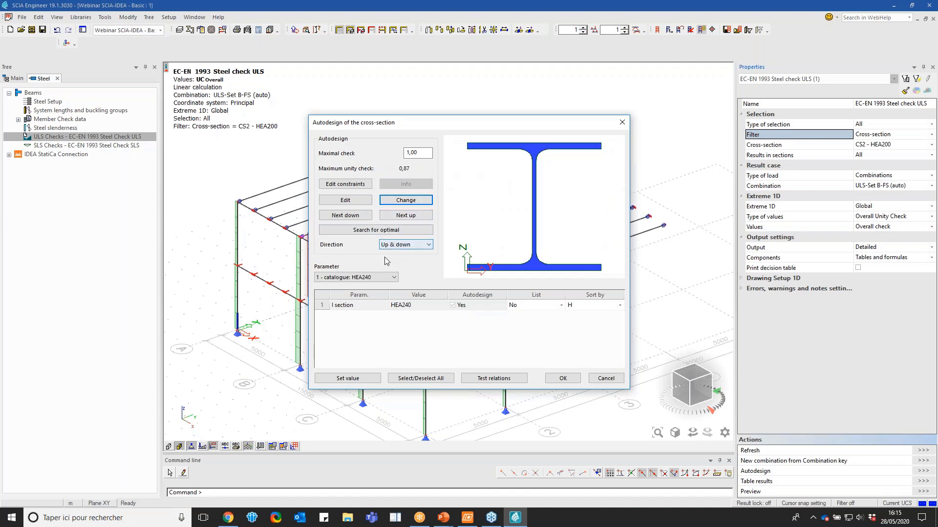
# Raise the autodesigned column section one size up to HEA260 and accept it
pyautogui.click(399, 218)
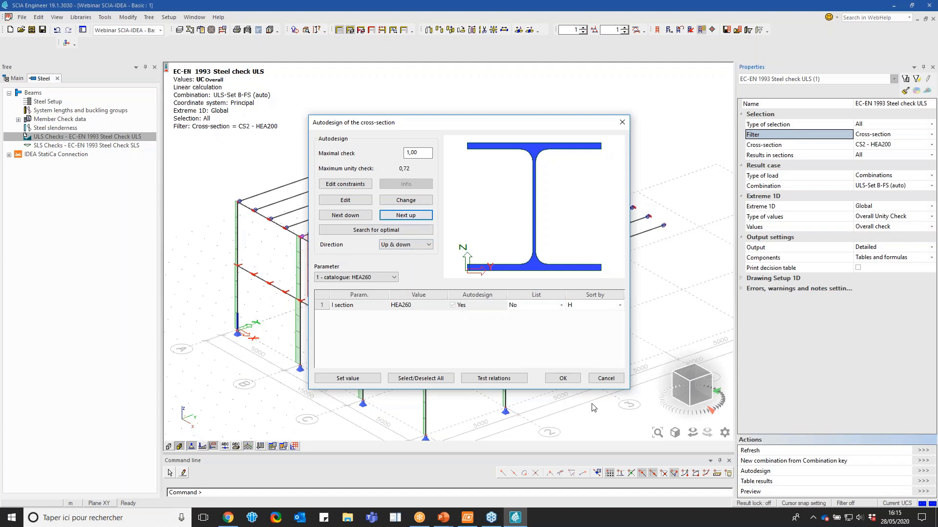
pyautogui.click(567, 379)
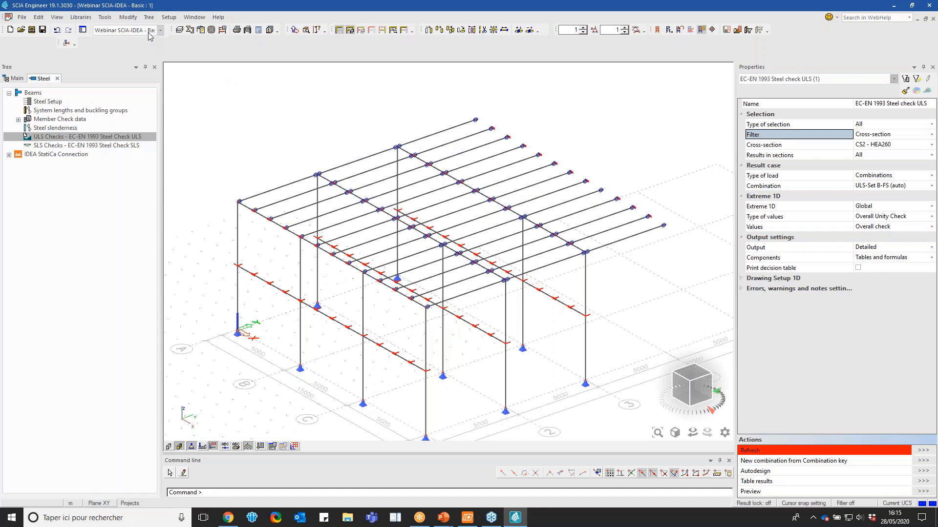
# Open the recent project Webinar SCIA-IDEA - After Autodesign.esa and go to its Steel service
pyautogui.click(34, 32)
pyautogui.click(393, 174)
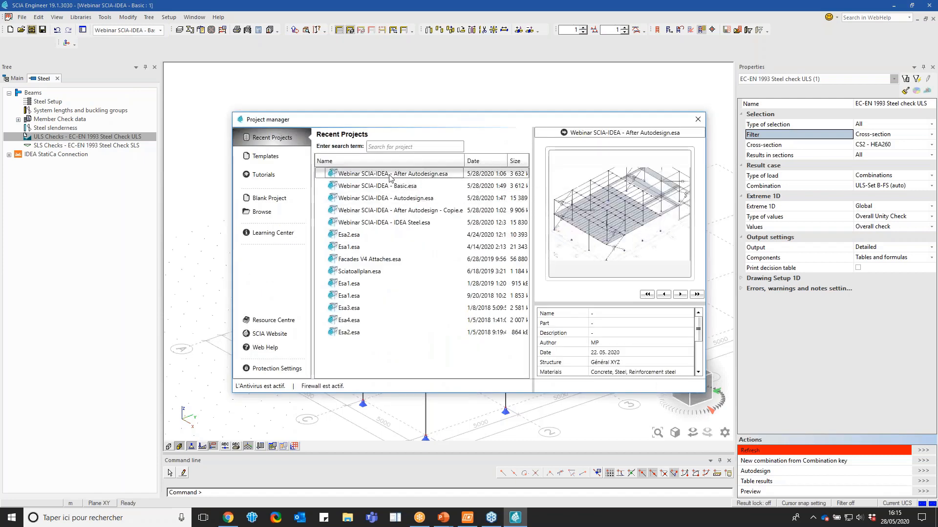
pyautogui.doubleClick(410, 174)
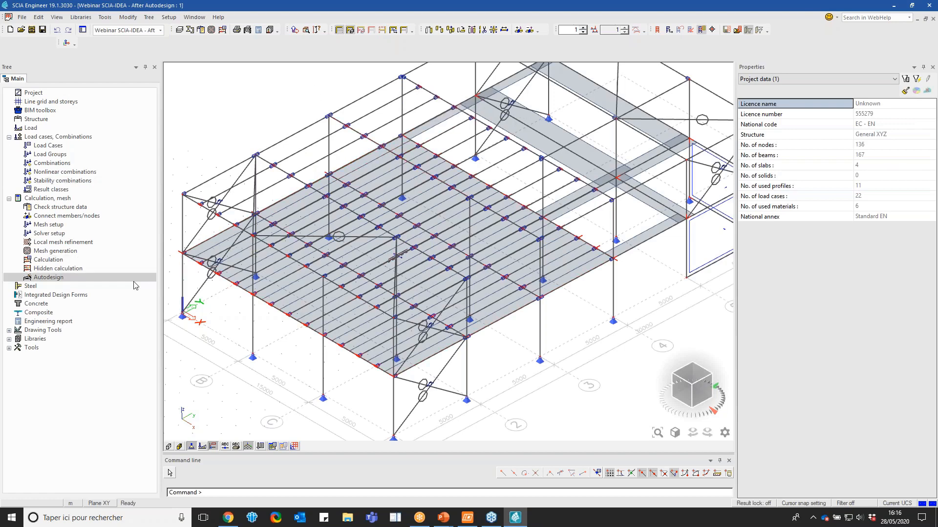
pyautogui.click(103, 288)
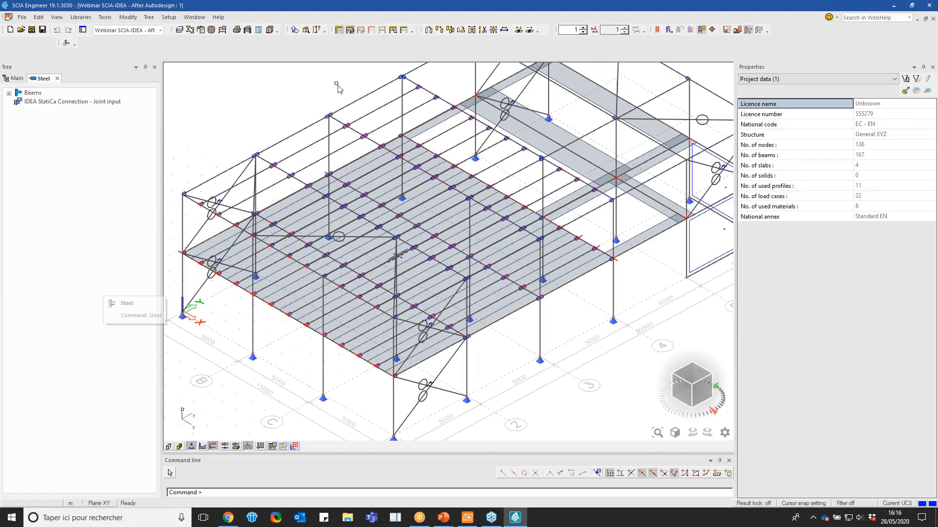
# Apply the Steel layer activity setting so only the steel frame, purlins and bracings are displayed
pyautogui.click(351, 31)
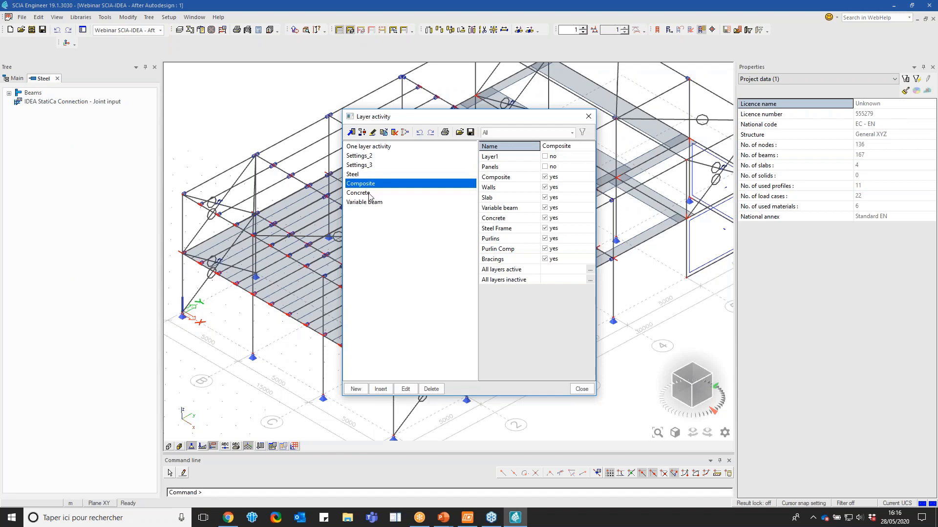
pyautogui.click(368, 176)
pyautogui.click(581, 389)
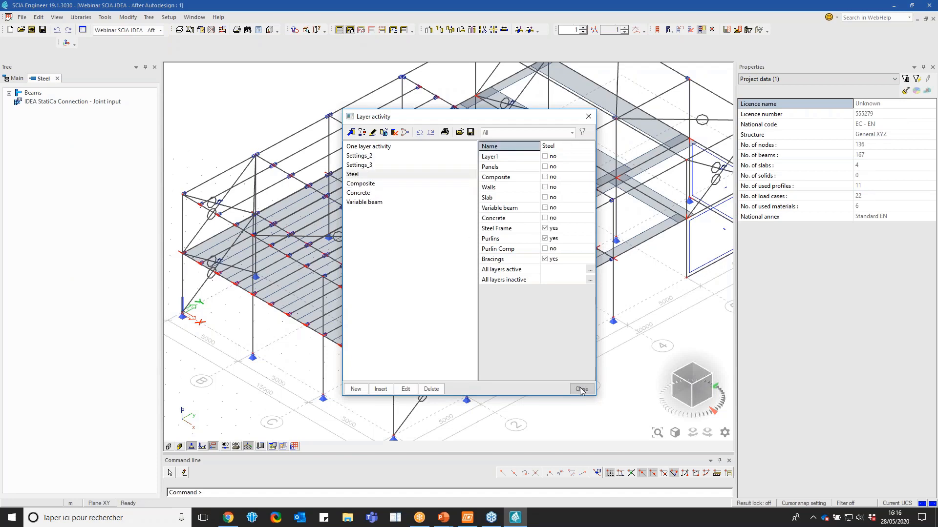
pyautogui.scroll(-2, 340, 121)
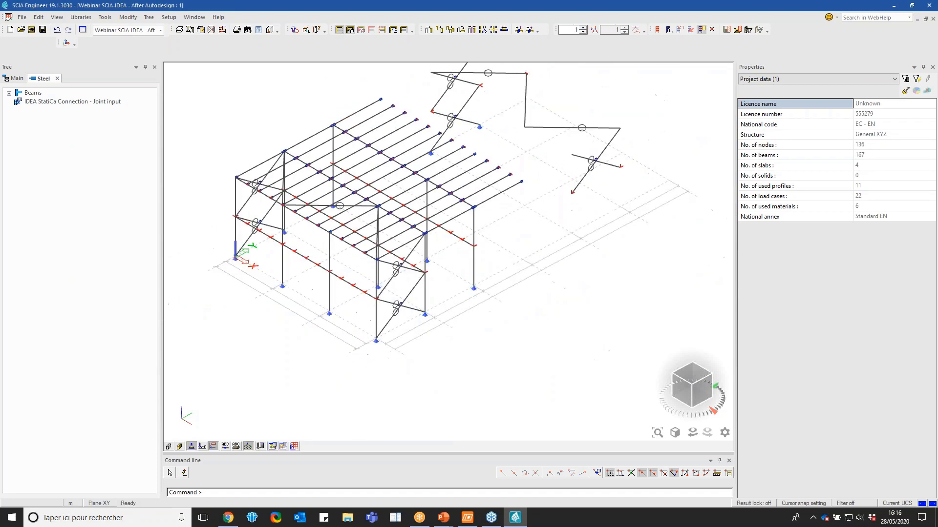
# Run the linear and nonlinear FE analysis with the existing mesh and solver settings, and dismiss the analysis summary
pyautogui.doubleClick(104, 97)
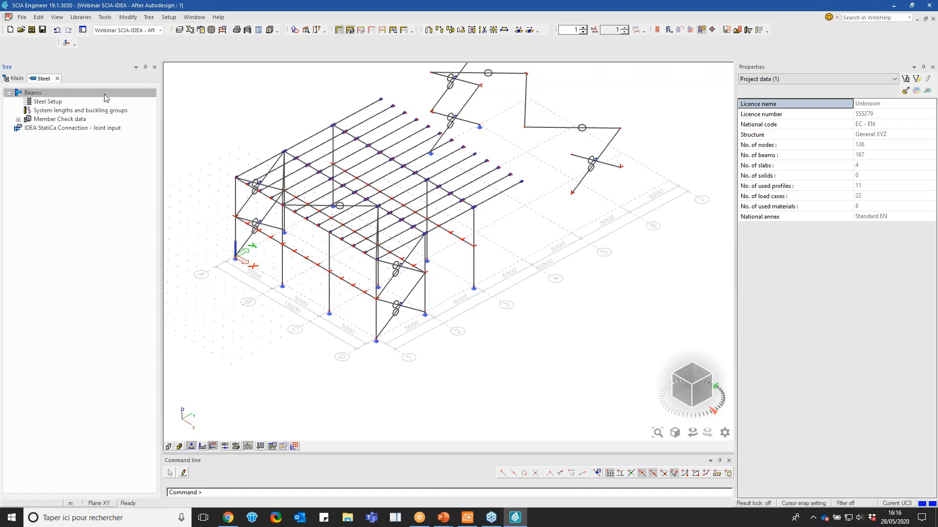
pyautogui.click(221, 30)
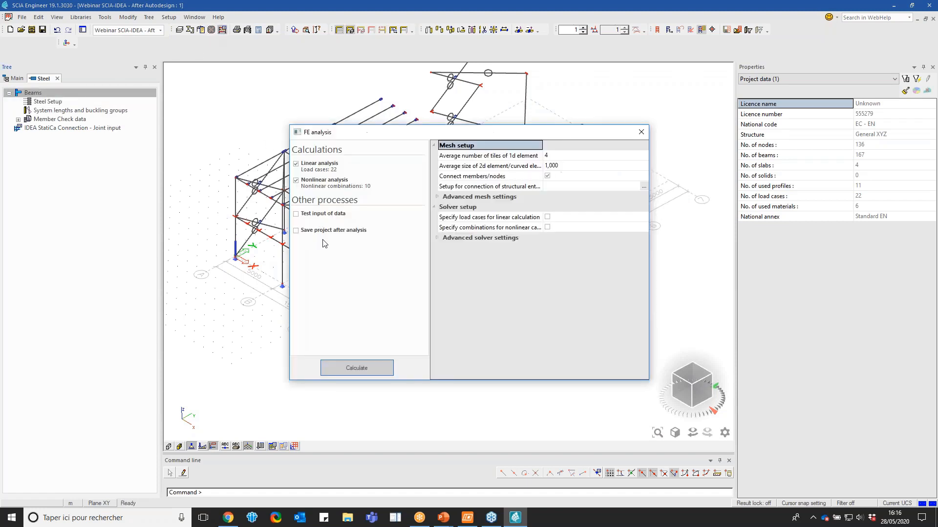
pyautogui.click(349, 368)
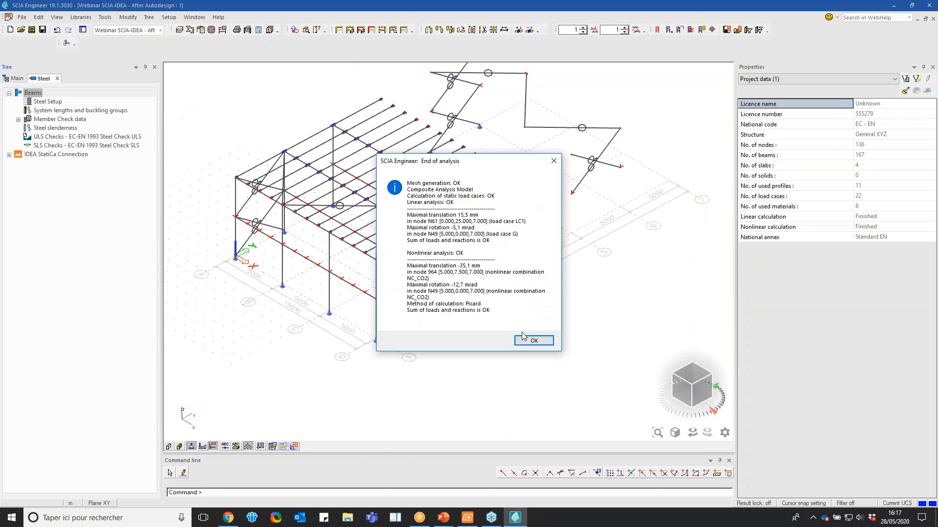
pyautogui.click(532, 340)
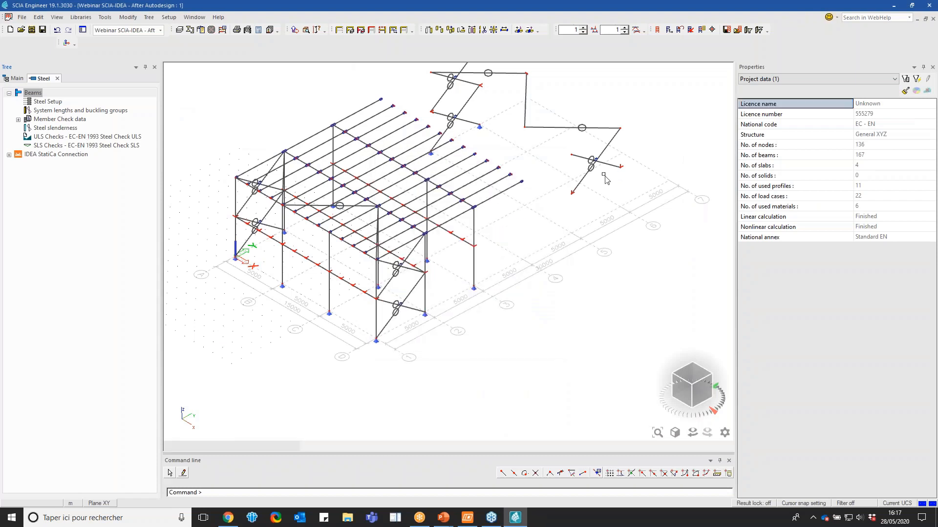
# Run the EC-EN 1993 ULS steel check on all members using the result class NL-ELU
pyautogui.click(75, 138)
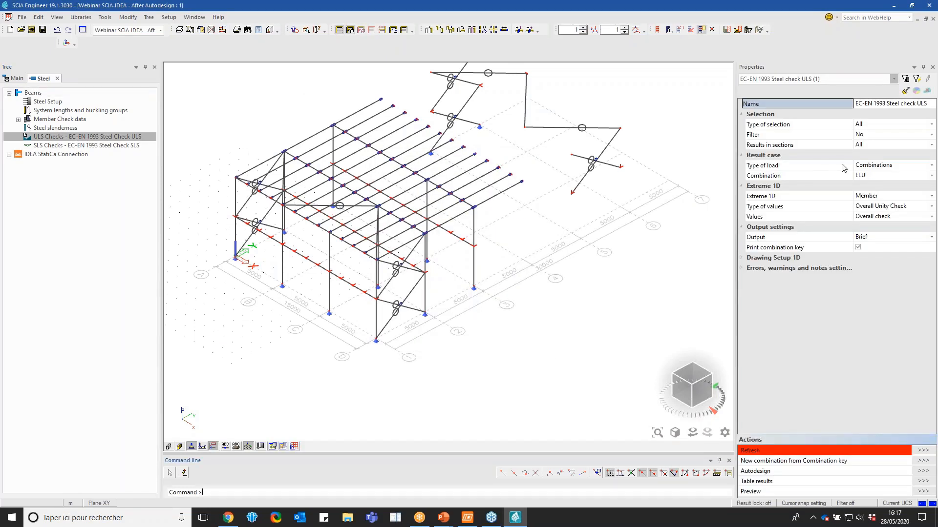
pyautogui.click(875, 175)
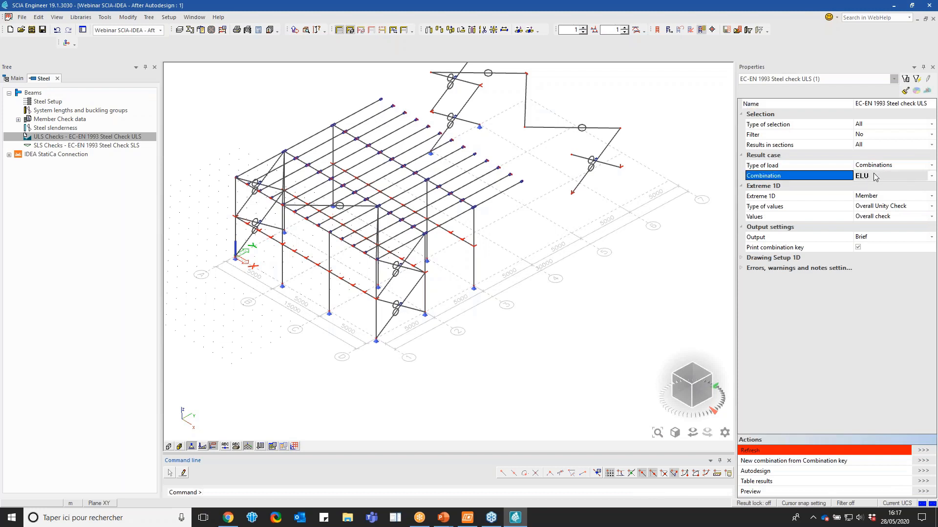
pyautogui.click(874, 176)
pyautogui.click(875, 166)
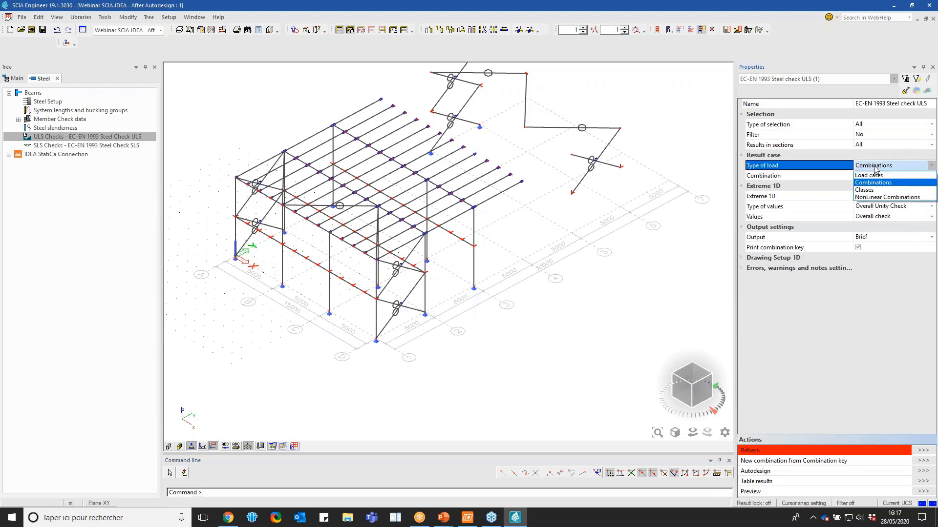
pyautogui.click(875, 192)
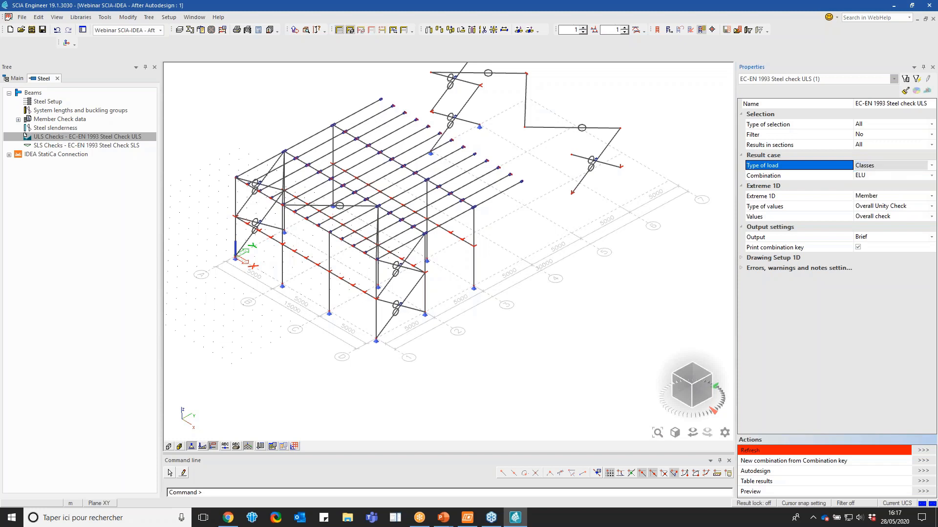
pyautogui.click(874, 176)
pyautogui.click(874, 193)
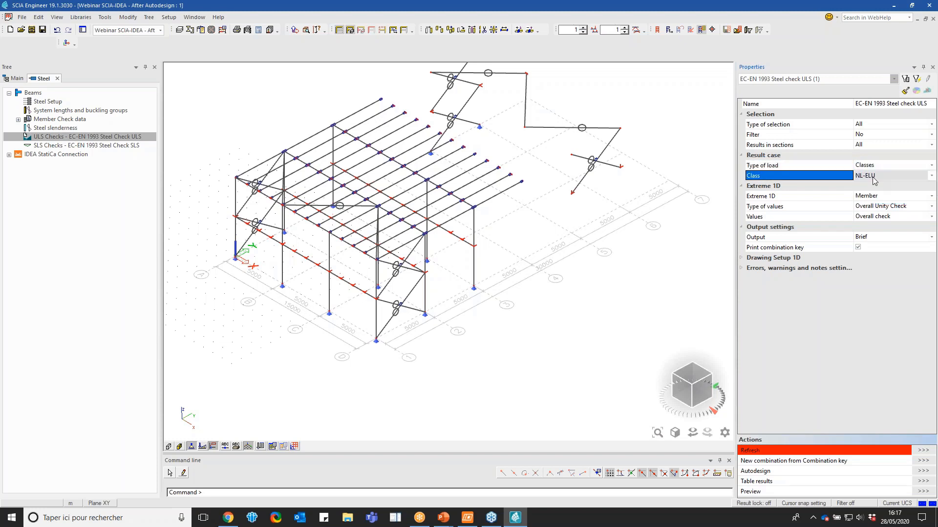
pyautogui.click(923, 452)
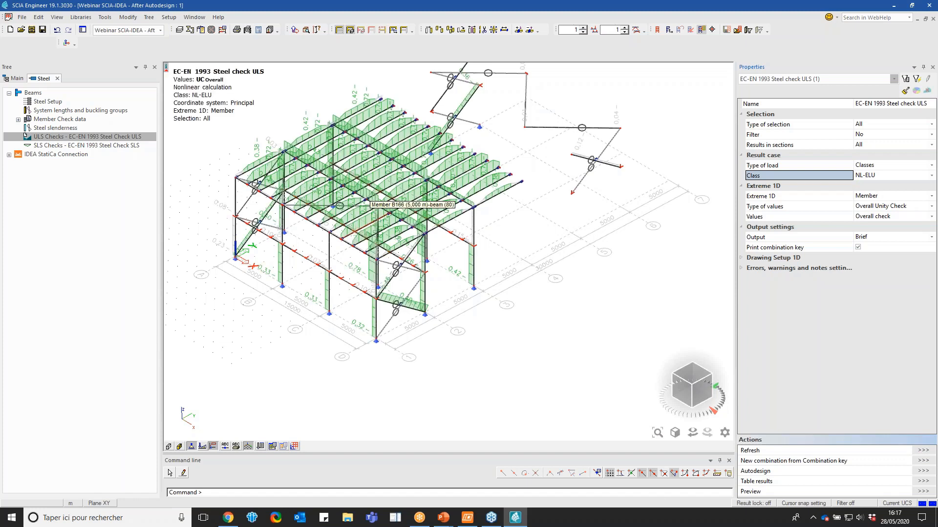
# Leave the Steel service, open the Composite service and apply the Composite layer activity setting
pyautogui.click(57, 78)
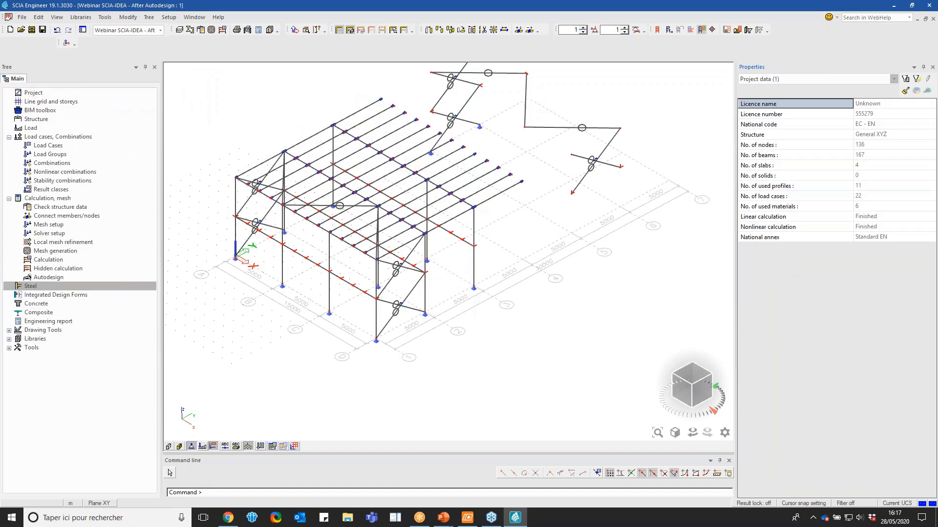
pyautogui.doubleClick(44, 330)
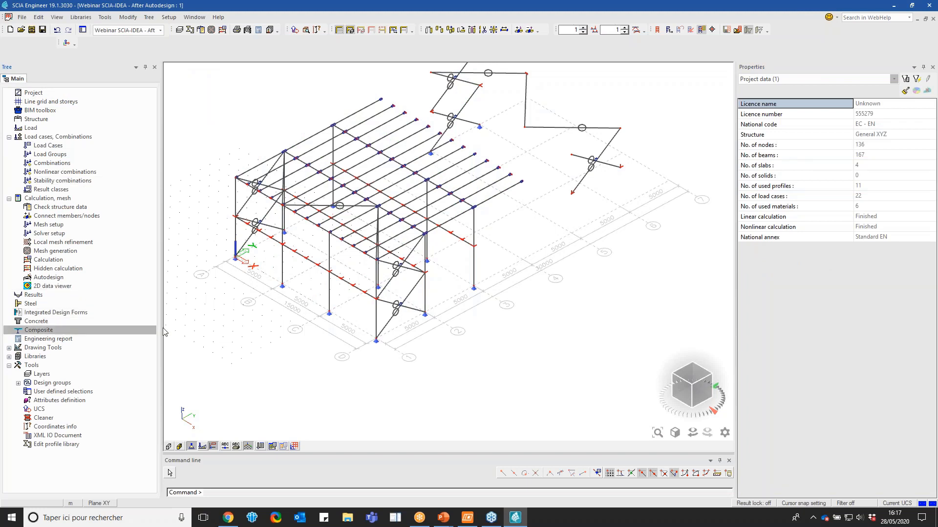
pyautogui.click(349, 30)
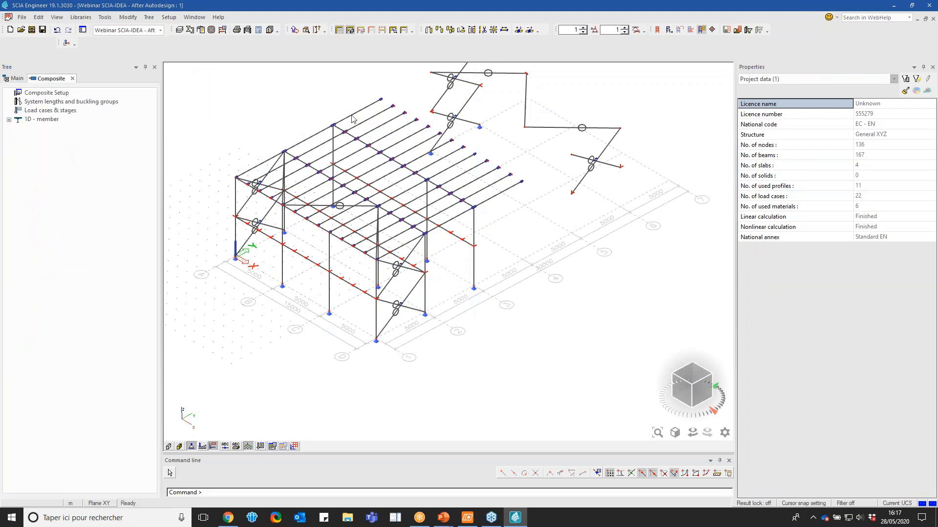
pyautogui.click(366, 183)
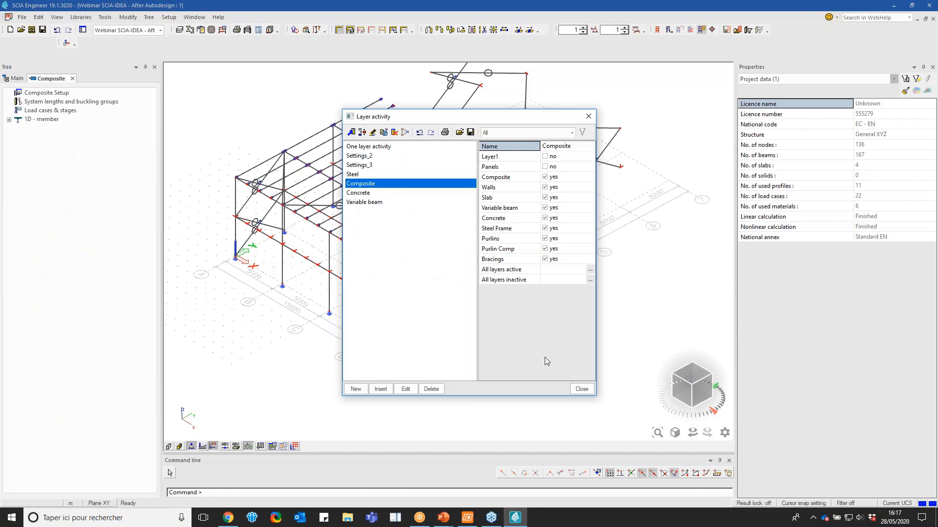
pyautogui.click(582, 389)
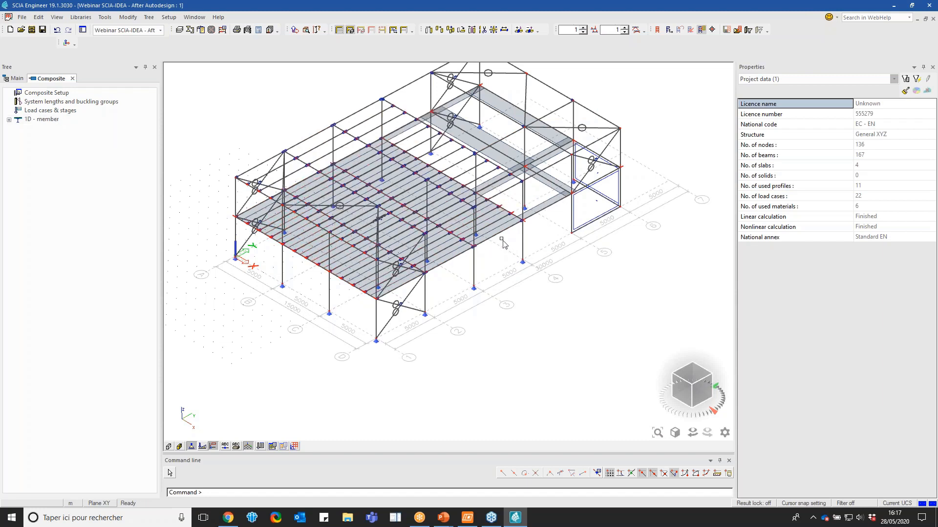
# Display the member surfaces and select plate rib B130 in the composite floor to view its properties
pyautogui.click(179, 446)
pyautogui.click(686, 396)
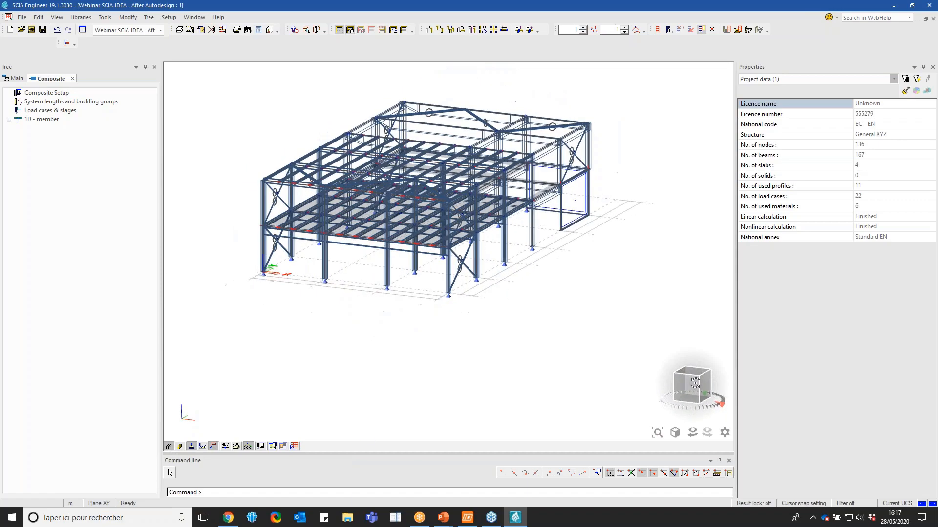
pyautogui.scroll(5, 274, 220)
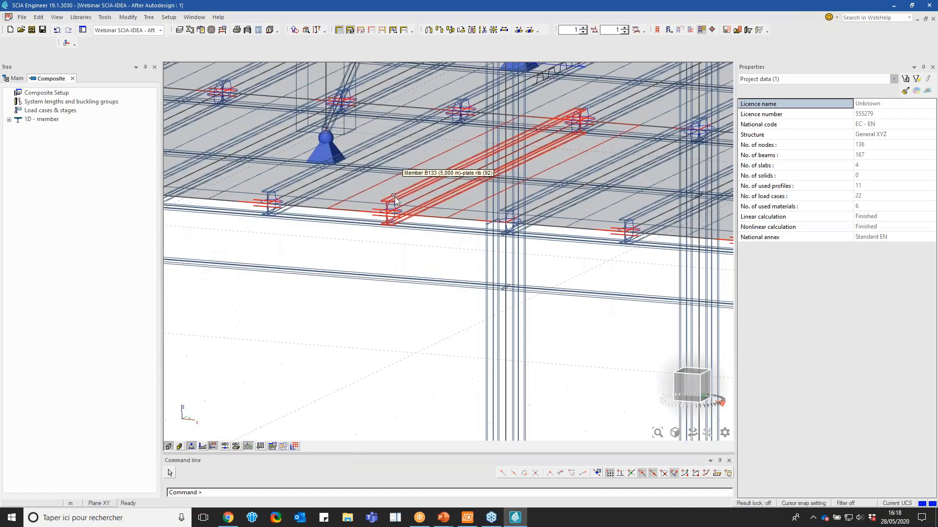
pyautogui.scroll(-3, 421, 193)
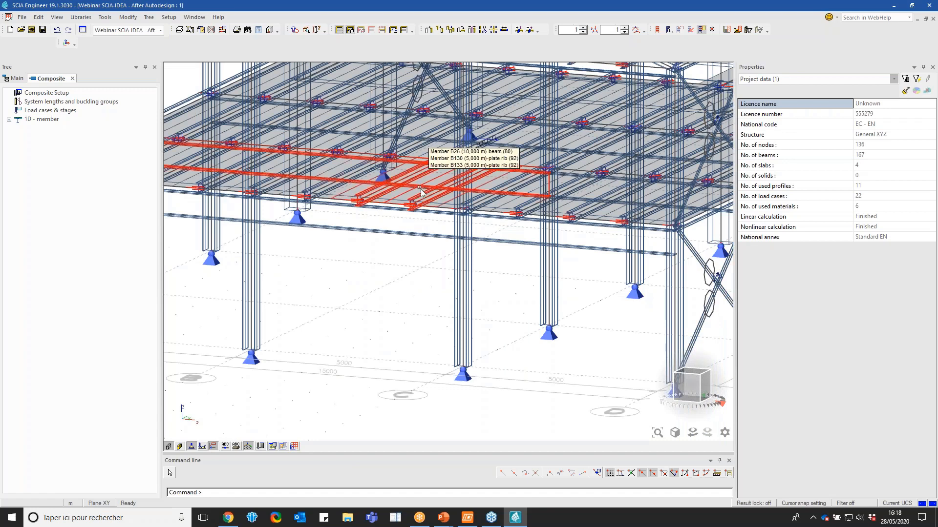
pyautogui.click(421, 196)
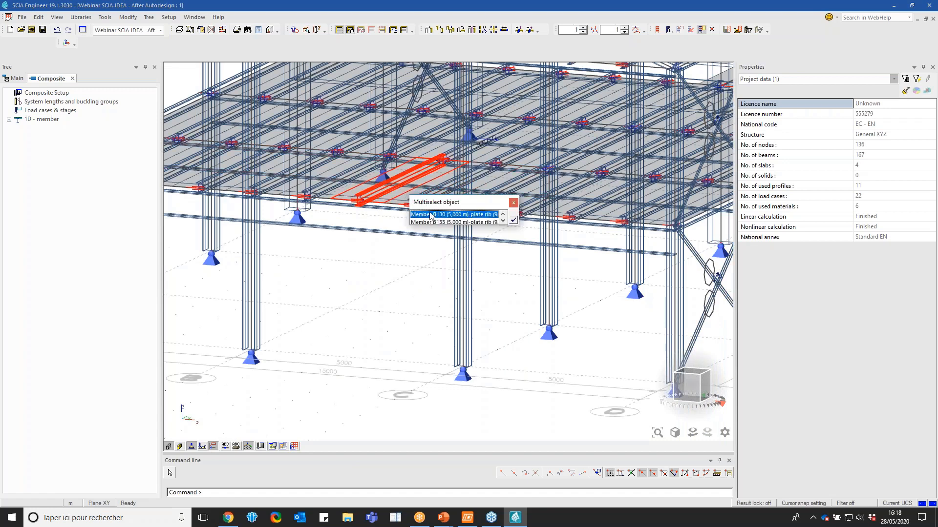
pyautogui.click(432, 214)
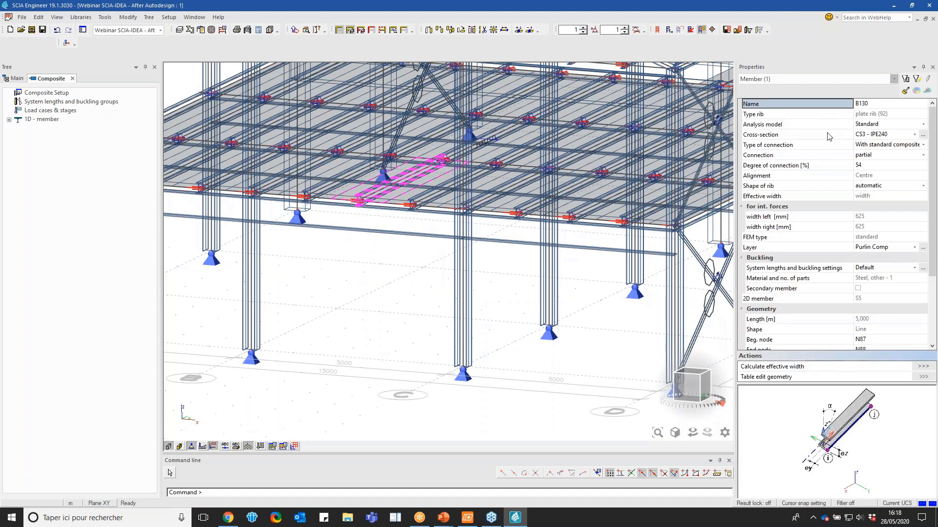
pyautogui.scroll(-3, 344, 326)
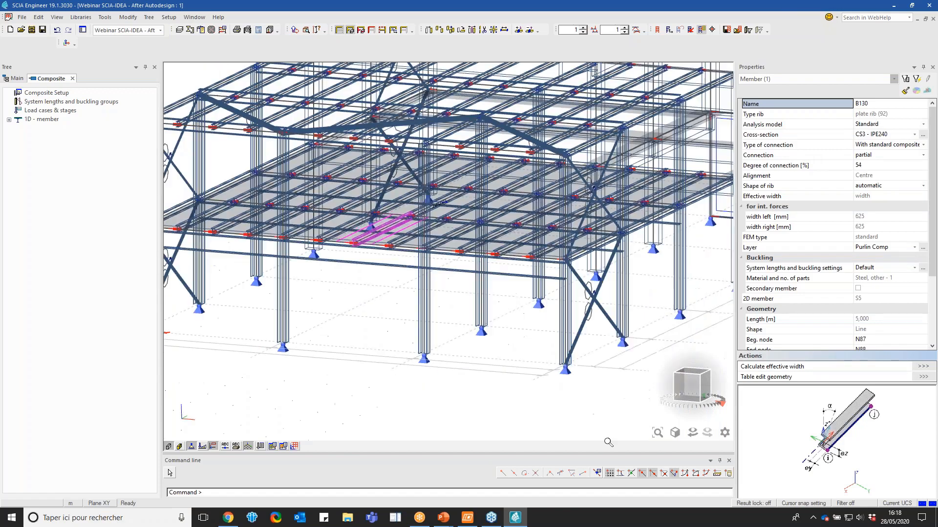
pyautogui.moveTo(685, 384); pyautogui.dragTo(668, 403)
pyautogui.scroll(-5, 296, 348)
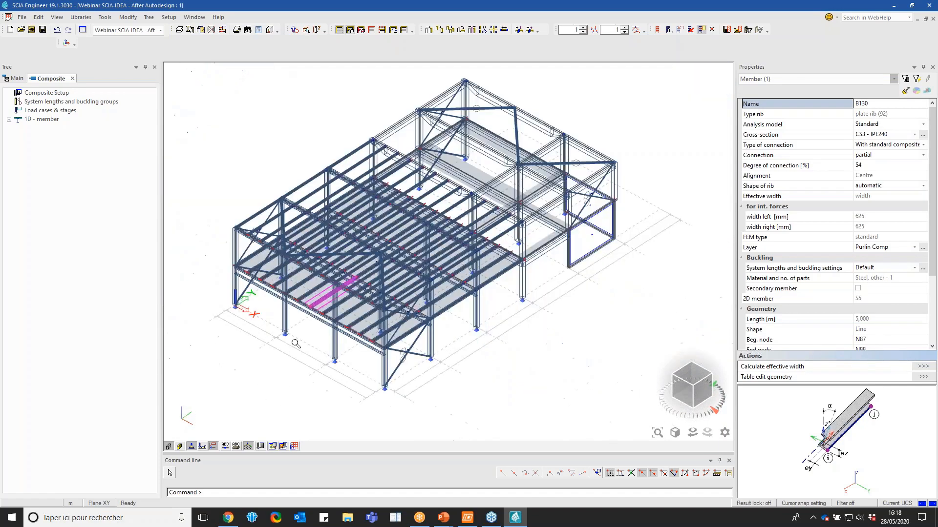
# Run the Composite beam - EN 1994-1-1 check on the selected rib and examine its unity check diagram
pyautogui.doubleClick(55, 119)
pyautogui.doubleClick(59, 137)
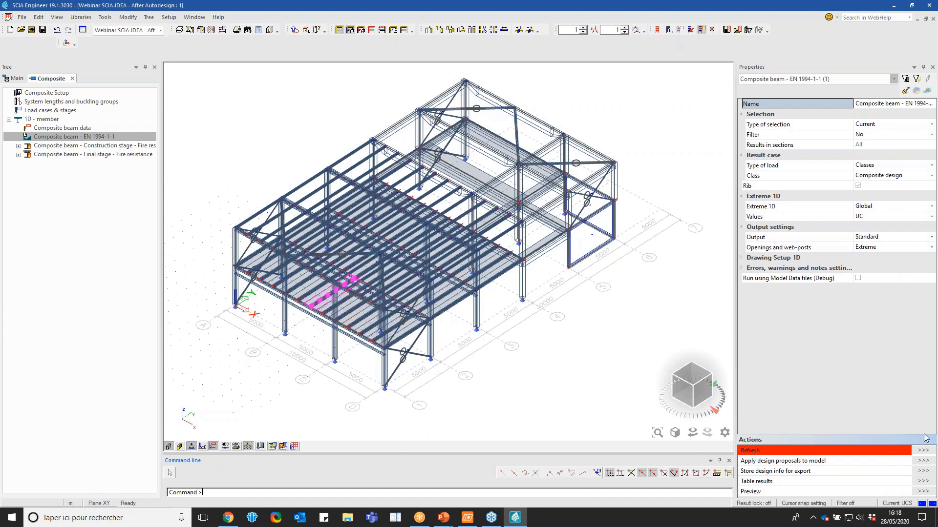
pyautogui.click(922, 450)
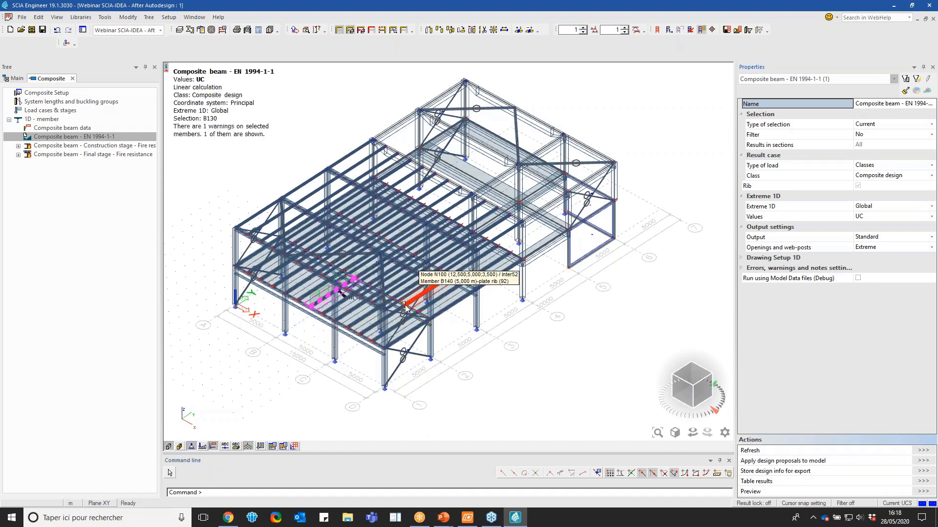
pyautogui.scroll(4, 337, 296)
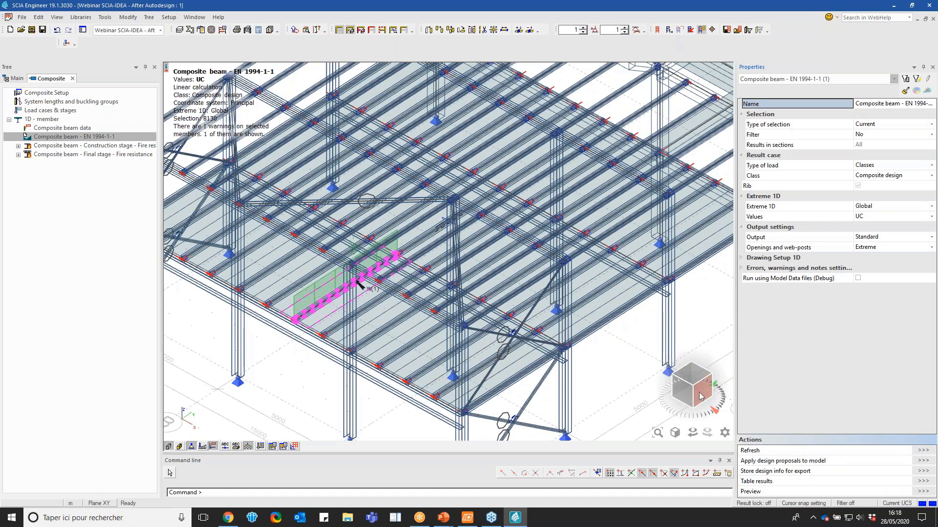
pyautogui.moveTo(700, 397); pyautogui.dragTo(717, 375)
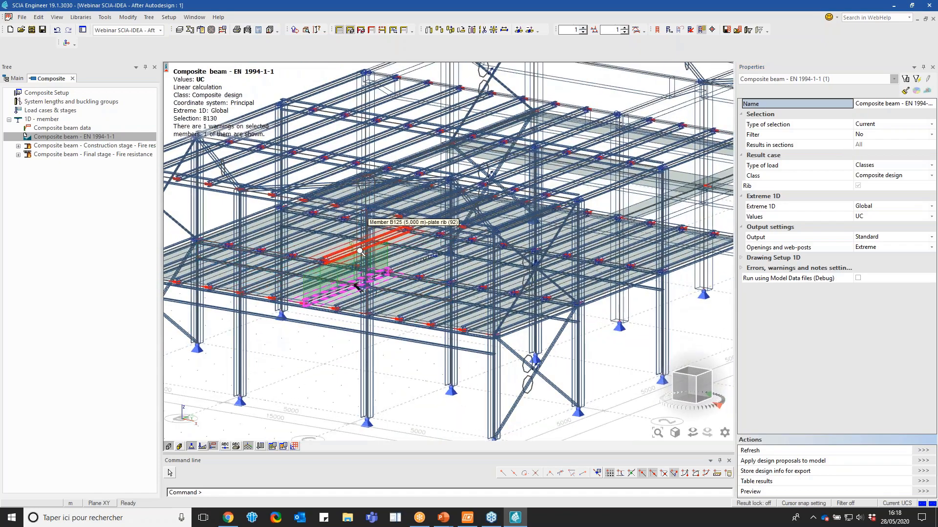
pyautogui.scroll(3, 360, 251)
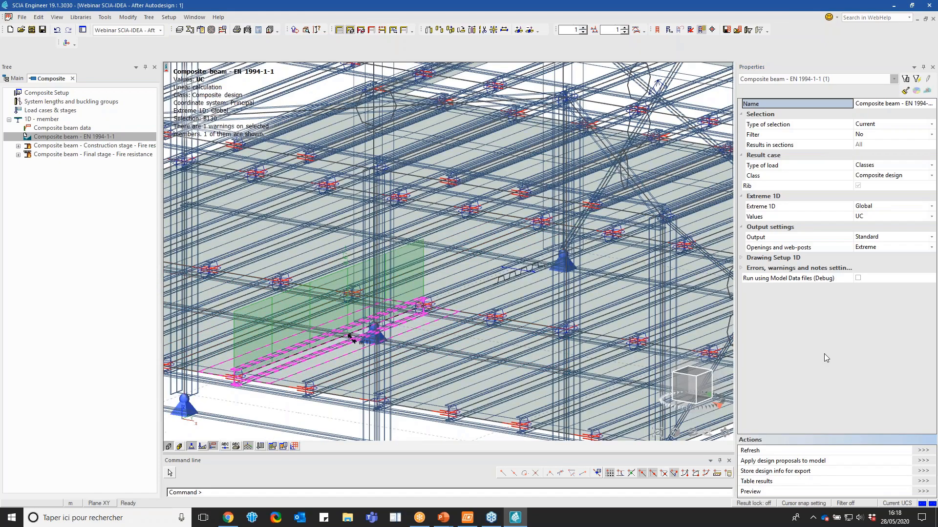
# Open and close the table results, and preview the composite beam check report with Standard output
pyautogui.click(923, 482)
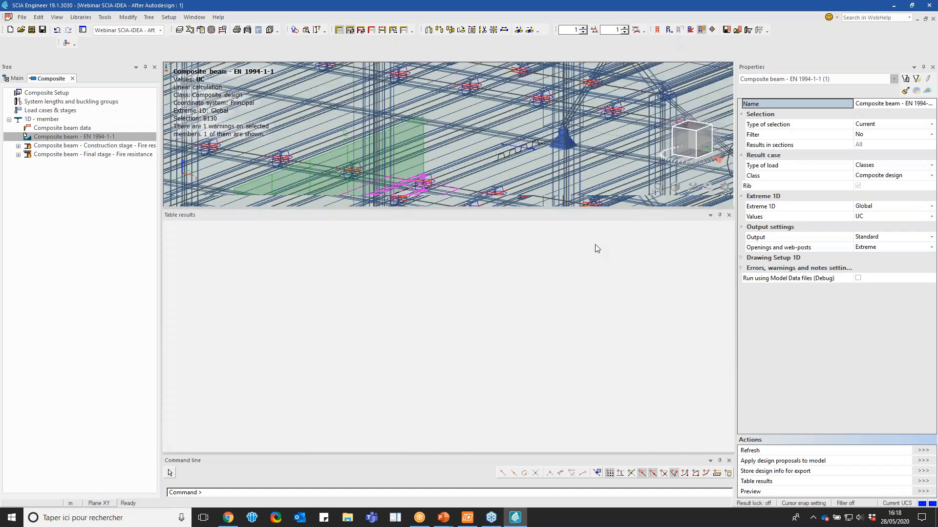
pyautogui.click(729, 215)
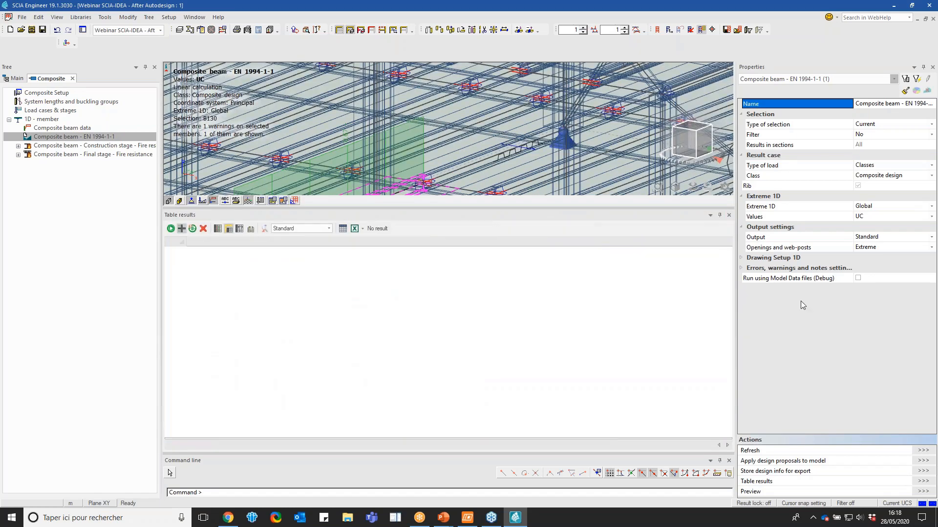
pyautogui.click(922, 492)
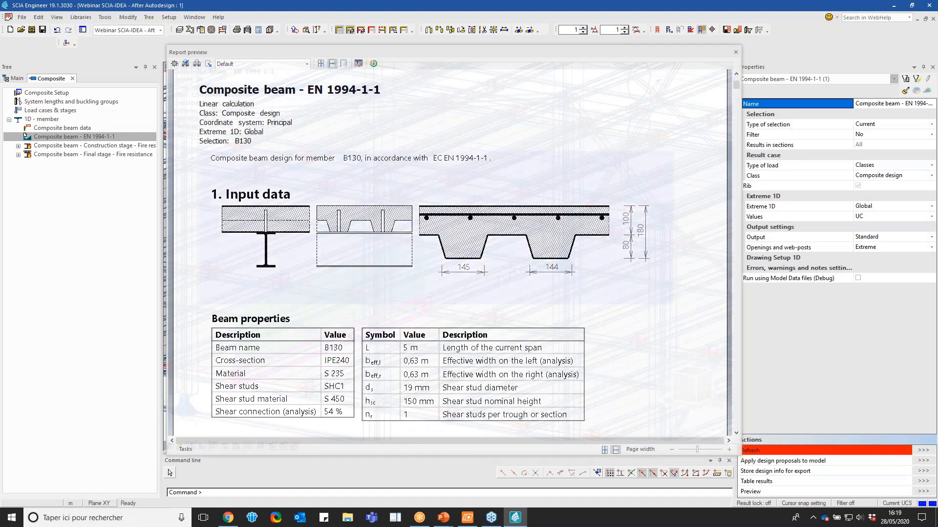
pyautogui.click(880, 238)
pyautogui.click(880, 238)
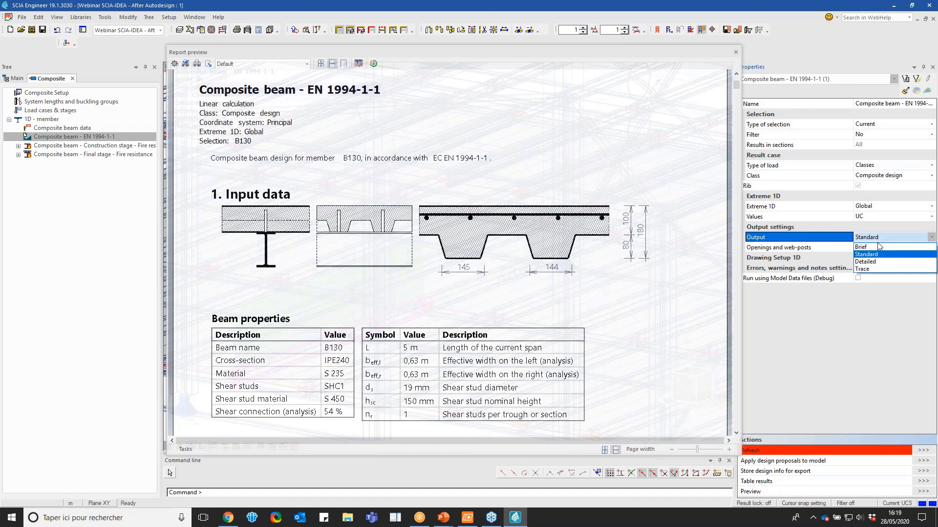
pyautogui.click(876, 254)
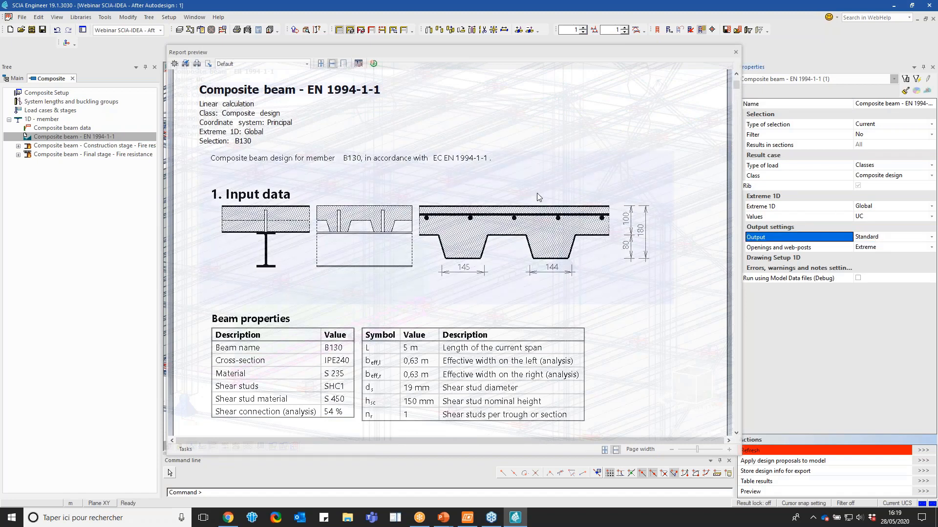
# Read the construction-stage, final-stage and detailing checks in the composite beam report, and close the preview
pyautogui.scroll(-8, 539, 196)
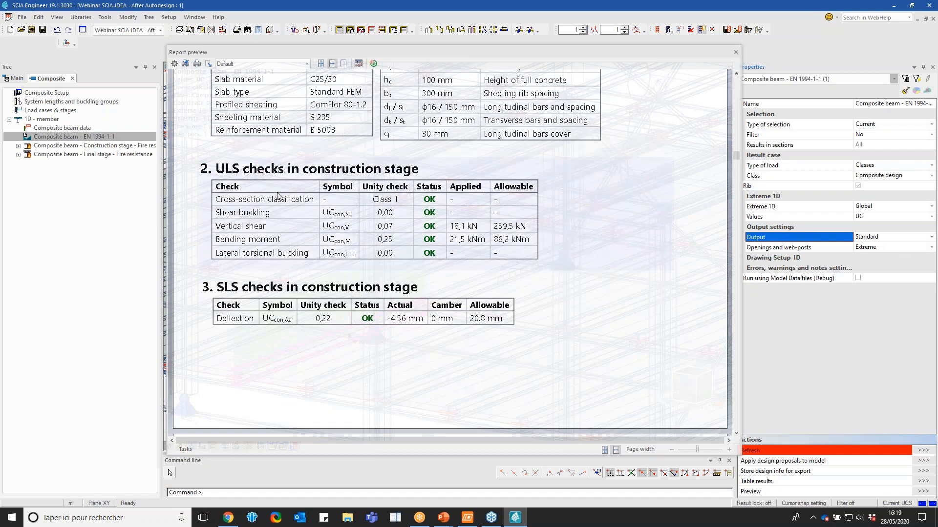
pyautogui.scroll(-2, 559, 217)
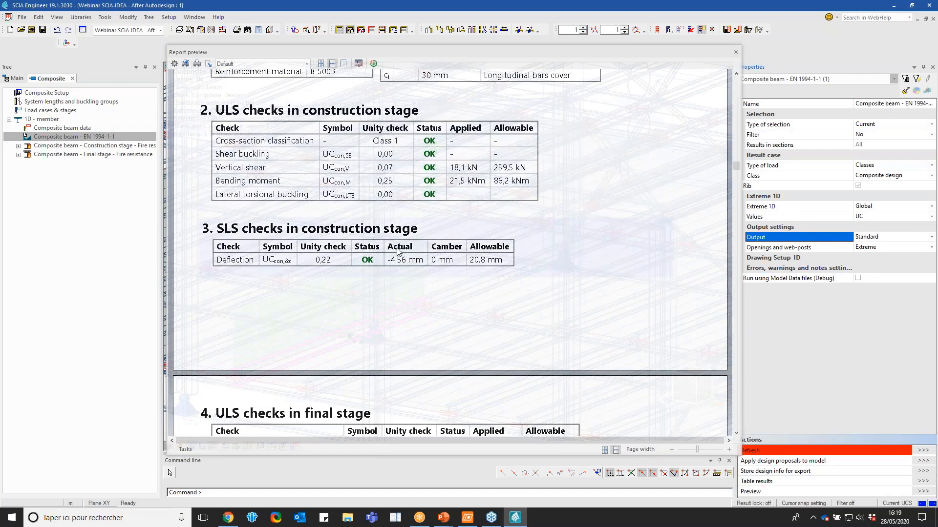
pyautogui.scroll(-5, 385, 293)
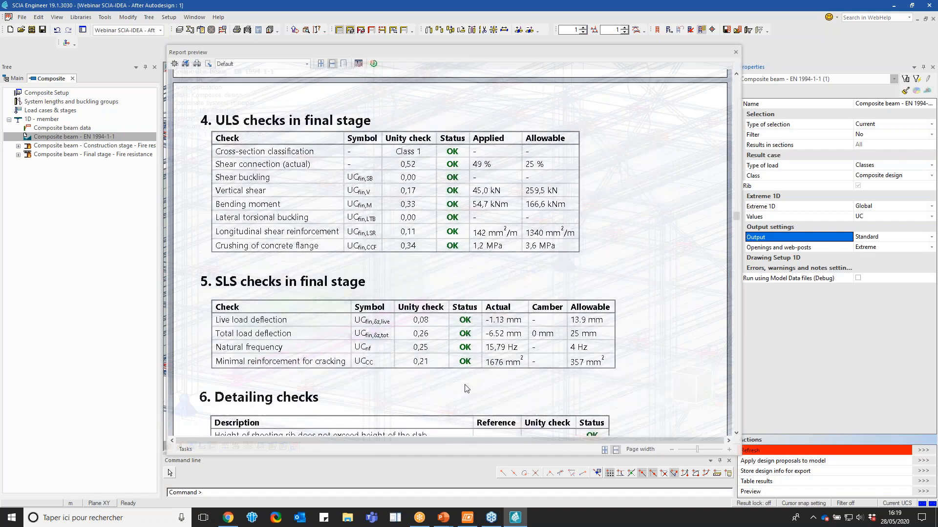
pyautogui.scroll(5, 468, 385)
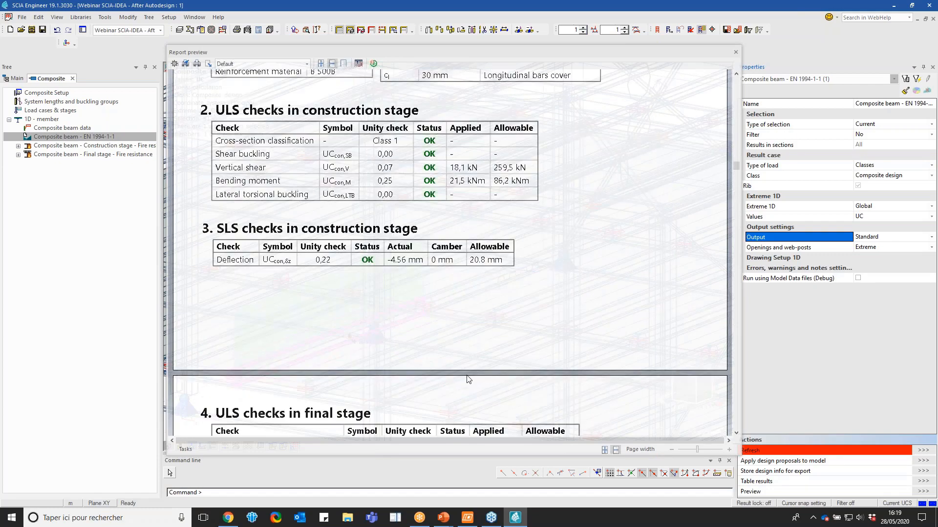
pyautogui.scroll(-8, 467, 253)
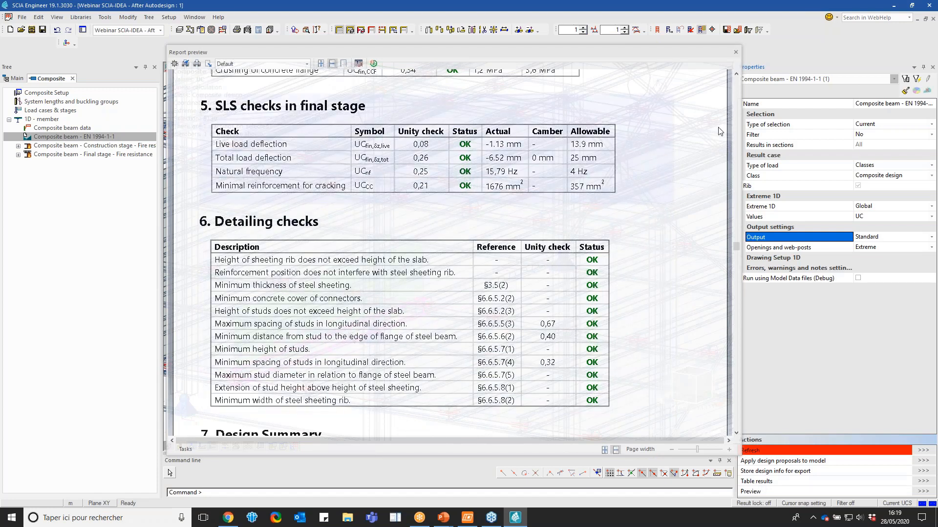
pyautogui.click(736, 52)
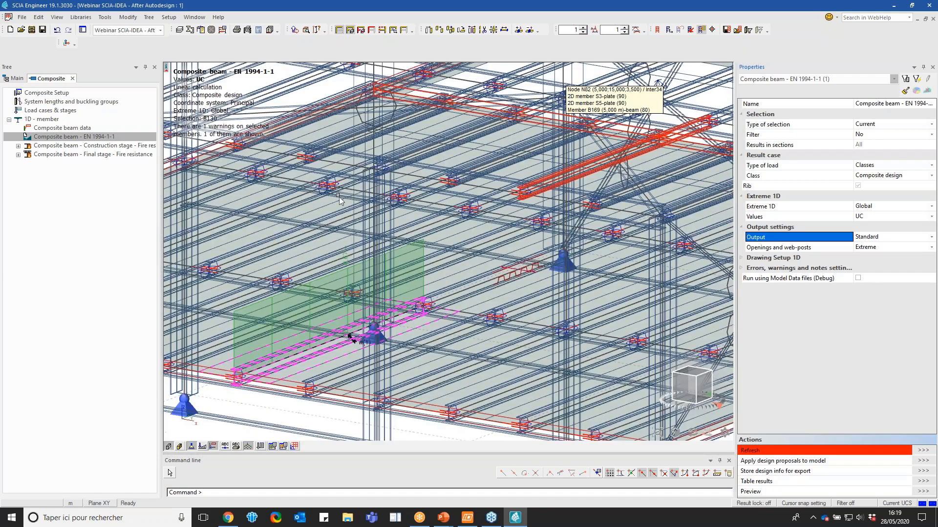
# Leave the Composite service and open the IDEA StatiCa Connection functions in the Steel service
pyautogui.scroll(-4, 410, 298)
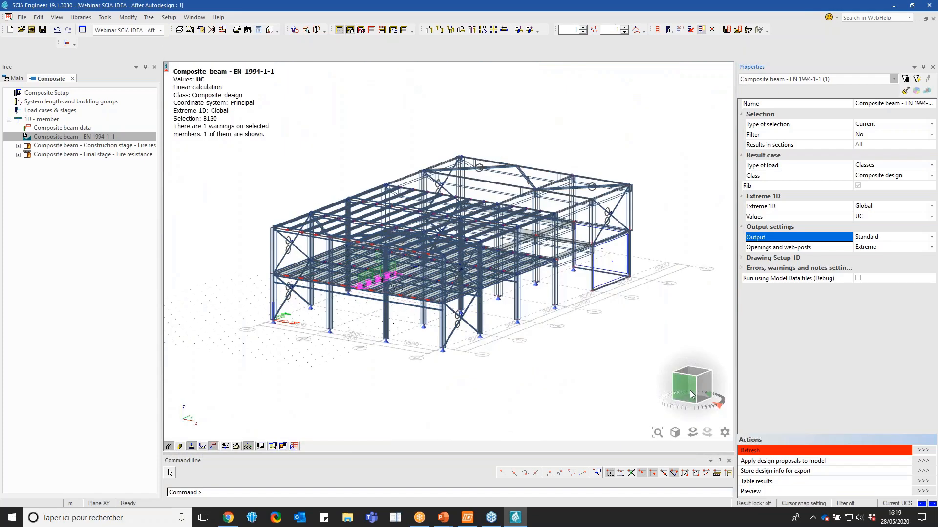
pyautogui.moveTo(694, 395); pyautogui.dragTo(681, 402)
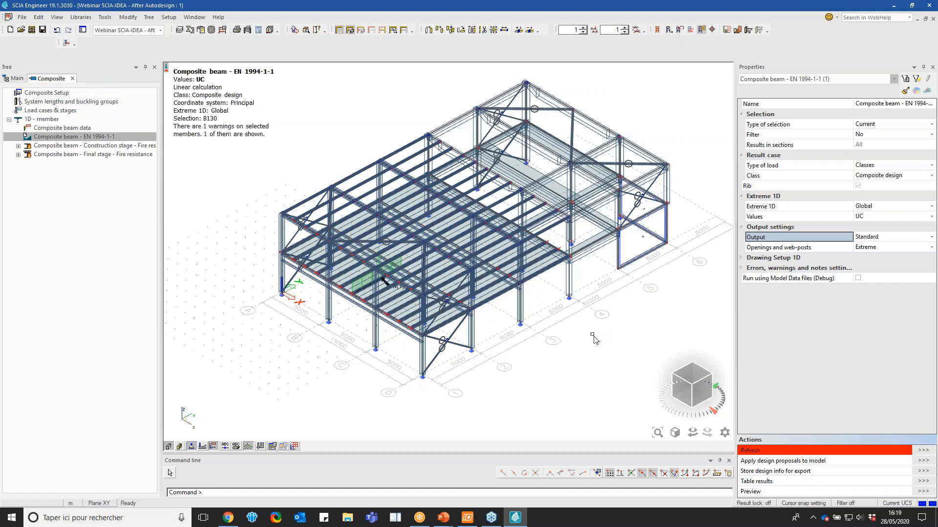
pyautogui.click(72, 79)
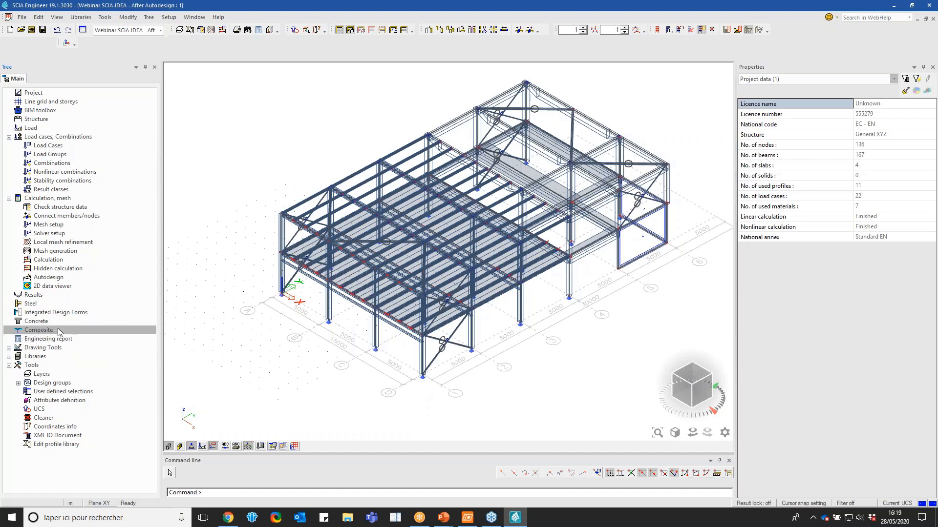
pyautogui.doubleClick(49, 303)
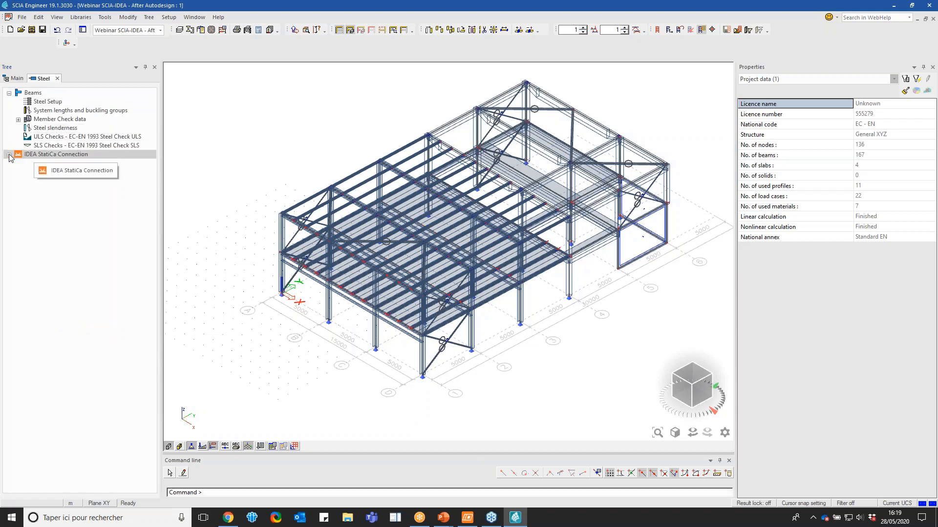
pyautogui.doubleClick(57, 154)
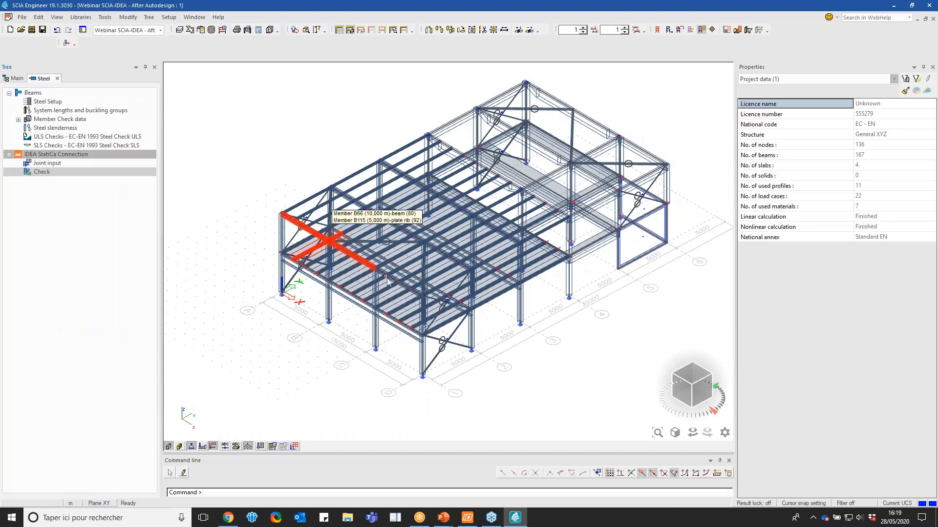
# Assign IDEA StatiCa joint data to node N52, where the floor beams, column and brace meet
pyautogui.scroll(5, 454, 264)
pyautogui.moveTo(696, 399); pyautogui.dragTo(693, 379)
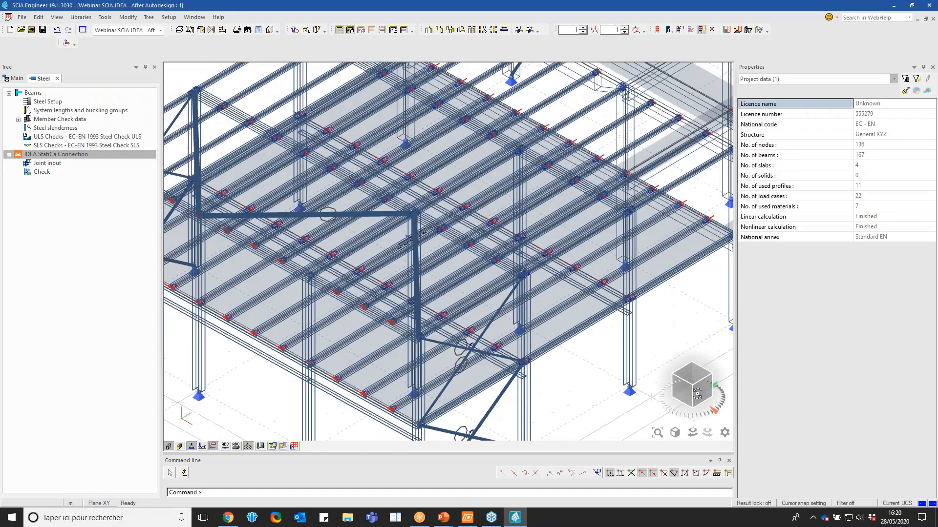
pyautogui.scroll(5, 519, 283)
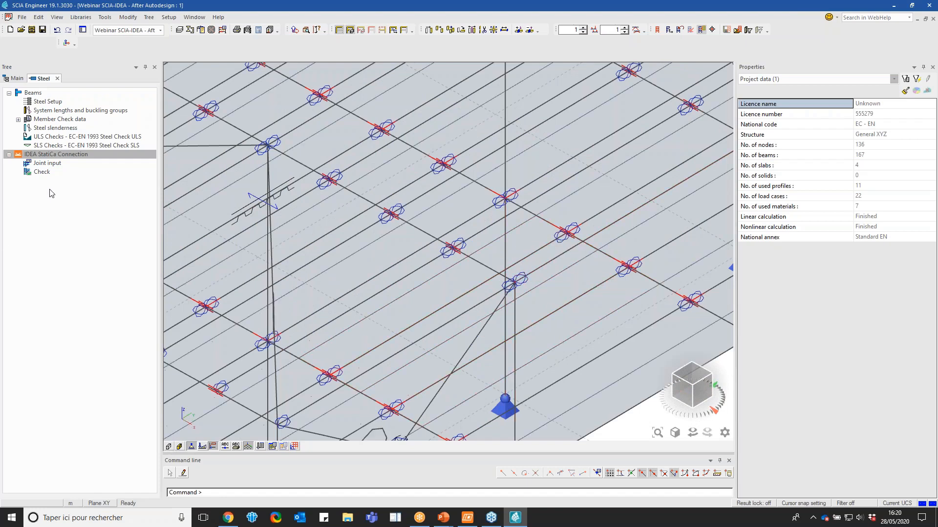
pyautogui.doubleClick(41, 164)
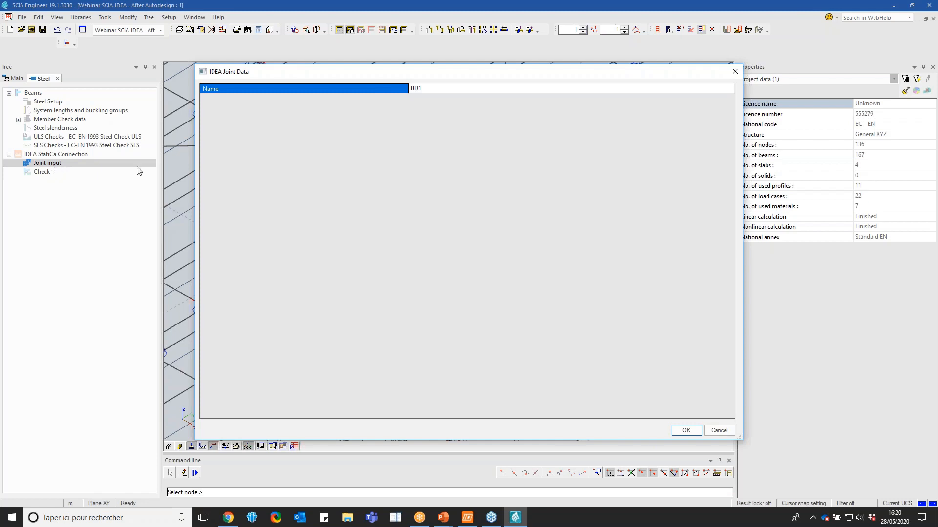
pyautogui.click(687, 430)
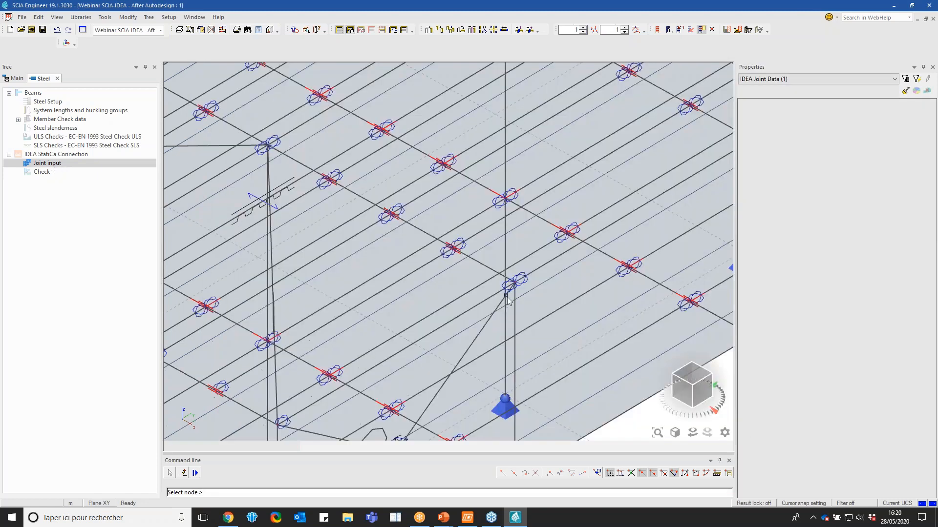
pyautogui.click(548, 298)
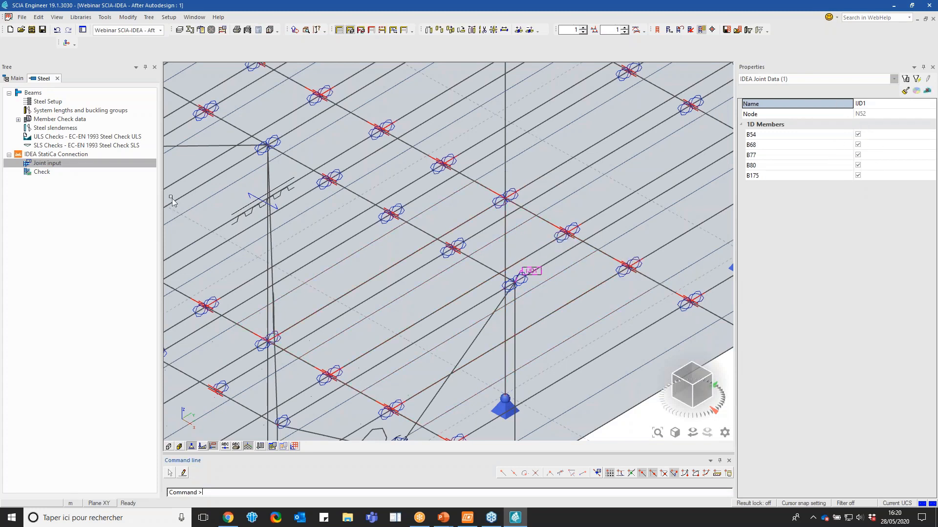
# Export the defined joint to IDEA StatiCa Connection with the load type Classes and result class NL-ASS
pyautogui.click(56, 173)
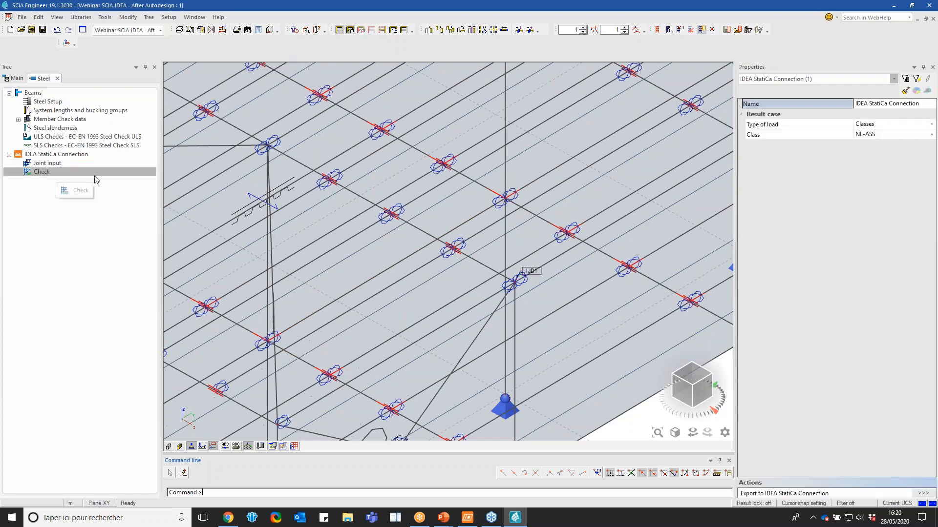
pyautogui.scroll(-2, 502, 204)
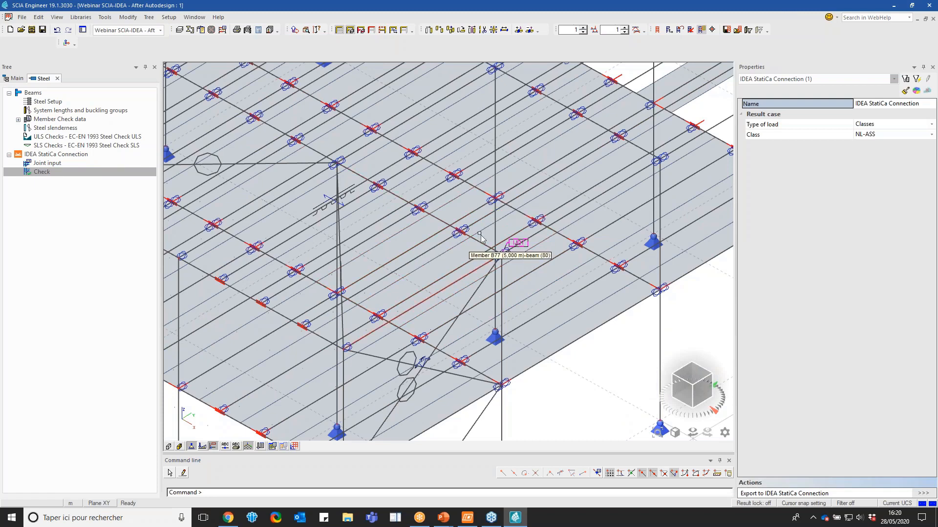
pyautogui.click(881, 126)
pyautogui.click(882, 126)
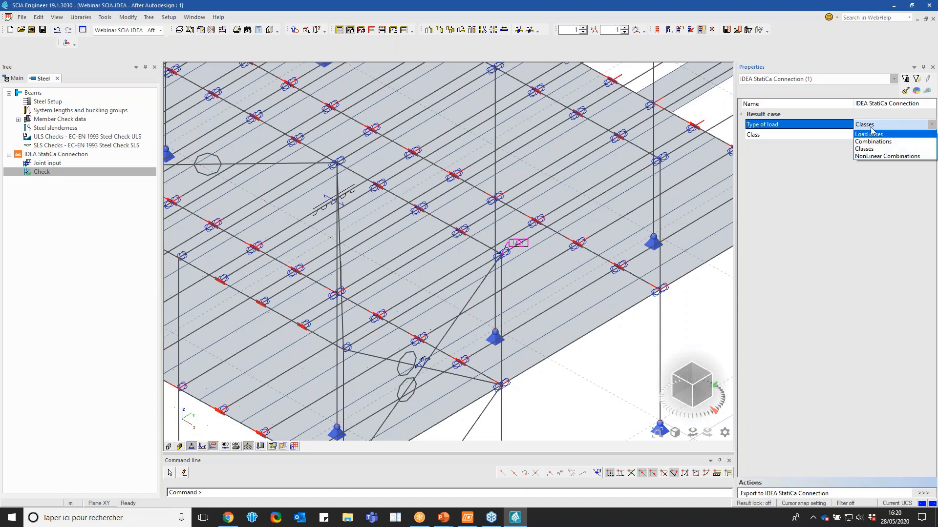
pyautogui.click(871, 126)
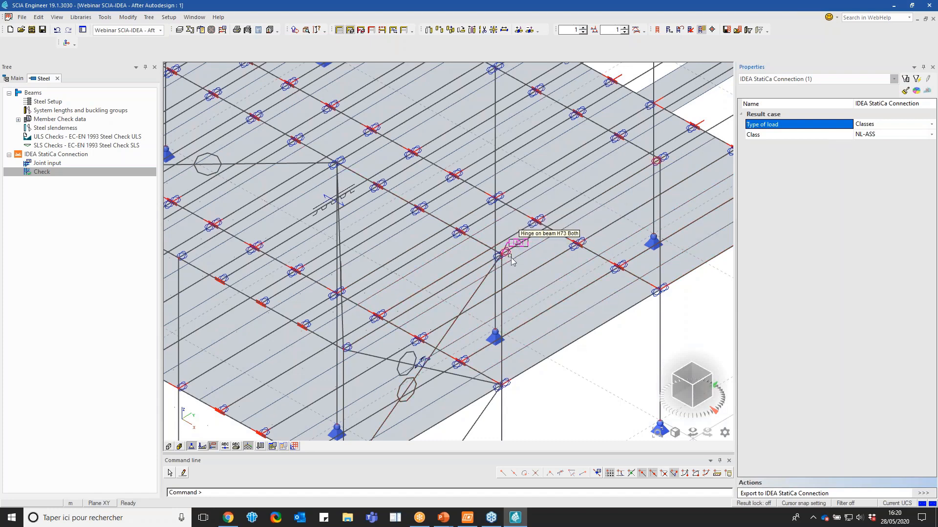
pyautogui.scroll(3, 494, 249)
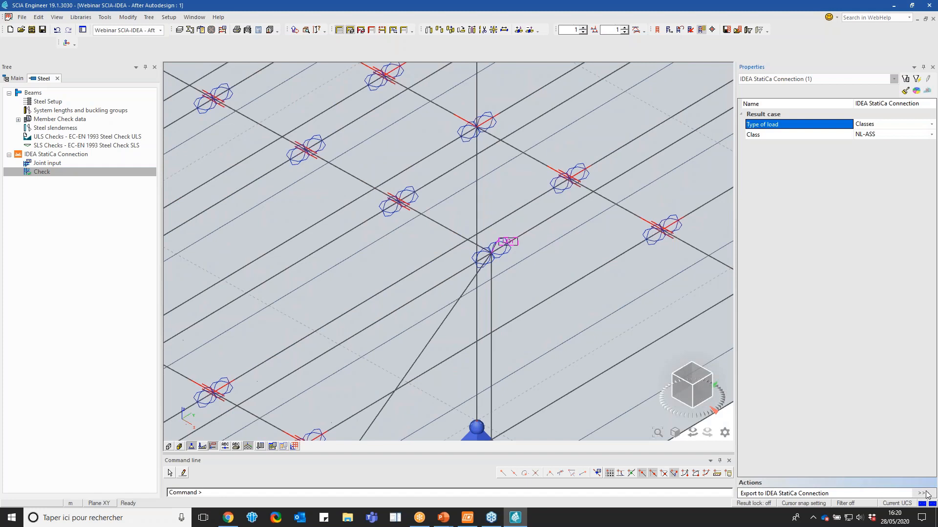
pyautogui.click(924, 493)
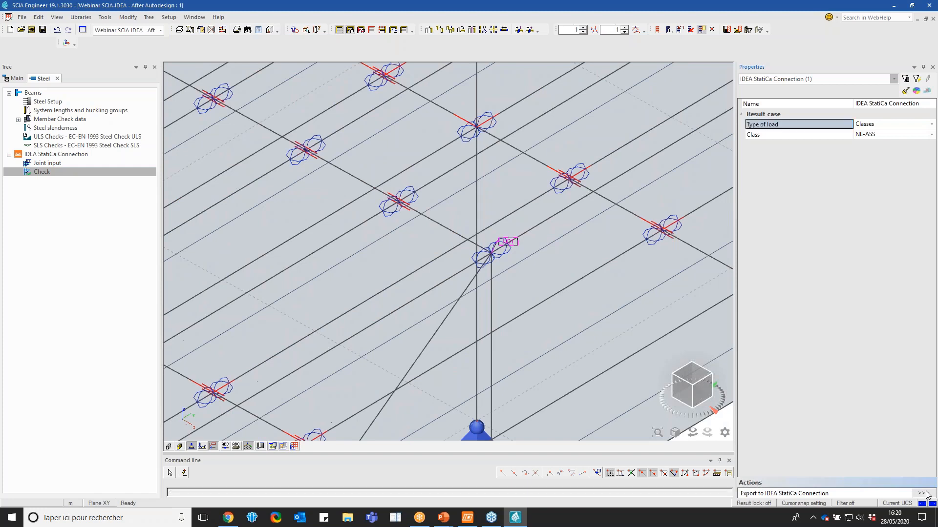
pyautogui.click(517, 248)
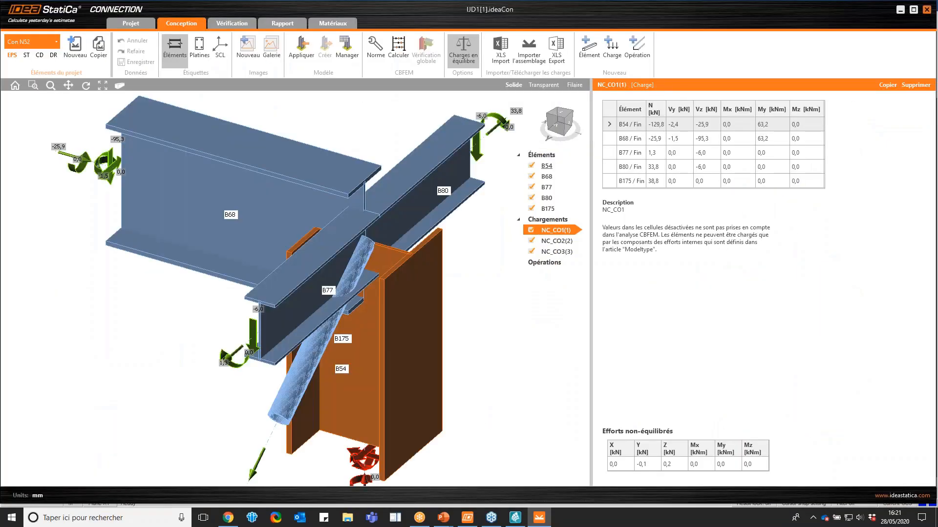
# Examine the exported joint from several sides, viewing column B54's properties and the NC_CO3 member forces
pyautogui.moveTo(551, 128); pyautogui.dragTo(580, 128)
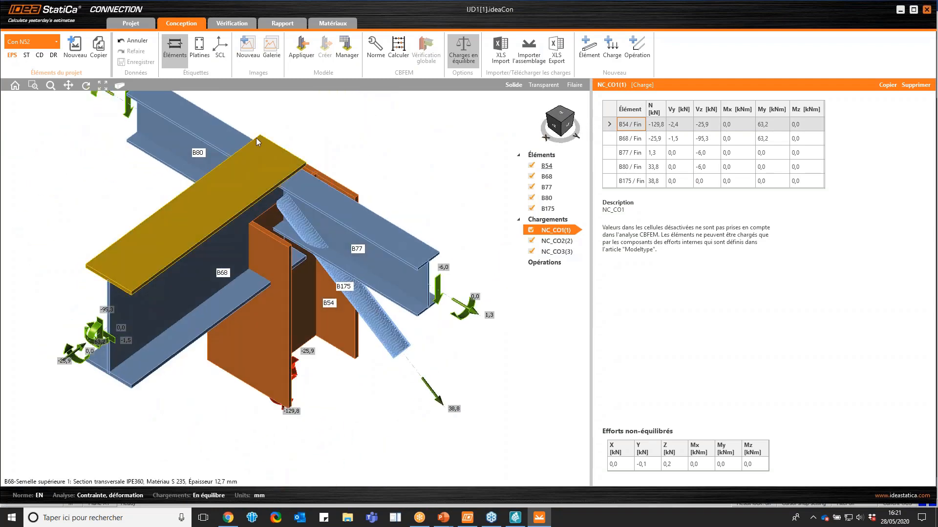
pyautogui.click(285, 321)
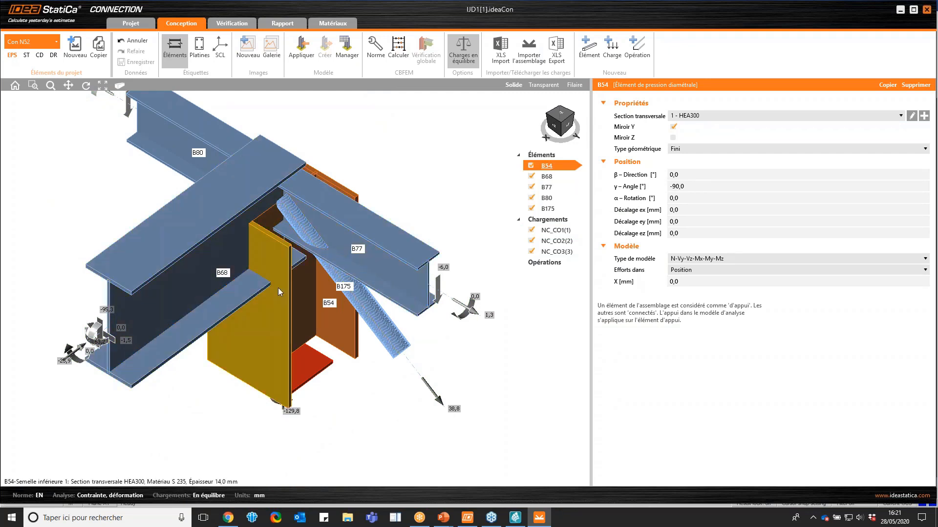
pyautogui.scroll(-3, 280, 289)
pyautogui.moveTo(559, 119); pyautogui.dragTo(560, 117)
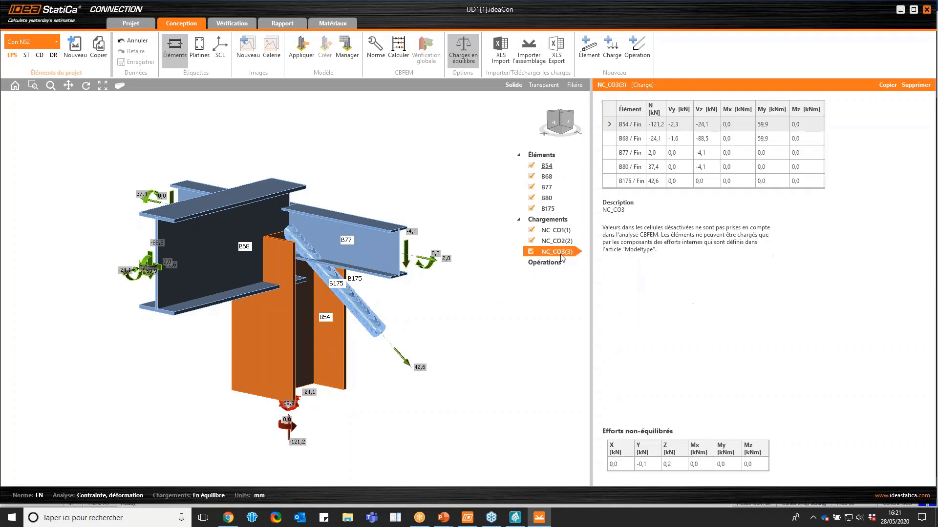
pyautogui.click(562, 254)
pyautogui.moveTo(555, 123); pyautogui.dragTo(551, 127)
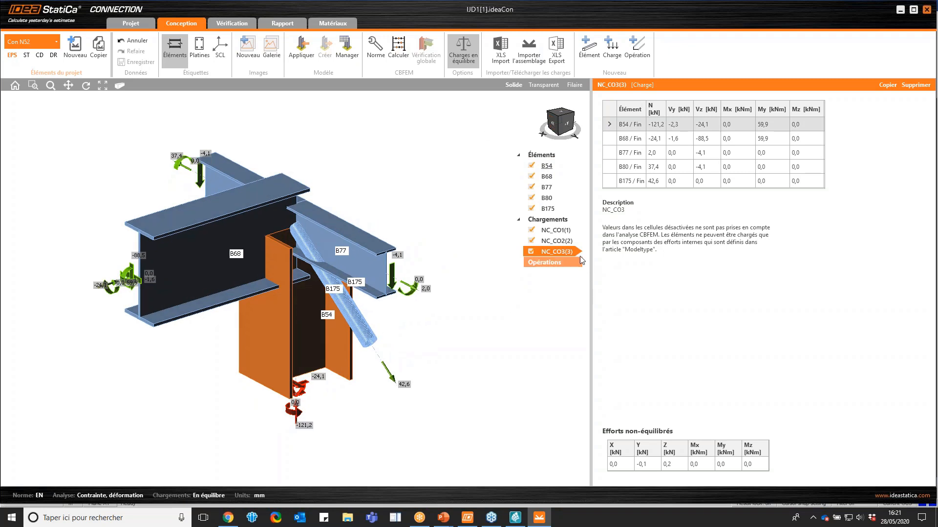
# Compare load effects NC_CO1 and NC_CO3, and disable NC_CO2 and NC_CO3 so only NC_CO1 stays active
pyautogui.click(564, 233)
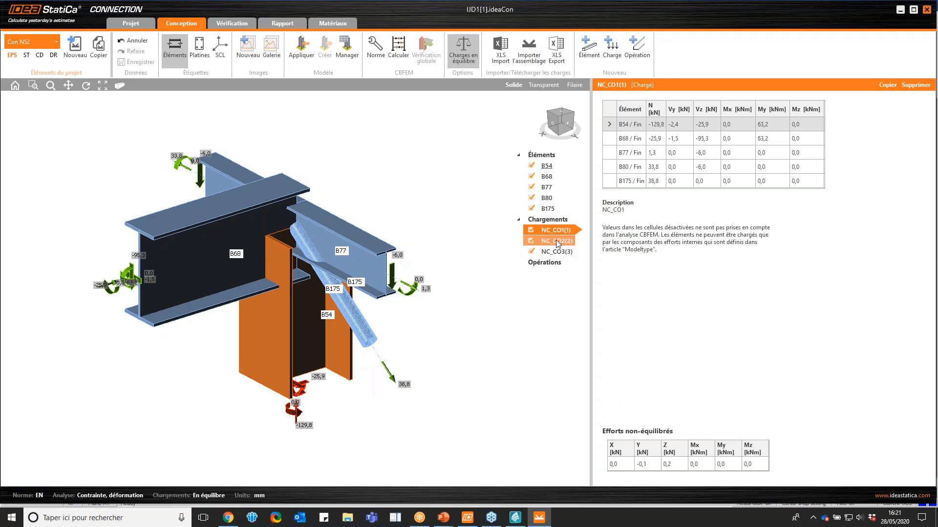
pyautogui.click(551, 252)
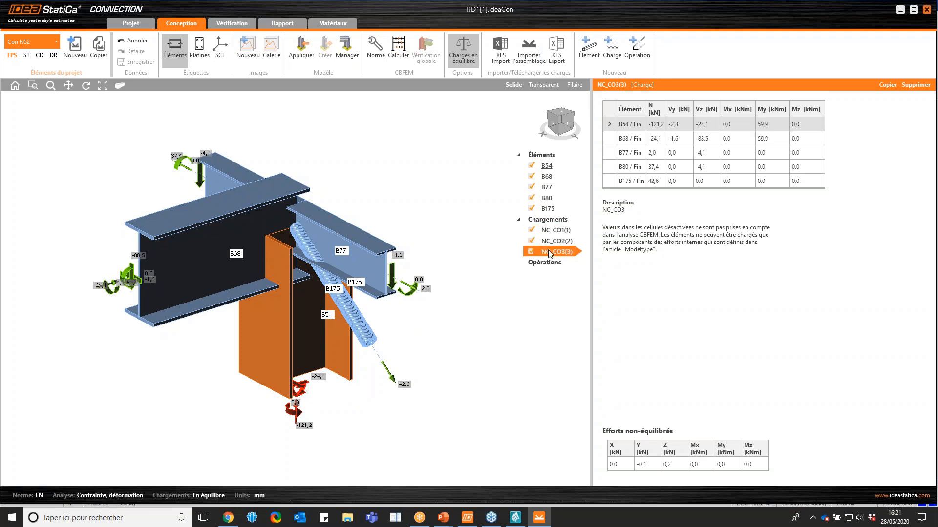
pyautogui.click(531, 251)
pyautogui.click(531, 241)
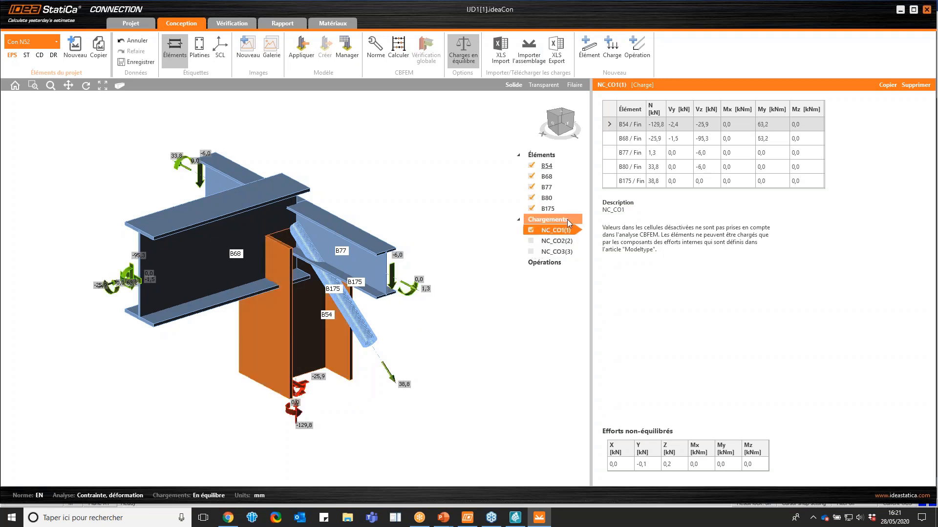
pyautogui.click(564, 116)
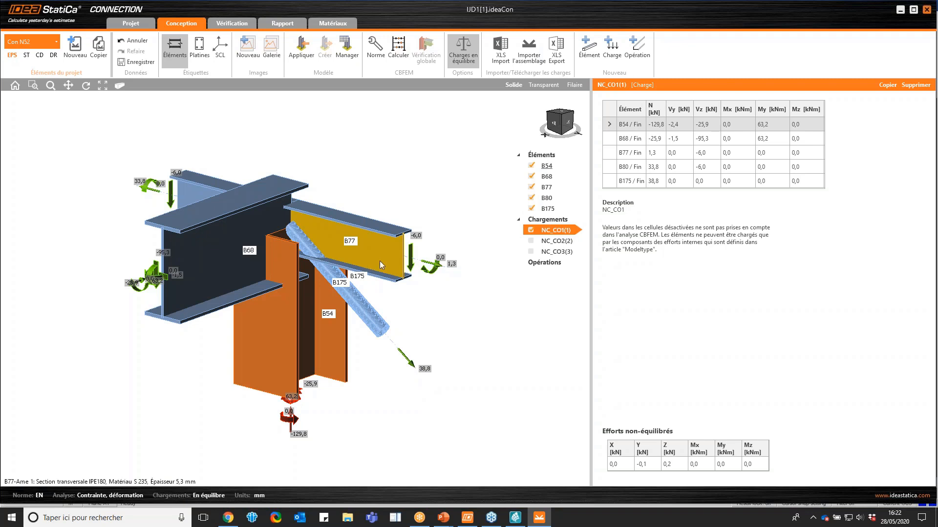
# Browse the available connection operations without adding one, and select beam B68 to view its properties
pyautogui.click(639, 45)
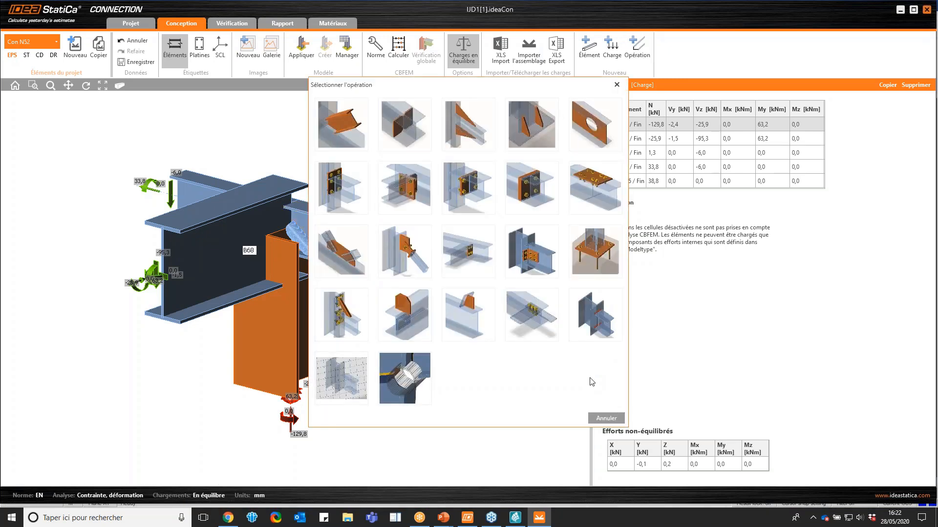
pyautogui.click(617, 85)
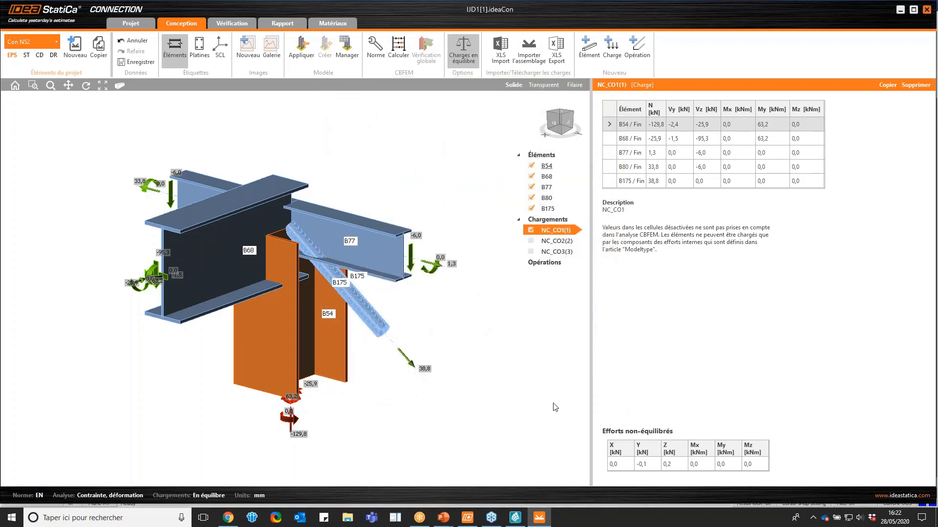
pyautogui.click(217, 294)
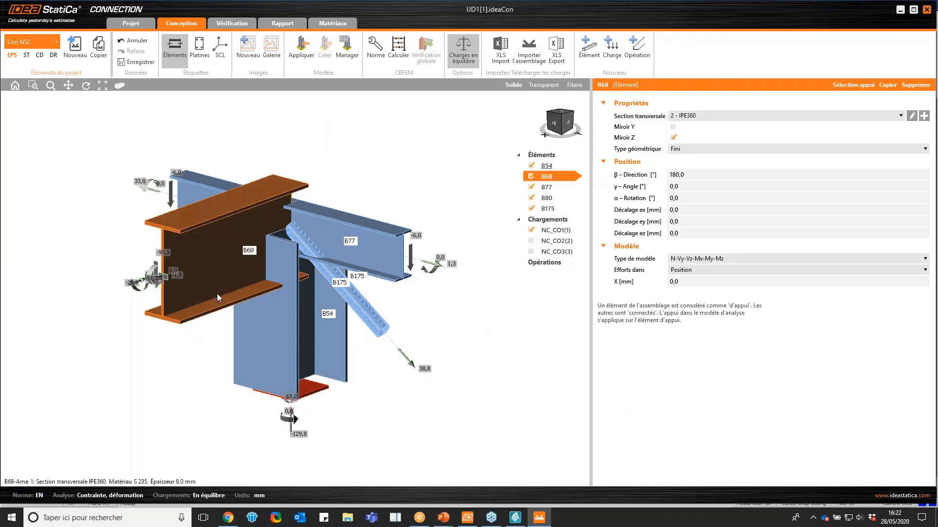
pyautogui.rightClick(330, 175)
pyautogui.click(325, 163)
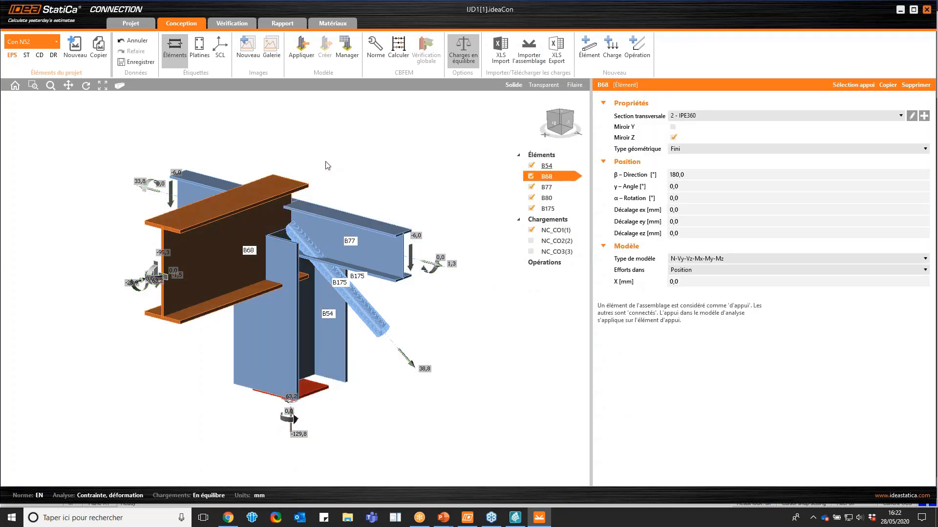
# Apply the bolted end-plate template with column stiffeners to connect beam B68 to column B54, using M16 8.8 bolts
pyautogui.rightClick(215, 254)
pyautogui.click(254, 285)
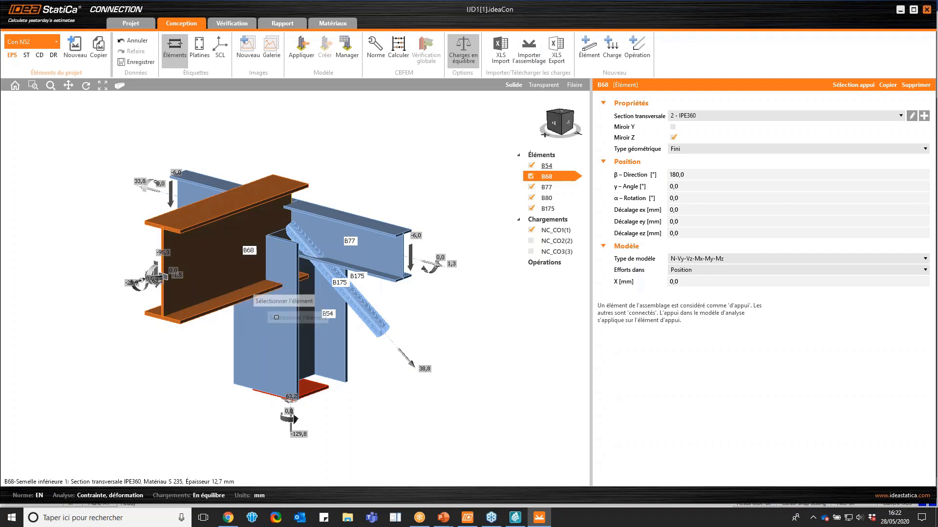
pyautogui.click(283, 339)
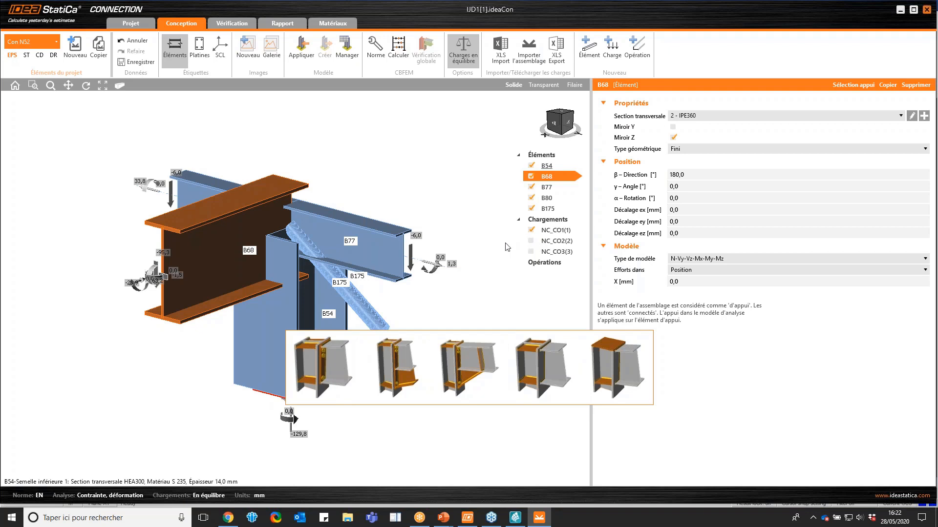
pyautogui.click(313, 355)
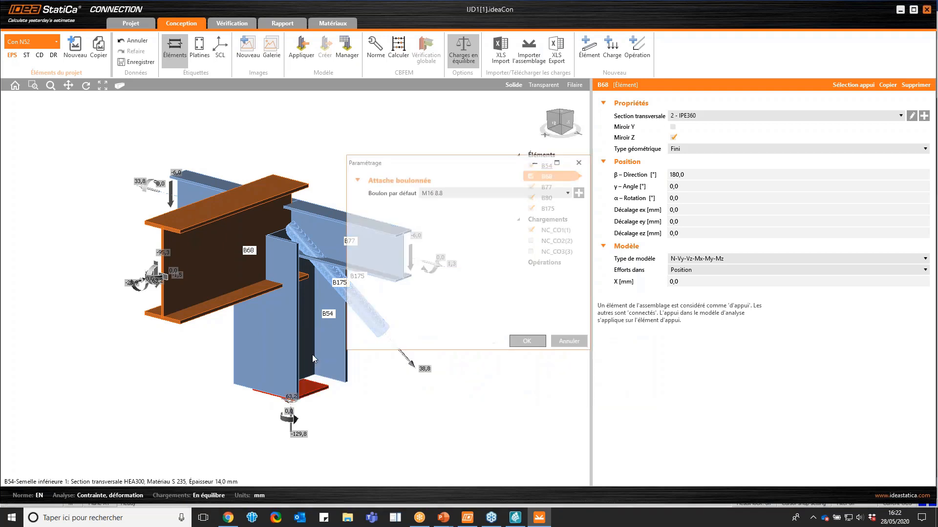
pyautogui.click(522, 343)
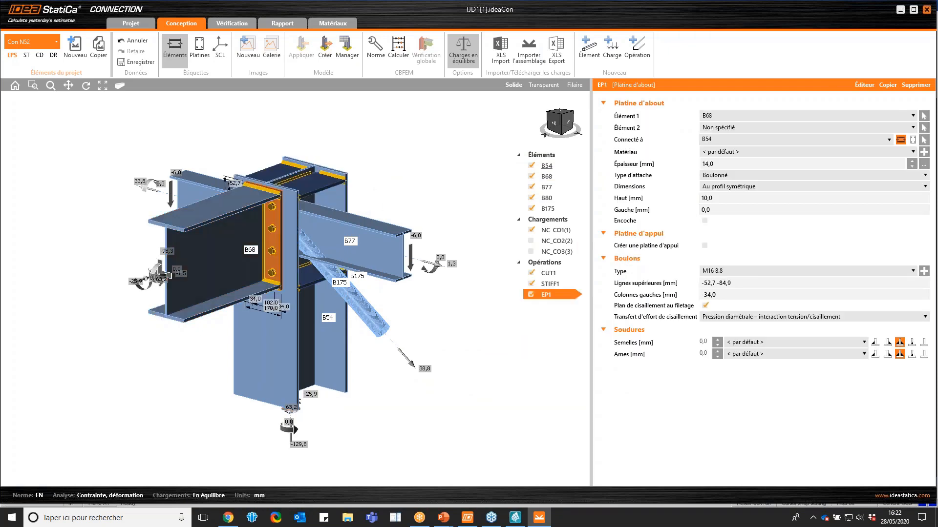
# Save the connection project and close IDEA StatiCa Connection
pyautogui.click(15, 86)
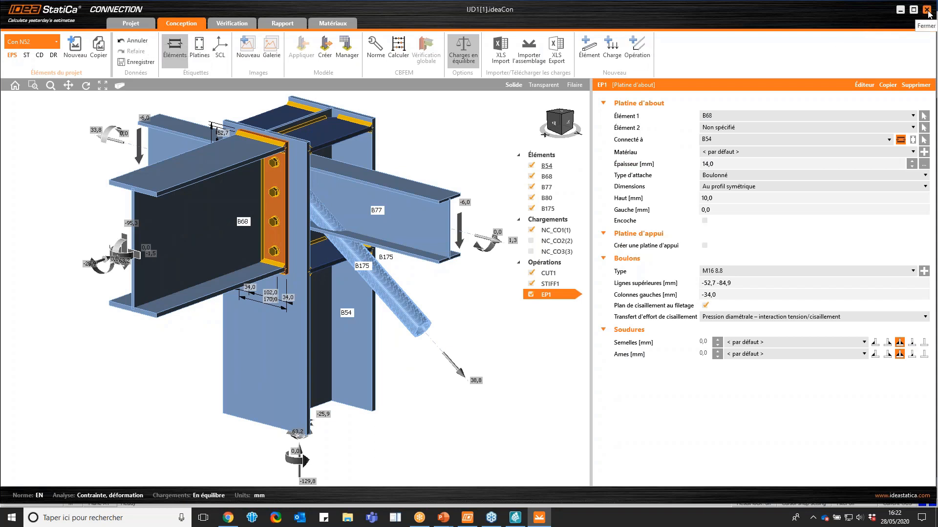
pyautogui.click(131, 62)
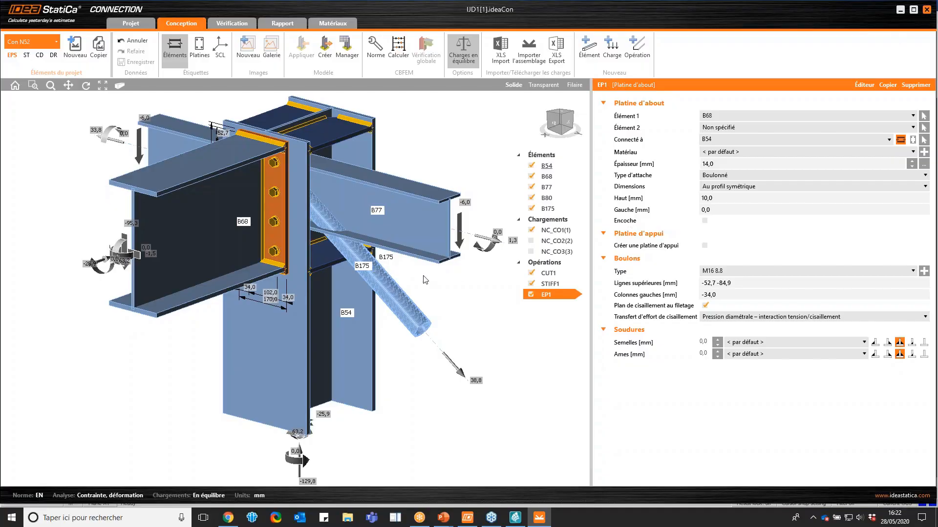
pyautogui.hotkey('alt', 'F4')
# Launch IDEA StatiCa 10.1, change its interface language to English (Anglais), and close it
pyautogui.click(163, 518)
pyautogui.write('id')
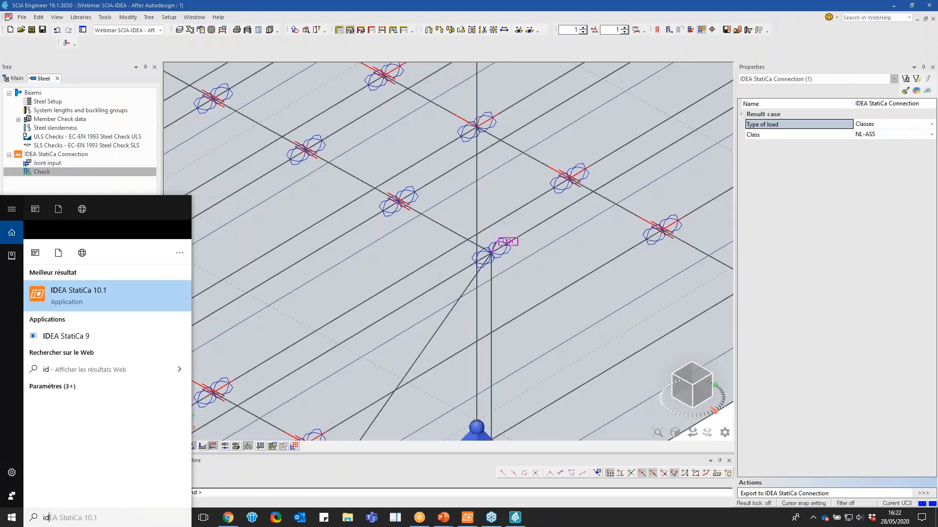
pyautogui.write('e')
pyautogui.press('Return')
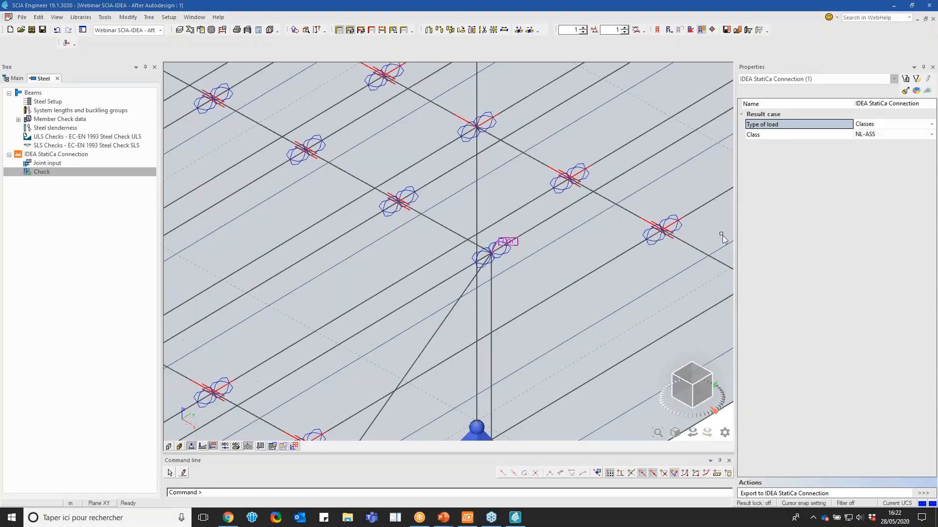
pyautogui.click(633, 124)
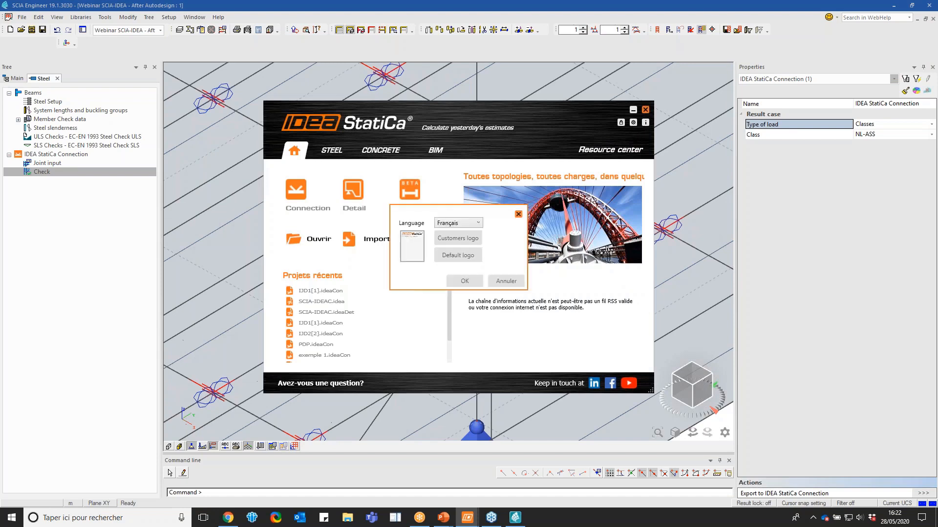
pyautogui.click(478, 223)
pyautogui.click(466, 235)
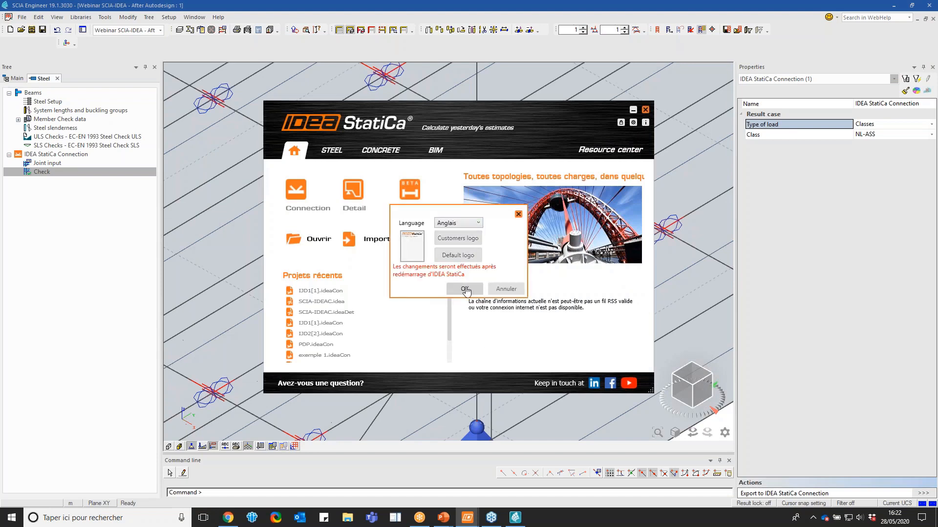
pyautogui.click(466, 290)
pyautogui.click(646, 110)
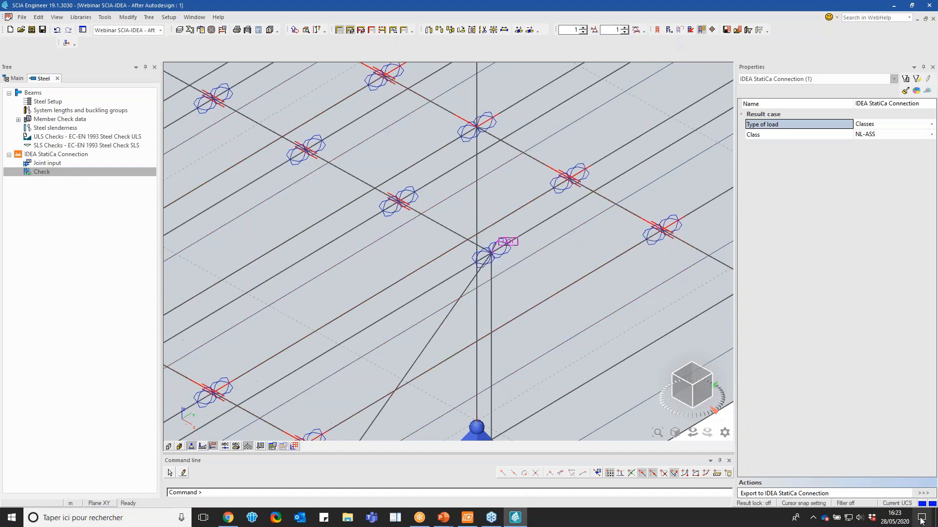
# Reopen the joint in IDEA StatiCa Connection by exporting it again from SCIA Engineer
pyautogui.click(923, 493)
pyautogui.click(516, 249)
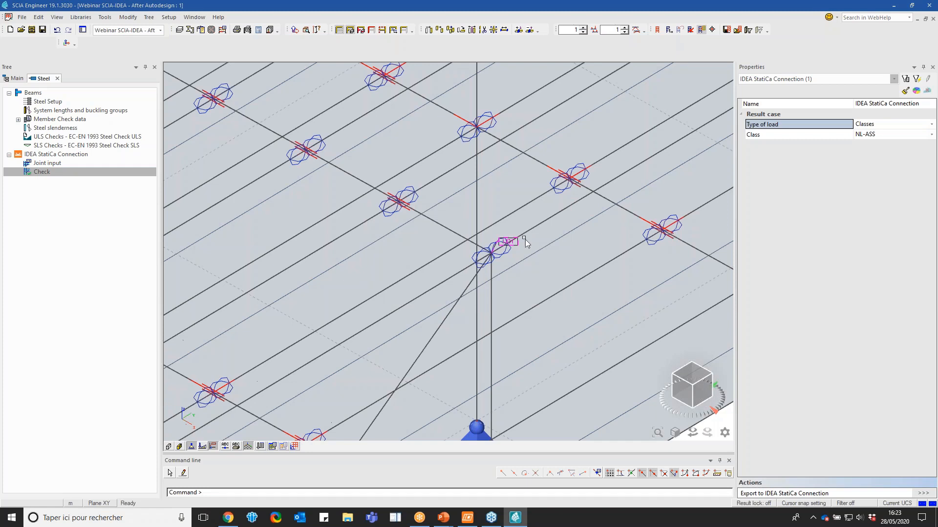
pyautogui.moveTo(489, 242)
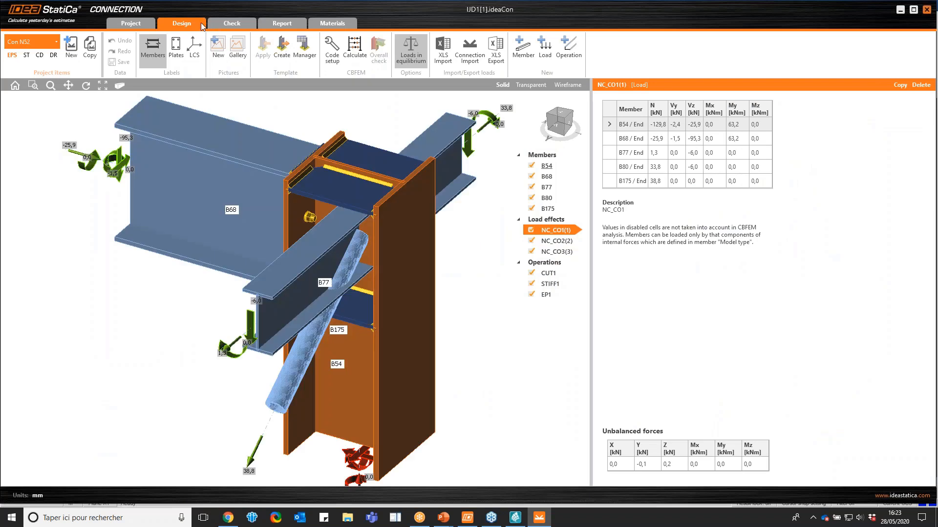
# Inspect the reopened joint, viewing the properties of end plate EP1 and beam B68
pyautogui.click(571, 128)
pyautogui.click(572, 129)
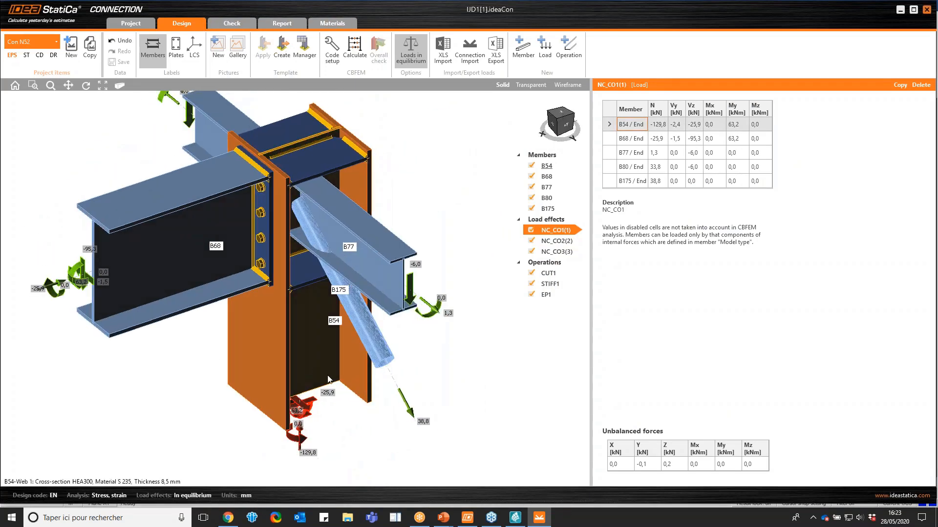
pyautogui.scroll(-2, 311, 263)
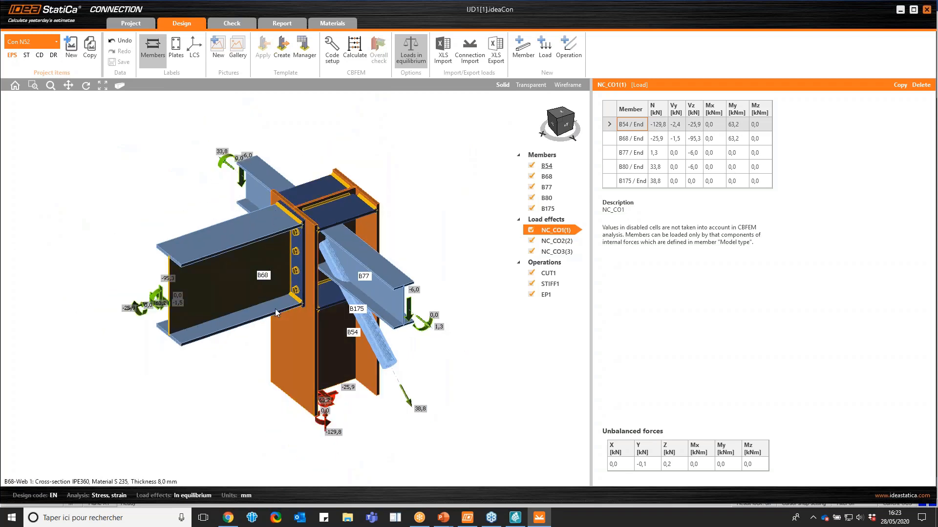
pyautogui.click(550, 131)
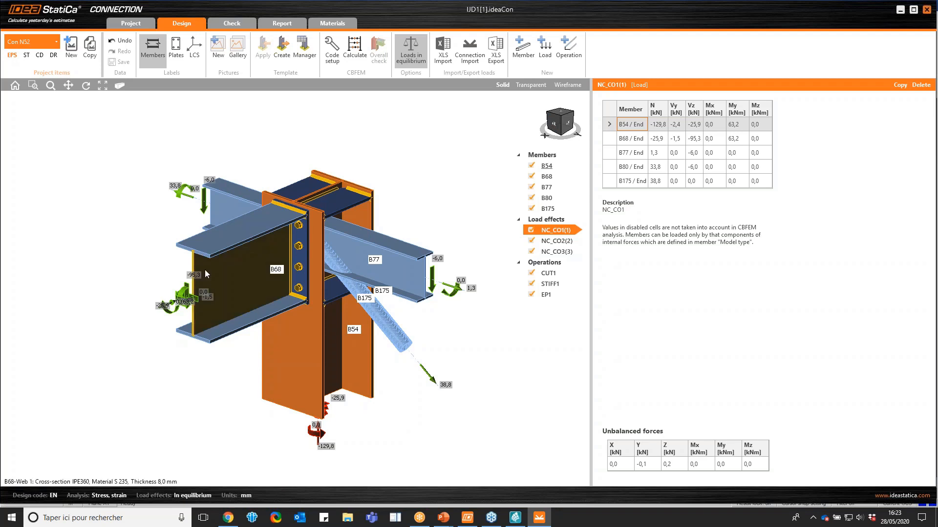
pyautogui.click(301, 287)
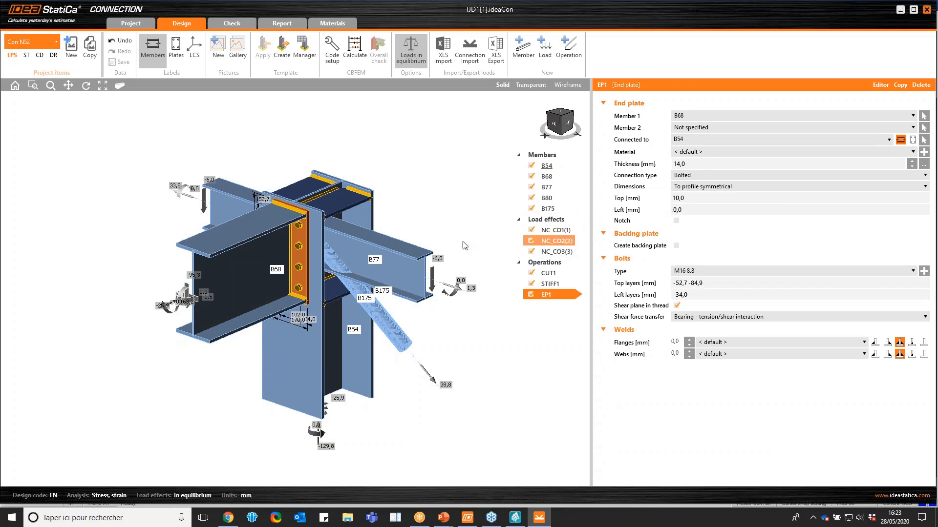
pyautogui.click(234, 291)
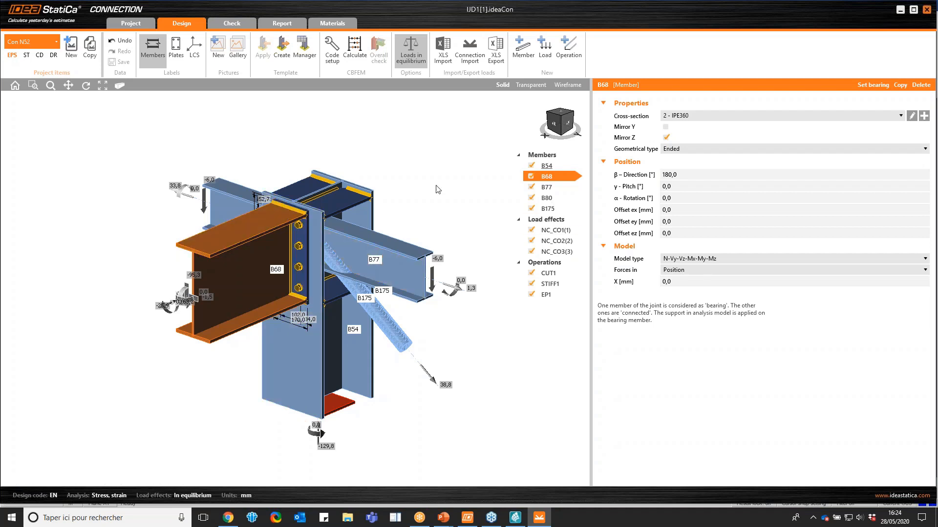
pyautogui.click(307, 264)
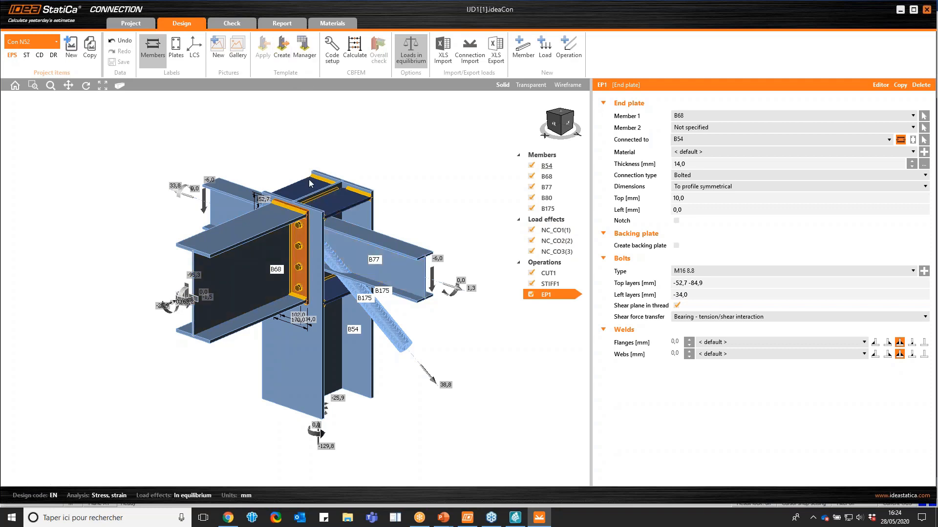
# Examine from several angles how beams B77 and B80 and brace B175 meet column B54
pyautogui.click(550, 129)
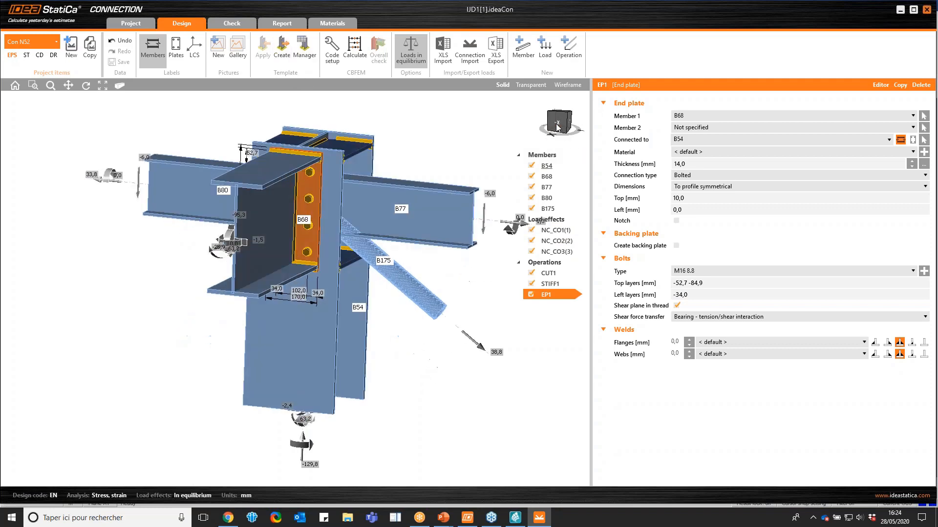
pyautogui.click(550, 130)
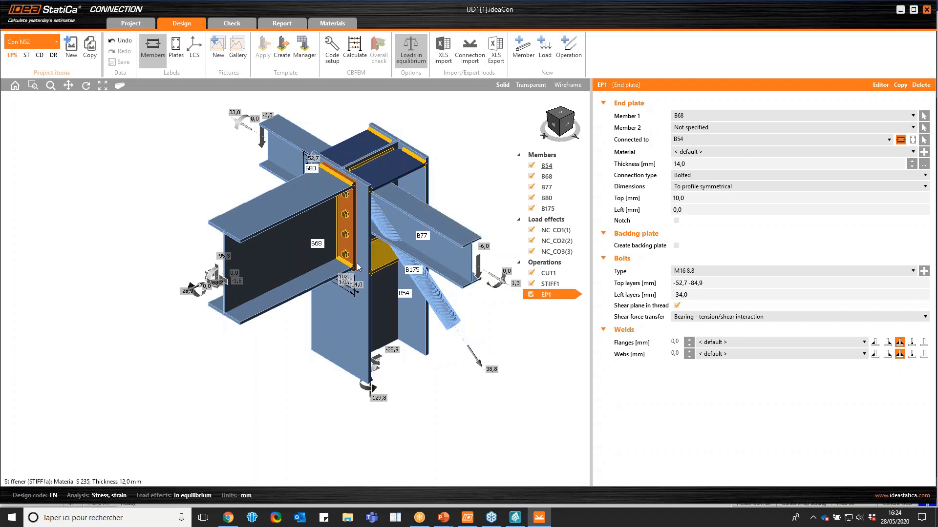
pyautogui.scroll(-3, 278, 224)
pyautogui.scroll(3, 320, 203)
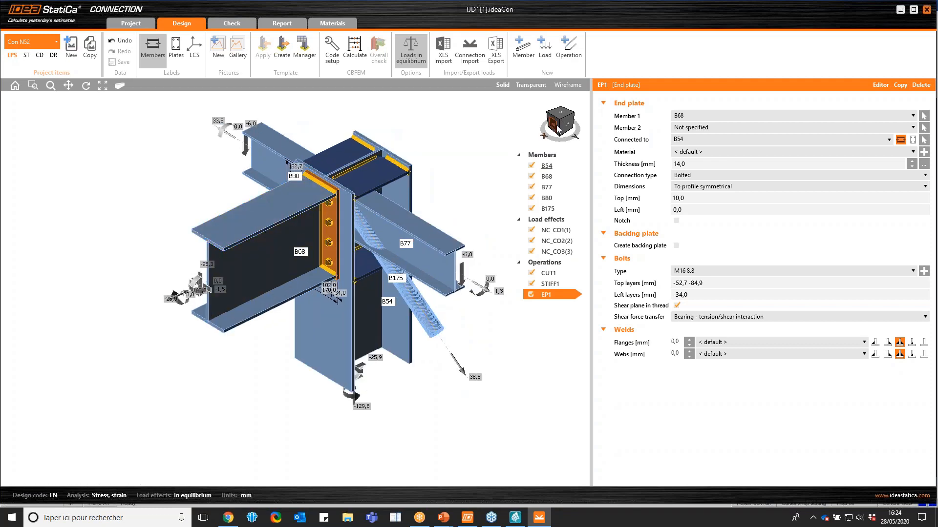
pyautogui.moveTo(556, 126)
pyautogui.mouseDown()
pyautogui.moveTo(546, 122)
pyautogui.moveTo(575, 124)
pyautogui.moveTo(553, 122)
pyautogui.mouseUp()
pyautogui.scroll(-2, 270, 164)
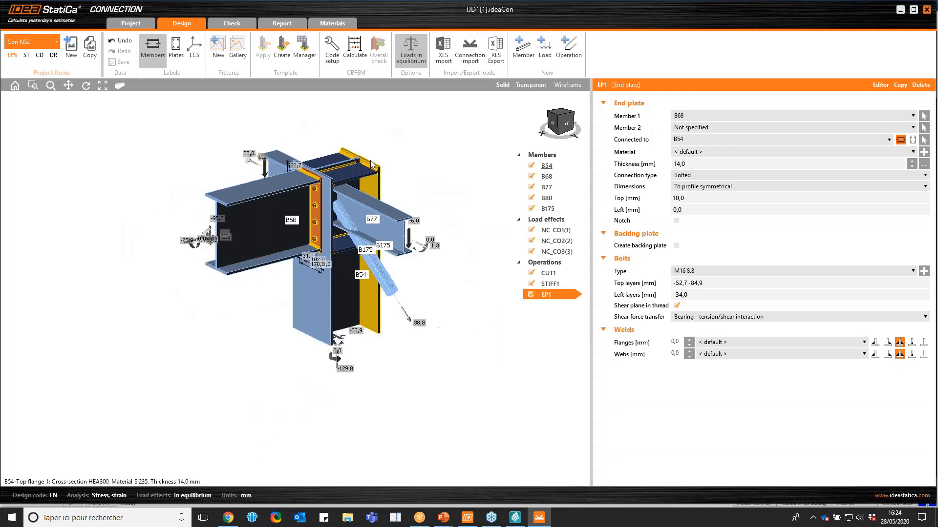
pyautogui.scroll(2, 372, 165)
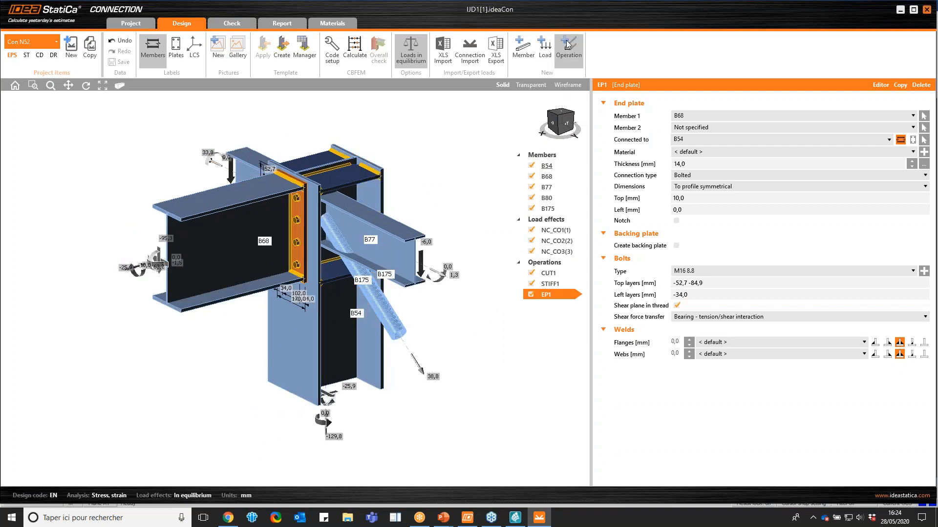
pyautogui.click(563, 132)
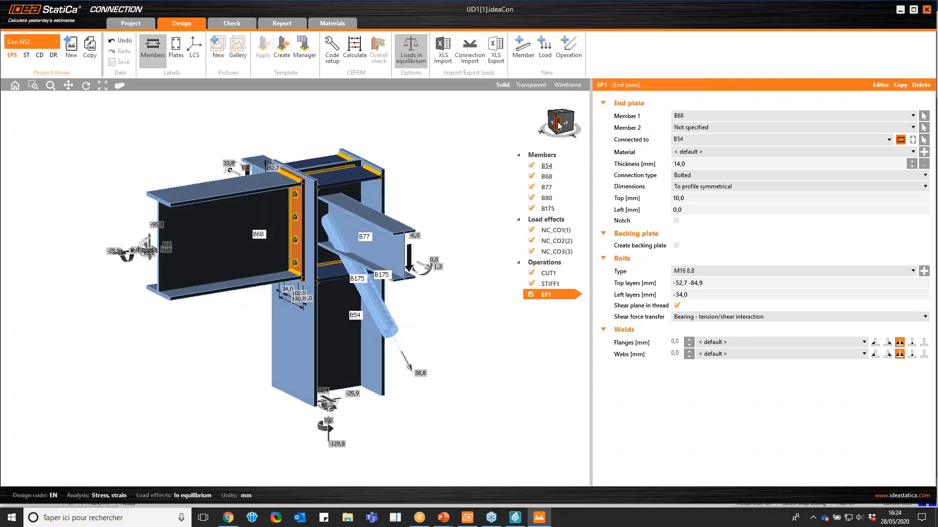
# Add a beam-to-column end plate operation and set its Member 1 to B77
pyautogui.click(568, 58)
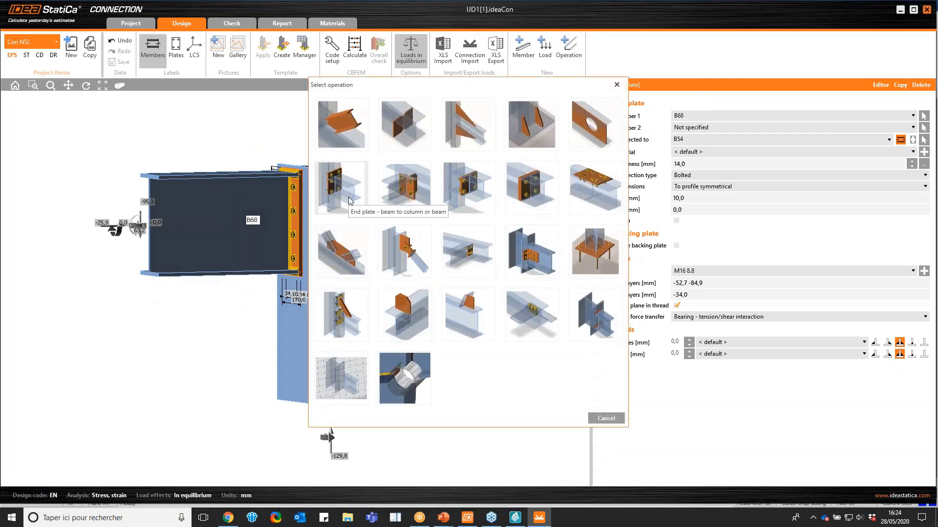
pyautogui.click(349, 201)
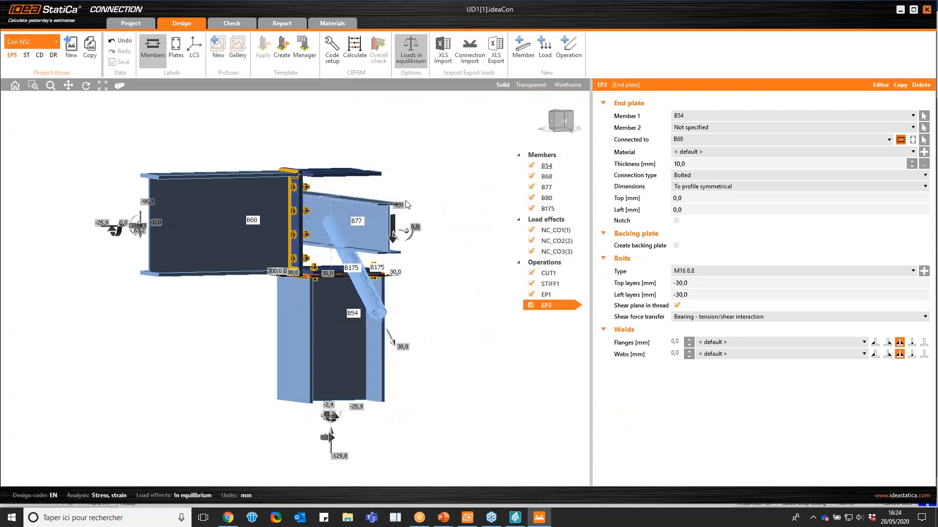
pyautogui.click(698, 115)
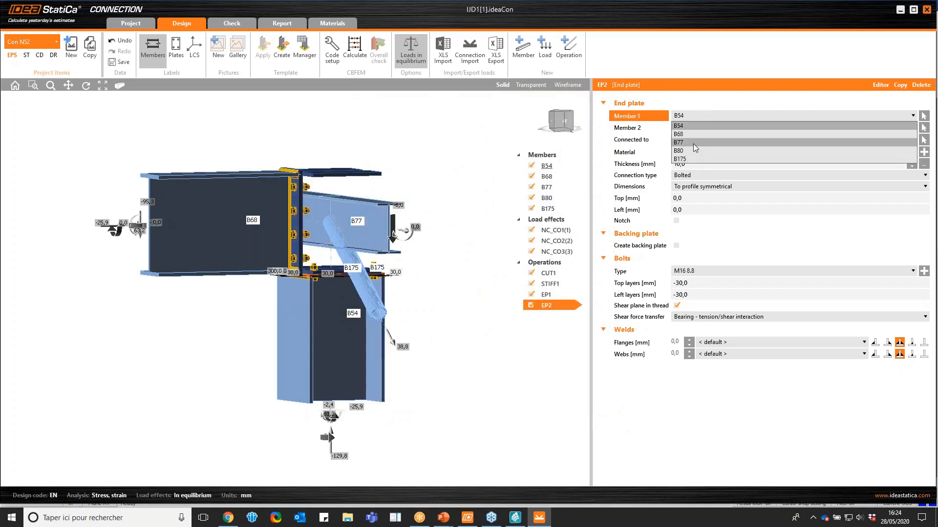
pyautogui.click(693, 143)
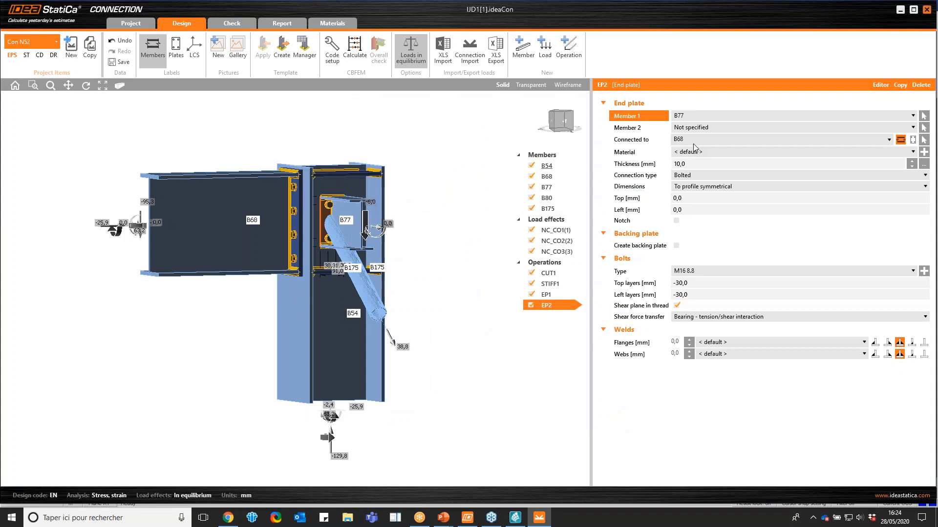
# Set end plate EP2's Member 2 to B80 and its connected member to column B54
pyautogui.click(562, 128)
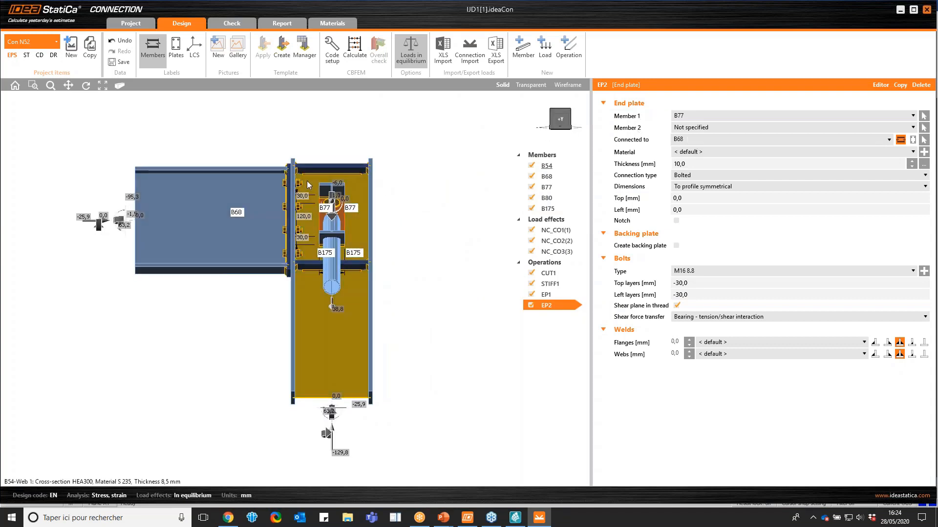
pyautogui.moveTo(555, 121); pyautogui.dragTo(604, 122)
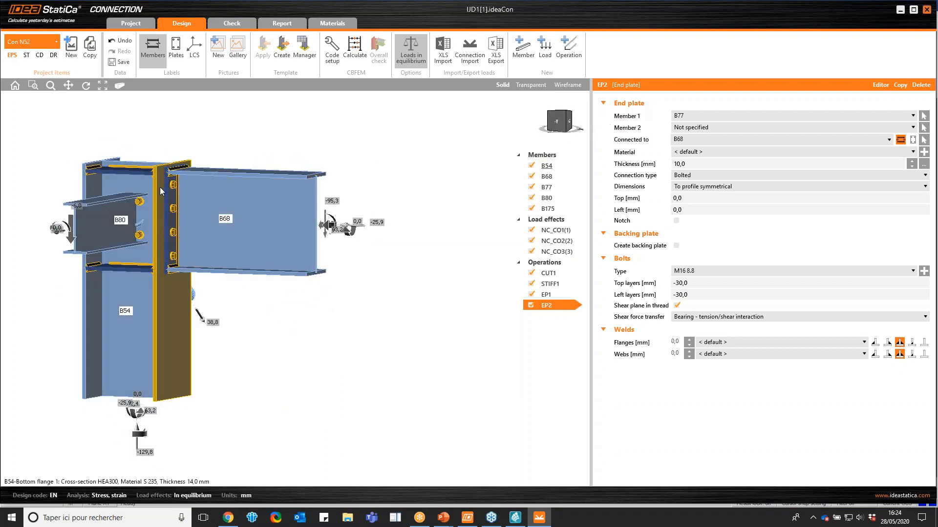
pyautogui.click(710, 128)
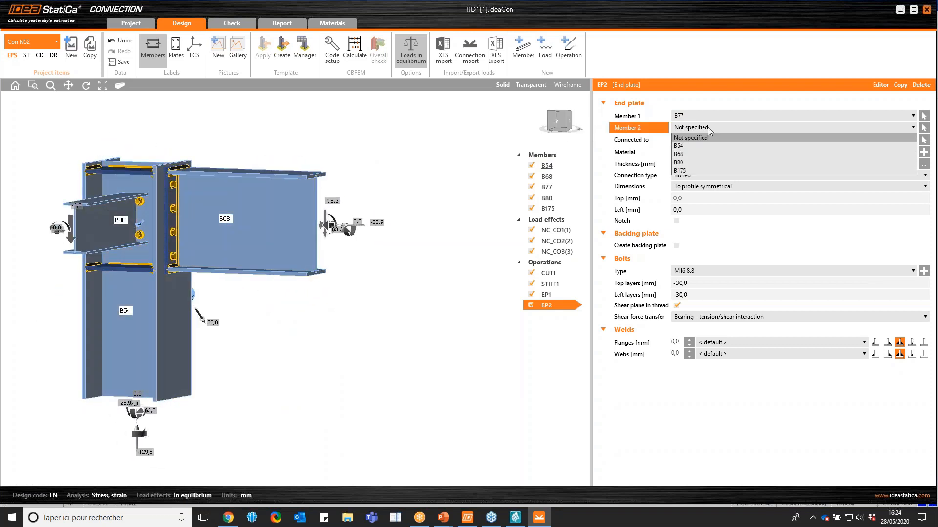
pyautogui.click(697, 162)
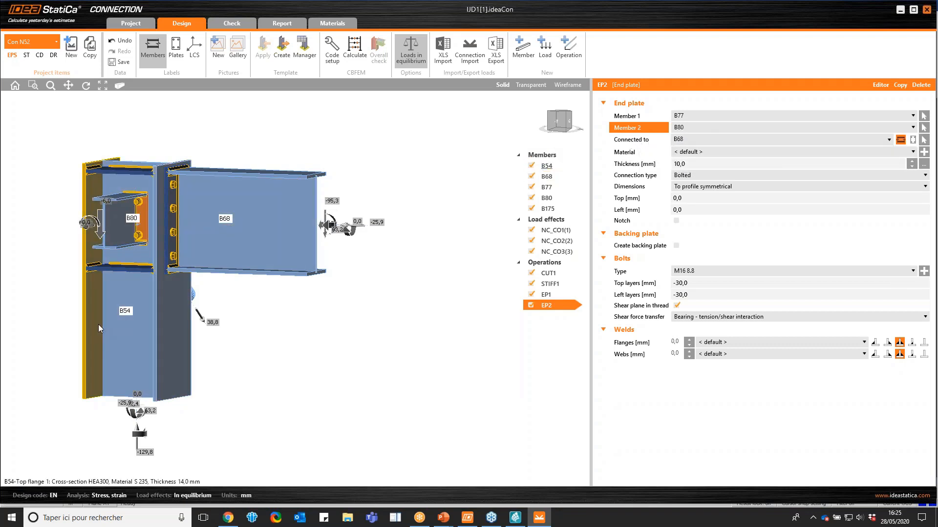
pyautogui.click(686, 141)
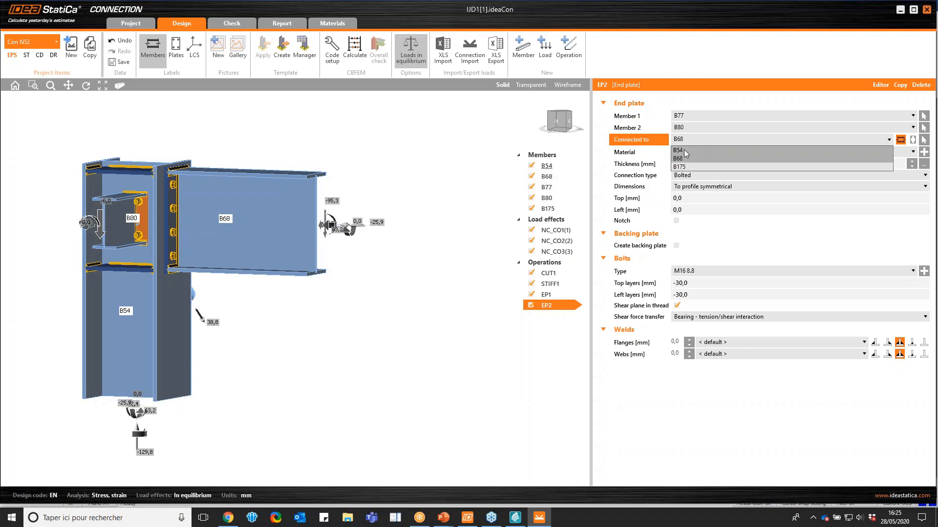
pyautogui.click(684, 150)
pyautogui.moveTo(565, 123); pyautogui.dragTo(524, 122)
pyautogui.scroll(2, 396, 189)
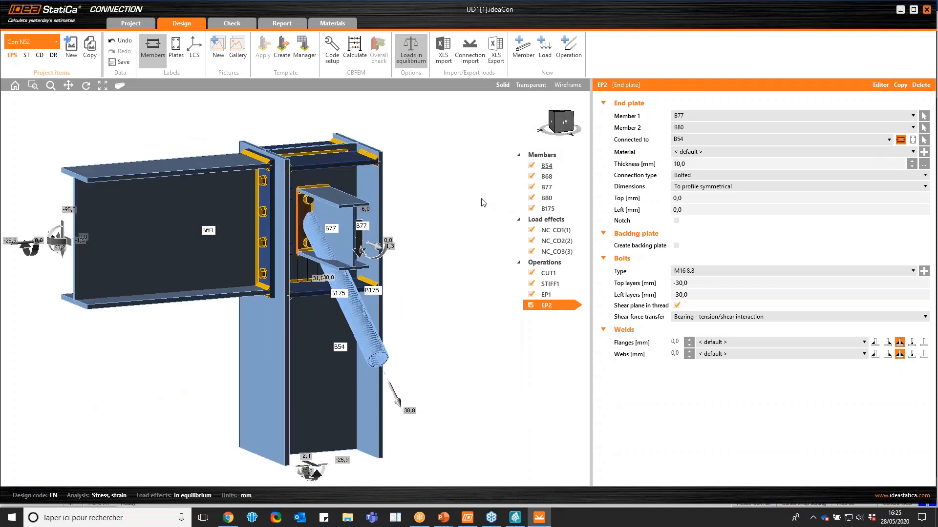
# Set end plate EP2's top and left dimensions to 50 mm each
pyautogui.scroll(1, 483, 202)
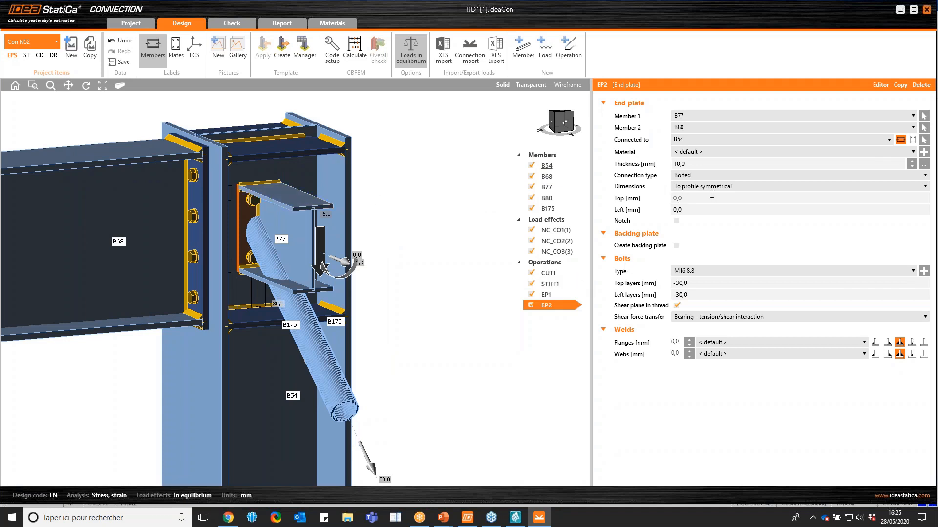
pyautogui.click(659, 199)
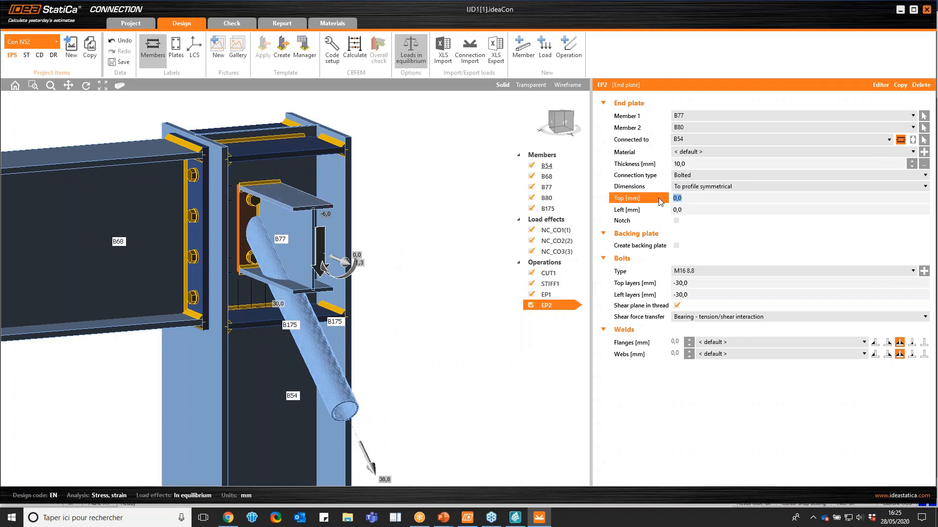
pyautogui.write('50')
pyautogui.press('Tab')
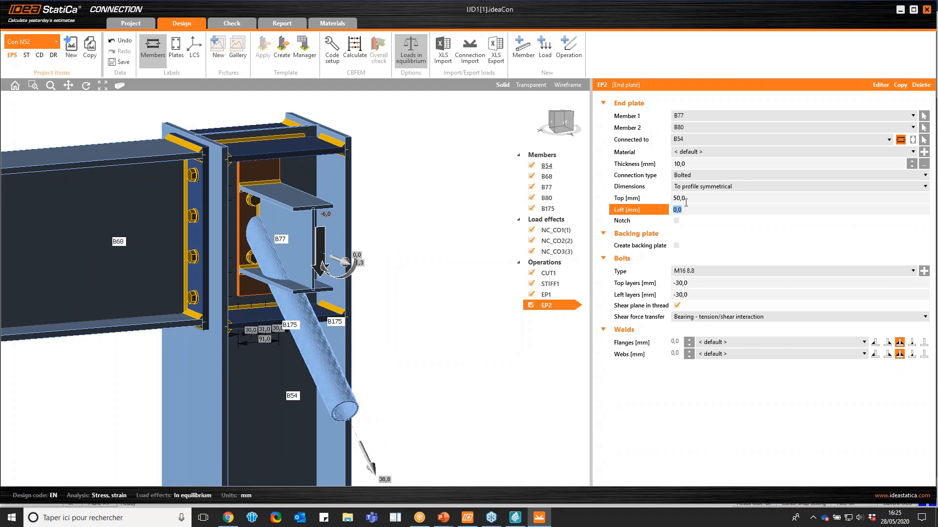
pyautogui.write('50')
pyautogui.press('Return')
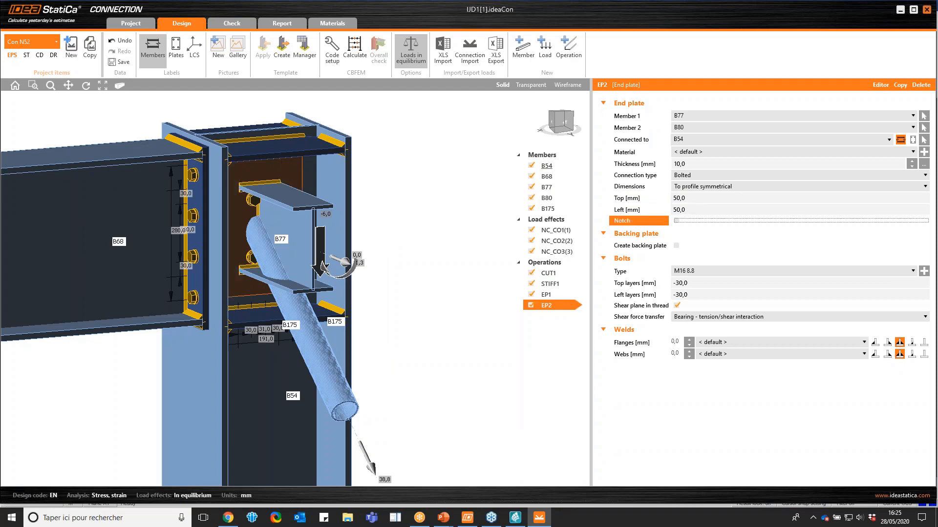
# Set the top and left bolt layers of end plate EP2 to 25 mm each
pyautogui.click(559, 121)
pyautogui.moveTo(559, 120)
pyautogui.mouseDown()
pyautogui.moveTo(569, 122)
pyautogui.moveTo(562, 127)
pyautogui.mouseUp()
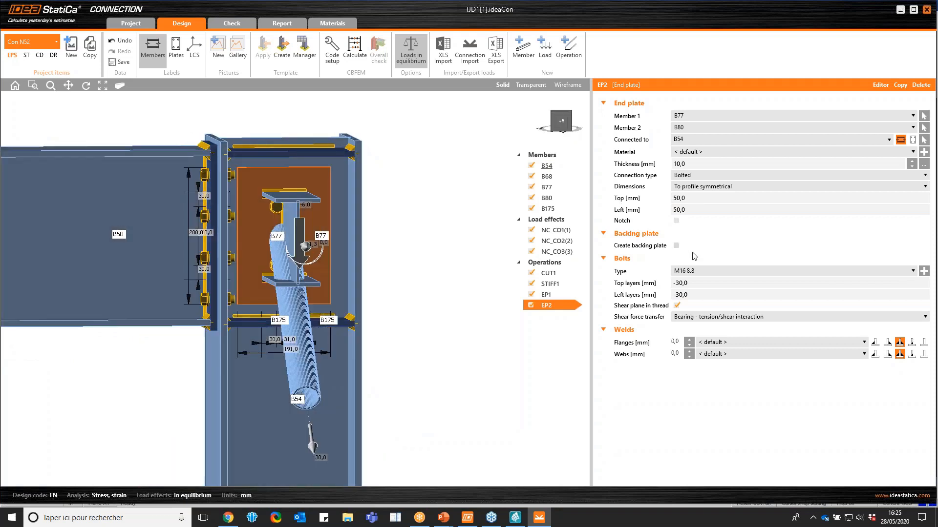
pyautogui.click(696, 284)
pyautogui.write('25')
pyautogui.press('Tab')
pyautogui.write('2')
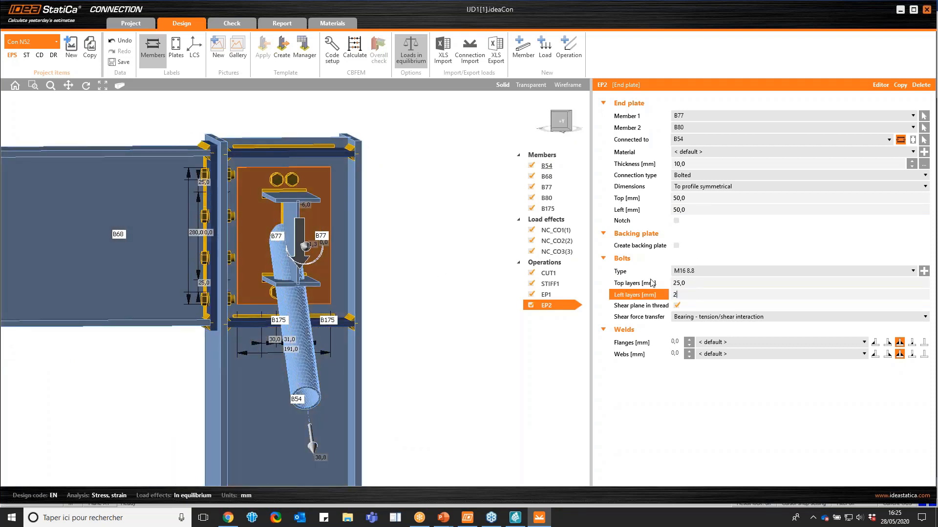
pyautogui.write('5')
pyautogui.press('Tab')
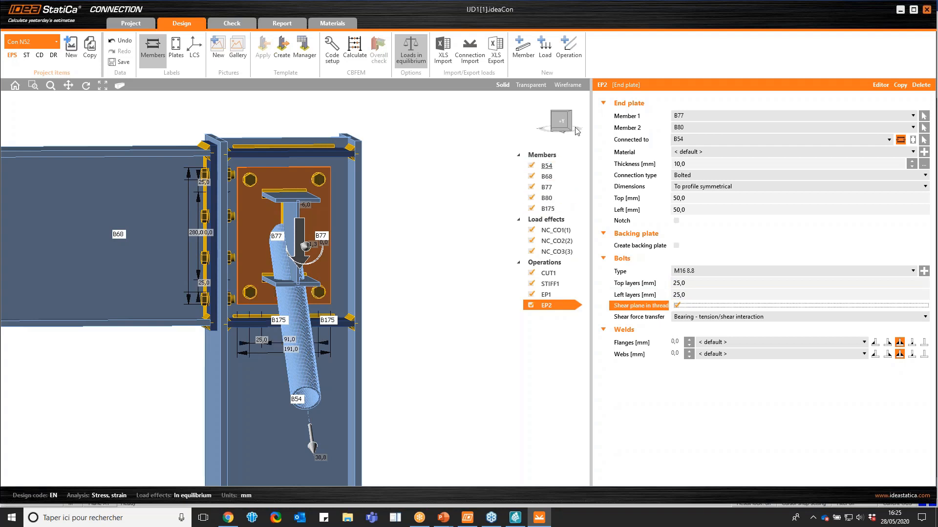
# Change the bolt assembly of end plate EP2 to M12 8.8
pyautogui.click(922, 271)
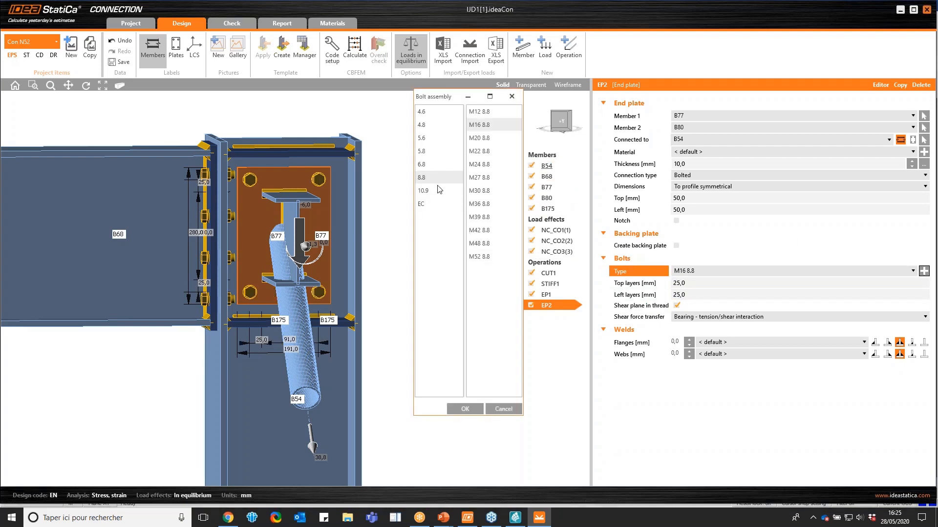
pyautogui.click(481, 112)
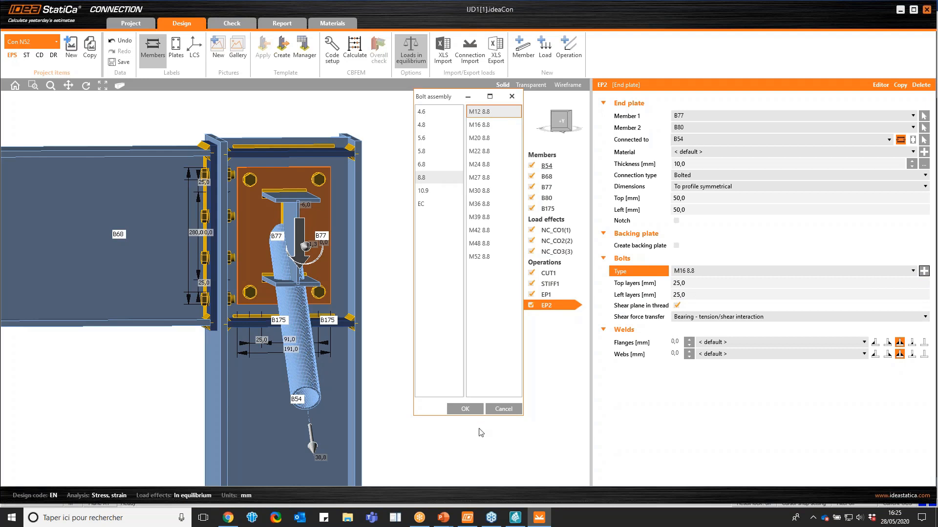
pyautogui.click(459, 408)
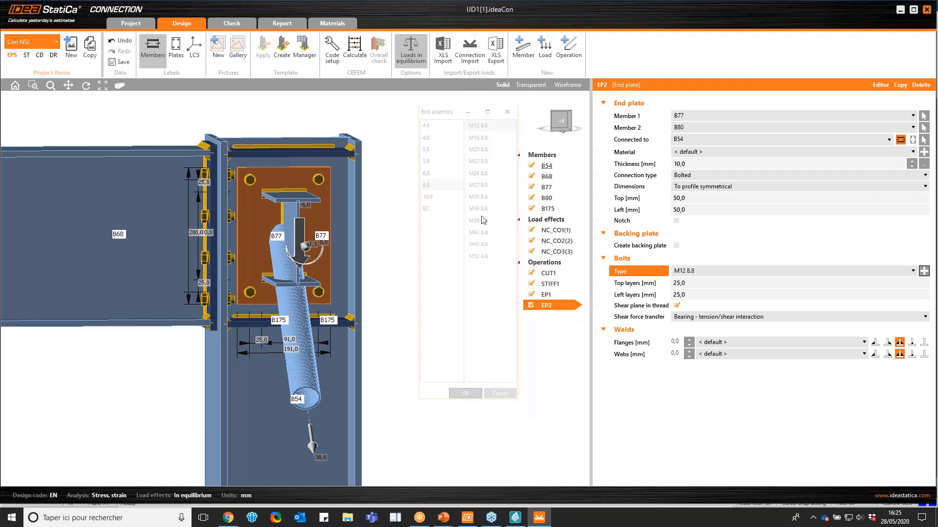
# Add a gusset plate operation for truss members and set its member to brace B175
pyautogui.click(557, 125)
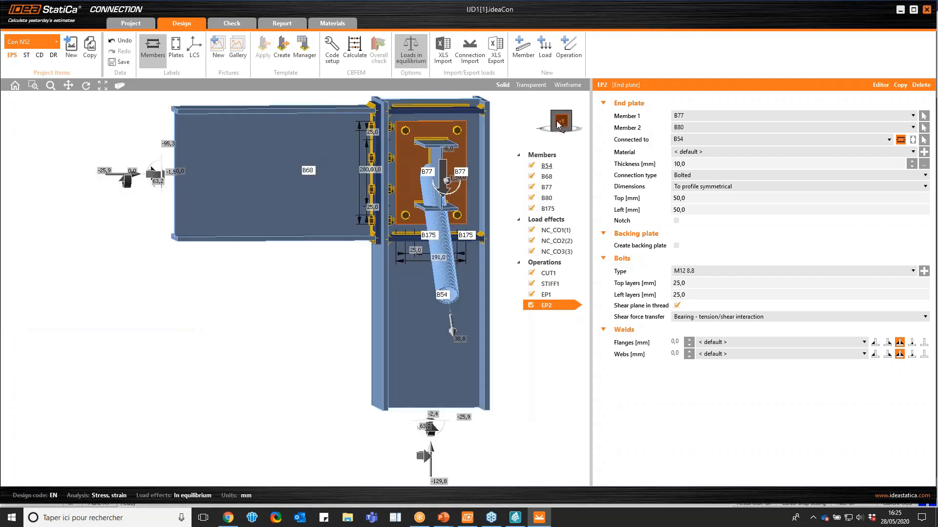
pyautogui.click(572, 128)
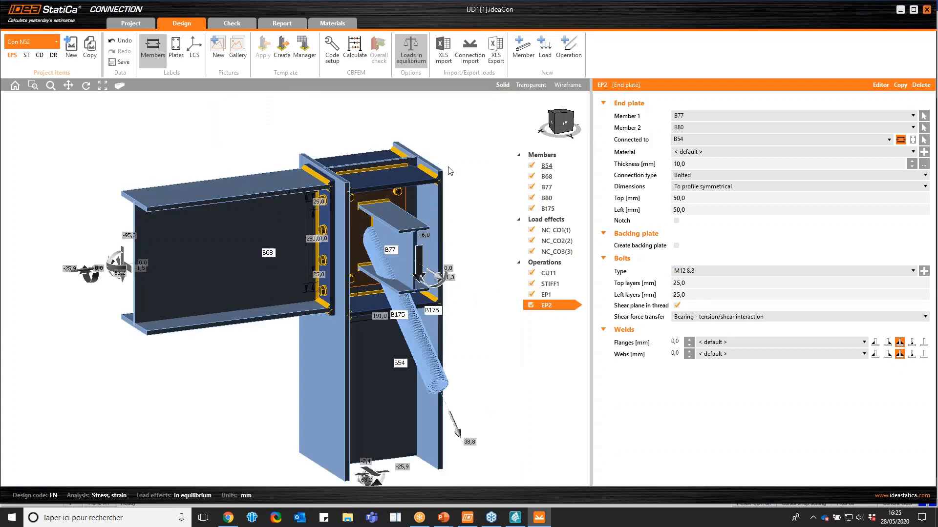
pyautogui.click(541, 134)
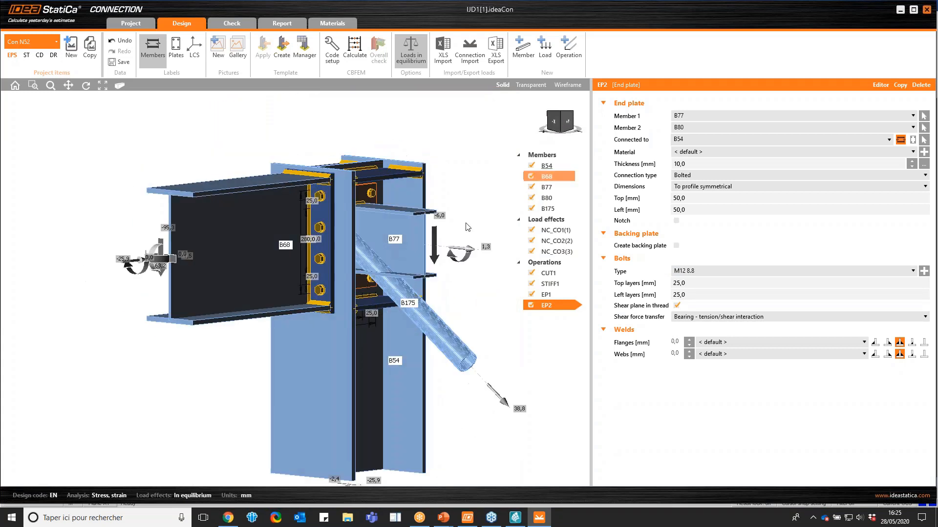
pyautogui.click(570, 58)
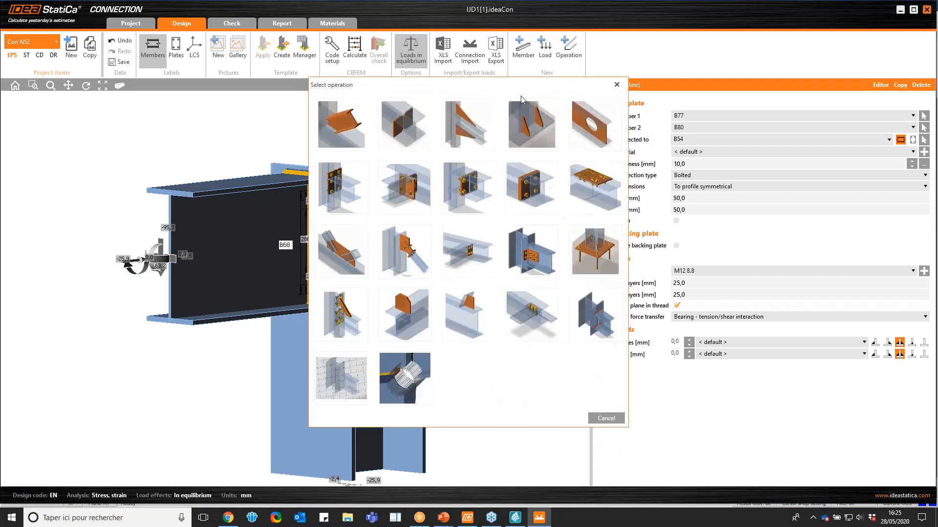
pyautogui.click(341, 255)
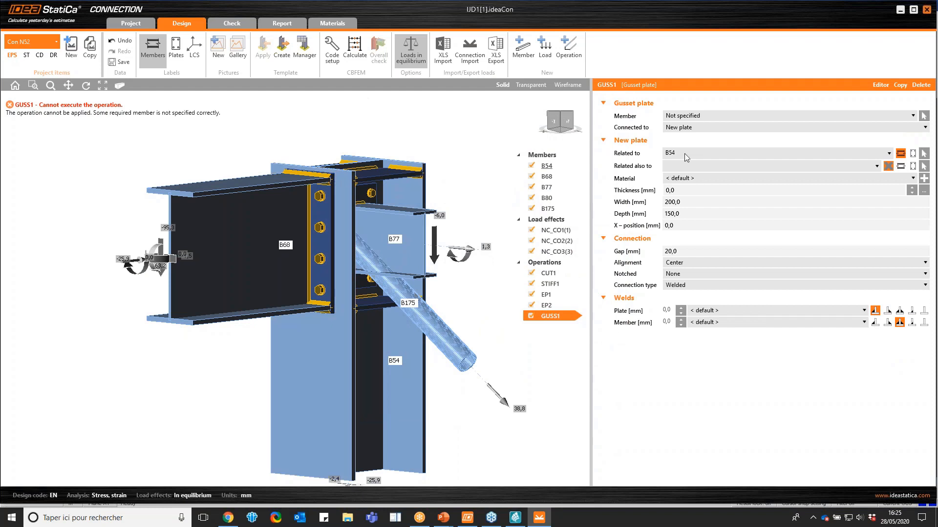
pyautogui.click(700, 115)
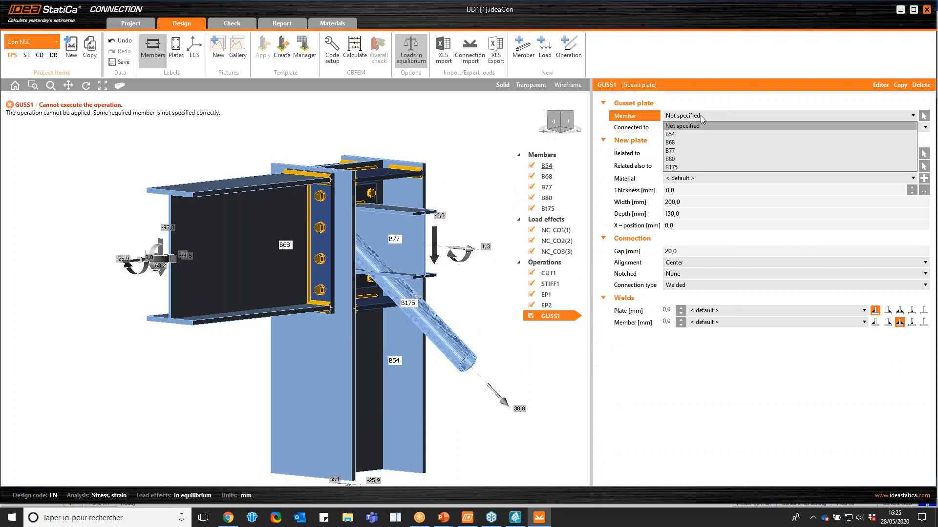
pyautogui.click(688, 167)
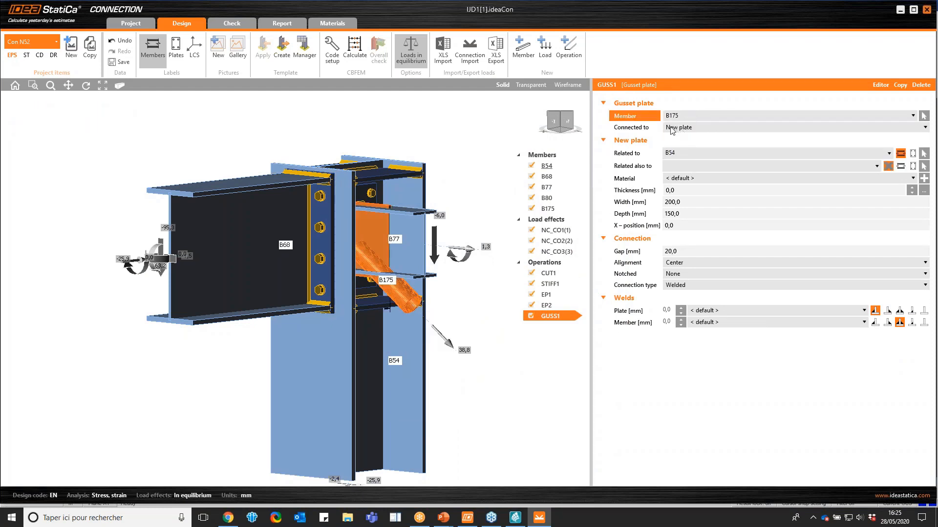
# Relate the new gusset plate to beam B77 and also to end plate EP2a
pyautogui.click(681, 154)
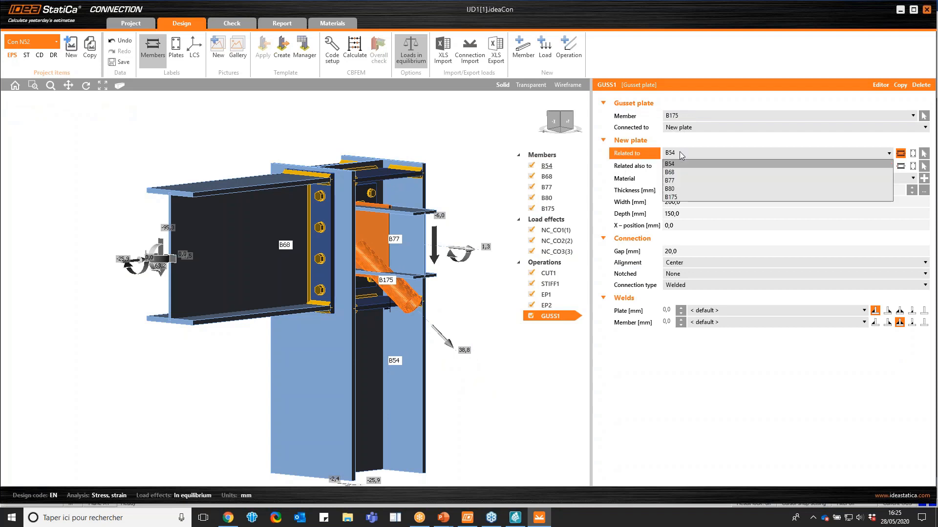
pyautogui.click(678, 179)
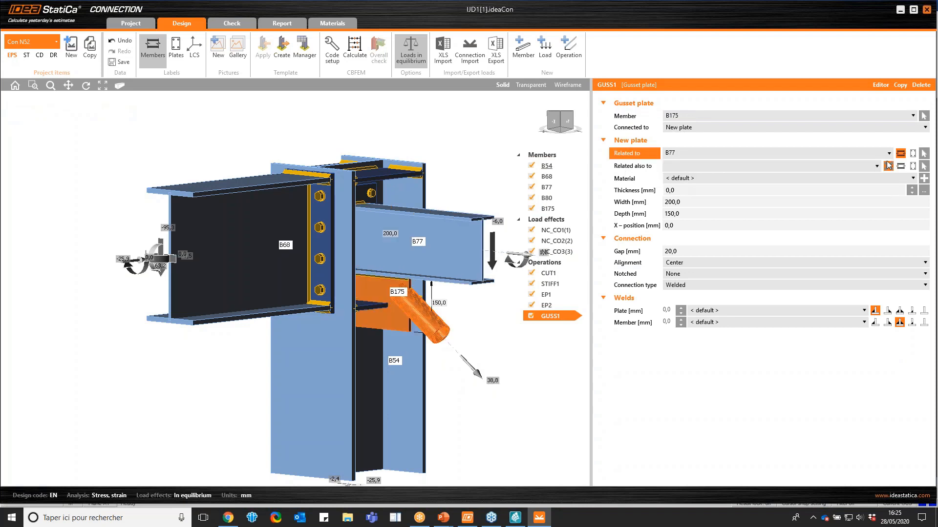
pyautogui.click(913, 166)
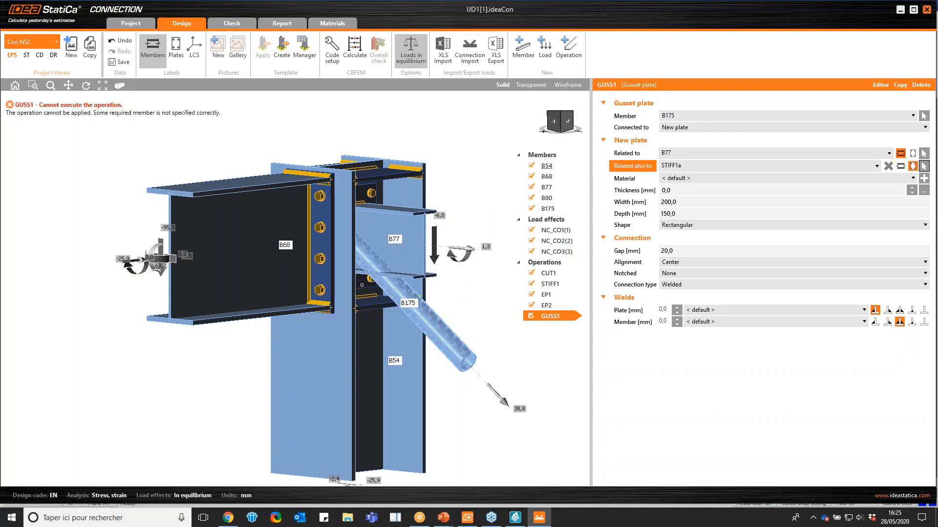
pyautogui.click(362, 284)
# In transparent display, set gusset plate GUSS1's width to 300 mm and open its plate editor
pyautogui.click(562, 122)
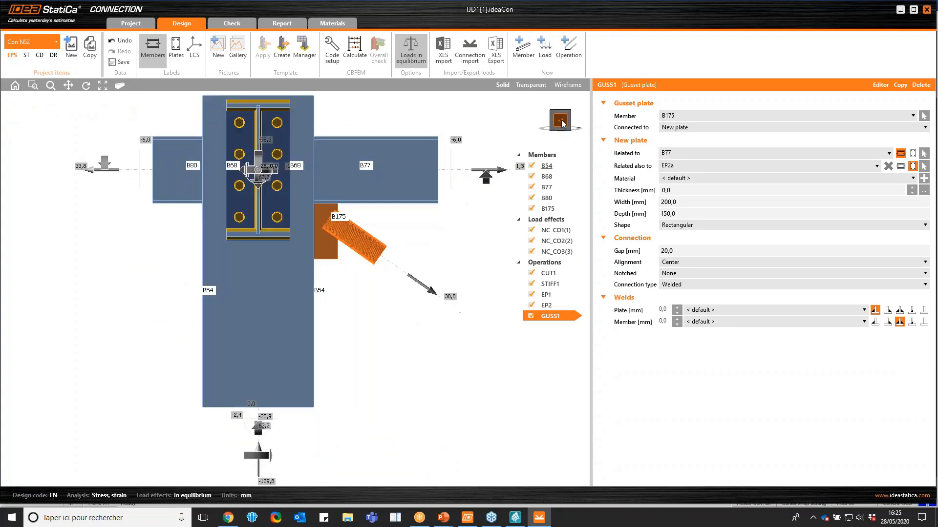
pyautogui.moveTo(561, 122); pyautogui.dragTo(547, 123)
pyautogui.click(531, 84)
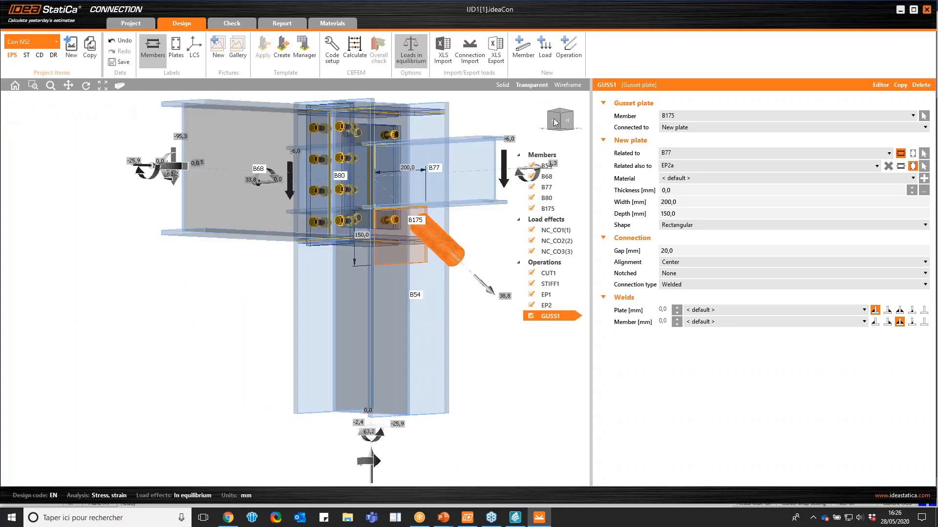
pyautogui.scroll(3, 297, 210)
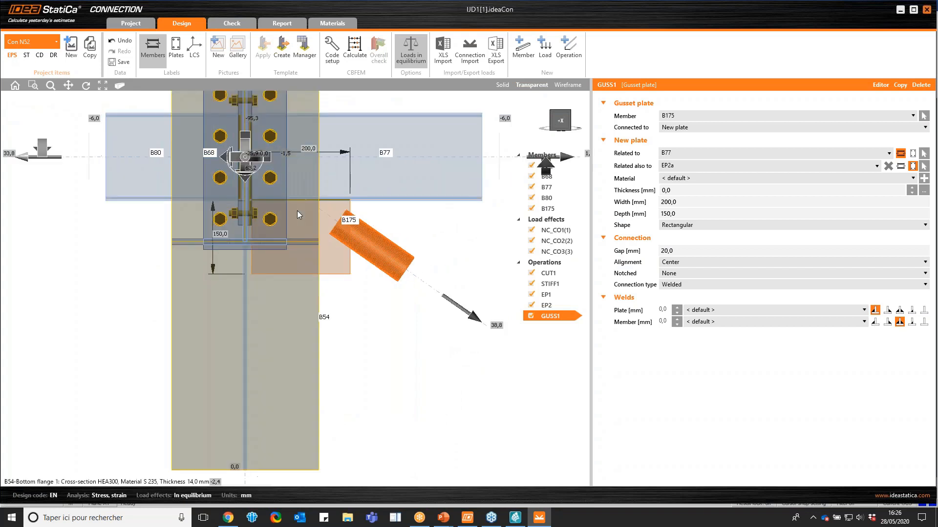
pyautogui.click(687, 204)
pyautogui.write('400')
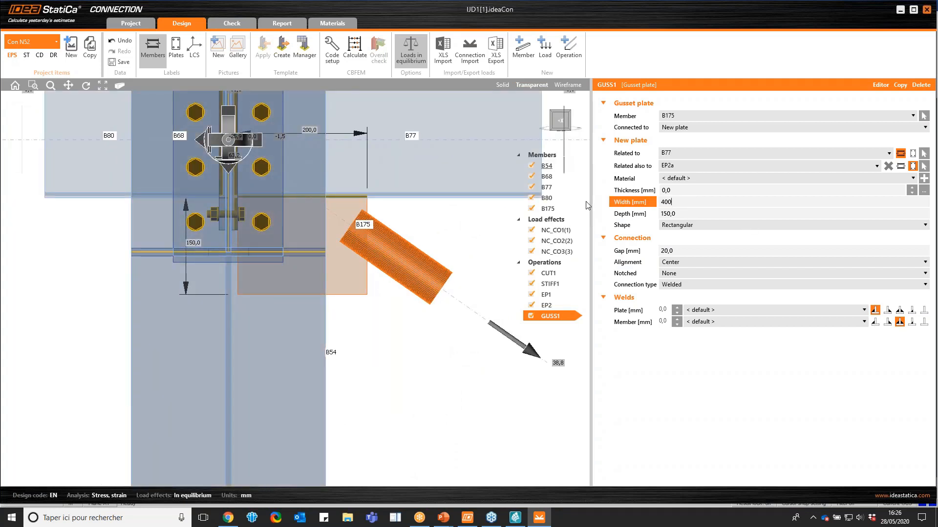
pyautogui.moveTo(683, 202); pyautogui.dragTo(655, 205)
pyautogui.write('300')
pyautogui.press('Tab')
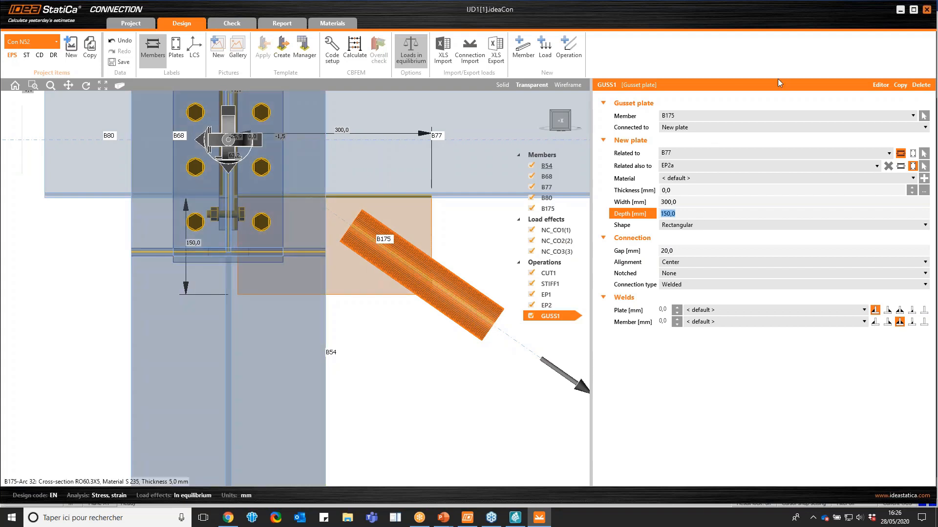
pyautogui.click(880, 85)
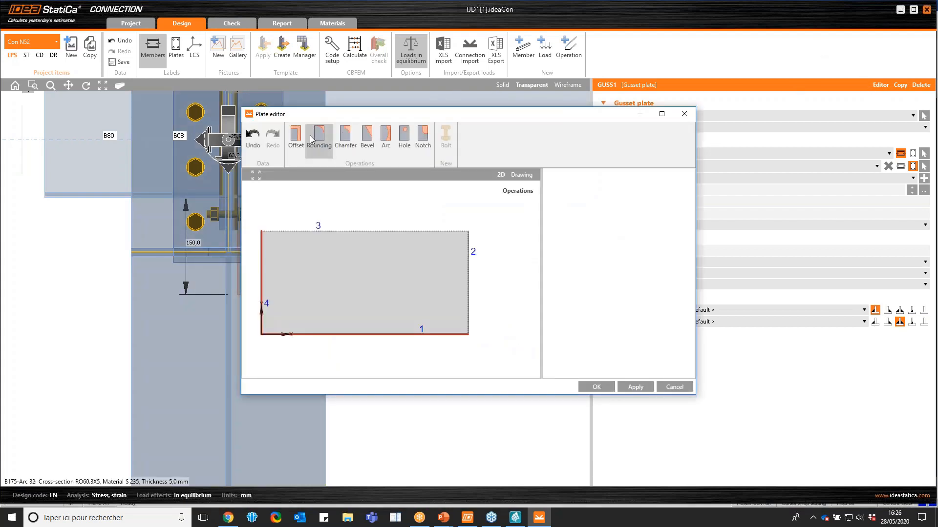
pyautogui.click(345, 137)
pyautogui.moveTo(476, 115); pyautogui.dragTo(630, 86)
pyautogui.click(745, 200)
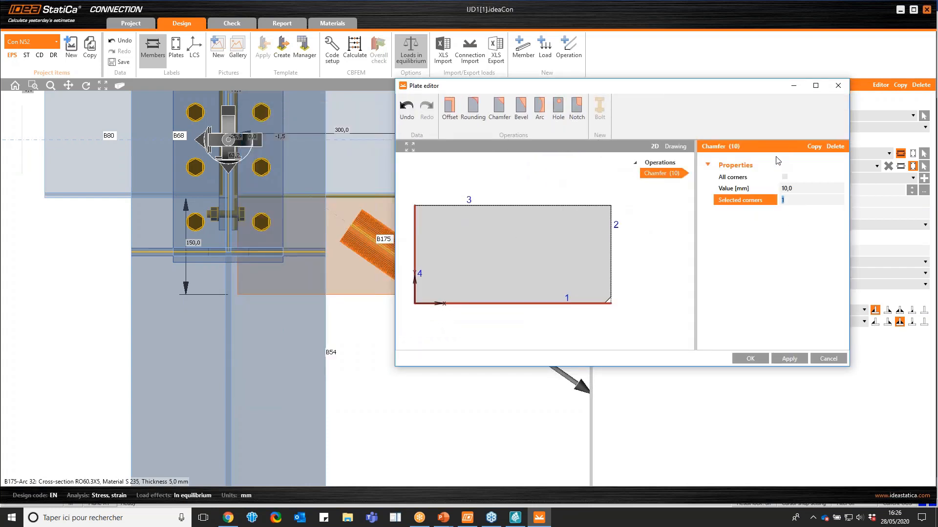
pyautogui.click(835, 147)
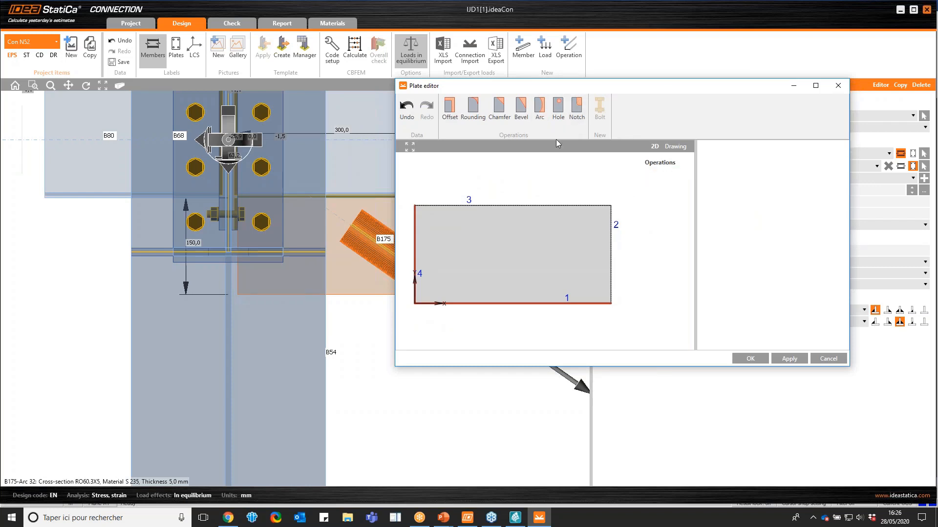
# Add a bevel to the gusset plate and apply it to corner 3
pyautogui.click(520, 108)
pyautogui.click(726, 201)
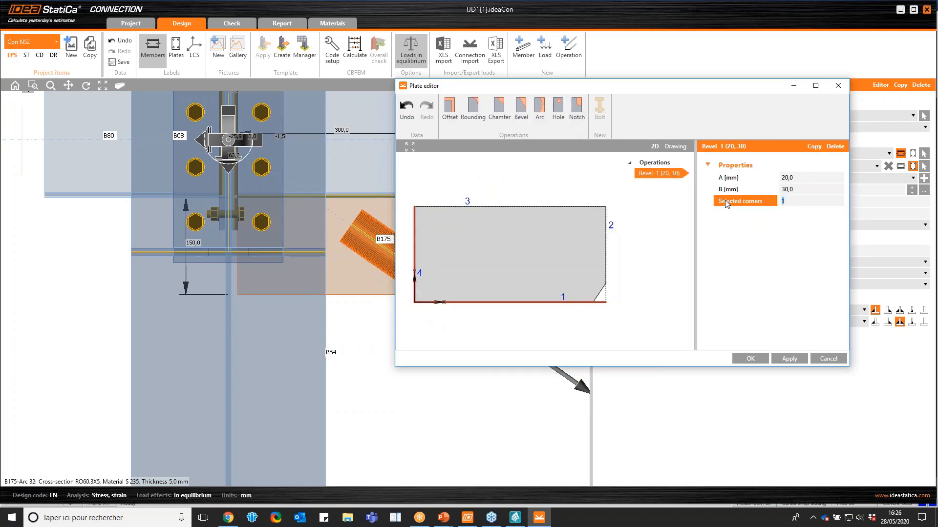
pyautogui.write('3')
pyautogui.click(801, 362)
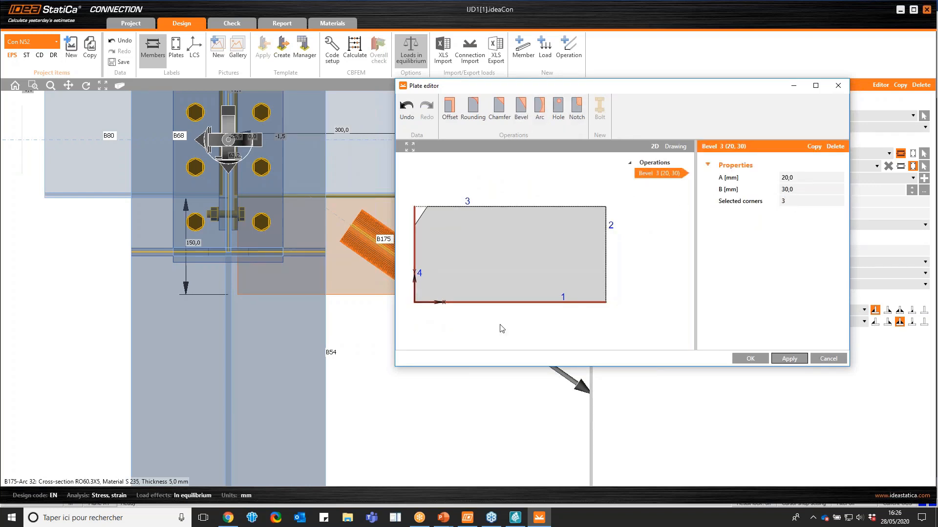
# Set the bevel's A to 150 mm and B to 100 mm, apply it and close the plate editor
pyautogui.click(740, 190)
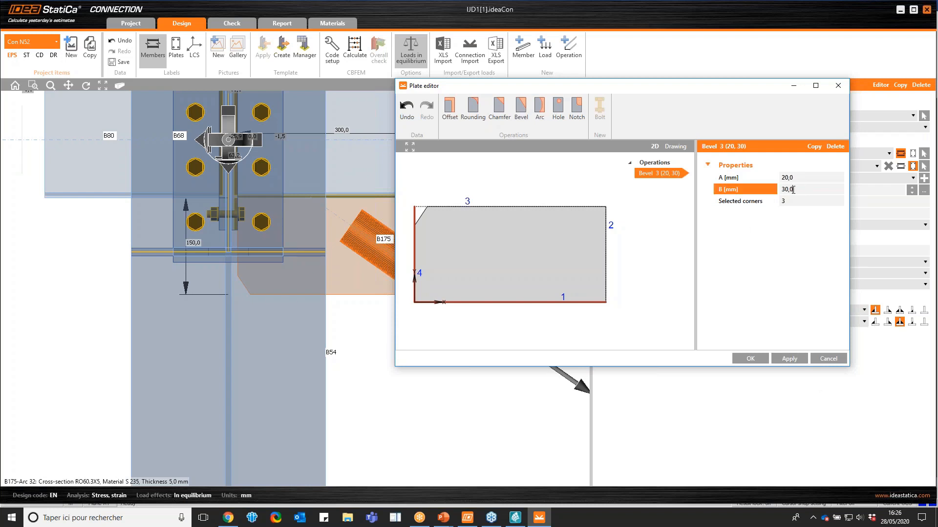
pyautogui.click(720, 179)
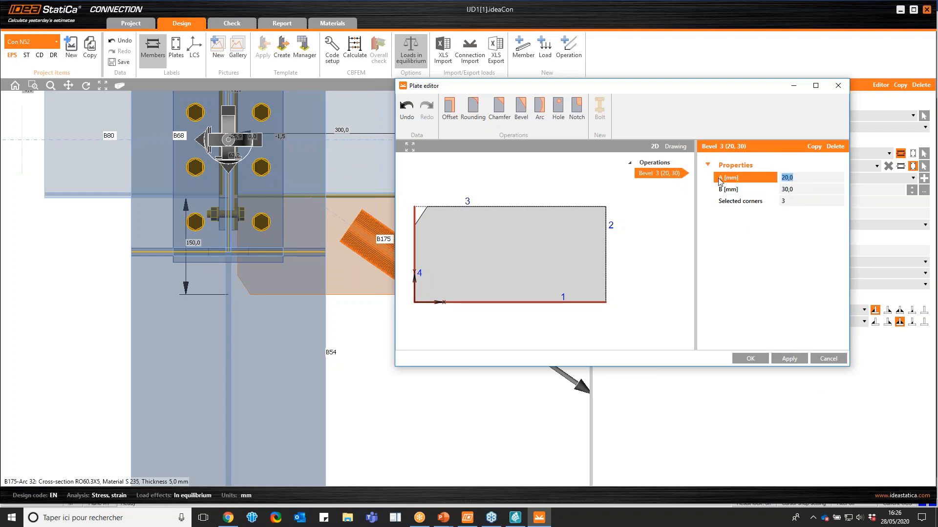
pyautogui.write('150')
pyautogui.click(802, 189)
pyautogui.write('100')
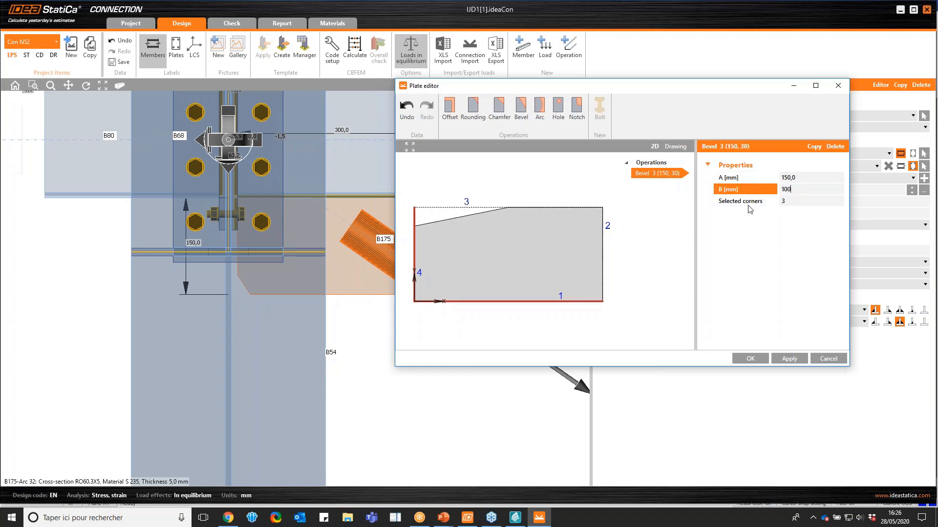
pyautogui.click(789, 362)
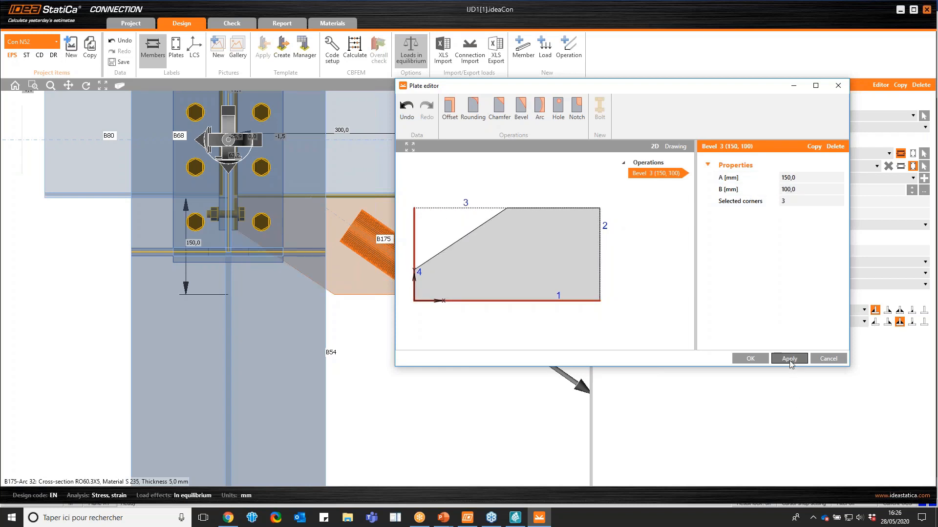
pyautogui.click(751, 361)
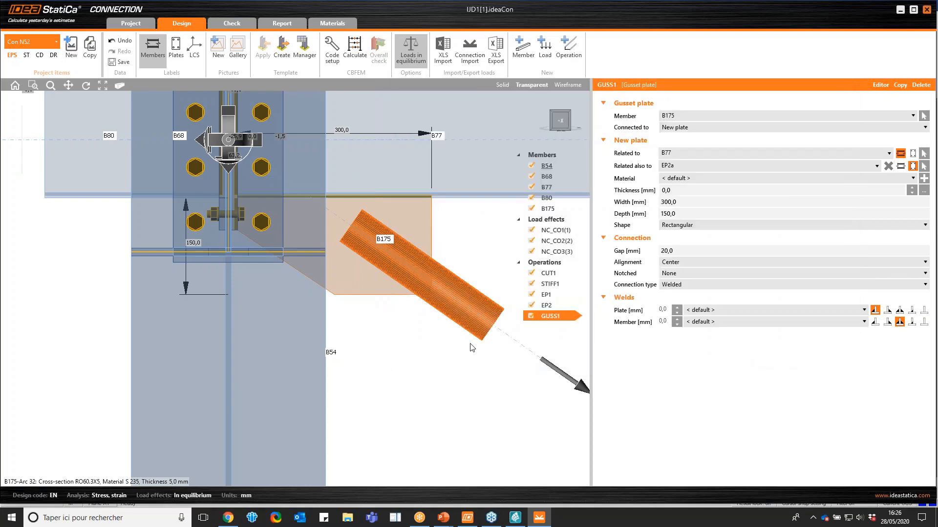
# Switch the joint model to solid display and deactivate the stiffener operation STIFF1 on column B54
pyautogui.moveTo(563, 121); pyautogui.dragTo(543, 129)
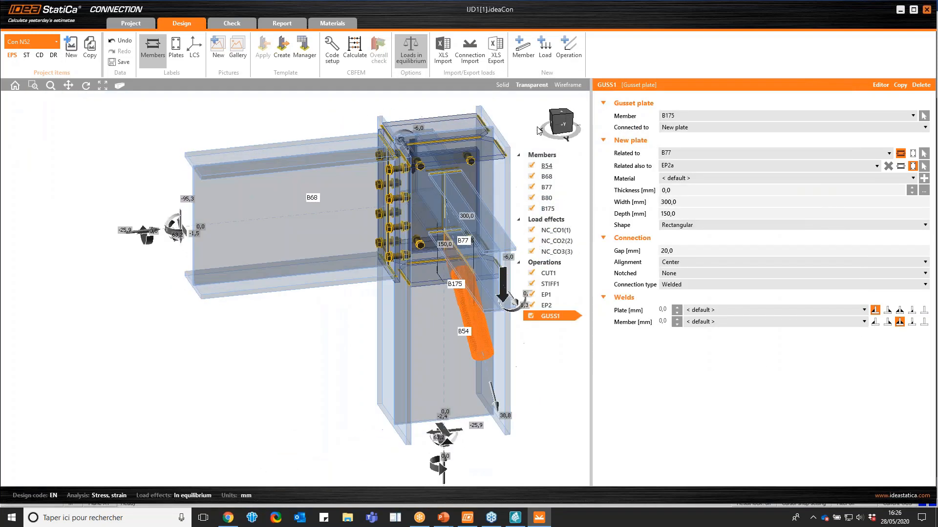
pyautogui.click(421, 280)
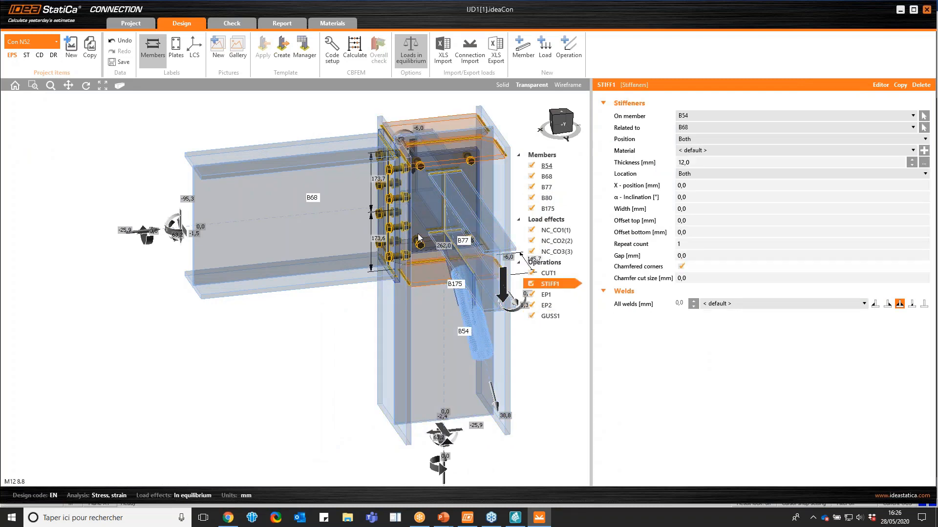
pyautogui.scroll(-2, 331, 224)
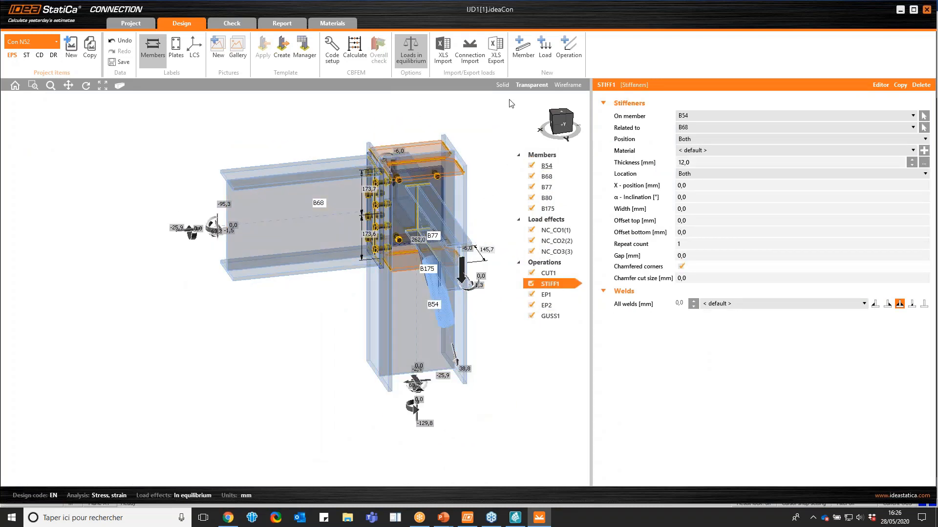
pyautogui.click(503, 85)
pyautogui.click(560, 121)
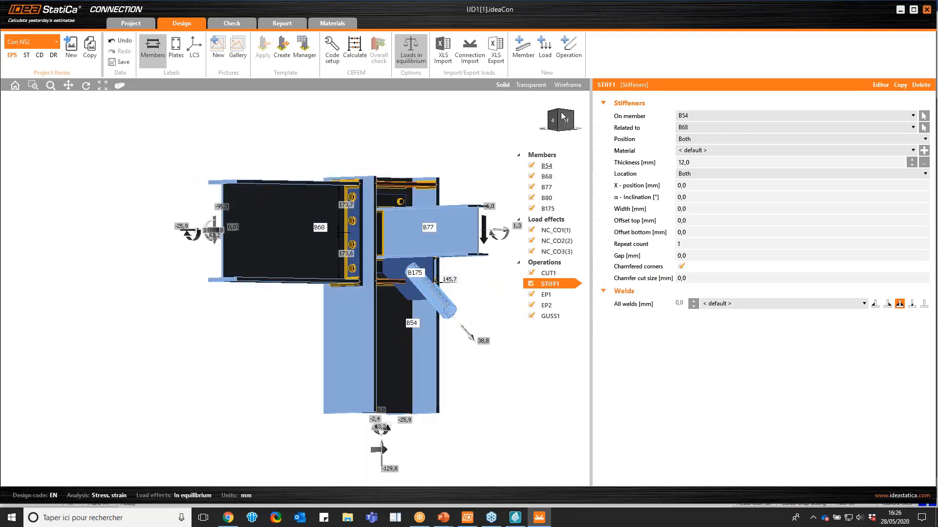
pyautogui.click(559, 120)
pyautogui.scroll(-2, 293, 214)
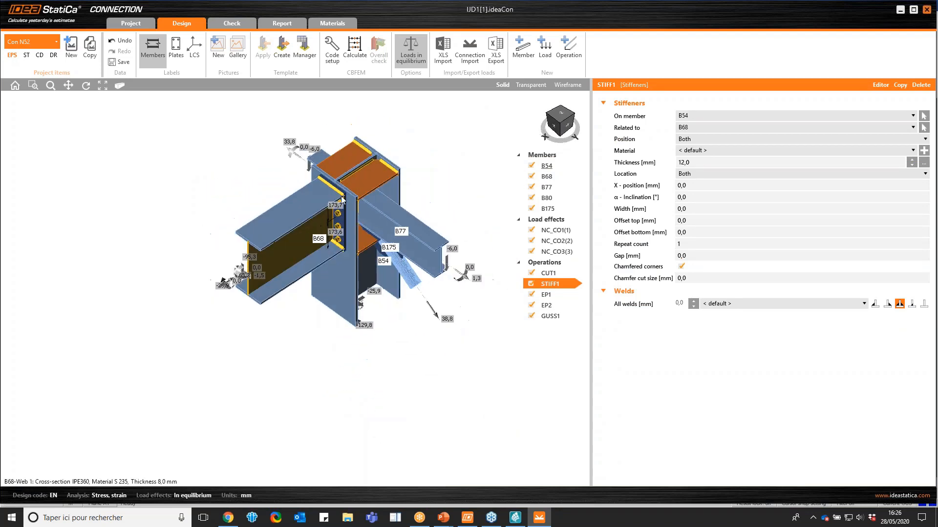
pyautogui.scroll(2, 405, 177)
pyautogui.click(531, 283)
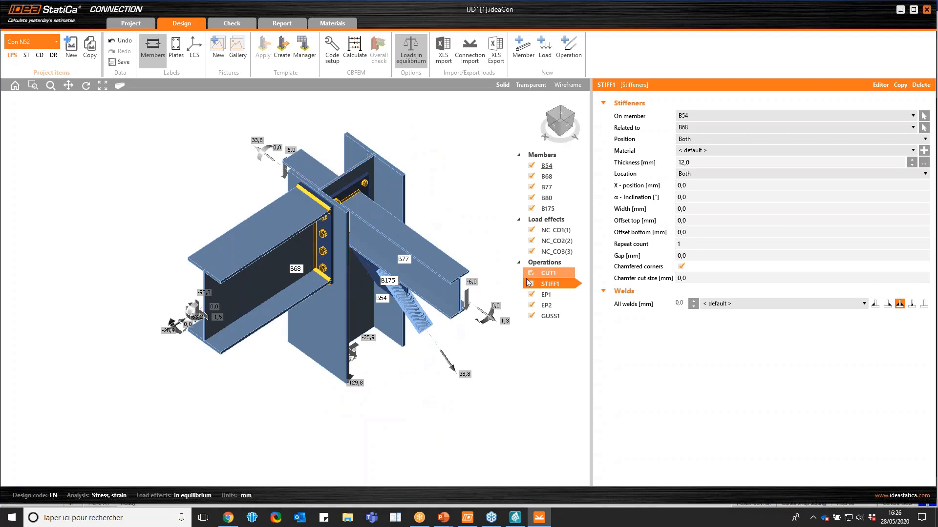
pyautogui.moveTo(561, 131)
pyautogui.mouseDown()
pyautogui.moveTo(575, 126)
pyautogui.moveTo(561, 124)
pyautogui.mouseUp()
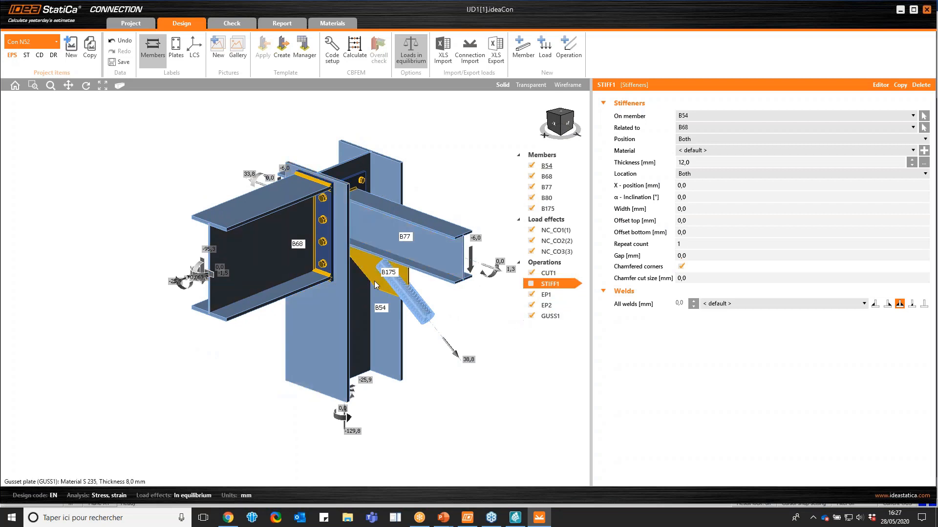
# Run the combined stress/strain and buckling calculation for connection Con N52
pyautogui.click(237, 21)
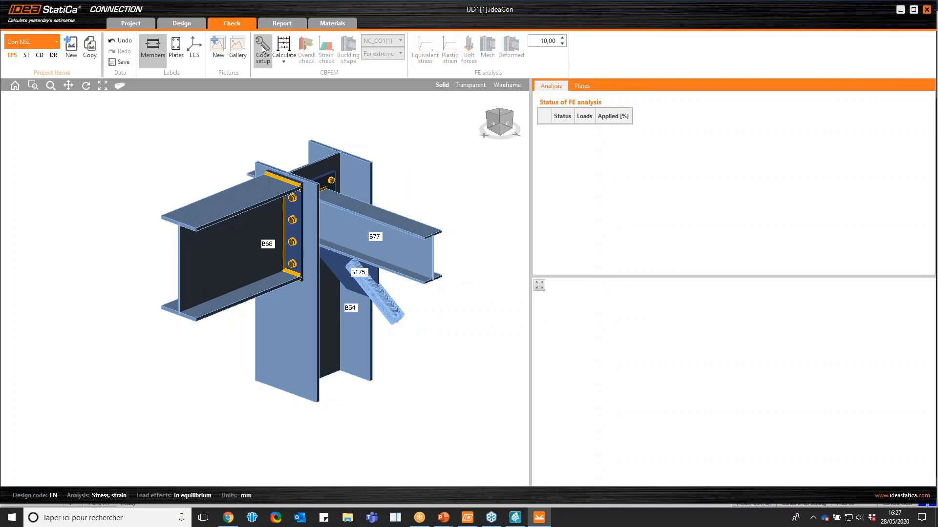
pyautogui.click(288, 60)
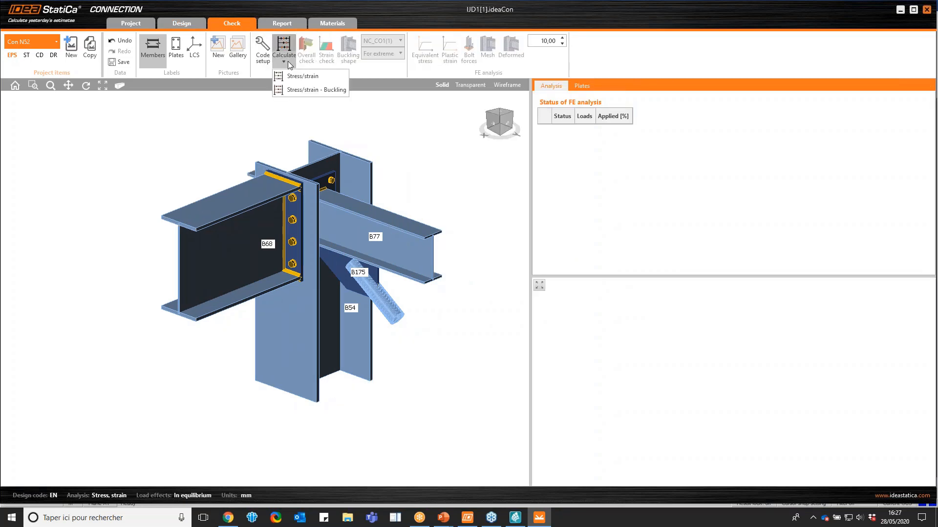
pyautogui.click(299, 89)
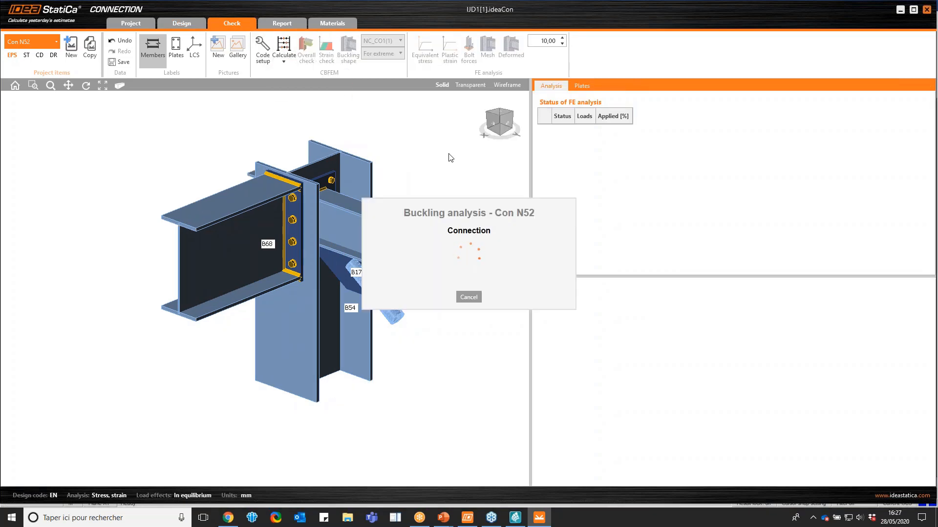
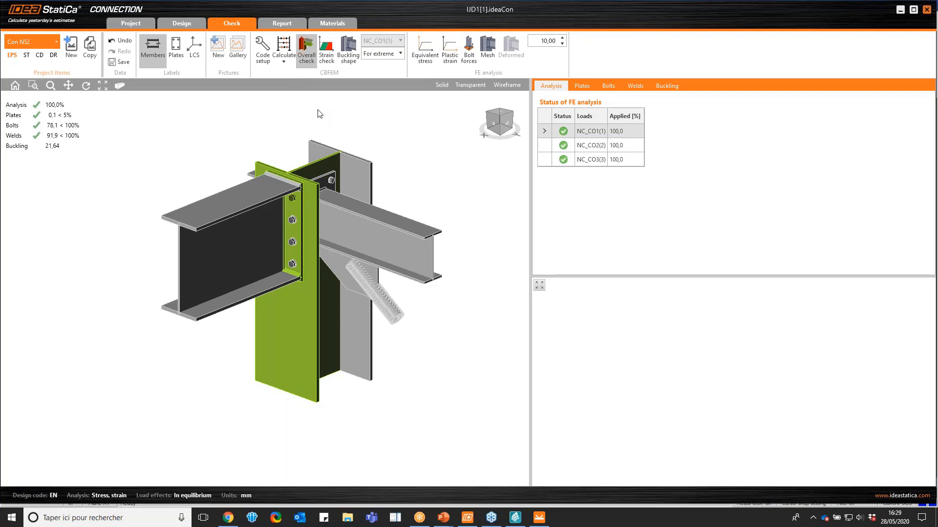
# Display the equivalent stress on the deformed joint with the finite element mesh and inspect it from several angles
pyautogui.click(423, 53)
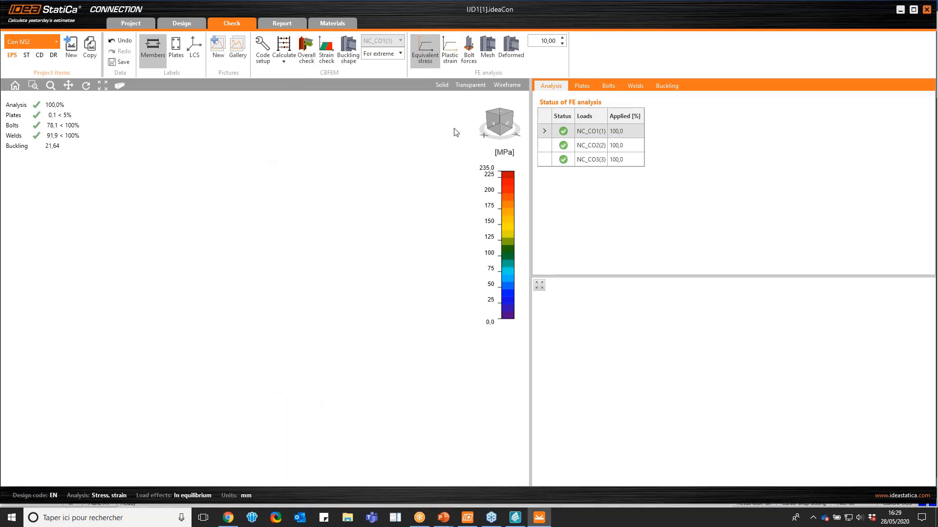
pyautogui.click(494, 129)
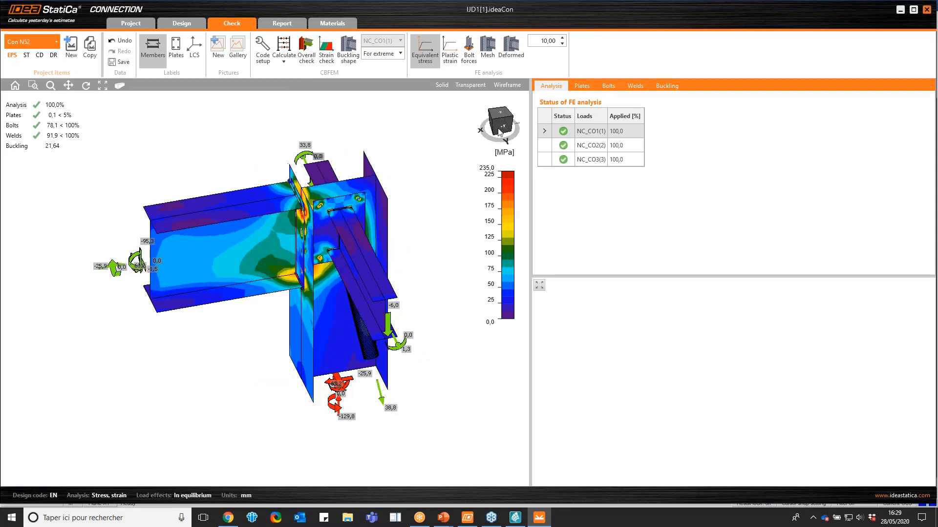
pyautogui.click(501, 126)
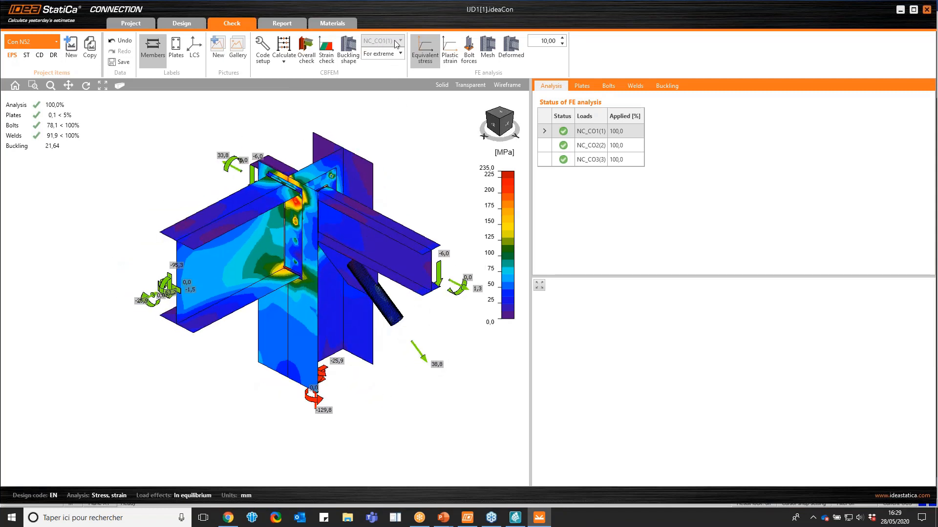
pyautogui.click(496, 53)
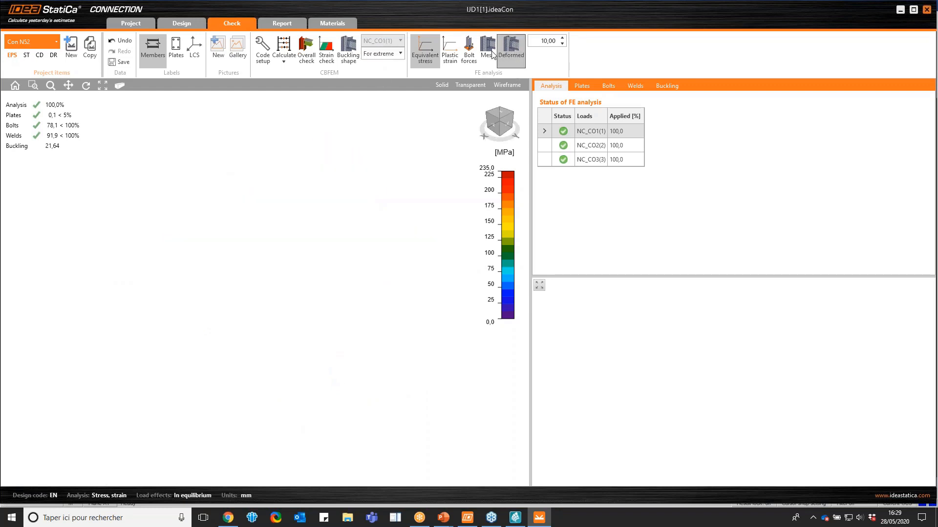
pyautogui.click(494, 58)
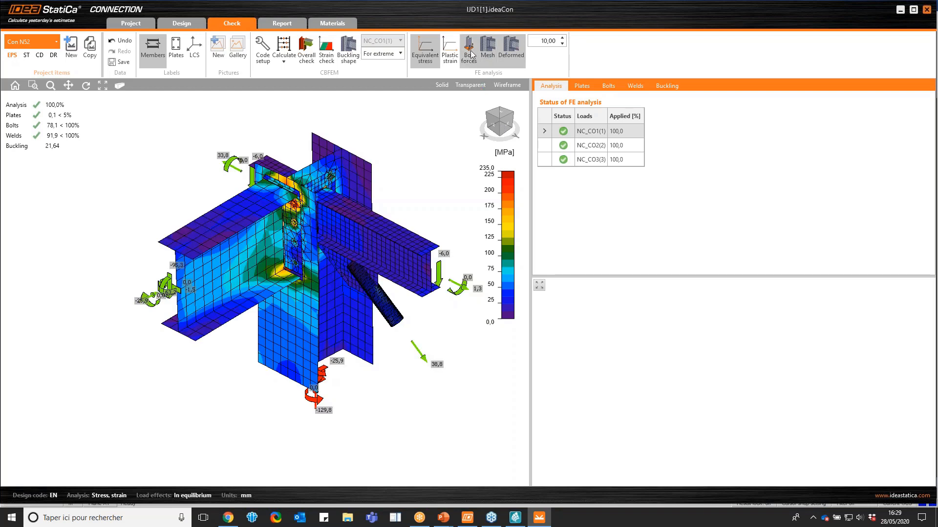
pyautogui.click(510, 127)
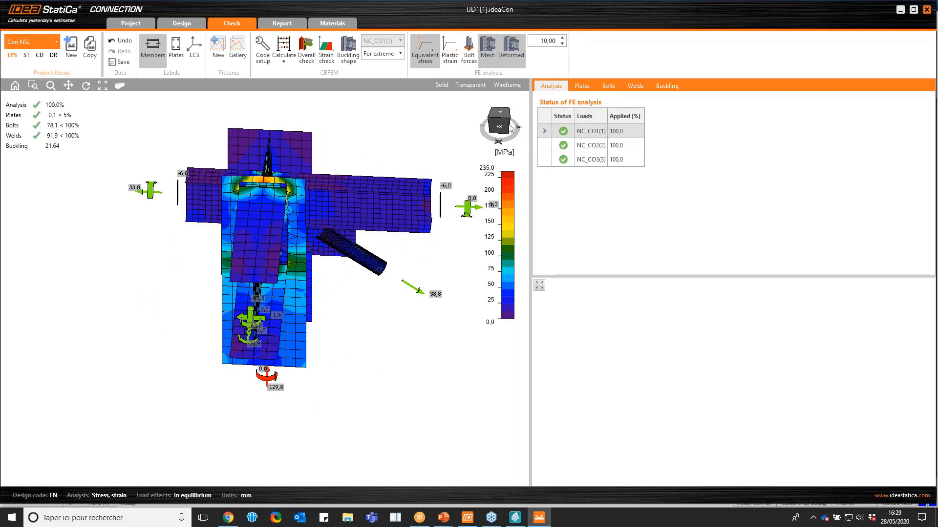
pyautogui.moveTo(510, 128); pyautogui.dragTo(525, 127)
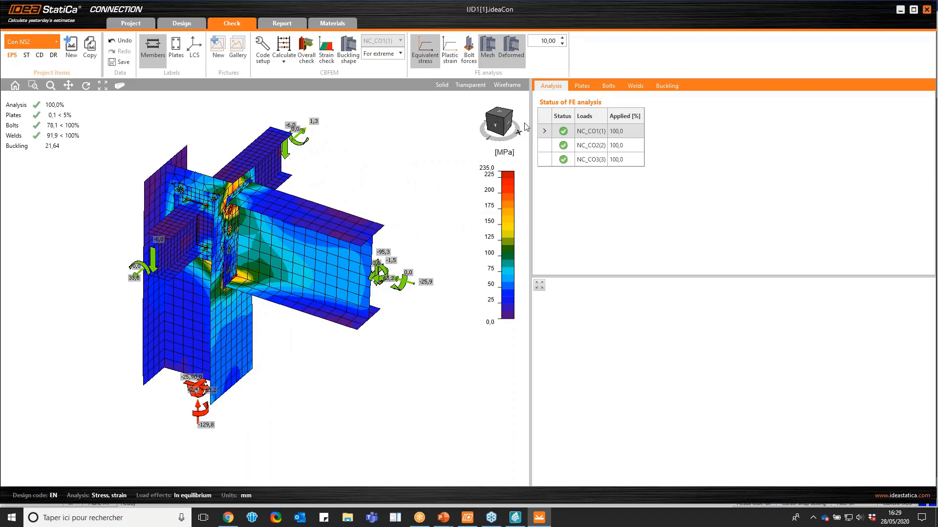
# Set the deformation scale to 20 and examine the deformed joint in isometric and in the -Y side view
pyautogui.click(563, 39)
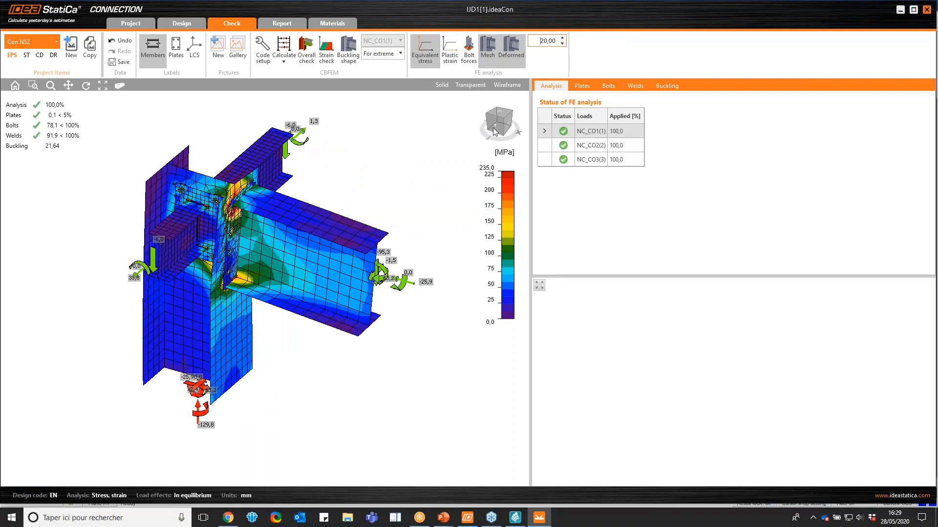
pyautogui.moveTo(494, 131); pyautogui.dragTo(471, 128)
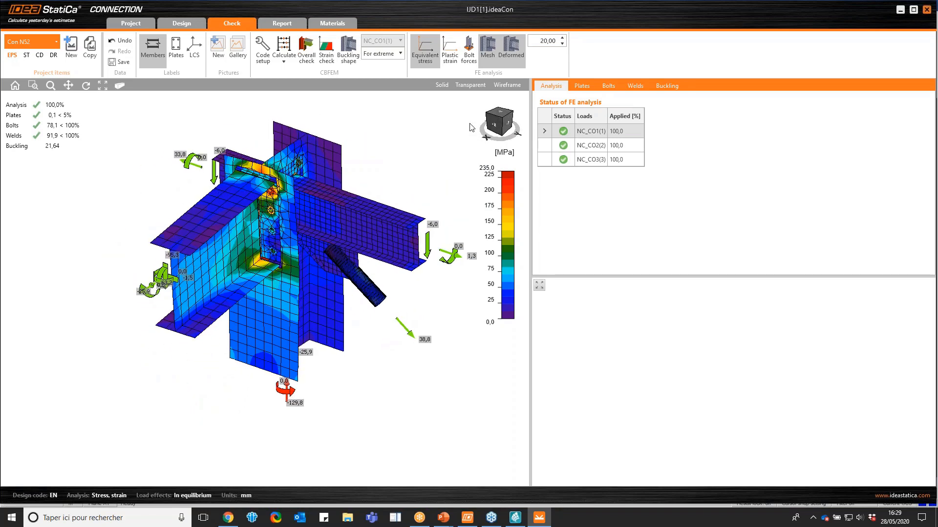
pyautogui.scroll(2, 305, 199)
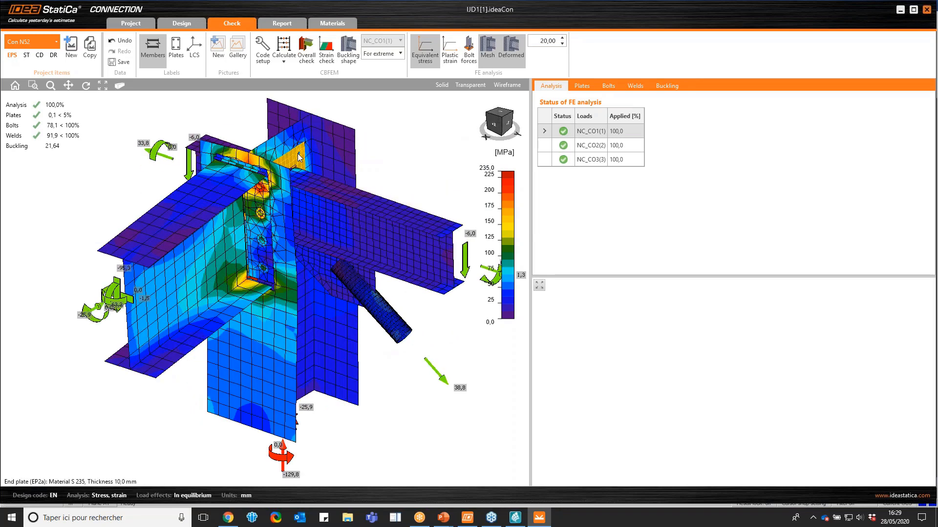
pyautogui.click(493, 126)
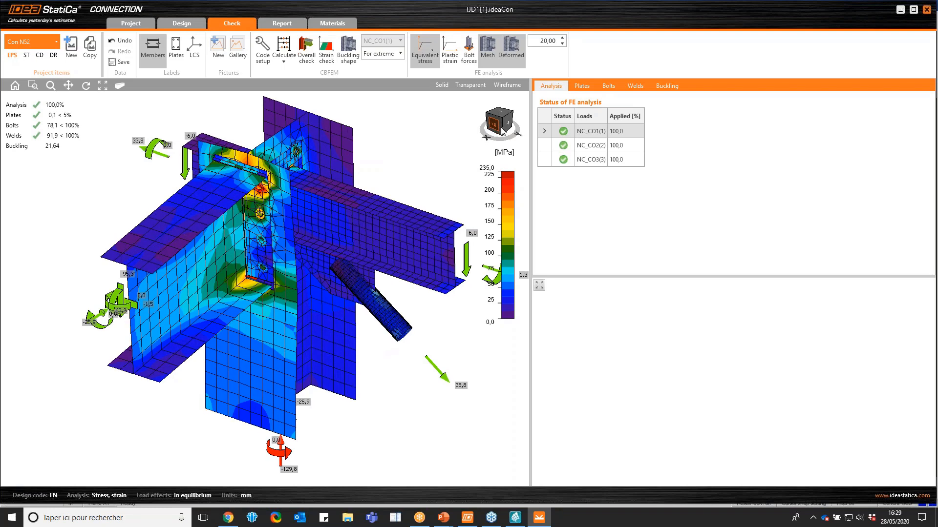
pyautogui.click(493, 126)
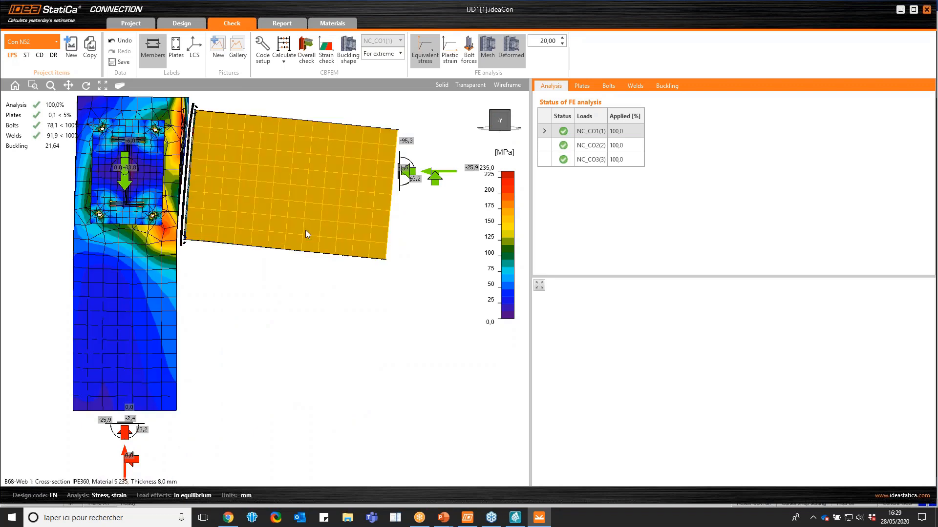
# Review the local buckling factors and display the buckling shape 1 of NC_CO1(1) from both sides of the joint
pyautogui.click(666, 88)
pyautogui.click(629, 131)
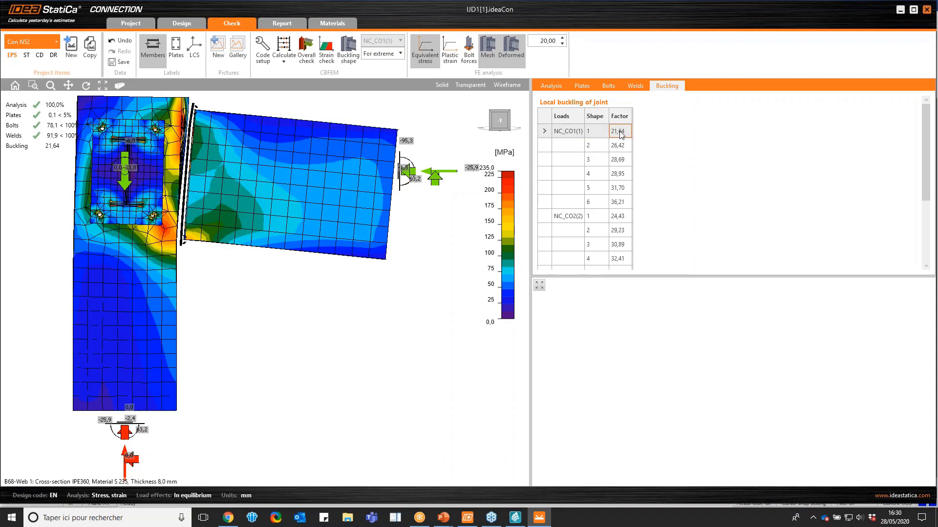
pyautogui.click(348, 49)
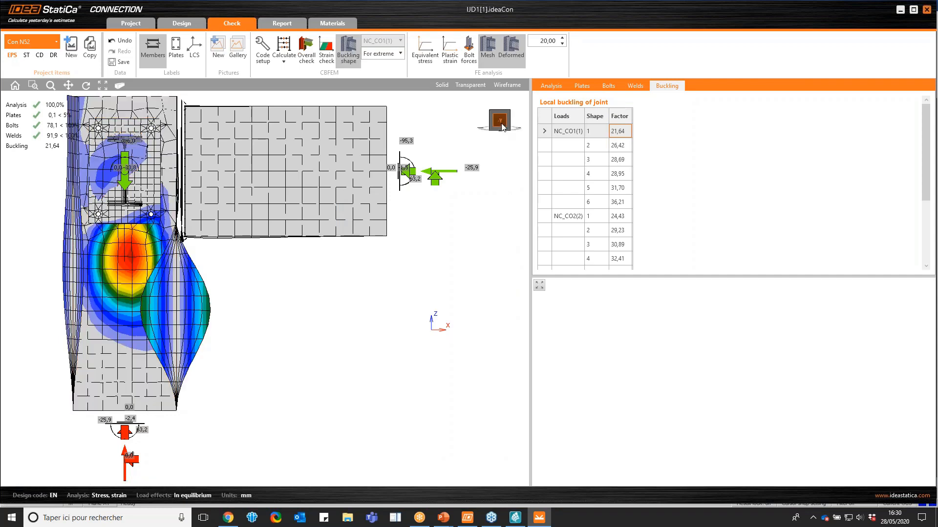
pyautogui.moveTo(497, 129); pyautogui.dragTo(462, 142)
pyautogui.scroll(2, 319, 166)
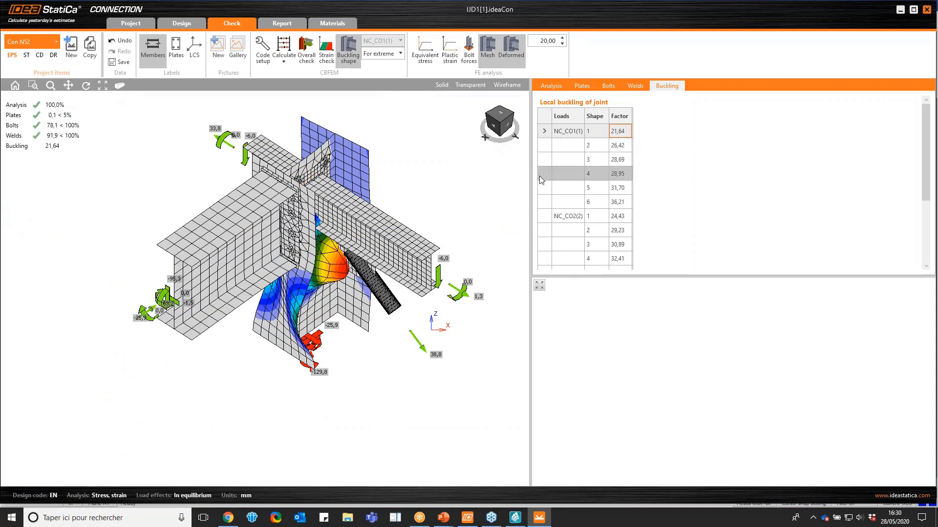
pyautogui.moveTo(496, 128); pyautogui.dragTo(520, 126)
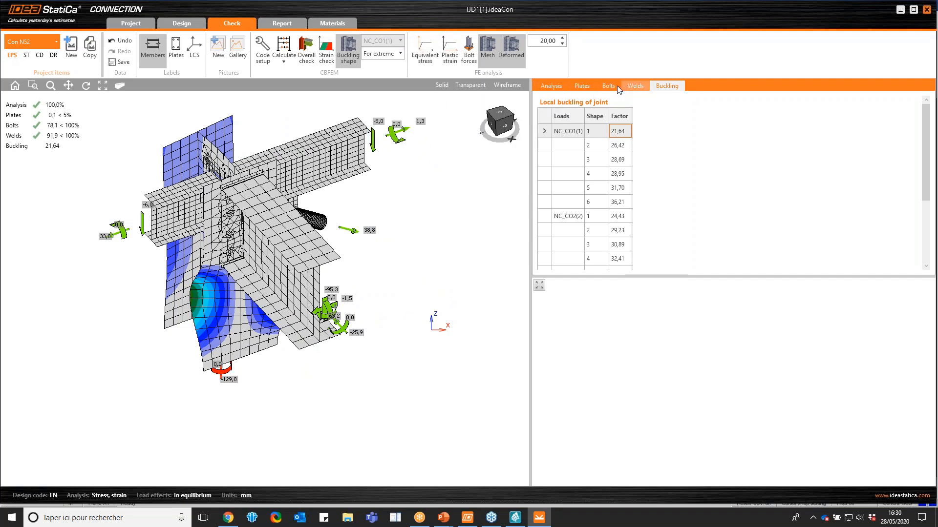
# Review the weld checks with equivalent stress displayed and inspect the EP1 end plate weld at beam flange B68-bfl 1 up close
pyautogui.click(625, 87)
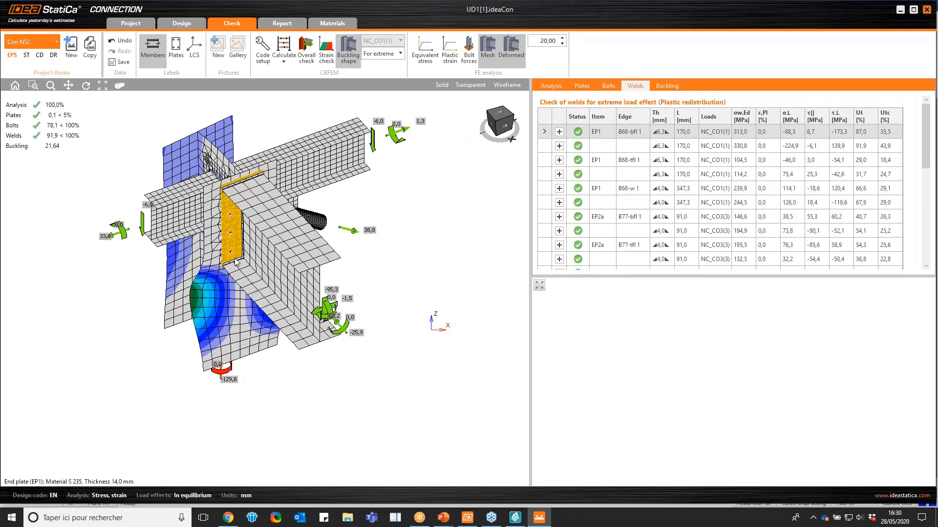
pyautogui.click(425, 49)
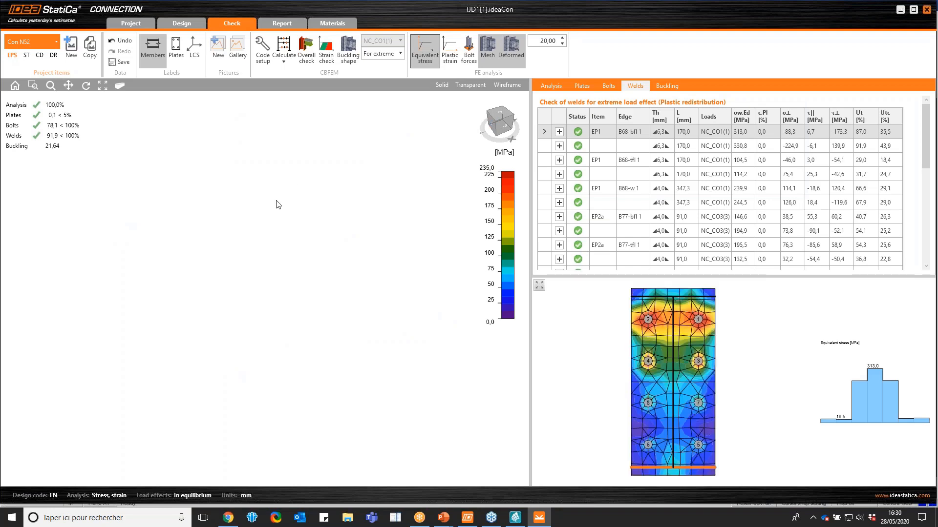
pyautogui.click(494, 125)
pyautogui.scroll(5, 238, 273)
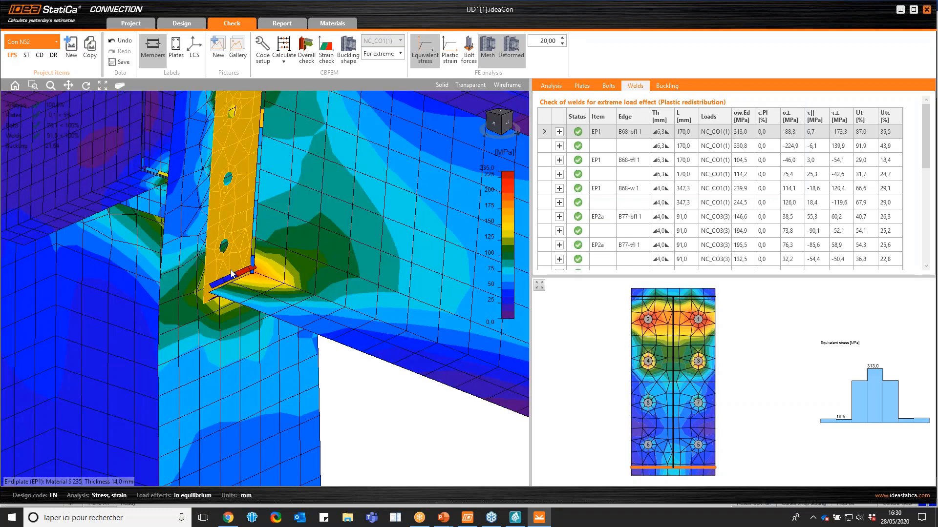
pyautogui.scroll(-3, 239, 273)
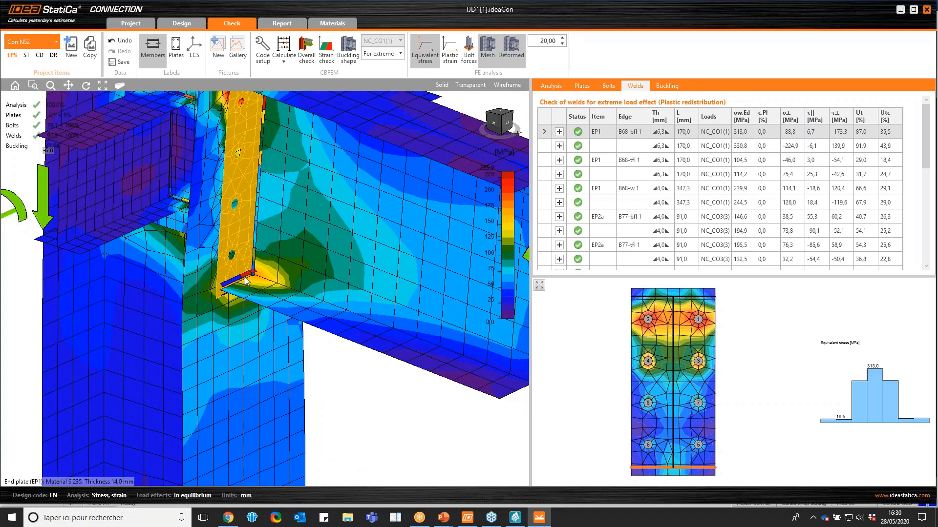
pyautogui.scroll(-3, 244, 277)
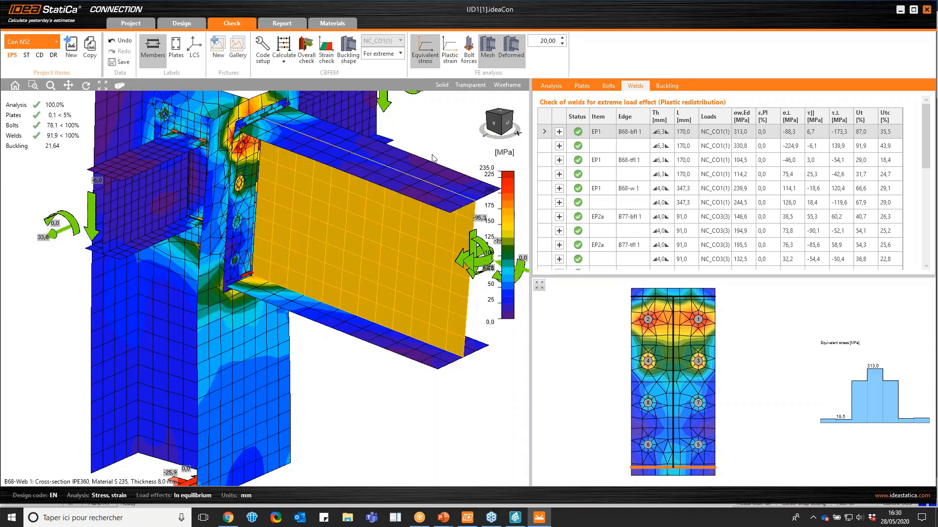
# Display the bolt forces and read through the detailed check formulas of bolt B1
pyautogui.click(465, 60)
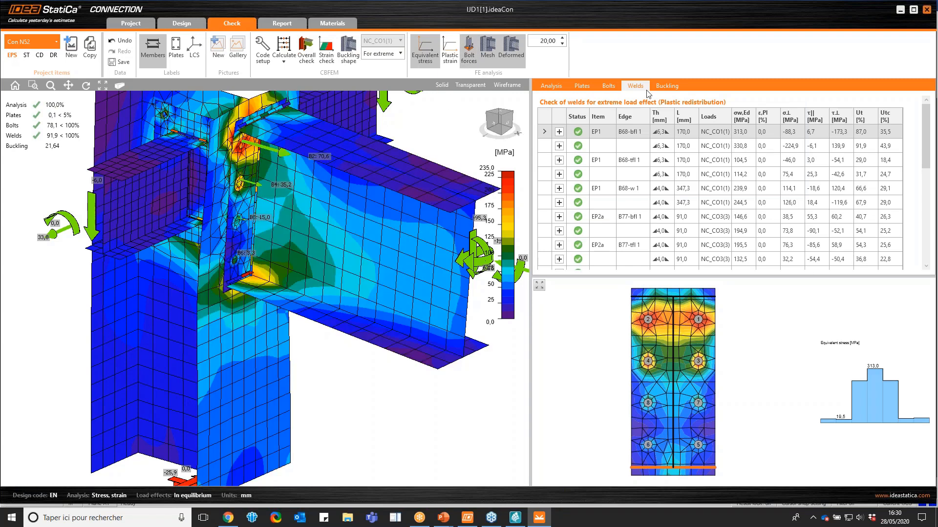
pyautogui.click(607, 86)
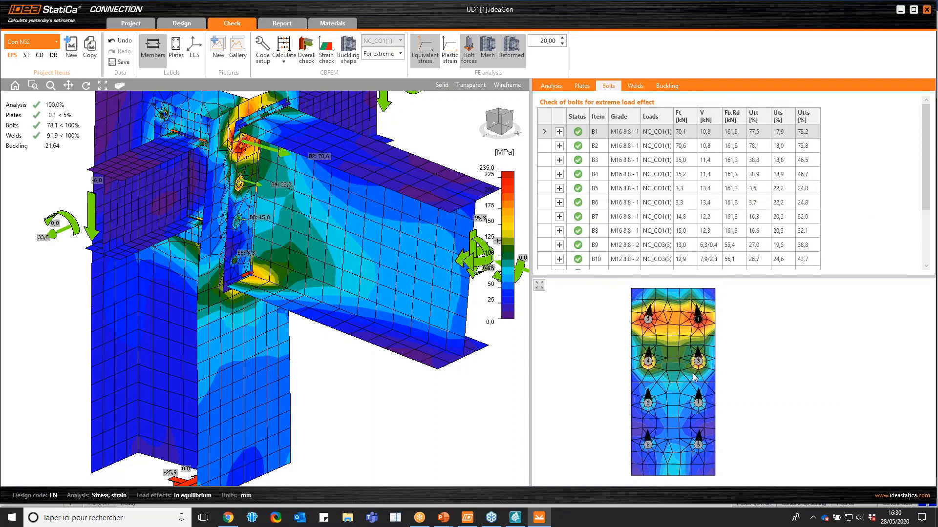
pyautogui.click(560, 132)
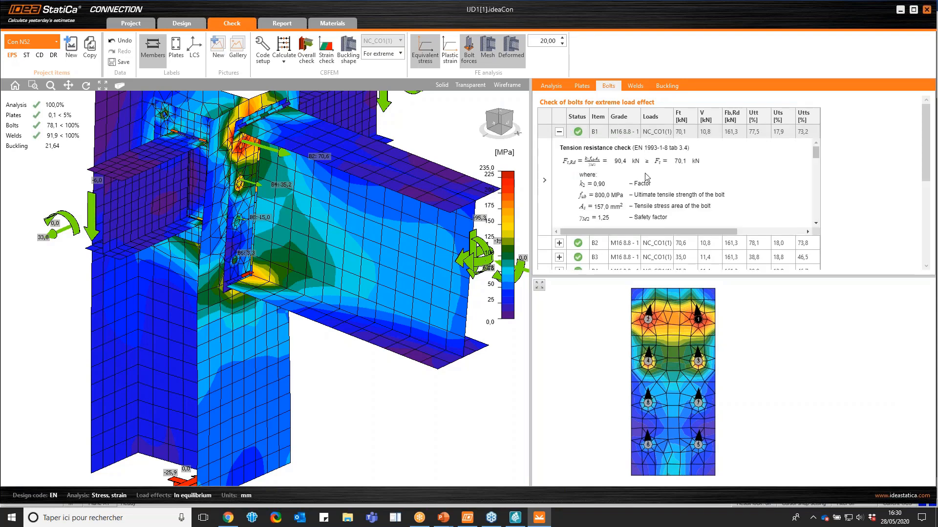
pyautogui.scroll(-3, 760, 186)
pyautogui.scroll(-3, 760, 185)
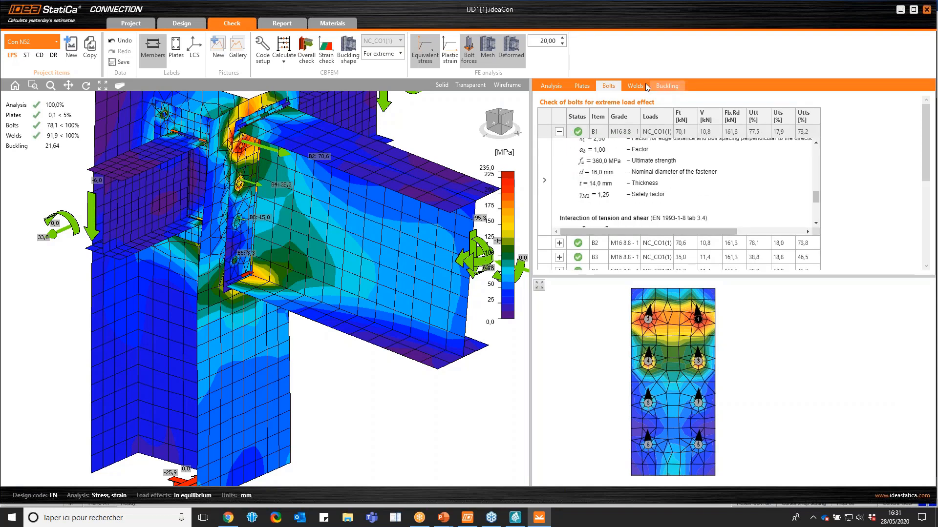
# Read the detailed resistance check of the EP1 weld on edge B68-bfl 1 and look over the whole stressed joint
pyautogui.click(638, 86)
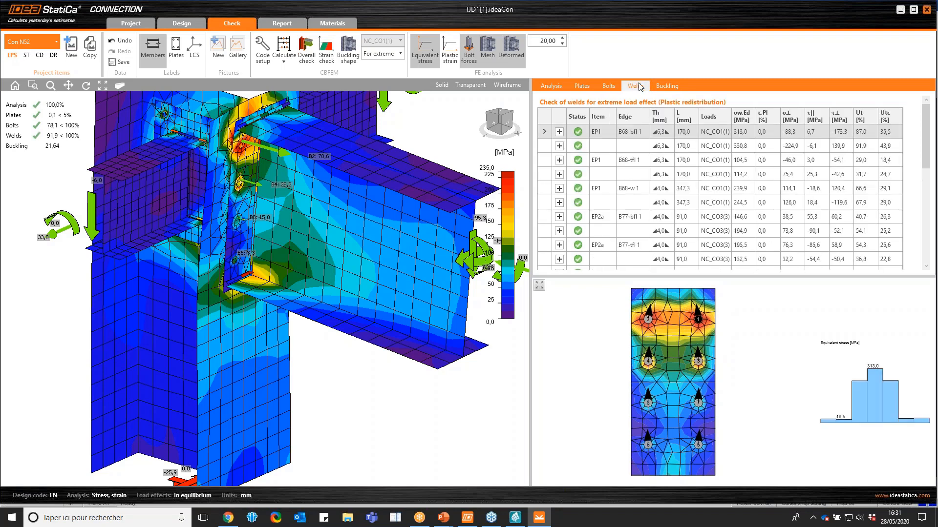
pyautogui.click(664, 132)
pyautogui.scroll(-3, 681, 163)
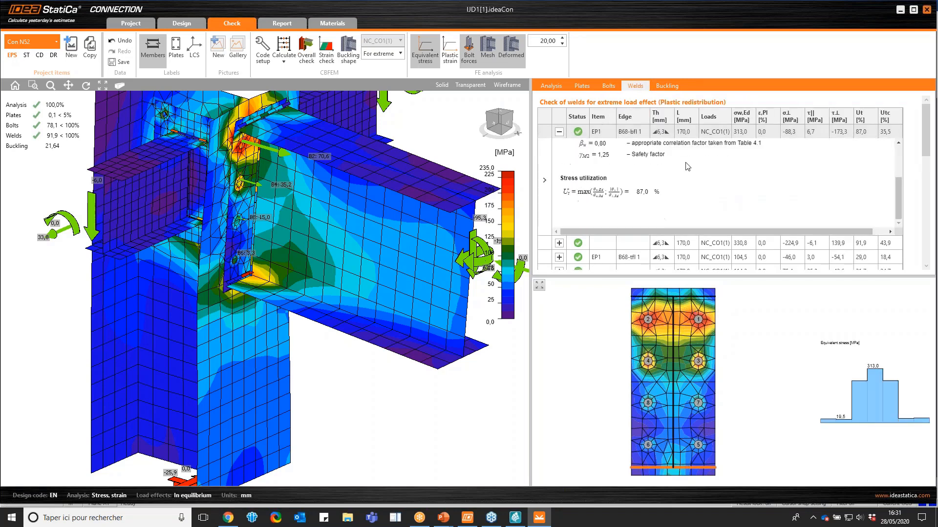
pyautogui.scroll(3, 681, 162)
pyautogui.scroll(-3, 323, 303)
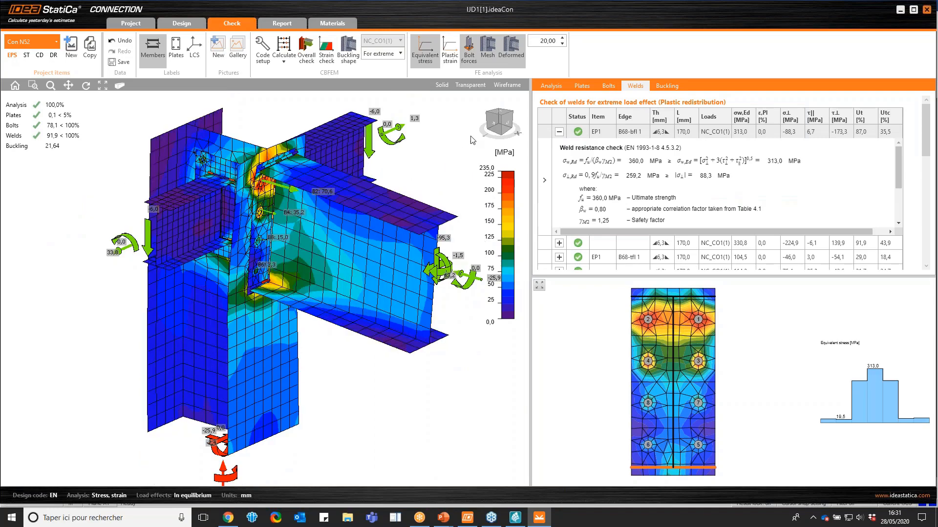
pyautogui.moveTo(494, 117); pyautogui.dragTo(465, 127)
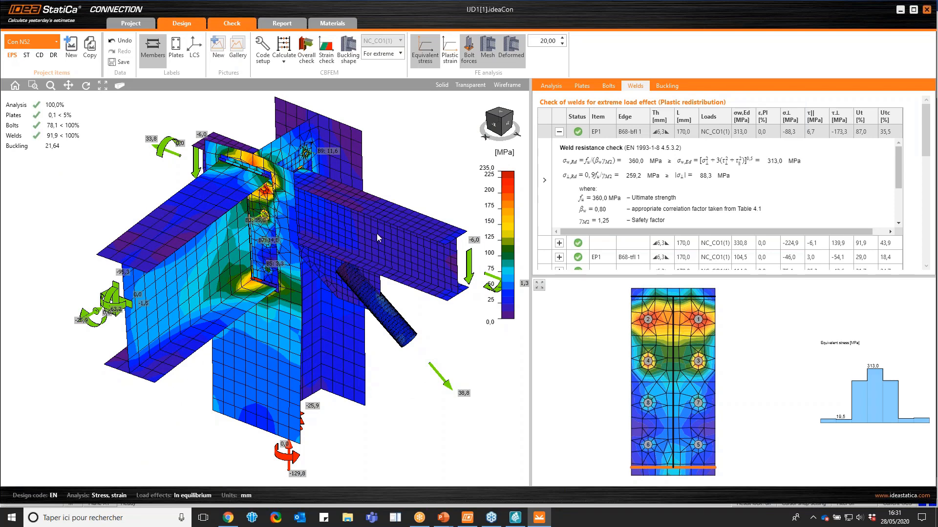
# Reactivate the stiffener operation STIFF1 in the joint design and set its position to Upper
pyautogui.click(511, 286)
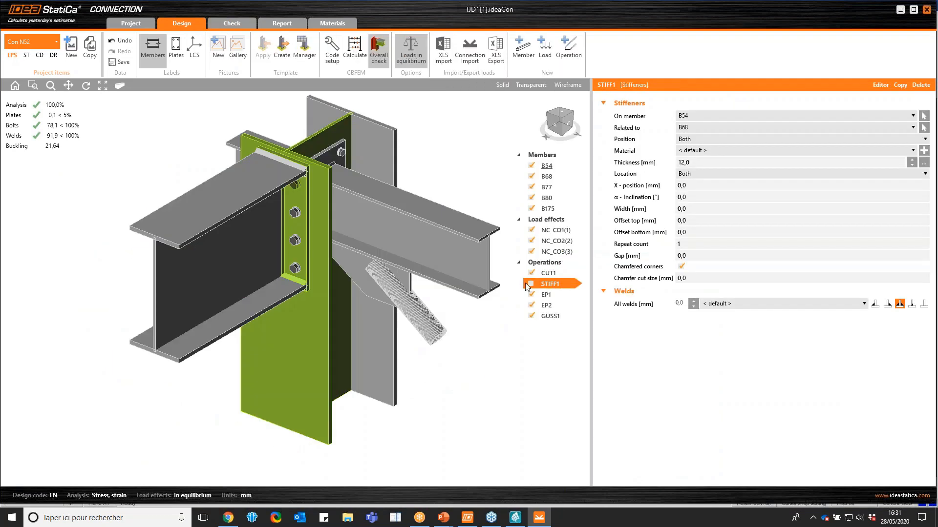
pyautogui.click(531, 283)
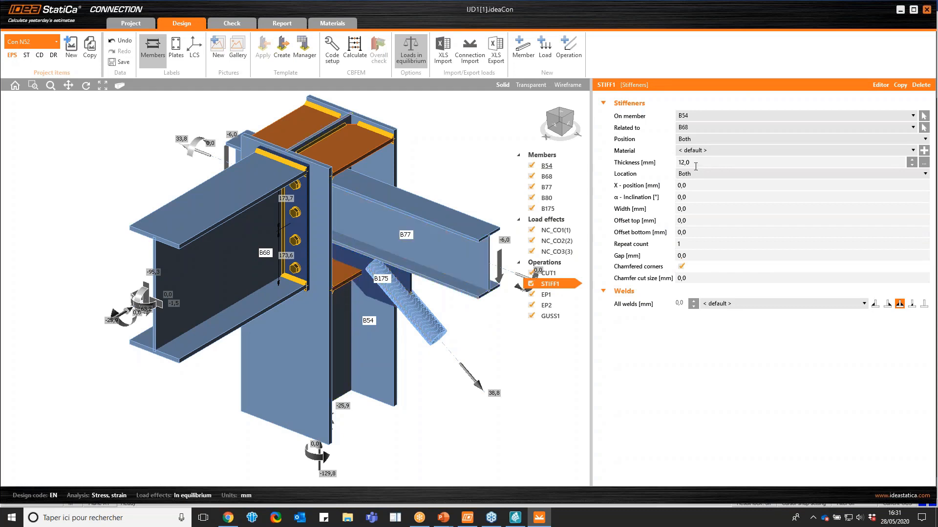
pyautogui.click(695, 141)
pyautogui.click(693, 151)
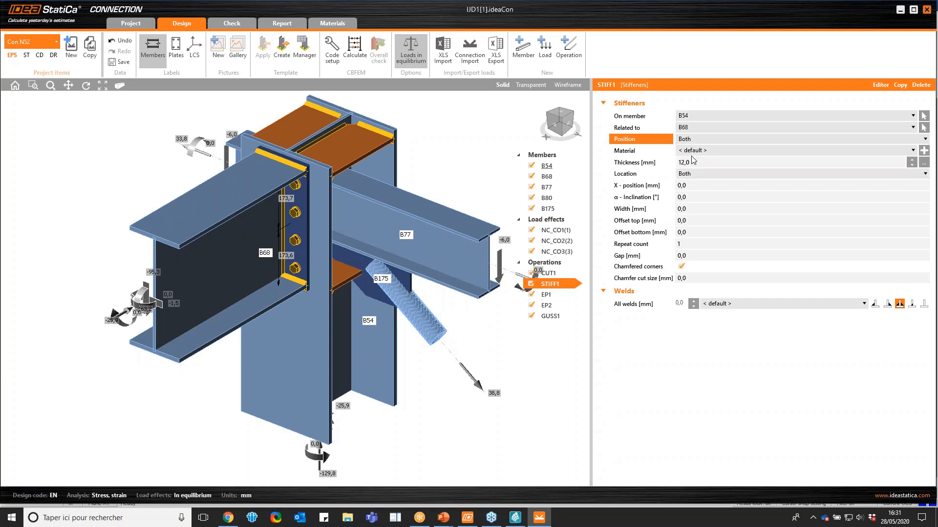
# Copy the stiffener operation STIFF1 and set the copy's position to Lower
pyautogui.click(900, 86)
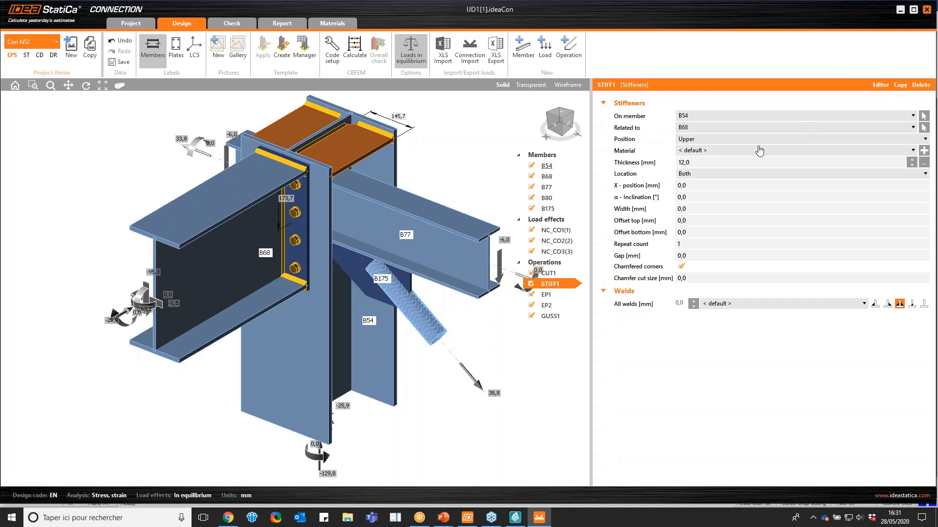
pyautogui.click(697, 142)
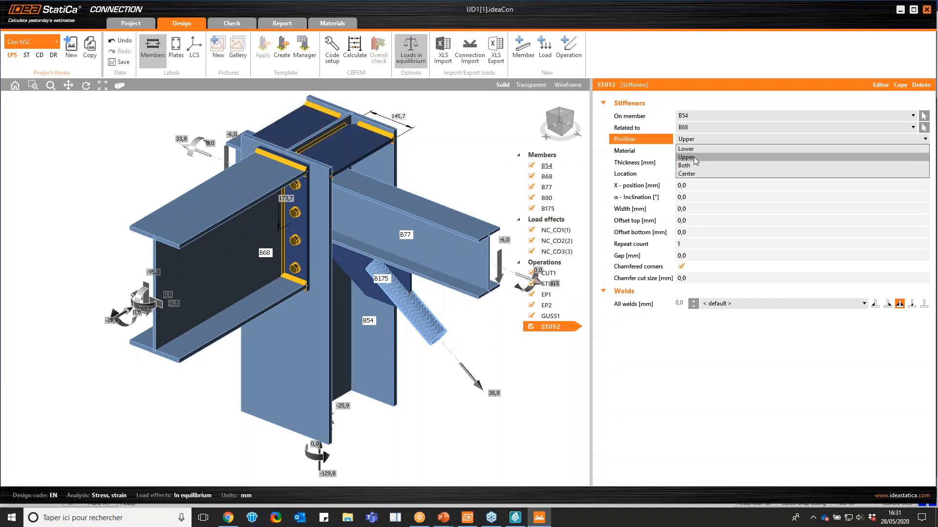
pyautogui.click(694, 149)
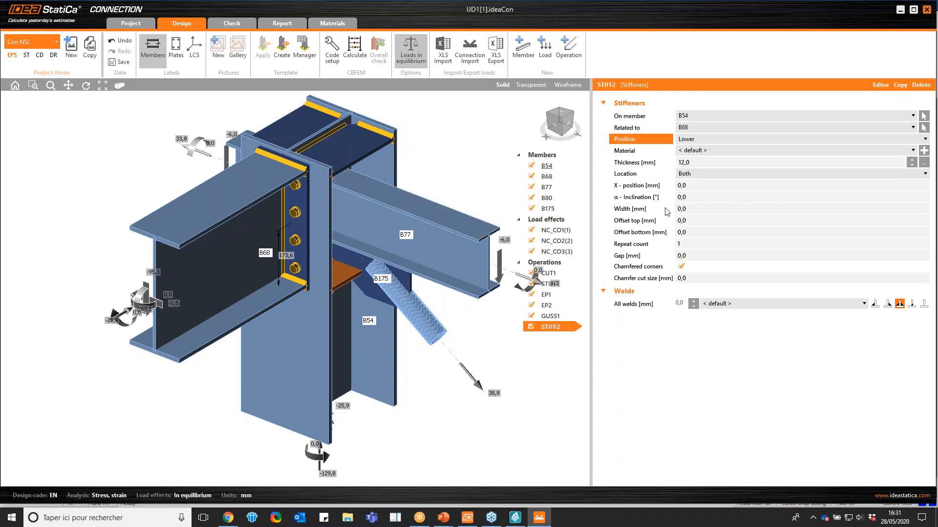
# Set the top offset of the lower stiffener STIFF2 to 200 mm and check its new position in the joint
pyautogui.click(693, 220)
pyautogui.write('200')
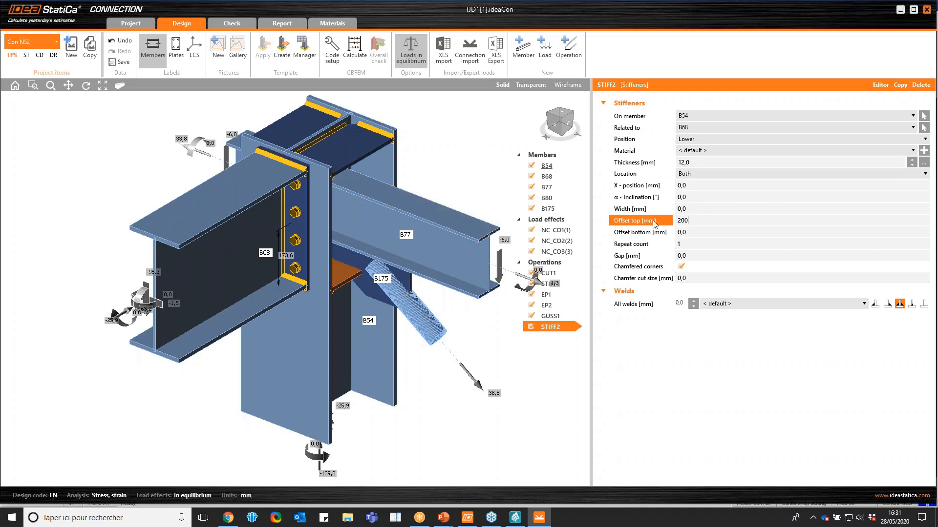
pyautogui.press('Tab')
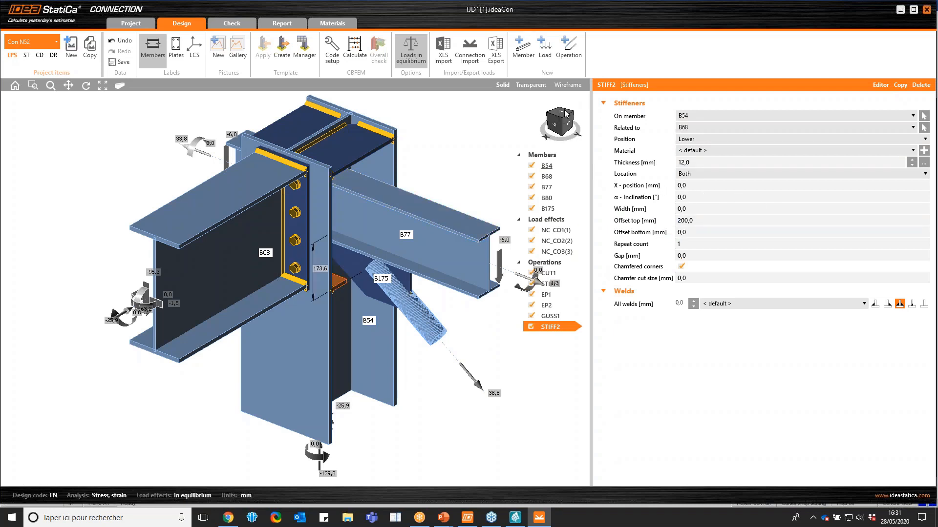
pyautogui.moveTo(562, 115); pyautogui.dragTo(552, 119)
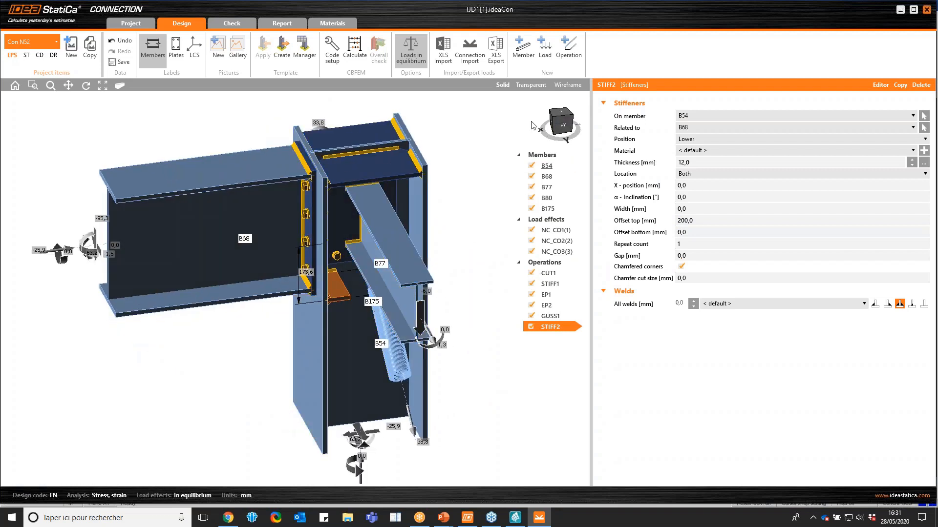
pyautogui.click(563, 126)
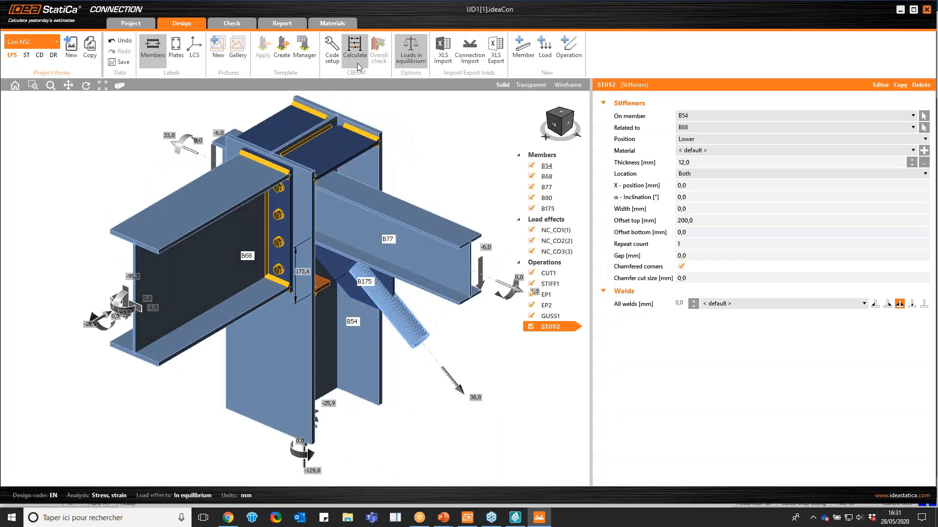
# Deactivate load effects NC_CO3 and NC_CO2 and calculate the joint with NC_CO1 only
pyautogui.click(531, 252)
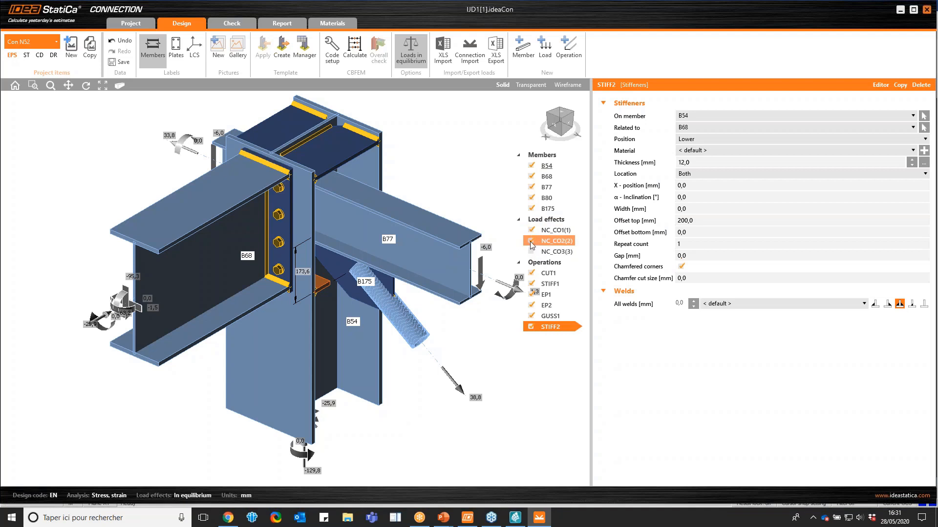
pyautogui.click(530, 242)
pyautogui.click(355, 51)
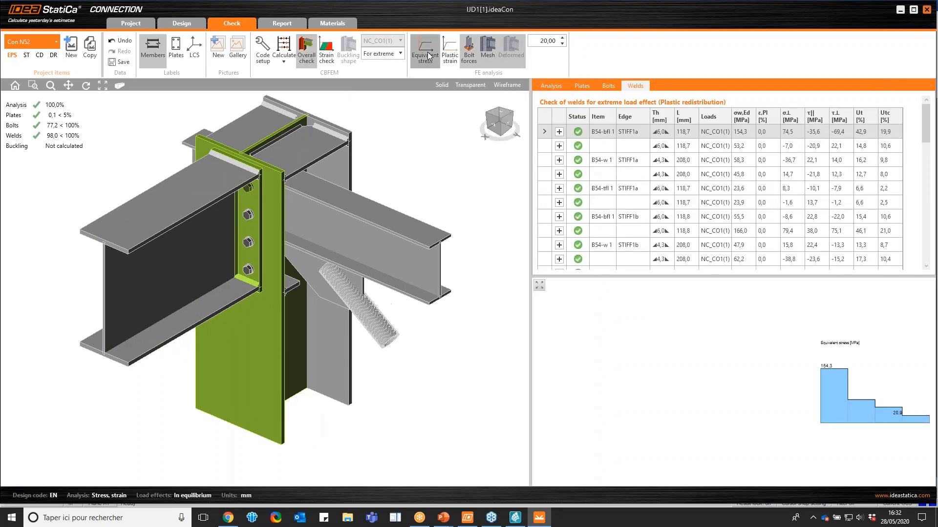
# Display the equivalent stresses on the deformed joint, set the deformation scale to 10, and save the connection project
pyautogui.click(427, 56)
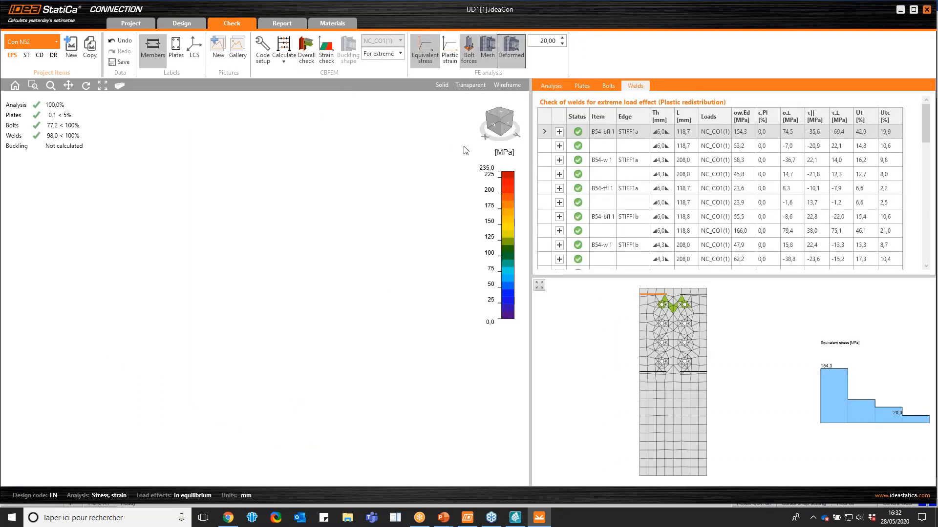
pyautogui.click(508, 126)
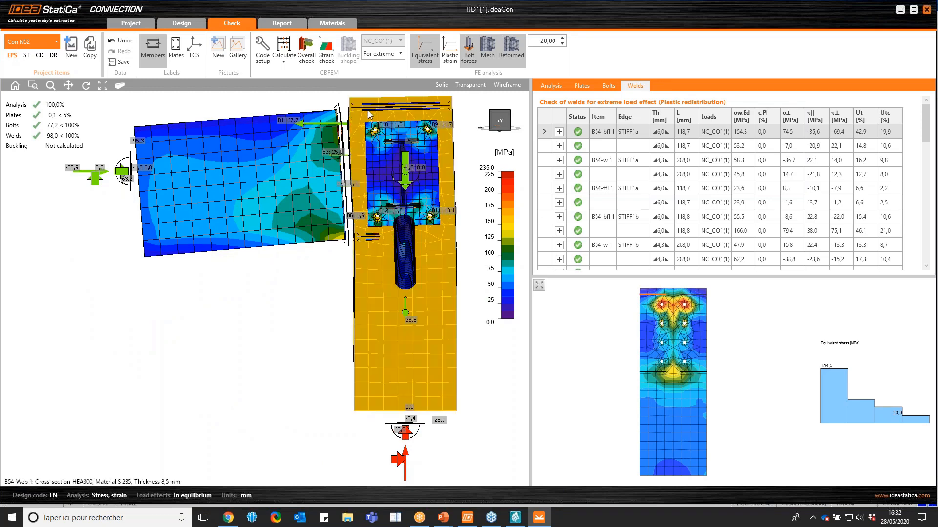
pyautogui.click(562, 44)
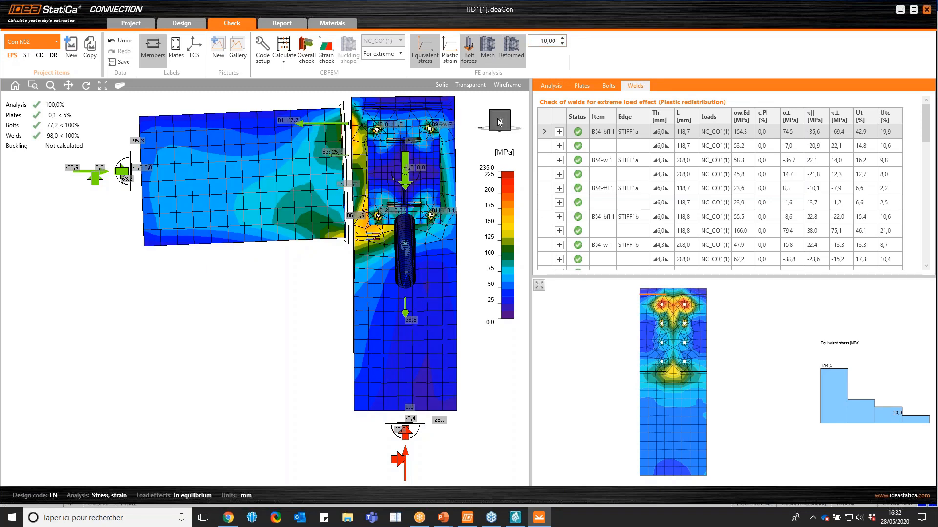
pyautogui.moveTo(501, 126); pyautogui.dragTo(517, 130)
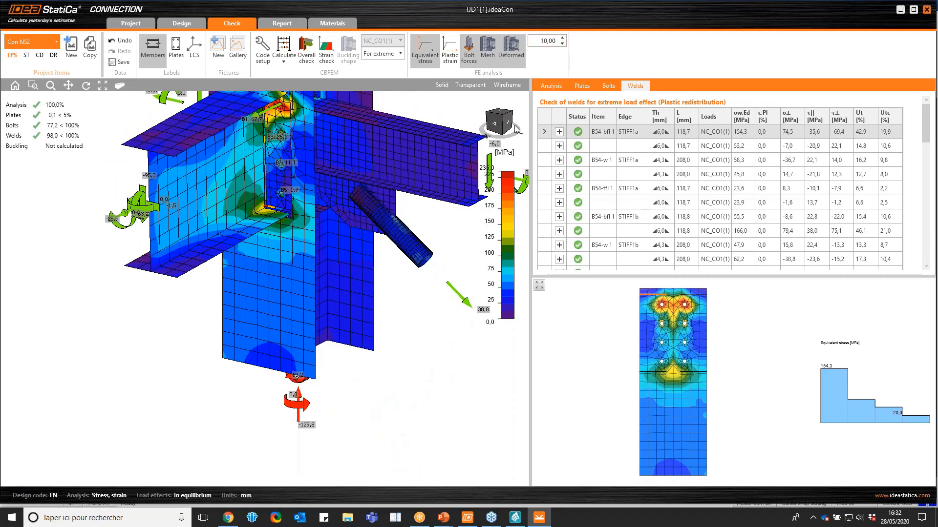
pyautogui.scroll(-4, 262, 280)
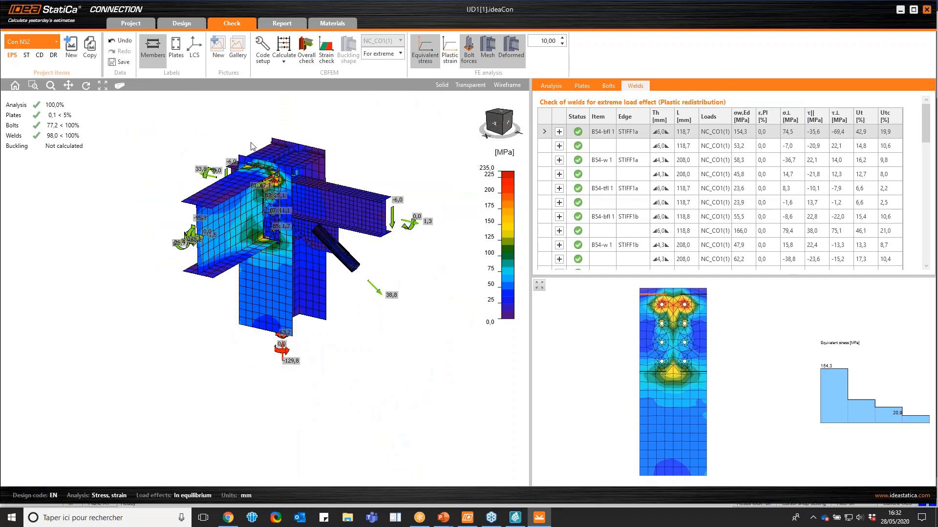
pyautogui.scroll(2, 252, 145)
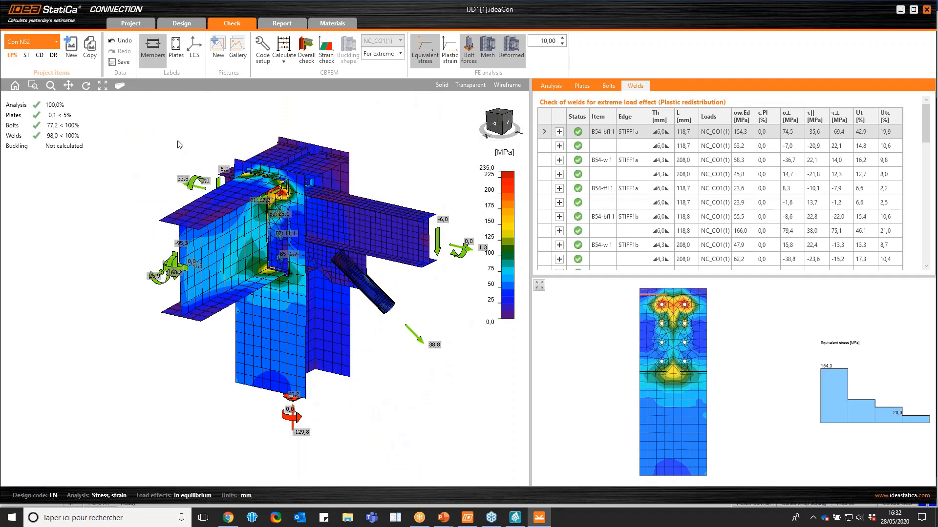
pyautogui.click(120, 62)
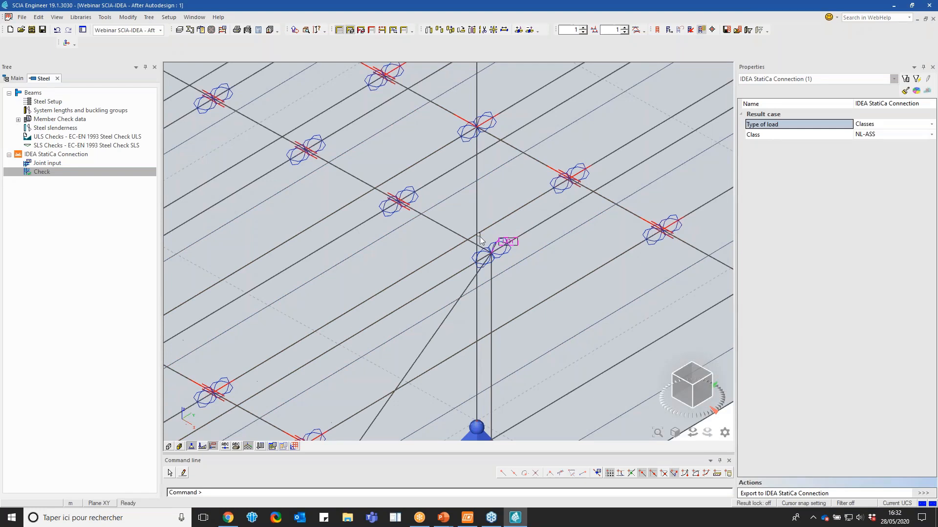
# Switch to SCIA Engineer and examine the load types and result classes available for the connection export
pyautogui.click(894, 124)
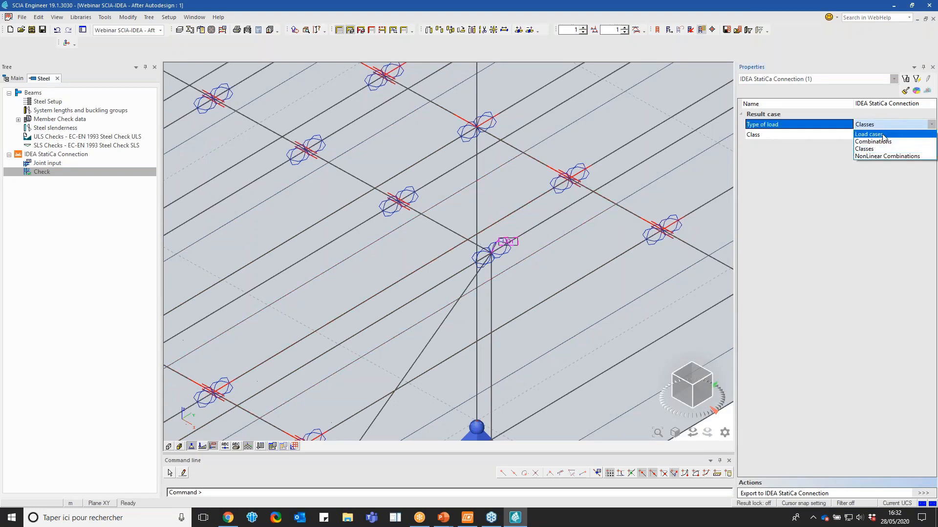
pyautogui.click(879, 148)
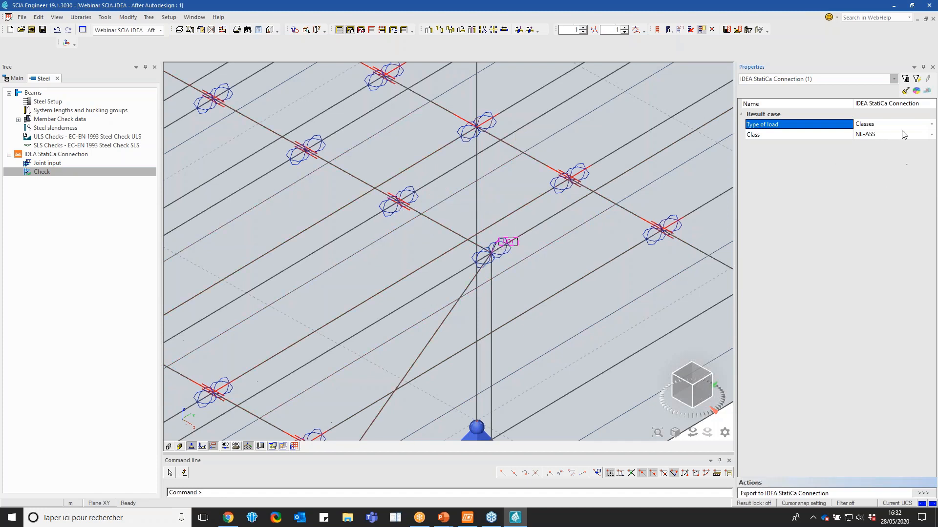
pyautogui.click(875, 137)
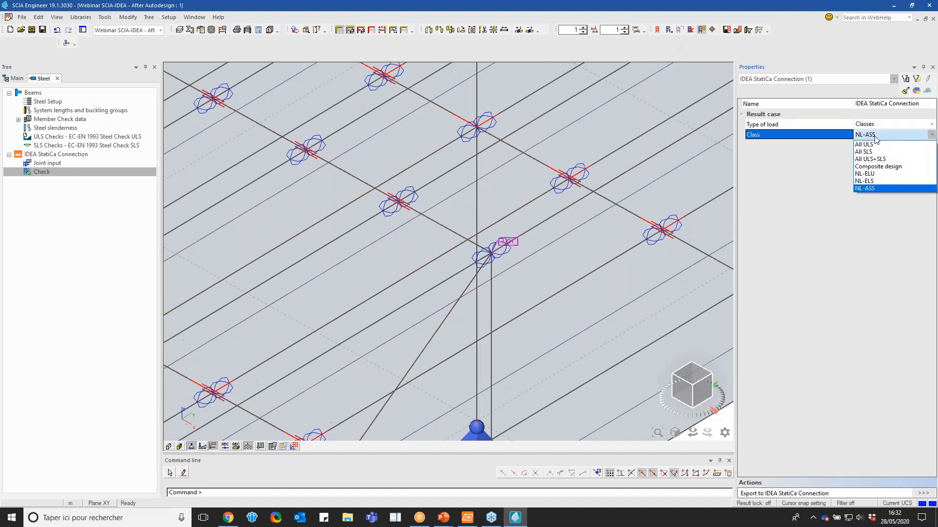
pyautogui.click(875, 138)
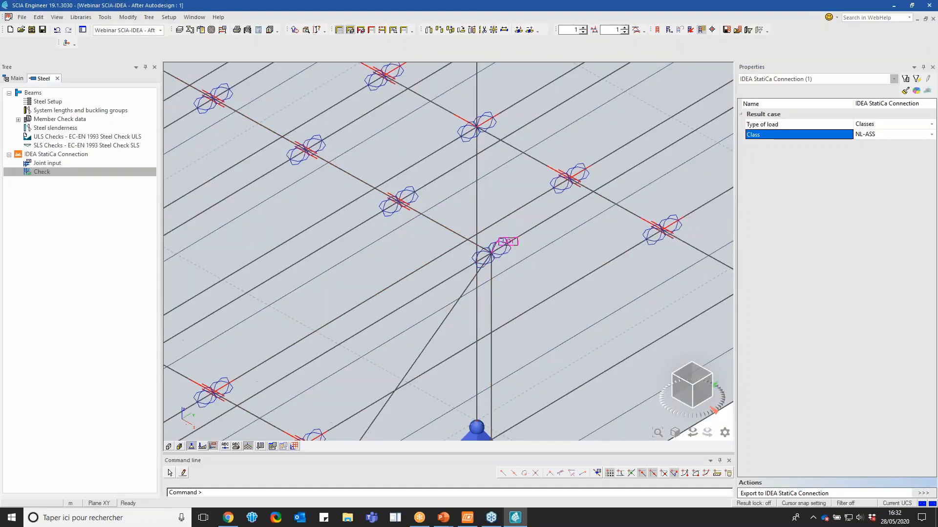
# Set the result class to NL-ELU and export joint IJD1 to IDEA StatiCa Connection again
pyautogui.click(819, 493)
pyautogui.click(874, 145)
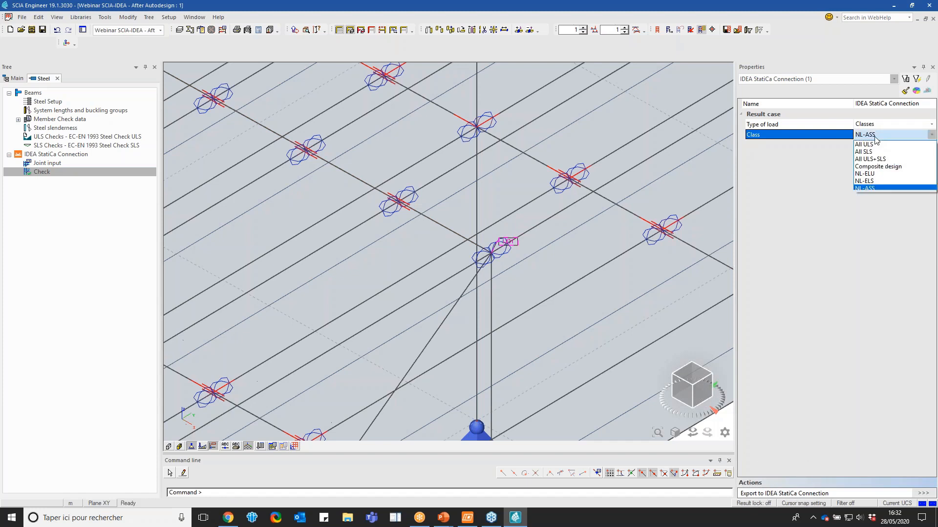
pyautogui.click(875, 190)
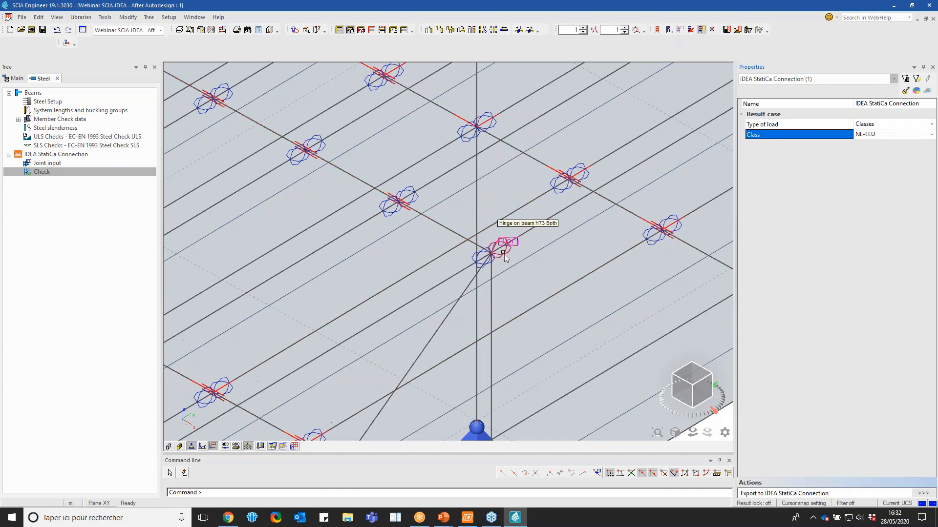
pyautogui.click(925, 493)
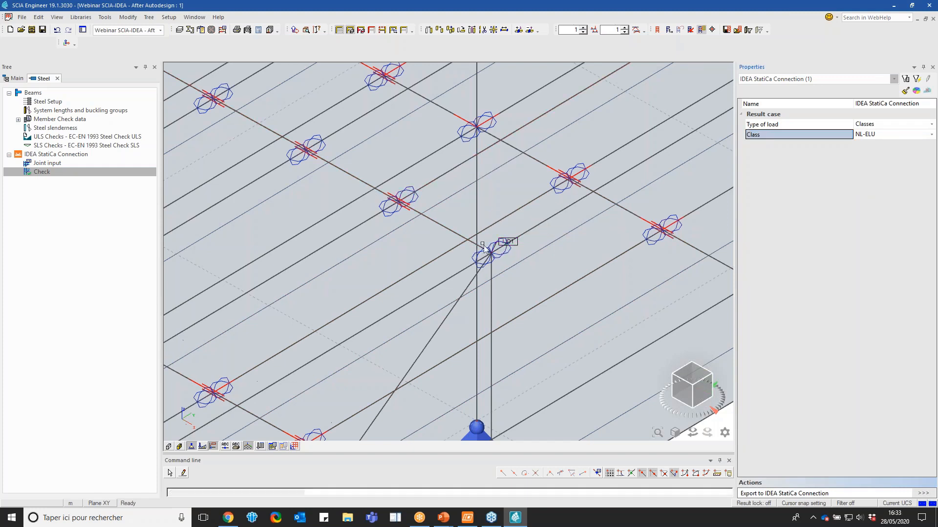
pyautogui.click(515, 247)
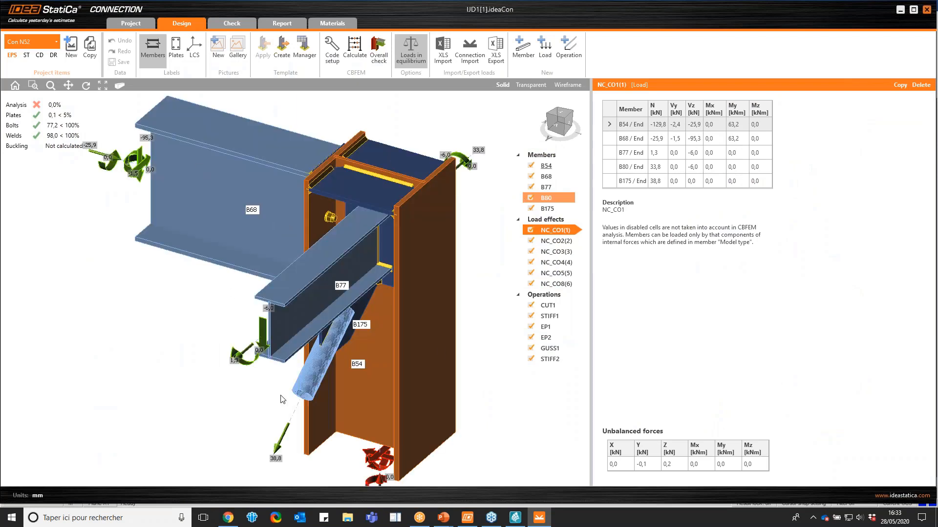
# Look over the re-exported joint and its load effects, view the project information, and close the connection project
pyautogui.moveTo(556, 125); pyautogui.dragTo(580, 139)
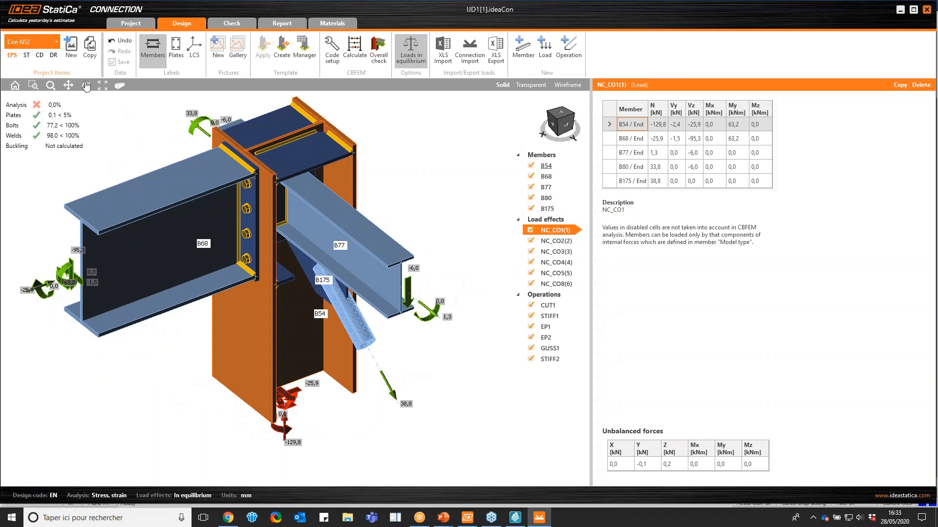
pyautogui.click(126, 24)
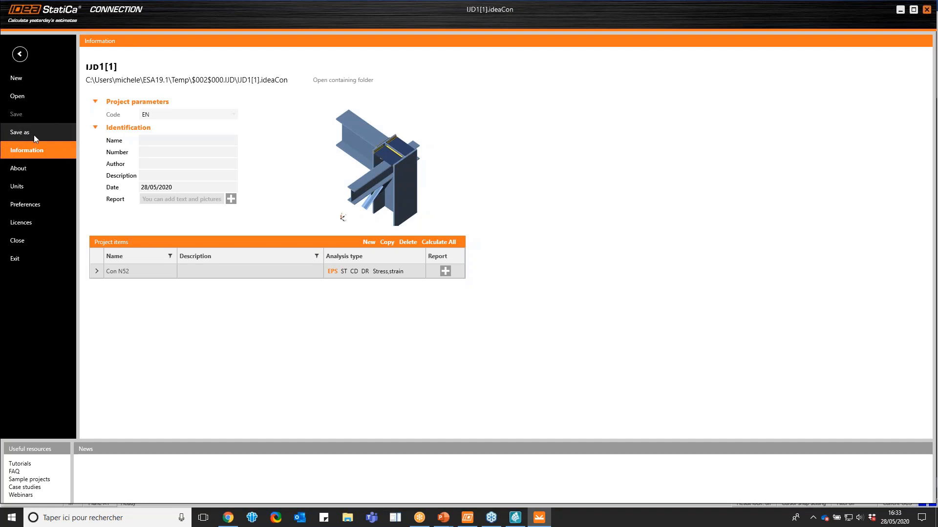
pyautogui.click(21, 58)
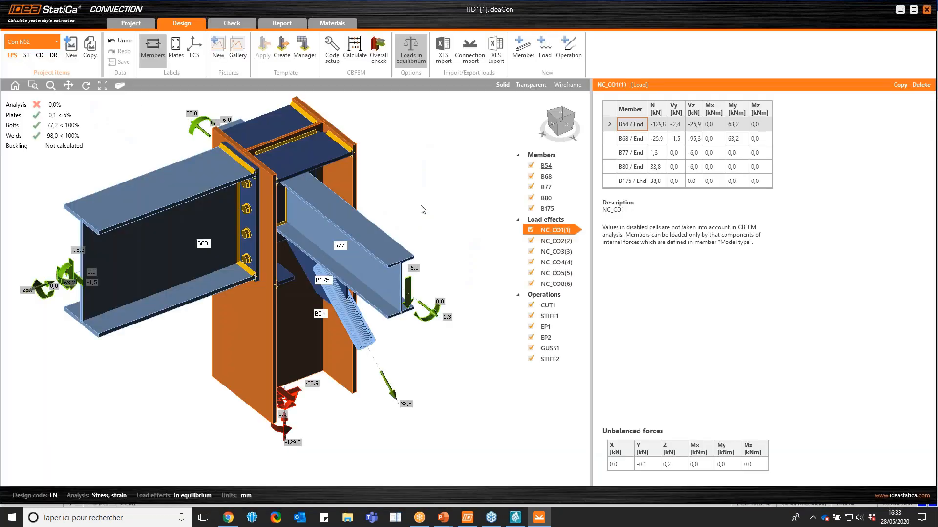
pyautogui.click(926, 9)
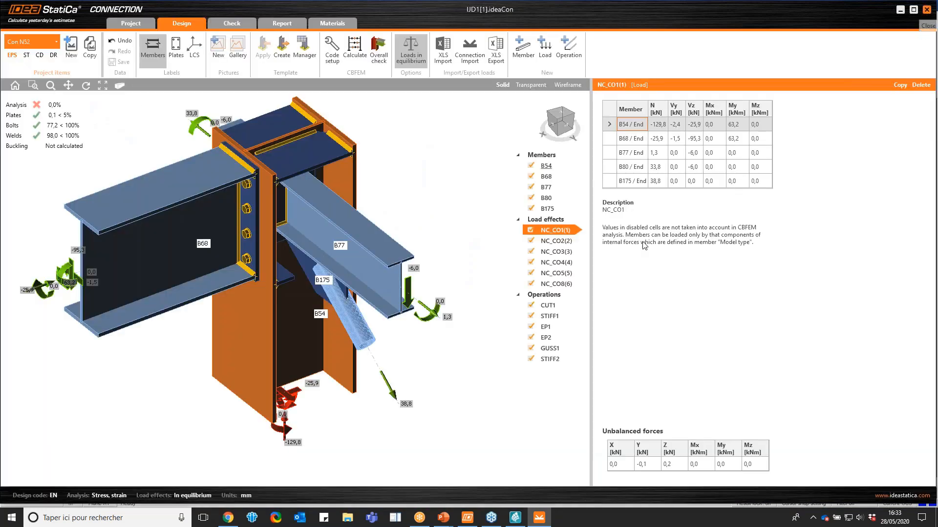
# Examine joint IJD1, its connected beam and diagonal brace, and its place in the overall structure, and clear the member selection
pyautogui.scroll(-5, 521, 253)
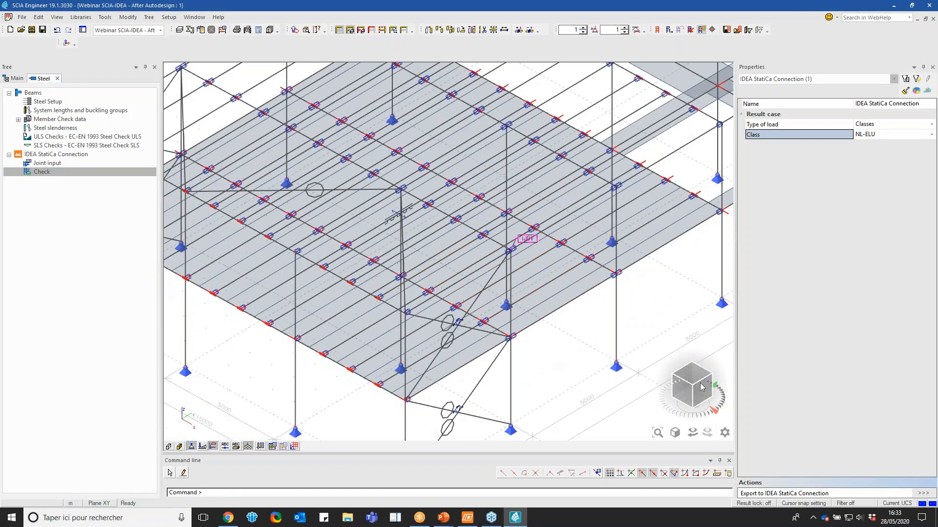
pyautogui.moveTo(701, 384)
pyautogui.mouseDown()
pyautogui.moveTo(661, 384)
pyautogui.moveTo(695, 382)
pyautogui.mouseUp()
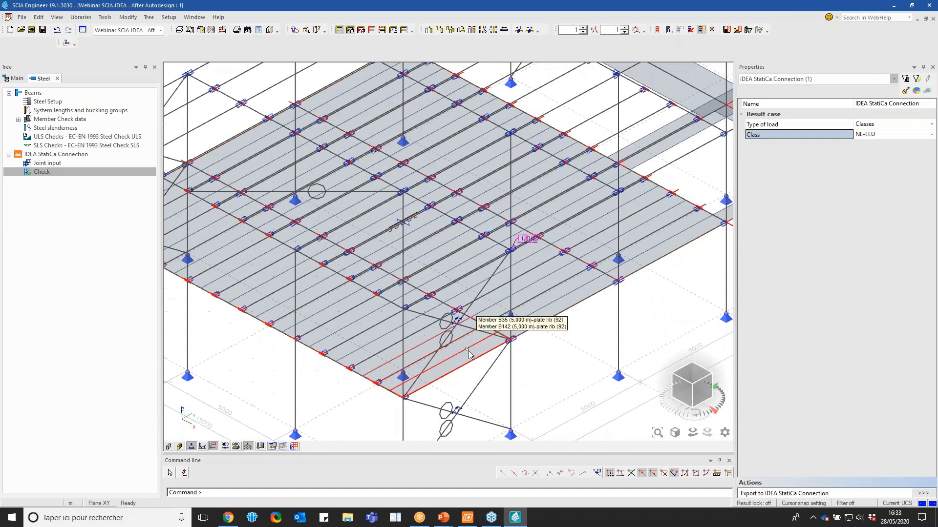
pyautogui.scroll(-3, 446, 318)
pyautogui.scroll(-3, 423, 264)
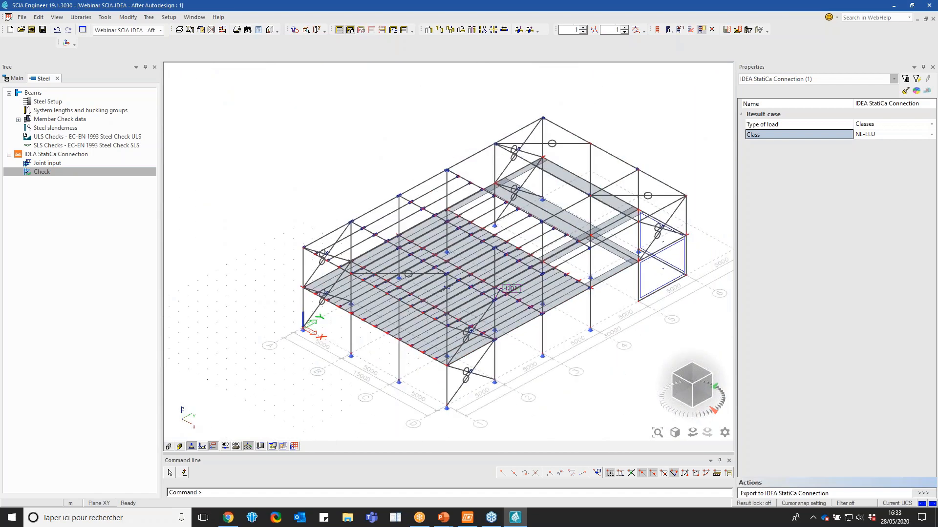
pyautogui.scroll(5, 493, 299)
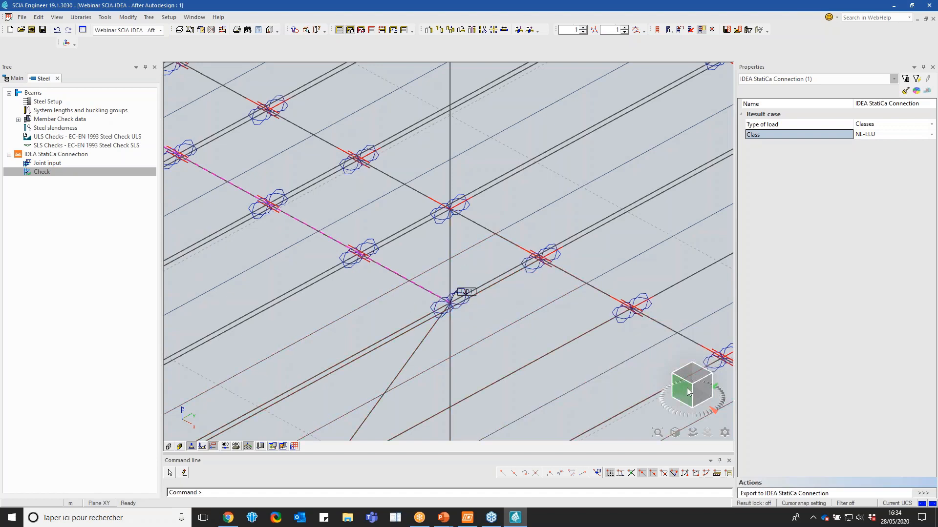
pyautogui.moveTo(688, 392); pyautogui.dragTo(659, 385)
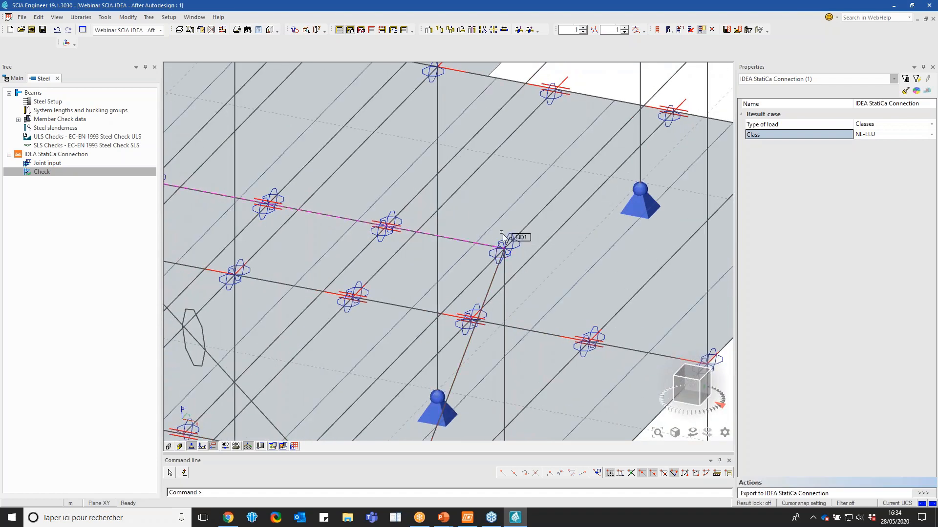
pyautogui.click(484, 278)
pyautogui.click(496, 269)
pyautogui.scroll(-8, 536, 255)
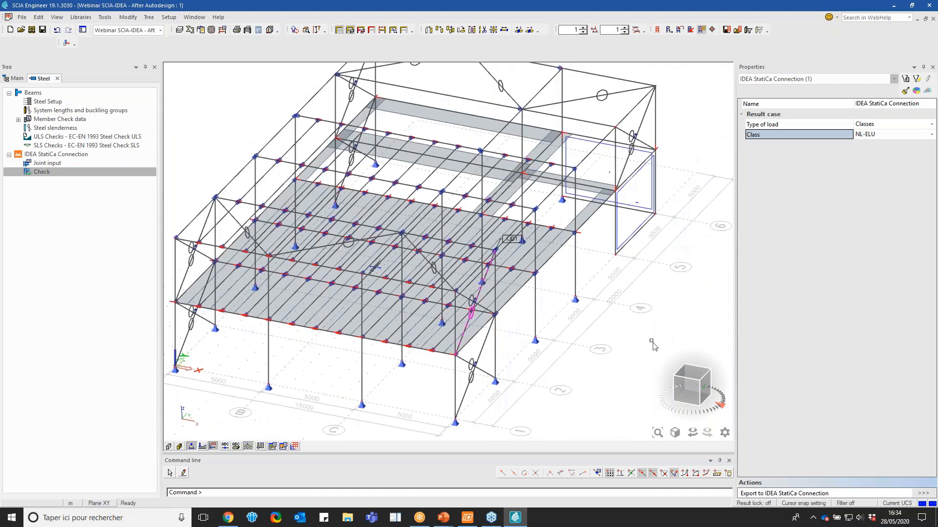
pyautogui.moveTo(686, 385); pyautogui.dragTo(675, 387)
pyautogui.press('Escape')
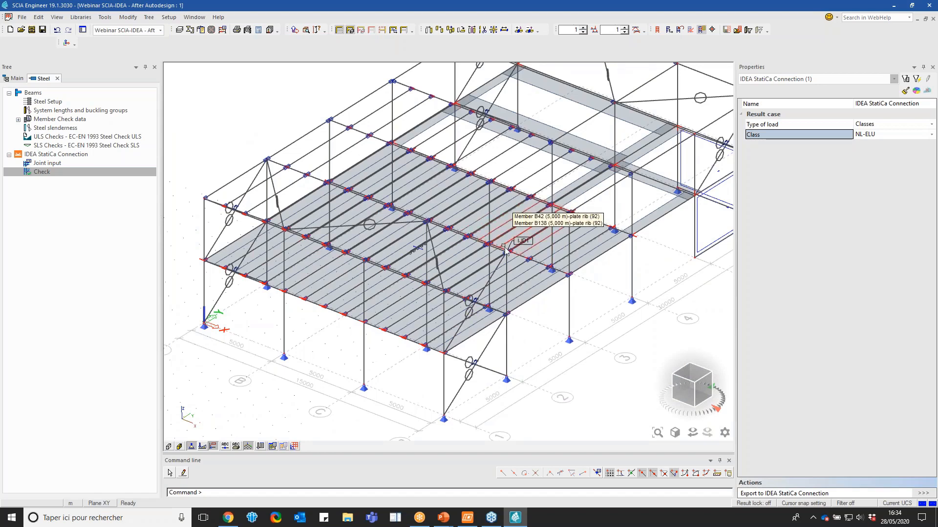
pyautogui.scroll(5, 507, 252)
pyautogui.scroll(-2, 507, 252)
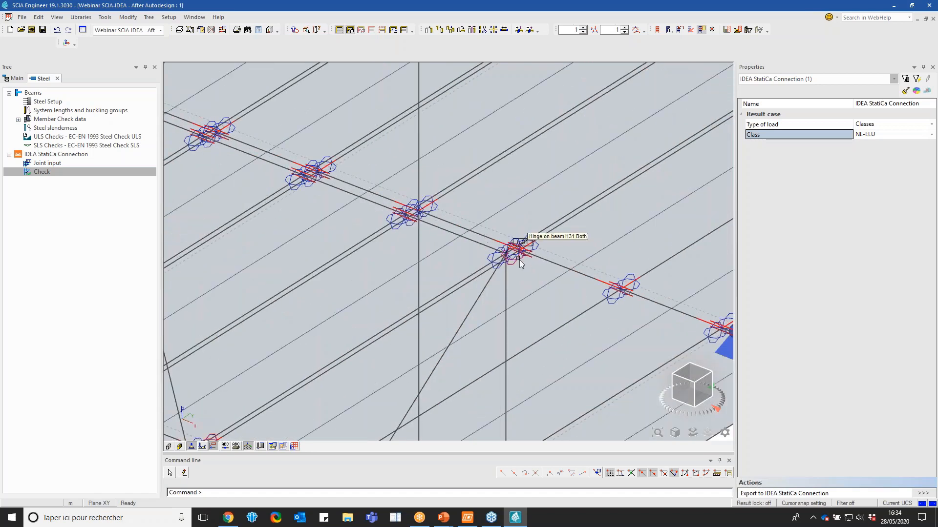
pyautogui.scroll(-3, 515, 253)
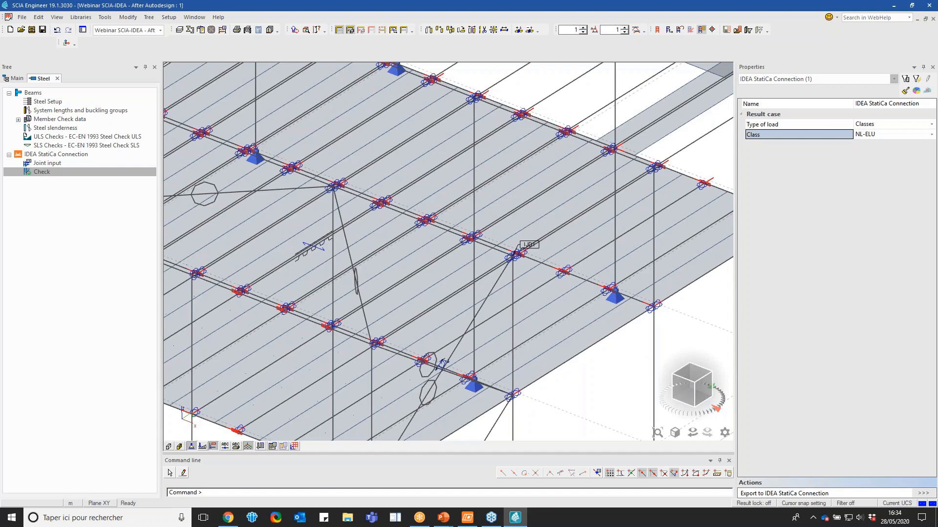
# Close the steel design workspace and examine the whole structure and the hinges on its upper frame beams
pyautogui.scroll(-3, 343, 260)
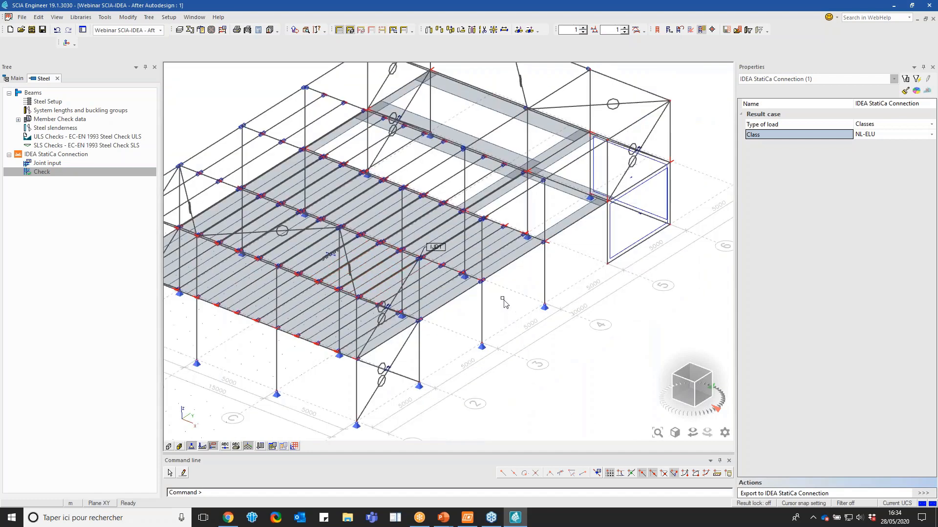
pyautogui.scroll(-2, 503, 299)
pyautogui.scroll(2, 469, 143)
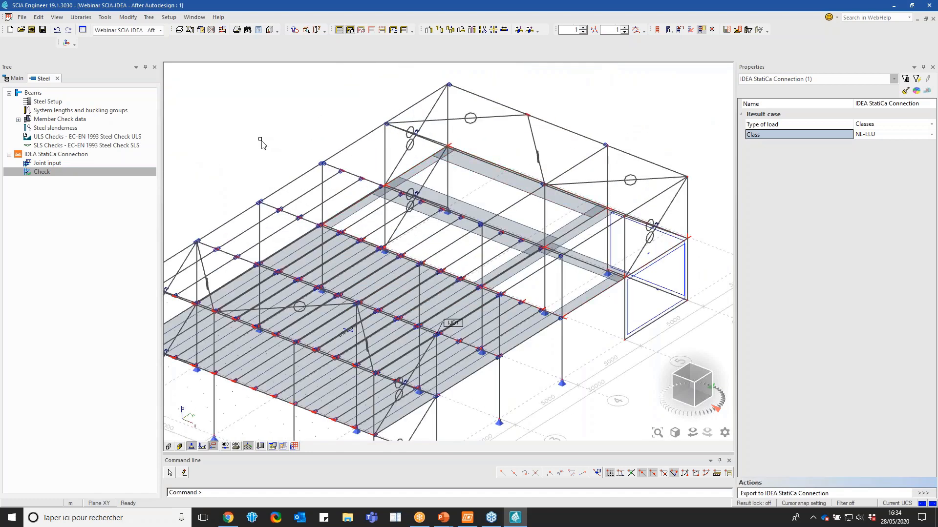
pyautogui.click(57, 78)
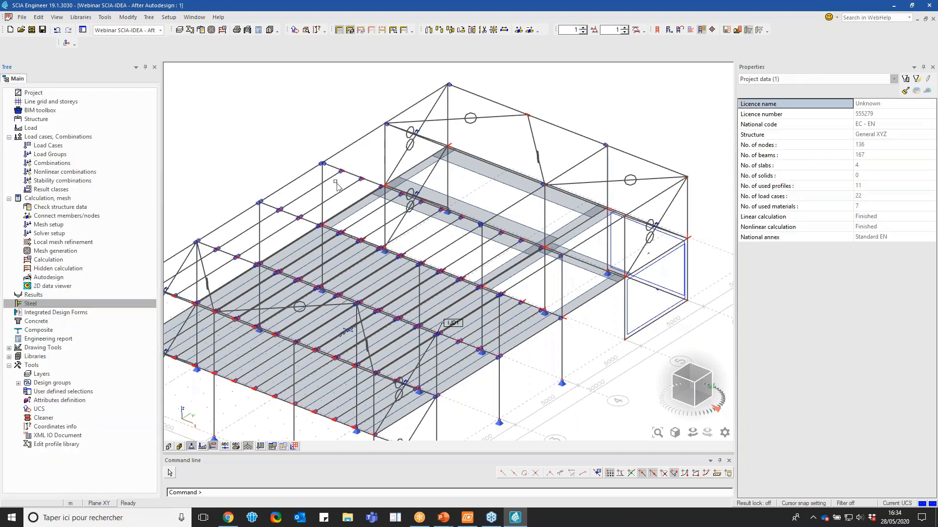
pyautogui.scroll(-2, 337, 193)
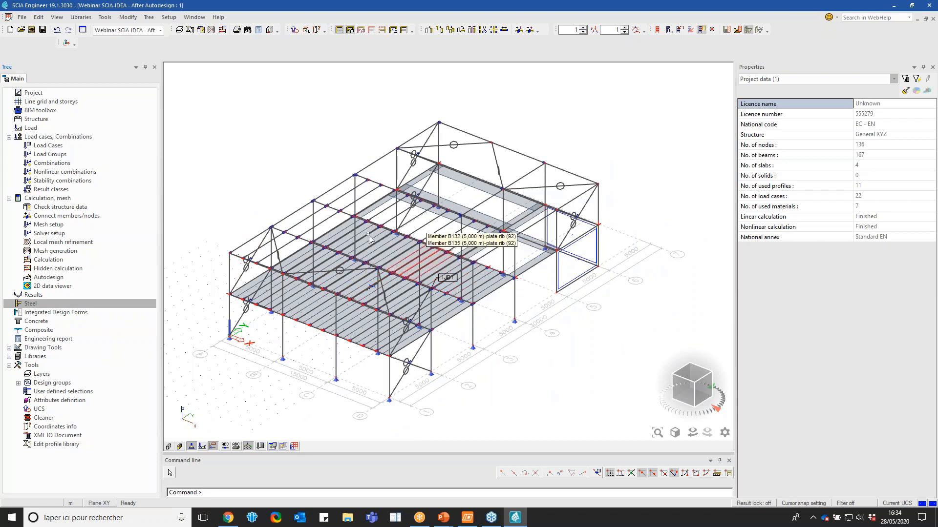
pyautogui.click(266, 223)
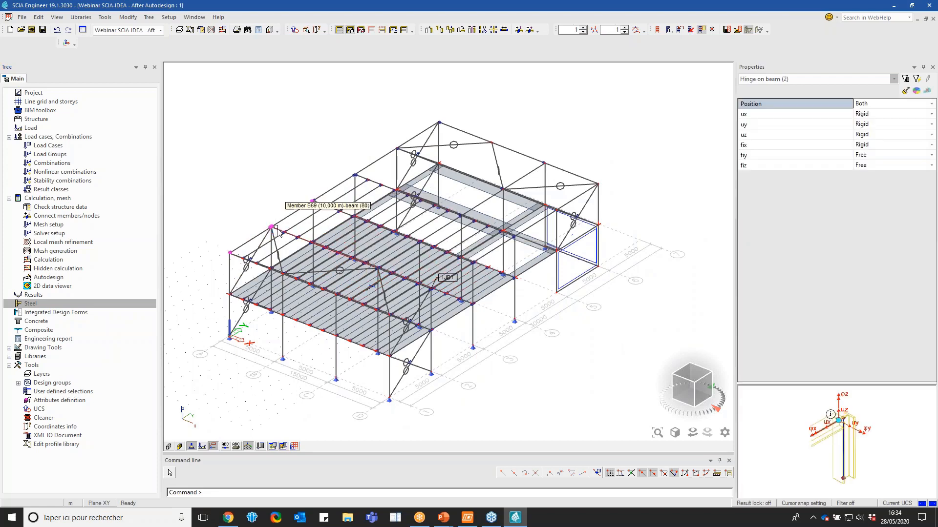
pyautogui.scroll(3, 269, 226)
pyautogui.press('Escape')
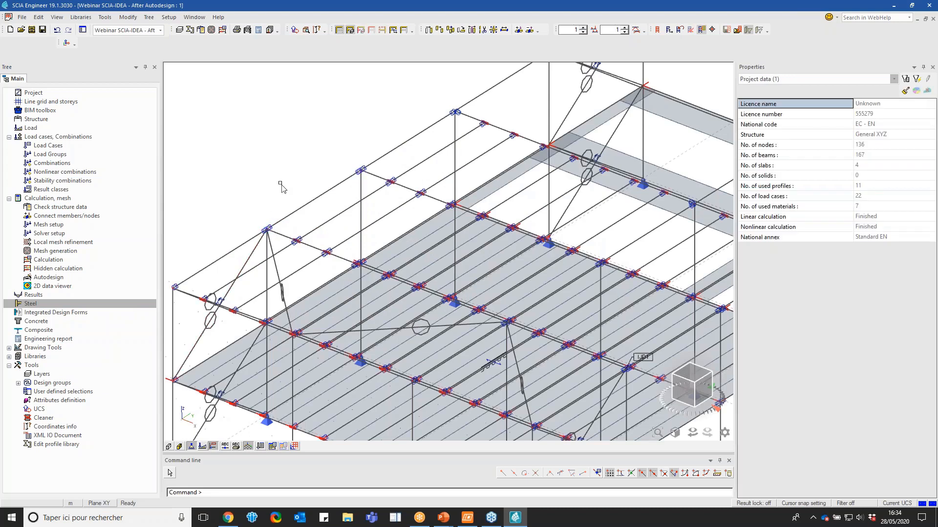
pyautogui.scroll(-5, 269, 225)
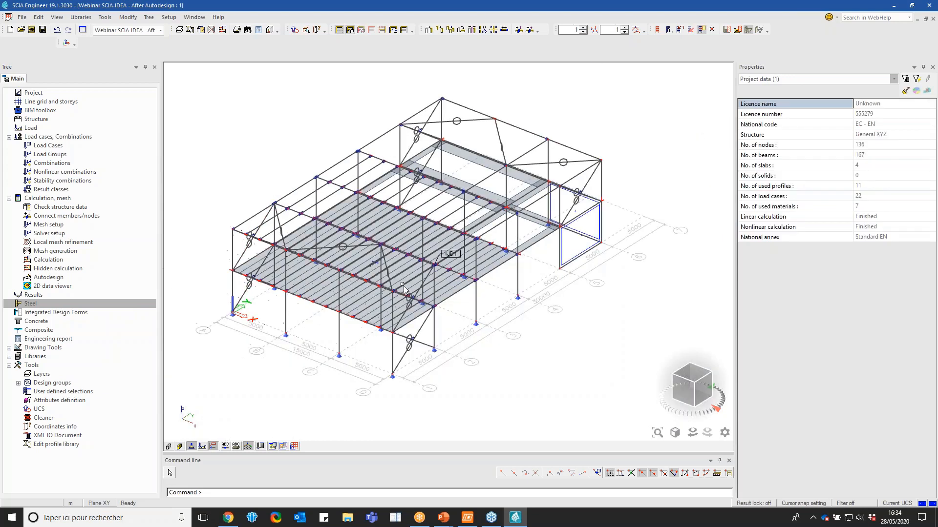
# Copy the connection data of joint IJD1 to node N53 on the opposite side of the same steel frame
pyautogui.click(454, 259)
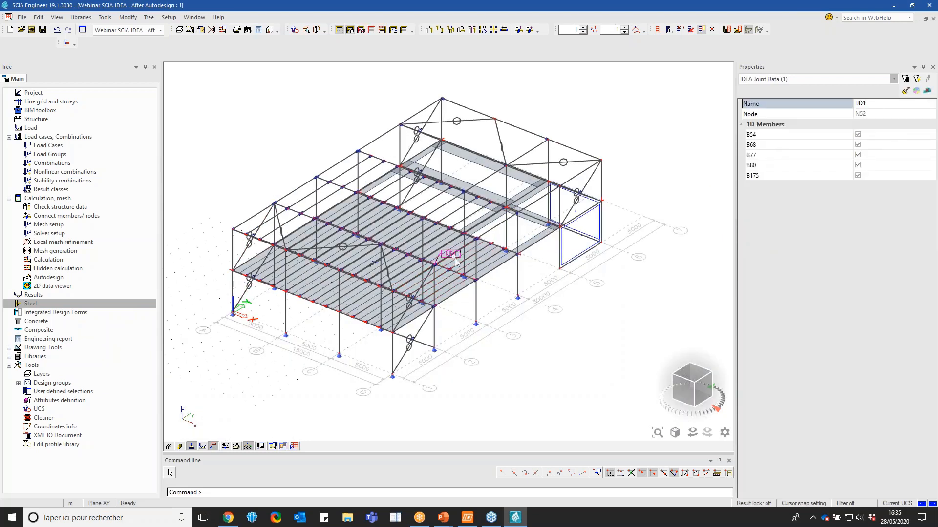
pyautogui.rightClick(566, 316)
pyautogui.click(596, 398)
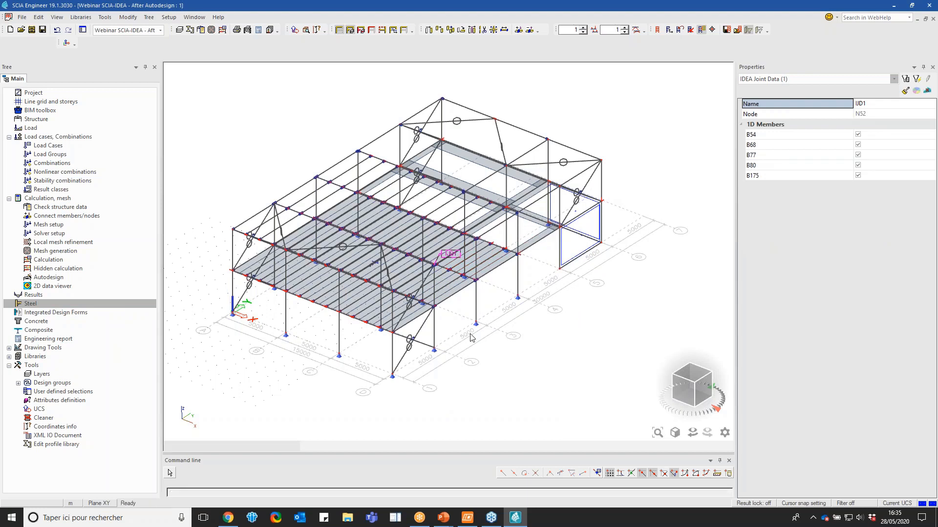
pyautogui.click(274, 204)
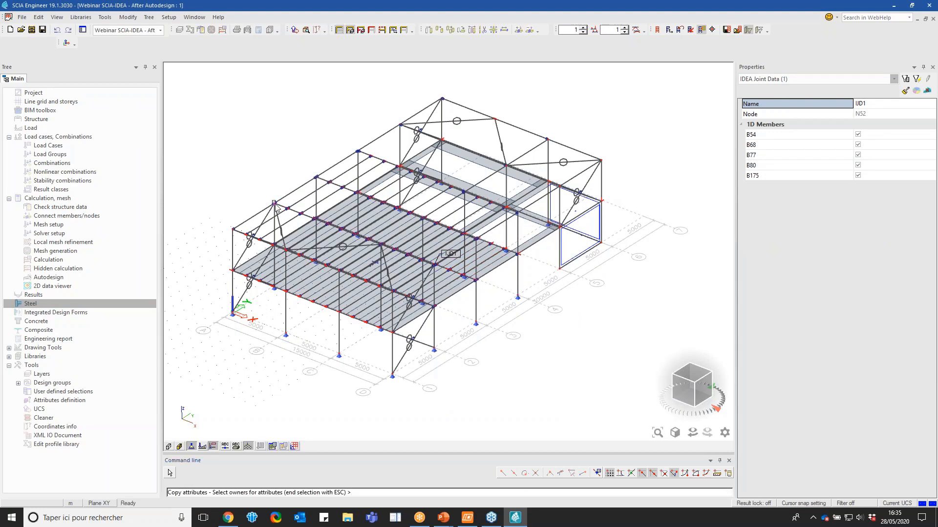
pyautogui.press('Escape')
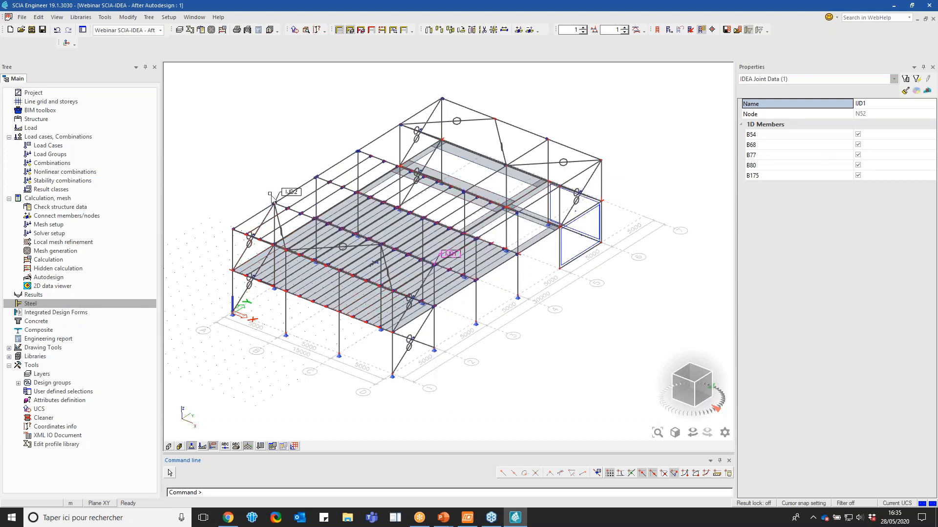
pyautogui.press('Escape')
# Examine the connected members of the copied joint IJD2 and its place in the structure, and clear the selection
pyautogui.click(278, 195)
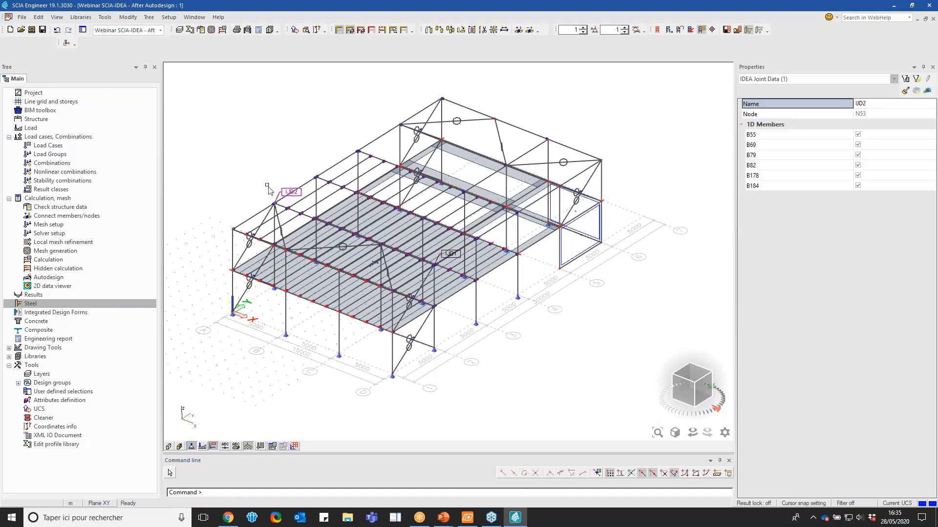
pyautogui.scroll(-1, 267, 186)
pyautogui.scroll(1, 253, 189)
pyautogui.scroll(1, 318, 226)
pyautogui.press('Escape')
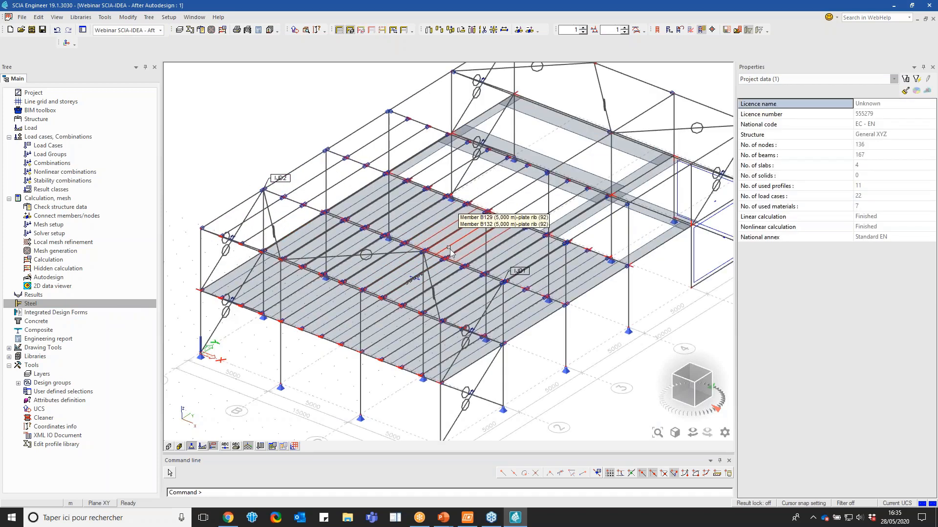
# Open the concrete design workspace and activate the Concrete layer configuration so only the concrete part is displayed
pyautogui.click(94, 323)
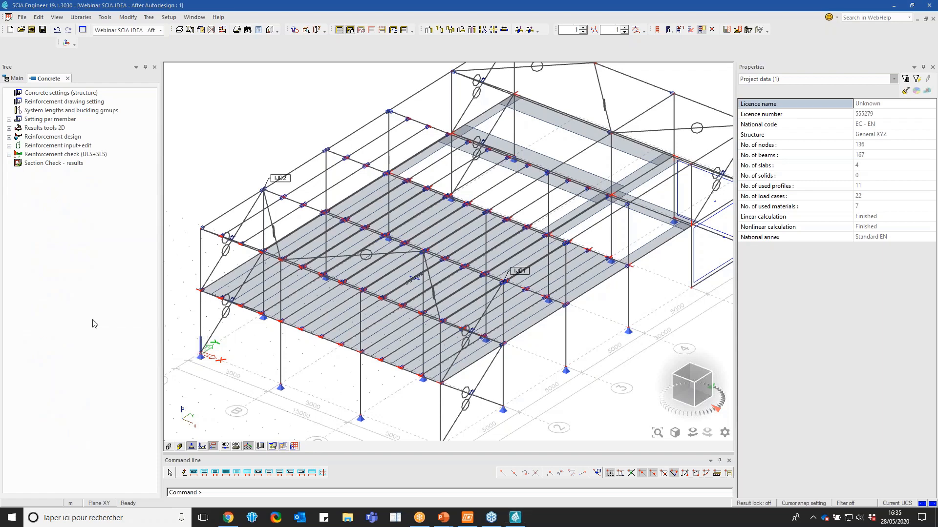
pyautogui.scroll(-2, 365, 211)
pyautogui.click(351, 30)
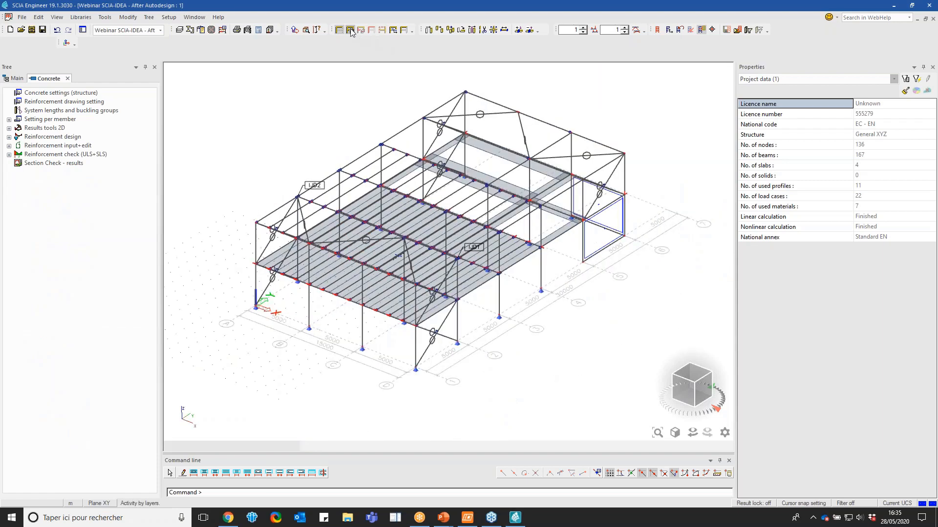
pyautogui.click(376, 194)
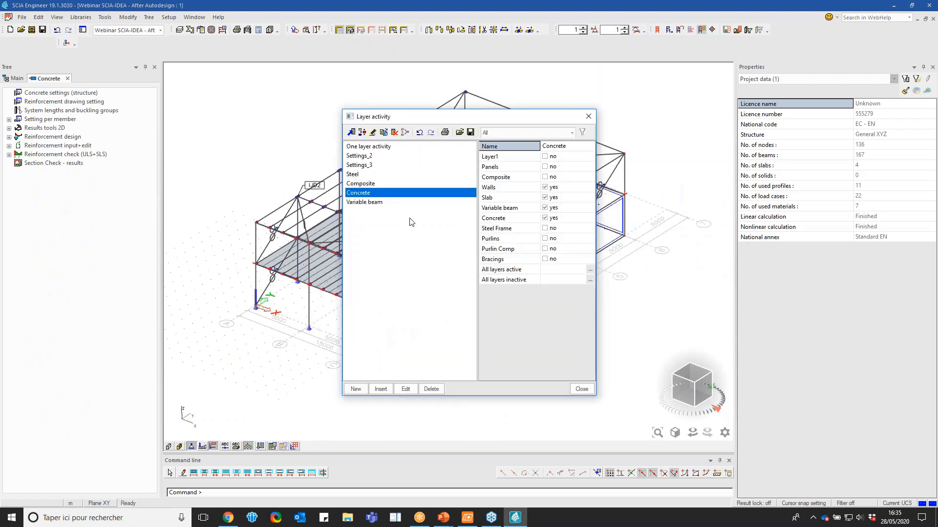
pyautogui.click(581, 389)
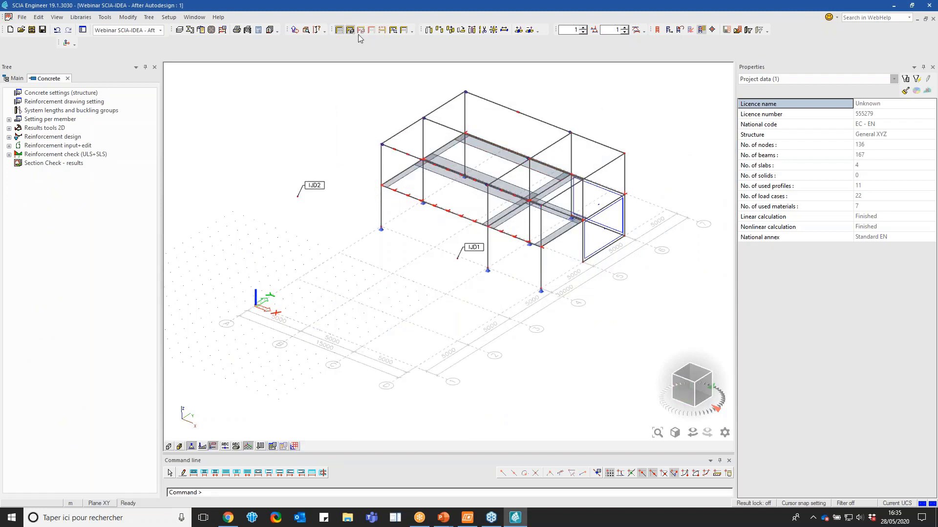
# Display the concrete structure with rendered surfaces and volumes and inspect it in 3D
pyautogui.click(339, 30)
pyautogui.click(350, 30)
pyautogui.click(181, 447)
pyautogui.click(169, 447)
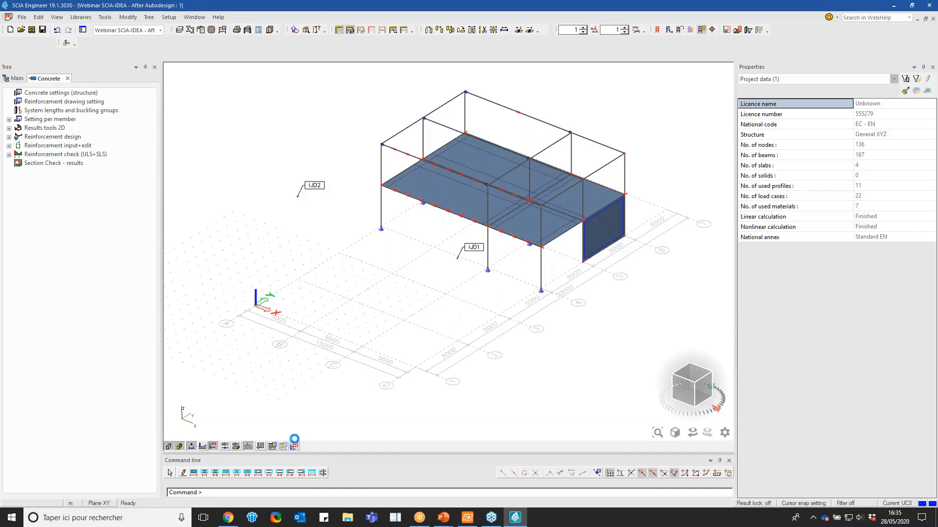
pyautogui.moveTo(679, 387); pyautogui.dragTo(672, 378)
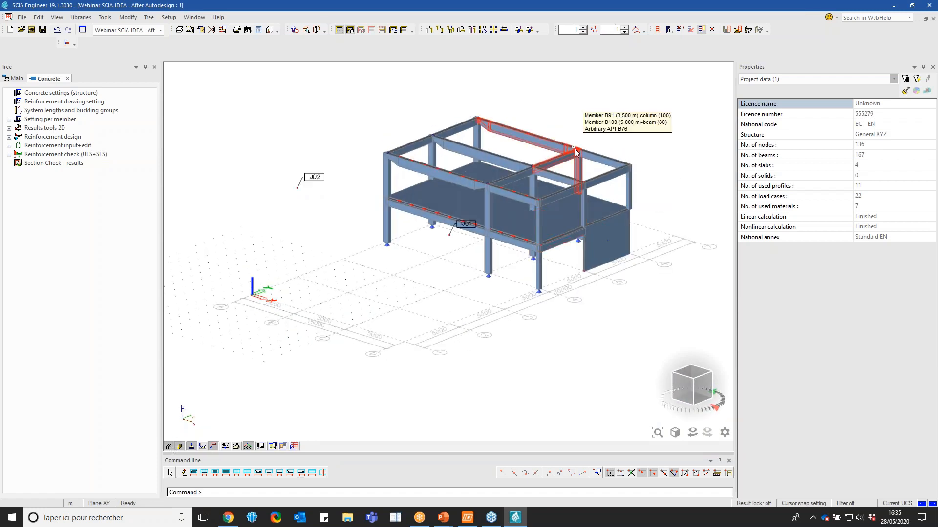
pyautogui.scroll(5, 574, 148)
pyautogui.scroll(-3, 573, 150)
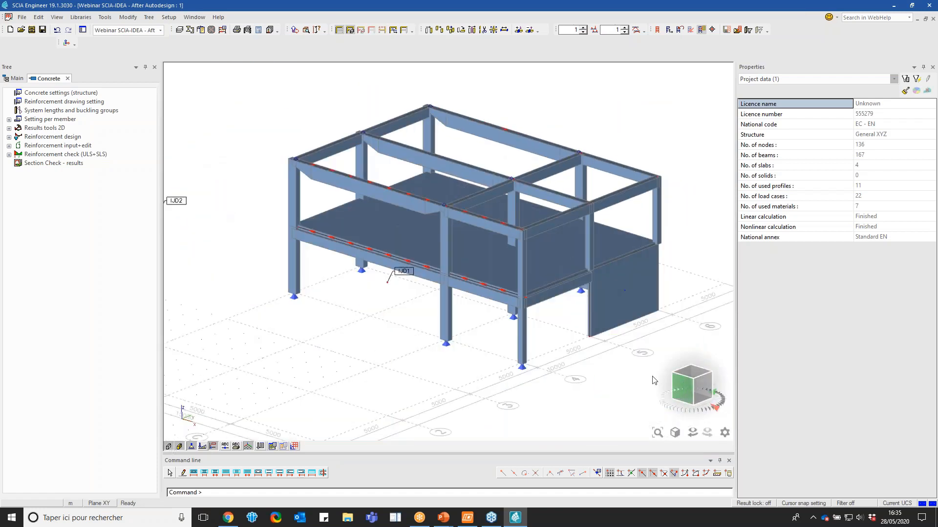
# Select the middle concrete frame from the side view, limit the display to it, and clear the selection
pyautogui.click(709, 386)
pyautogui.moveTo(537, 176); pyautogui.dragTo(562, 327)
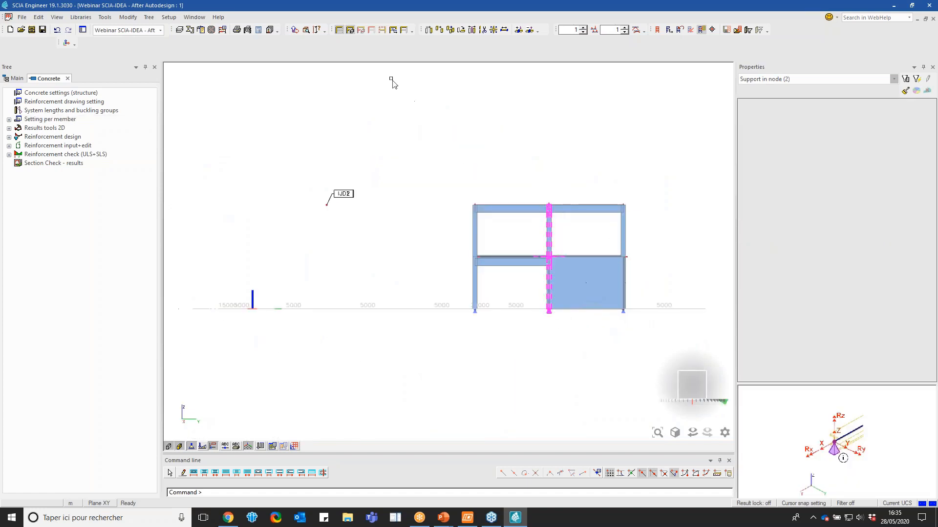
pyautogui.click(373, 33)
pyautogui.click(488, 295)
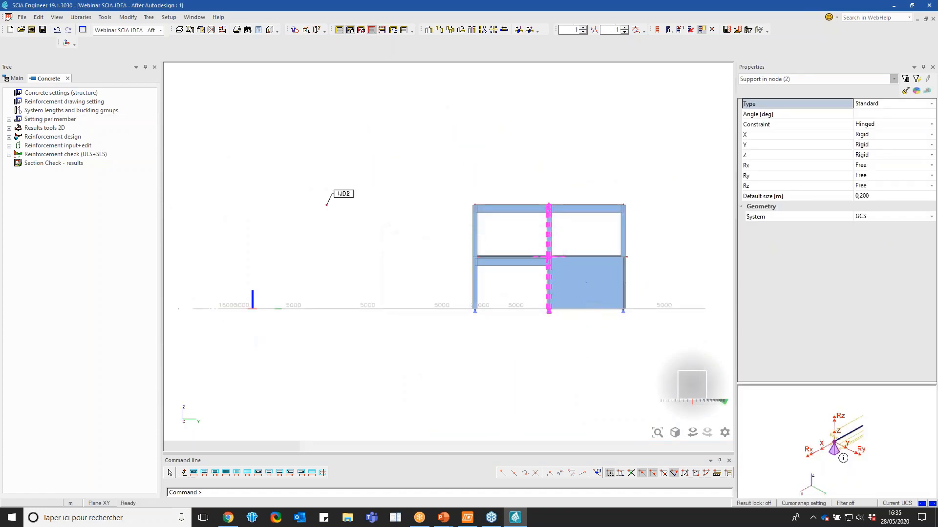
pyautogui.click(690, 389)
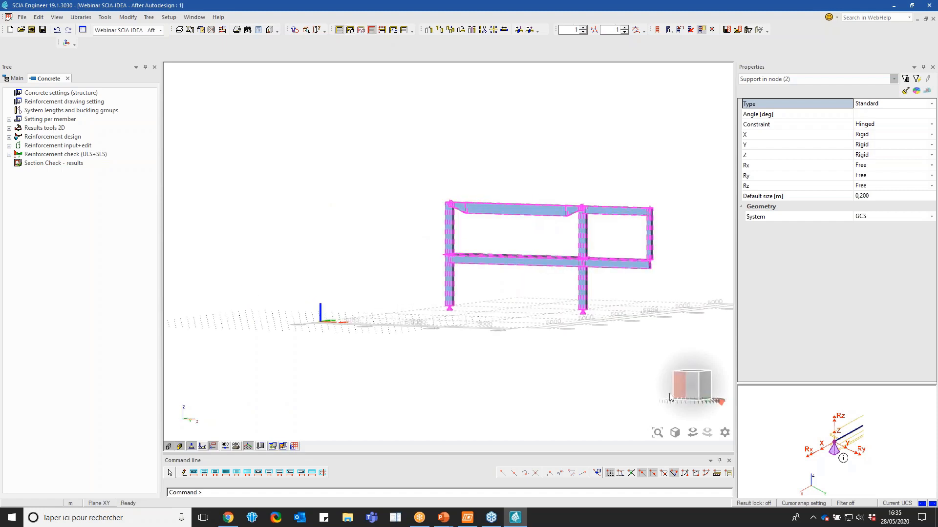
pyautogui.click(685, 395)
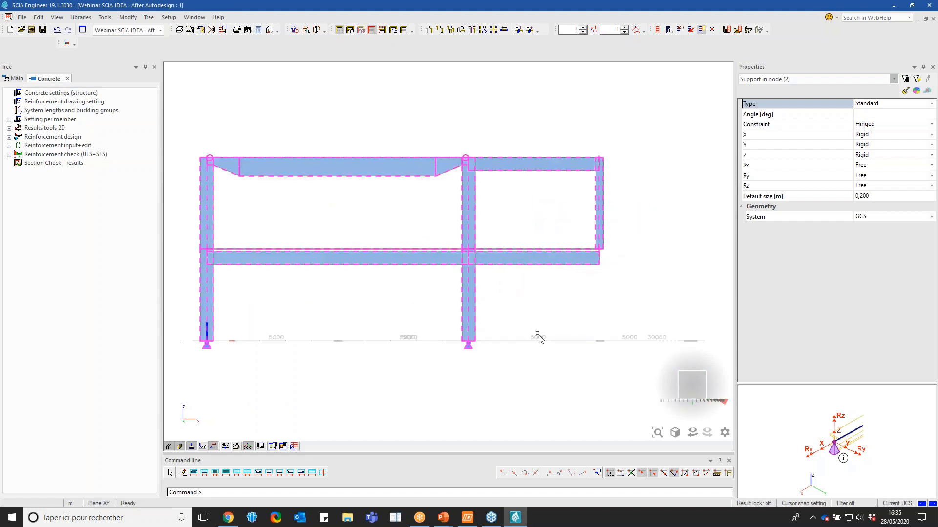
pyautogui.click(694, 389)
pyautogui.press('Escape')
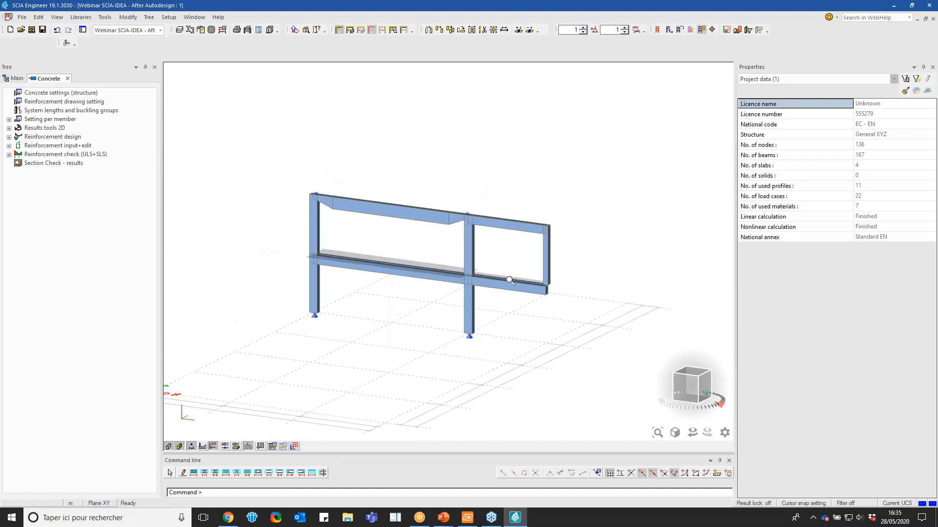
pyautogui.scroll(2, 510, 280)
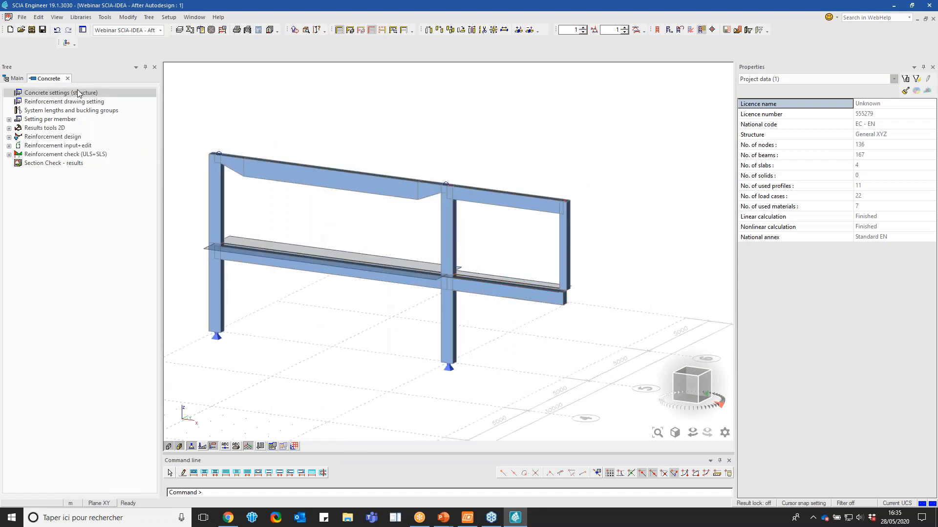
# Hide the isolated frame's haunched upper beam, expand the reinforcement design options, and restore the display of the full structure
pyautogui.moveTo(365, 225); pyautogui.dragTo(315, 178)
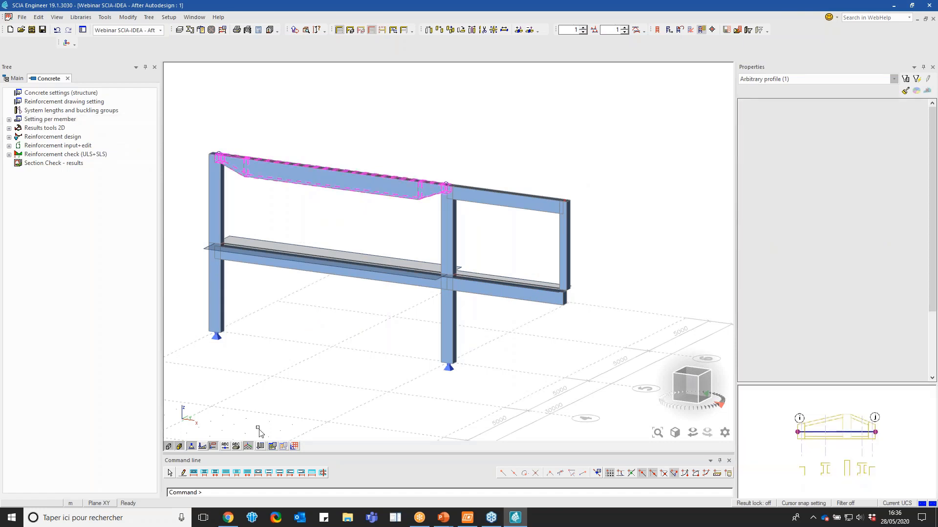
pyautogui.press('Delete')
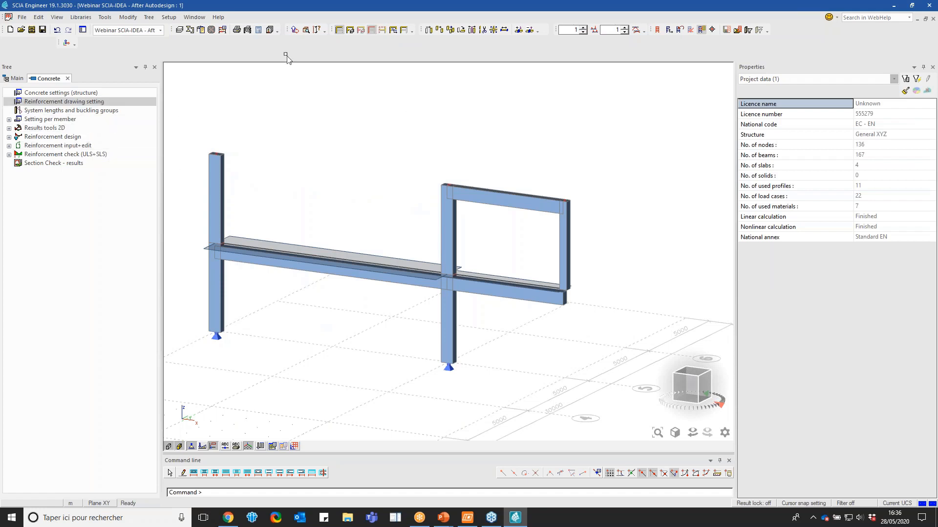
pyautogui.click(74, 138)
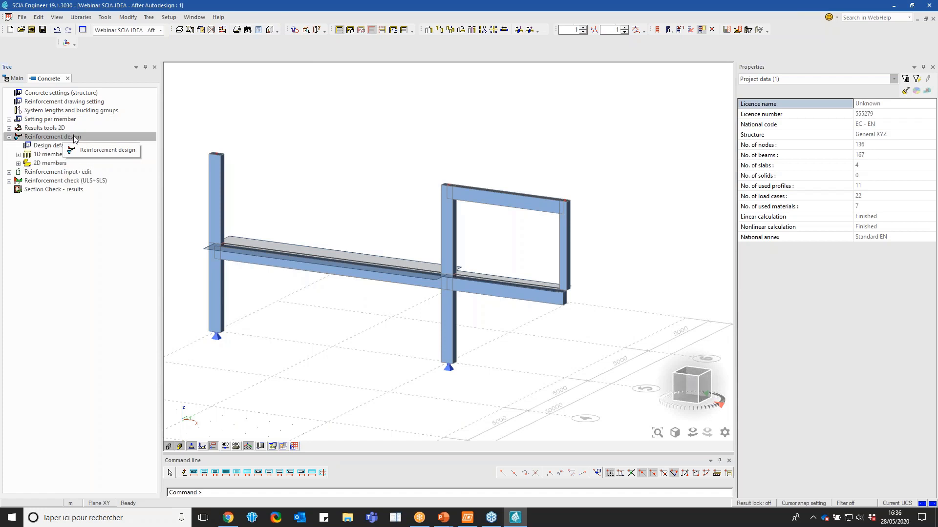
pyautogui.click(339, 30)
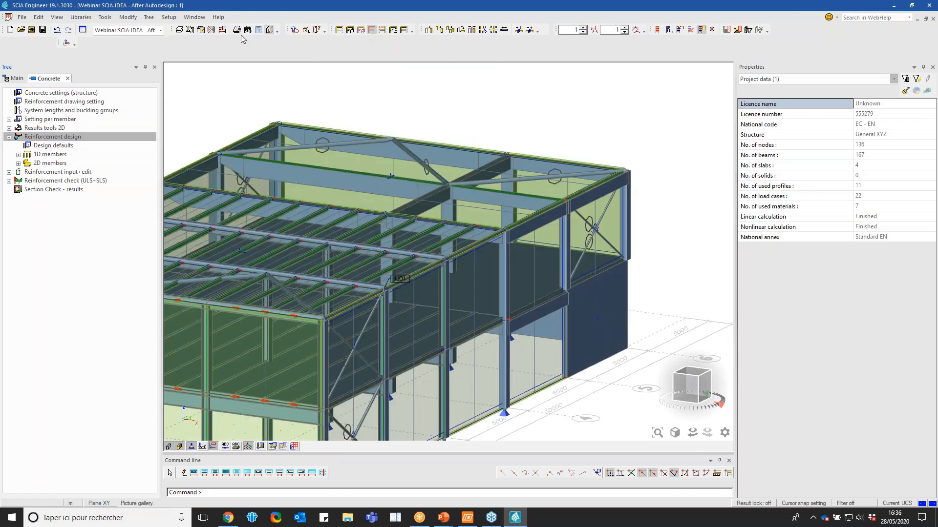
# Open the project Webinar SCIA-IDEA - Autodesign.esa and activate its Concrete layer configuration
pyautogui.click(31, 30)
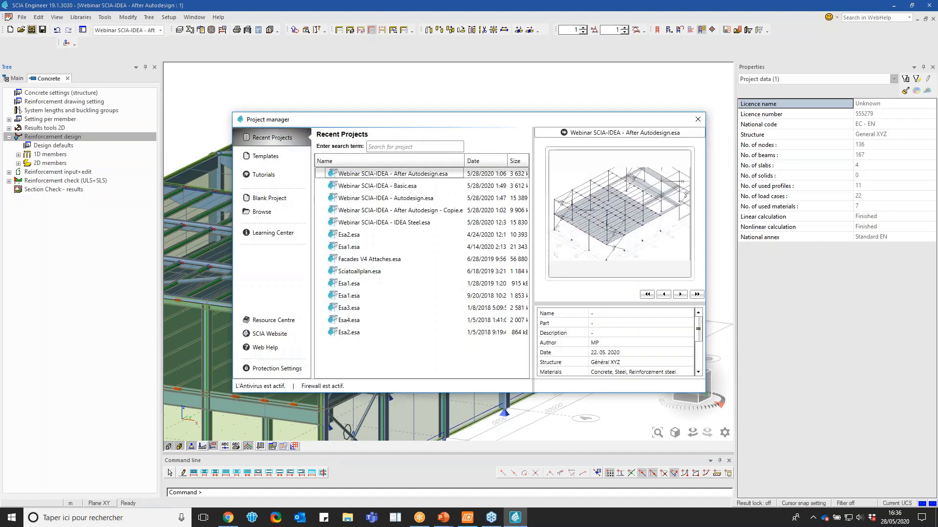
pyautogui.doubleClick(419, 201)
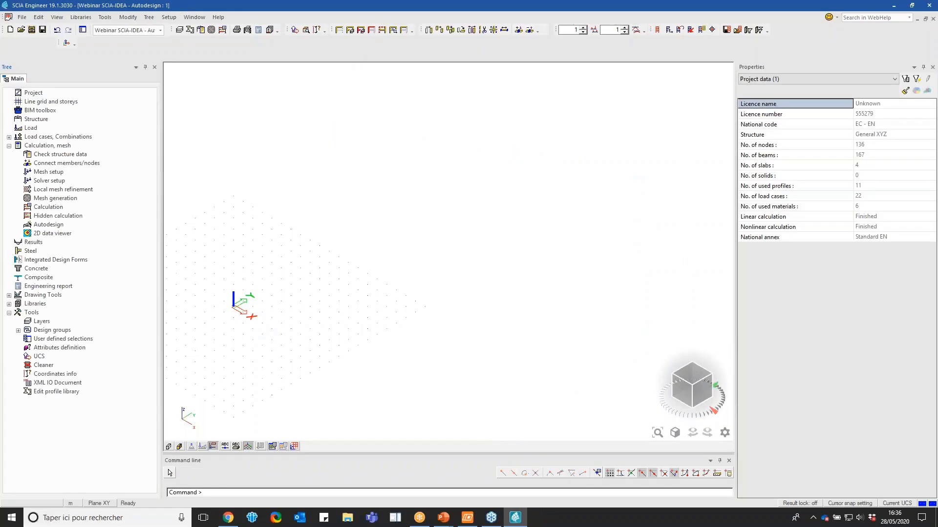
pyautogui.click(350, 30)
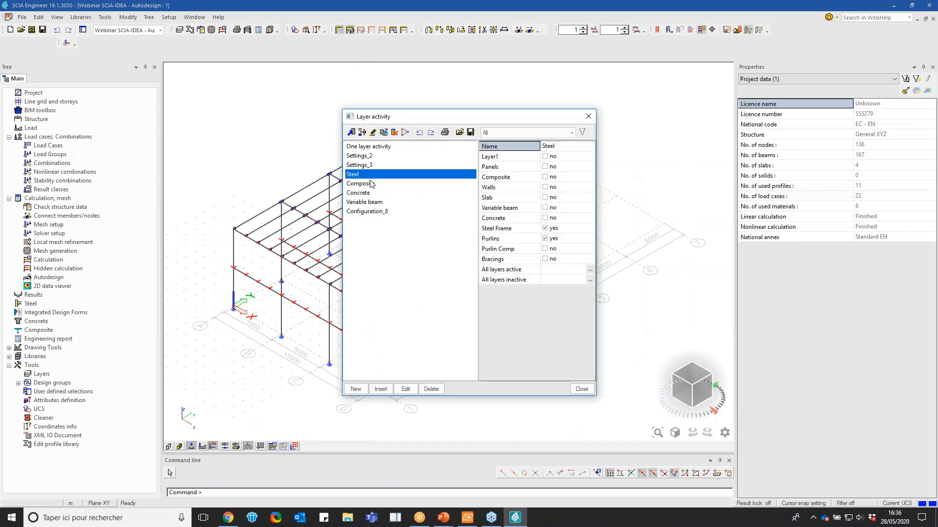
pyautogui.click(361, 192)
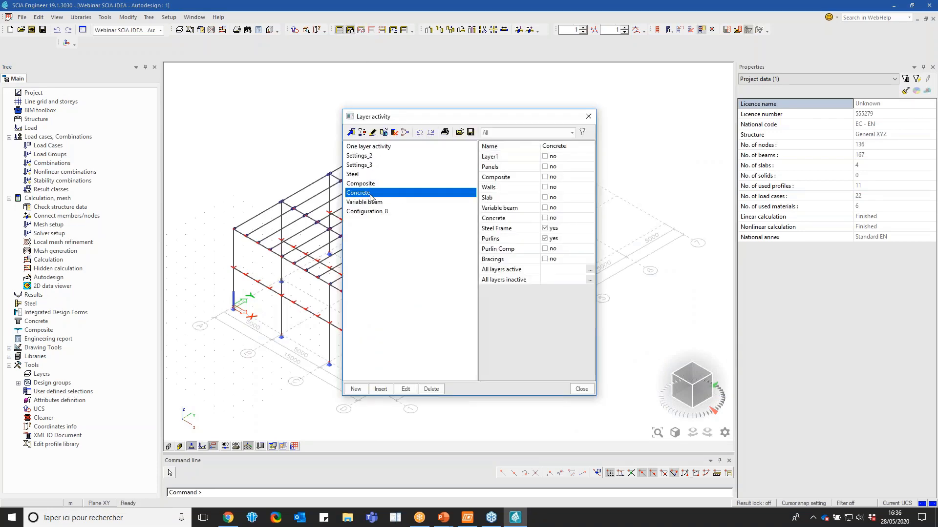
pyautogui.click(581, 389)
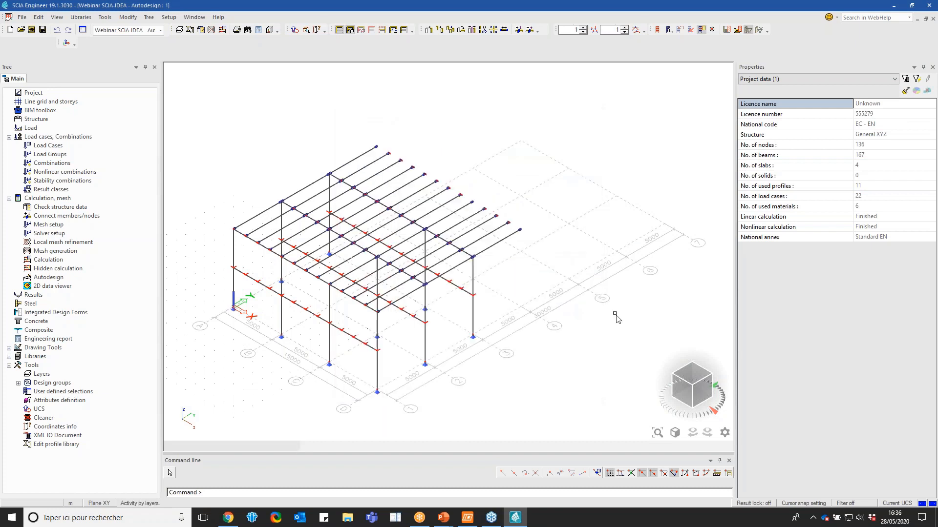
# Select the middle concrete frame from the side view, show only that selection, and deselect it in a 3D view
pyautogui.click(706, 393)
pyautogui.moveTo(538, 189); pyautogui.dragTo(556, 317)
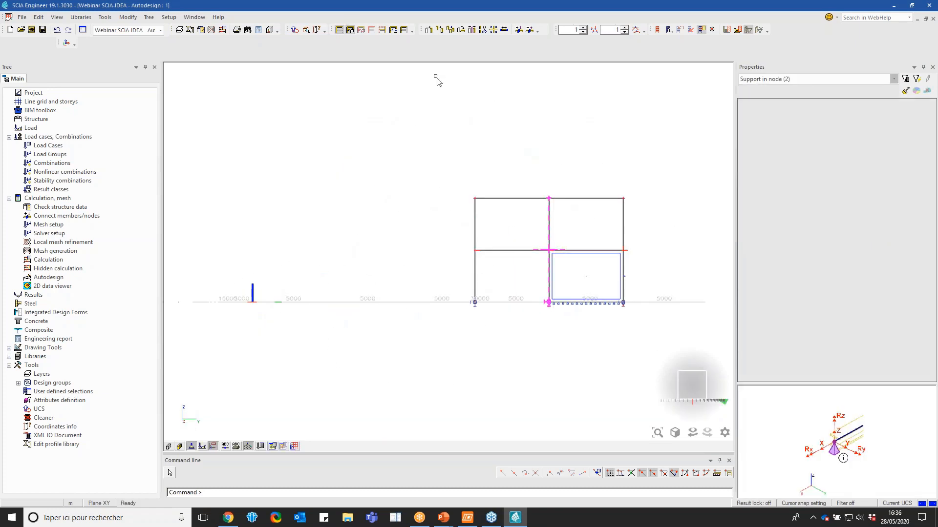
pyautogui.click(372, 30)
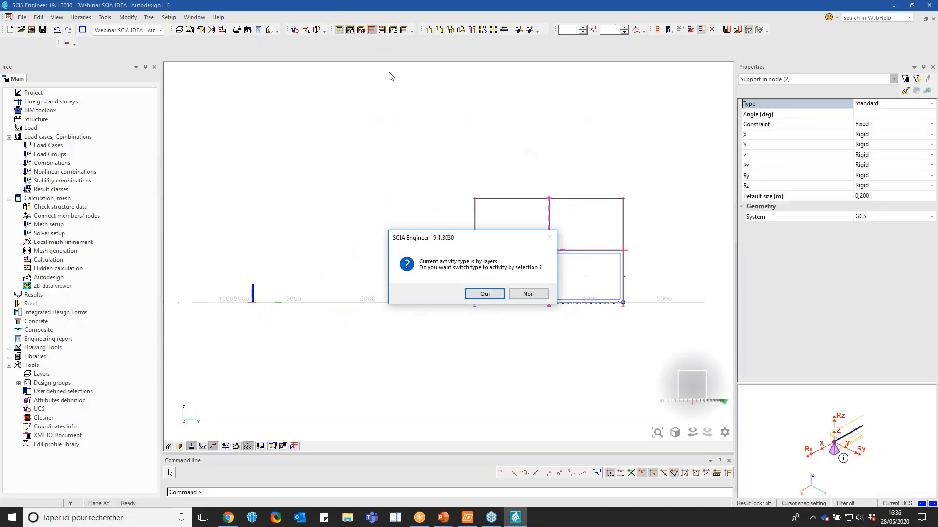
pyautogui.click(474, 294)
pyautogui.click(690, 383)
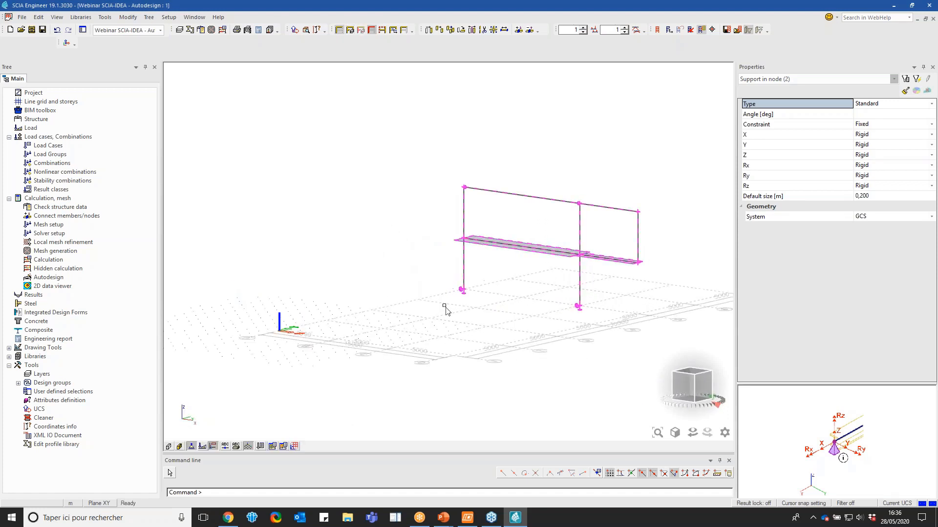
pyautogui.press('Escape')
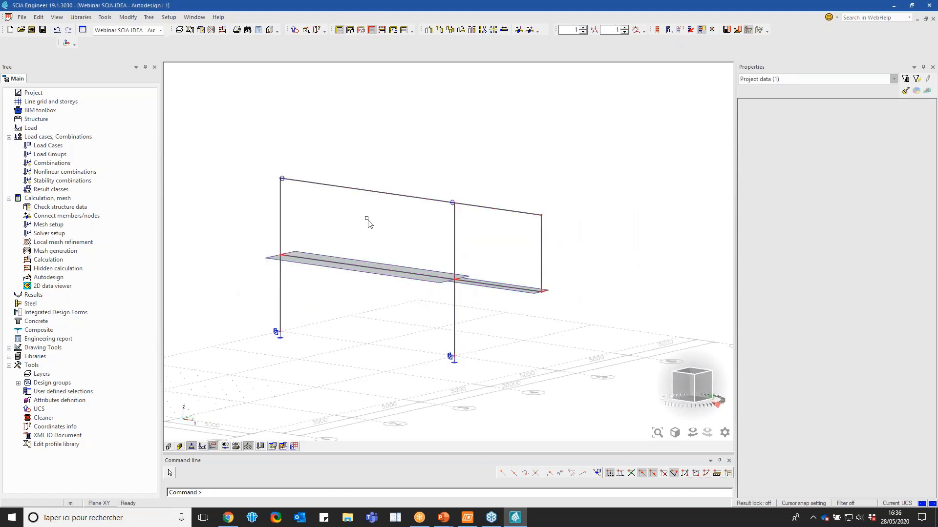
# Hide the long upper beam of the isolated frame and display the members with rendered surfaces and volumes
pyautogui.click(356, 190)
pyautogui.click(382, 30)
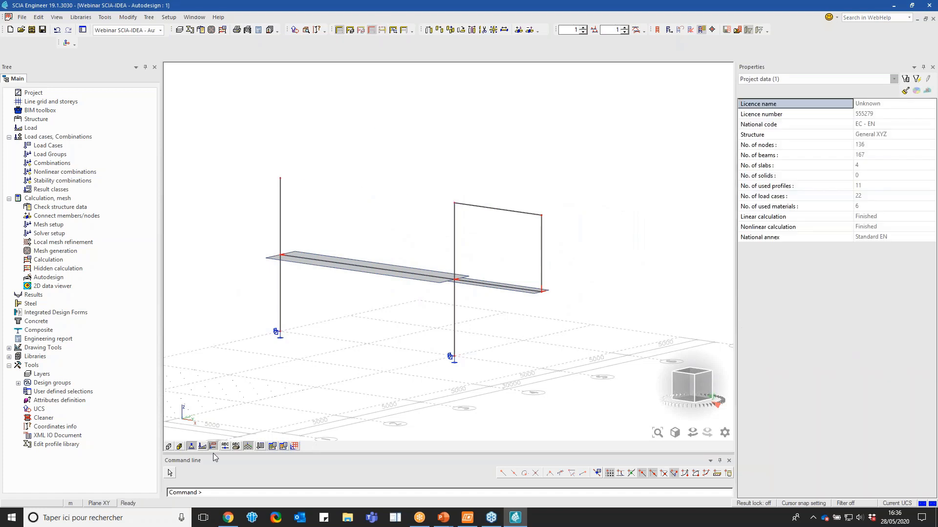
pyautogui.click(169, 446)
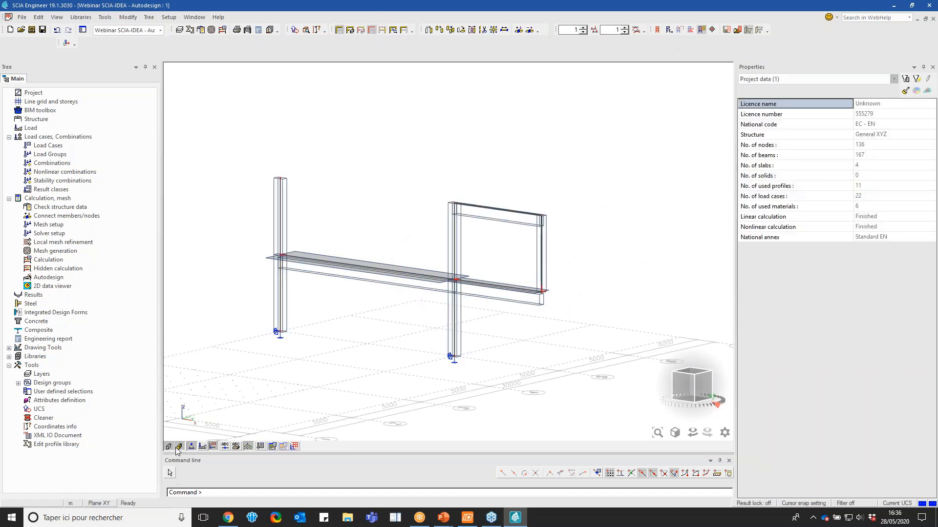
pyautogui.click(178, 448)
pyautogui.click(694, 397)
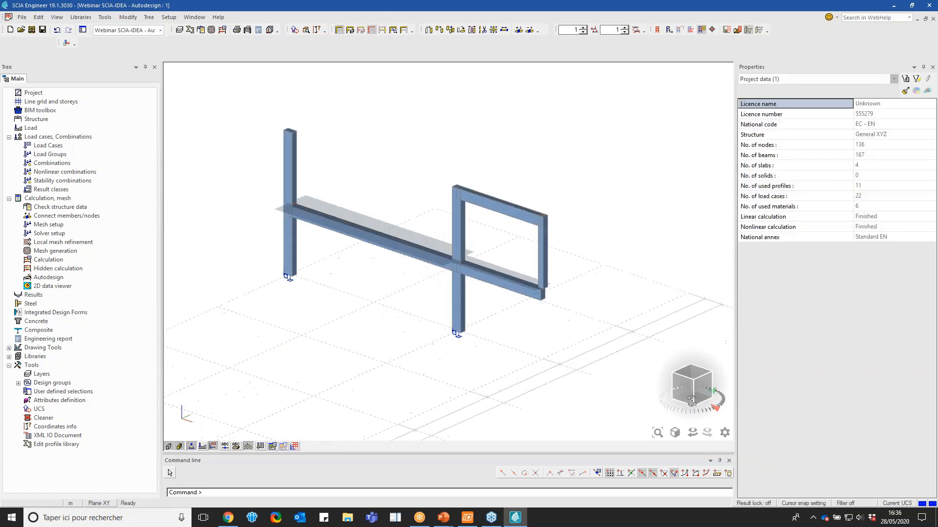
# Select the long lower rib beam and examine its properties and its joint with the middle column
pyautogui.click(371, 208)
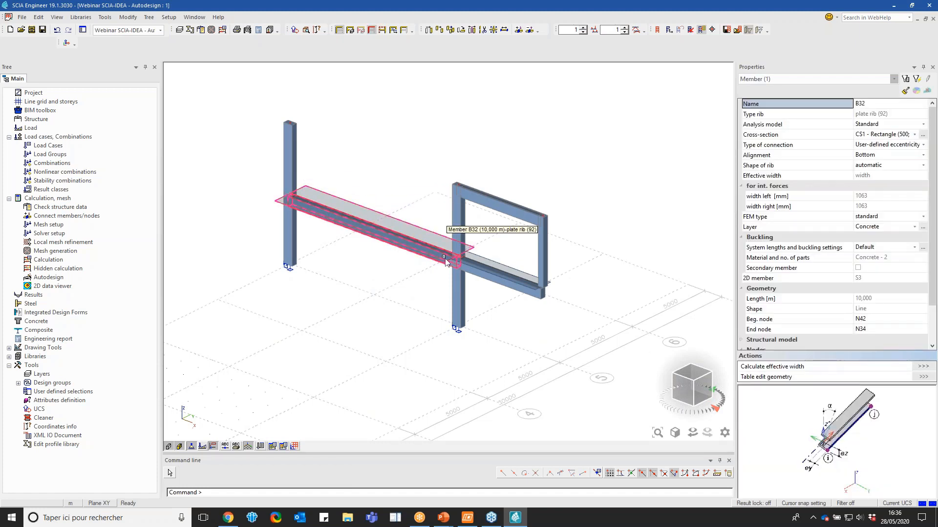
pyautogui.scroll(3, 458, 268)
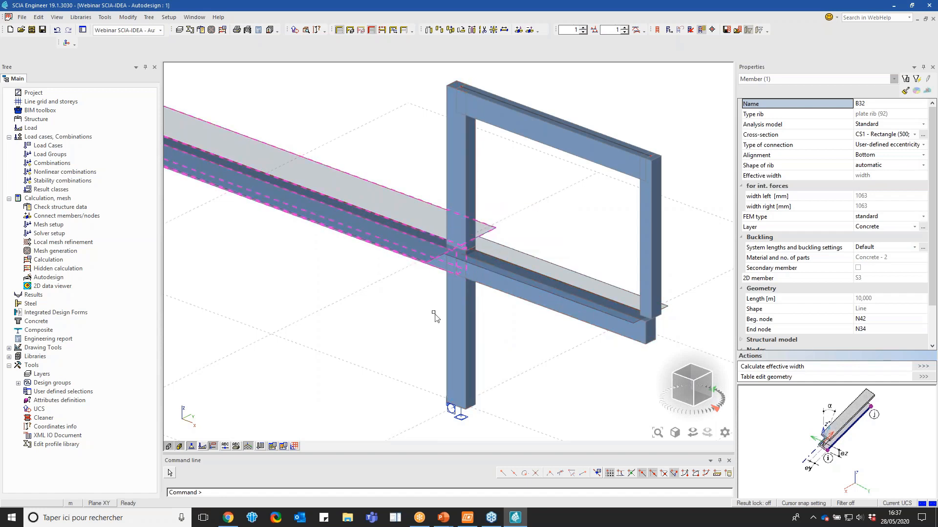
pyautogui.scroll(-3, 415, 259)
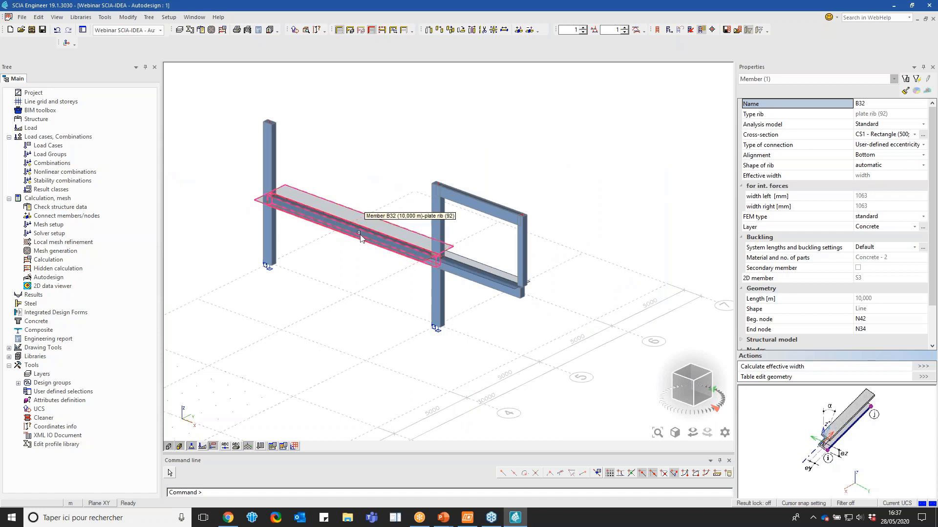
# Switch the display back to activity by layers with the Concrete configuration and clear the beam selection
pyautogui.click(350, 30)
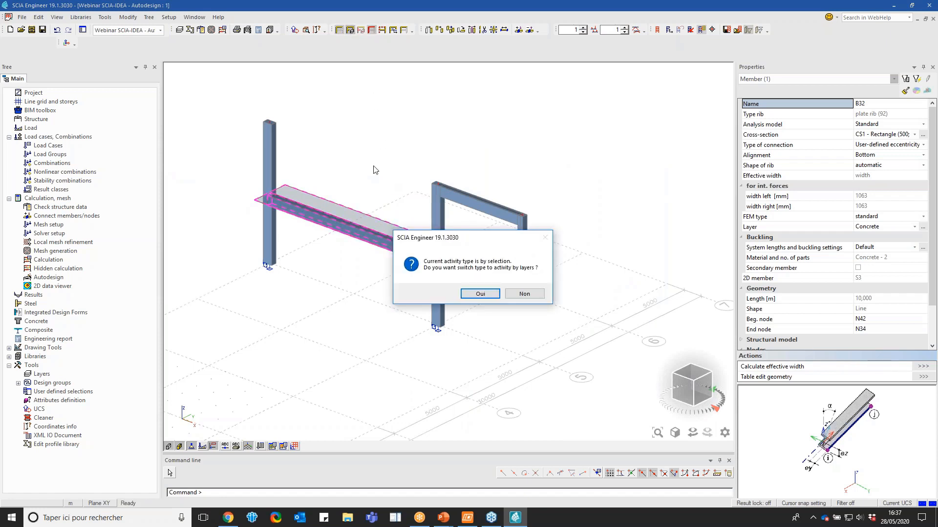
pyautogui.click(480, 293)
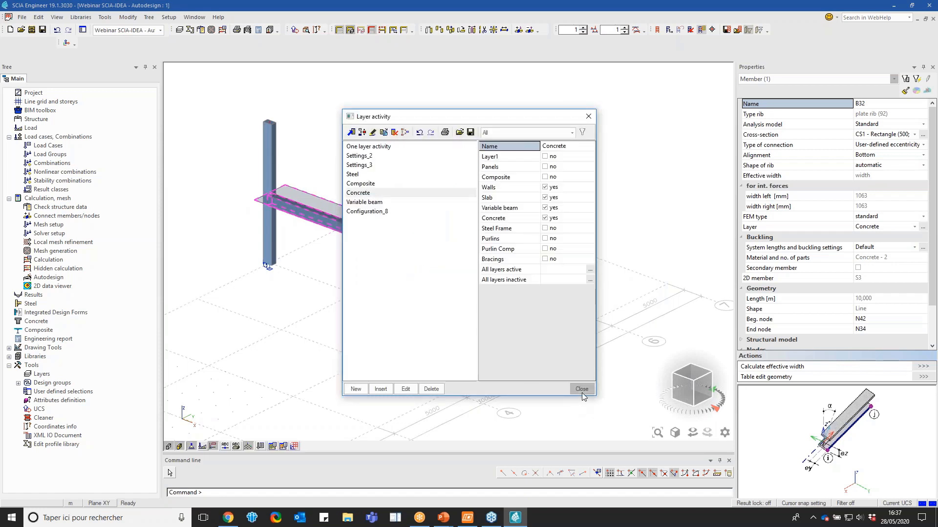
pyautogui.click(582, 389)
pyautogui.press('Escape')
# Select the floor slab and the short rib beam beneath it, examine where they meet the wall, and clear the selection
pyautogui.click(502, 282)
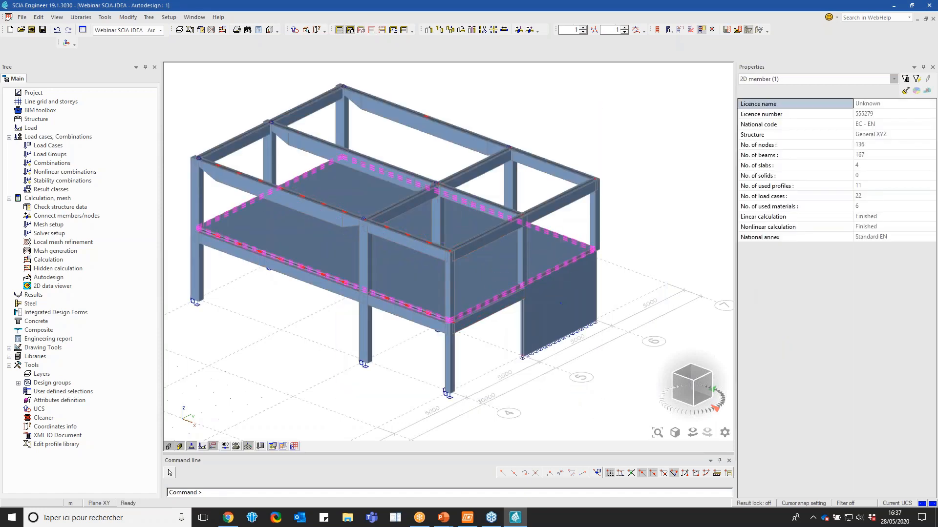
pyautogui.click(485, 277)
pyautogui.scroll(3, 499, 277)
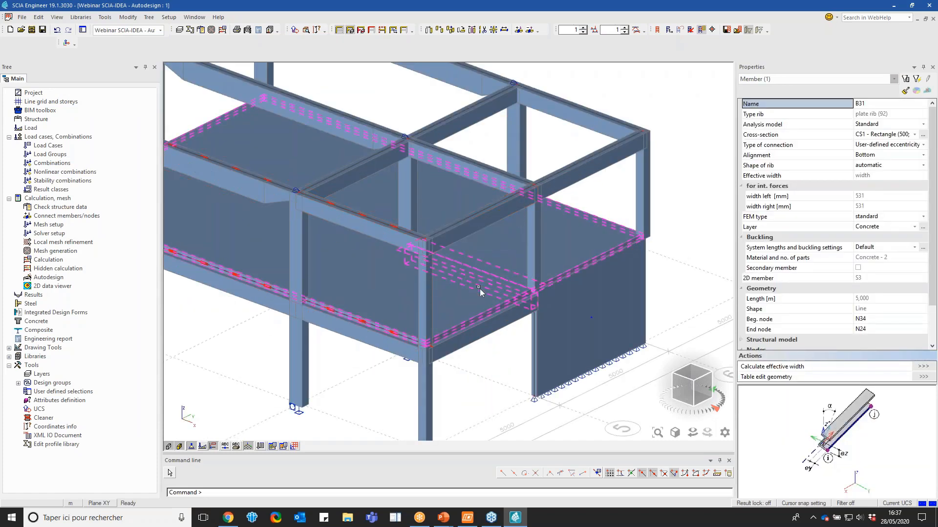
pyautogui.scroll(2, 551, 287)
pyautogui.scroll(2, 487, 285)
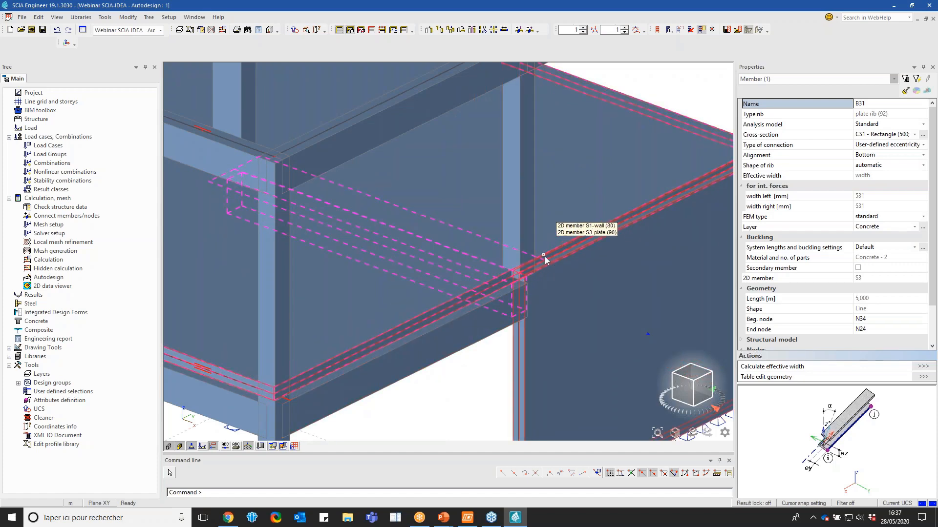
pyautogui.scroll(-4, 501, 276)
pyautogui.press('Escape')
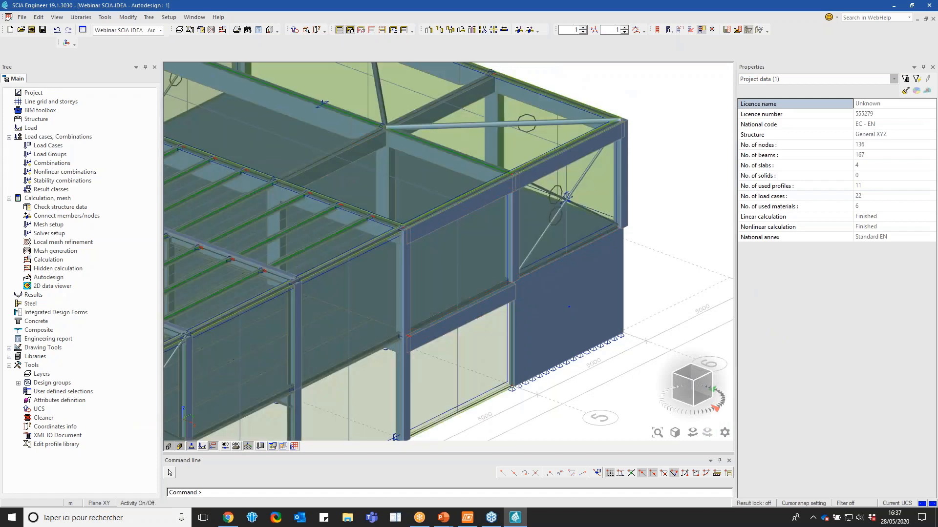
# Keep the concrete layer activity on, isolate the middle frame selected from the side view, and deselect it in 3D
pyautogui.click(342, 31)
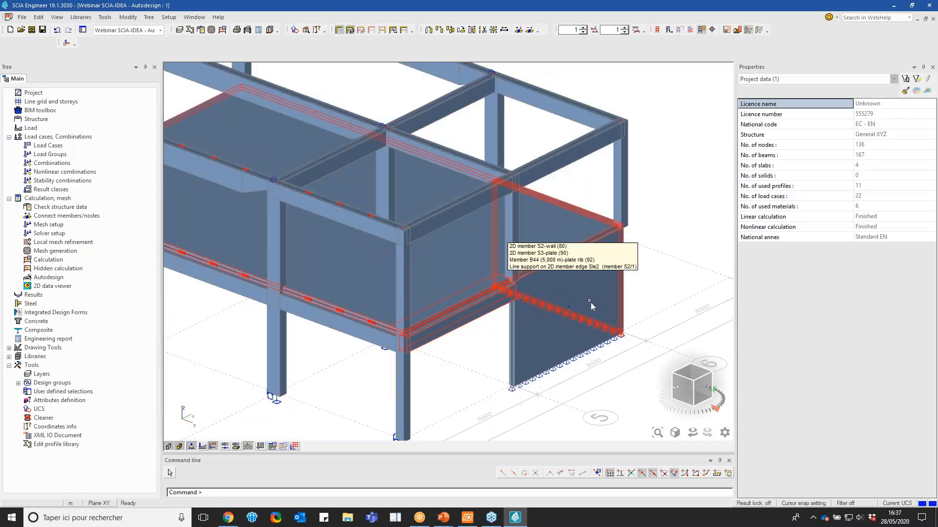
pyautogui.click(701, 390)
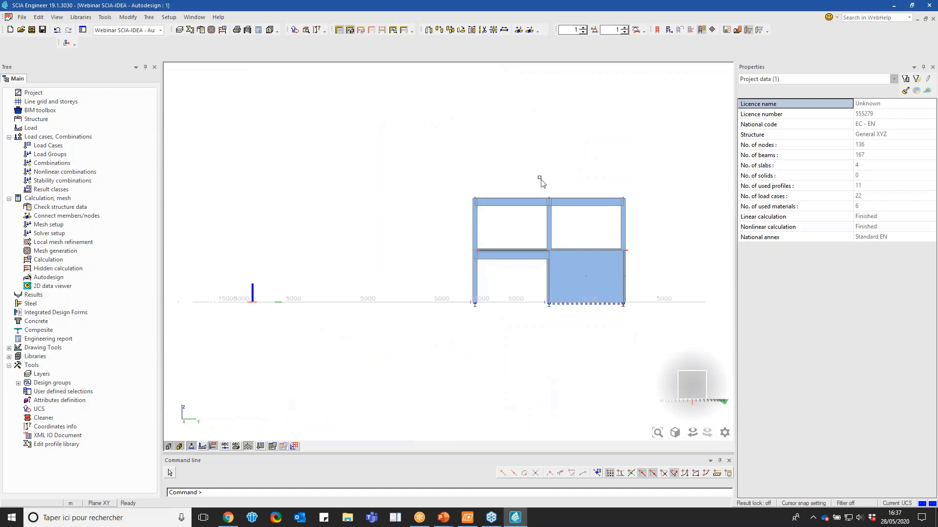
pyautogui.click(549, 230)
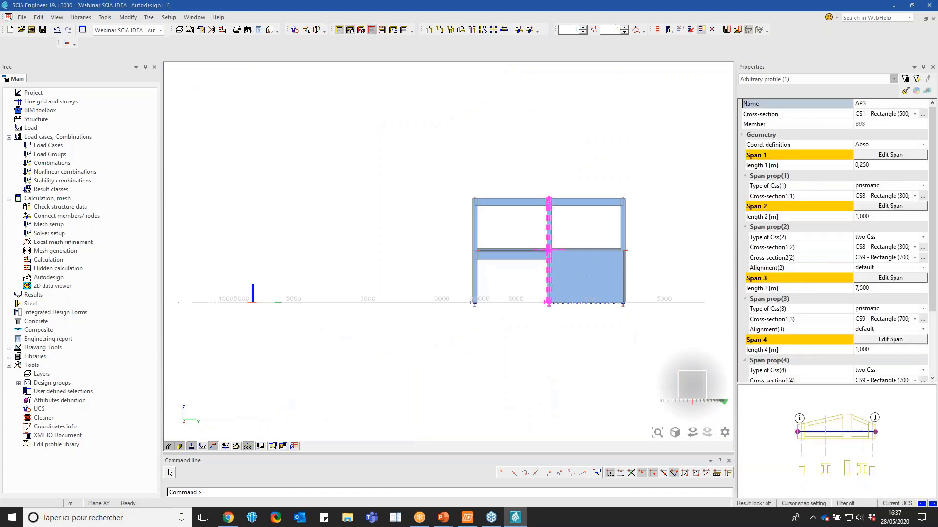
pyautogui.click(482, 293)
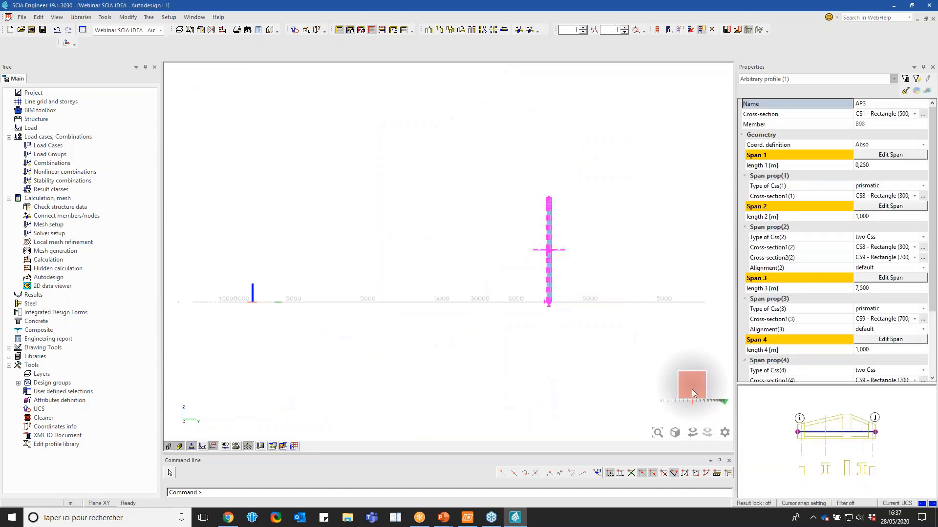
pyautogui.click(692, 389)
pyautogui.click(550, 229)
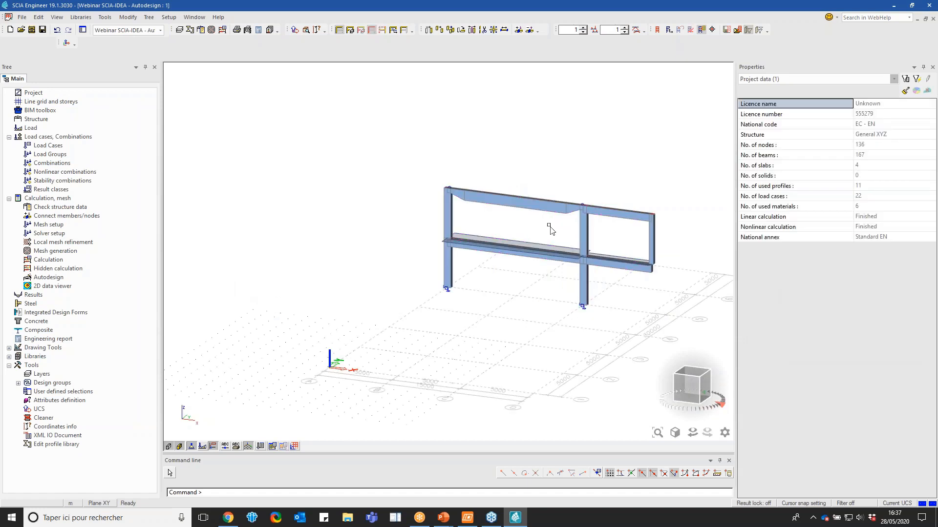
# Hide the isolated frame's haunched upper beam and face the remaining members in front view
pyautogui.click(538, 202)
pyautogui.click(381, 30)
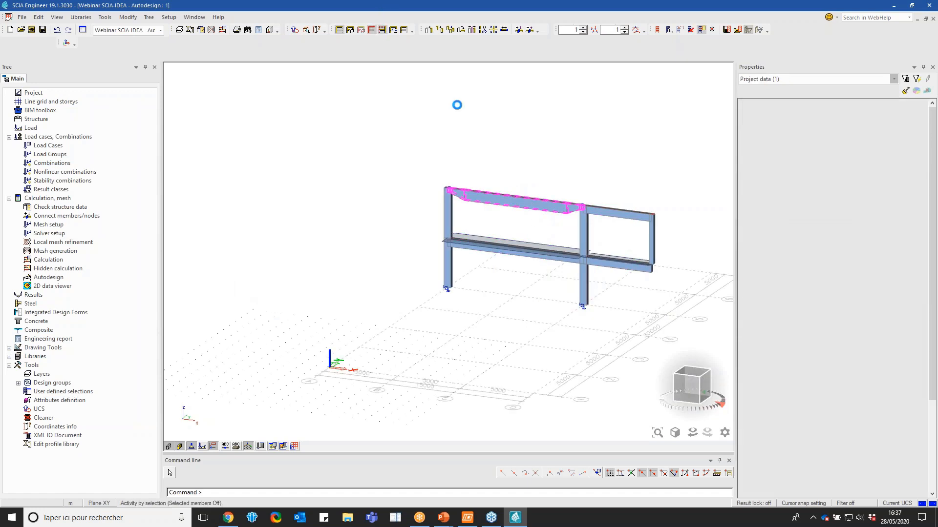
pyautogui.click(687, 389)
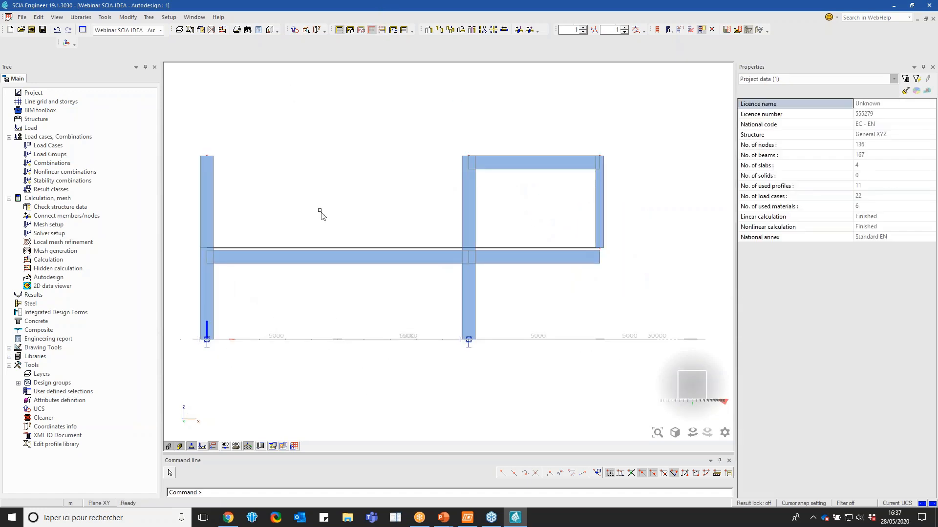
# Go to the concrete reinforcement design and open the internal forces for 1D members
pyautogui.click(93, 322)
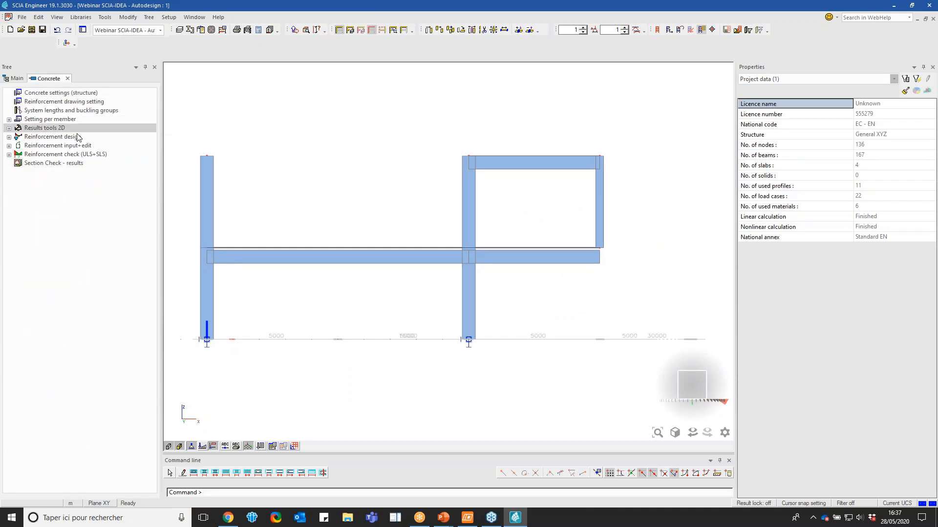
pyautogui.doubleClick(82, 138)
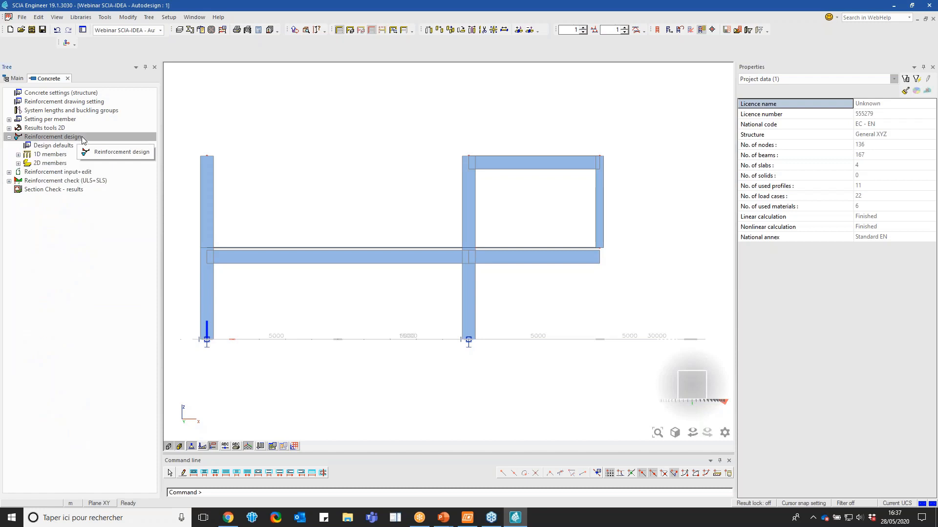
pyautogui.doubleClick(79, 154)
pyautogui.doubleClick(60, 163)
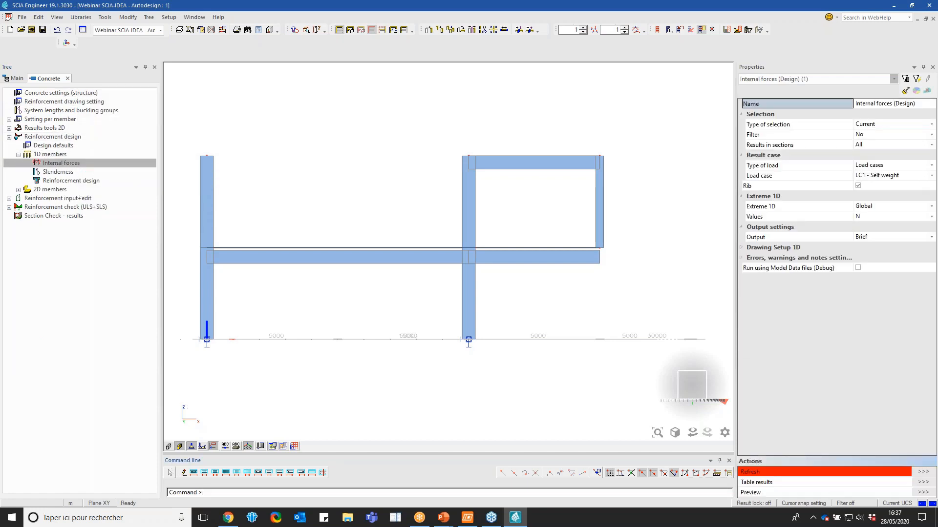
# Enable shear force reduction and moment reduction above supports for ULS internal forces in the structure's concrete settings
pyautogui.doubleClick(61, 93)
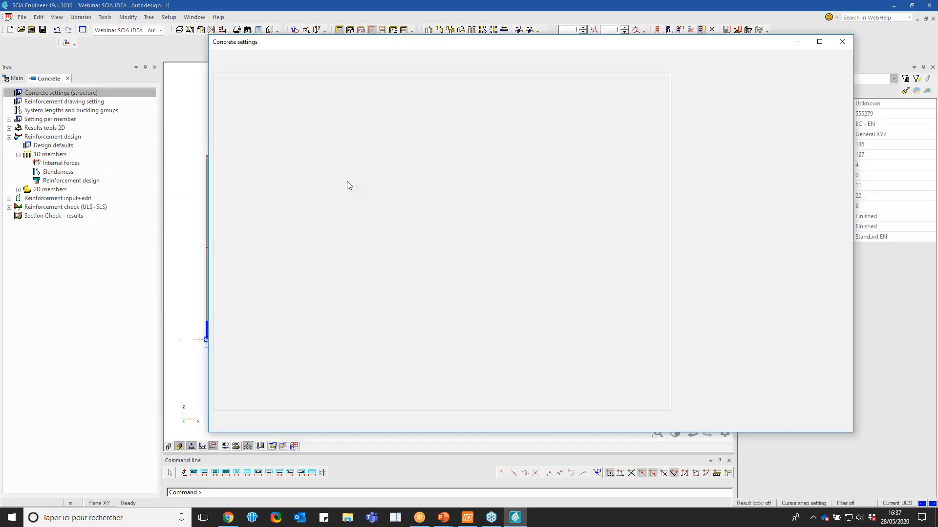
pyautogui.scroll(-7, 482, 207)
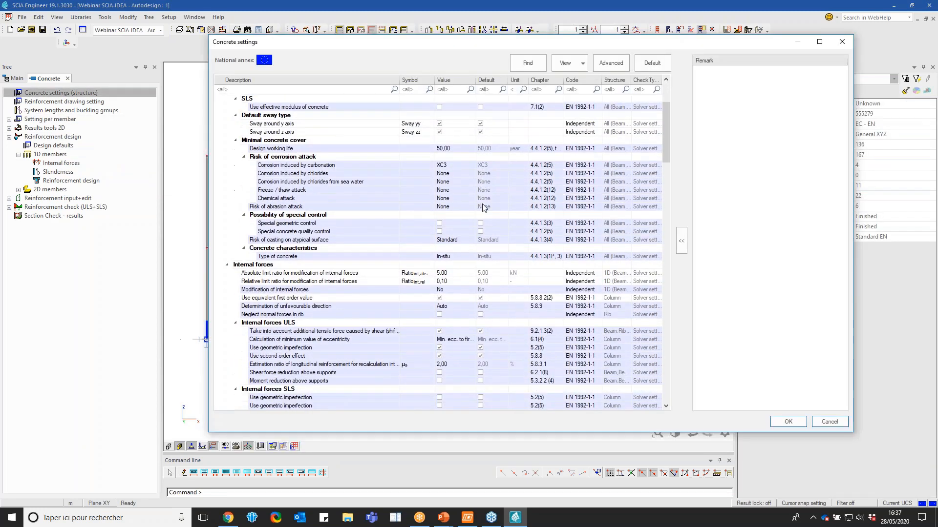
pyautogui.scroll(-1, 483, 203)
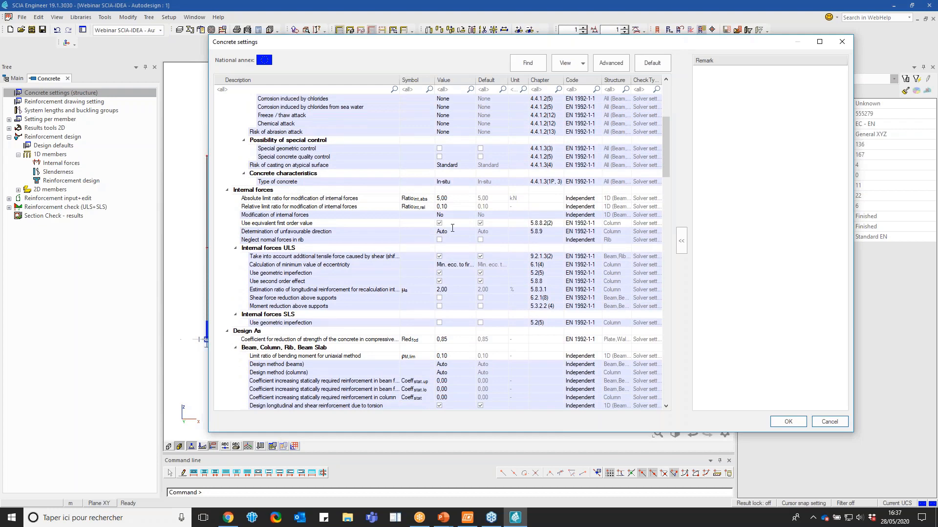
pyautogui.scroll(-3, 459, 242)
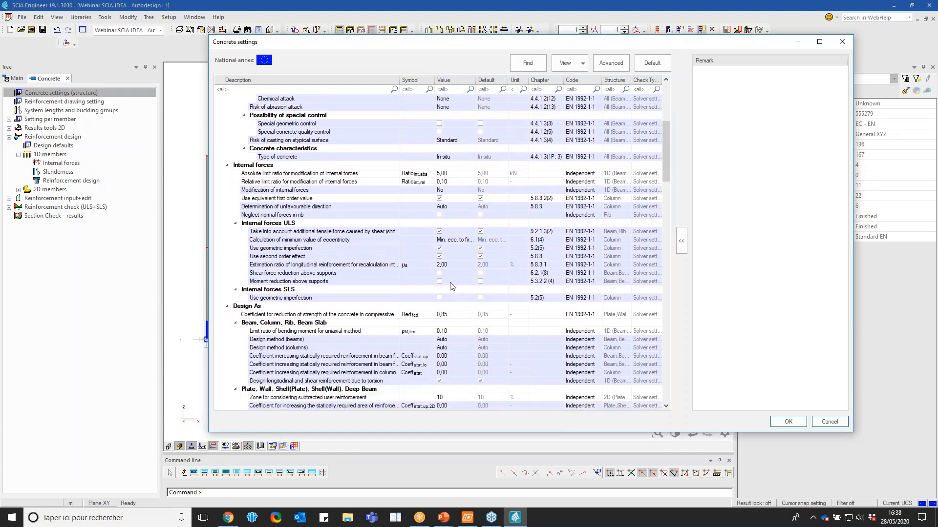
pyautogui.click(439, 273)
pyautogui.click(440, 281)
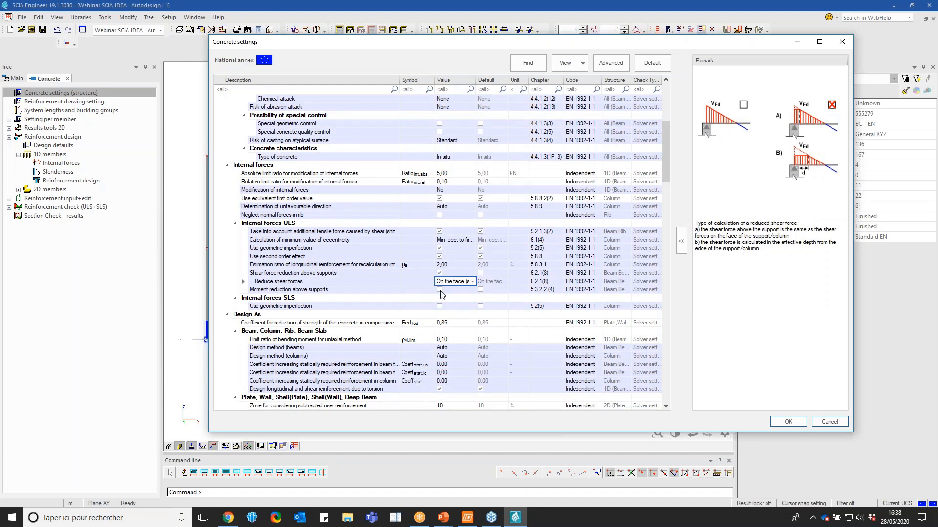
pyautogui.click(440, 290)
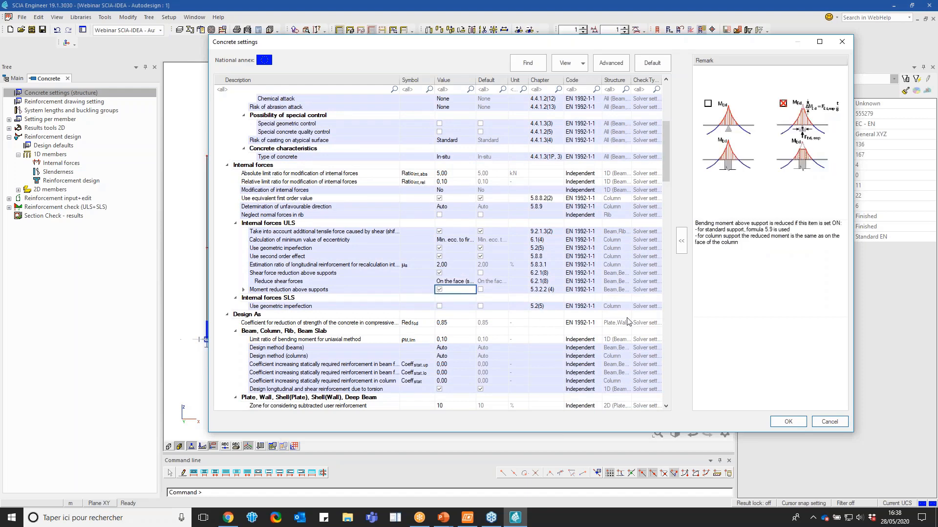
pyautogui.click(786, 423)
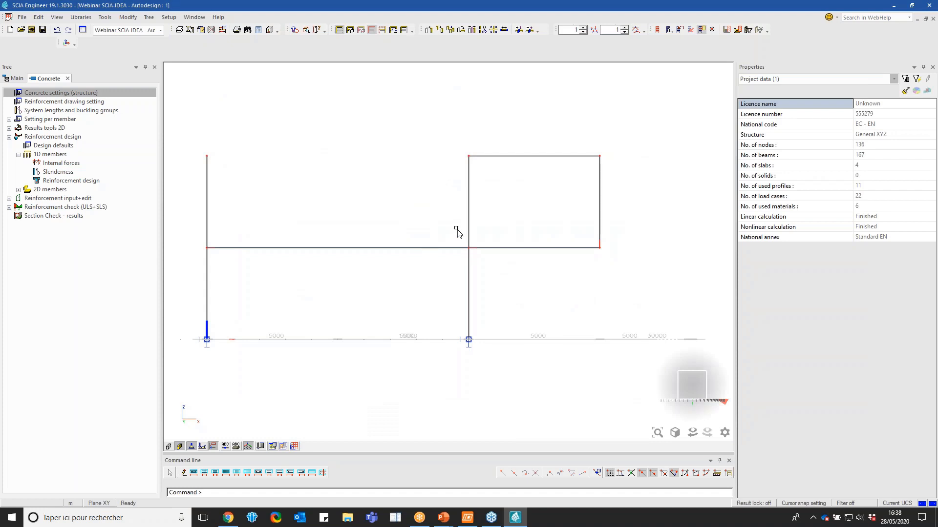
pyautogui.moveTo(684, 381); pyautogui.dragTo(671, 385)
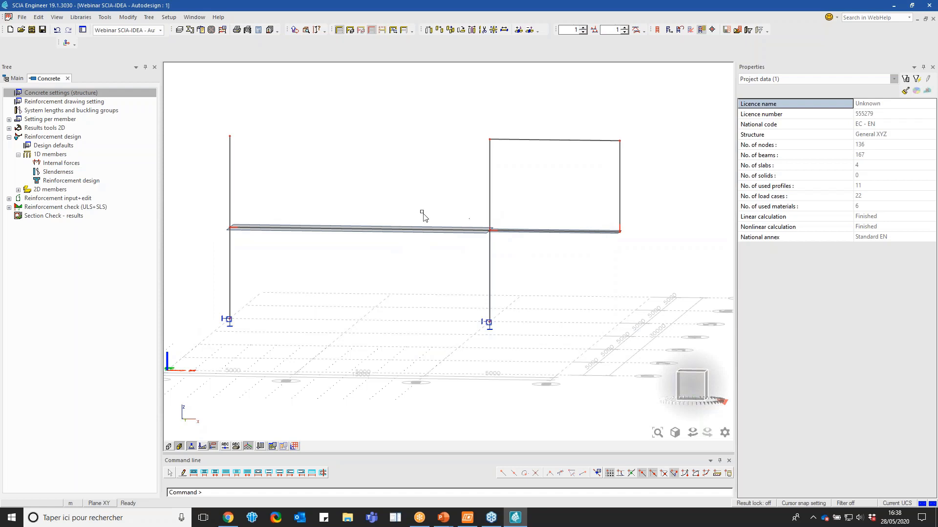
pyautogui.click(691, 386)
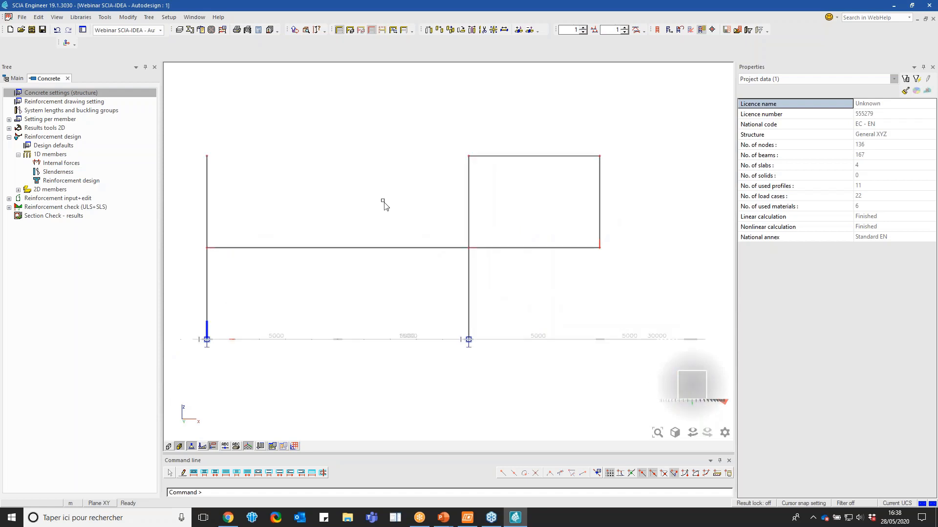
# Set the 1D internal forces to the ULS-Set B-FS (auto) combination with M-MEd values
pyautogui.click(61, 163)
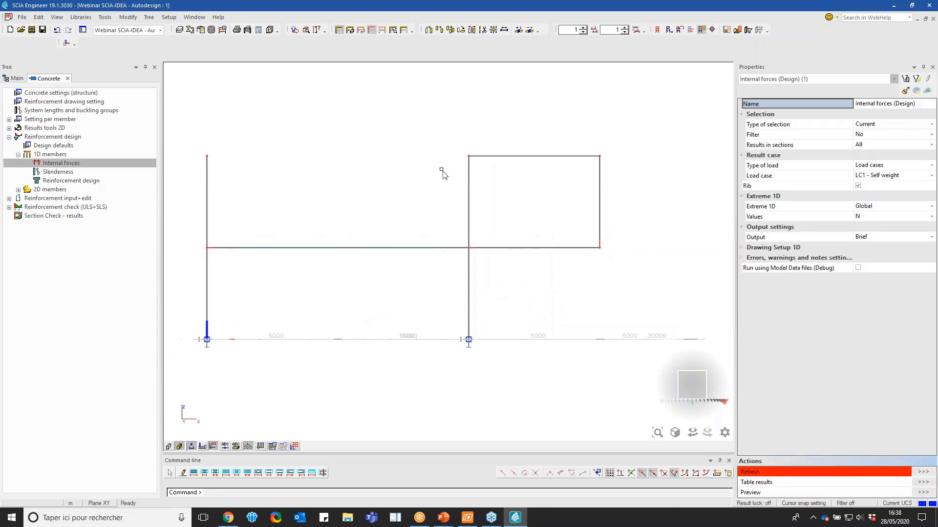
pyautogui.click(876, 166)
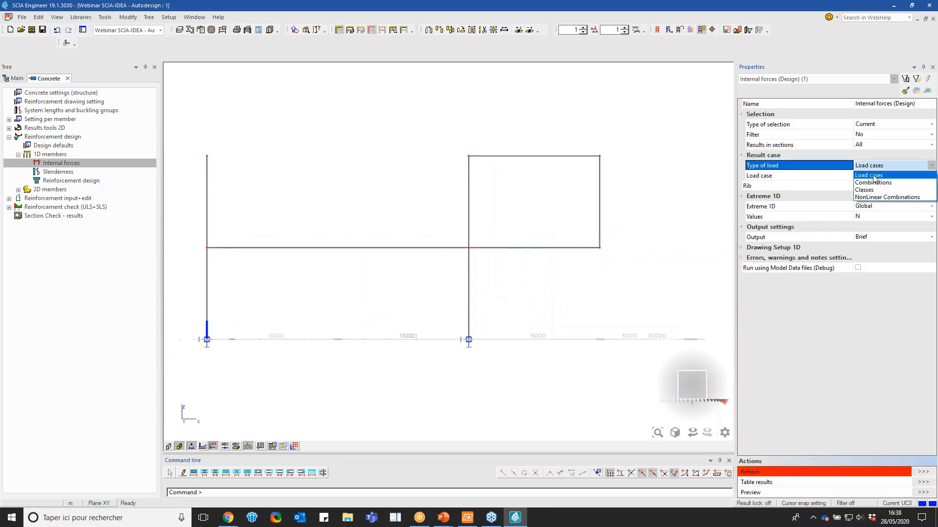
pyautogui.click(876, 175)
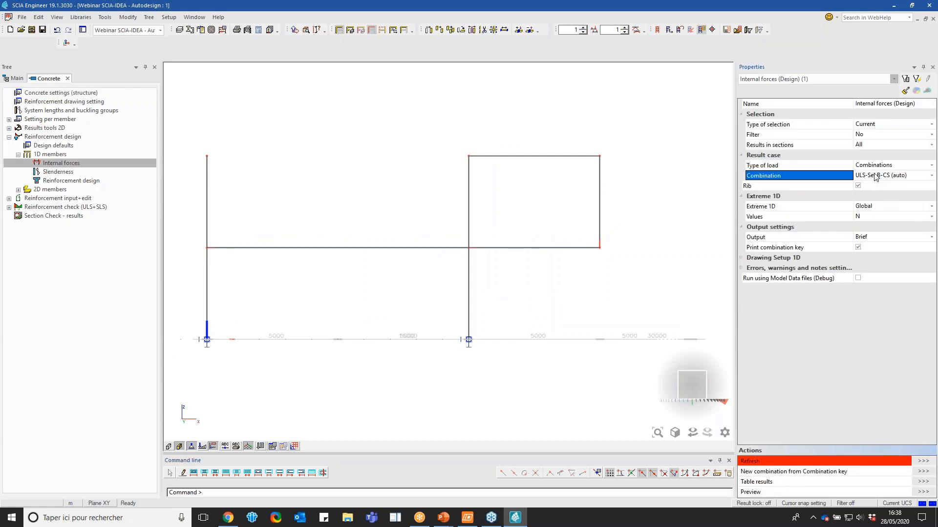
pyautogui.click(871, 175)
pyautogui.click(874, 191)
pyautogui.click(872, 217)
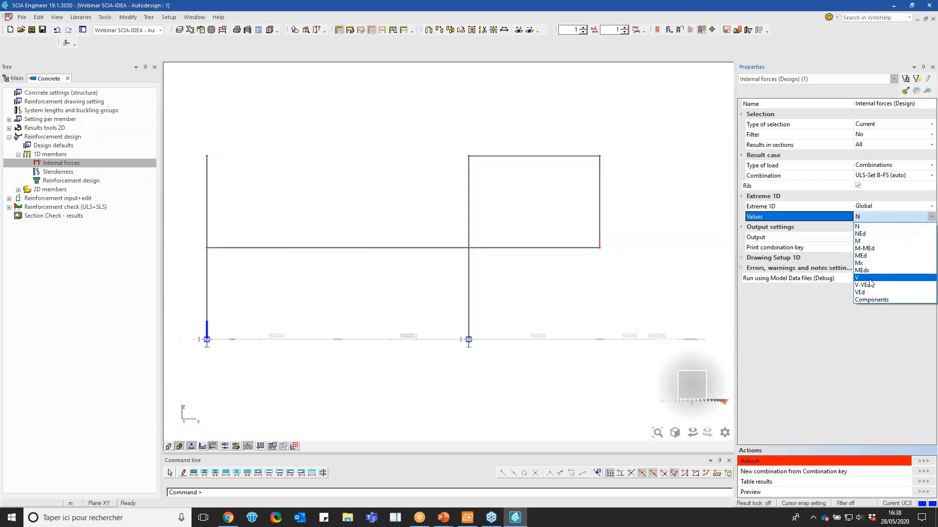
pyautogui.click(868, 248)
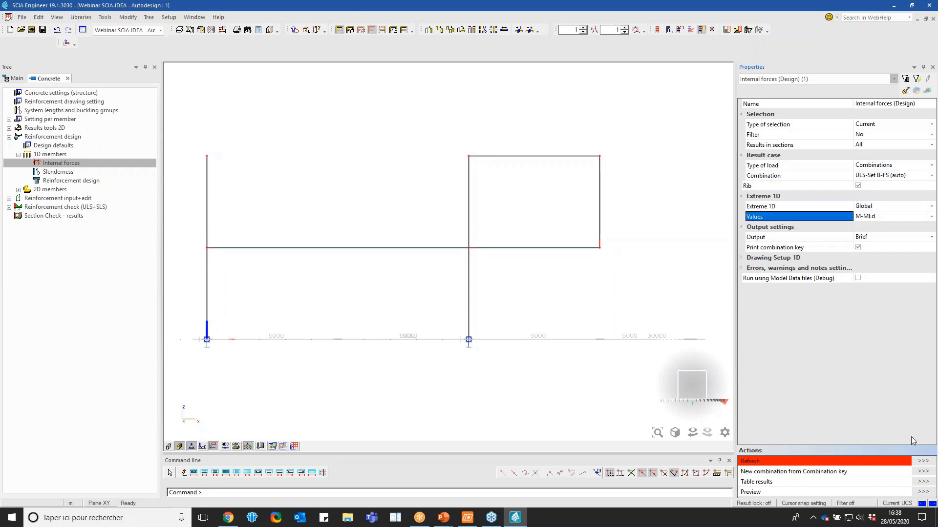
# Set the selection type to All and refresh the internal force diagrams for the frame
pyautogui.click(922, 462)
pyautogui.click(506, 294)
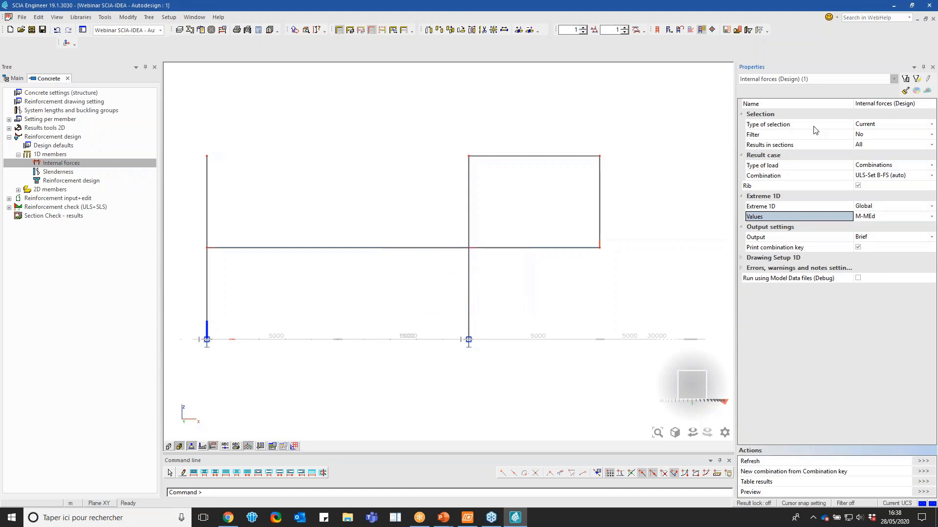
pyautogui.click(899, 124)
pyautogui.click(899, 124)
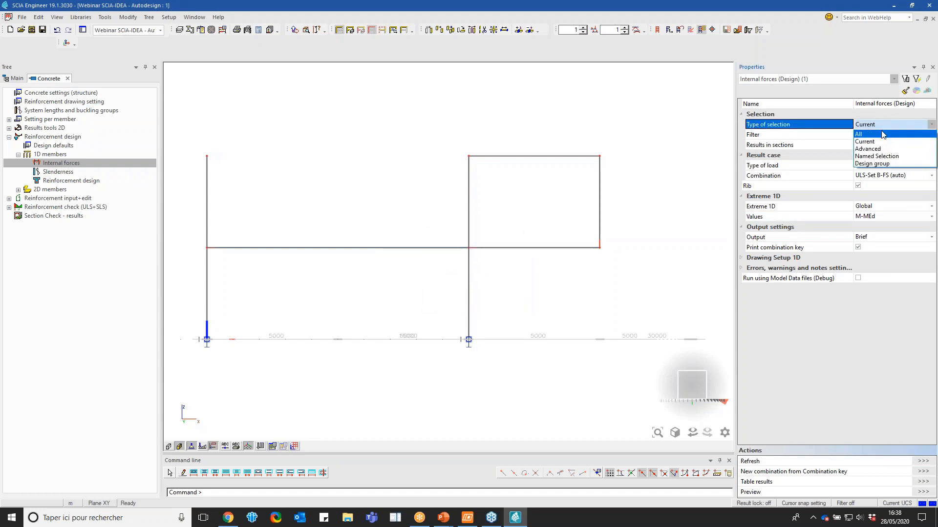
pyautogui.click(867, 137)
pyautogui.click(922, 462)
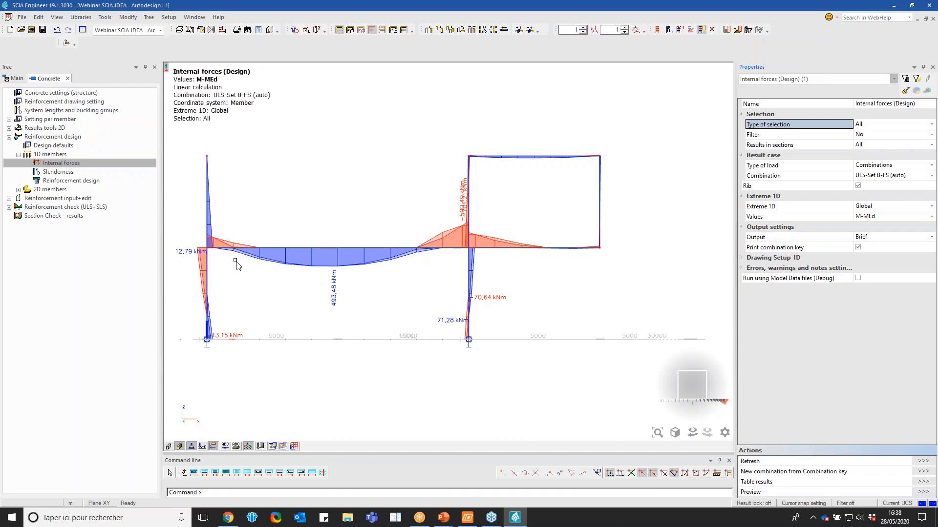
# Examine the M-MEd moment diagrams around the beam supports and columns, up close and in 3D
pyautogui.scroll(6, 209, 250)
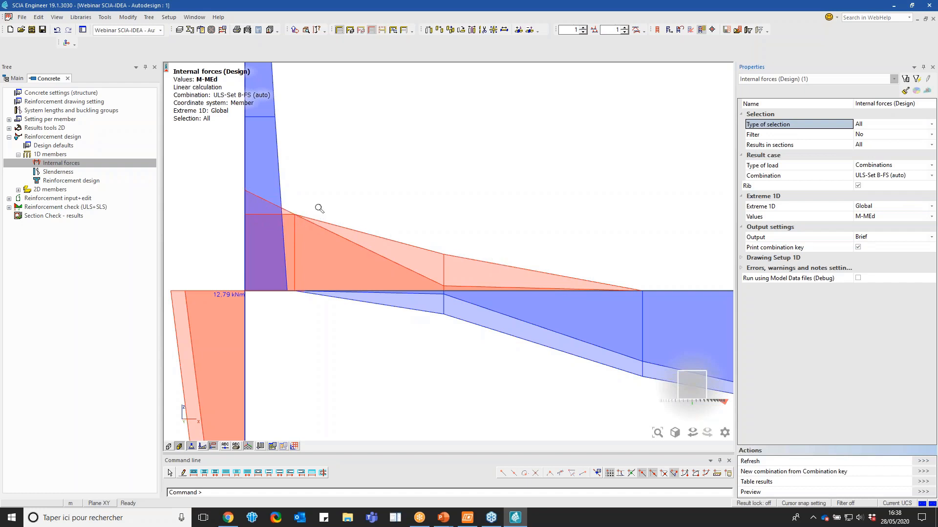
pyautogui.scroll(-3, 319, 209)
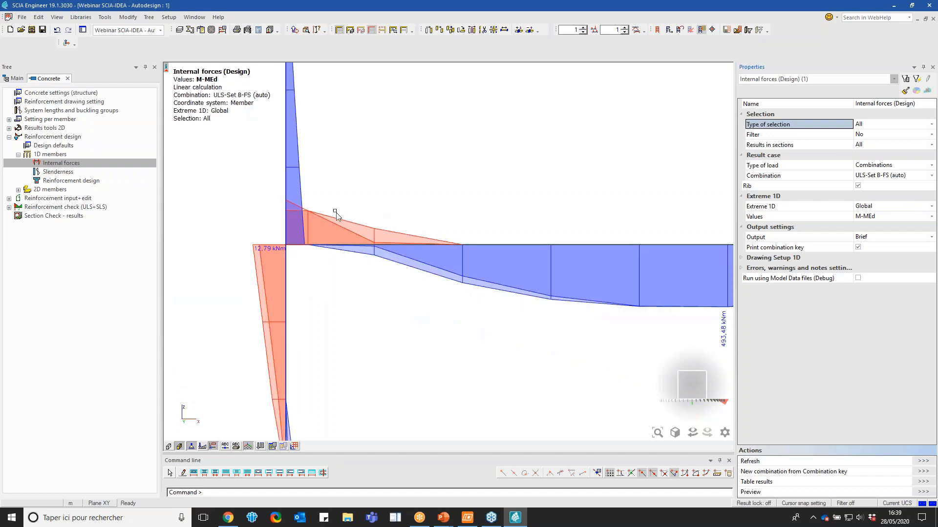
pyautogui.scroll(-3, 335, 213)
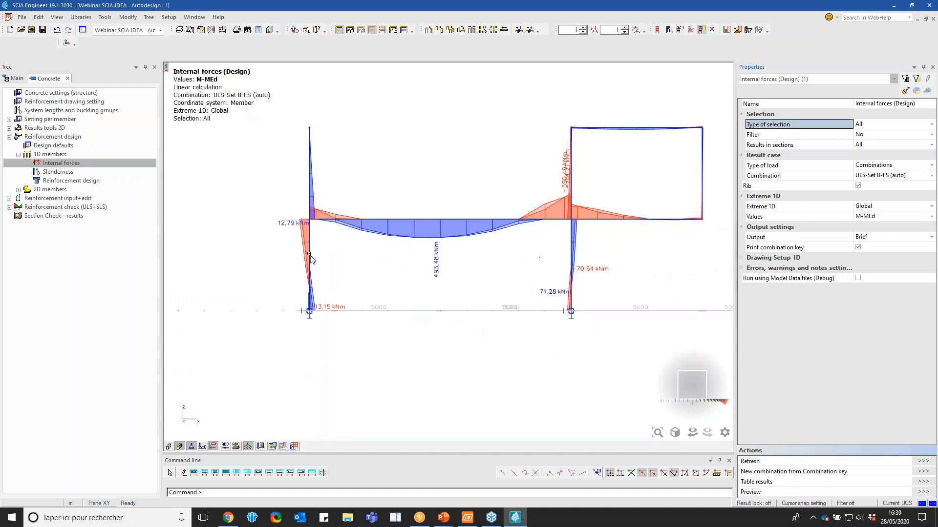
pyautogui.scroll(3, 289, 241)
pyautogui.scroll(-1, 295, 277)
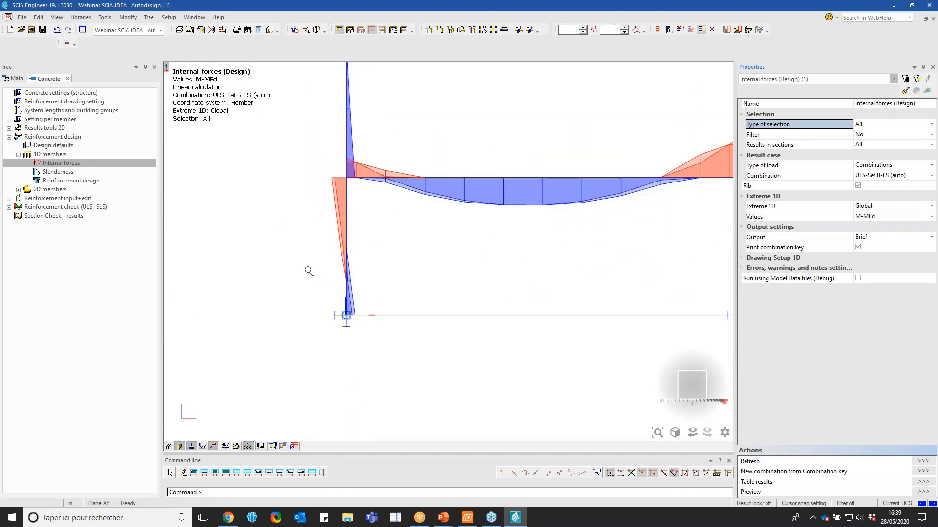
pyautogui.scroll(1, 308, 270)
pyautogui.scroll(2, 347, 132)
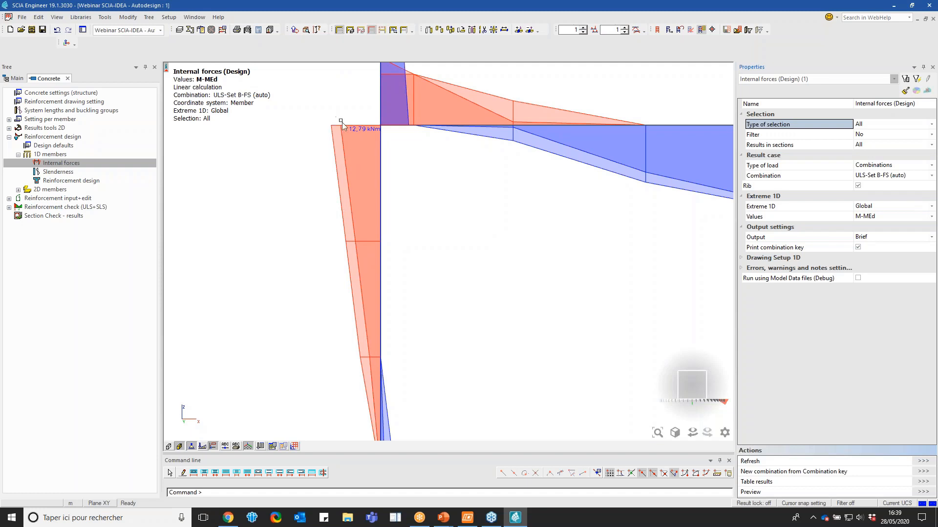
pyautogui.scroll(-3, 337, 133)
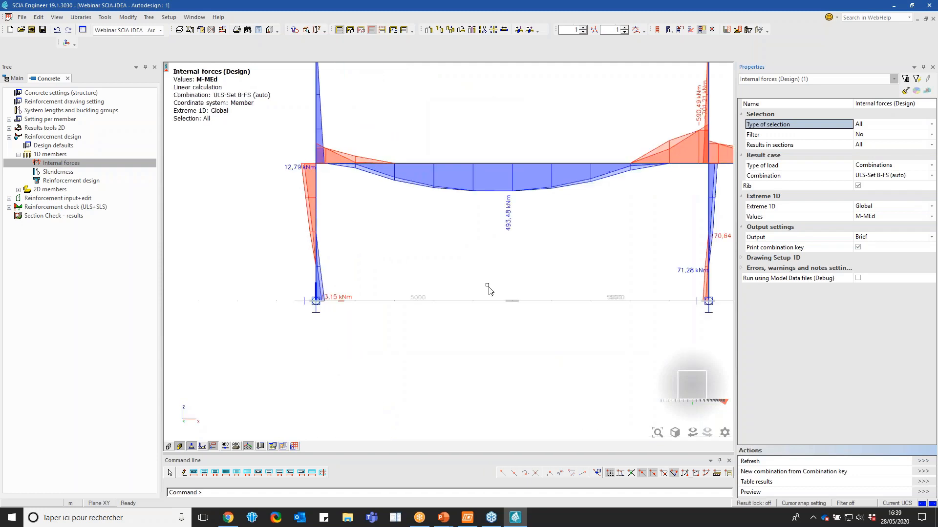
pyautogui.moveTo(687, 389); pyautogui.dragTo(657, 398)
pyautogui.scroll(-4, 380, 283)
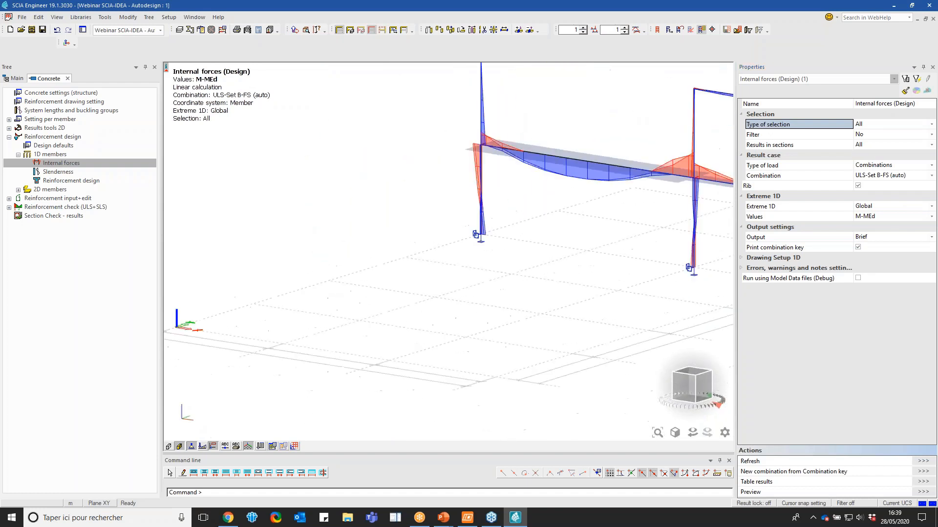
pyautogui.scroll(2, 559, 194)
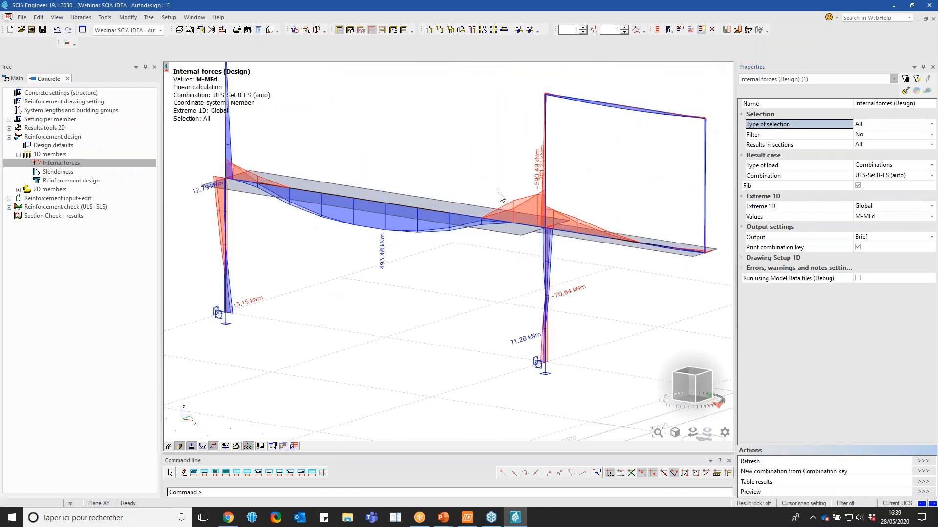
pyautogui.scroll(2, 559, 195)
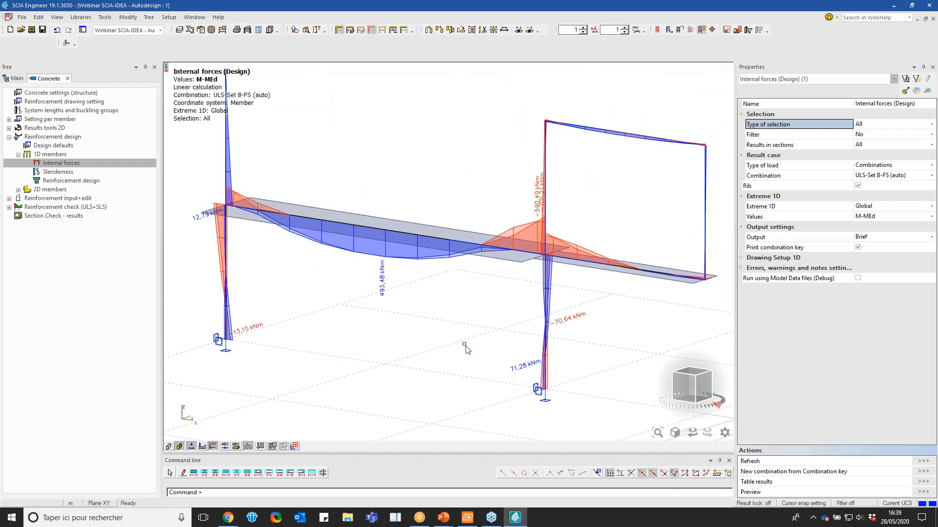
# Open the reinforcement design for 1D members and keep its type of values at Provided
pyautogui.click(71, 180)
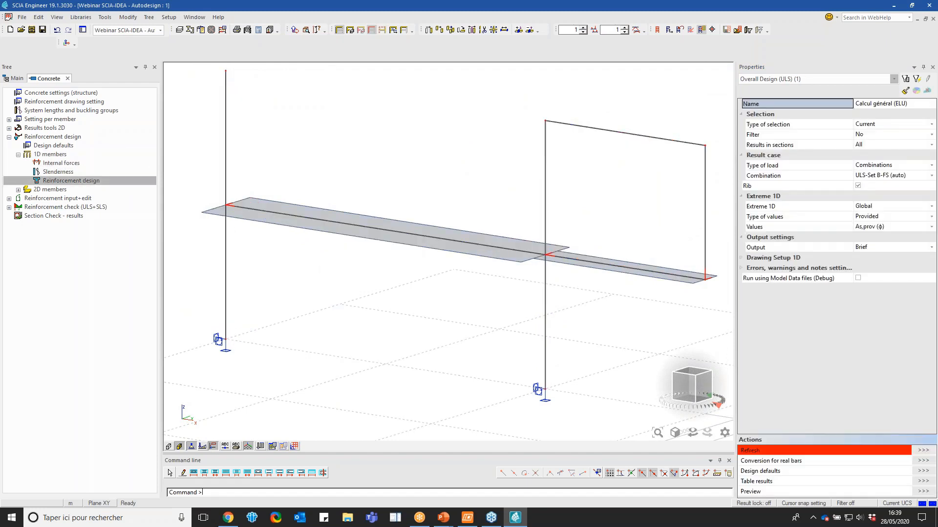
pyautogui.click(877, 217)
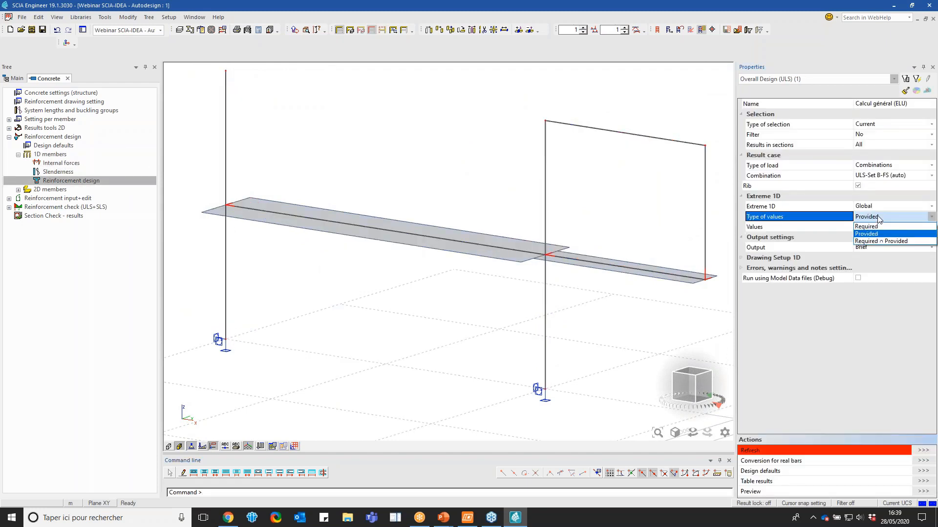
pyautogui.click(877, 218)
pyautogui.scroll(-1, 346, 269)
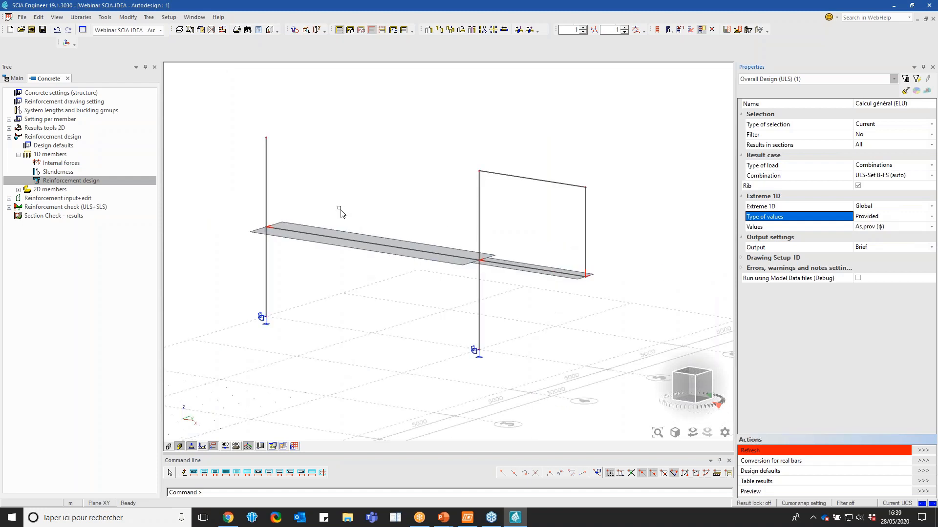
pyautogui.scroll(1, 339, 206)
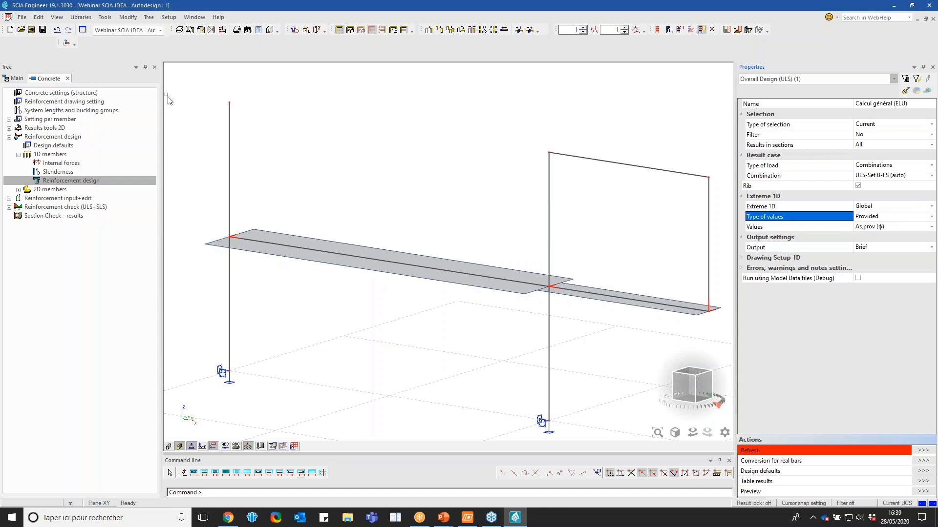
# Open the beam T-section reinforcement template Beam_Tsect_Basic_AddList_All for editing from the design defaults
pyautogui.doubleClick(87, 145)
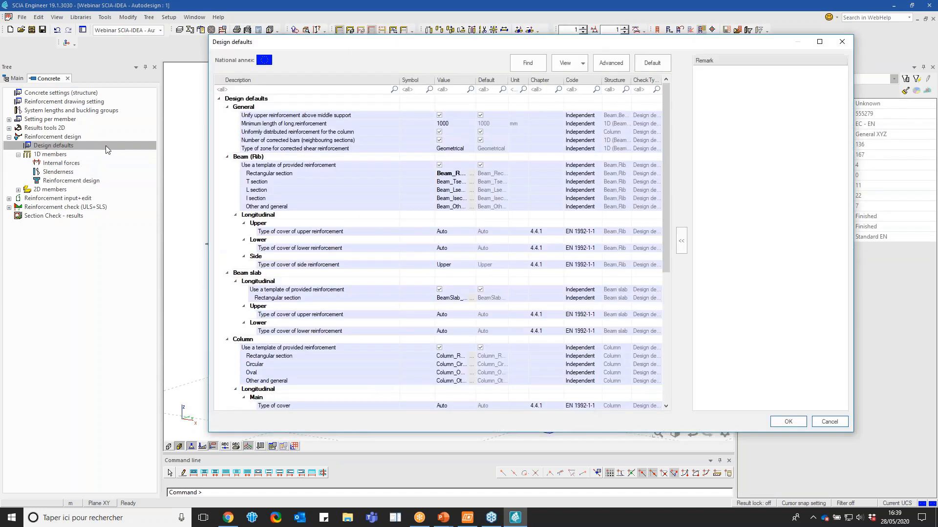
pyautogui.click(472, 182)
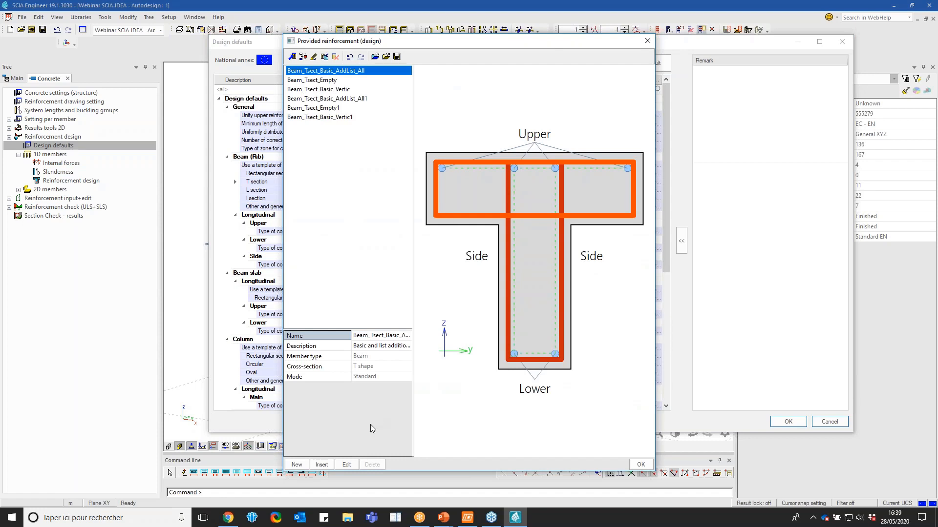
pyautogui.click(346, 465)
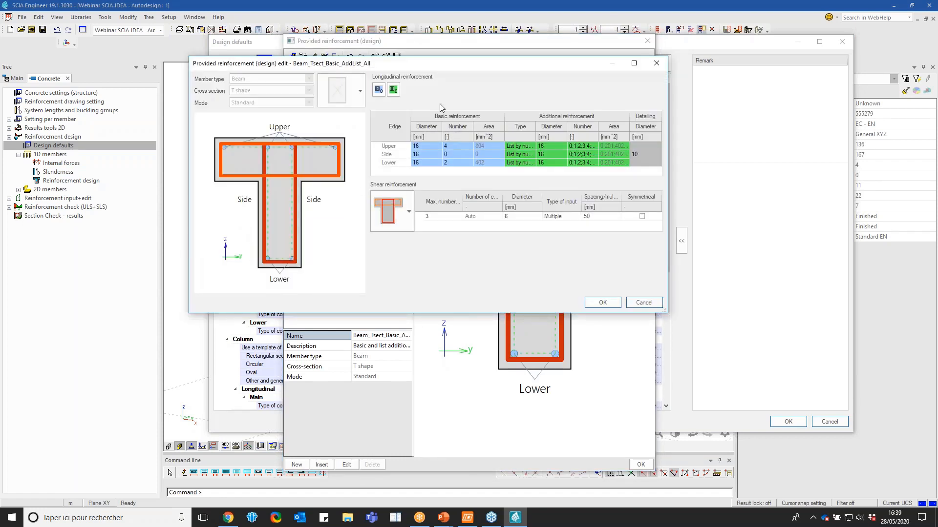
pyautogui.moveTo(415, 69); pyautogui.dragTo(418, 112)
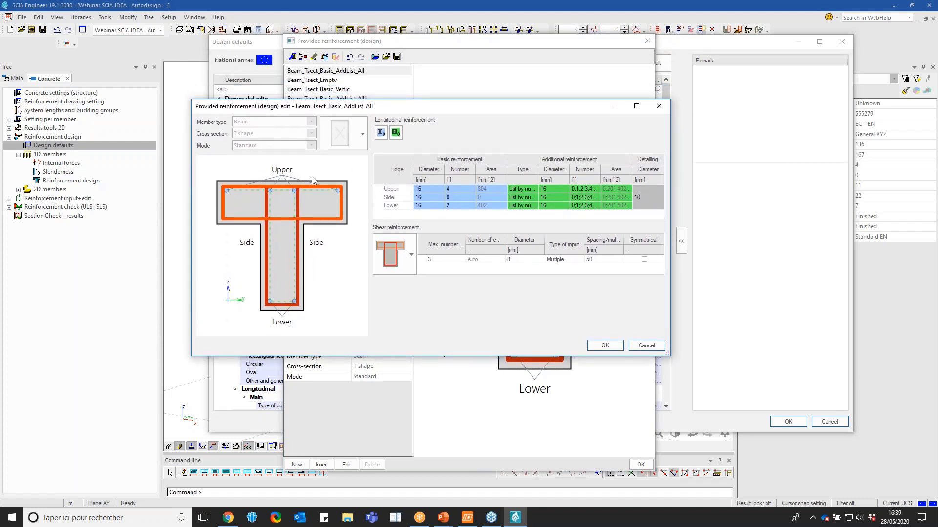
# Set the basic reinforcement diameter to 20 mm for the T-section's upper and lower edges
pyautogui.click(435, 189)
pyautogui.write('20')
pyautogui.press('Return')
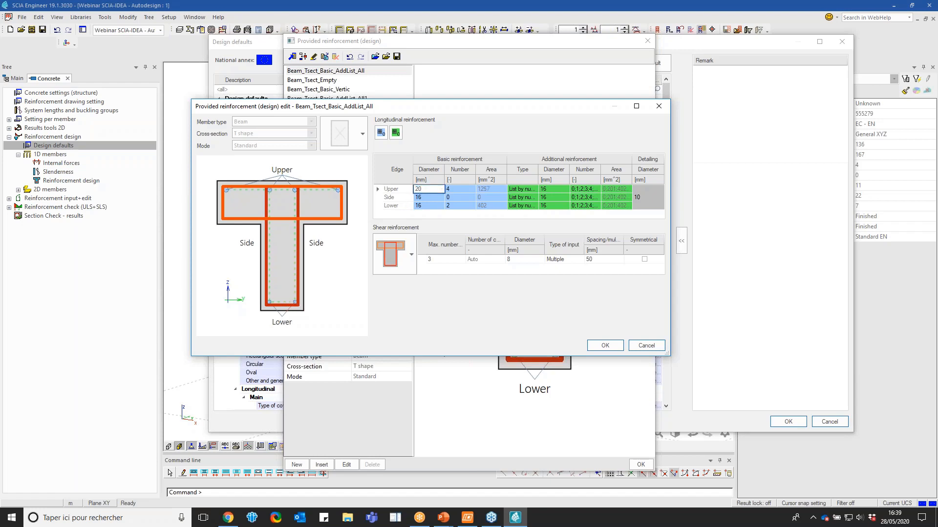
pyautogui.click(429, 206)
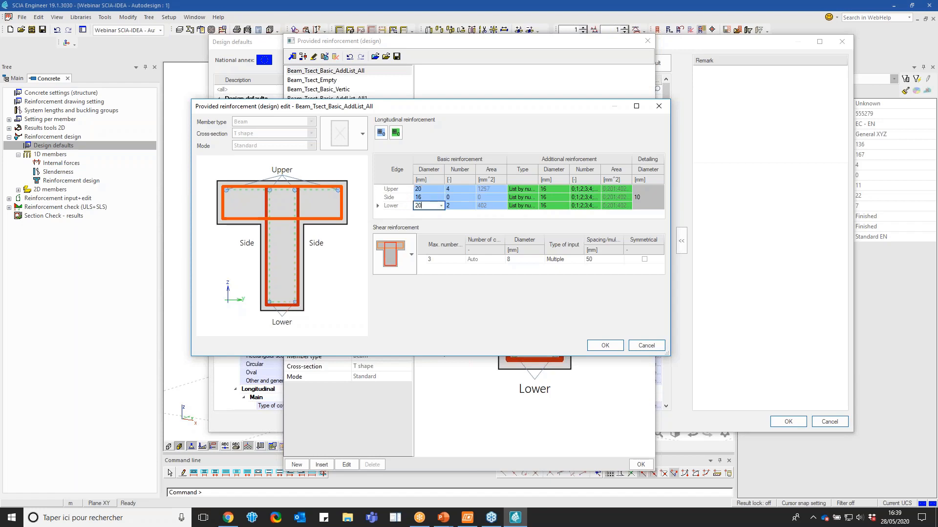
pyautogui.write('20')
pyautogui.press('Return')
# Set the additional reinforcement diameter to 20 mm for the upper and lower edges and accept the T-section template
pyautogui.click(549, 188)
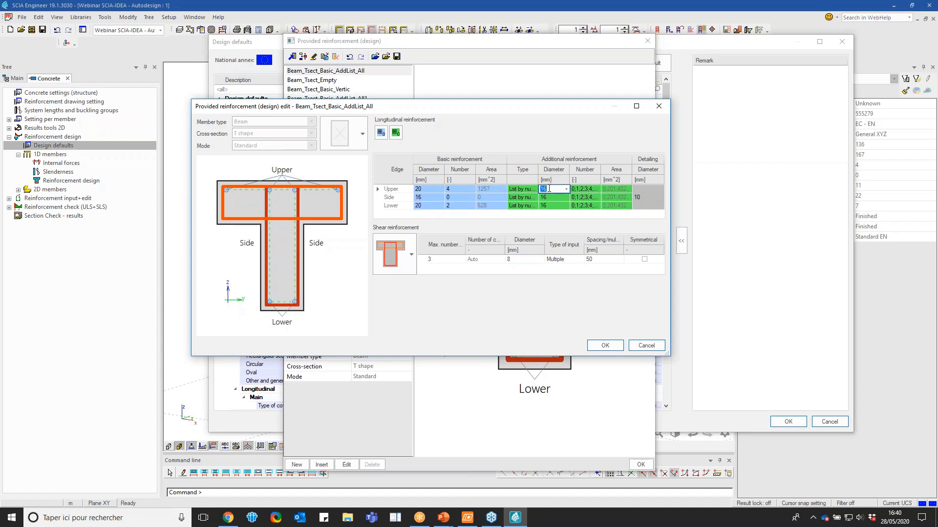
pyautogui.click(551, 205)
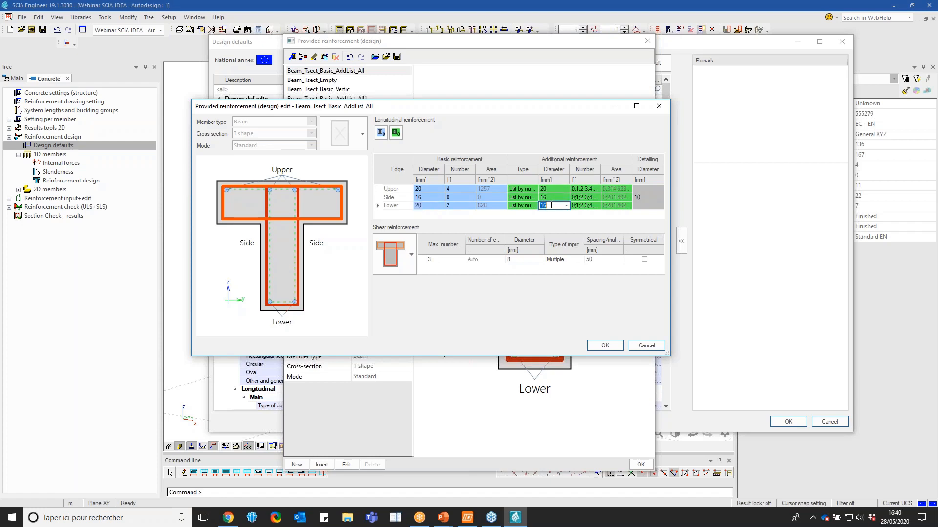
pyautogui.write('20')
pyautogui.click(605, 345)
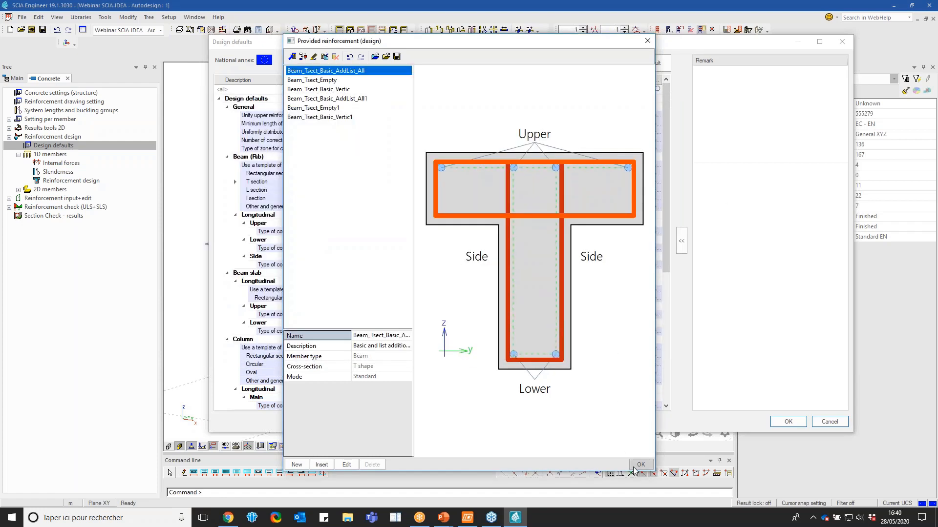
pyautogui.click(634, 468)
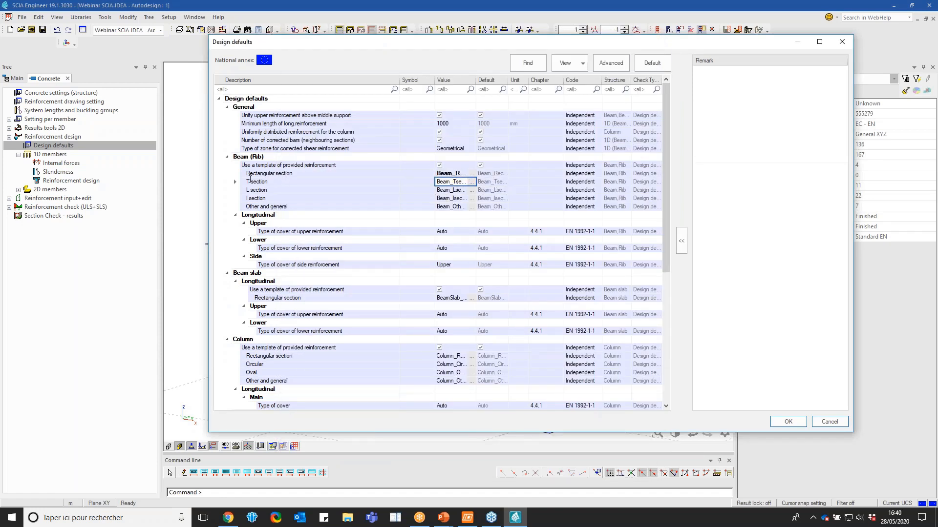
# Edit the rectangular column template Column_Rect_Basic_AddList_All and set its Edge y basic reinforcement diameter to 20 mm
pyautogui.scroll(-6, 328, 202)
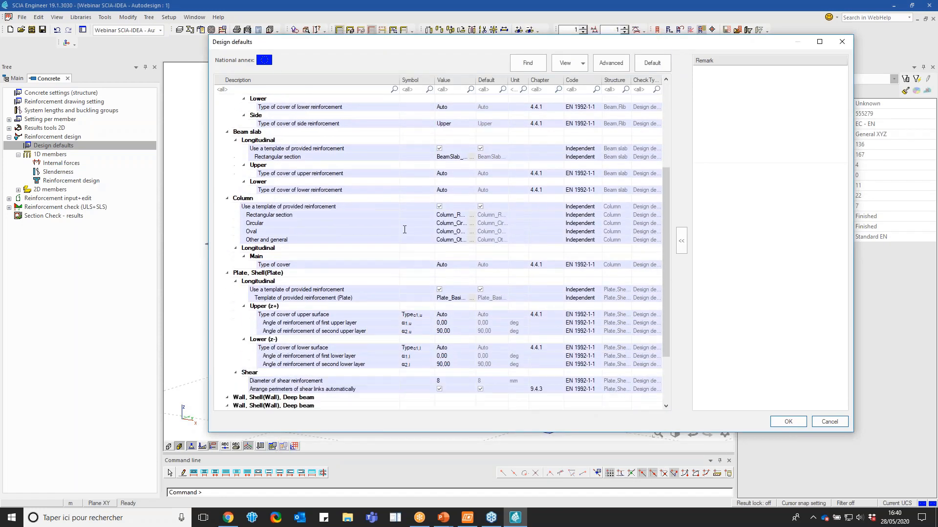
pyautogui.click(455, 207)
pyautogui.click(472, 207)
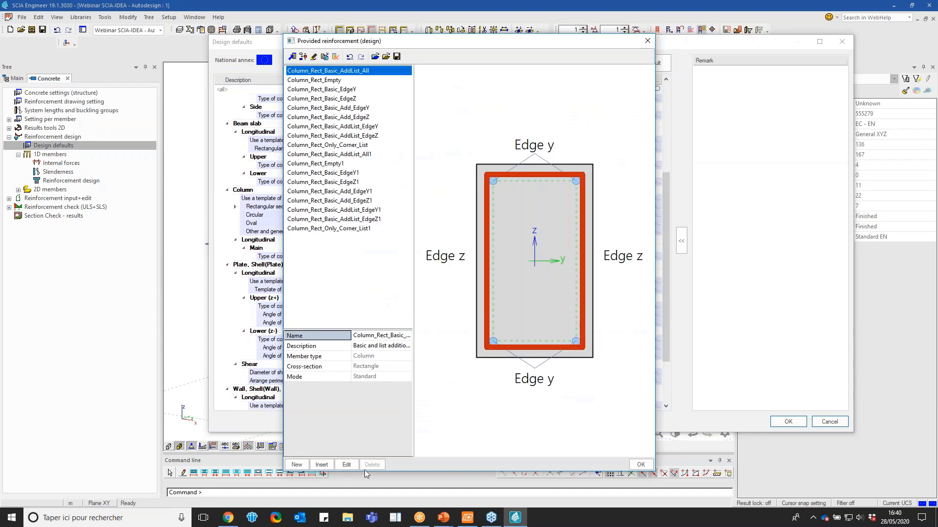
pyautogui.click(346, 464)
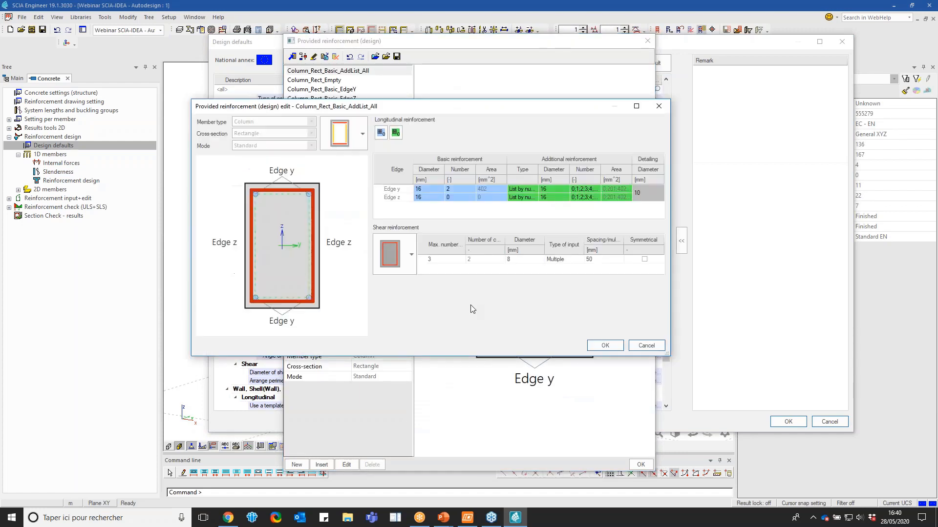
pyautogui.click(429, 189)
pyautogui.write('20')
pyautogui.press('Return')
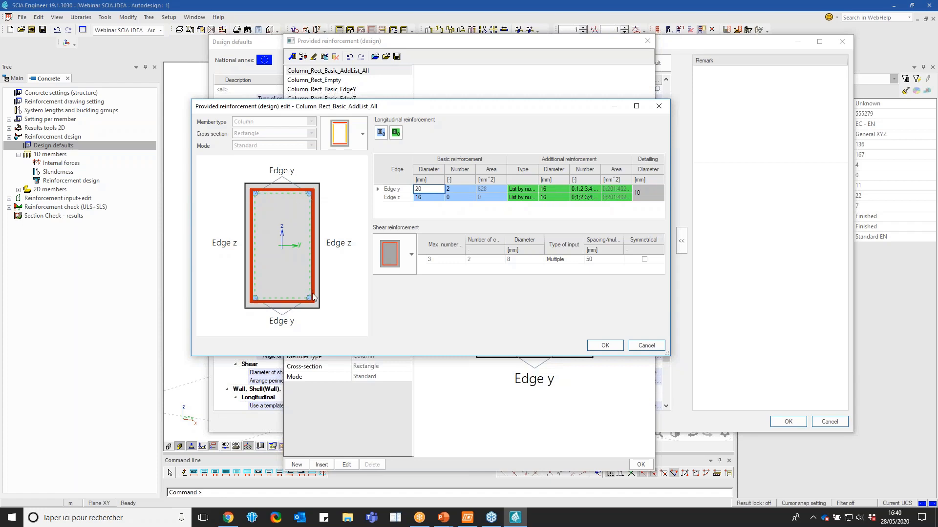
# Accept the edited rectangular column template and close the provided reinforcement library to return to the design defaults
pyautogui.click(556, 189)
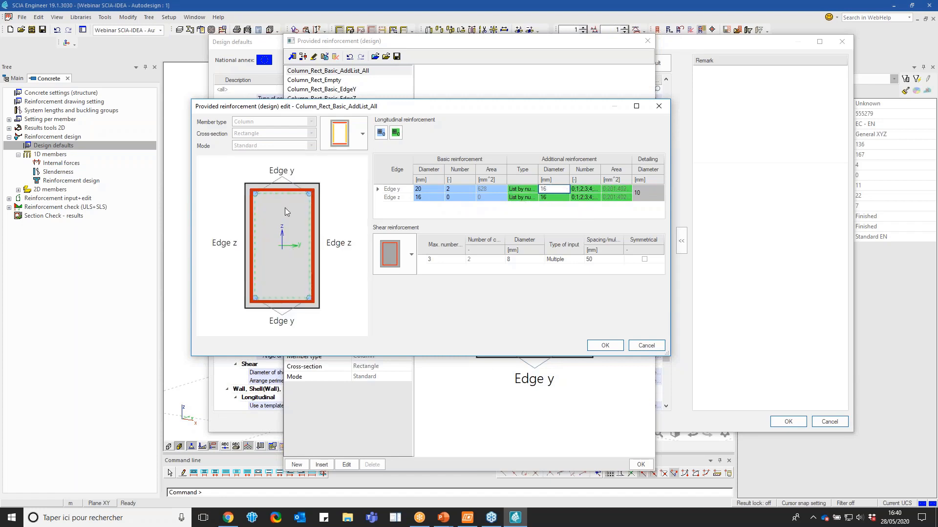
pyautogui.click(605, 345)
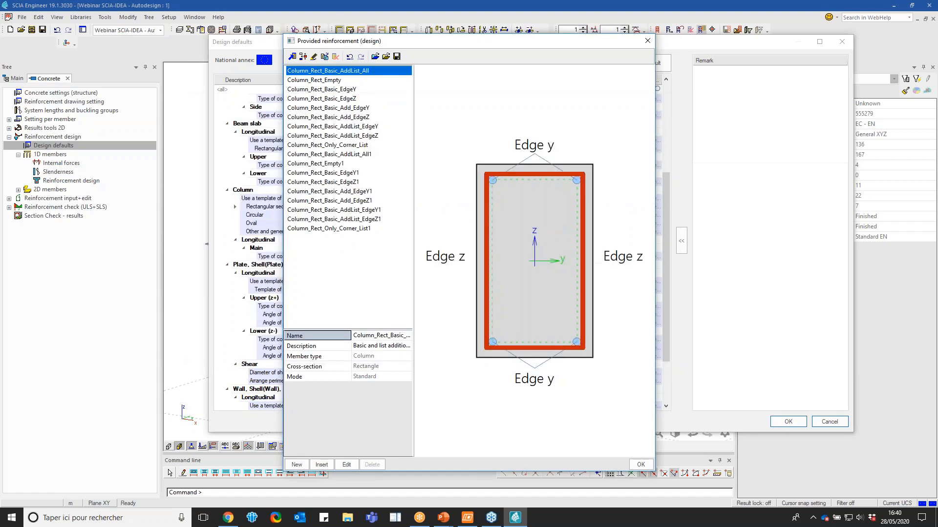
pyautogui.click(640, 464)
pyautogui.scroll(5, 458, 161)
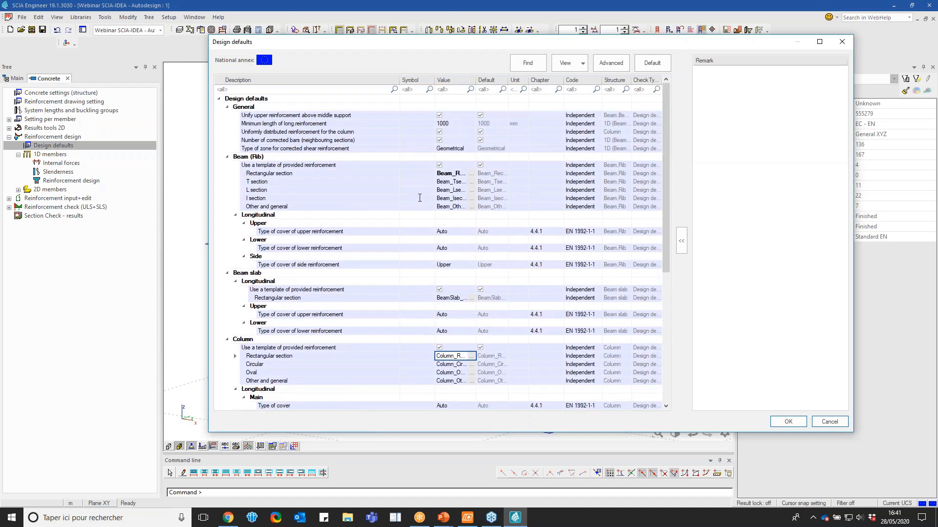
# Review the type of zone for corrected shear reinforcement, keep it Geometrical, and accept the design defaults
pyautogui.click(465, 149)
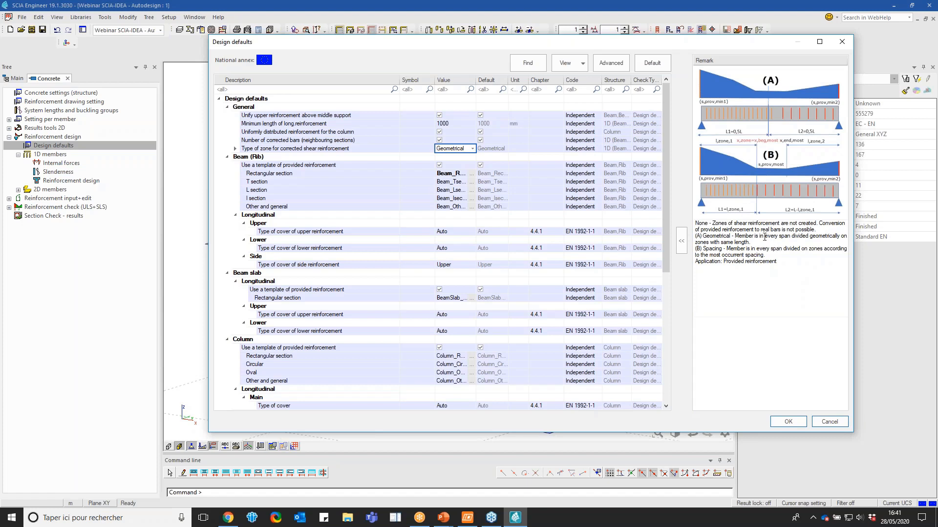
pyautogui.click(473, 148)
pyautogui.click(449, 174)
pyautogui.click(789, 423)
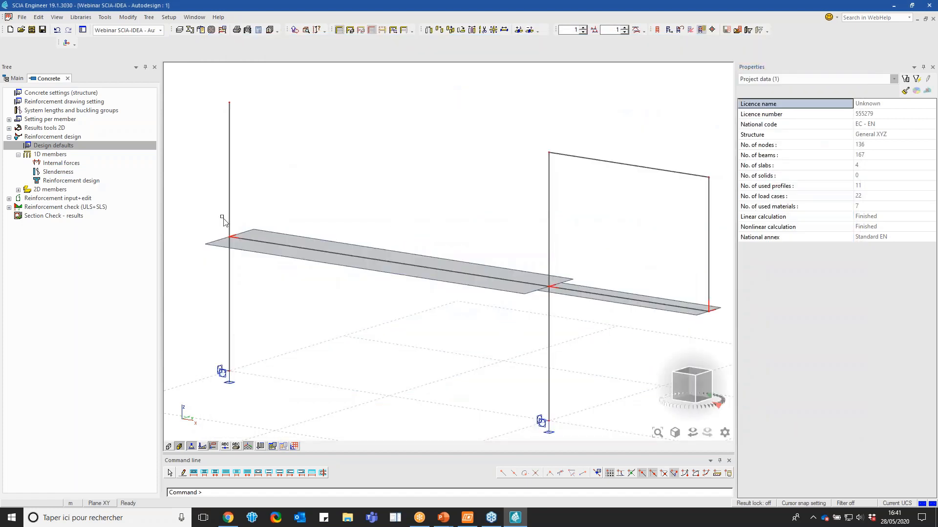
# Run the 1D member reinforcement design on all members for the ULS-Set B-FS (auto) combination, with provided As,prov (φ) values
pyautogui.scroll(-2, 356, 289)
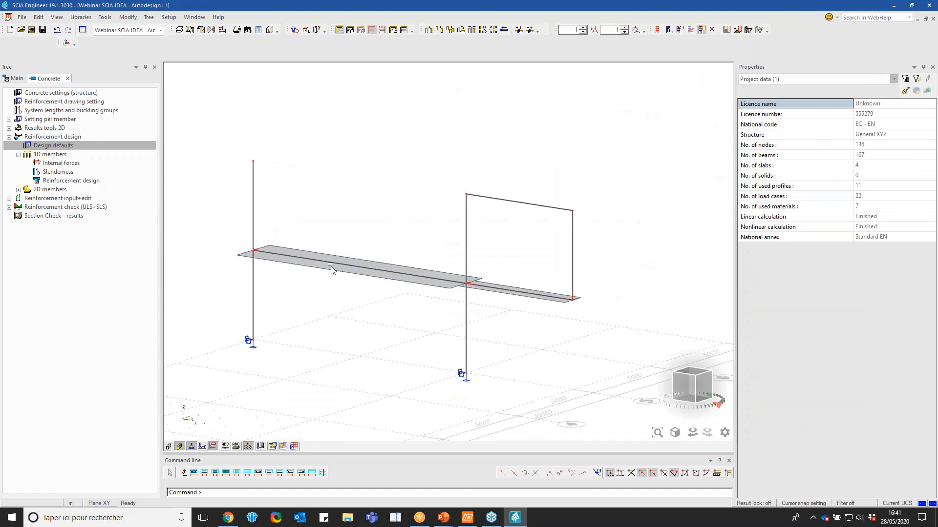
pyautogui.click(98, 179)
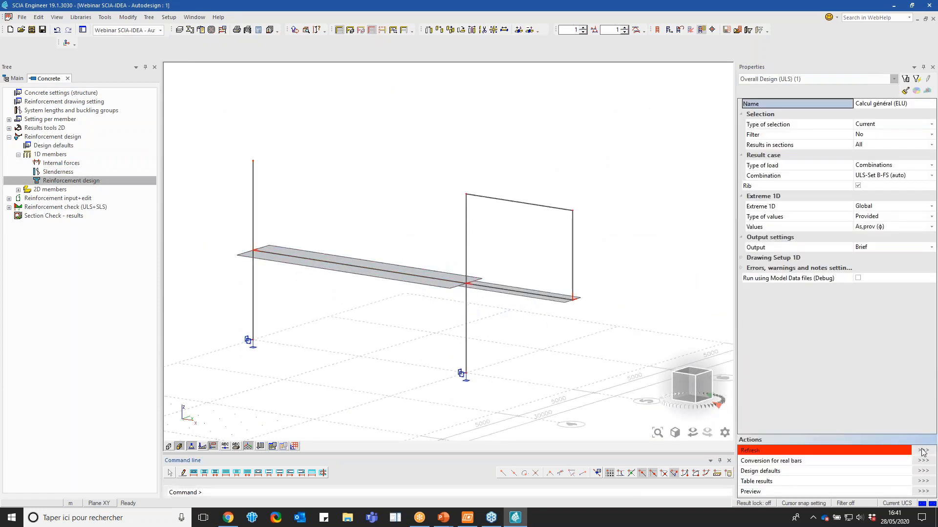
pyautogui.click(890, 125)
pyautogui.click(883, 134)
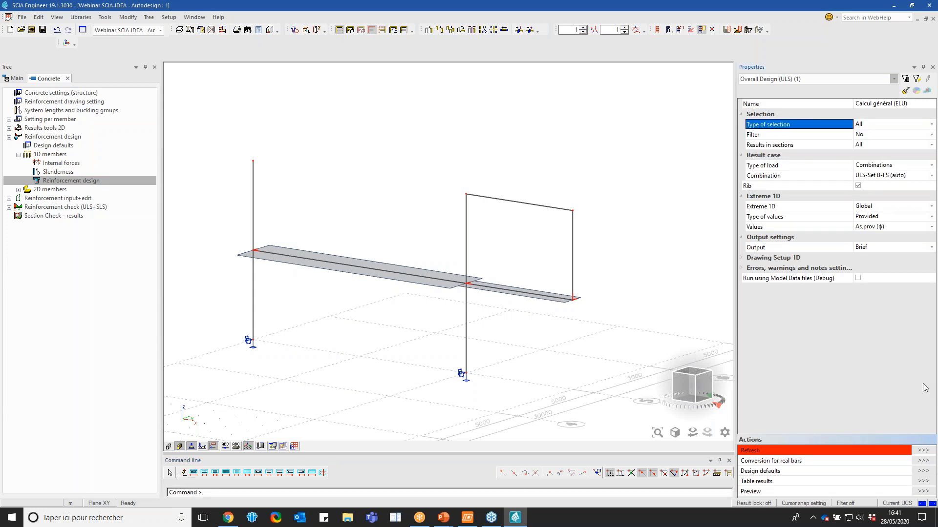
pyautogui.click(923, 450)
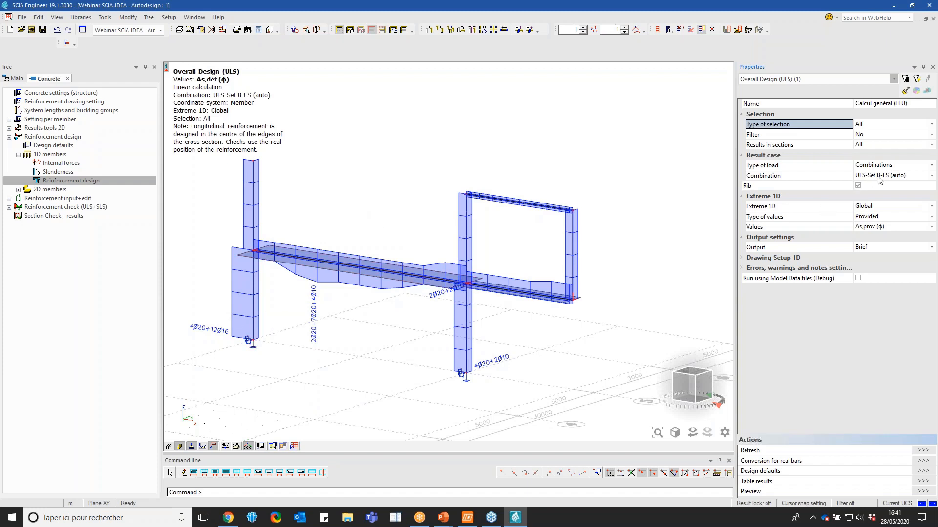
# Display the required reinforcement area As,req on the frame members
pyautogui.click(877, 218)
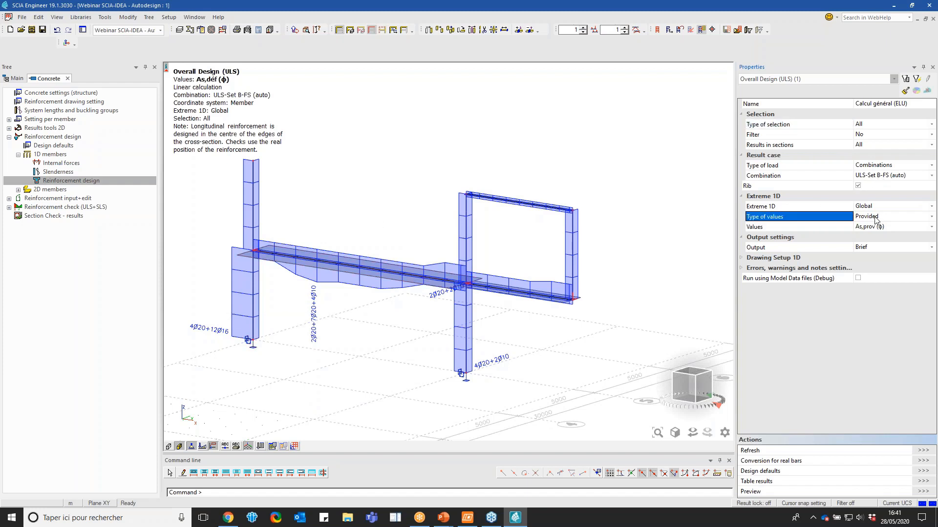
pyautogui.click(876, 218)
pyautogui.click(875, 227)
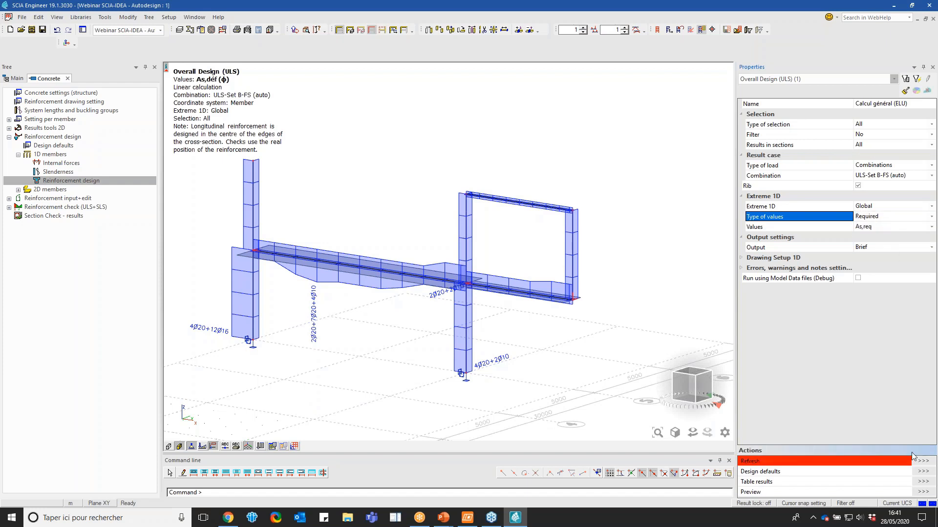
pyautogui.click(892, 462)
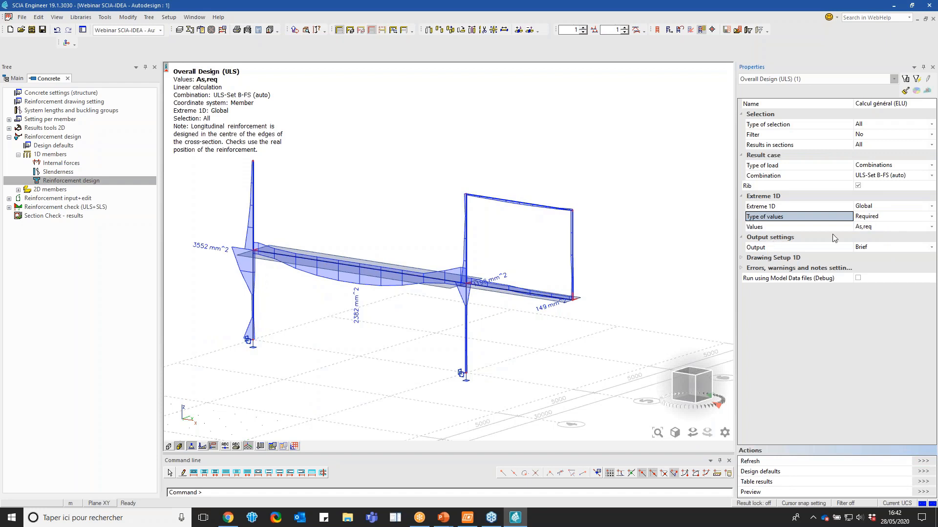
# Switch the result type back to Provided and refresh the As,prov (φ) diagrams
pyautogui.click(875, 217)
pyautogui.click(871, 234)
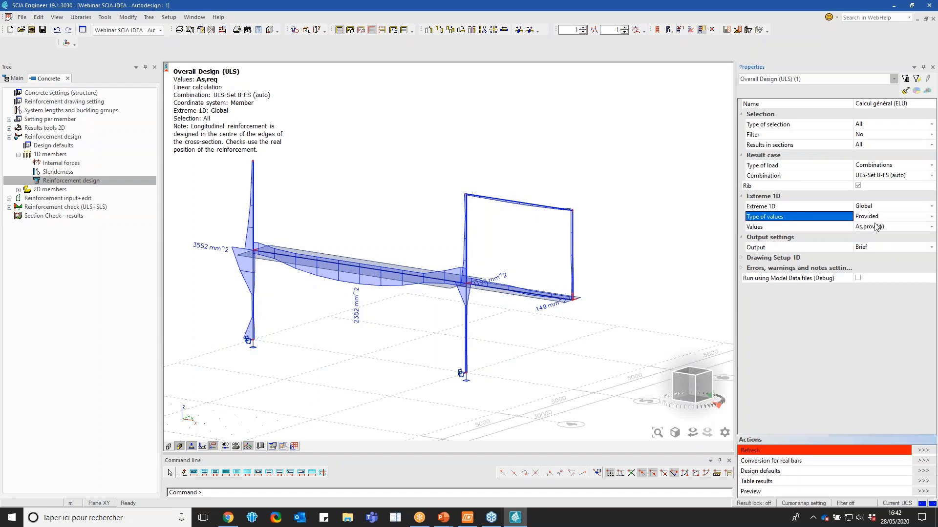
pyautogui.click(923, 451)
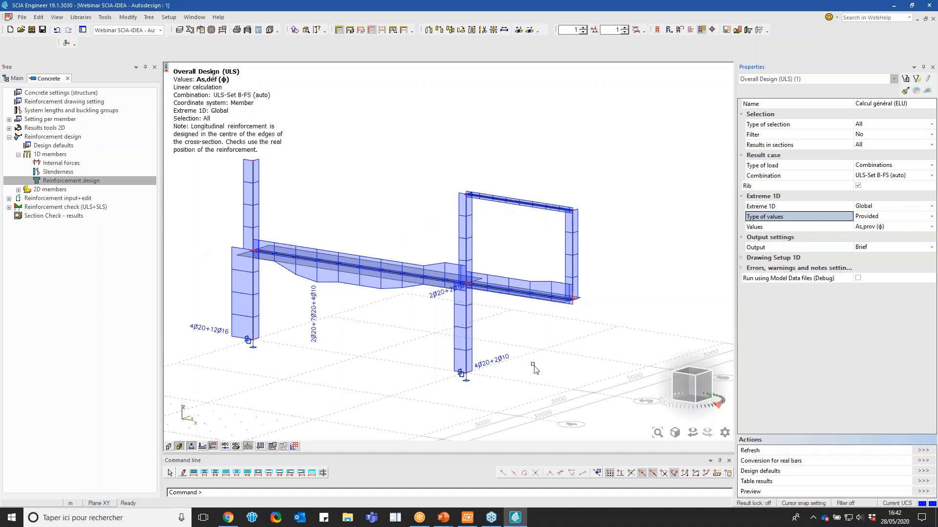
pyautogui.click(883, 229)
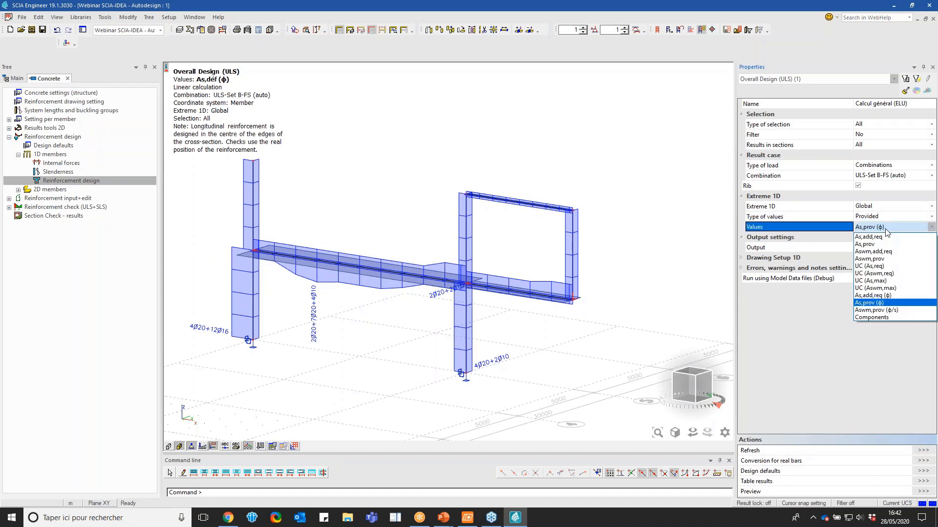
pyautogui.click(886, 229)
pyautogui.click(885, 219)
pyautogui.click(884, 219)
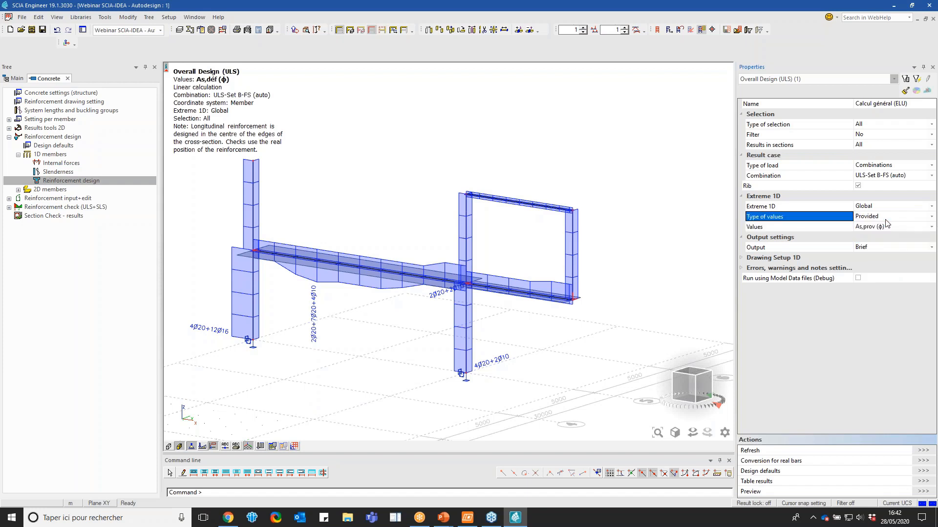
pyautogui.click(885, 228)
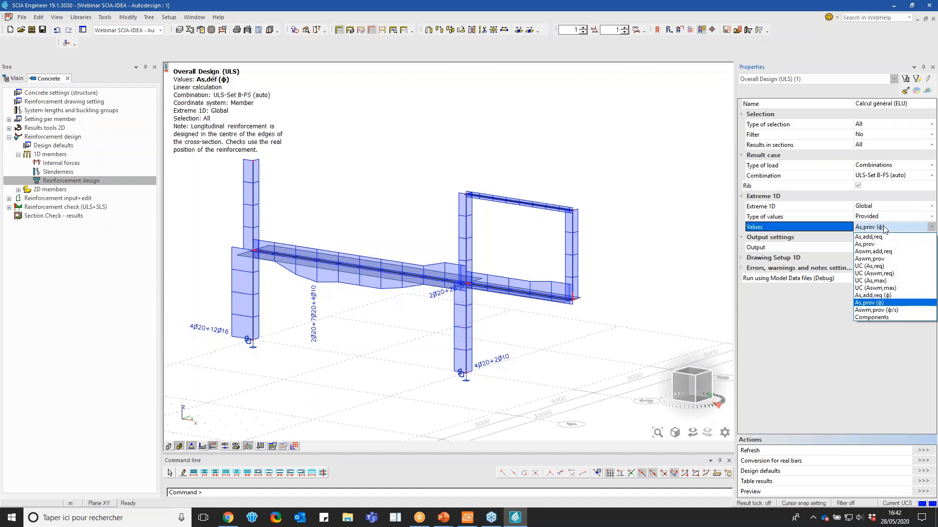
pyautogui.click(885, 228)
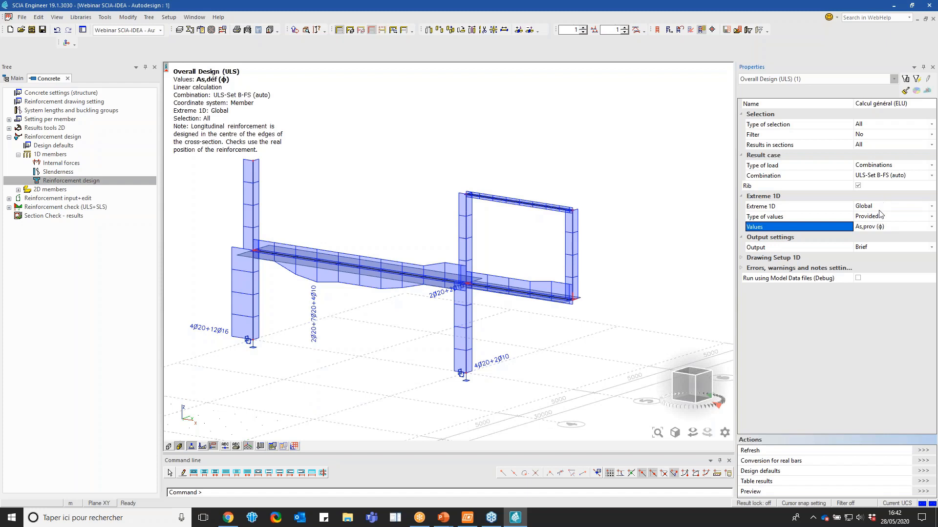
pyautogui.click(881, 209)
pyautogui.click(881, 209)
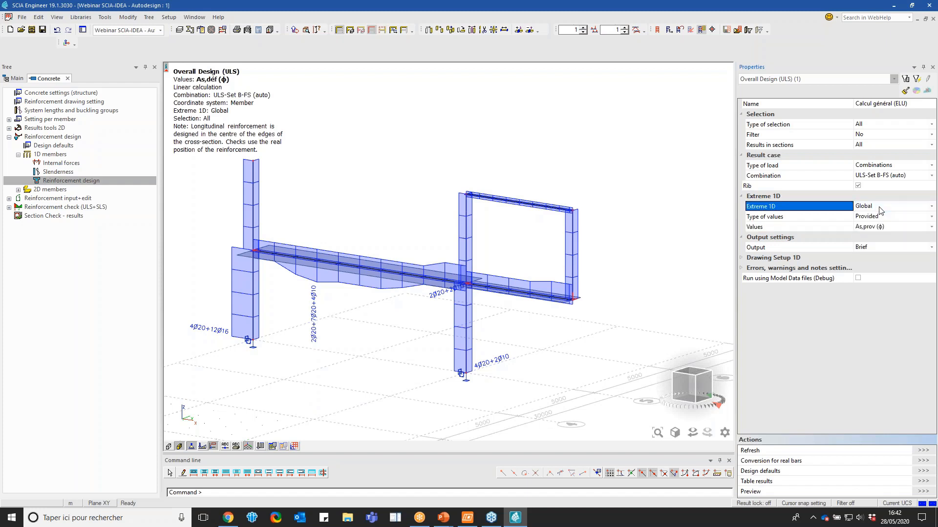
pyautogui.click(878, 228)
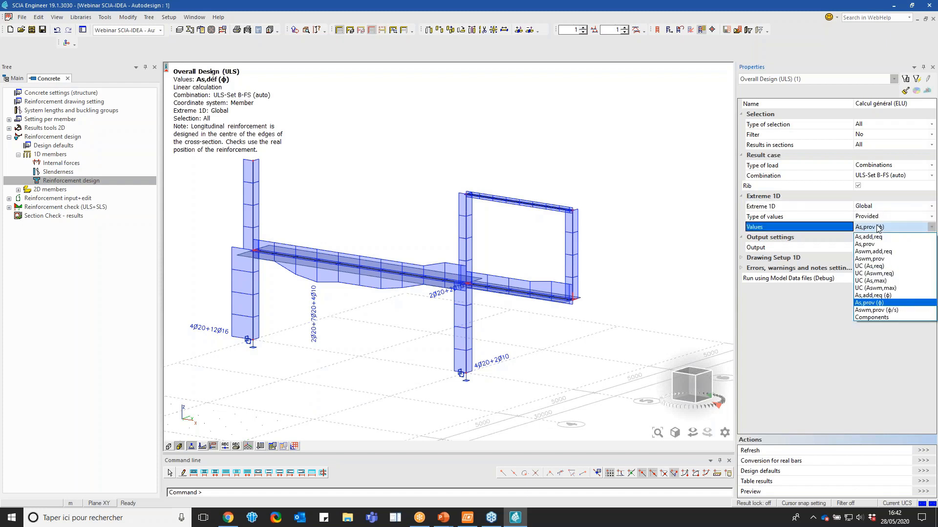
pyautogui.click(878, 228)
# Display the UC (As,req) unity check of the provided reinforcement on the frame
pyautogui.click(873, 230)
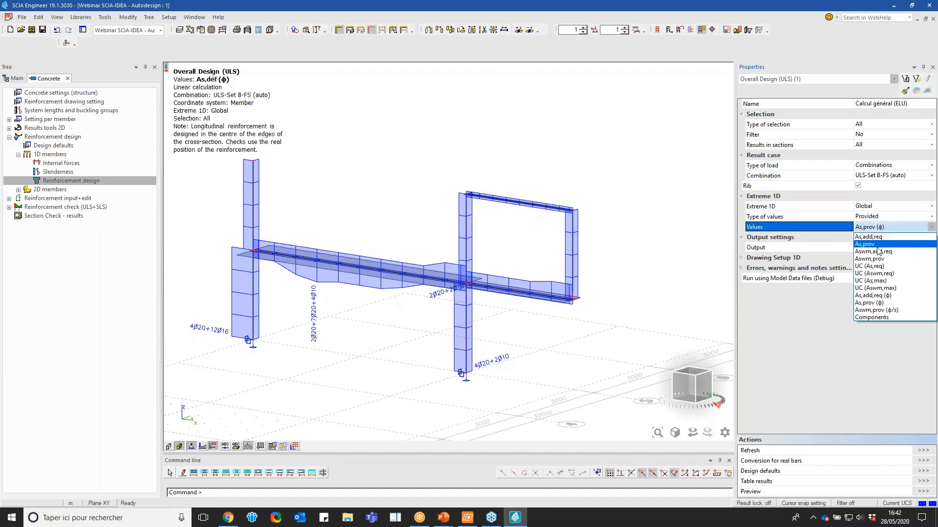
pyautogui.click(889, 270)
pyautogui.click(920, 451)
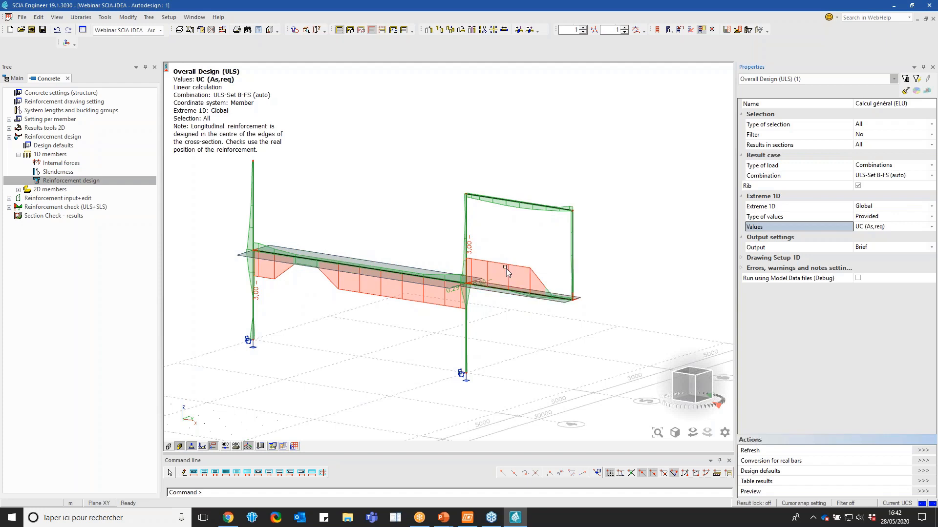
# Keep the Provided value type and set the displayed design values to As,prov (φ)
pyautogui.click(884, 218)
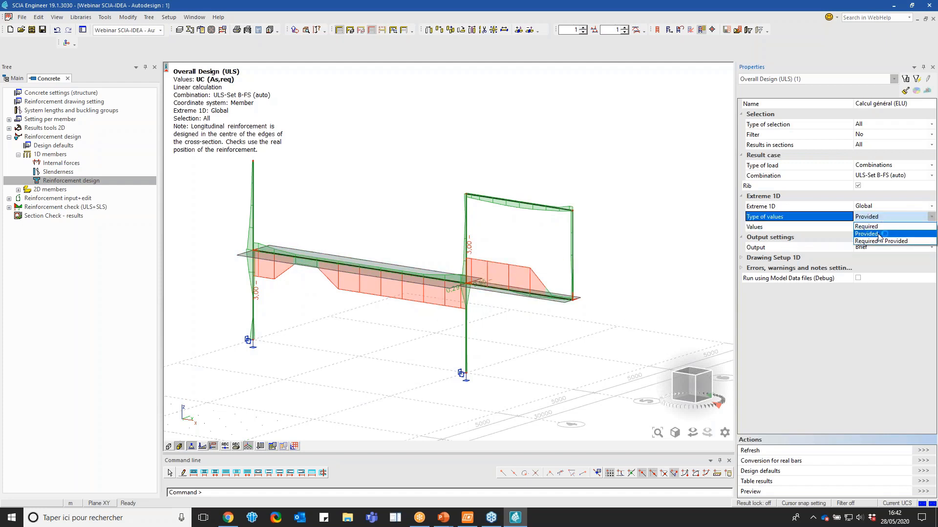
pyautogui.click(866, 234)
pyautogui.click(881, 227)
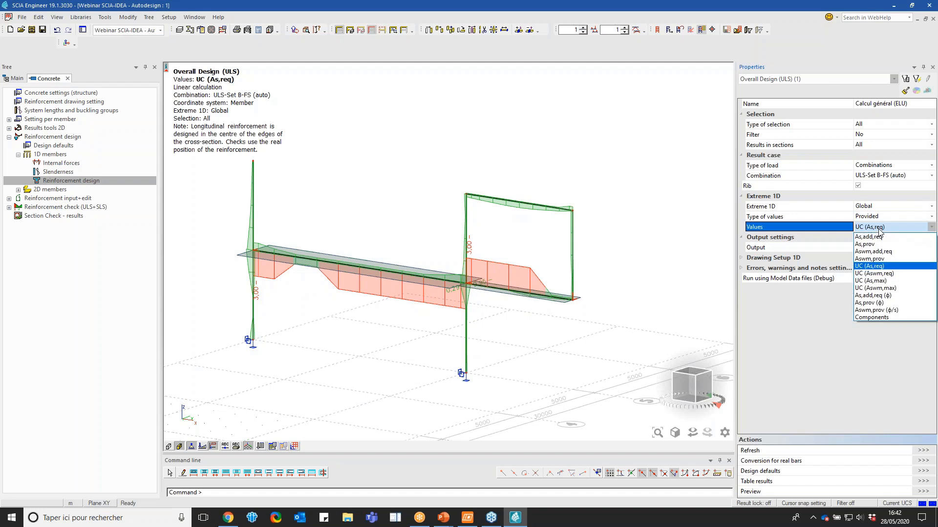
pyautogui.click(869, 302)
# Convert the frame's designed reinforcement to real bars and examine the cages around the upper middle column
pyautogui.click(923, 461)
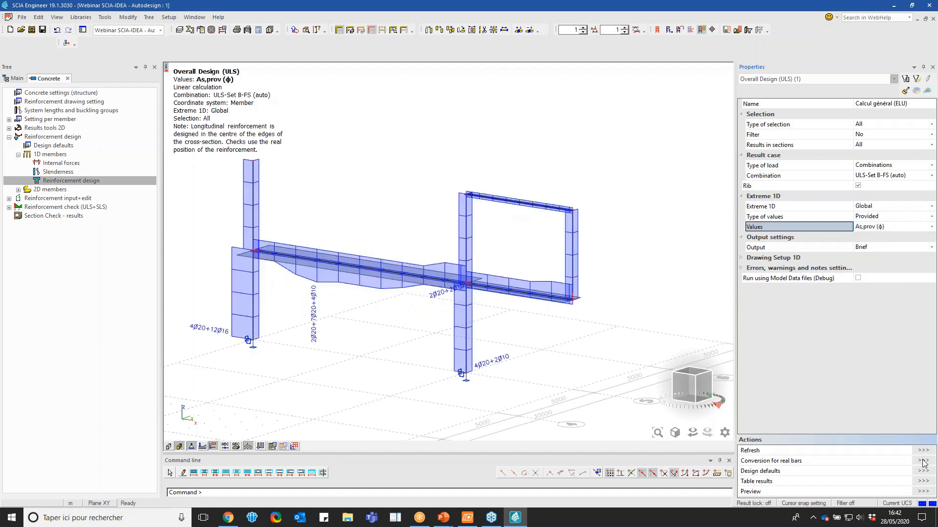
pyautogui.click(630, 301)
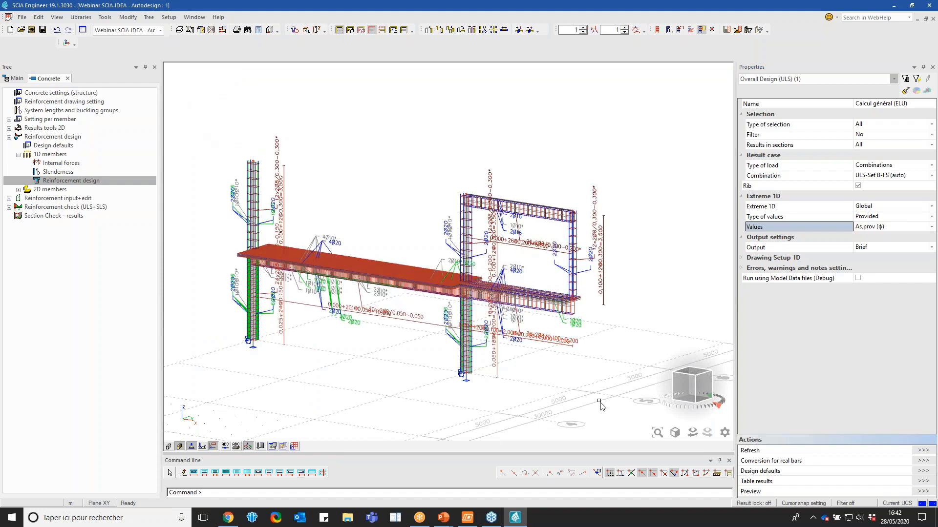
pyautogui.moveTo(684, 396); pyautogui.dragTo(659, 399)
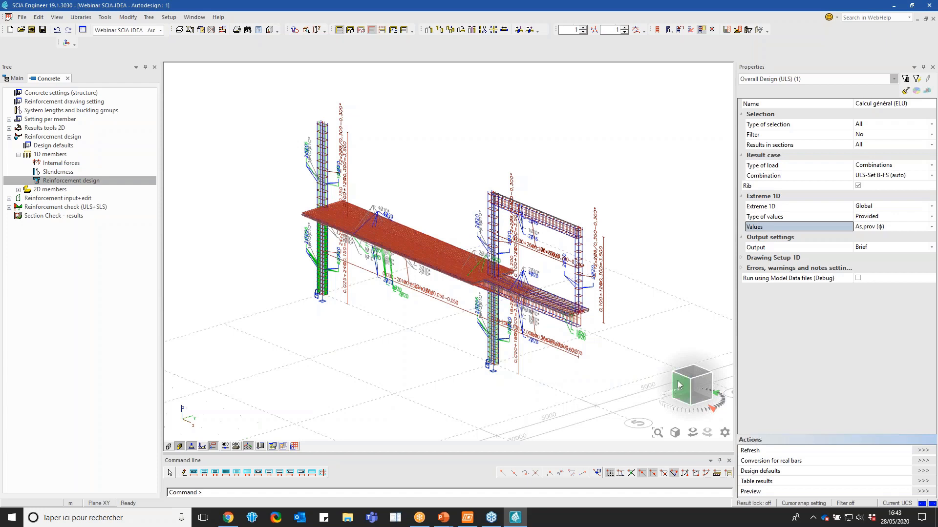
pyautogui.moveTo(678, 384); pyautogui.dragTo(683, 384)
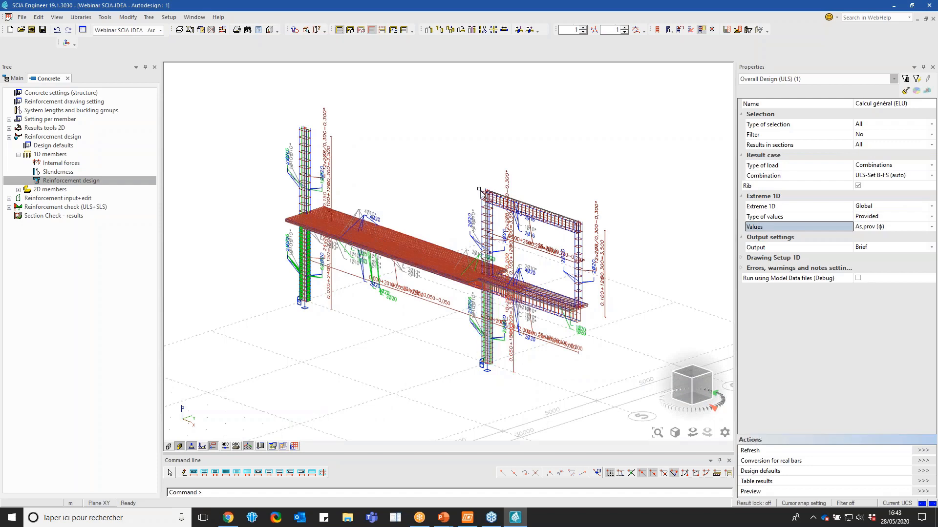
pyautogui.scroll(3, 481, 193)
pyautogui.moveTo(519, 277); pyautogui.dragTo(478, 251)
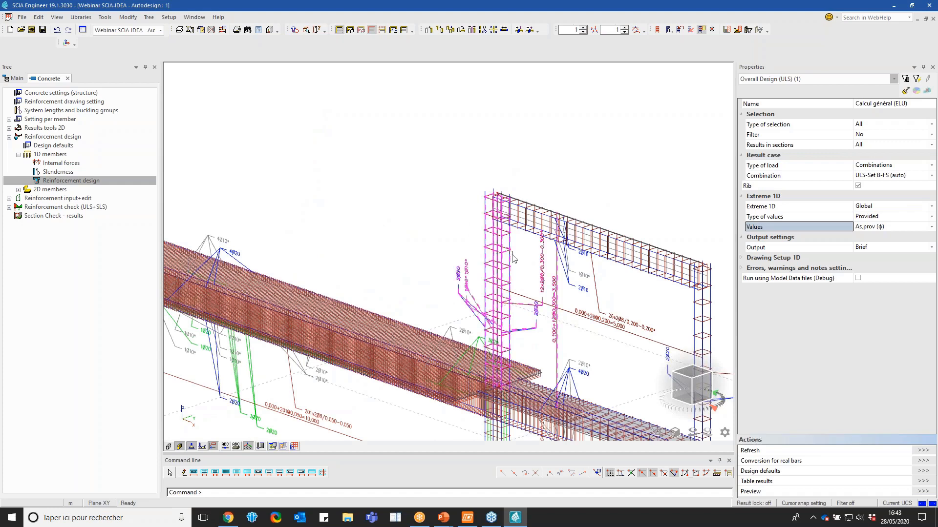
# Open the overall reinforcement check for 1D members and set its result case to the Composite design class
pyautogui.doubleClick(98, 207)
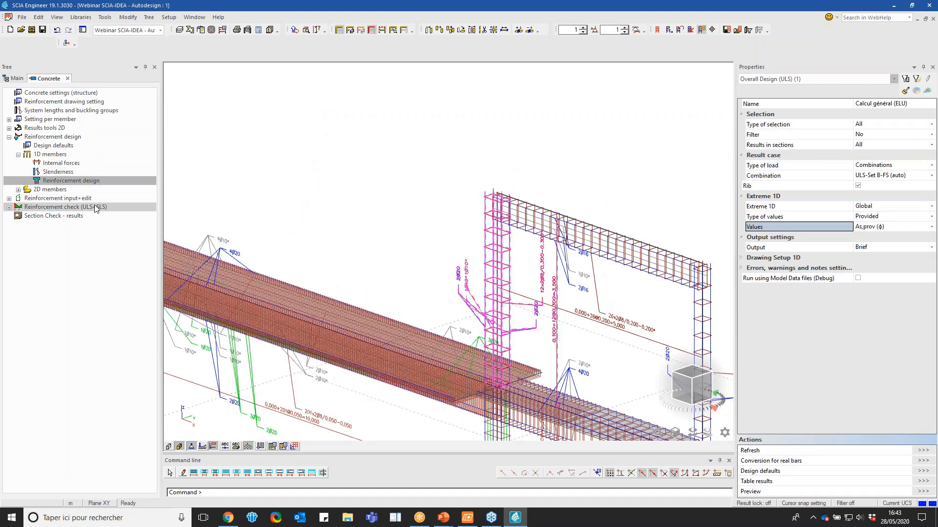
pyautogui.doubleClick(51, 216)
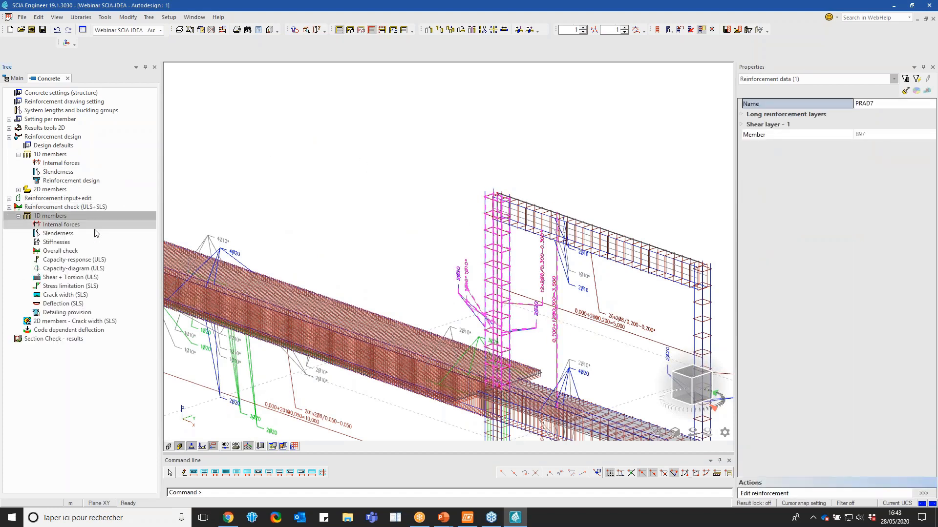
pyautogui.click(95, 252)
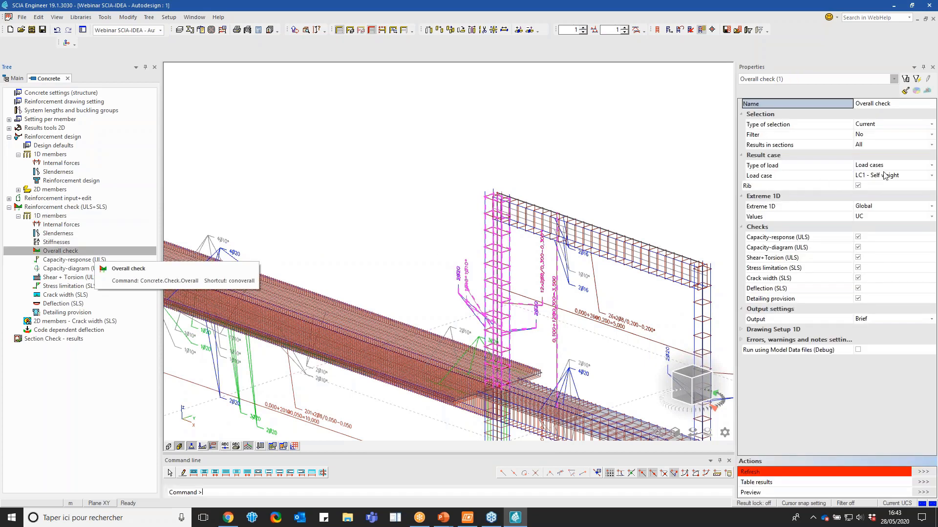
pyautogui.click(886, 165)
pyautogui.click(887, 187)
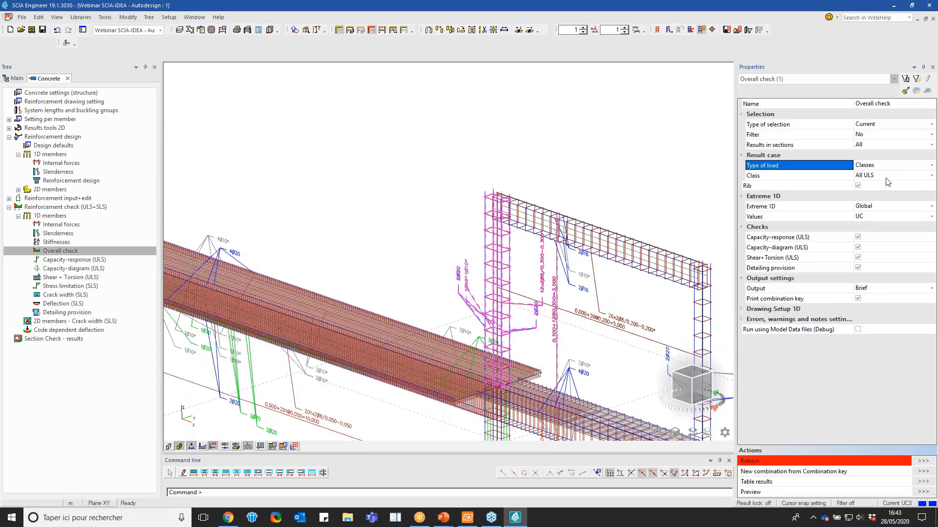
pyautogui.click(886, 177)
pyautogui.click(887, 177)
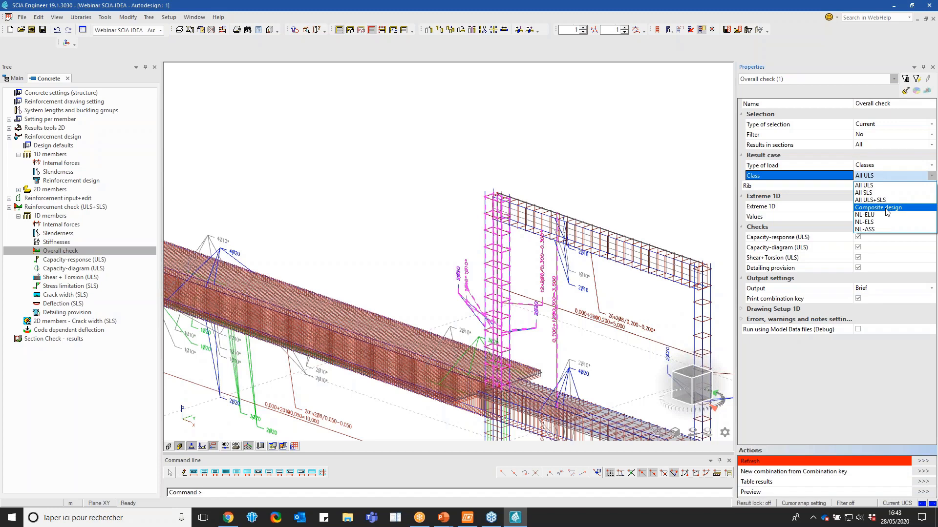
pyautogui.click(886, 207)
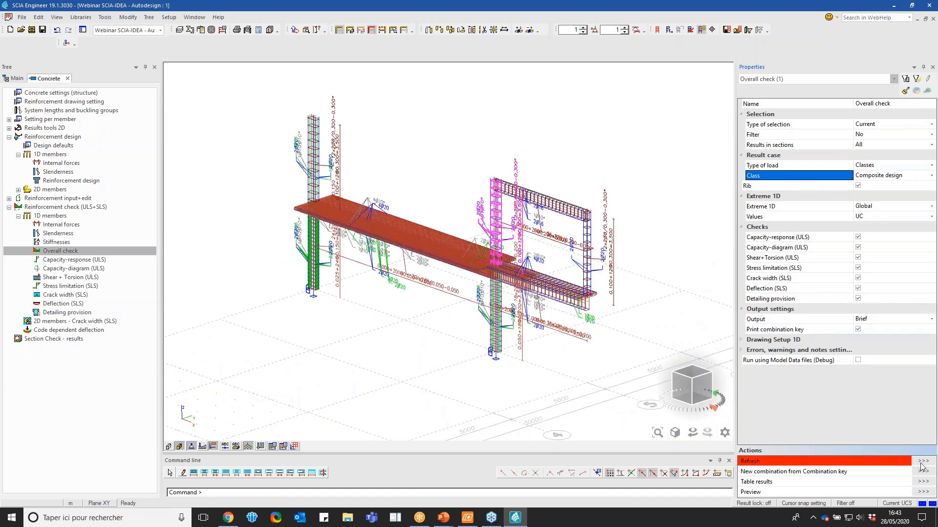
# Run the overall check on the selected upper middle column and examine its unity checks in the report preview
pyautogui.click(922, 462)
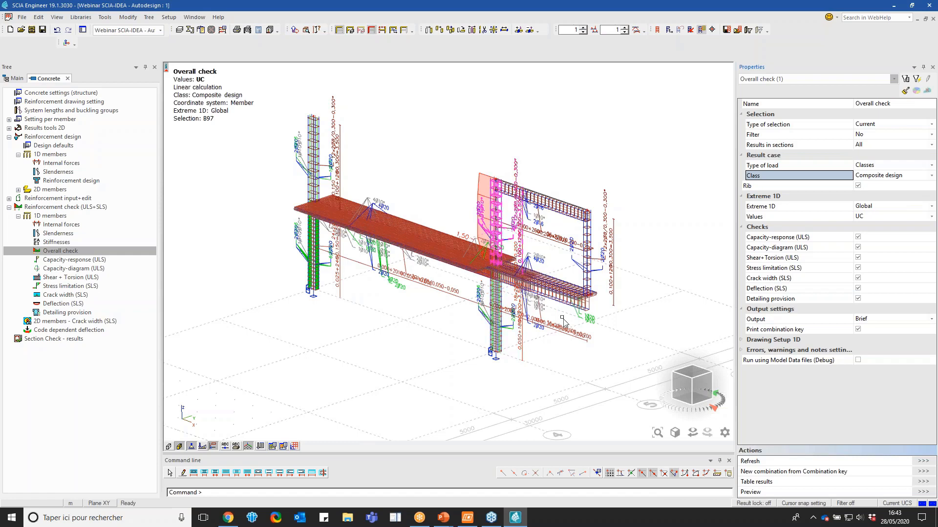
pyautogui.moveTo(680, 385); pyautogui.dragTo(692, 385)
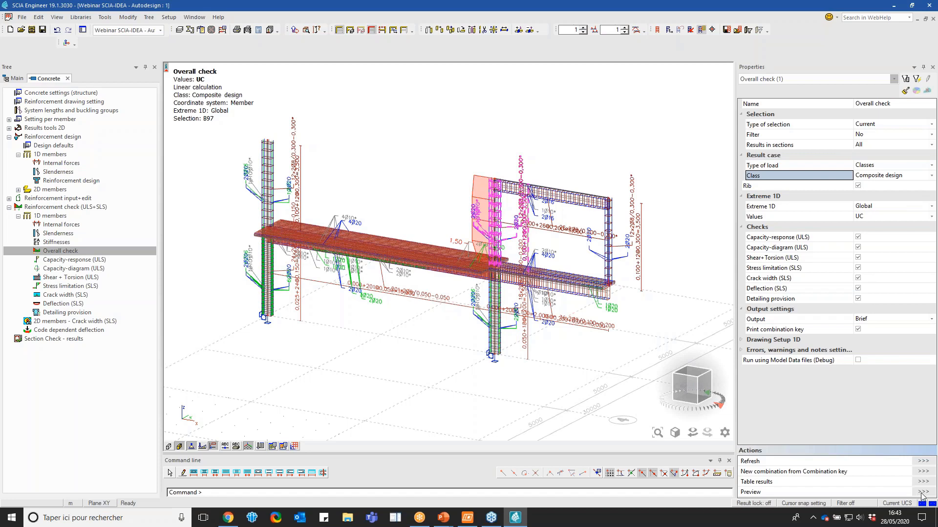
pyautogui.click(902, 491)
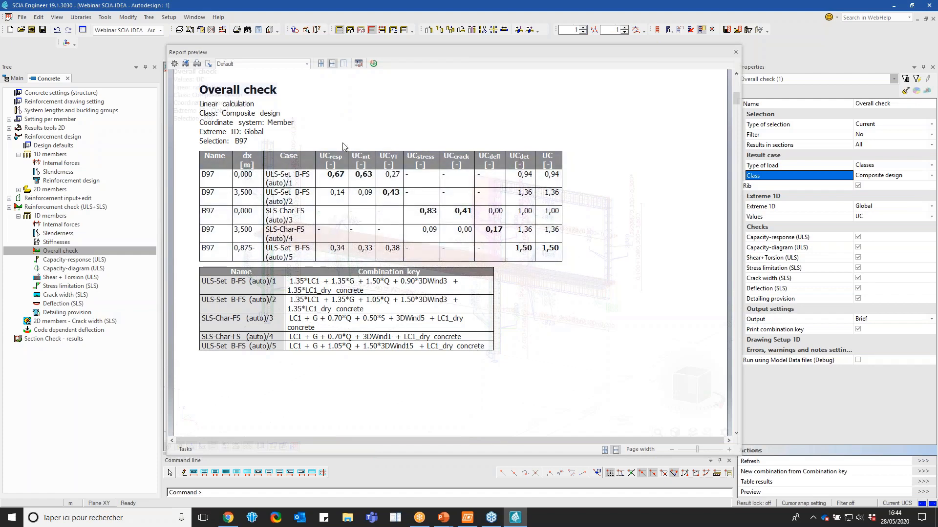
pyautogui.click(736, 52)
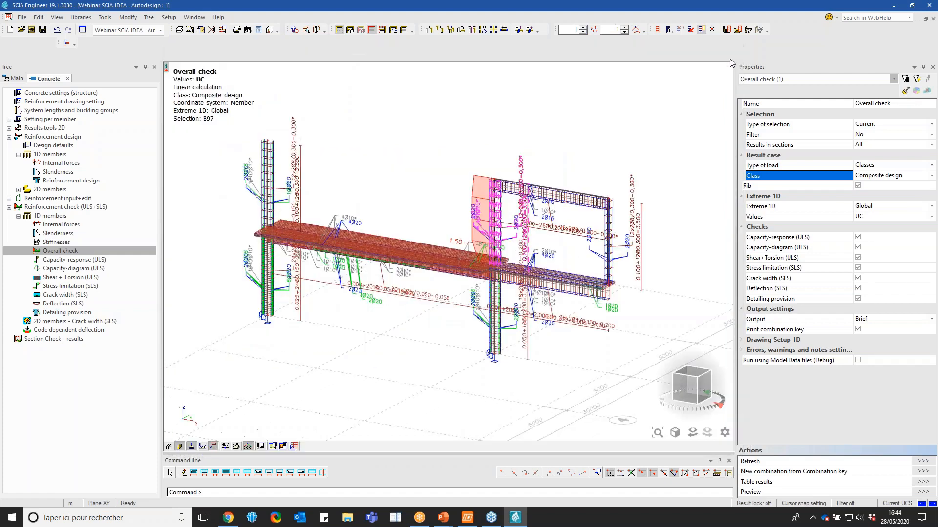
# Open the Section Check results and set their result case to the Composite design class
pyautogui.scroll(3, 513, 250)
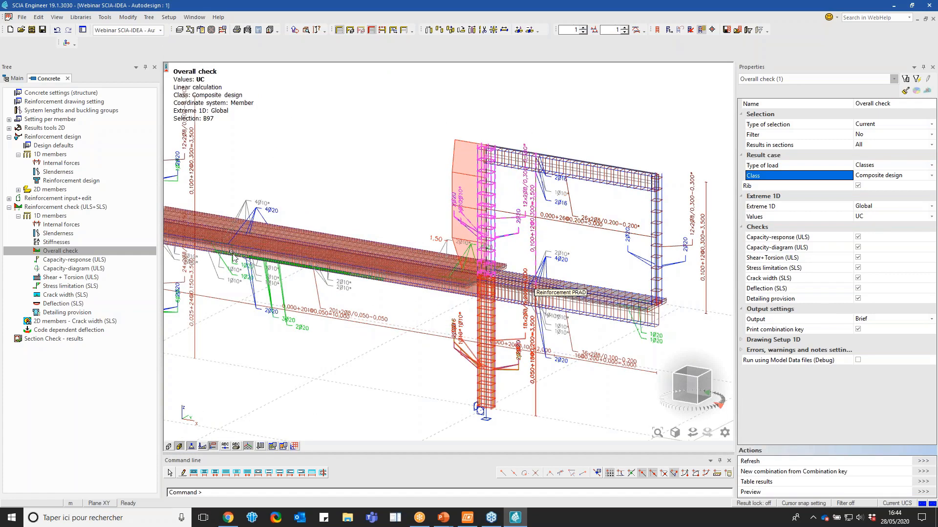
pyautogui.click(53, 338)
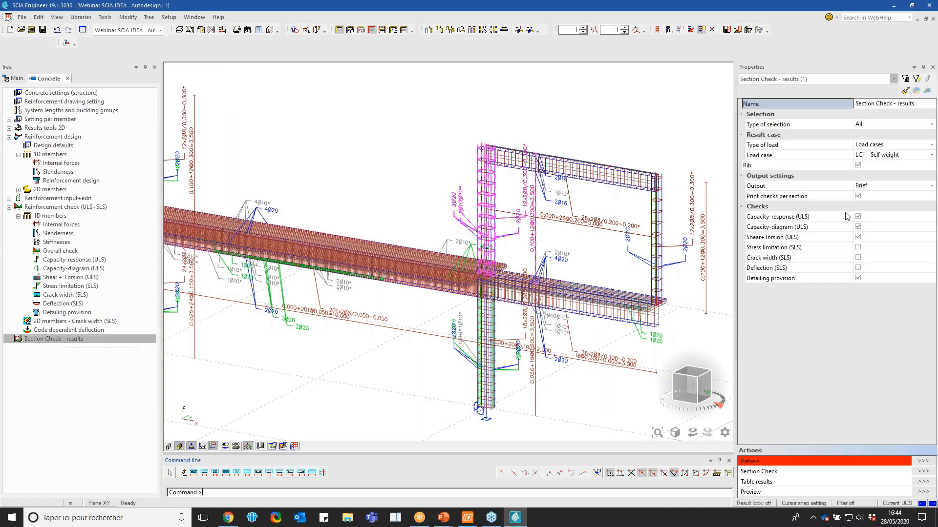
pyautogui.click(868, 192)
pyautogui.click(869, 195)
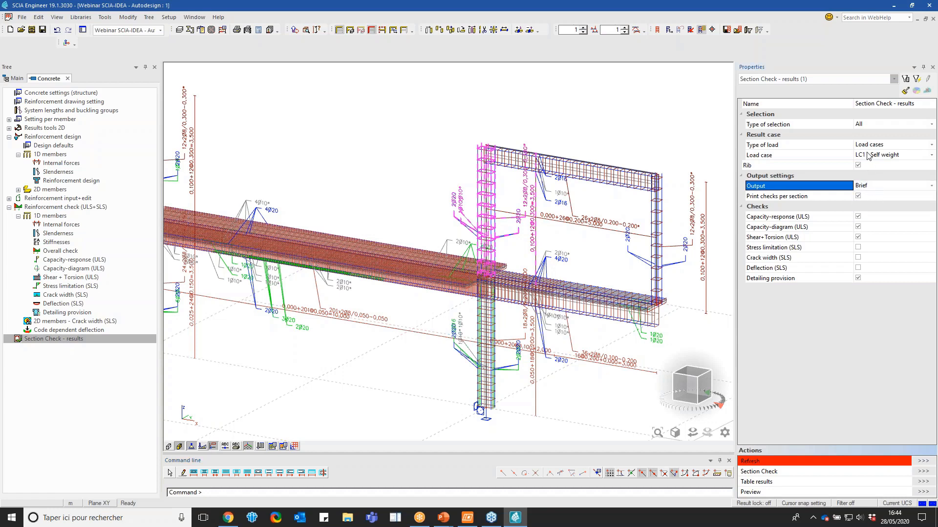
pyautogui.click(868, 149)
pyautogui.click(868, 149)
pyautogui.click(872, 161)
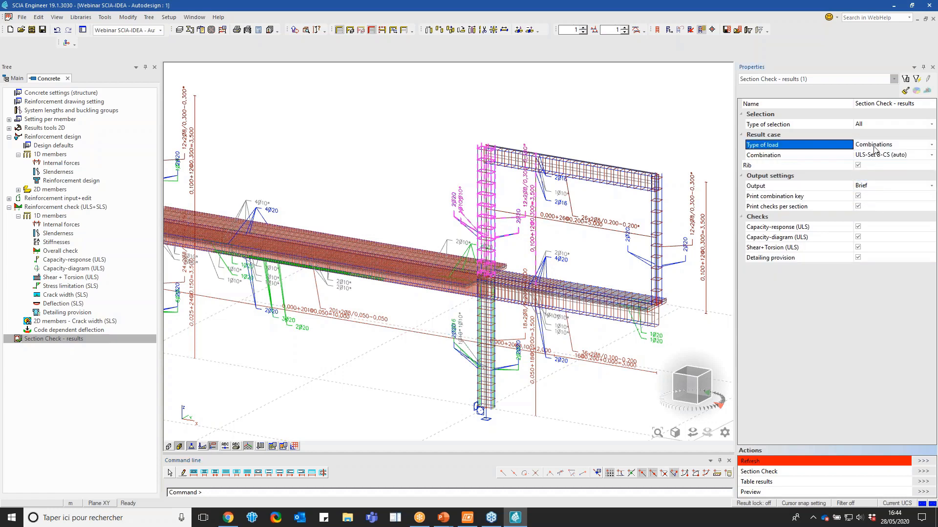
pyautogui.click(873, 146)
pyautogui.click(864, 169)
pyautogui.click(879, 156)
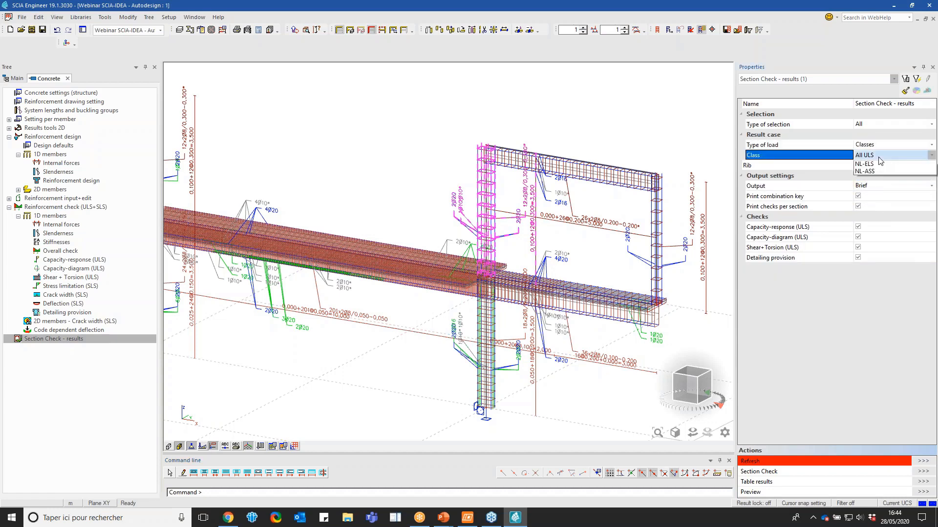
pyautogui.click(879, 155)
pyautogui.click(879, 187)
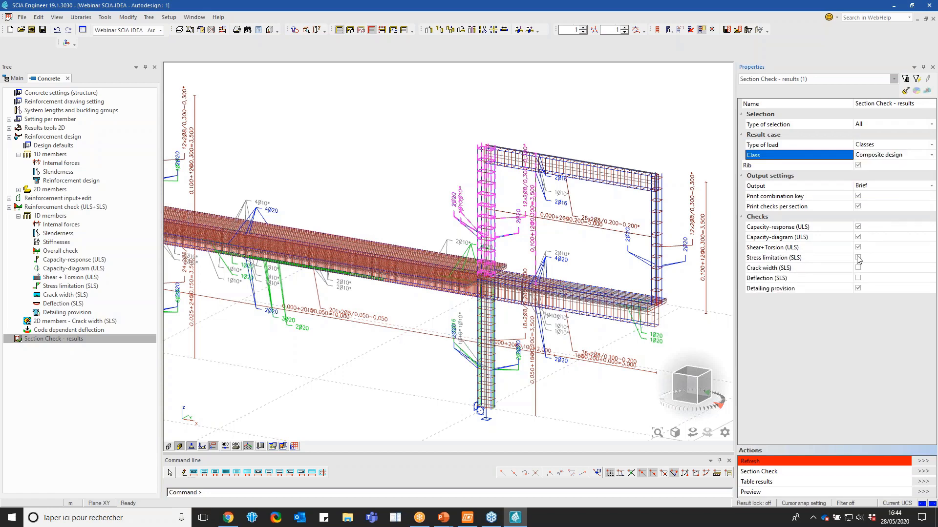
# Include the stress limitation, crack width and deflection (SLS) checks in the section check
pyautogui.click(858, 258)
pyautogui.click(859, 269)
pyautogui.click(858, 278)
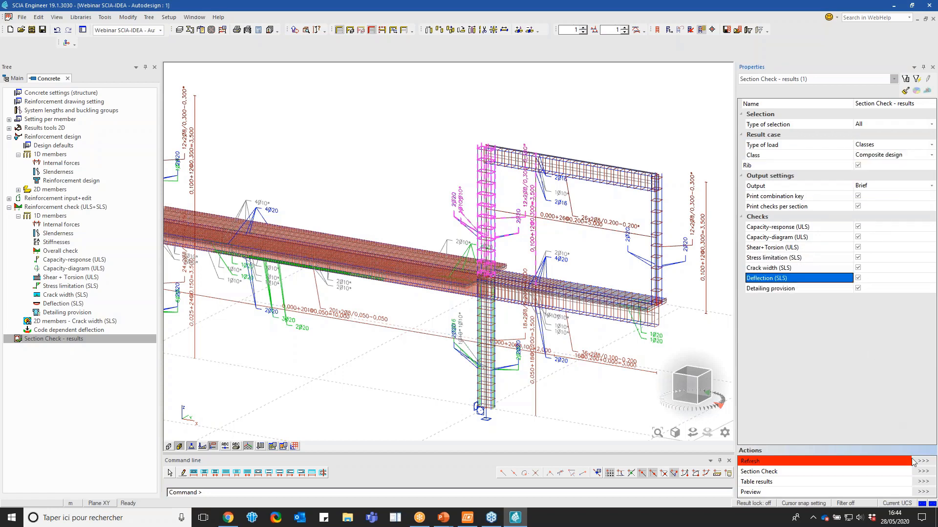
# Start the Section Check and pick a section near the base of the upper middle column
pyautogui.click(923, 471)
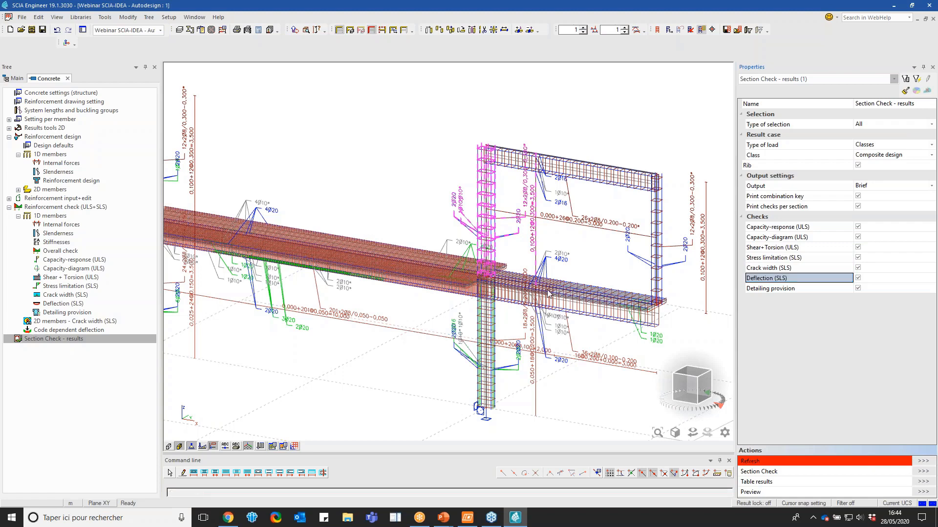
pyautogui.click(487, 246)
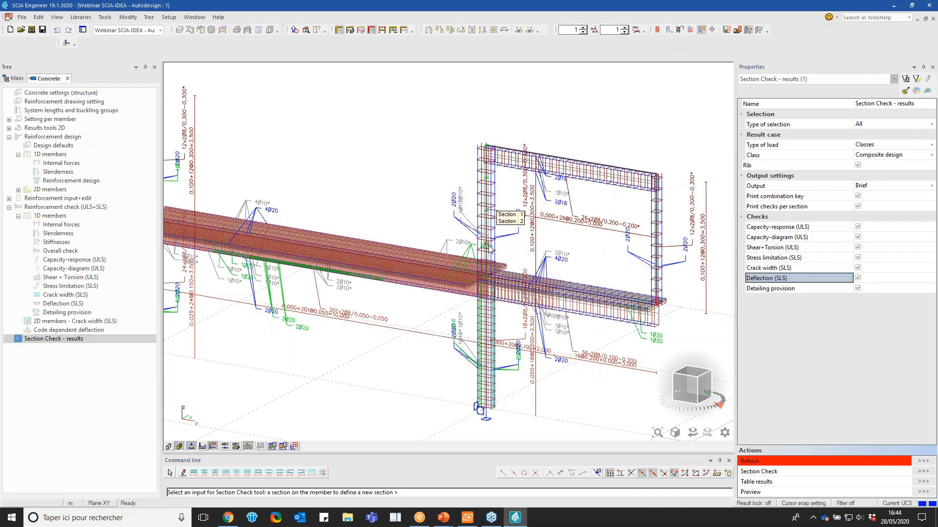
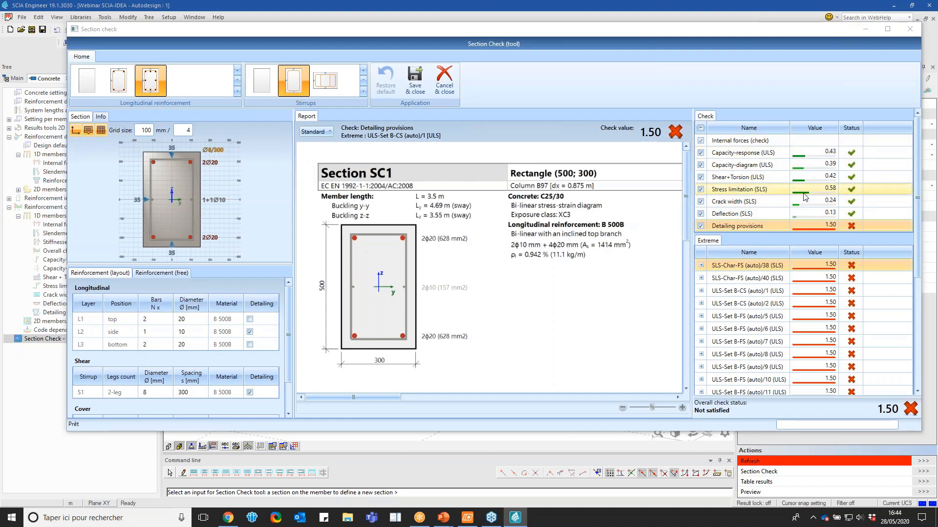
# Try a diameter of 16 mm for the longitudinal bars in the section's top and bottom layers
pyautogui.click(189, 322)
pyautogui.write('16')
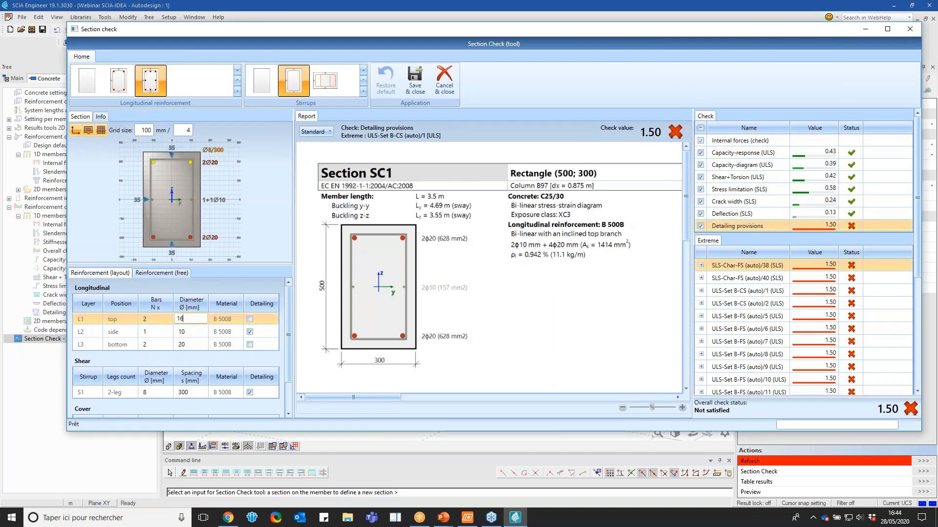
pyautogui.click(189, 344)
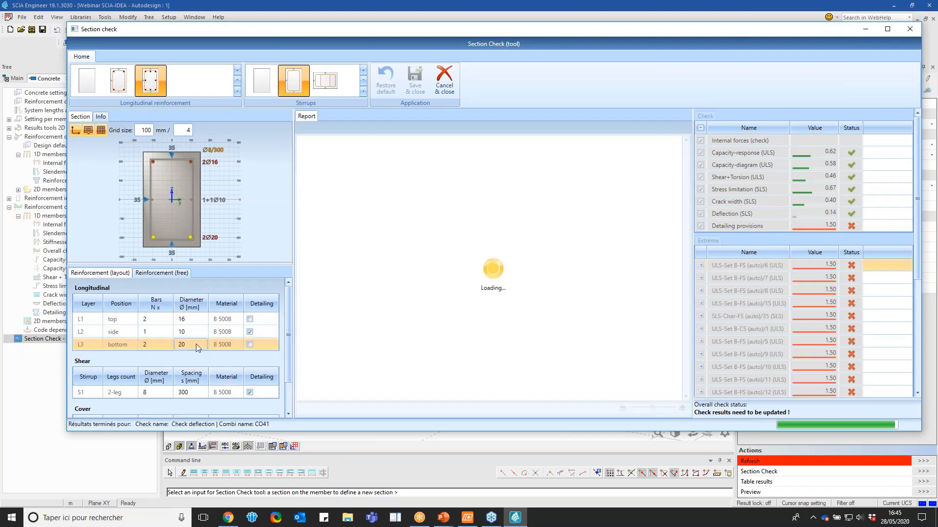
pyautogui.write('16')
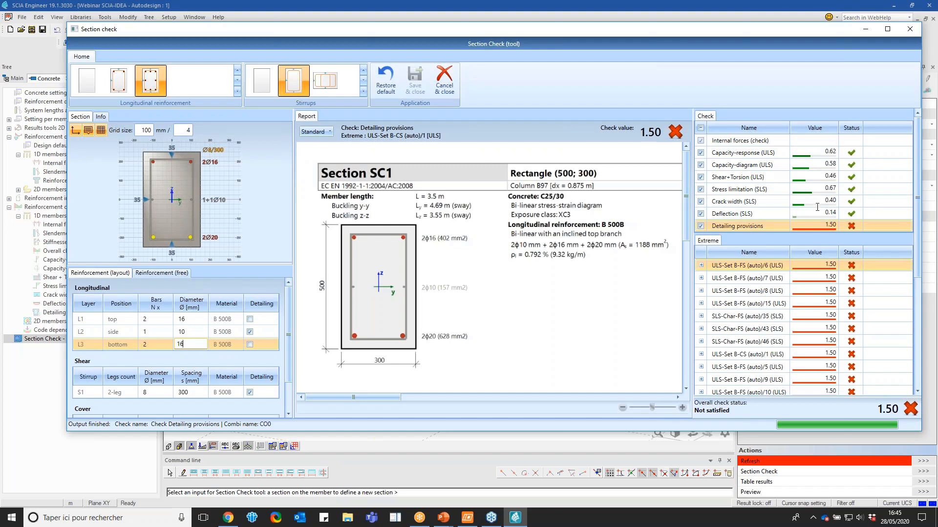
pyautogui.press('Return')
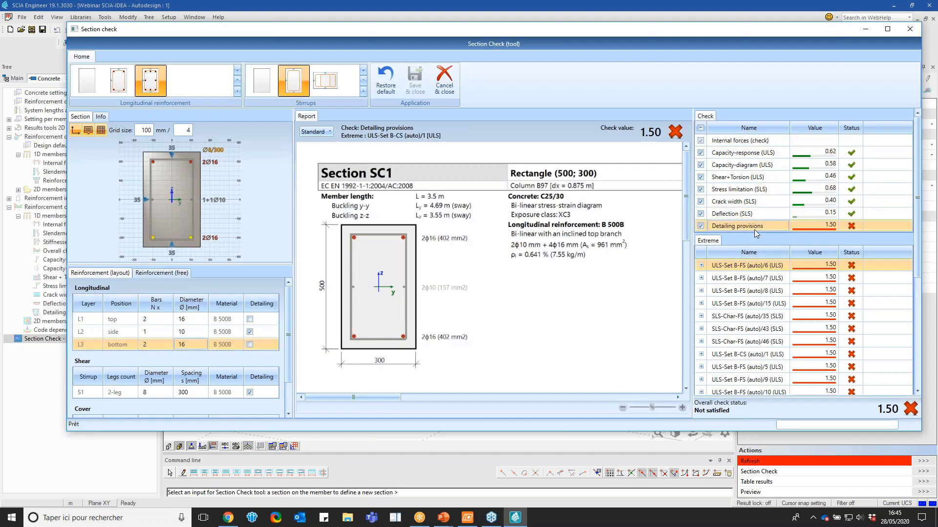
# Review the detailing provisions in the report and try a spacing of 200 mm for stirrup S1
pyautogui.scroll(-10, 523, 335)
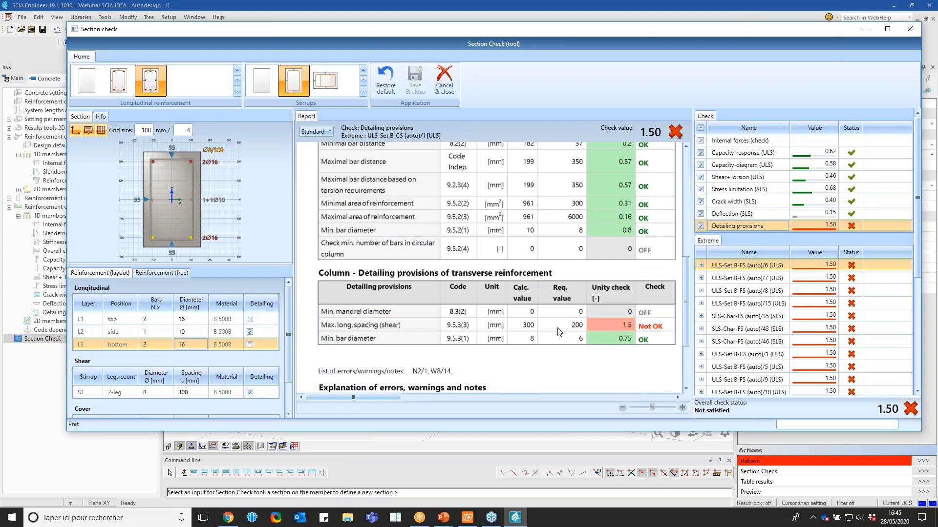
pyautogui.click(192, 392)
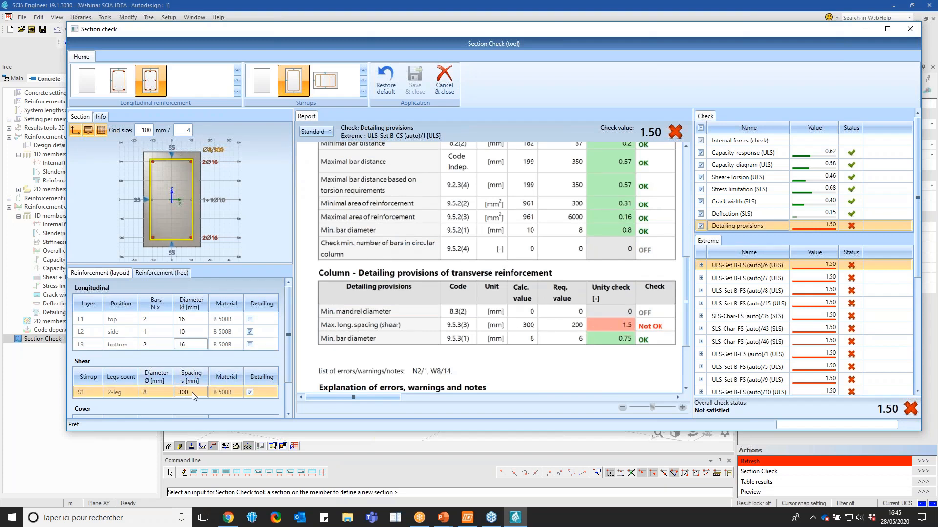
pyautogui.write('200')
pyautogui.press('Return')
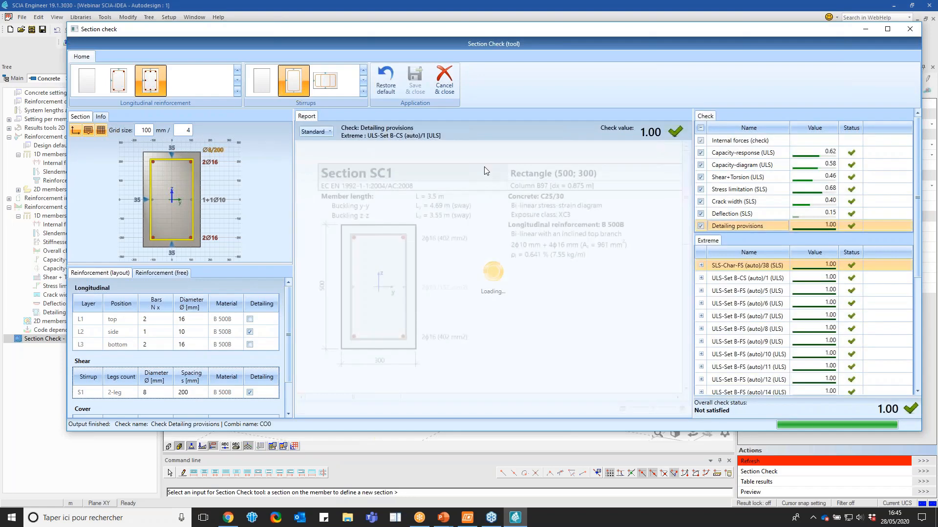
# Show the detailed report of the Capacity-response (ULS) check and examine its forces, check summary and cross-section characteristics
pyautogui.click(770, 153)
pyautogui.click(315, 132)
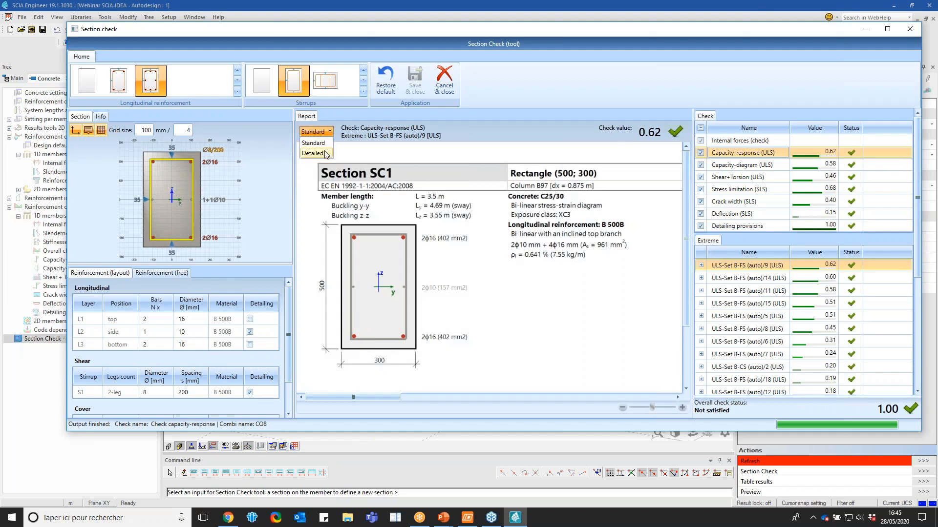
pyautogui.click(315, 154)
pyautogui.scroll(-3, 486, 226)
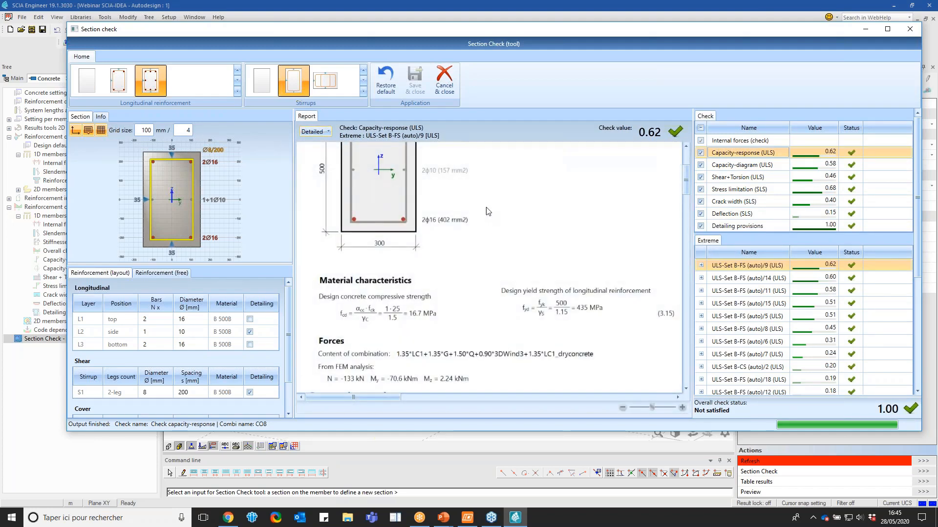
pyautogui.scroll(-3, 484, 229)
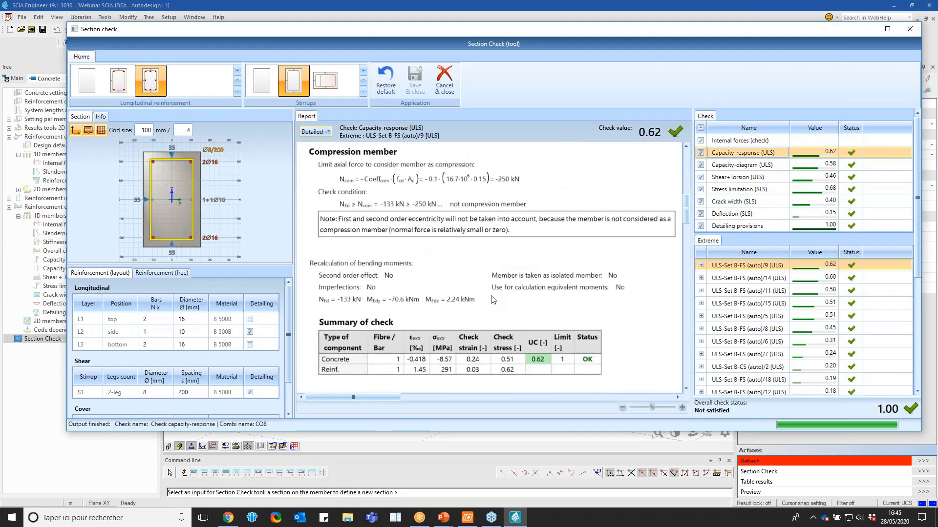
pyautogui.scroll(-10, 492, 300)
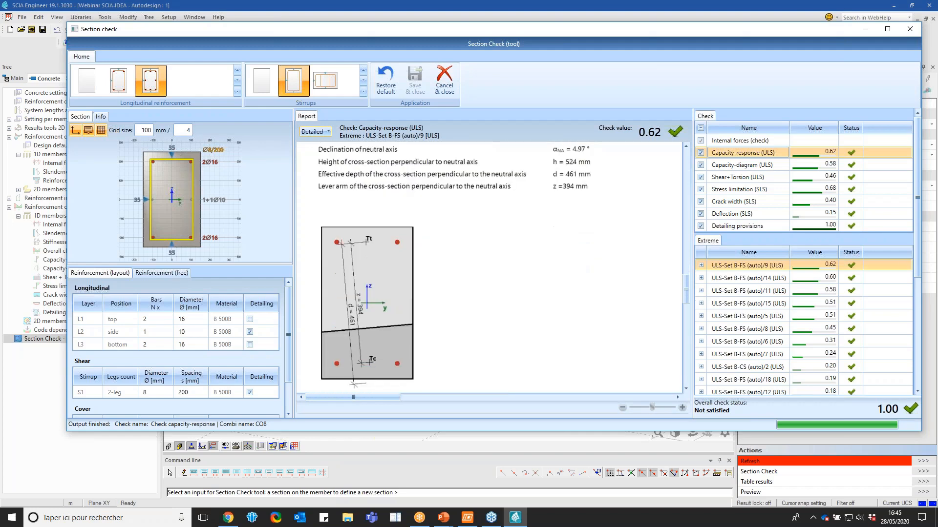
pyautogui.scroll(-2, 488, 269)
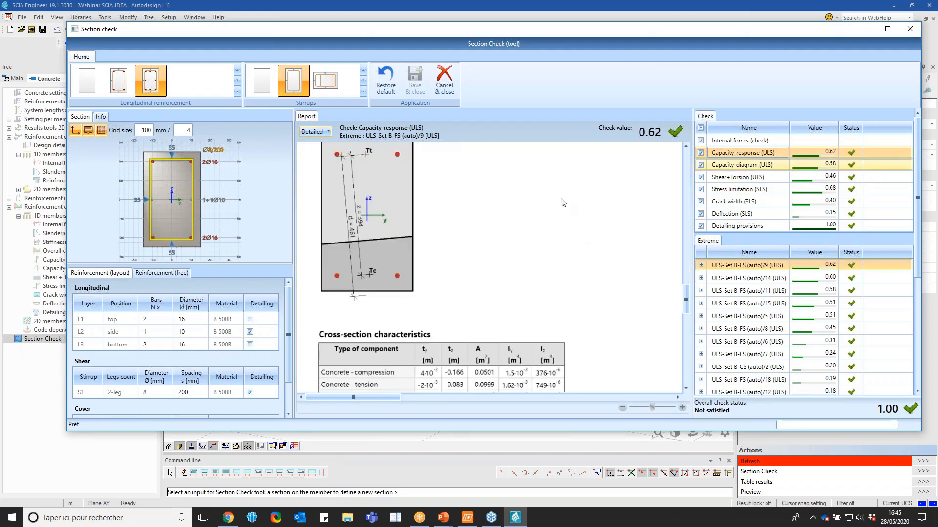
# Examine the detailed Capacity-diagram (ULS) report down to its interaction diagrams and close the section check without saving
pyautogui.click(329, 132)
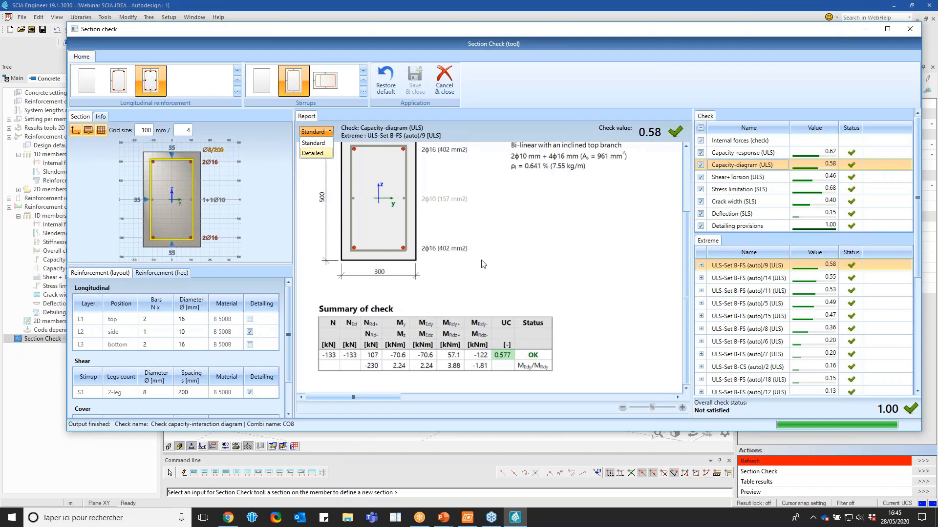
pyautogui.scroll(-8, 489, 264)
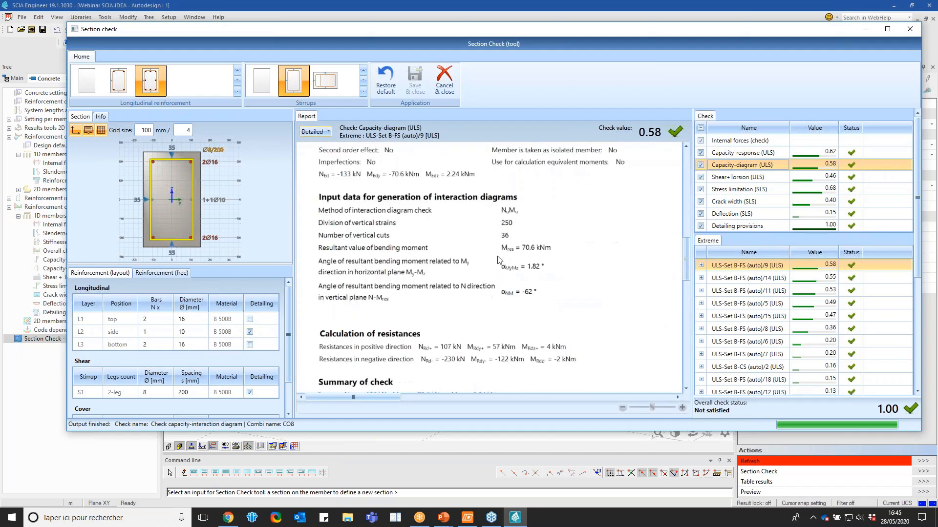
pyautogui.scroll(-4, 498, 259)
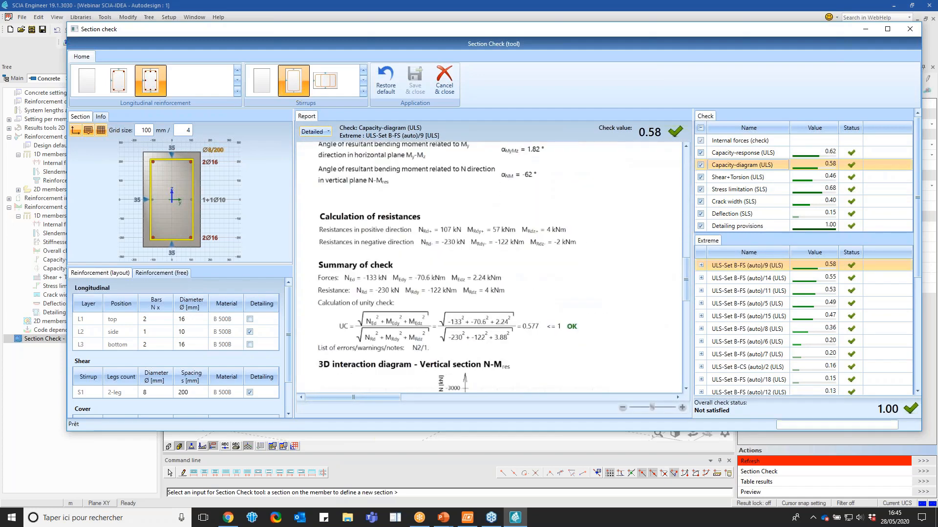
pyautogui.scroll(-10, 509, 272)
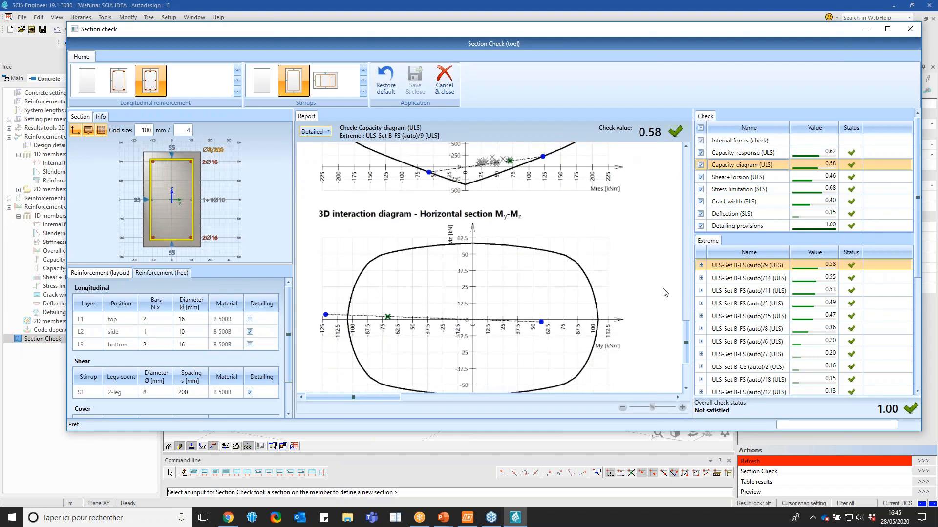
pyautogui.click(908, 30)
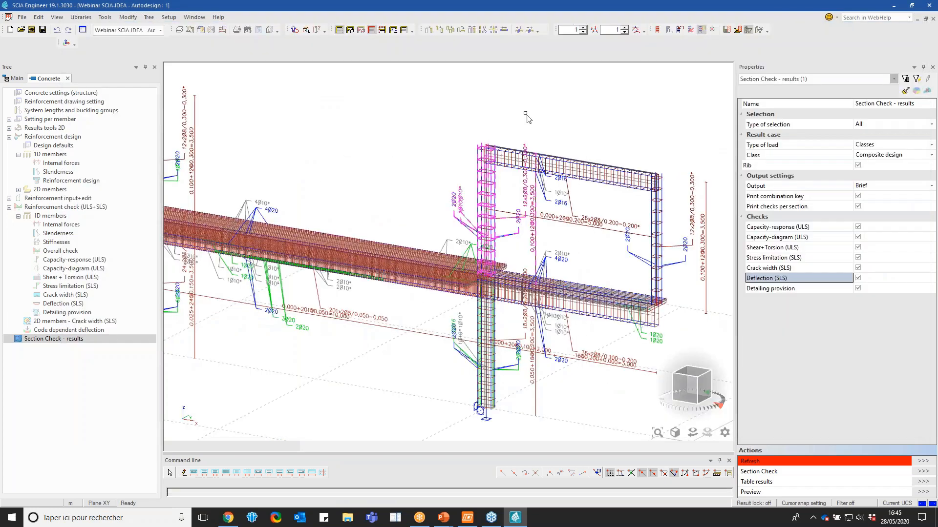
# Edit the upper middle column's reinforcement data and set the bar diameter of both two-bar corner layers to 16 mm
pyautogui.click(820, 80)
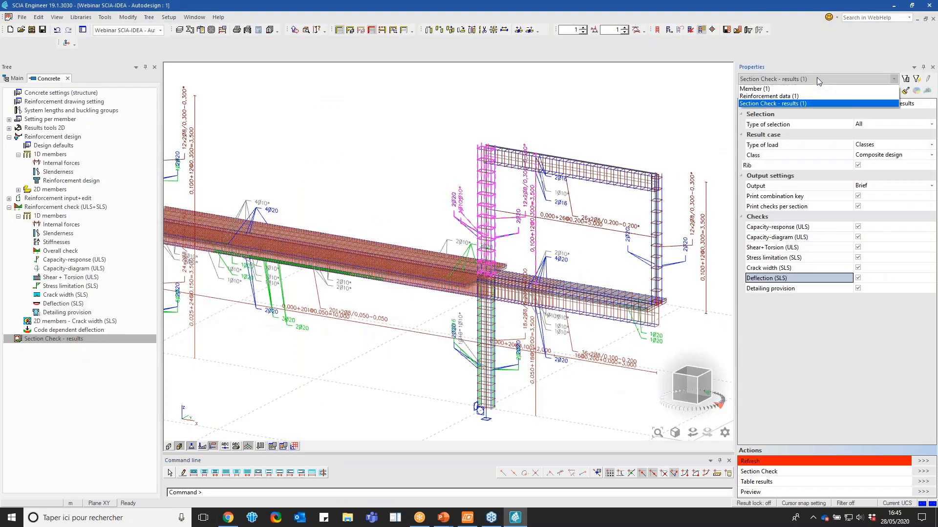
pyautogui.click(783, 87)
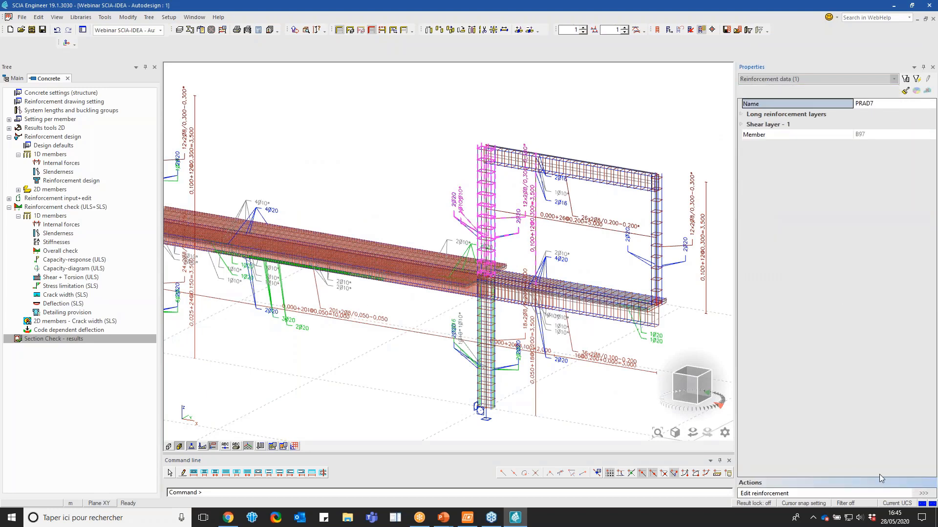
pyautogui.click(911, 494)
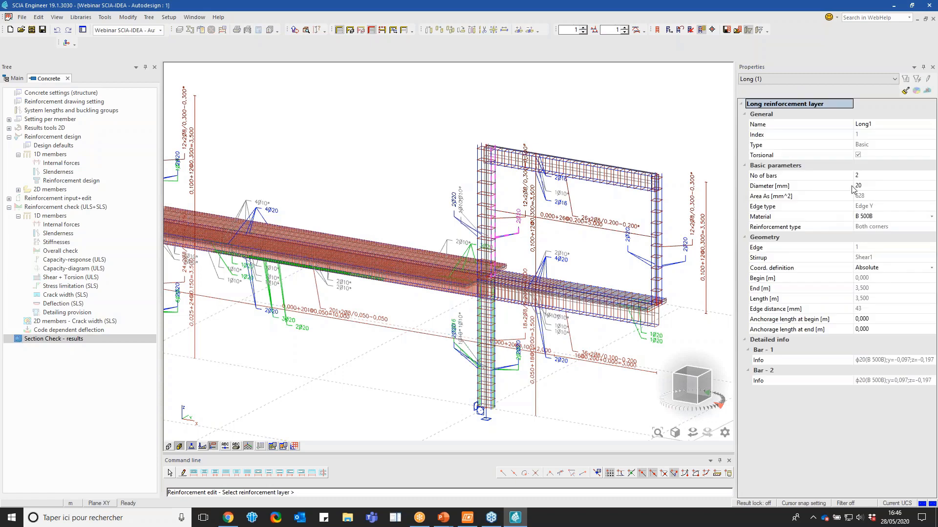
pyautogui.click(479, 194)
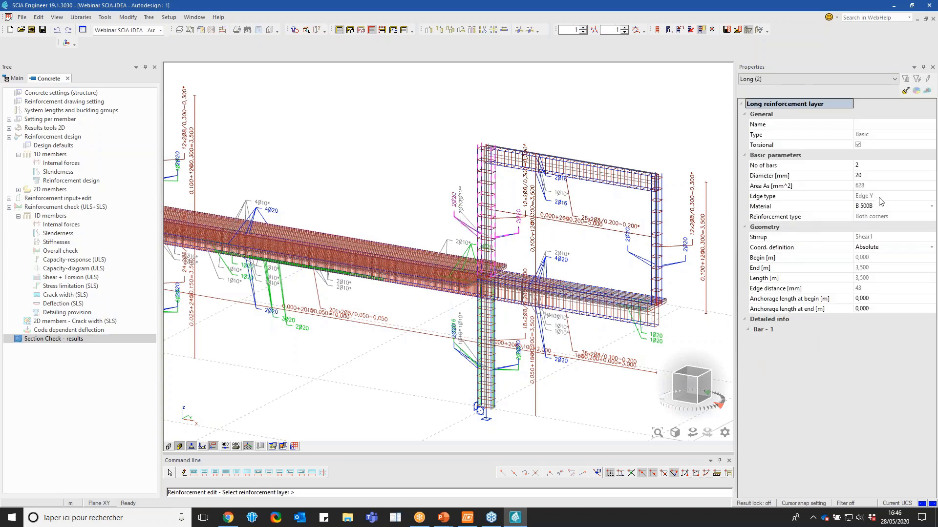
pyautogui.click(868, 176)
pyautogui.press('Return')
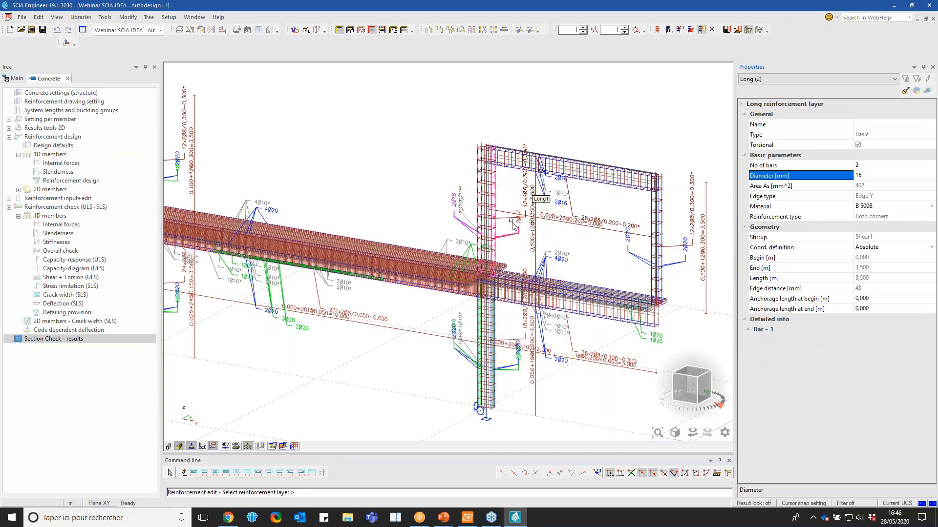
# Set the stirrup spacing of the column's shear layer to 0,2 m and finish editing the reinforcement
pyautogui.click(489, 221)
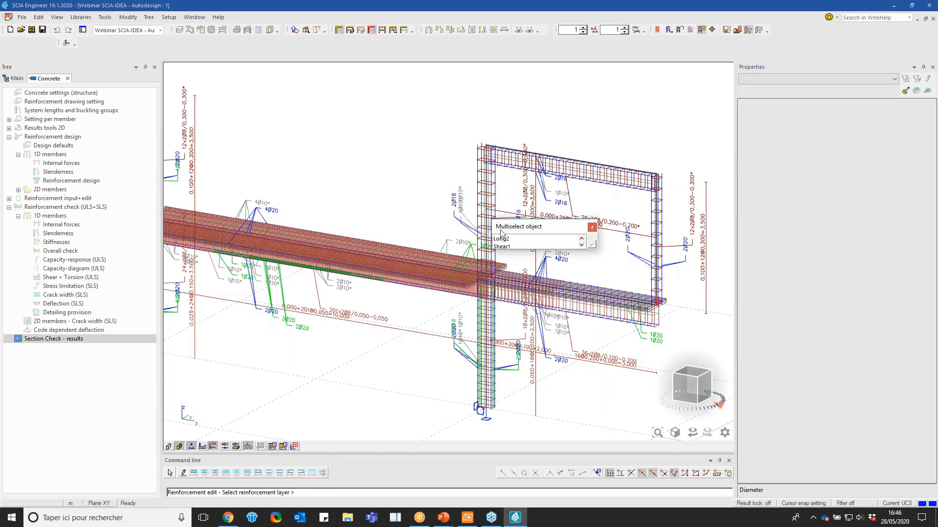
pyautogui.click(503, 246)
pyautogui.click(591, 244)
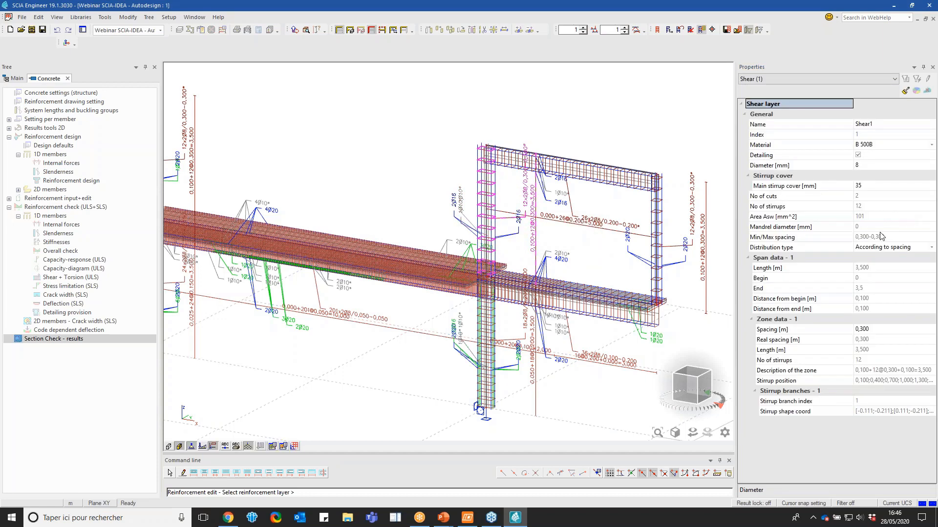
pyautogui.click(873, 330)
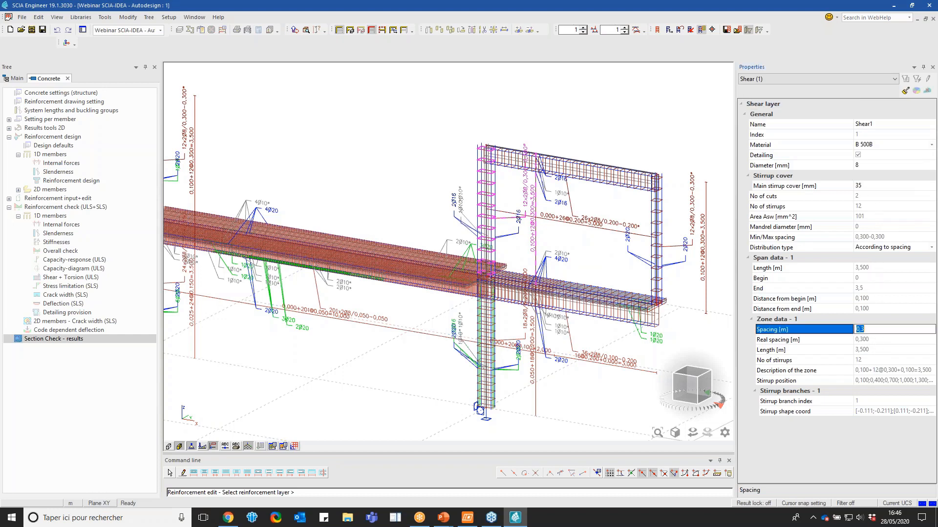
pyautogui.write('0,2')
pyautogui.press('Return')
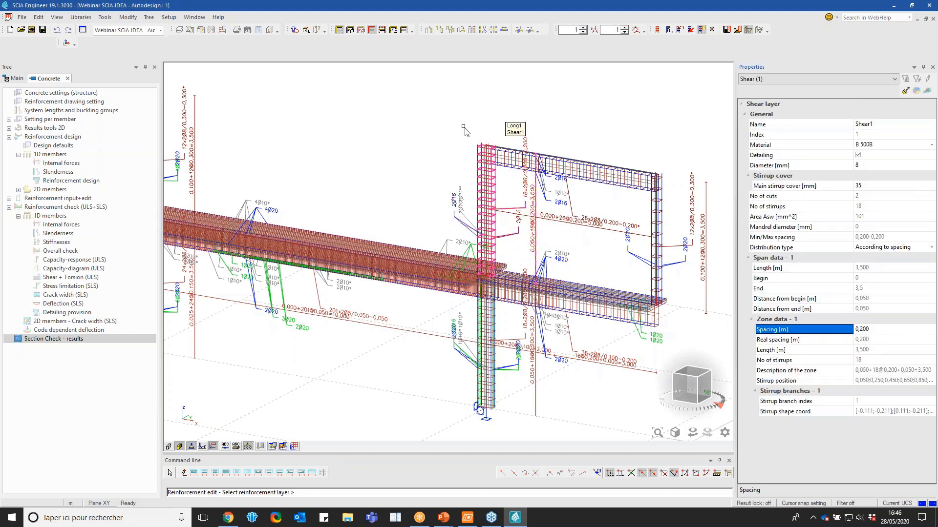
pyautogui.press('Escape')
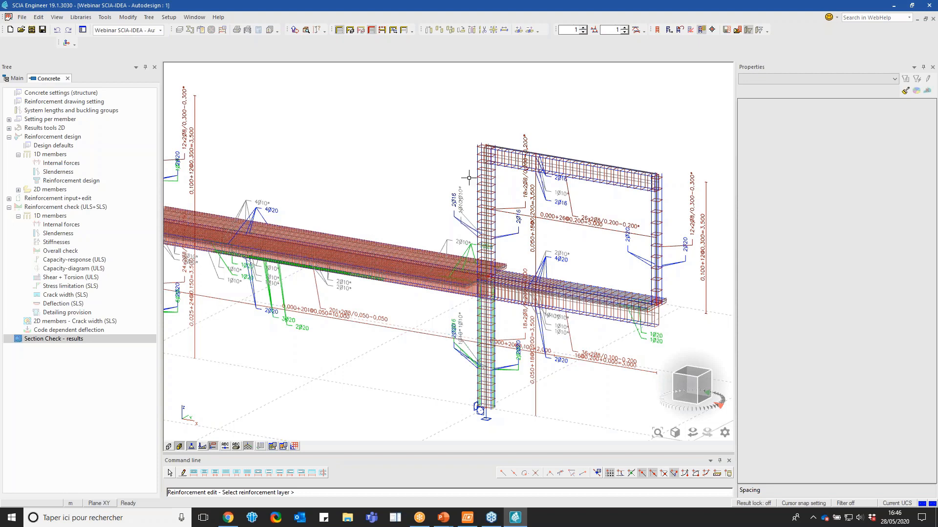
pyautogui.click(482, 181)
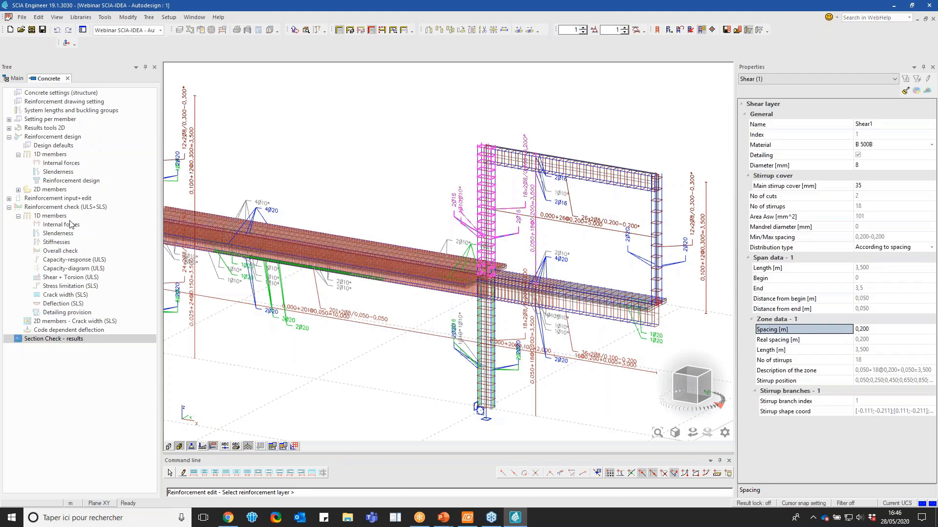
pyautogui.press('Escape')
pyautogui.press('Escape')
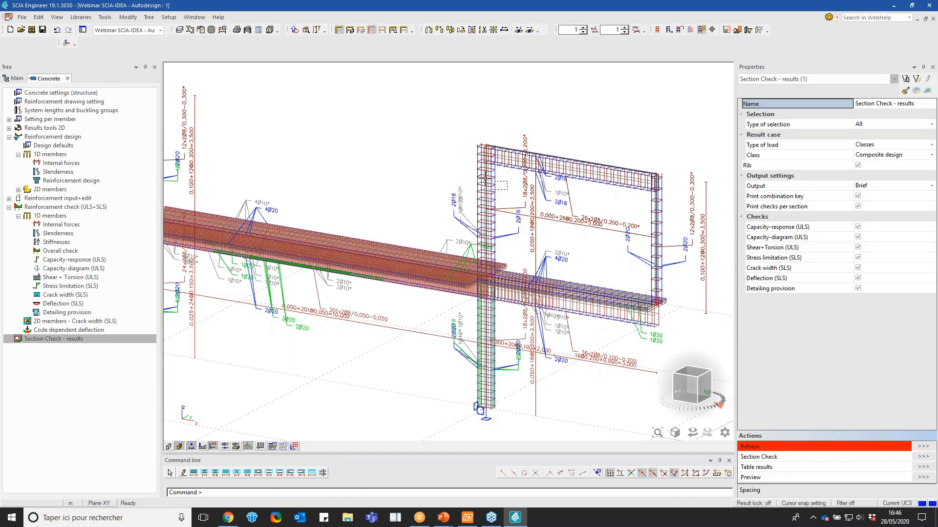
# Rerun the overall check on the upper middle column and clear the selection
pyautogui.click(485, 197)
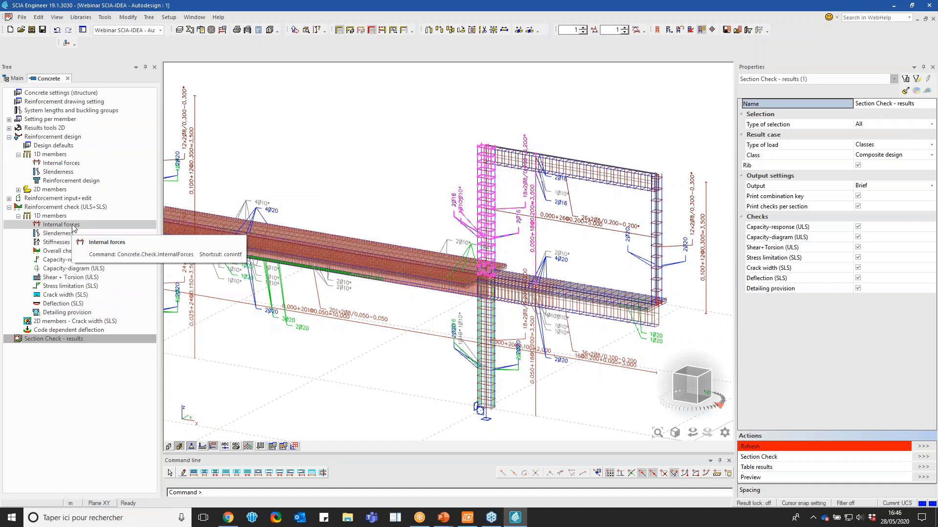
pyautogui.click(60, 250)
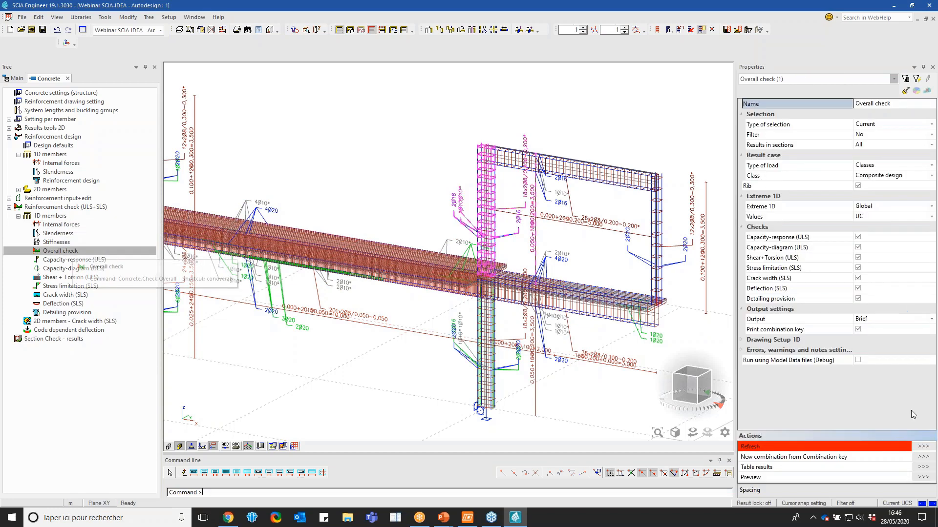
pyautogui.click(922, 447)
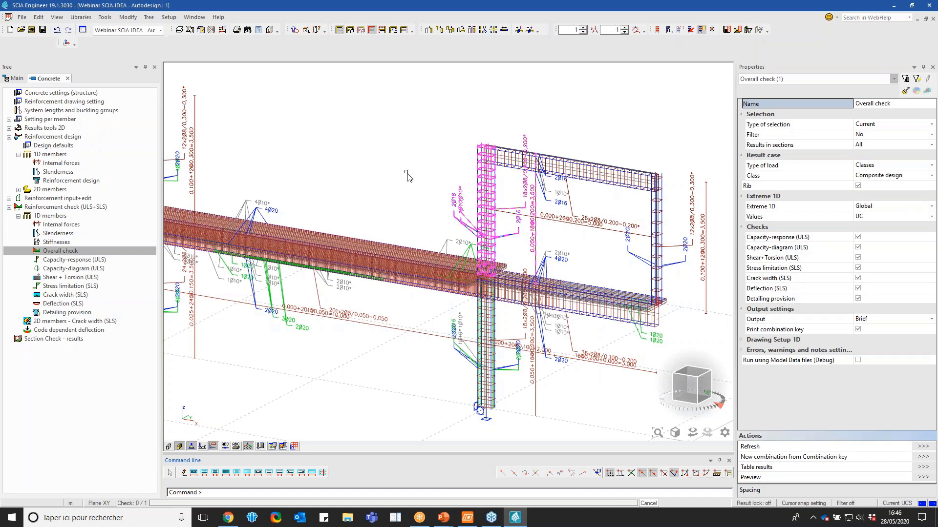
pyautogui.press('Escape')
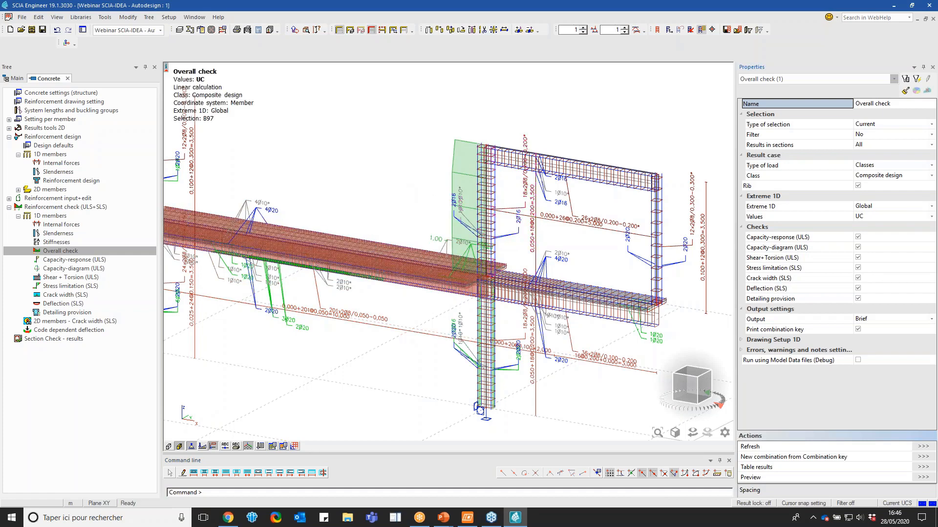
# Run the Capacity-response (ULS) check on all members for load case LC1 - Self weight
pyautogui.click(86, 260)
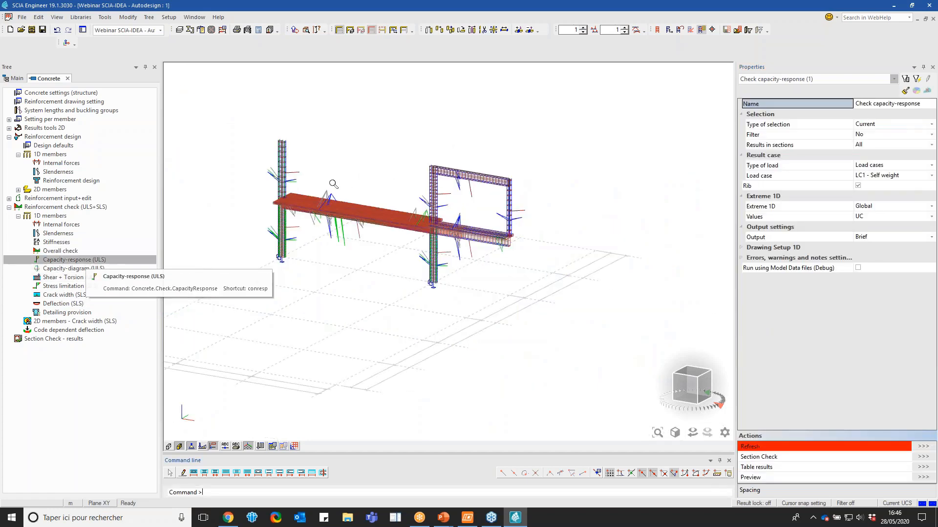
pyautogui.click(867, 125)
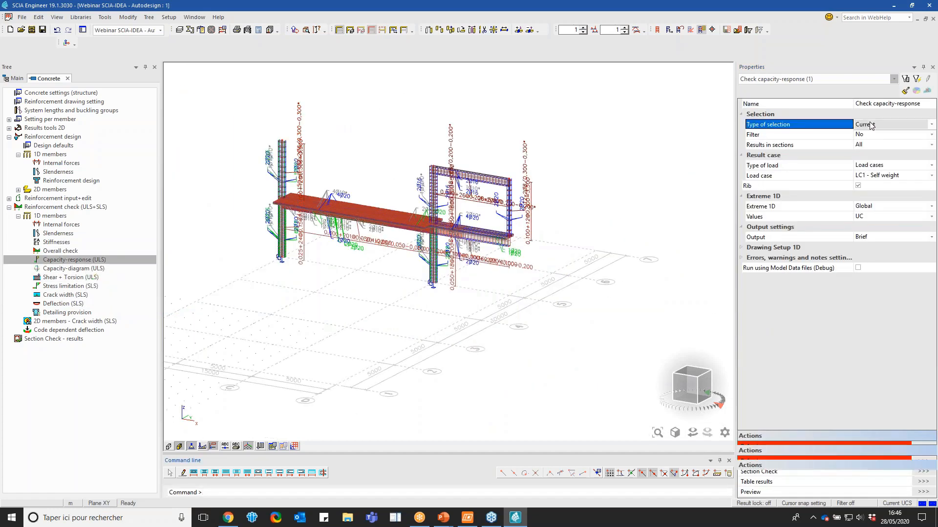
pyautogui.click(859, 134)
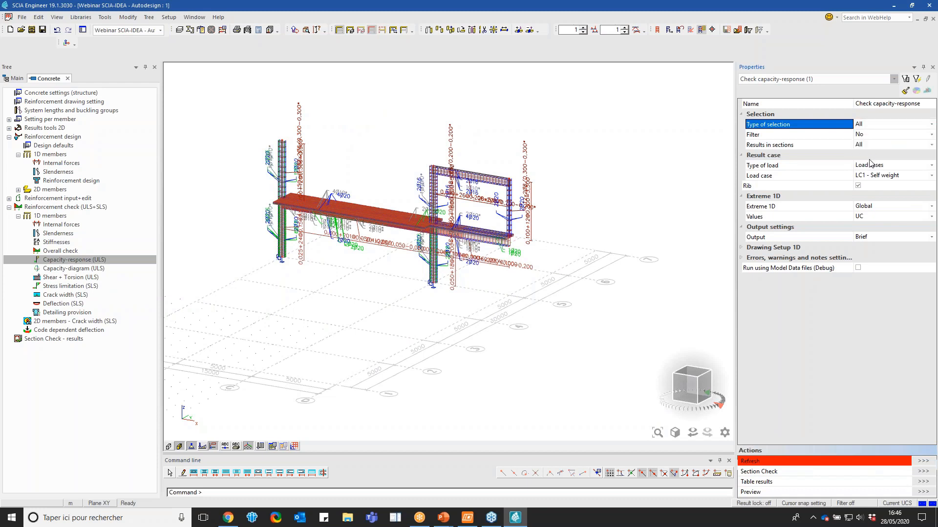
pyautogui.click(922, 462)
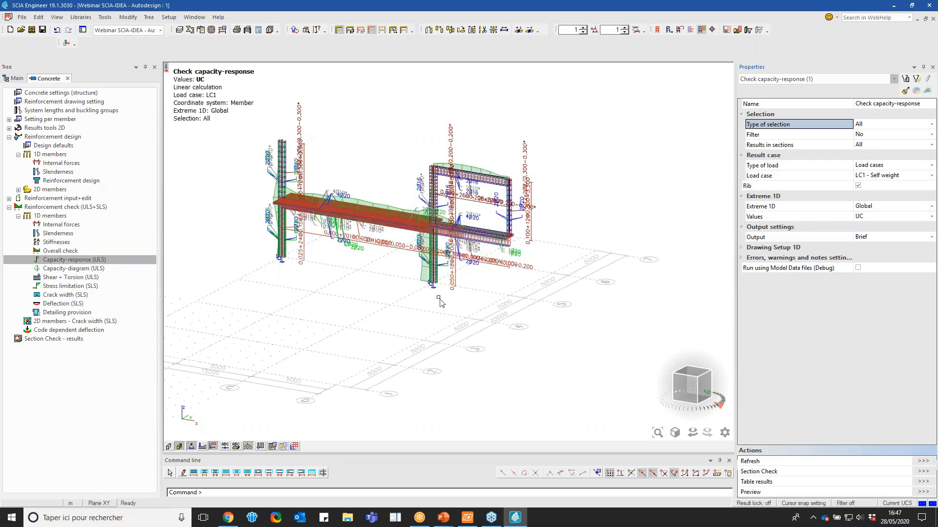
pyautogui.moveTo(719, 396)
pyautogui.mouseDown()
pyautogui.moveTo(729, 397)
pyautogui.moveTo(712, 396)
pyautogui.mouseUp()
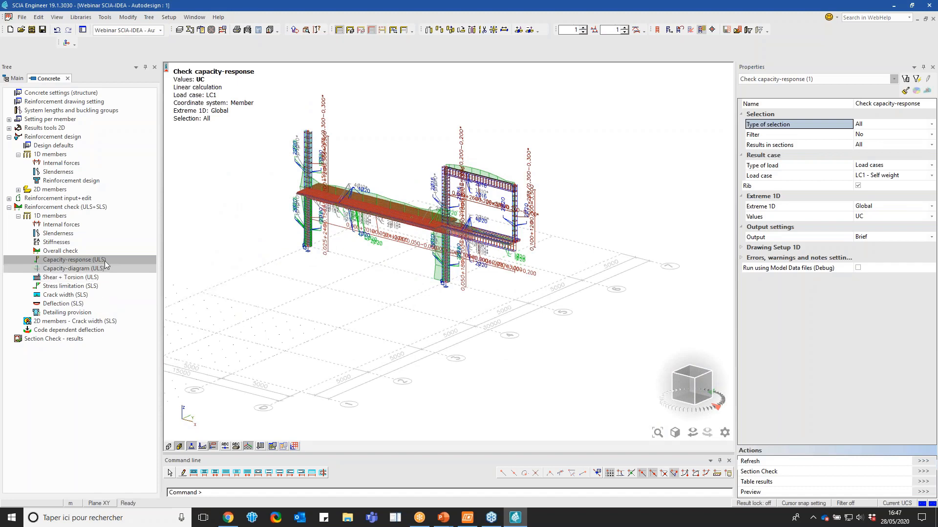
pyautogui.scroll(2, 382, 146)
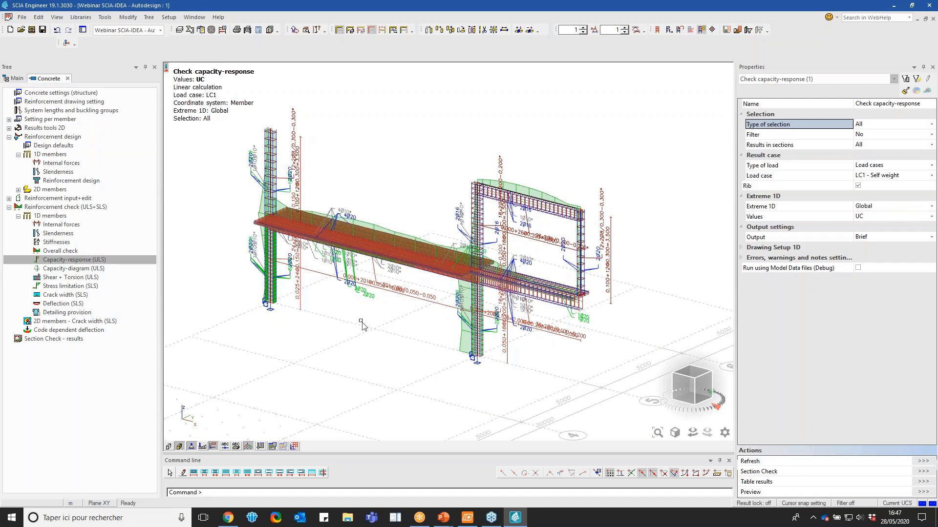
# Switch the visibility to activity by layers with the Concrete configuration and select the floor slab
pyautogui.click(350, 30)
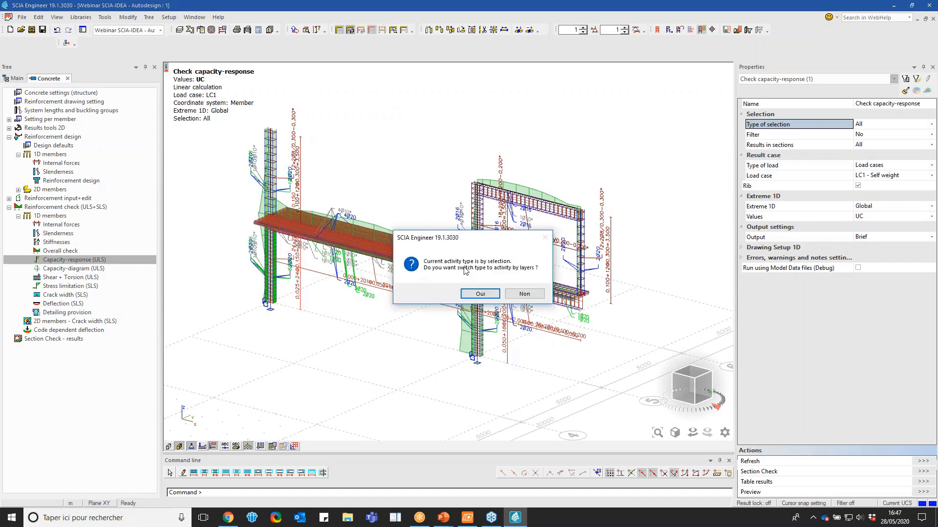
pyautogui.click(478, 294)
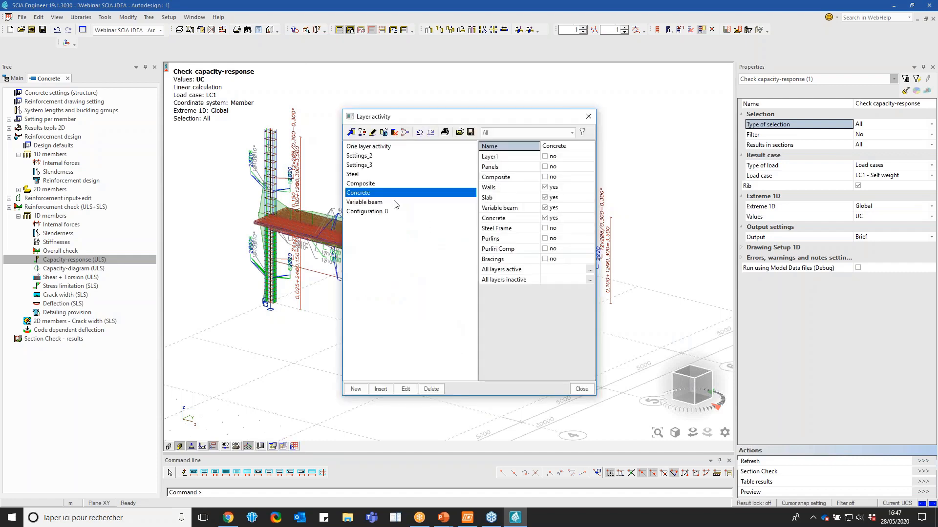
pyautogui.click(581, 389)
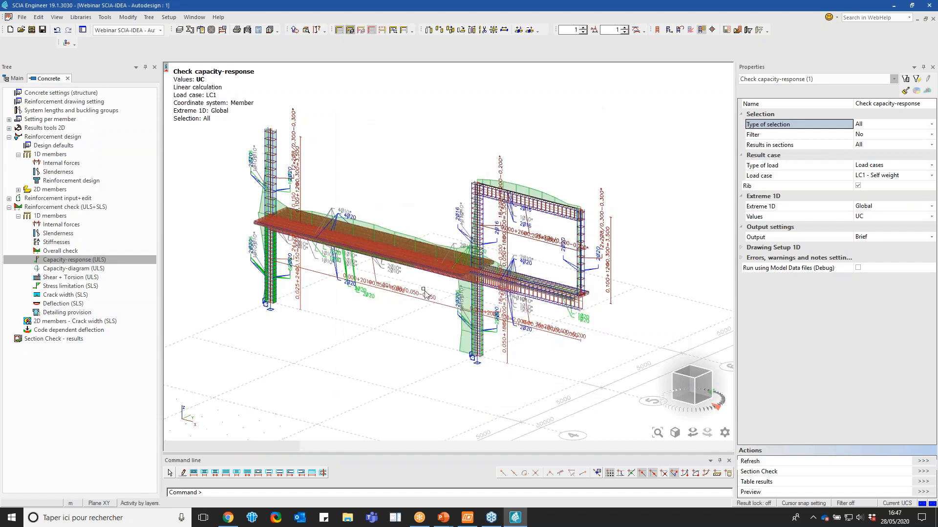
pyautogui.click(333, 288)
pyautogui.click(348, 308)
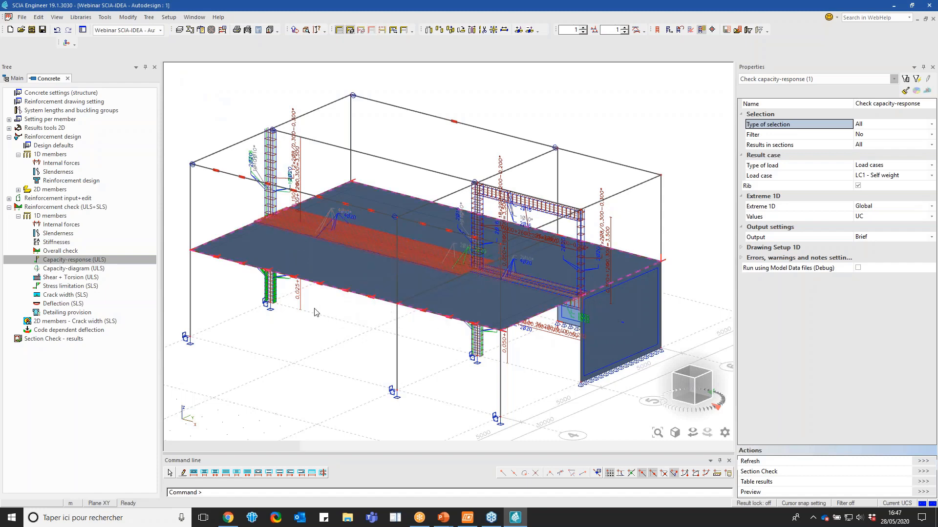
# Open the 2D members' Reinforcement design (ULS+SLS) and set its load type to Combinations with ULS-Set B-FS (auto)
pyautogui.click(98, 192)
pyautogui.click(86, 207)
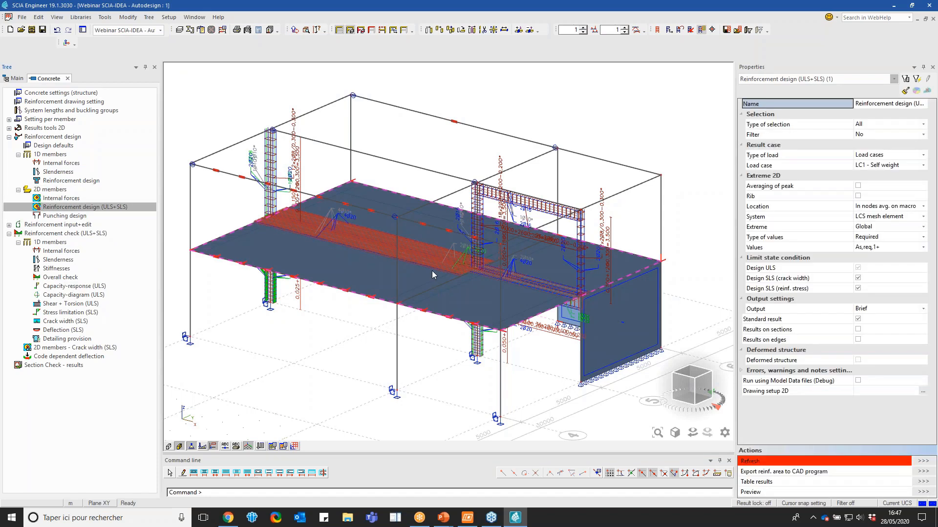
pyautogui.click(881, 155)
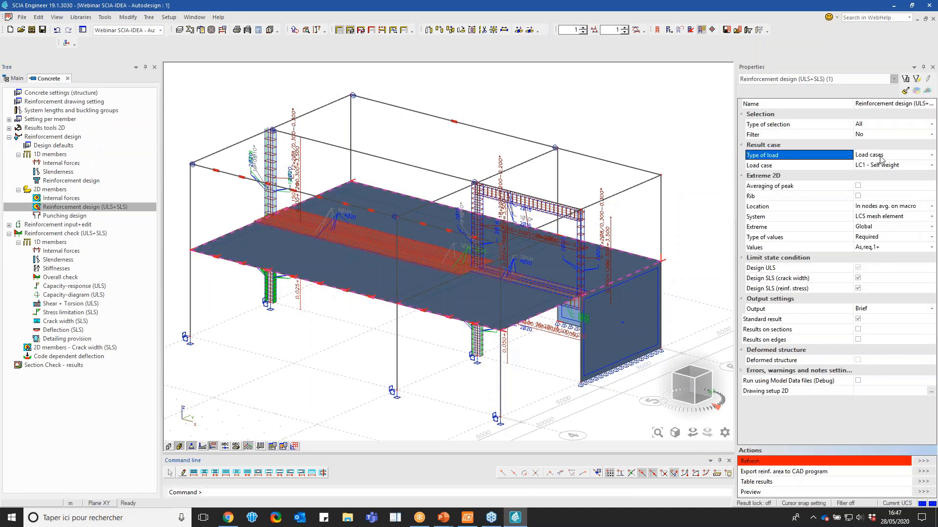
pyautogui.click(881, 166)
pyautogui.click(881, 166)
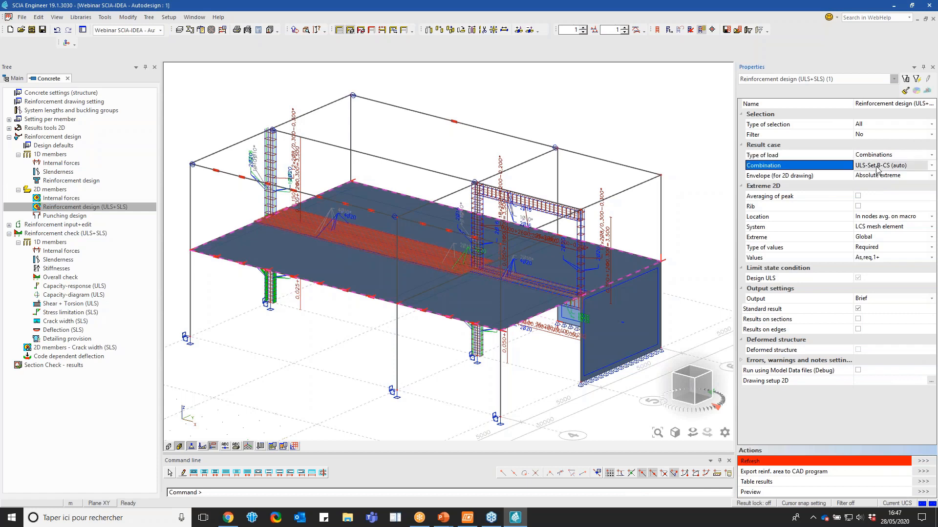
pyautogui.click(881, 183)
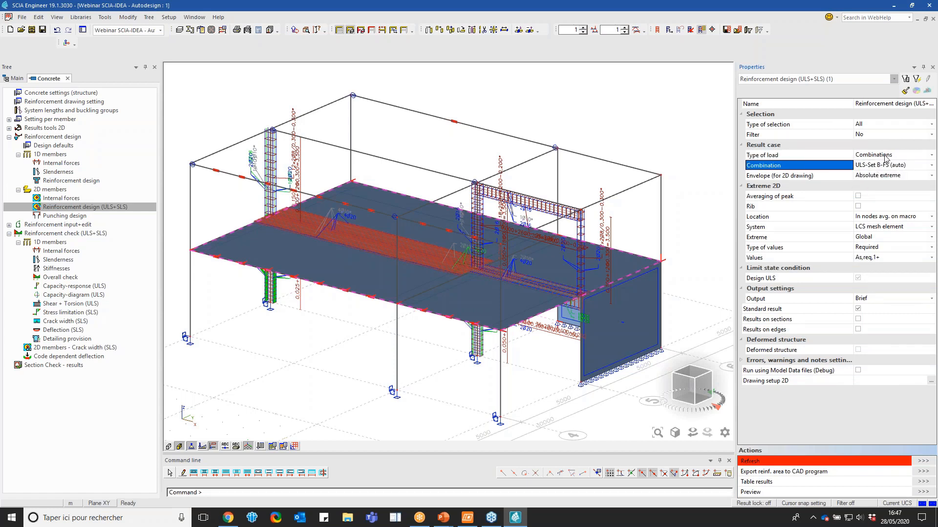
pyautogui.click(885, 155)
pyautogui.click(885, 155)
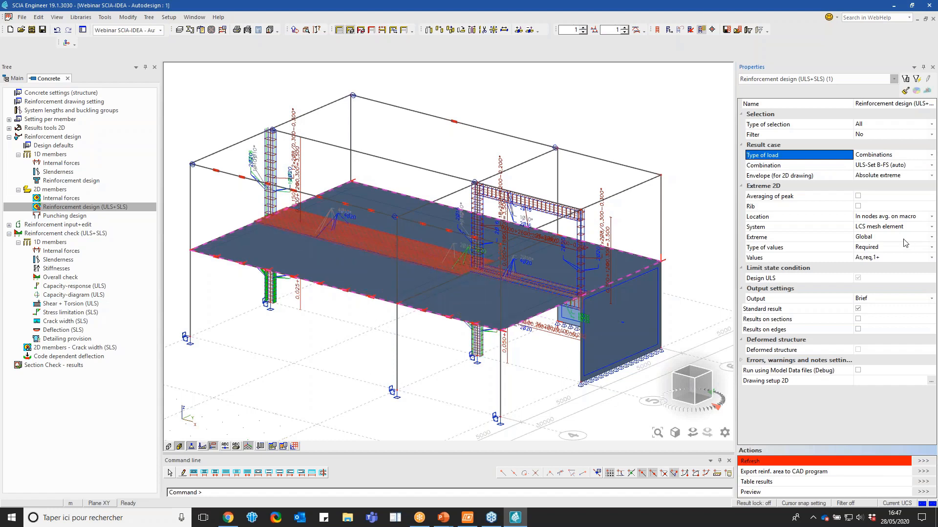
# Set the type of values to Provided & User with As,prov,1+ and refresh the slab reinforcement design
pyautogui.click(878, 249)
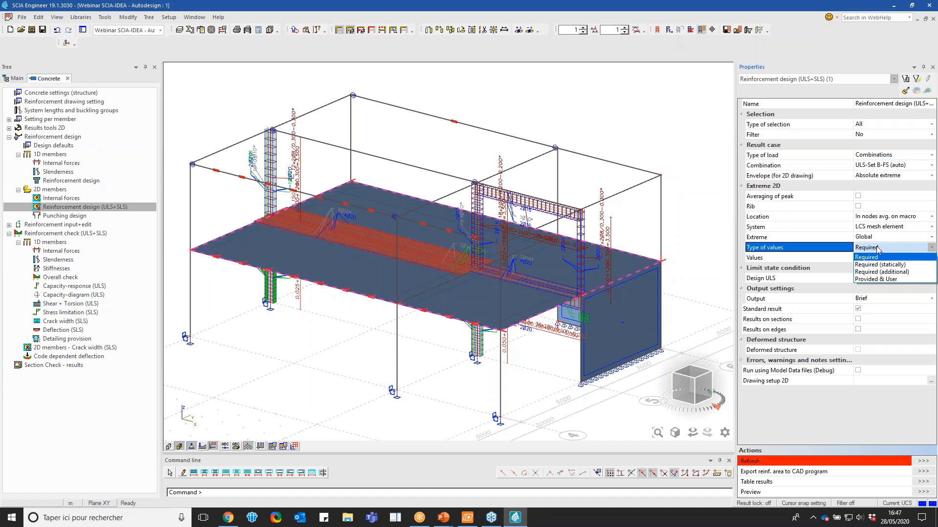
pyautogui.click(874, 279)
pyautogui.click(876, 258)
pyautogui.click(877, 259)
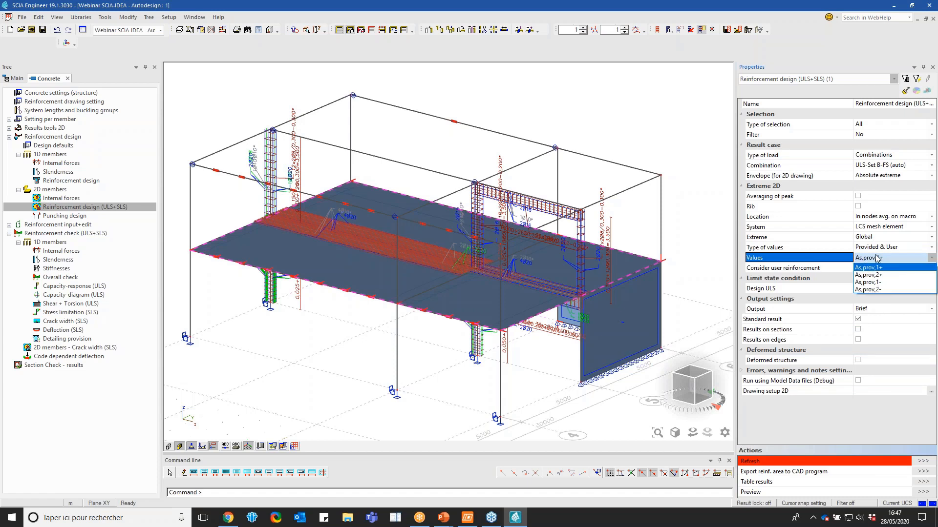
pyautogui.click(879, 268)
pyautogui.click(924, 461)
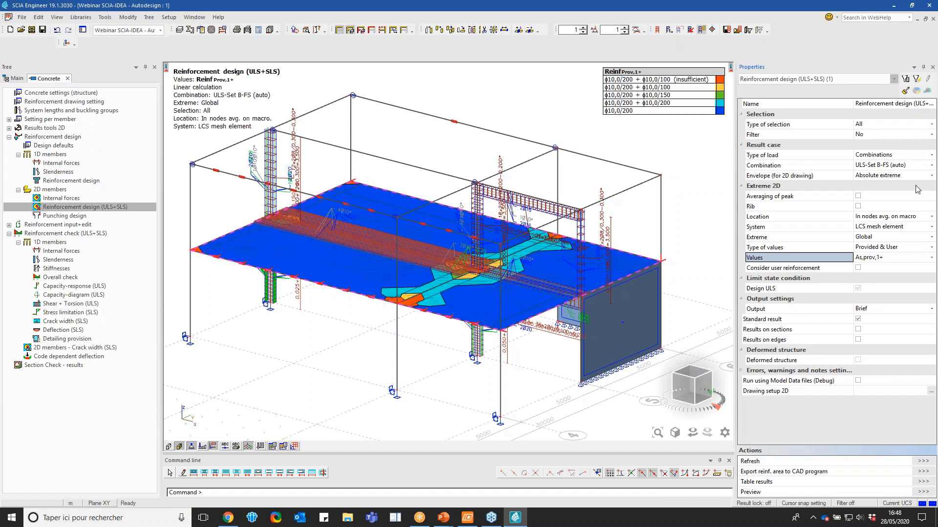
# Take the rib into account in the slab reinforcement design, recalculate, and show the result in plan view
pyautogui.click(858, 206)
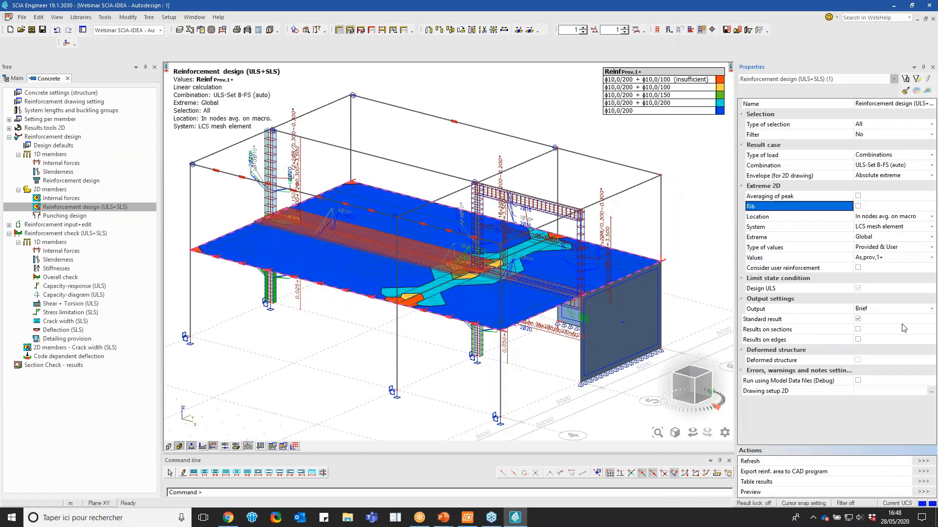
pyautogui.click(922, 461)
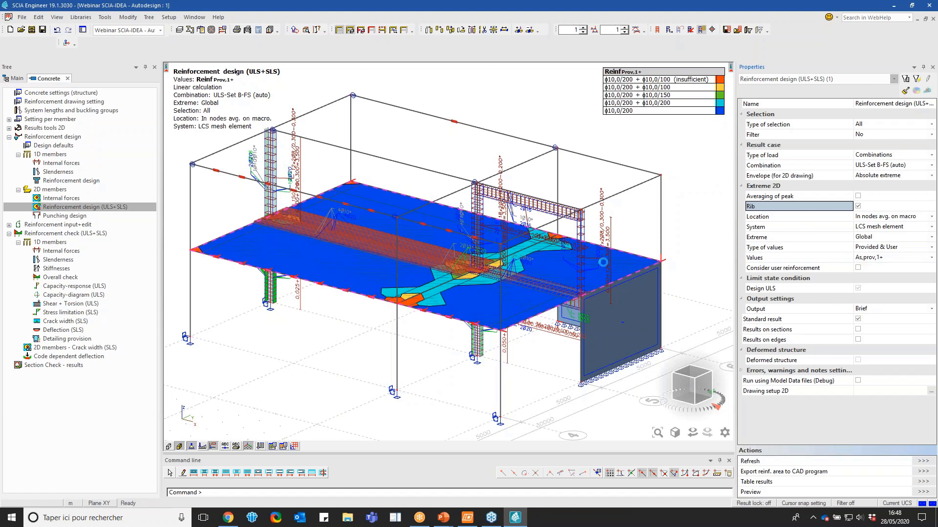
pyautogui.click(697, 374)
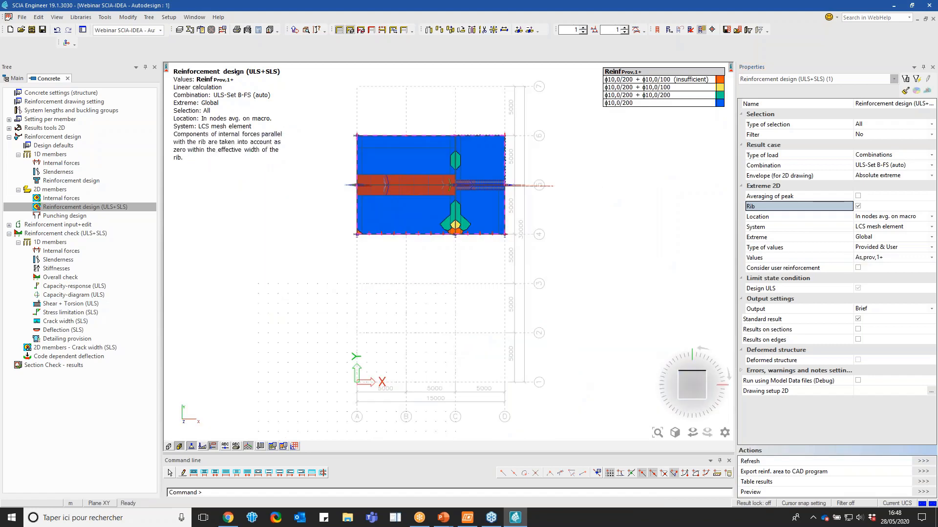
pyautogui.scroll(2, 480, 184)
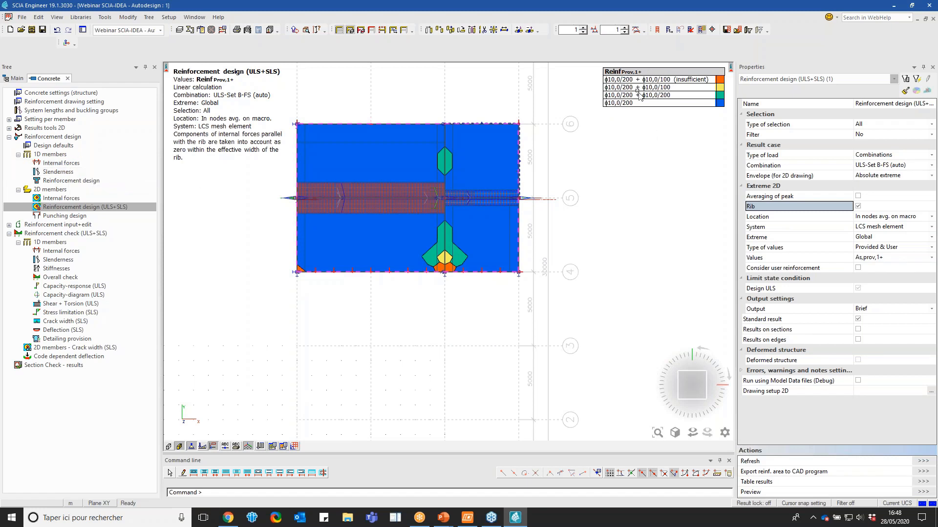
# Display the provided reinforcement As,prov,1- and examine the zones along the slab's edge in a 3D view
pyautogui.click(885, 258)
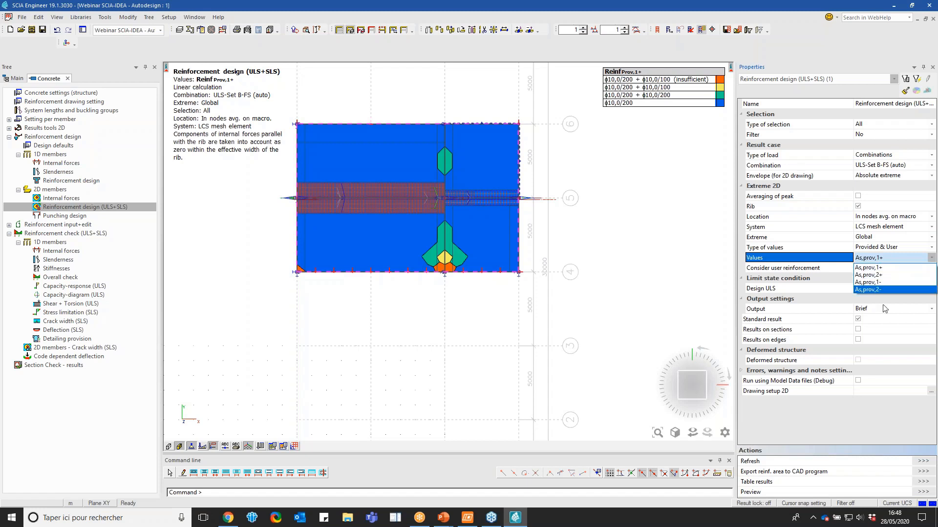
pyautogui.click(874, 283)
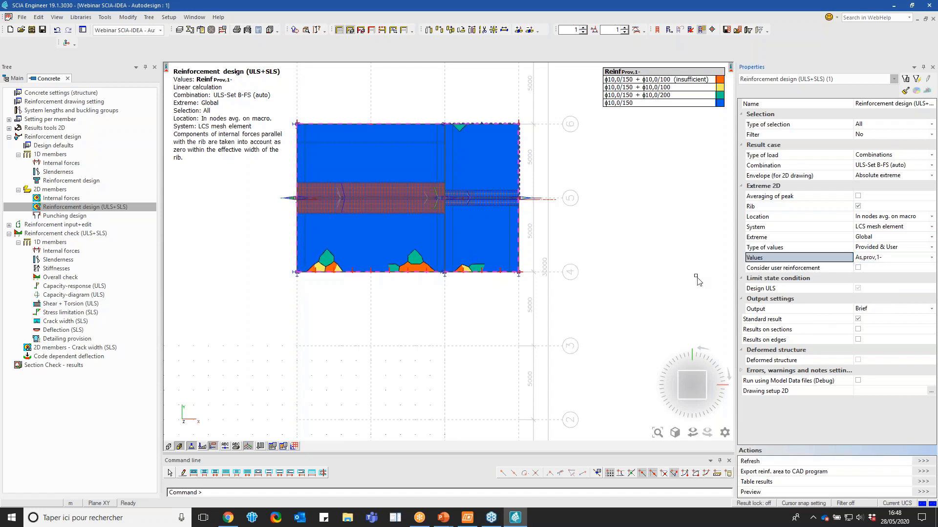
pyautogui.click(879, 258)
pyautogui.click(795, 258)
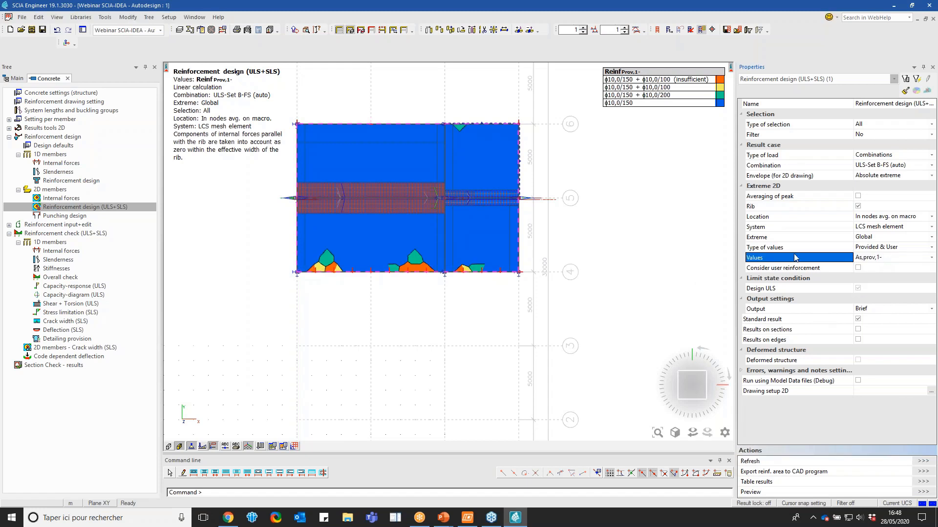
pyautogui.click(682, 399)
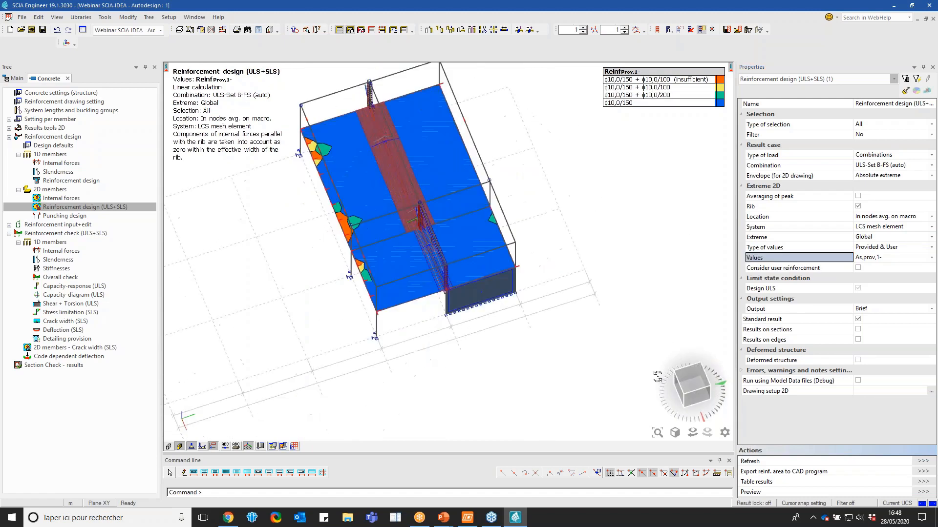
pyautogui.scroll(4, 303, 175)
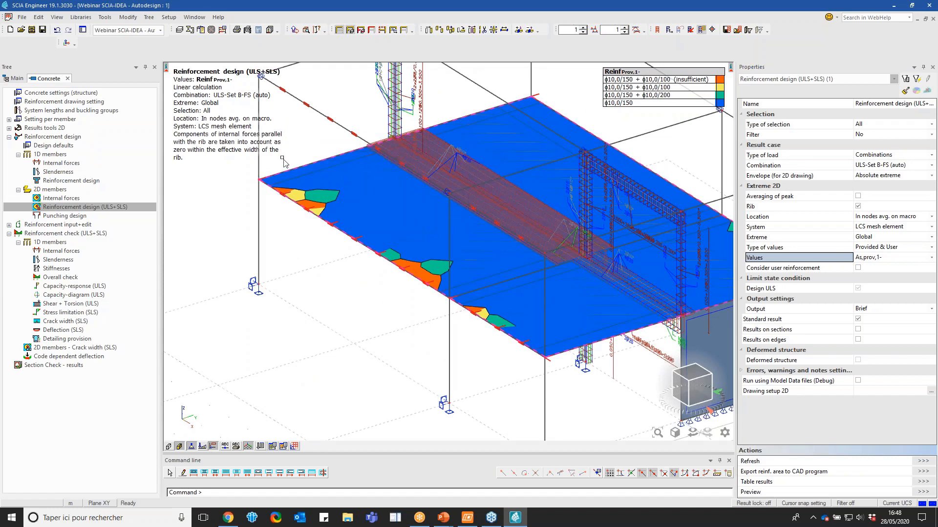
# Start a Reinforcement 2D input on the slab's lower surface with direction 1 at 14 mm diameter and 100 mm bar distance
pyautogui.click(92, 227)
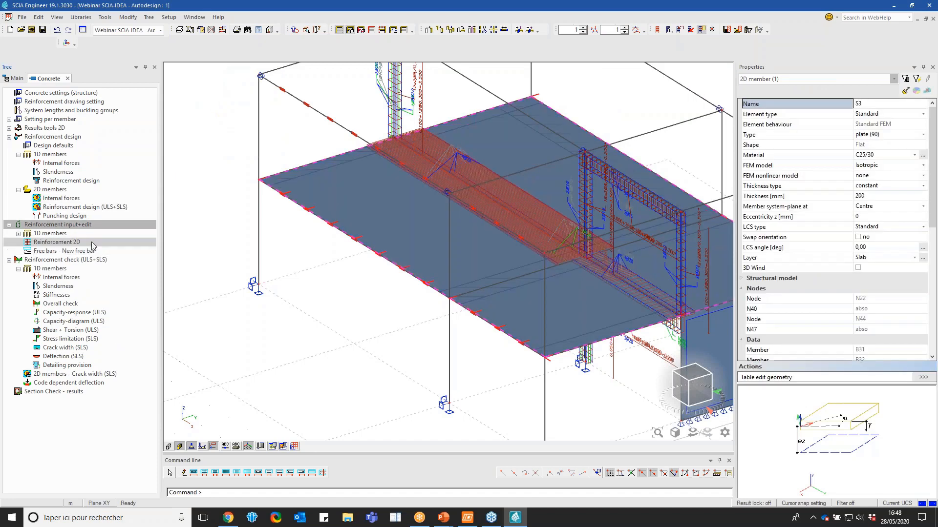
pyautogui.click(92, 242)
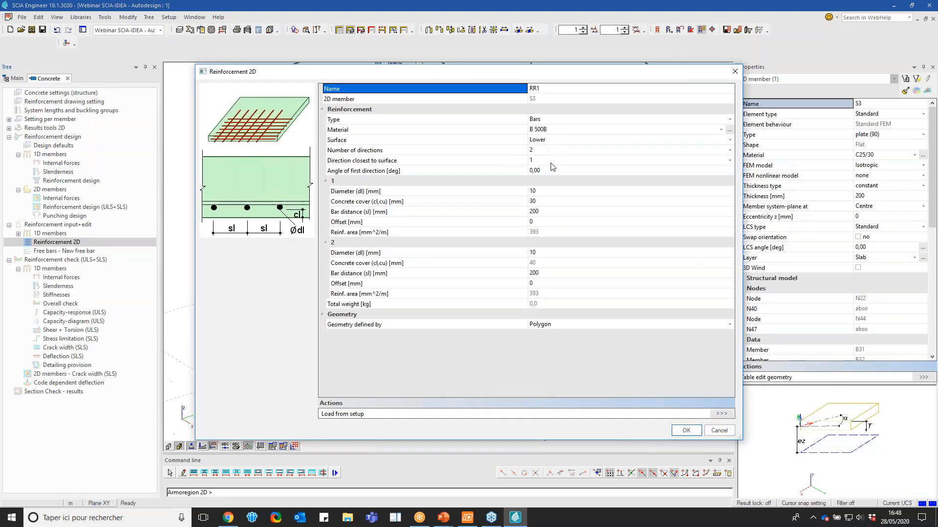
pyautogui.click(542, 191)
pyautogui.write('14')
pyautogui.press('Return')
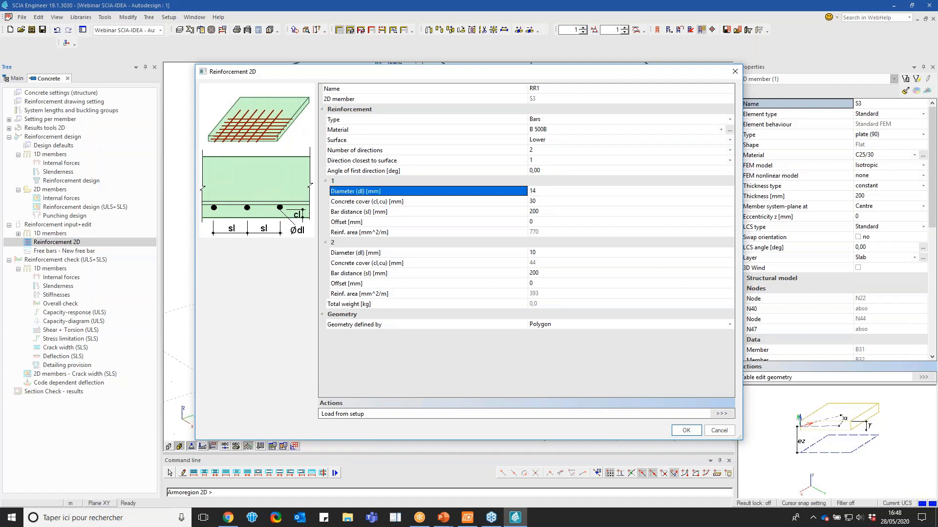
pyautogui.click(546, 211)
pyautogui.write('1')
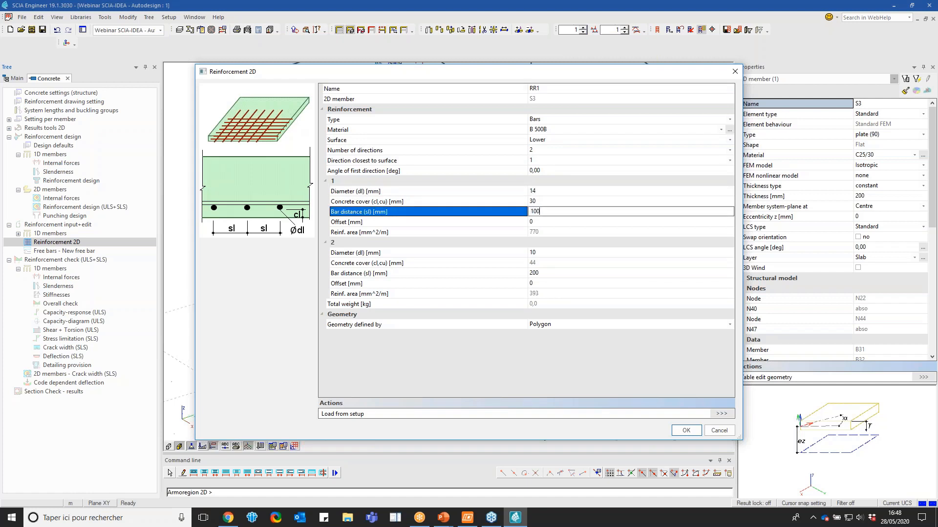
pyautogui.press('Return')
# Set direction 2 of the slab reinforcement to 14 mm diameter and 100 mm bar distance, and accept the reinforcement data
pyautogui.click(545, 253)
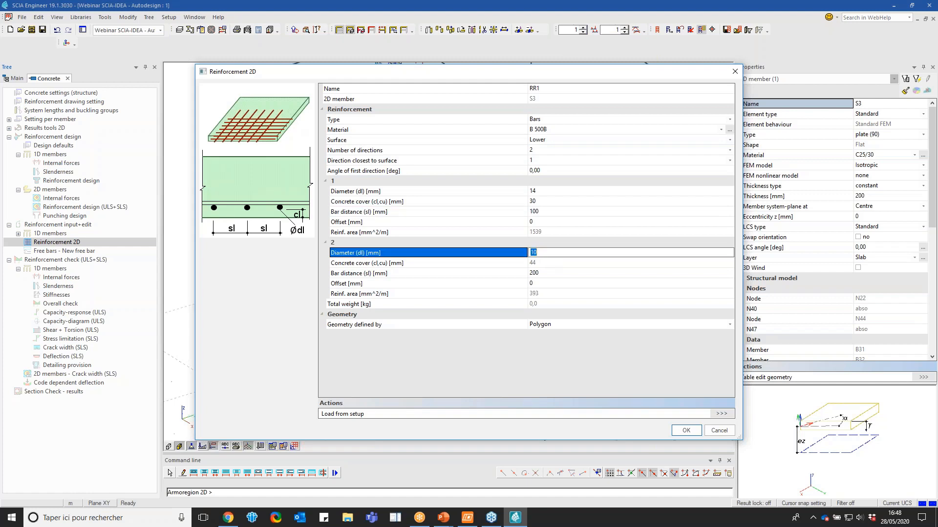
pyautogui.press('Return')
pyautogui.click(543, 273)
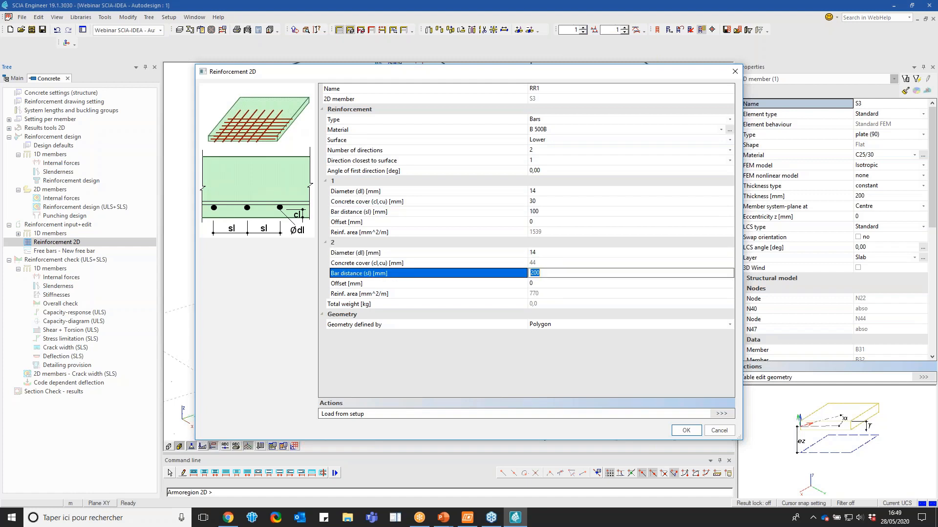
pyautogui.press('Return')
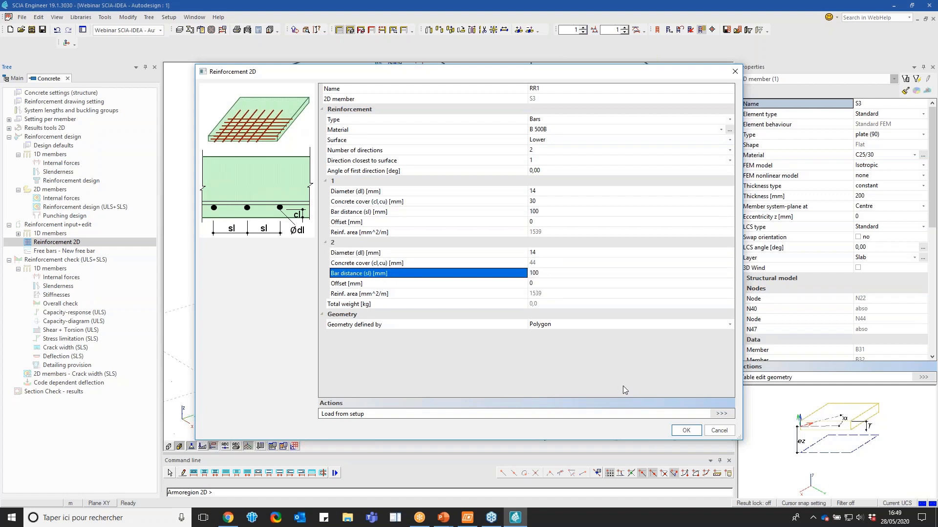
pyautogui.click(686, 430)
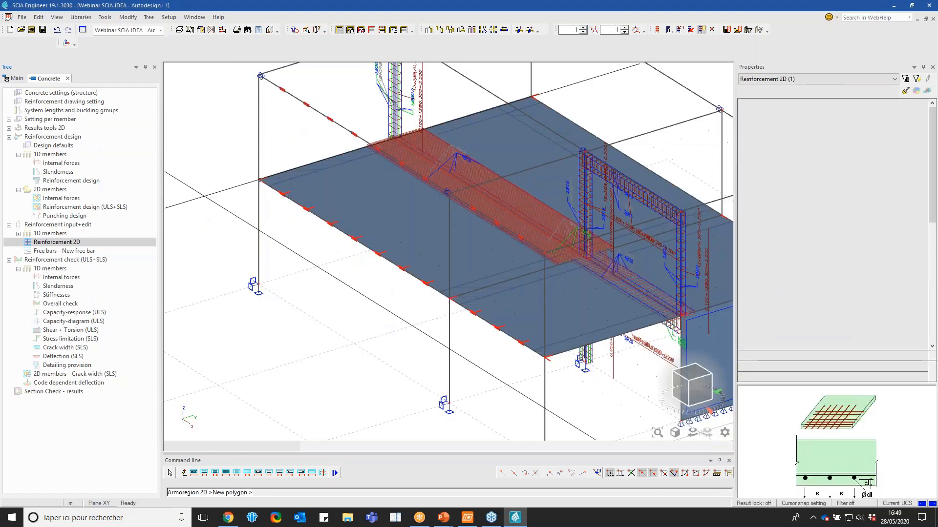
# Outline the reinforcement region as a four-corner polygon along the slab's front edge, from the slab corner to the intermediate column
pyautogui.click(259, 179)
pyautogui.click(327, 159)
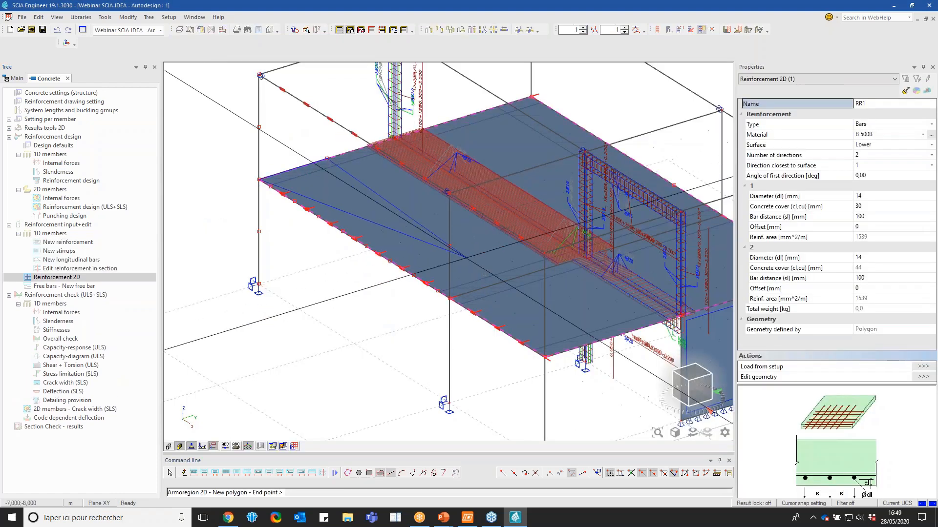
pyautogui.click(518, 277)
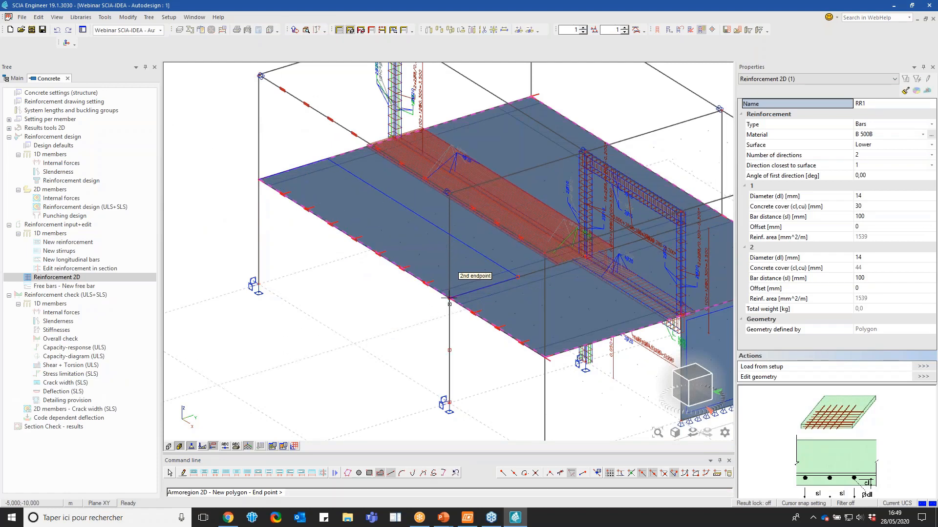
pyautogui.click(449, 298)
pyautogui.press('Escape')
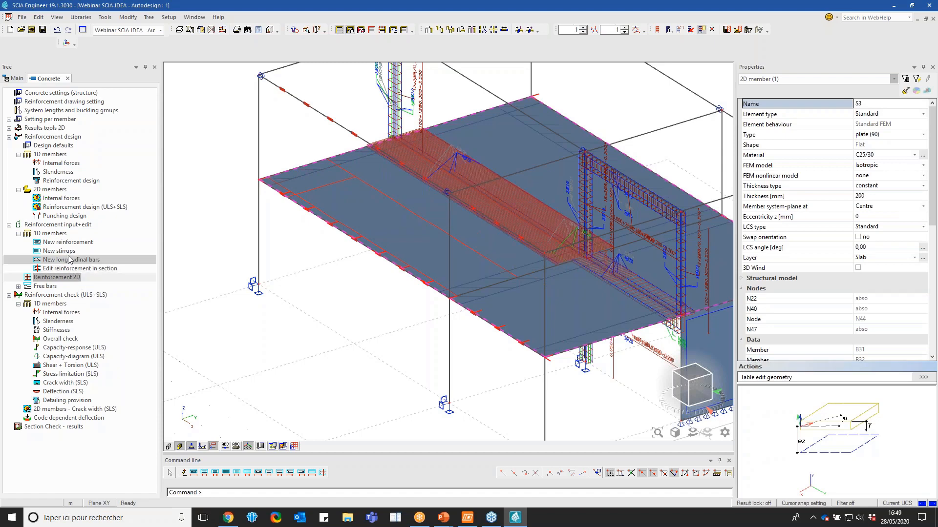
# Consider user reinforcement in the 2D reinforcement design, recalculate, and examine the Reinf prov,1- zones on the slab
pyautogui.click(74, 207)
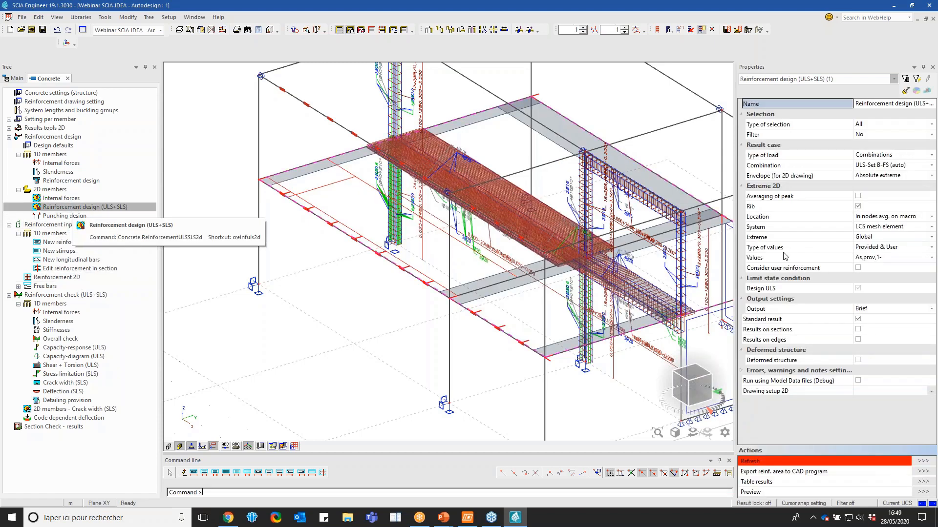
pyautogui.click(810, 267)
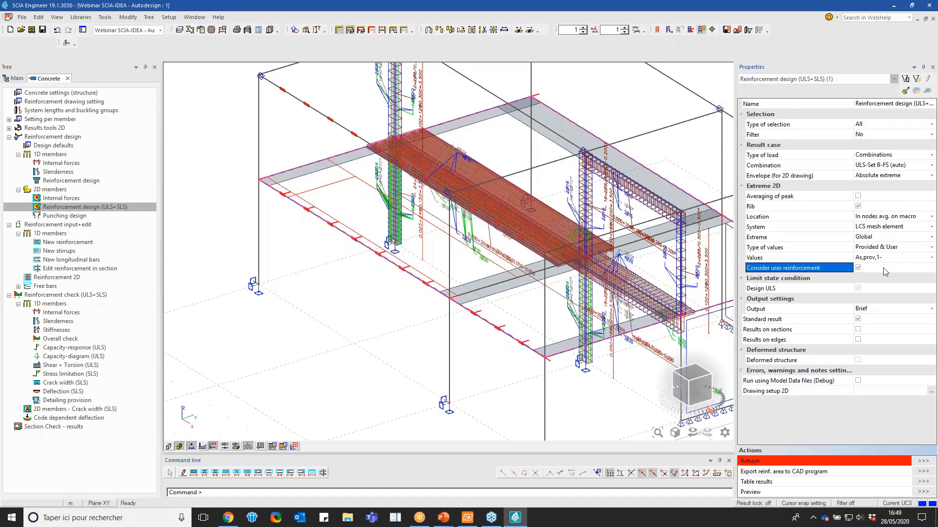
pyautogui.click(924, 462)
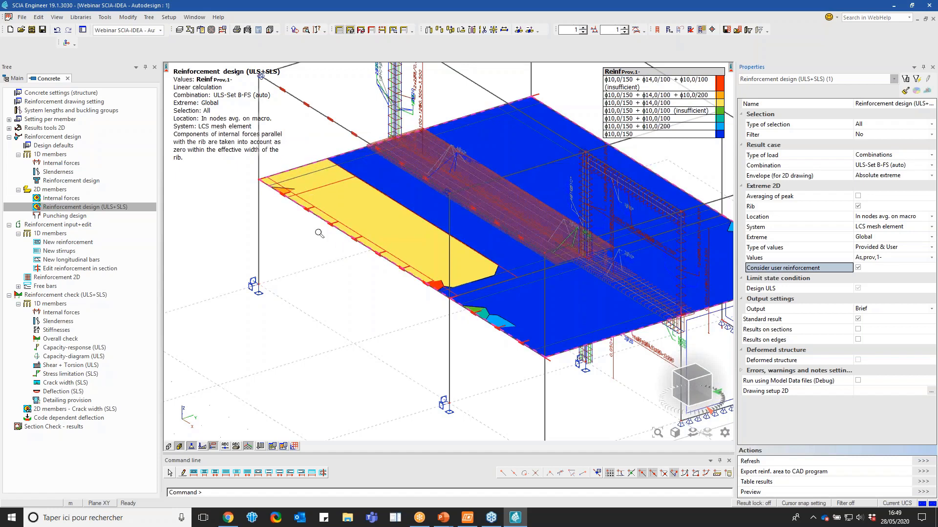
pyautogui.scroll(-3, 286, 194)
pyautogui.scroll(2, 397, 237)
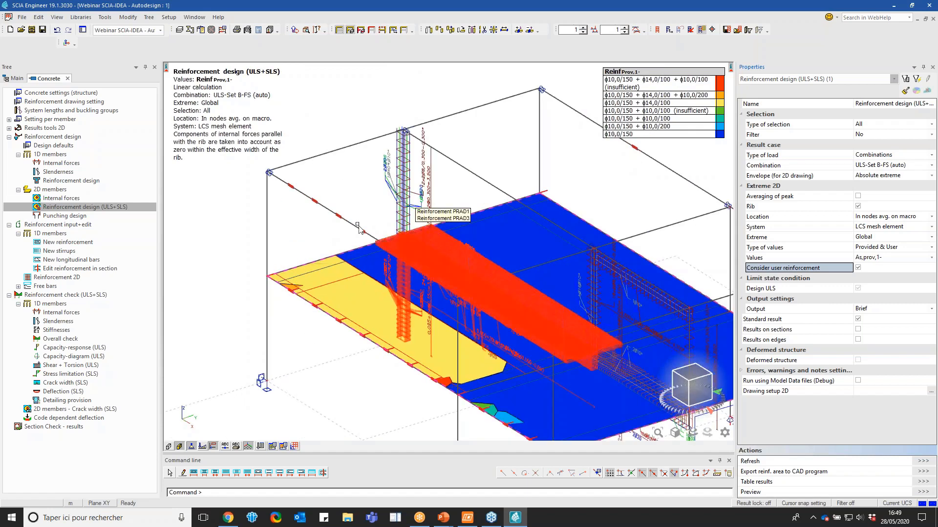
pyautogui.scroll(-2, 396, 237)
pyautogui.scroll(3, 396, 237)
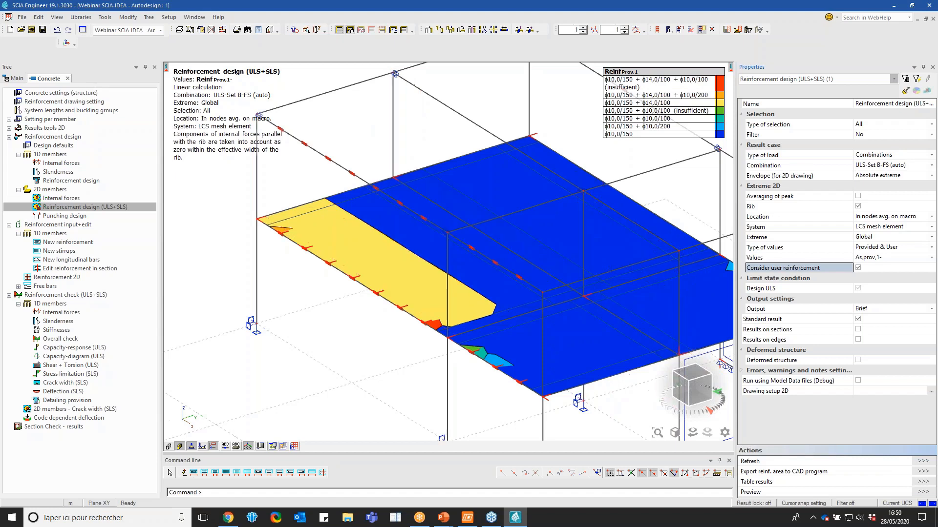
# Leave the concrete checks, render the members as solid volumes, and orient the 3D view towards the upper-storey frames
pyautogui.click(69, 79)
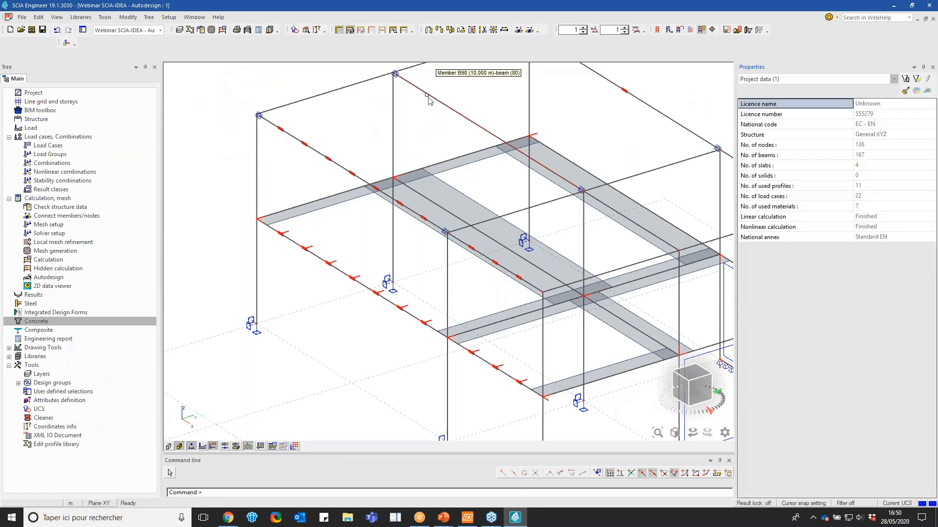
pyautogui.click(168, 447)
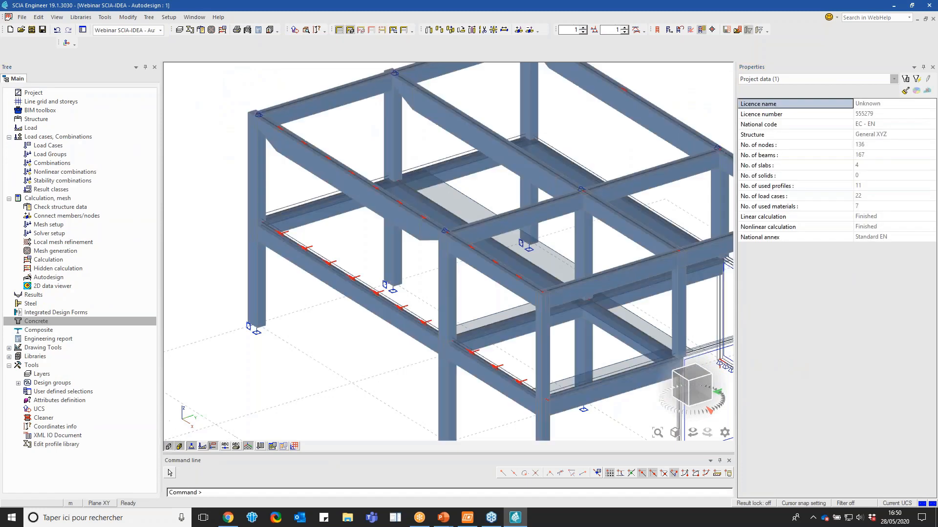
pyautogui.scroll(-2, 400, 157)
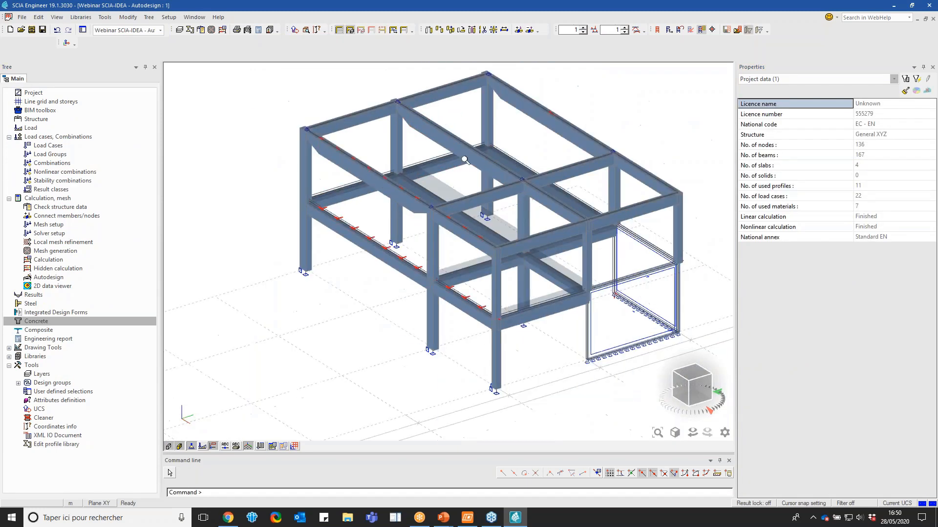
pyautogui.scroll(2, 506, 131)
pyautogui.moveTo(685, 391); pyautogui.dragTo(694, 386)
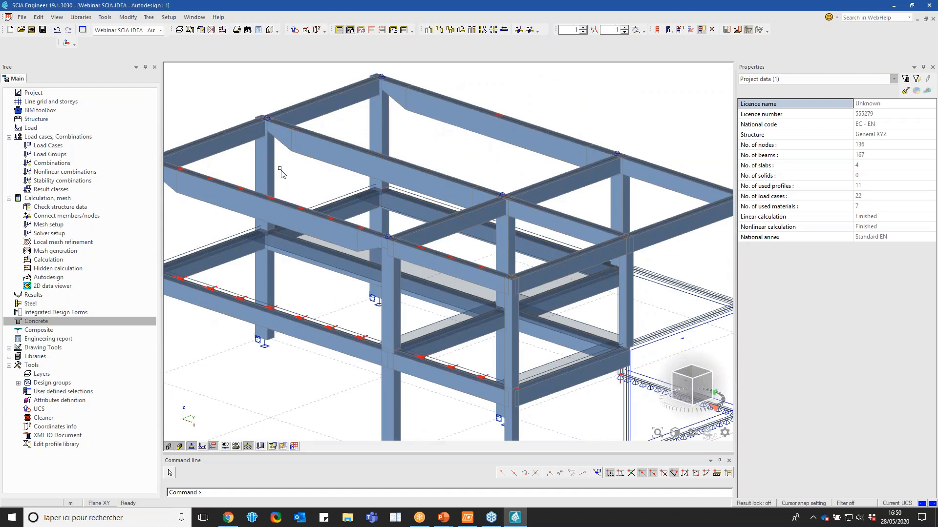
pyautogui.scroll(-3, 281, 172)
pyautogui.scroll(3, 281, 172)
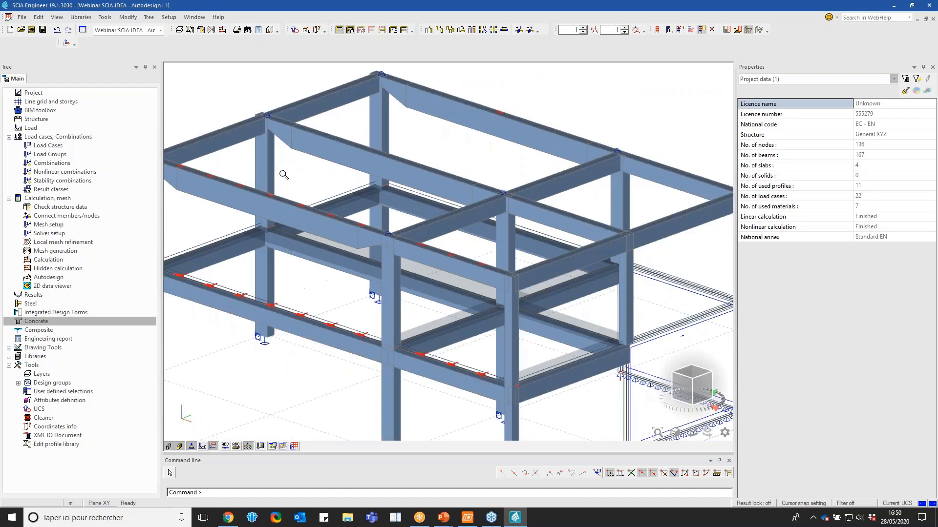
# Isolate the upper-storey frame with the middle haunched beam and its two columns, and display the member name labels
pyautogui.click(264, 161)
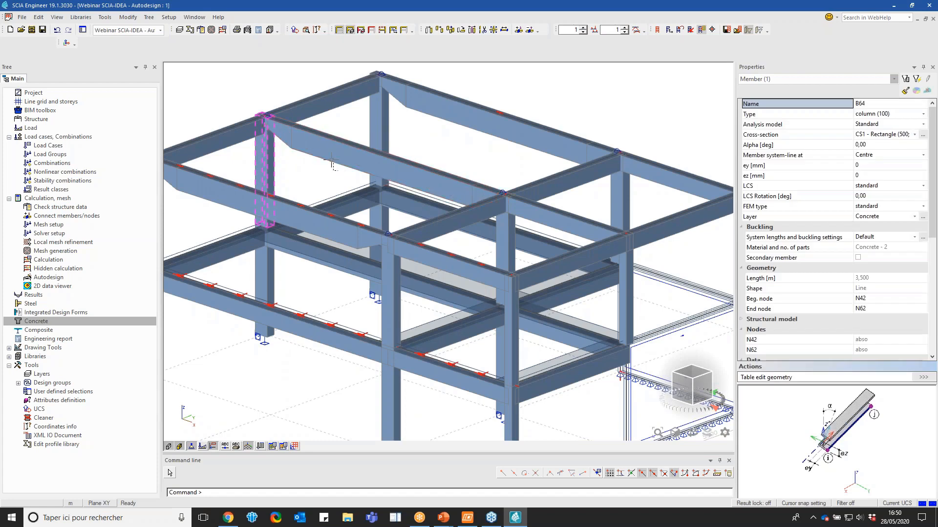
pyautogui.press('Escape')
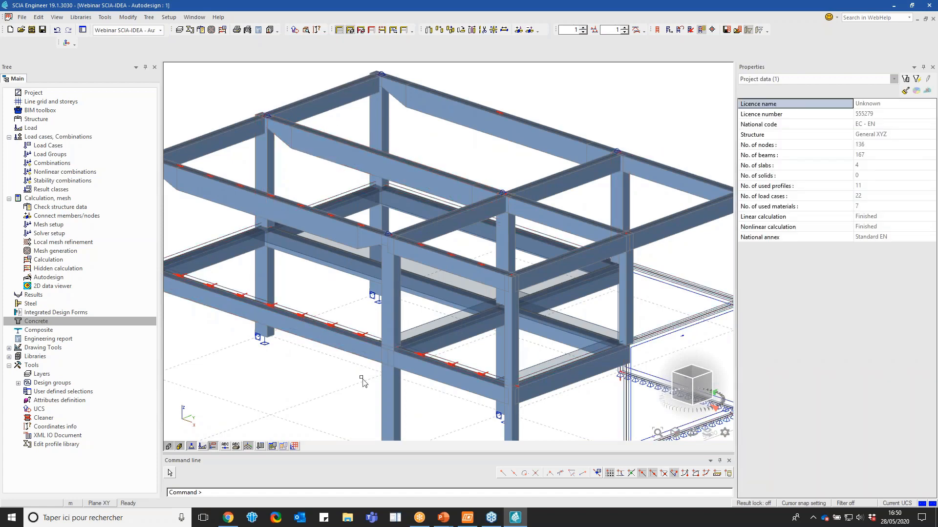
pyautogui.scroll(-3, 505, 196)
pyautogui.scroll(3, 322, 214)
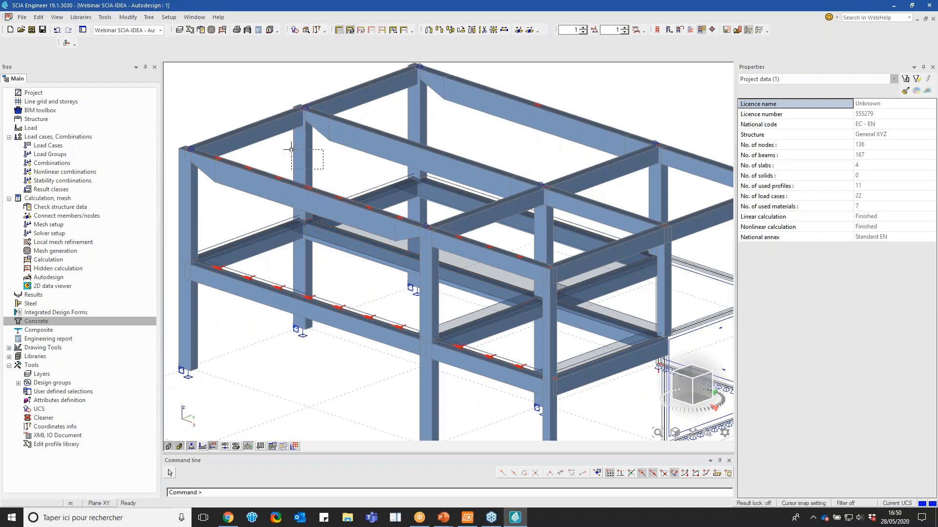
pyautogui.click(310, 160)
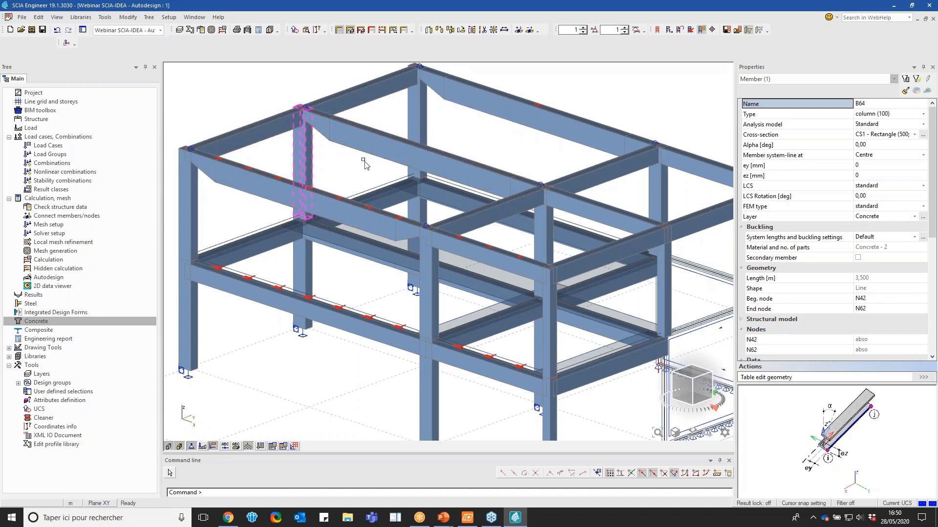
pyautogui.click(363, 147)
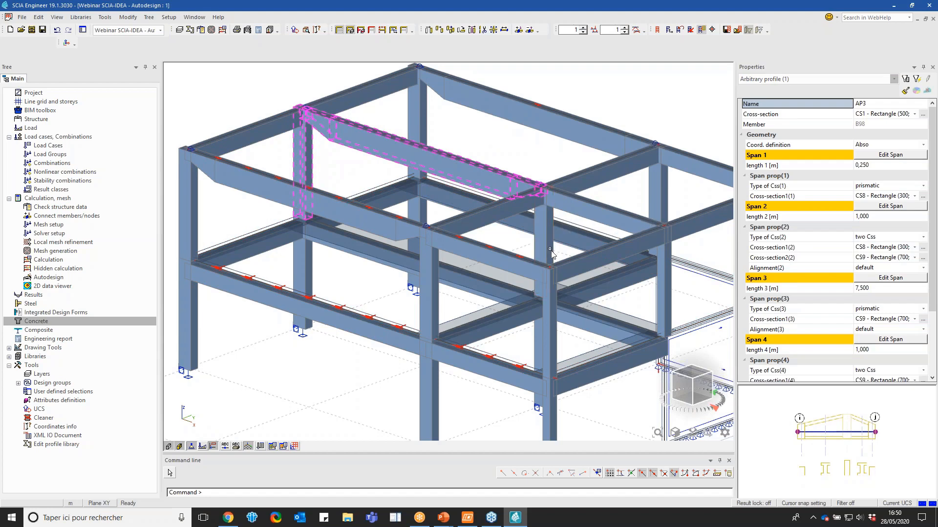
pyautogui.click(538, 248)
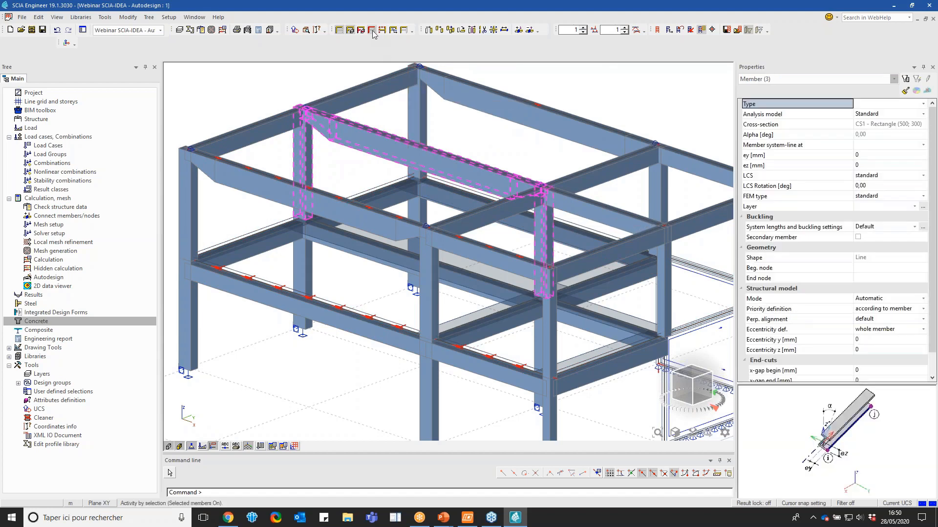
pyautogui.click(372, 30)
pyautogui.click(484, 293)
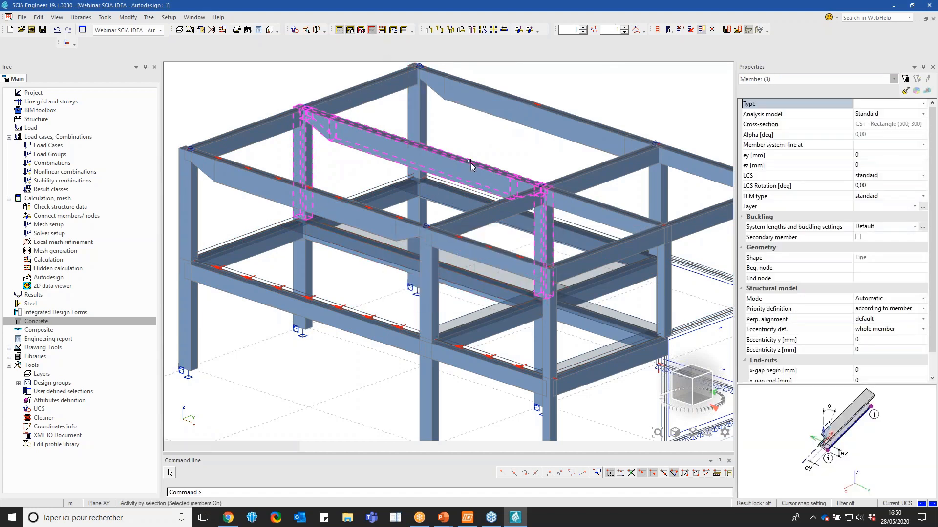
pyautogui.press('Escape')
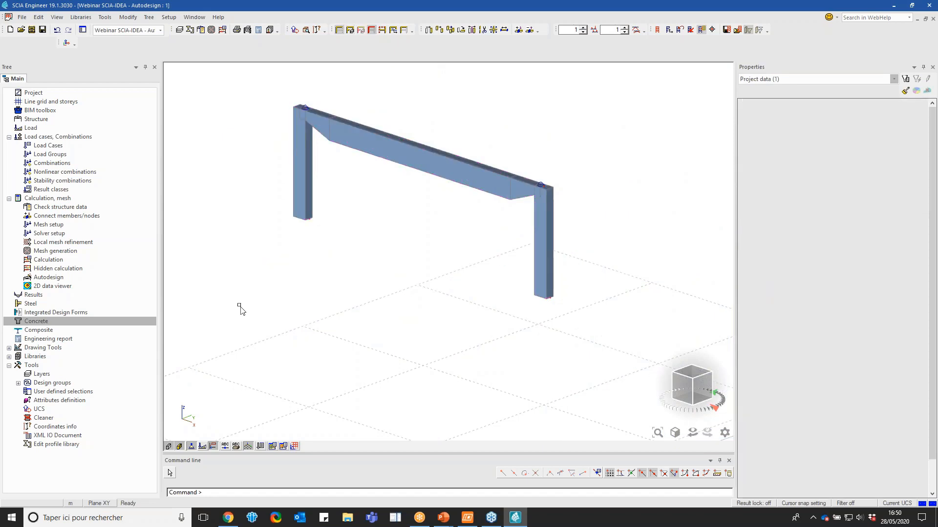
pyautogui.click(228, 448)
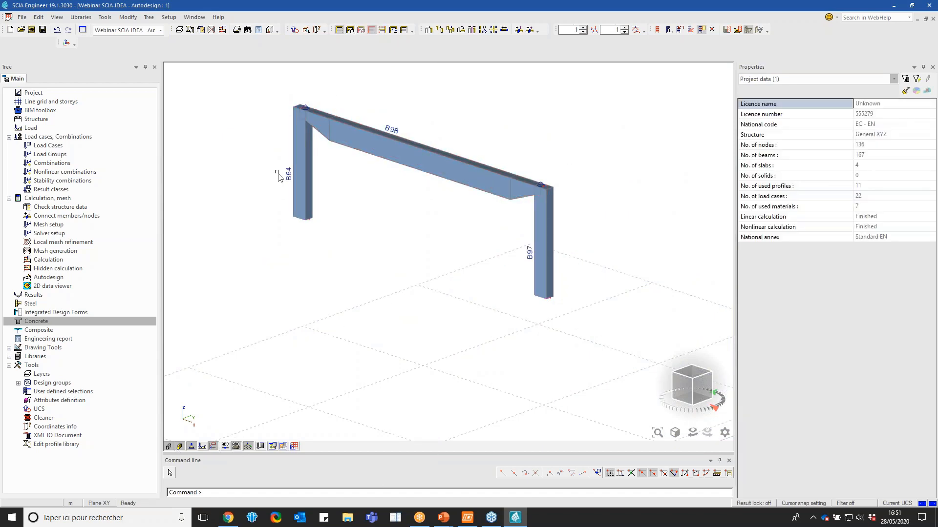
# Open the XML input/output document, reposition its window, review its chapter list, and show the Member 1D table
pyautogui.click(56, 437)
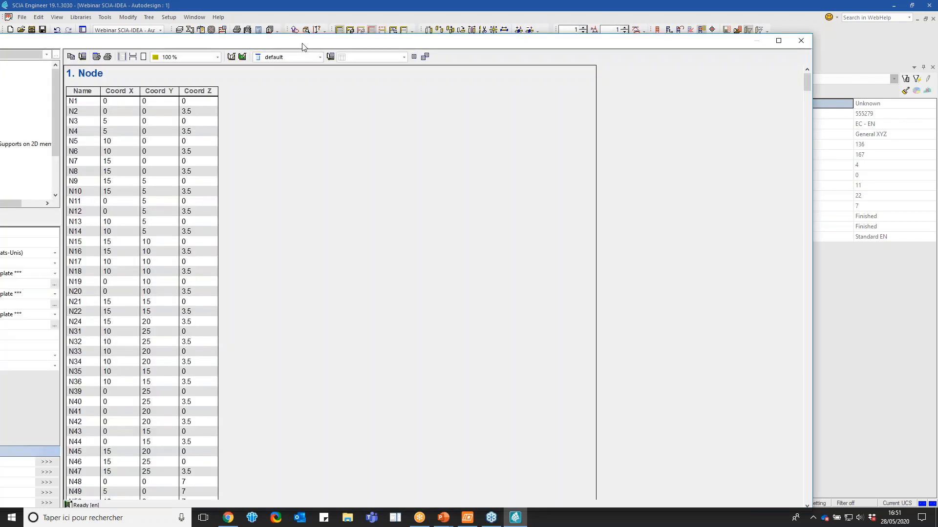
pyautogui.moveTo(305, 43); pyautogui.dragTo(460, 14)
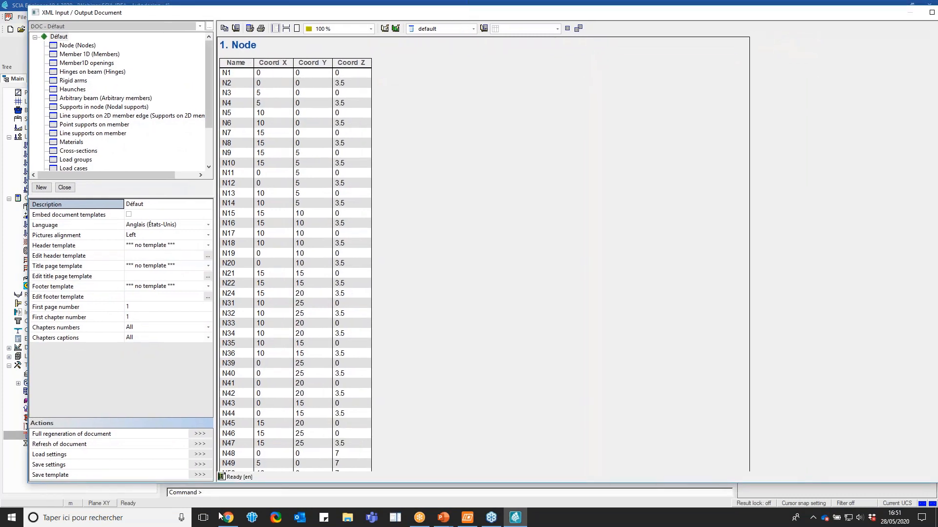
pyautogui.scroll(-2, 143, 56)
pyautogui.scroll(2, 142, 57)
pyautogui.scroll(-2, 143, 122)
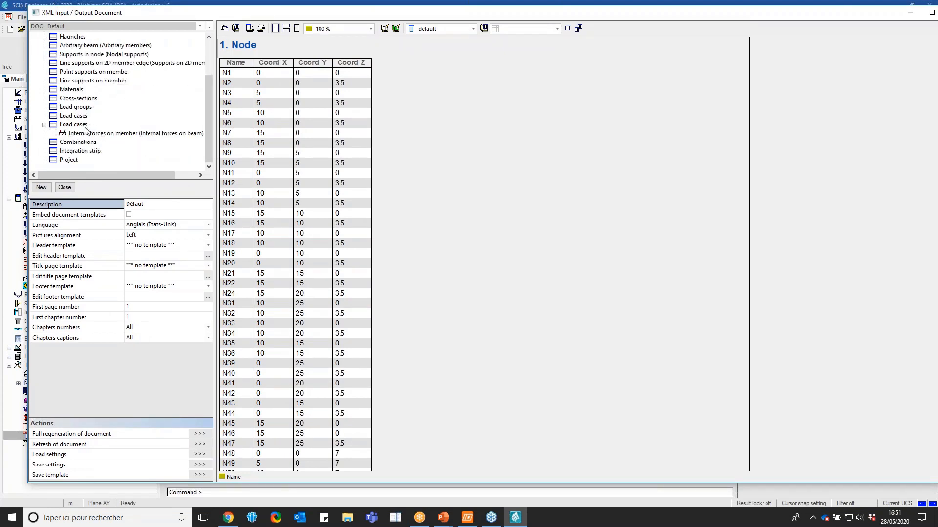
pyautogui.scroll(2, 86, 130)
pyautogui.scroll(-2, 104, 163)
pyautogui.scroll(2, 104, 163)
pyautogui.click(85, 54)
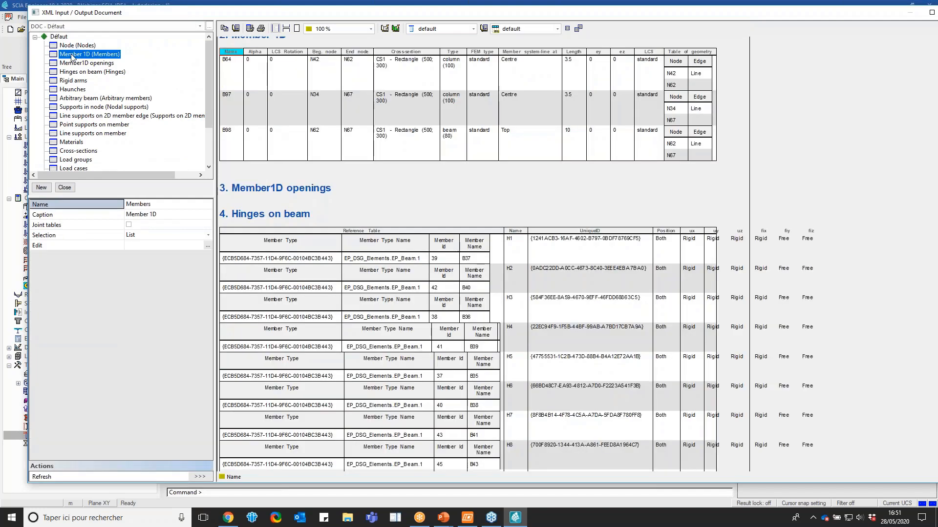
# View the document's XML export options, close them without exporting, and examine the Member 1D table for the isolated members
pyautogui.click(224, 28)
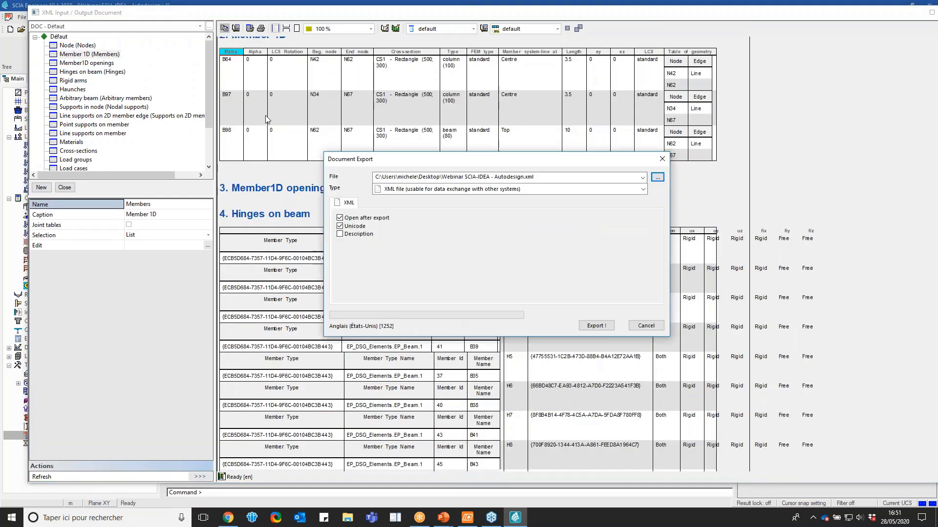
pyautogui.click(666, 159)
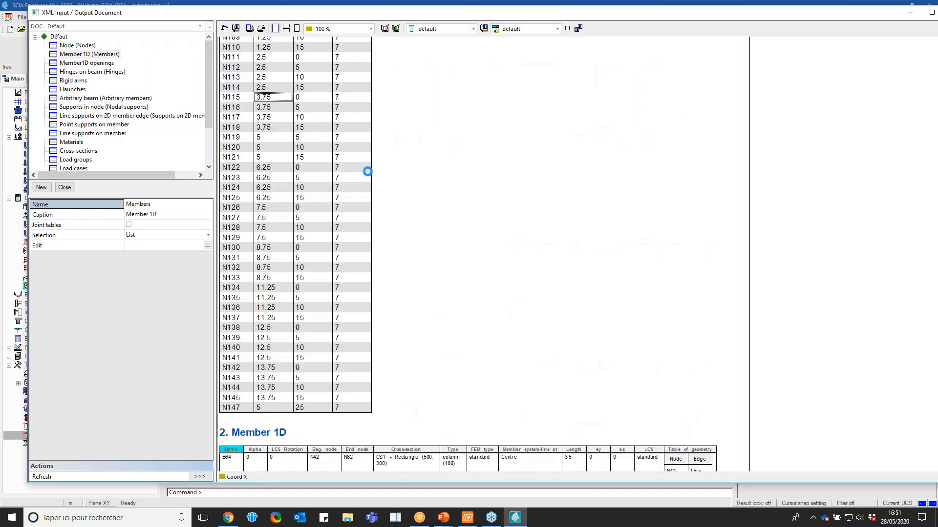
pyautogui.scroll(-3, 370, 170)
pyautogui.click(370, 170)
pyautogui.scroll(-2, 370, 172)
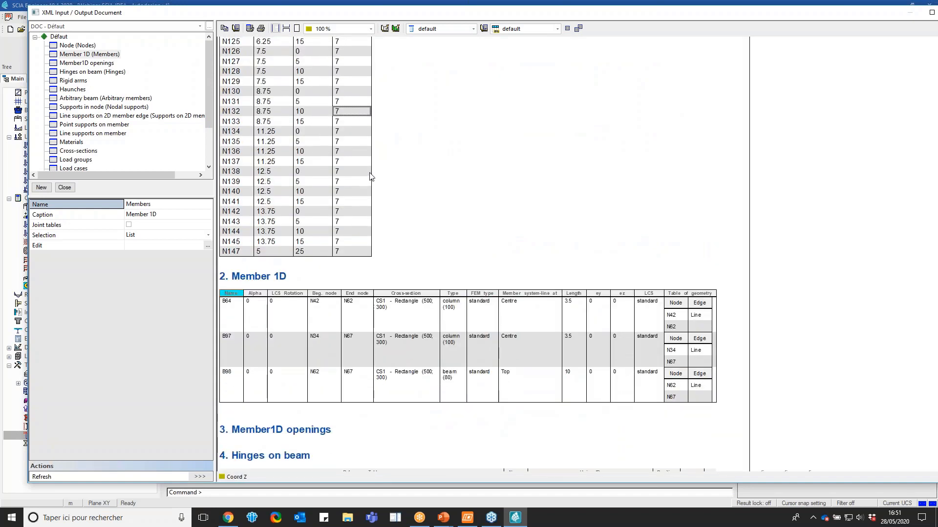
pyautogui.scroll(-1, 370, 177)
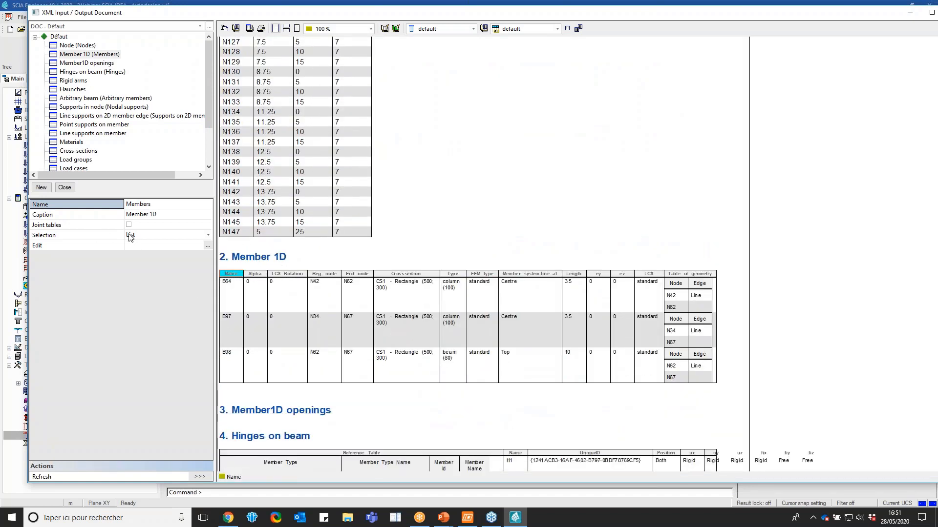
pyautogui.scroll(-2, 380, 254)
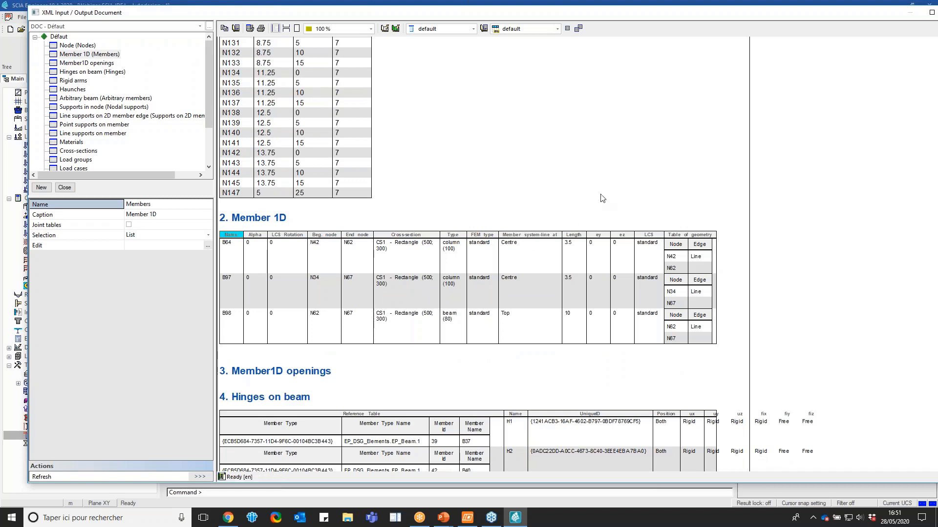
pyautogui.scroll(-2, 601, 199)
pyautogui.scroll(-2, 117, 113)
pyautogui.scroll(2, 126, 118)
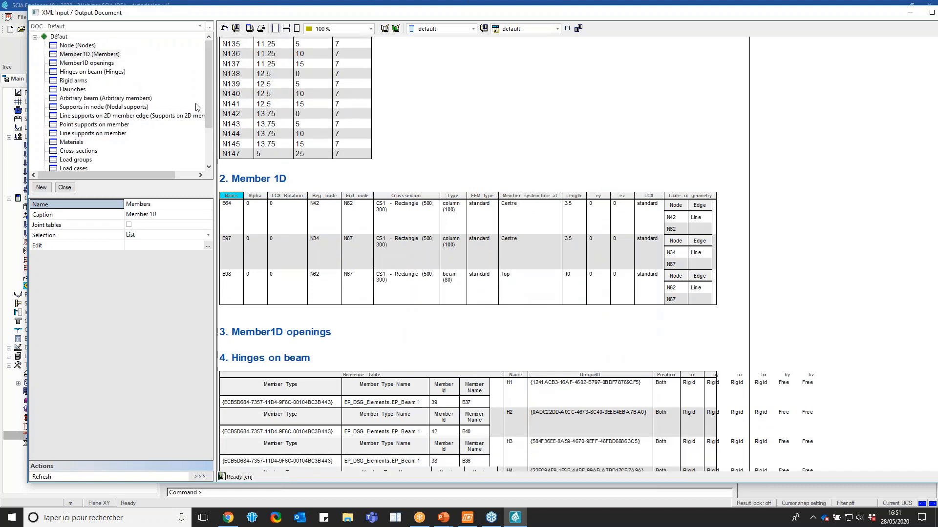
pyautogui.scroll(2, 450, 180)
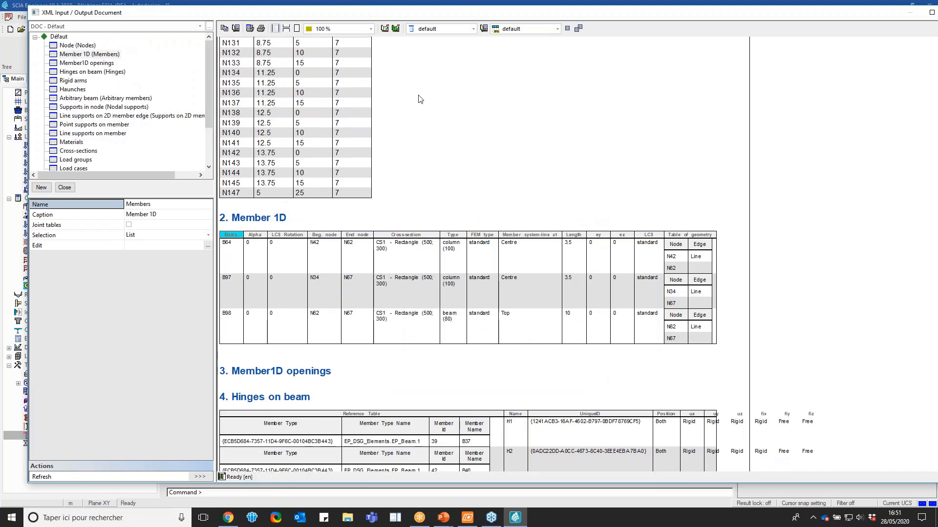
# Export the document to the Desktop as the XML file SCIA-IDEACo, and close the exported file after skimming its contents
pyautogui.click(224, 28)
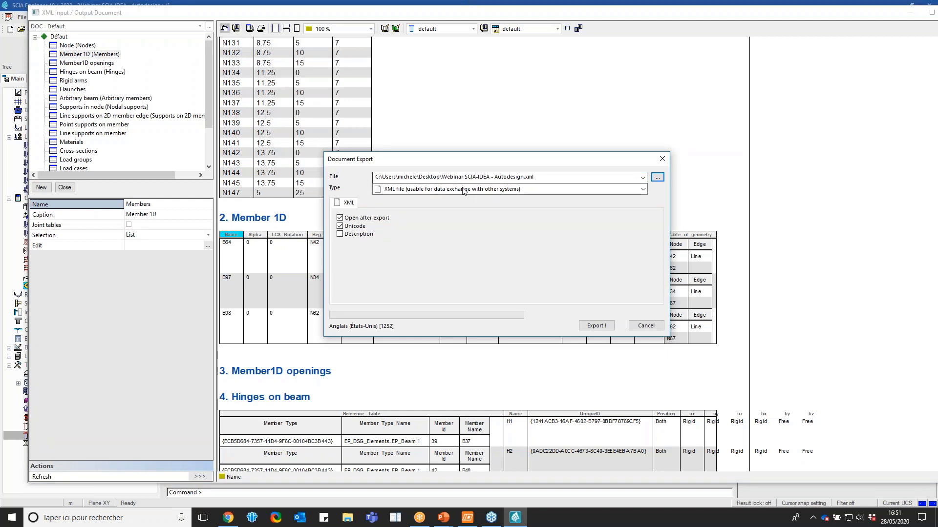
pyautogui.moveTo(620, 177); pyautogui.dragTo(299, 183)
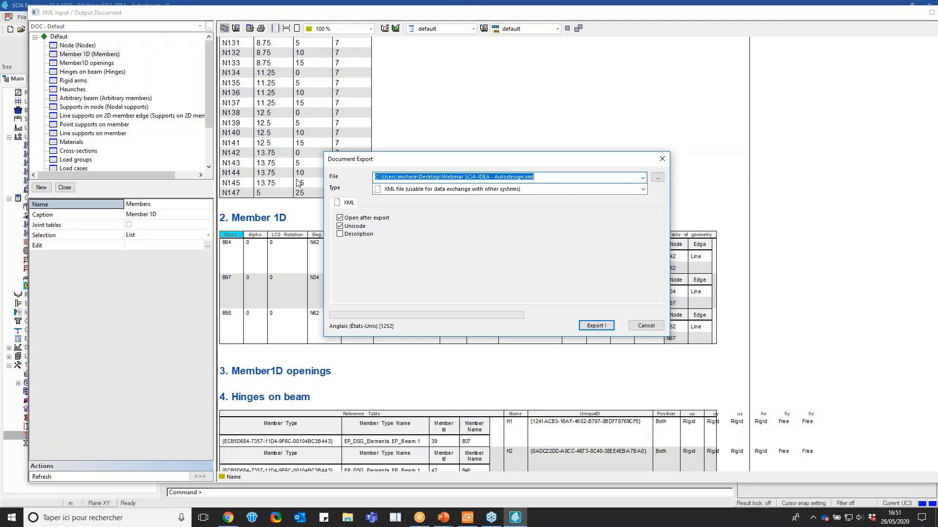
pyautogui.click(659, 177)
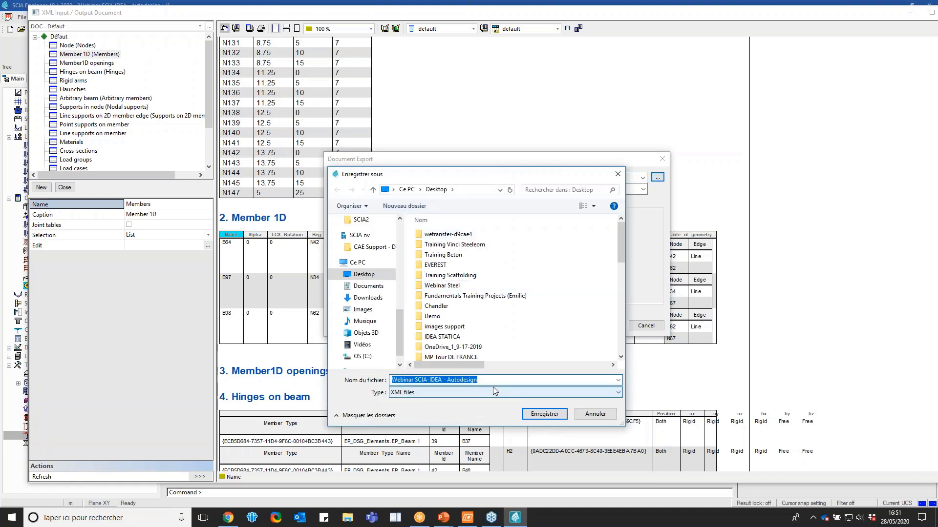
pyautogui.write('SCIAto')
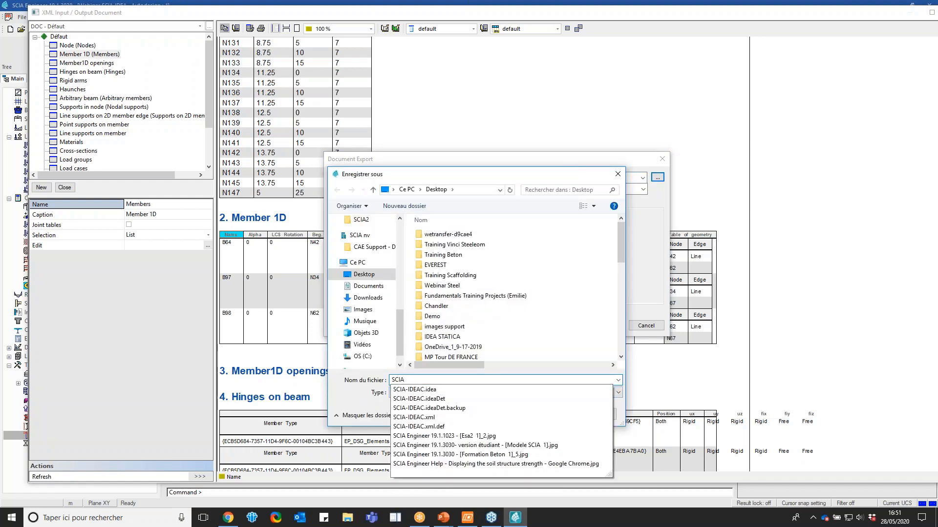
pyautogui.press('BackSpace')
pyautogui.write('-')
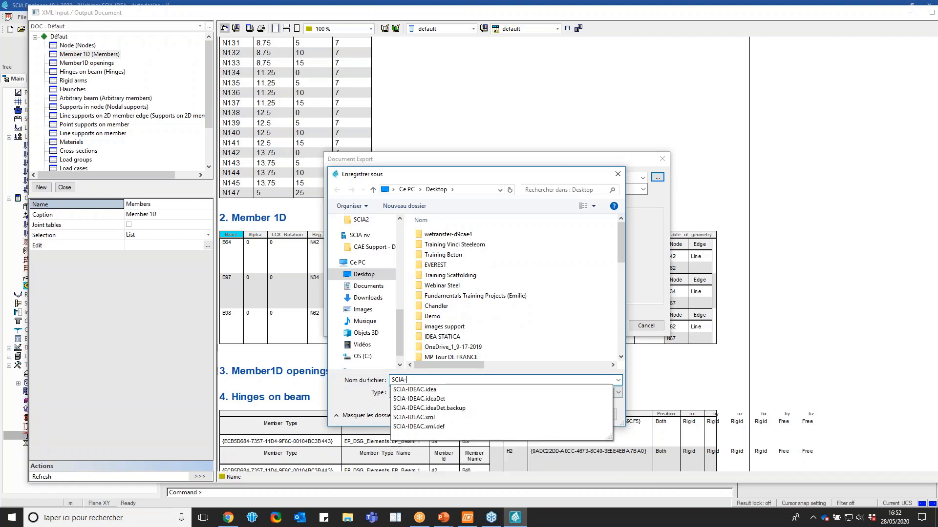
pyautogui.write('IDEACo')
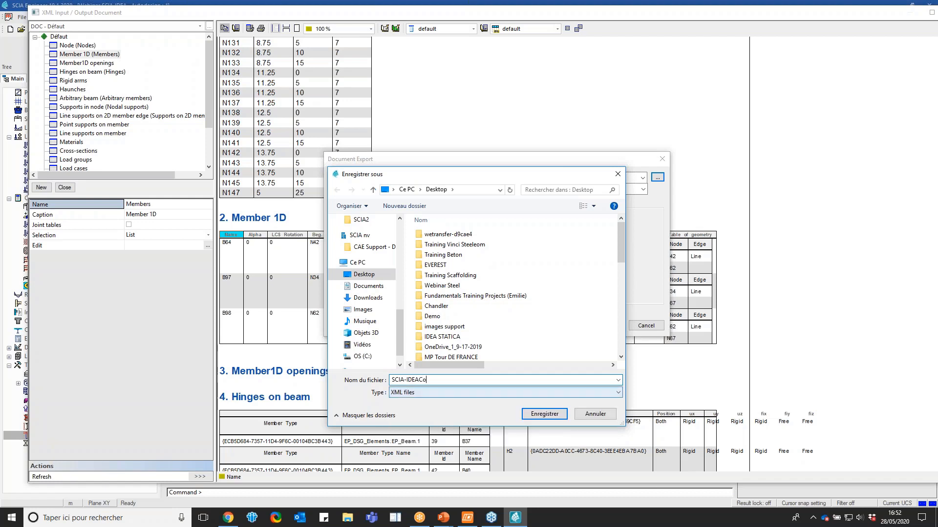
pyautogui.click(537, 413)
pyautogui.click(588, 325)
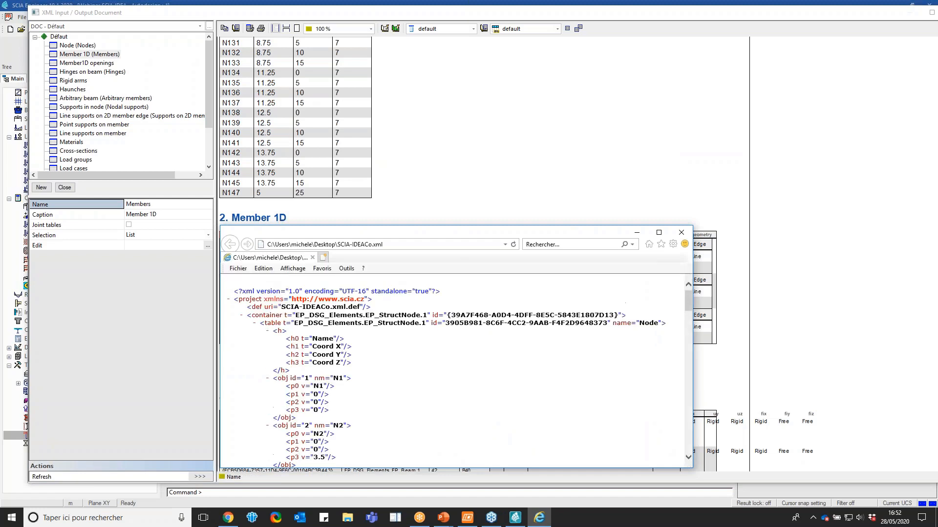
pyautogui.scroll(-10, 467, 325)
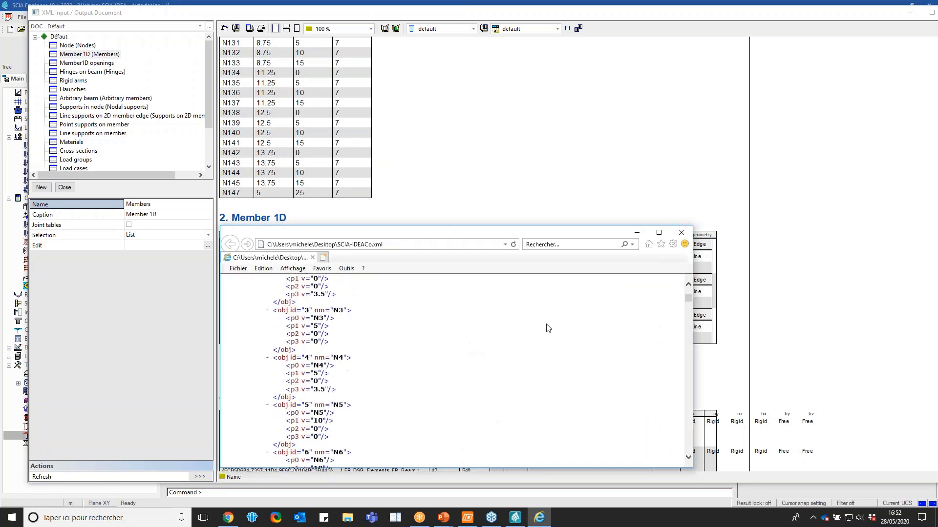
pyautogui.click(681, 233)
# Close the running IDEA StatiCa launcher and start IDEA StatiCa 10.1 afresh
pyautogui.click(187, 515)
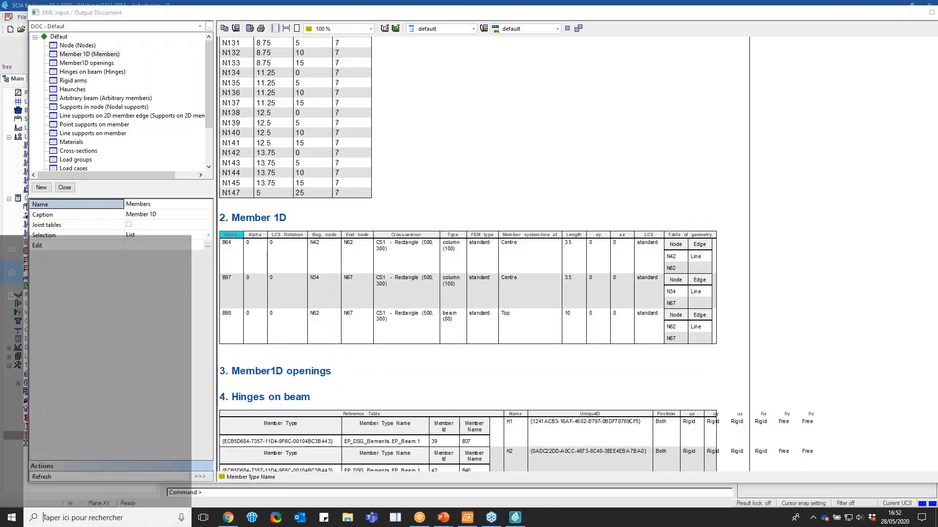
pyautogui.click(467, 517)
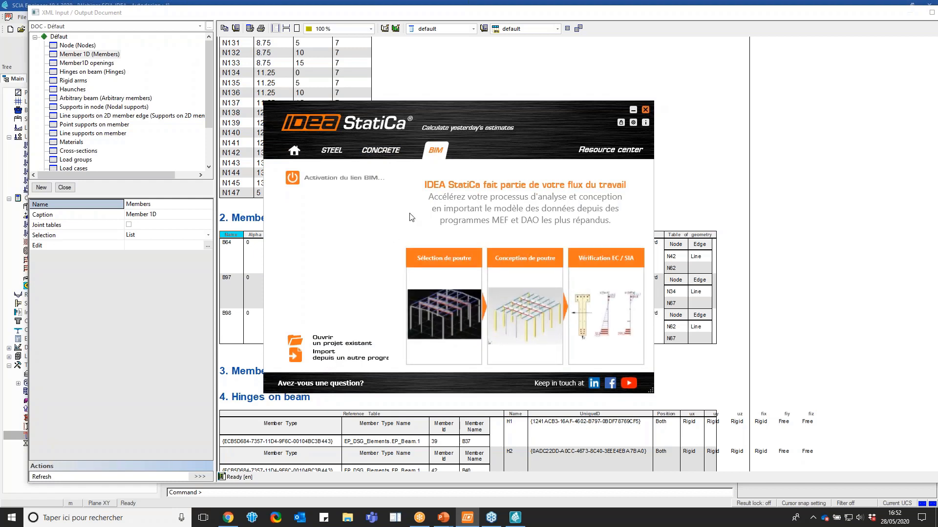
pyautogui.click(645, 109)
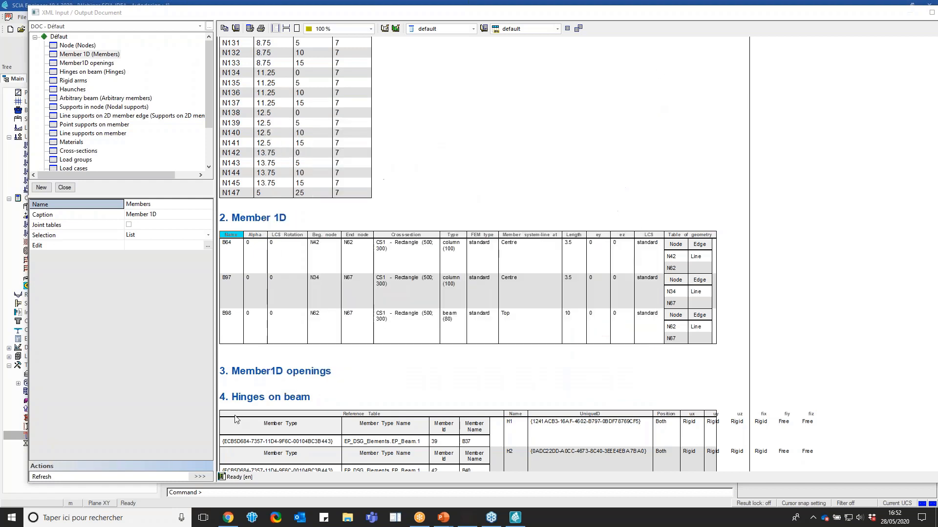
pyautogui.click(83, 518)
pyautogui.write('ide')
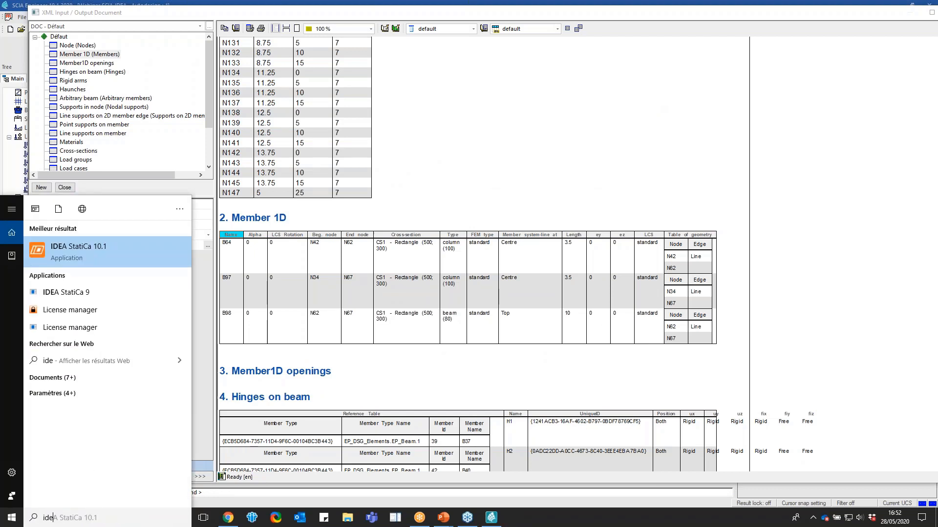
pyautogui.press('Return')
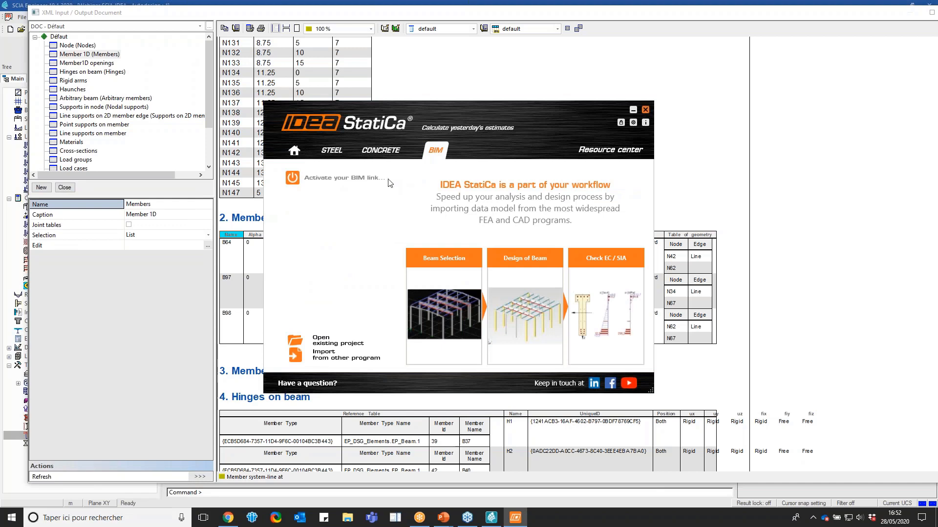
# Import the Scia XML file SCIA-IDEACo from the Desktop into IDEA StatiCa BIM
pyautogui.click(322, 360)
pyautogui.click(786, 295)
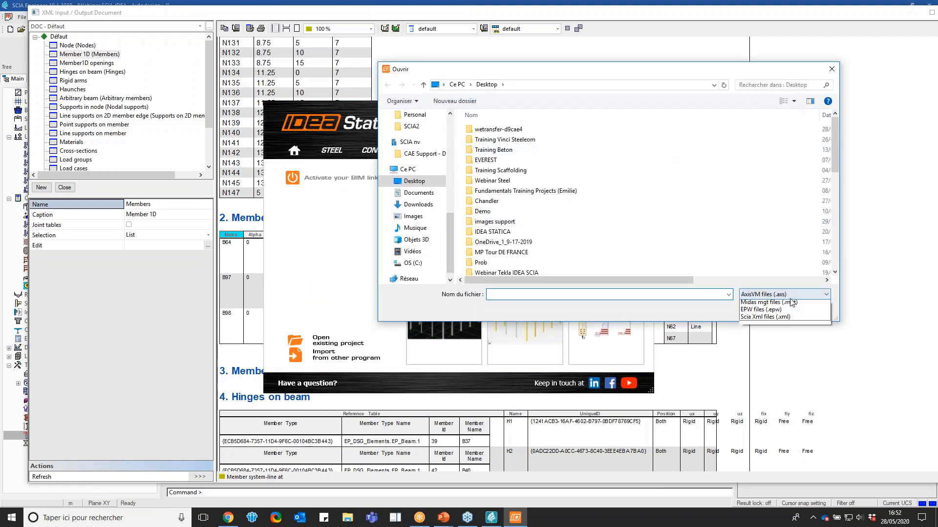
pyautogui.click(765, 333)
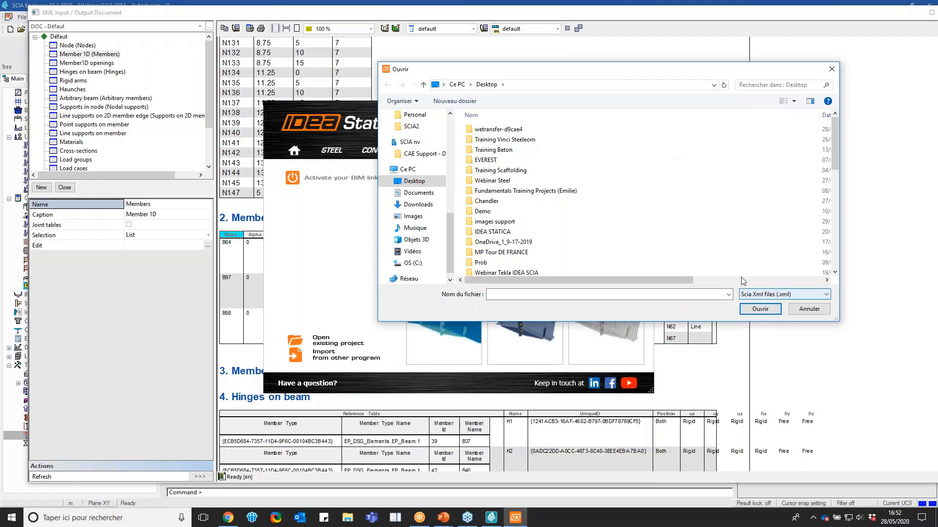
pyautogui.scroll(-10, 684, 167)
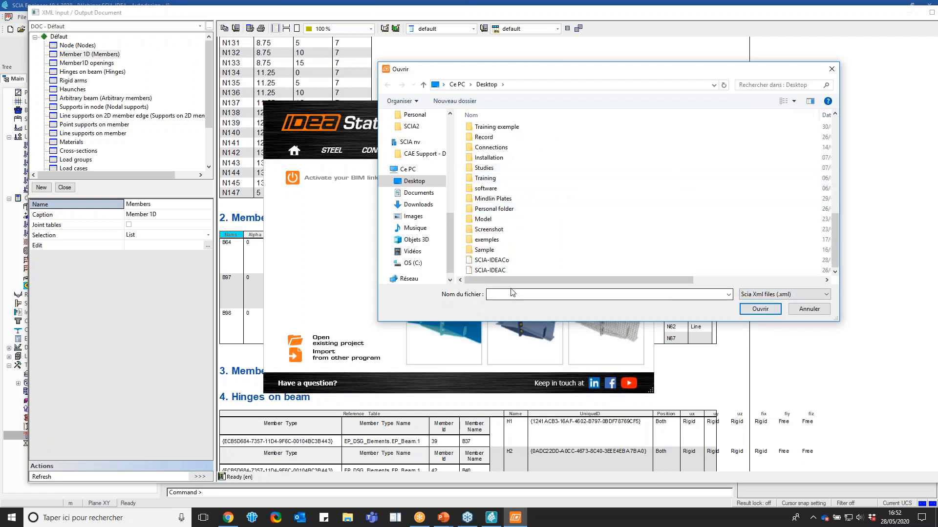
pyautogui.click(490, 270)
pyautogui.click(760, 308)
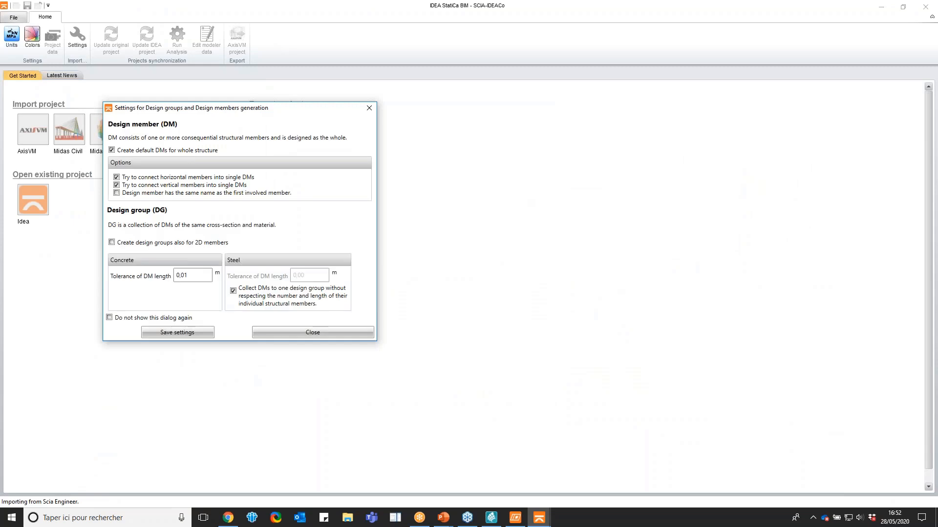
# Name each generated design member after its first involved member, and display all members of the imported frame as solids
pyautogui.click(116, 193)
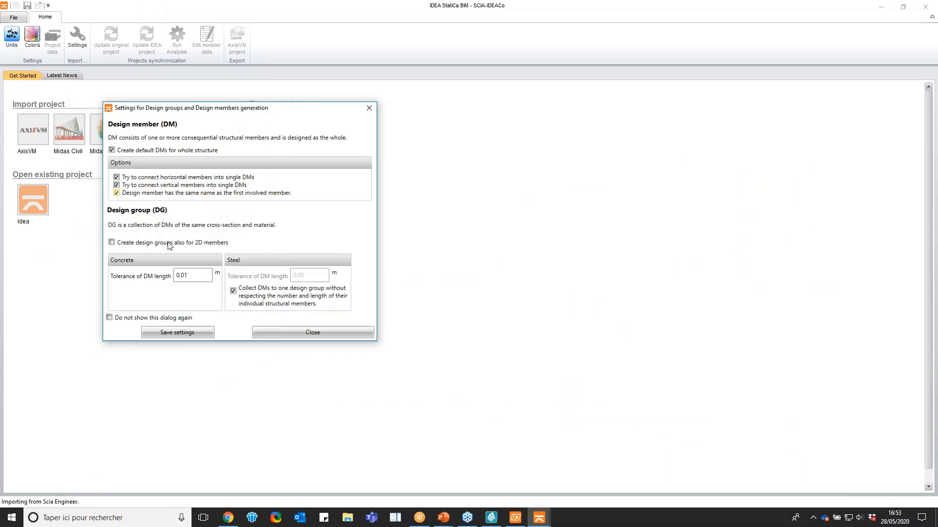
pyautogui.click(302, 332)
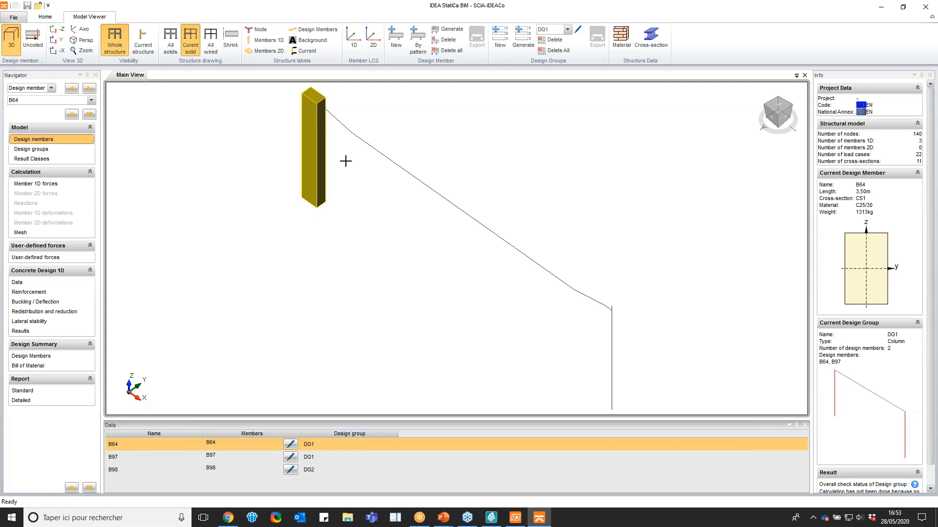
pyautogui.click(170, 42)
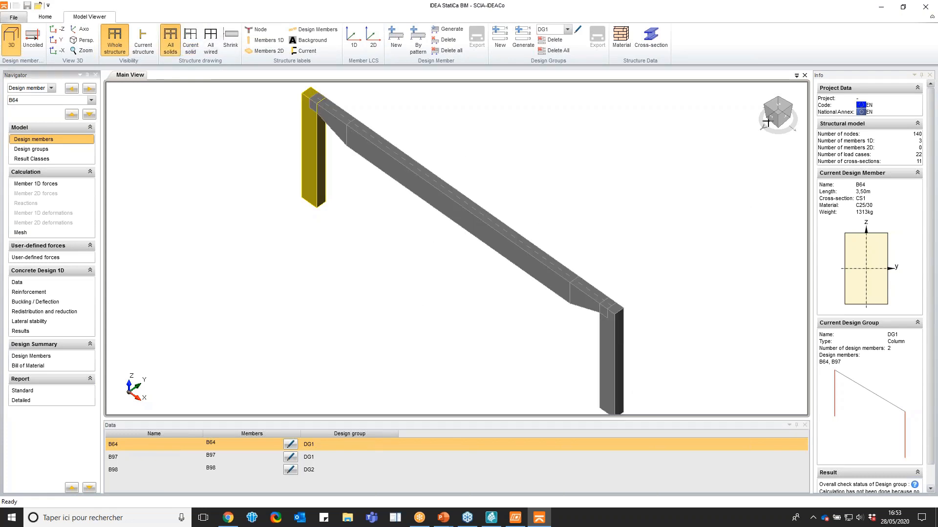
pyautogui.moveTo(773, 120); pyautogui.dragTo(776, 115)
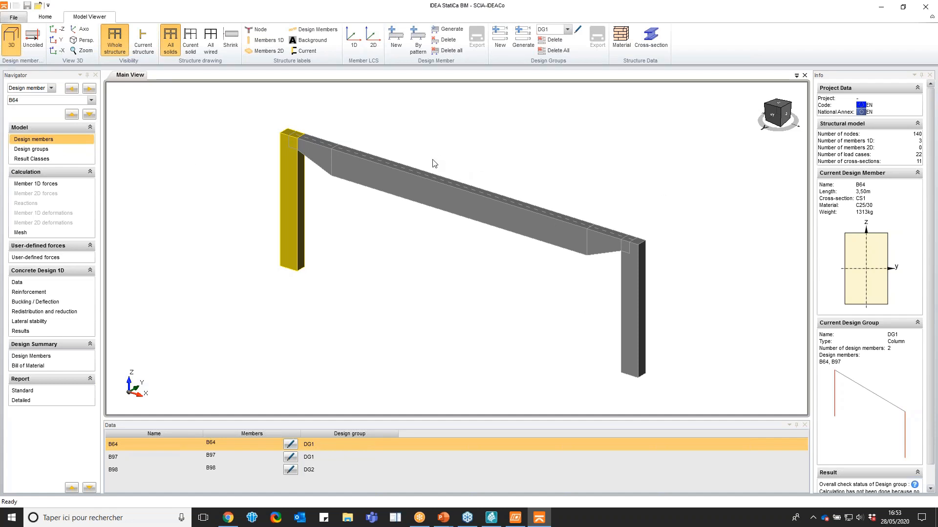
# View the concrete applications offered in the IDEA StatiCa launcher, and close the launcher
pyautogui.click(515, 518)
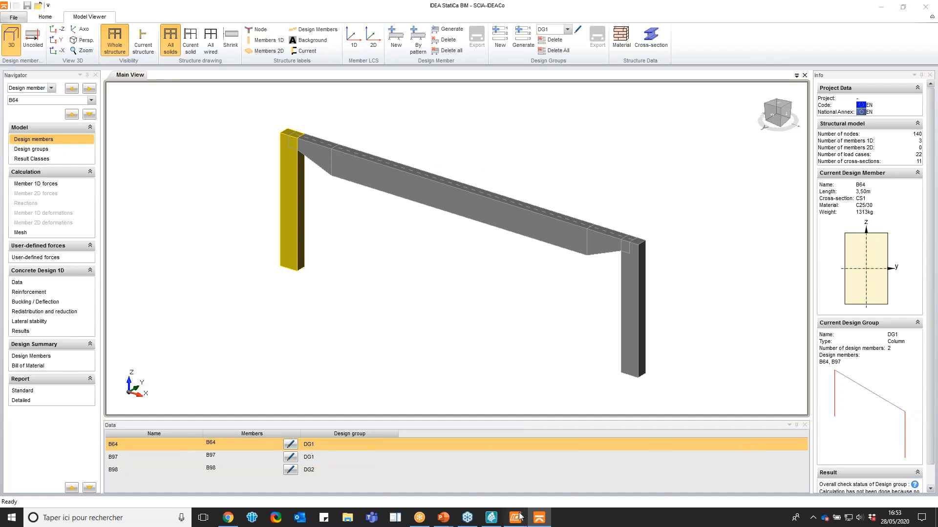
pyautogui.click(389, 155)
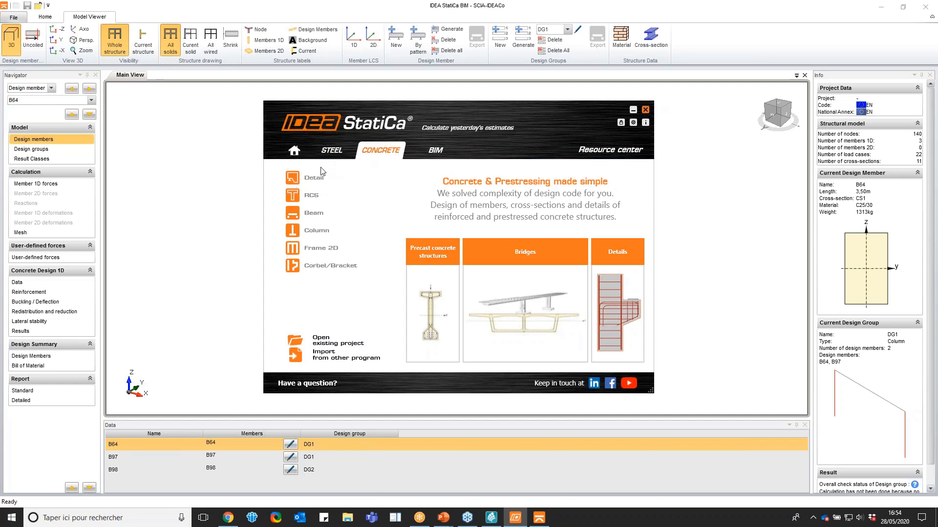
pyautogui.click(645, 109)
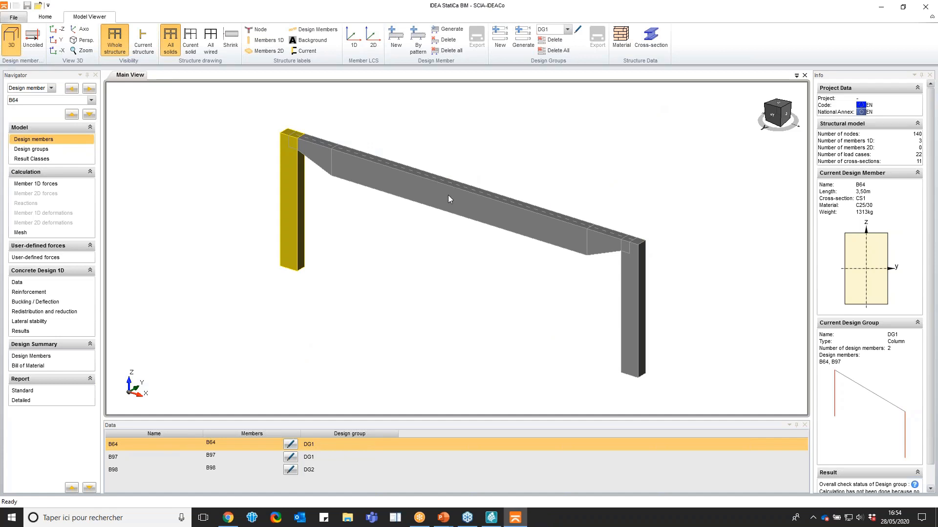
# Select the haunched beam's design group DG2, and review the result classes and the beam's 1D internal forces
pyautogui.click(49, 283)
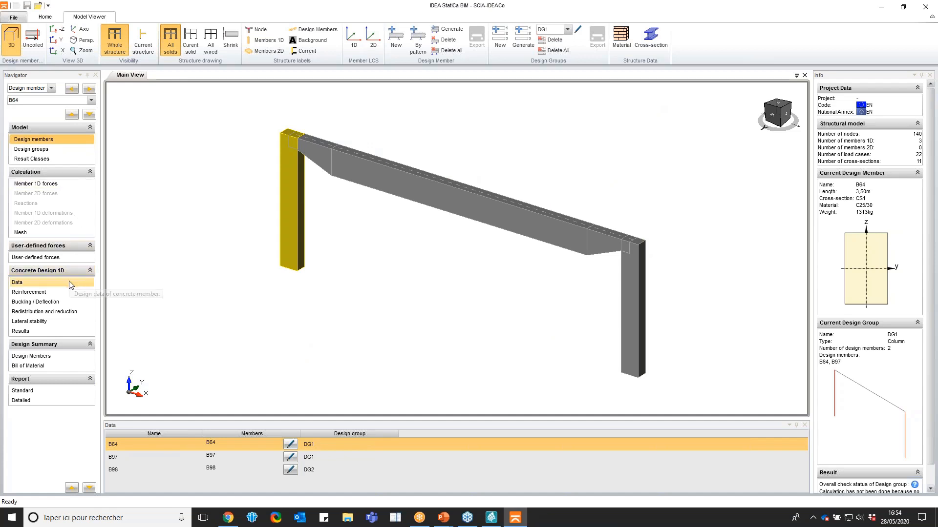
pyautogui.click(49, 150)
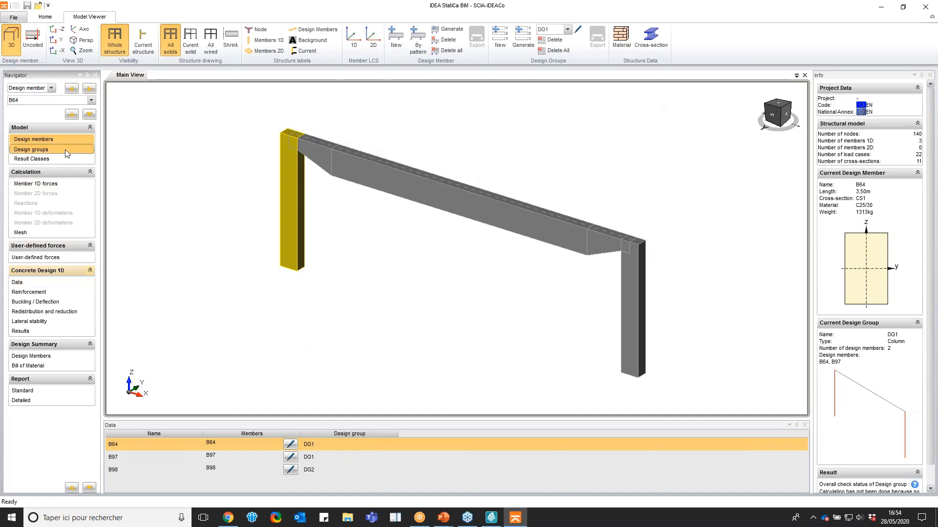
pyautogui.click(422, 177)
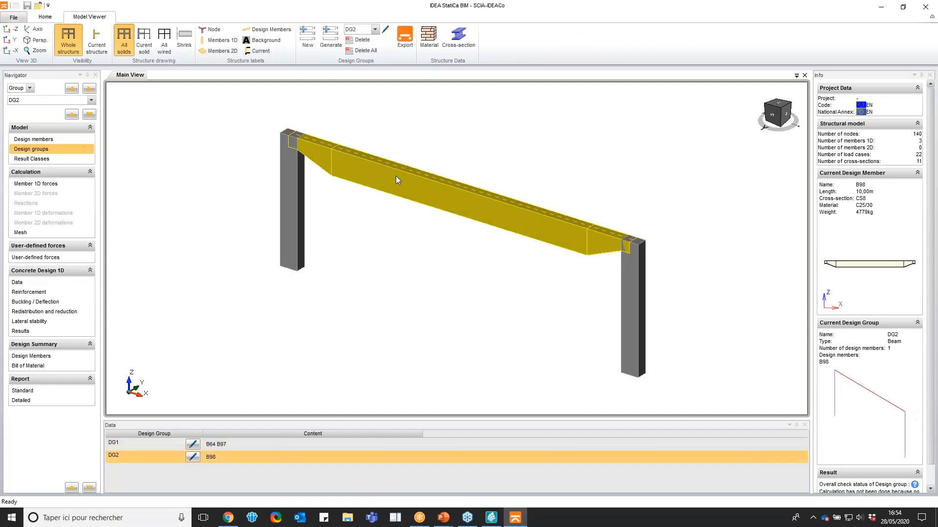
pyautogui.click(58, 159)
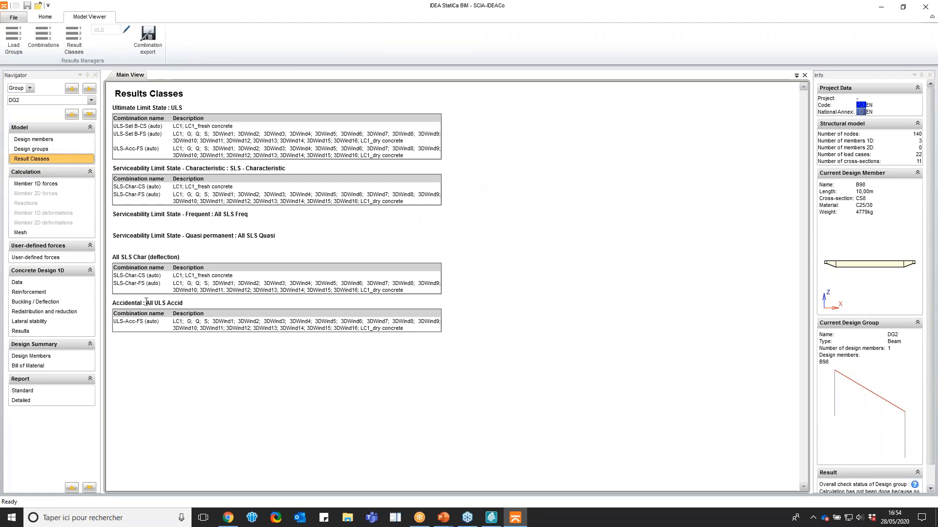
pyautogui.click(51, 185)
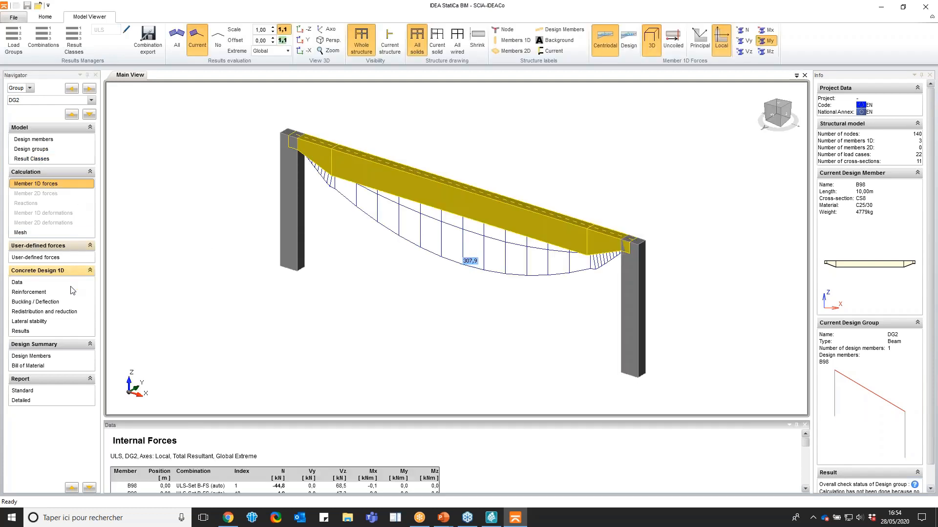
# Open the reinforcement design of beam group DG2 and set its Detail export to import the whole design member
pyautogui.click(59, 283)
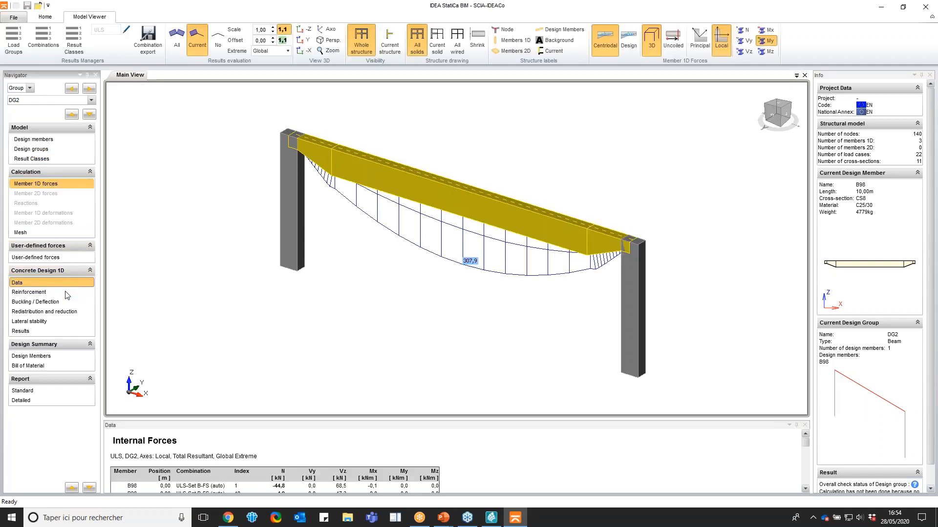
pyautogui.click(44, 293)
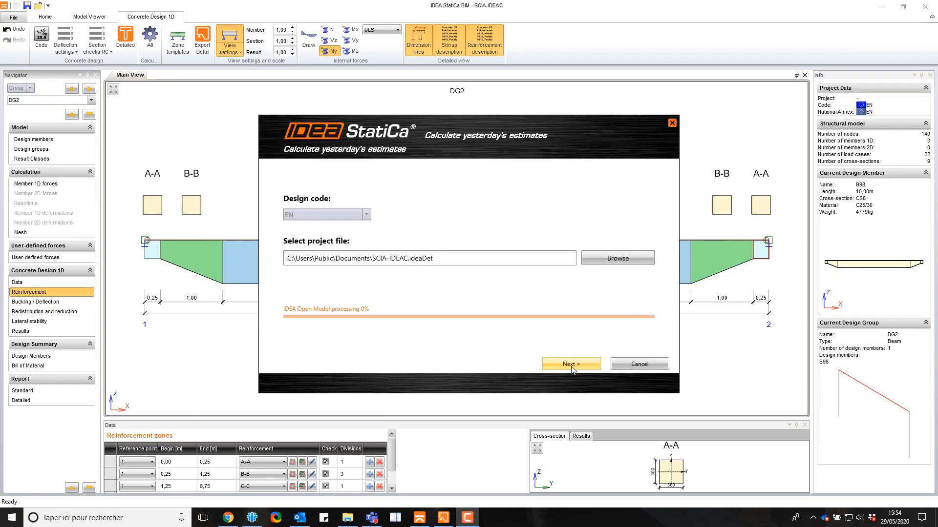
pyautogui.click(571, 364)
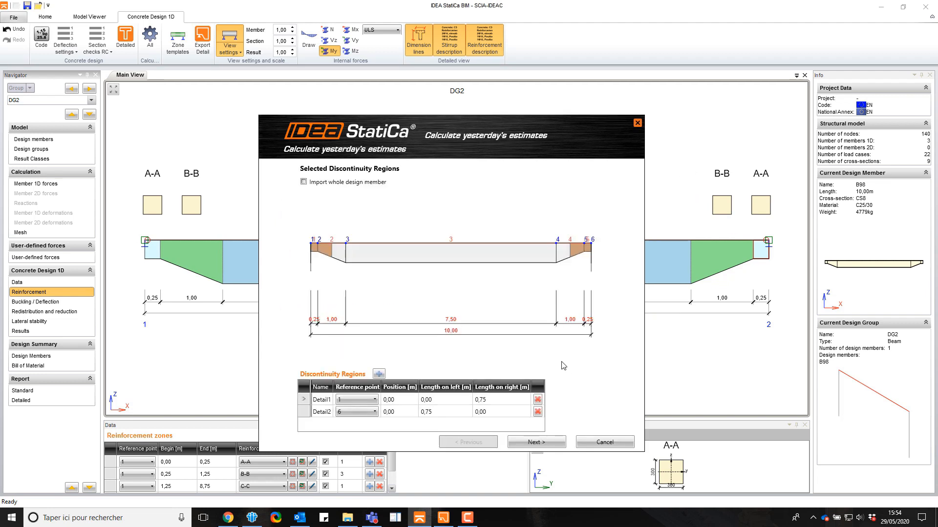
pyautogui.click(303, 182)
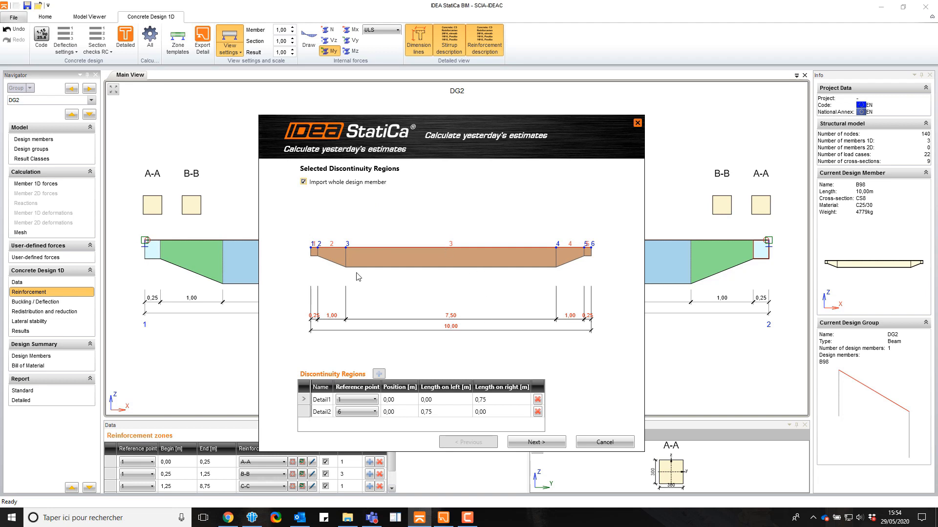
pyautogui.click(540, 442)
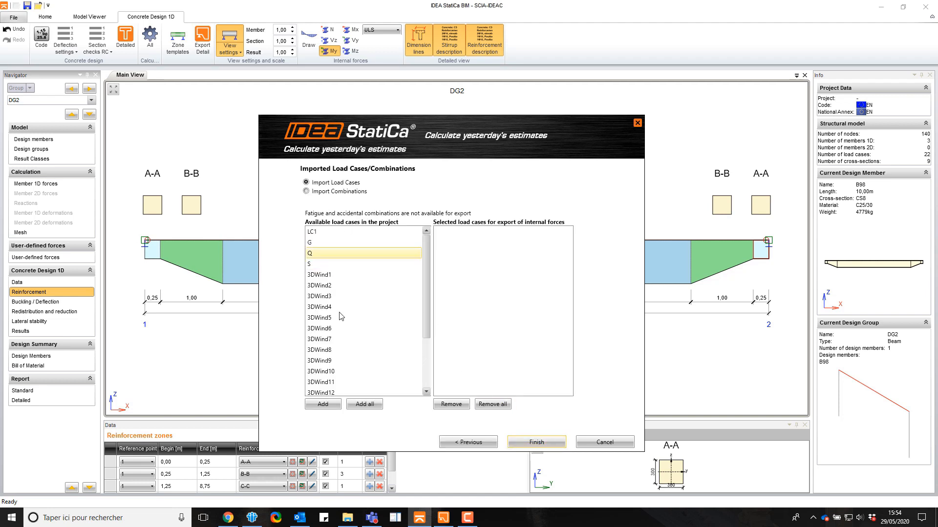
# Switch the Detail export to import combinations and review the available ELU and ELS combinations
pyautogui.click(327, 192)
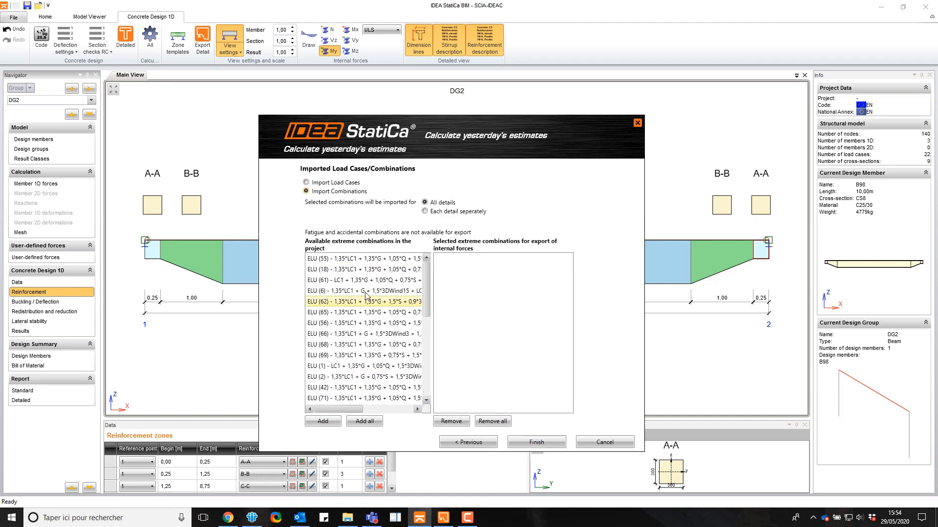
pyautogui.scroll(-1, 373, 355)
pyautogui.scroll(-6, 374, 356)
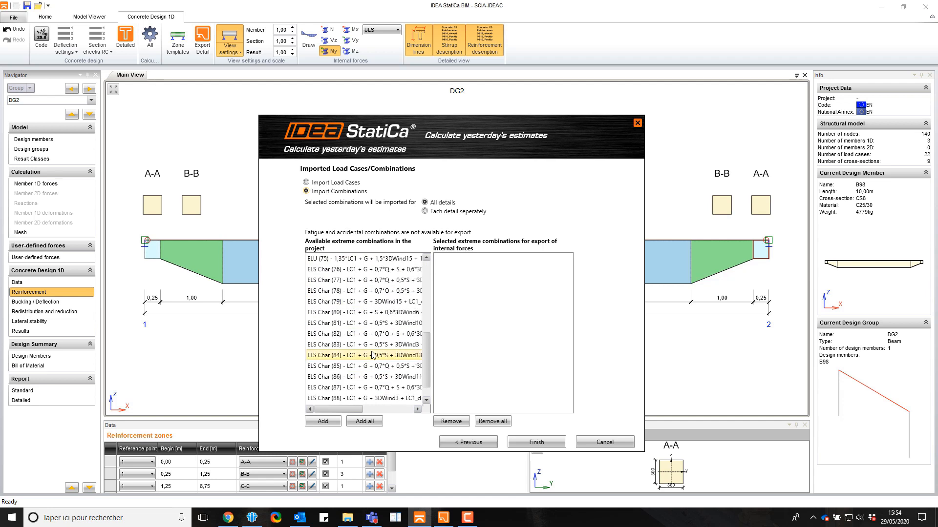
pyautogui.scroll(6, 374, 356)
pyautogui.scroll(1, 361, 264)
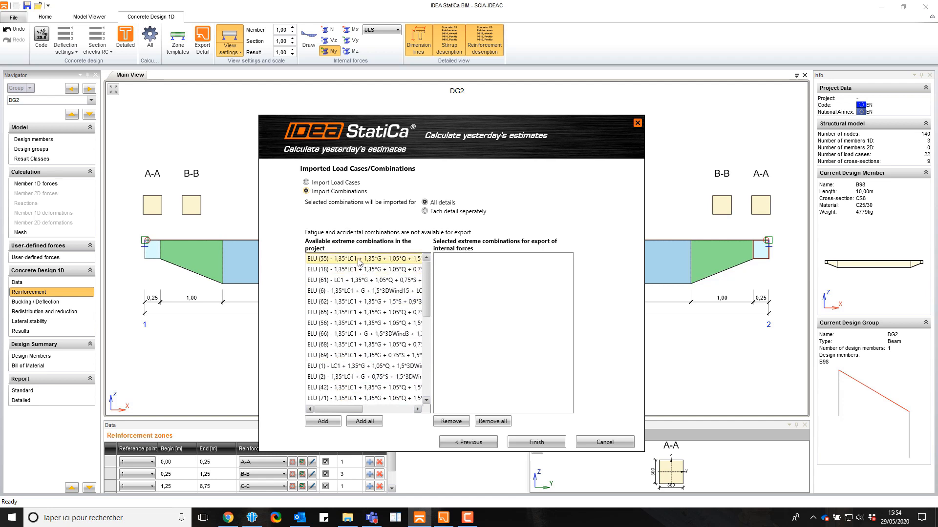
# Add combinations ELU (55), ELU (65), ELS Char (76), ELS Char (80) and ELS Quasi P (89) to the export, and finish exporting the beam to Detail
pyautogui.click(360, 263)
pyautogui.keyDown('ctrl'); pyautogui.click(359, 312); pyautogui.keyUp('ctrl')
pyautogui.keyDown('ctrl'); pyautogui.click(356, 323); pyautogui.keyUp('ctrl')
pyautogui.scroll(-3, 355, 330)
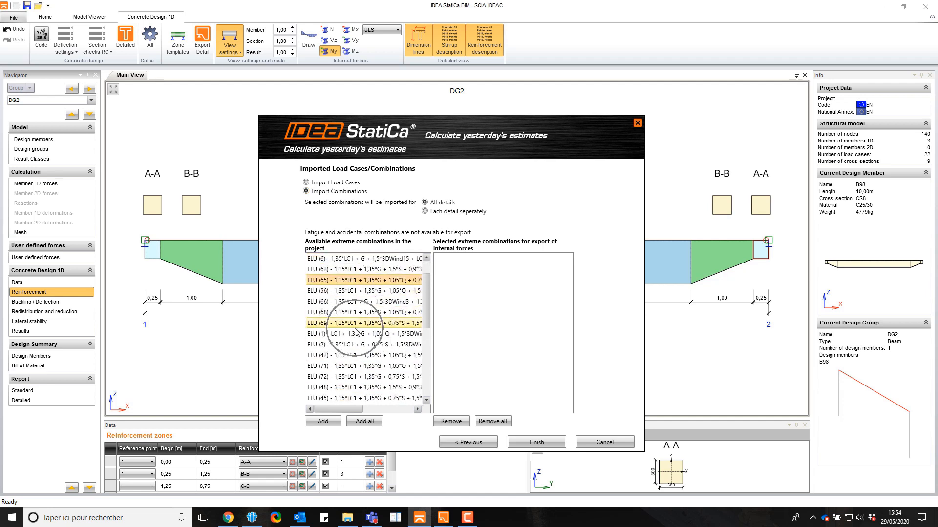
pyautogui.scroll(-2, 355, 329)
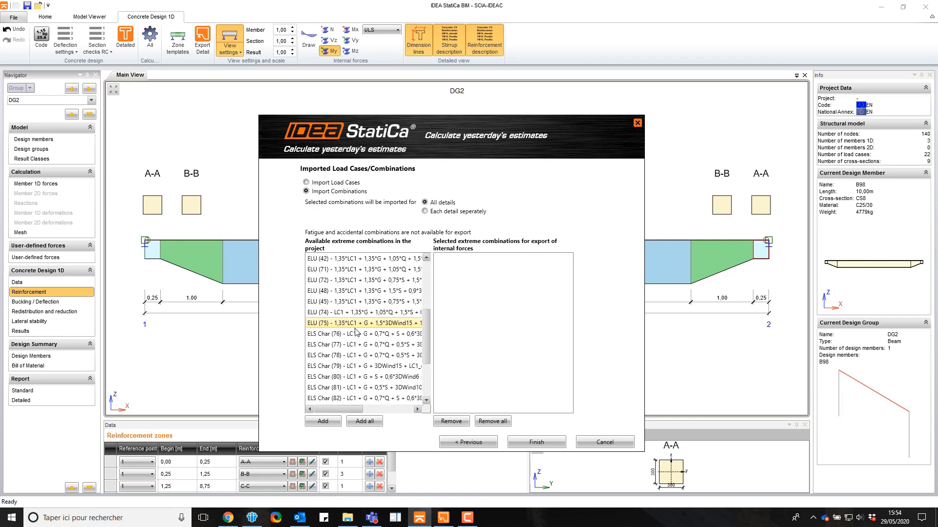
pyautogui.keyDown('ctrl'); pyautogui.click(355, 303); pyautogui.keyUp('ctrl')
pyautogui.keyDown('ctrl'); pyautogui.click(357, 344); pyautogui.keyUp('ctrl')
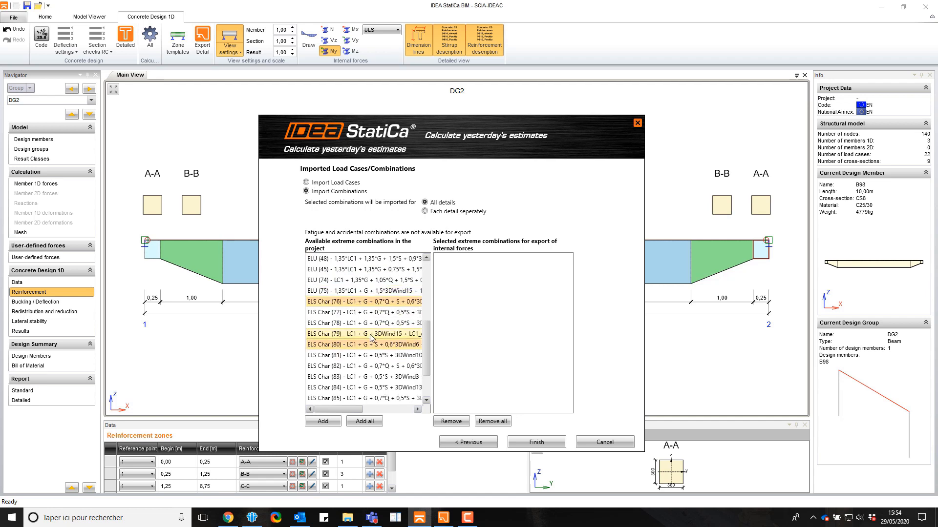
pyautogui.scroll(-2, 358, 347)
pyautogui.keyDown('ctrl'); pyautogui.click(364, 388); pyautogui.keyUp('ctrl')
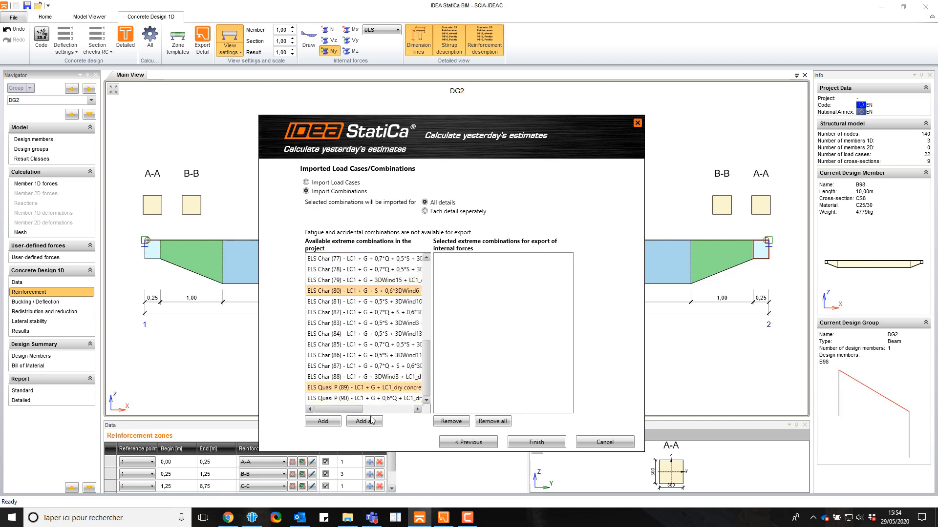
pyautogui.click(322, 421)
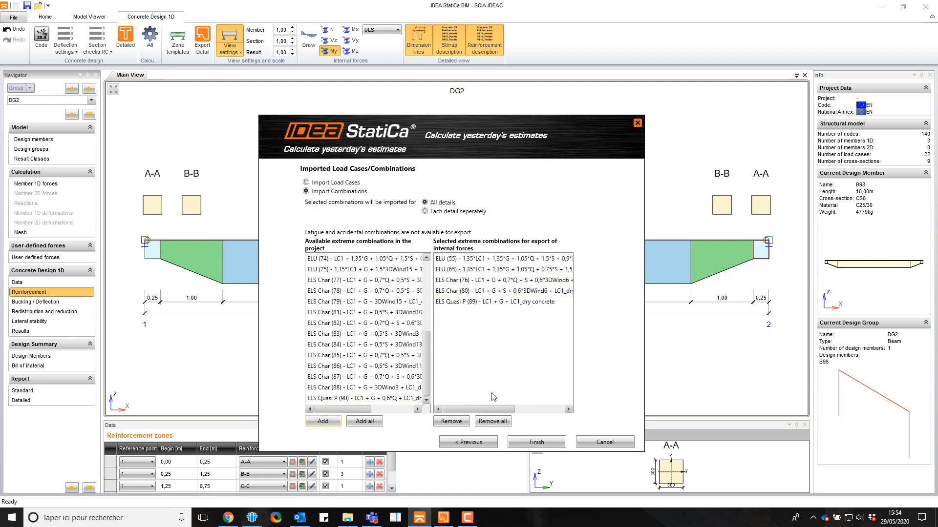
pyautogui.click(532, 442)
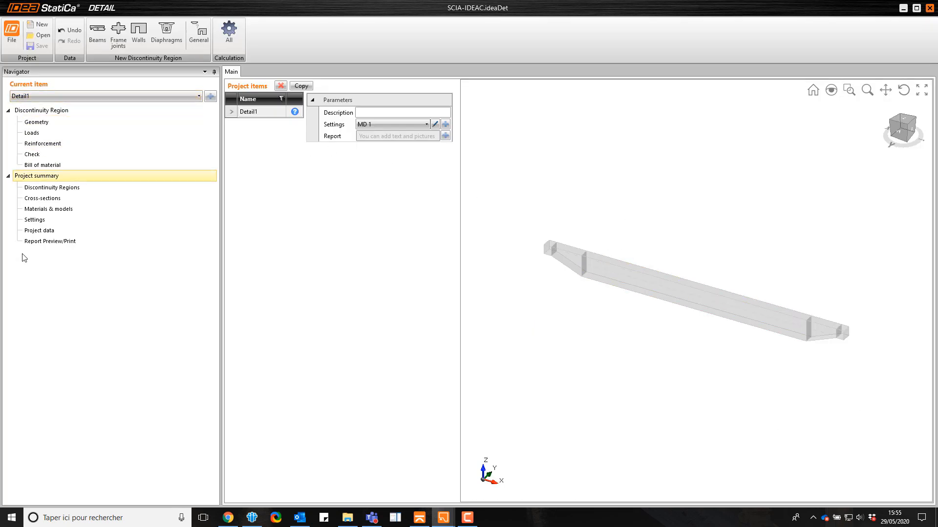
# In the beam's geometry, copy end segment M1 and attach the copy to master M1 at master point 8
pyautogui.click(42, 127)
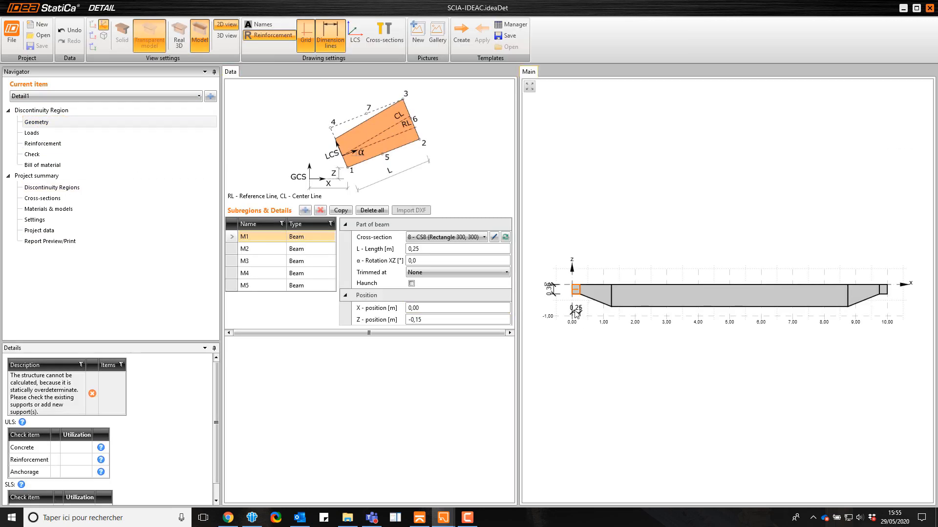
pyautogui.scroll(5, 579, 295)
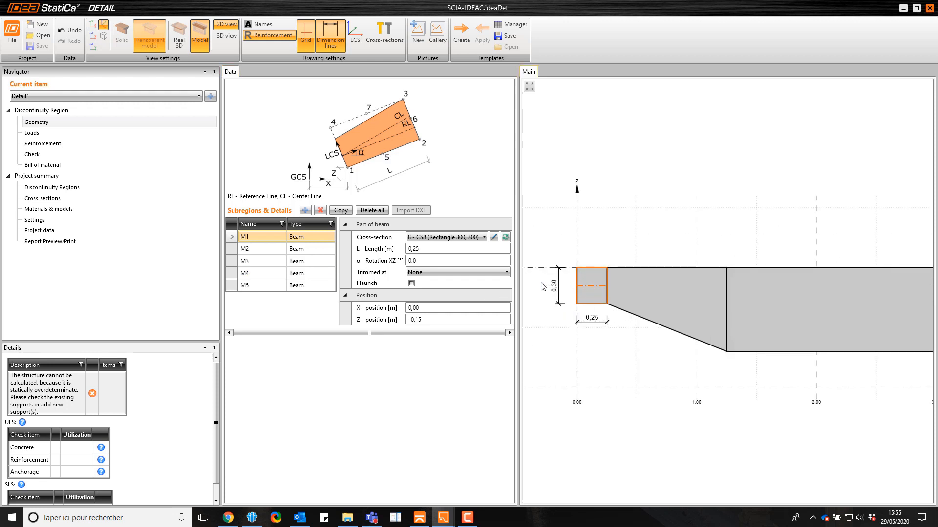
pyautogui.click(337, 214)
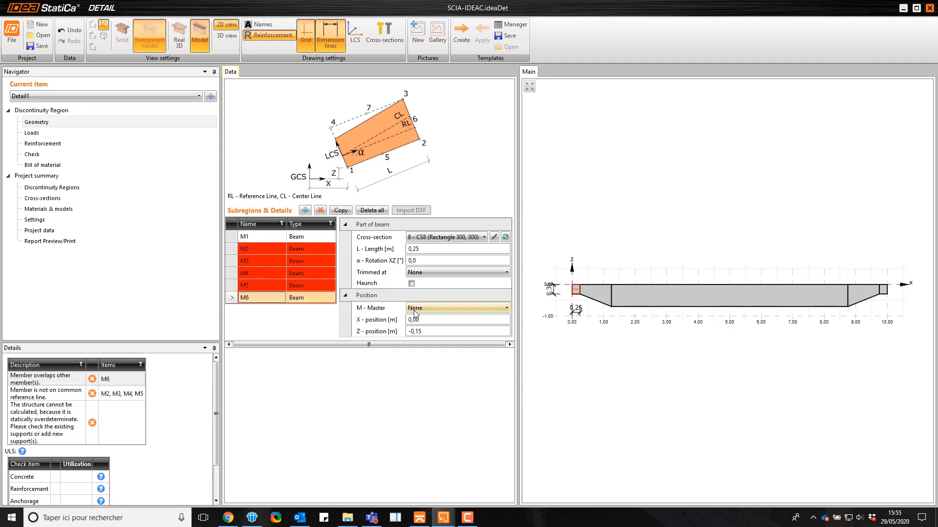
pyautogui.click(416, 308)
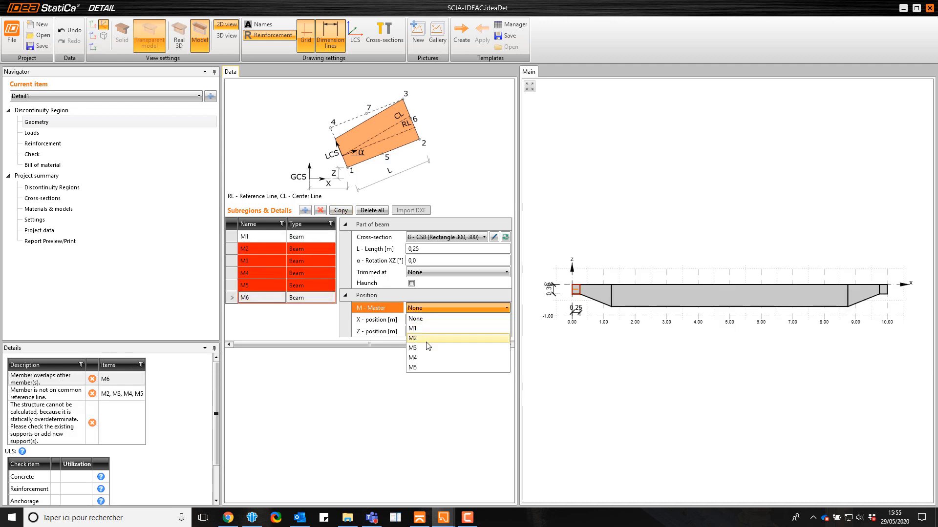
pyautogui.click(427, 328)
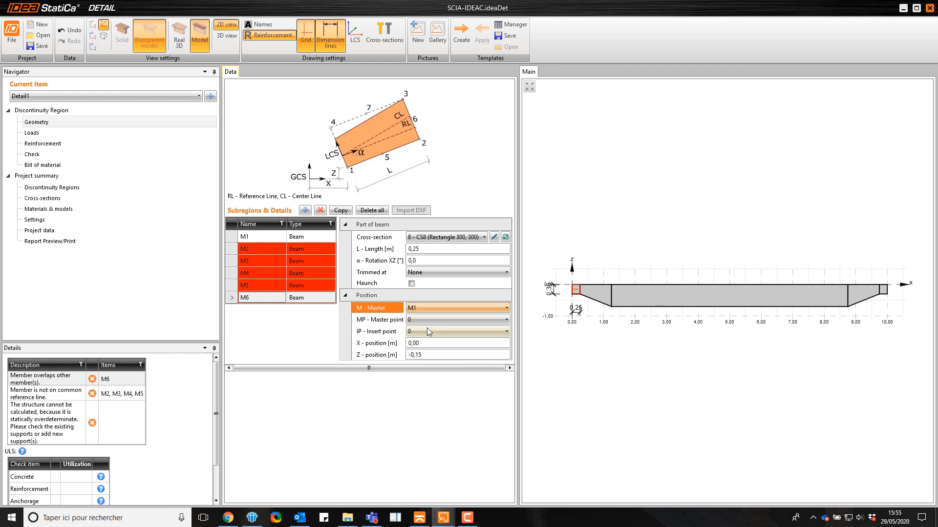
pyautogui.click(428, 320)
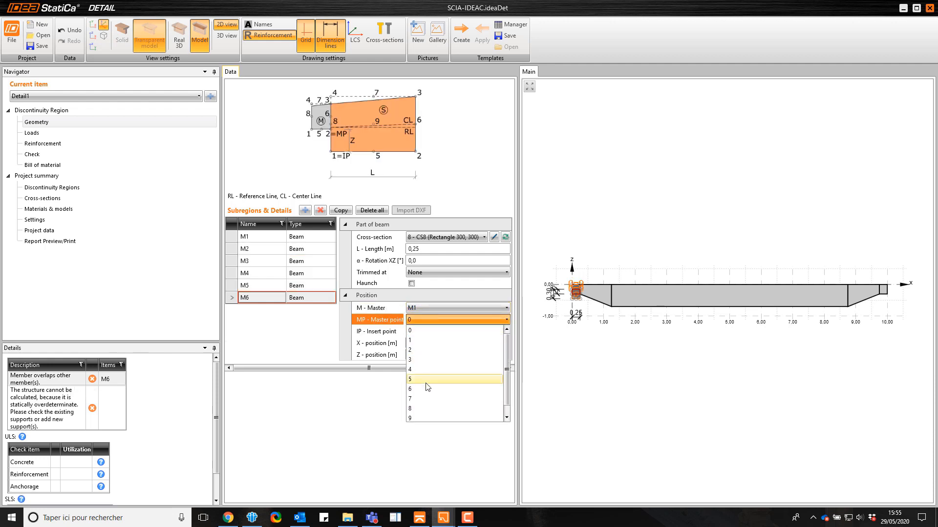
pyautogui.click(423, 409)
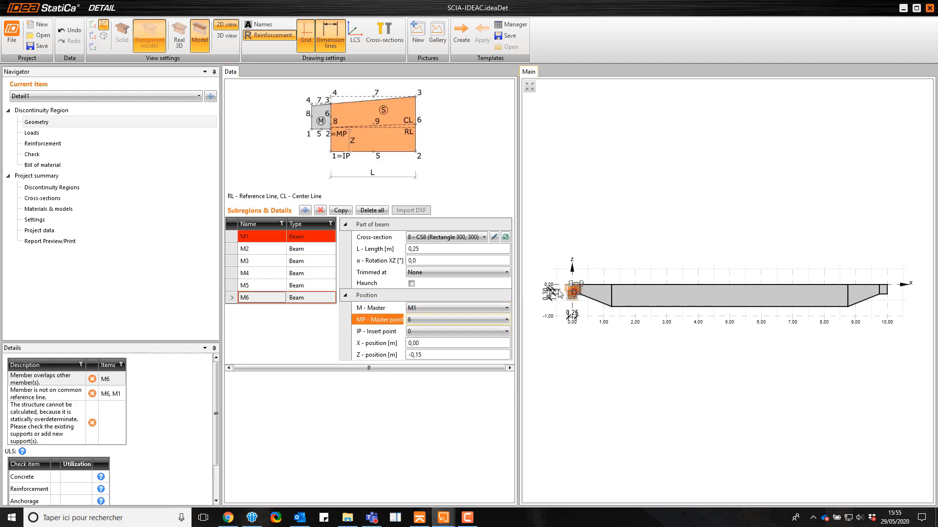
# Set the insert point of M1's copy to 6 and its Z position to 0 m
pyautogui.scroll(5, 597, 301)
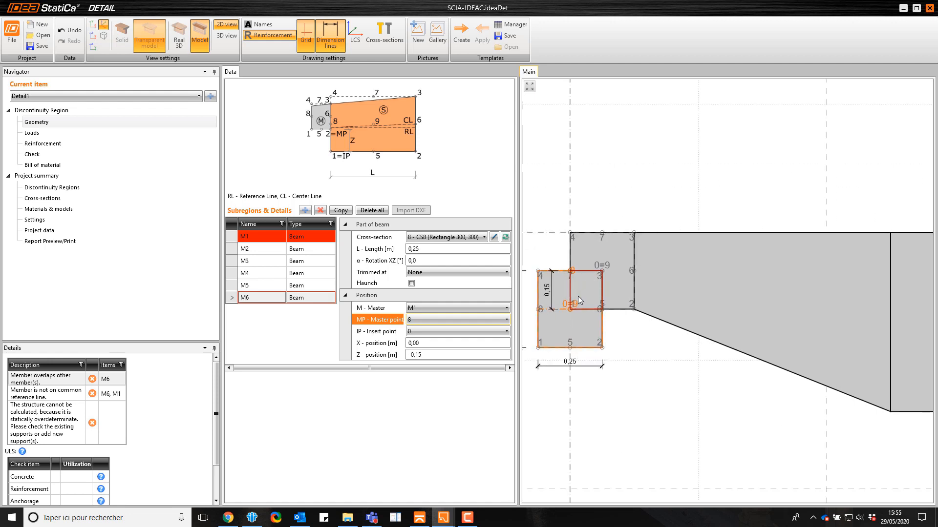
pyautogui.click(418, 331)
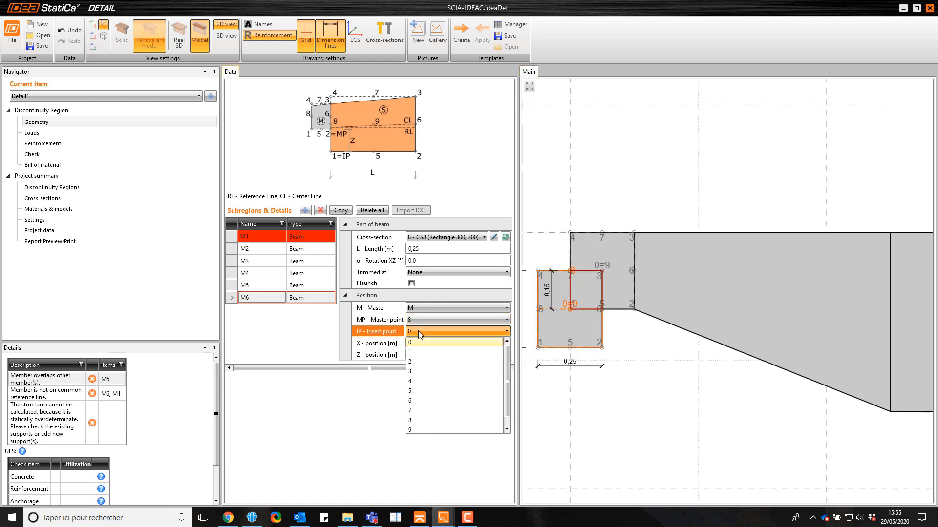
pyautogui.click(416, 400)
pyautogui.moveTo(429, 355); pyautogui.dragTo(371, 355)
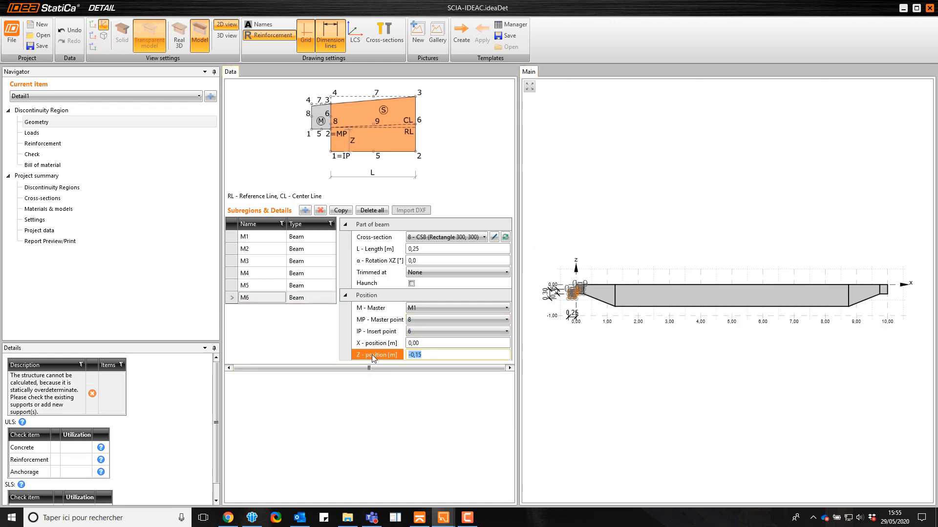
pyautogui.write('0')
pyautogui.press('Return')
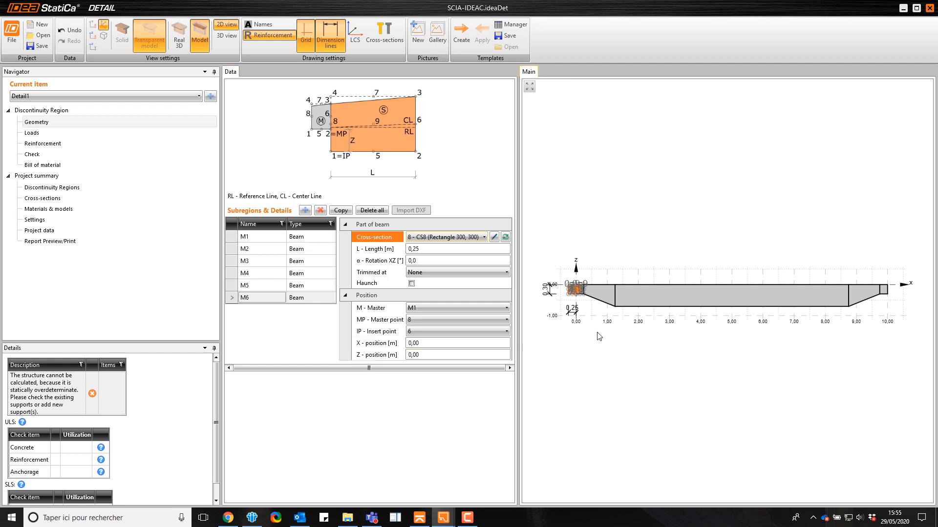
pyautogui.scroll(3, 583, 287)
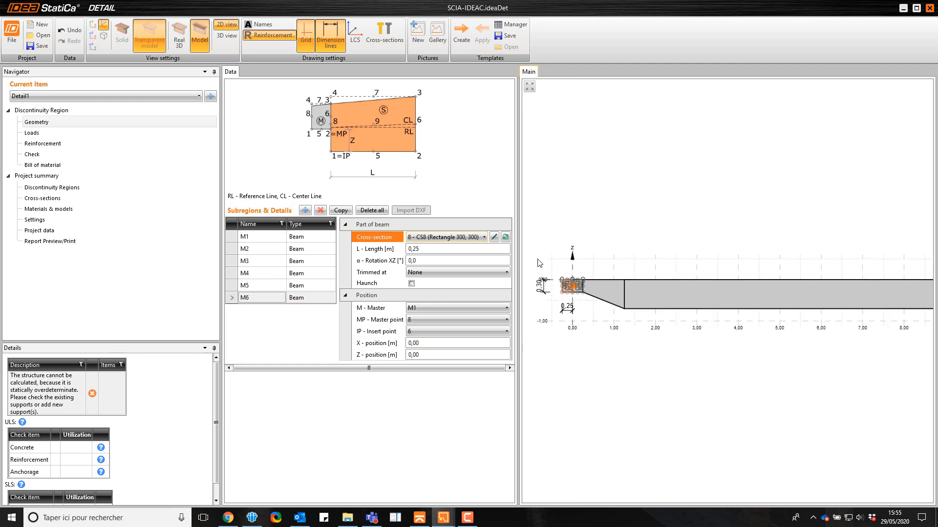
# Copy the opposite end segment M5 and attach the copy to master M5 with master point 8 and insert point 6
pyautogui.click(299, 285)
pyautogui.click(341, 210)
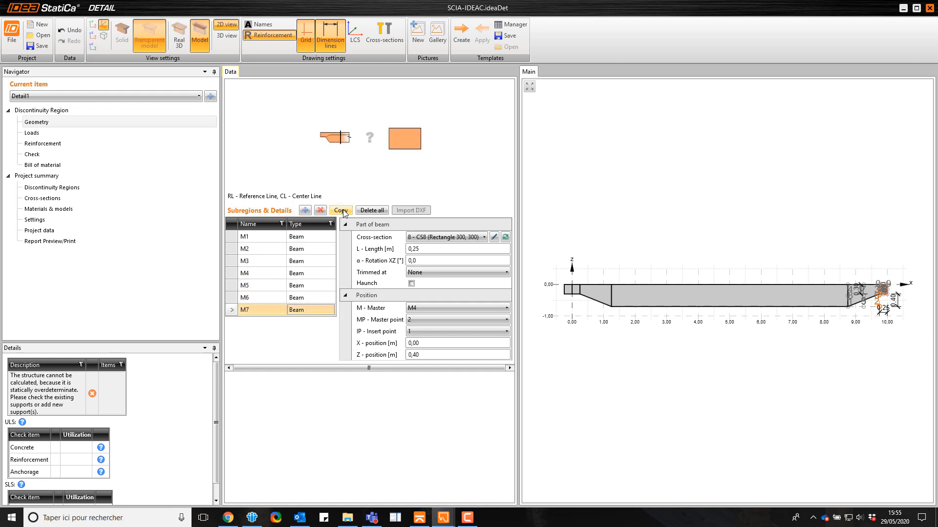
pyautogui.click(423, 307)
pyautogui.click(426, 368)
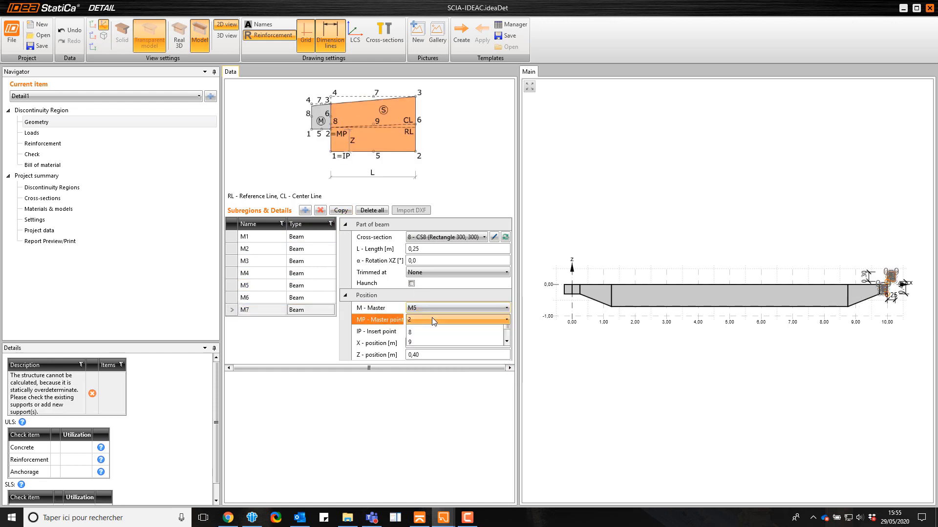
pyautogui.click(432, 318)
pyautogui.click(424, 409)
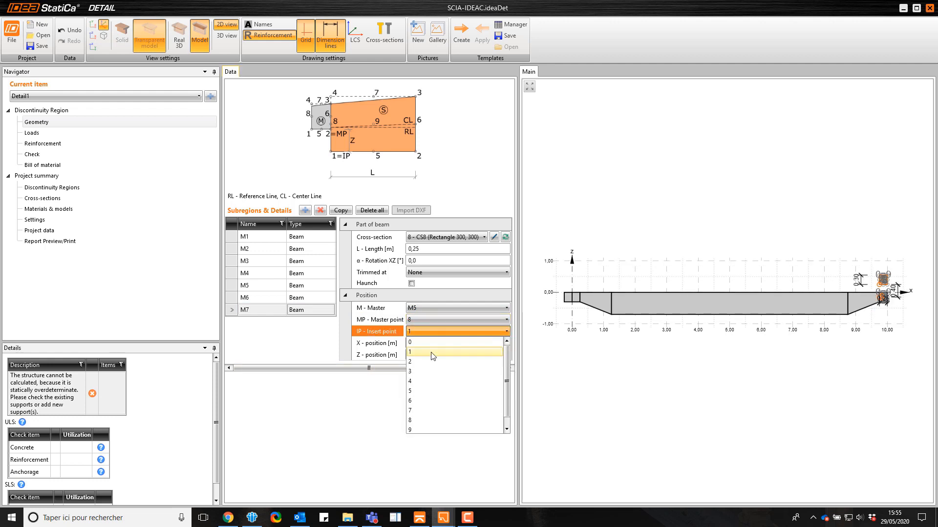
pyautogui.click(601, 386)
pyautogui.scroll(5, 888, 289)
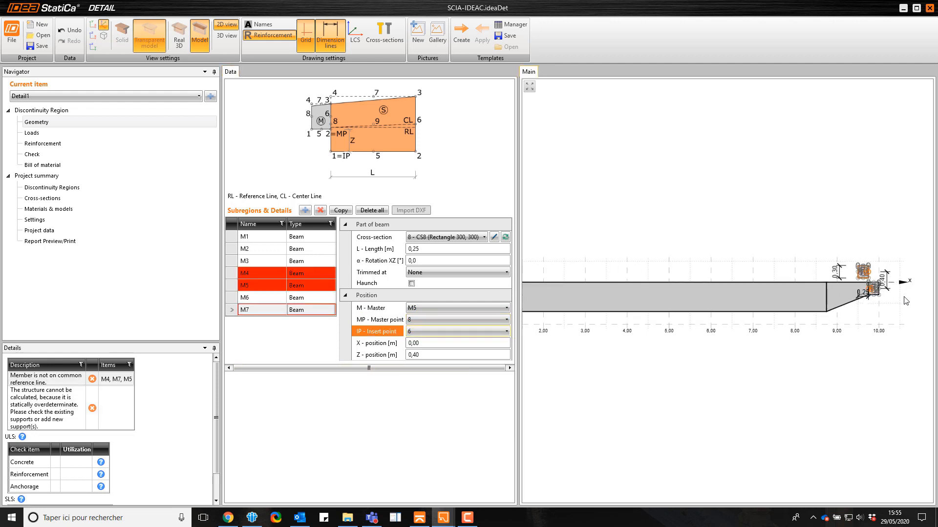
pyautogui.scroll(3, 888, 288)
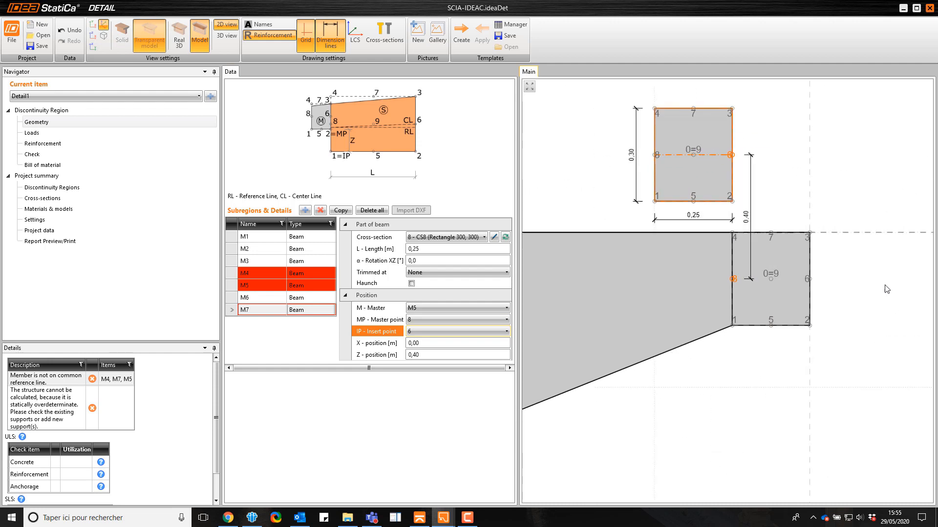
# Reposition M5's copy with master point 6, insert point 8 and a Z position of 0 m
pyautogui.click(438, 319)
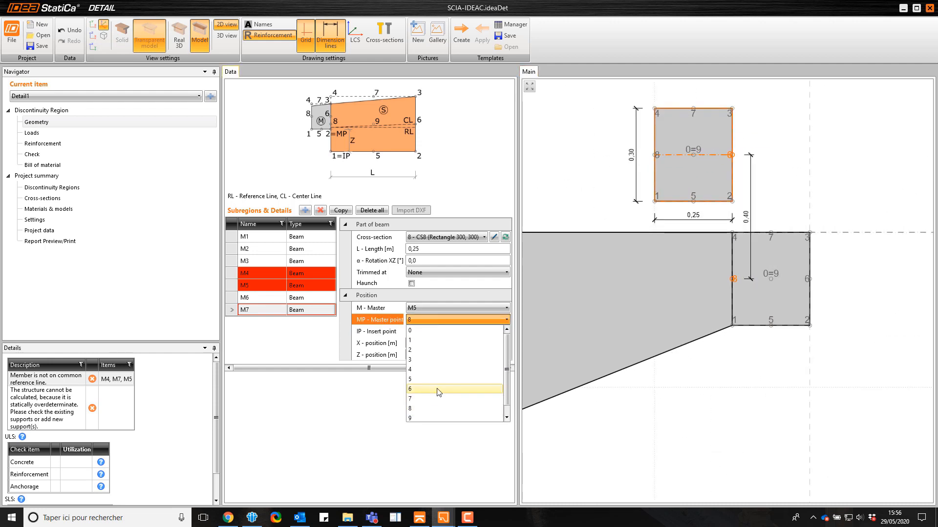
pyautogui.click(435, 389)
pyautogui.click(437, 331)
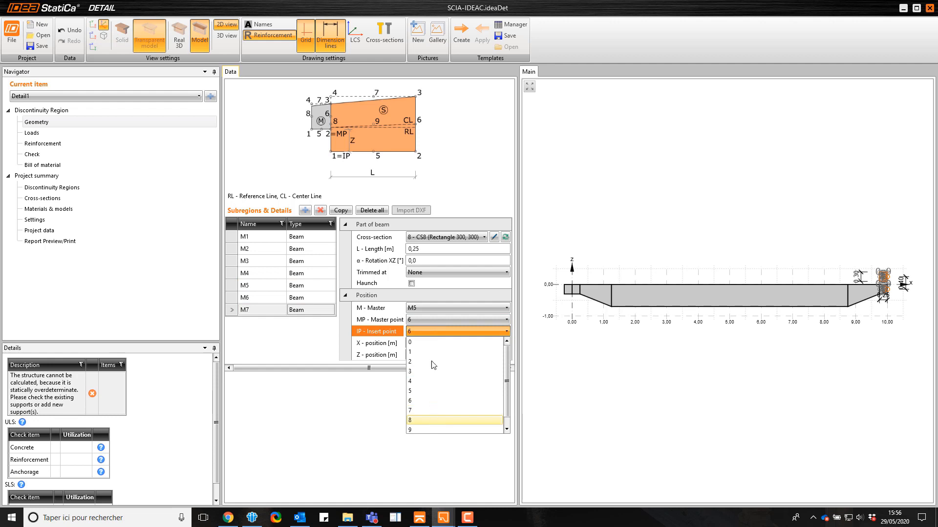
pyautogui.click(436, 410)
pyautogui.click(392, 355)
pyautogui.write('0')
pyautogui.press('Return')
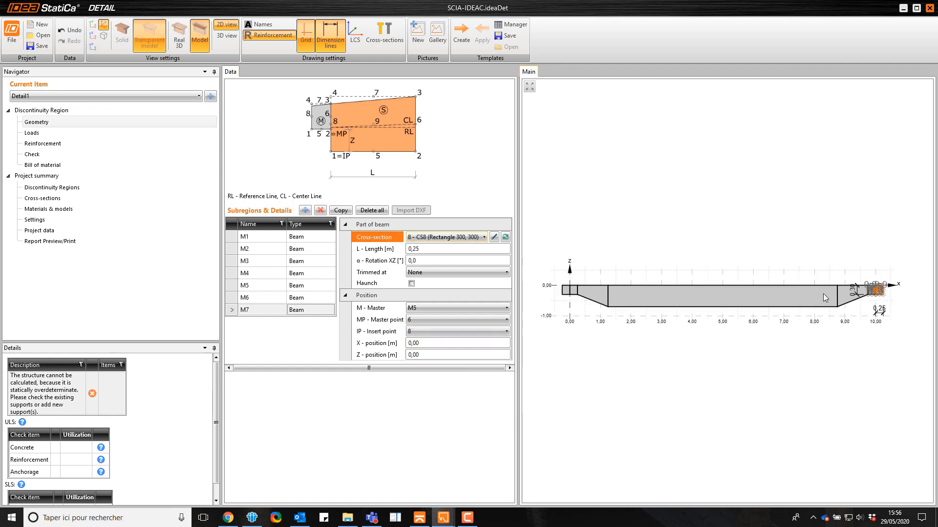
# Add a bearing plate on the bottom edge of M1 with a width of 0.4 m and an X position of 0 m
pyautogui.click(300, 211)
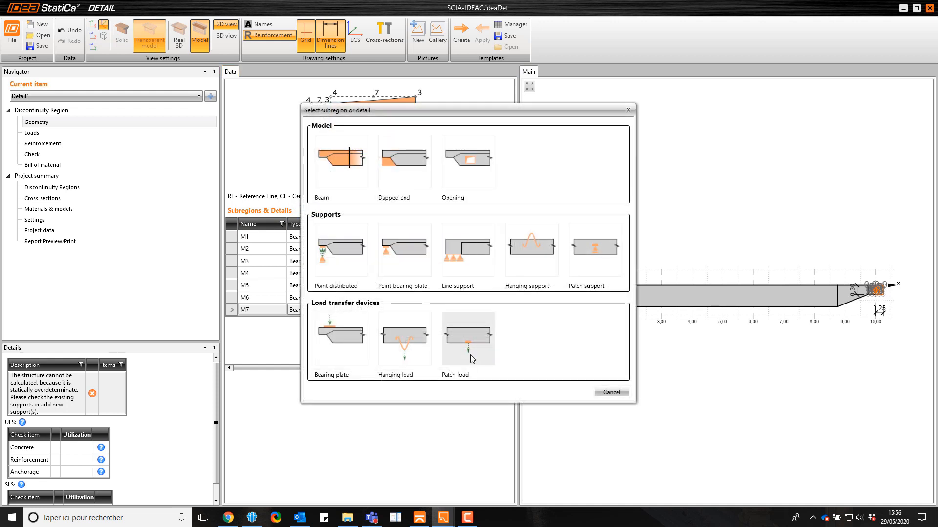
pyautogui.click(336, 347)
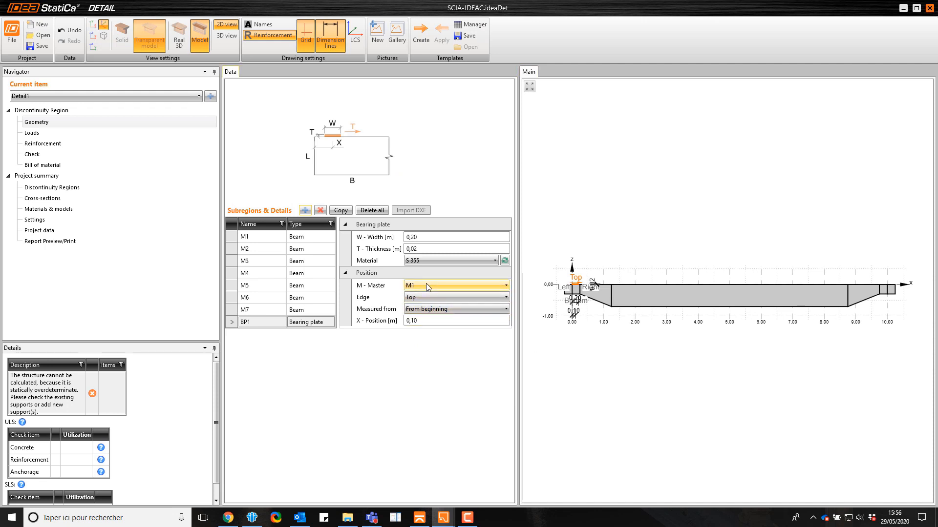
pyautogui.click(427, 310)
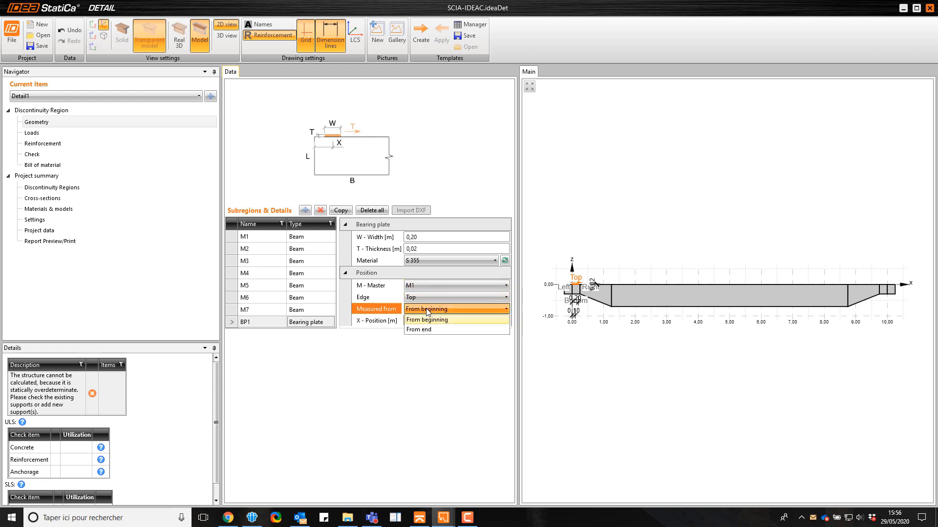
pyautogui.click(425, 297)
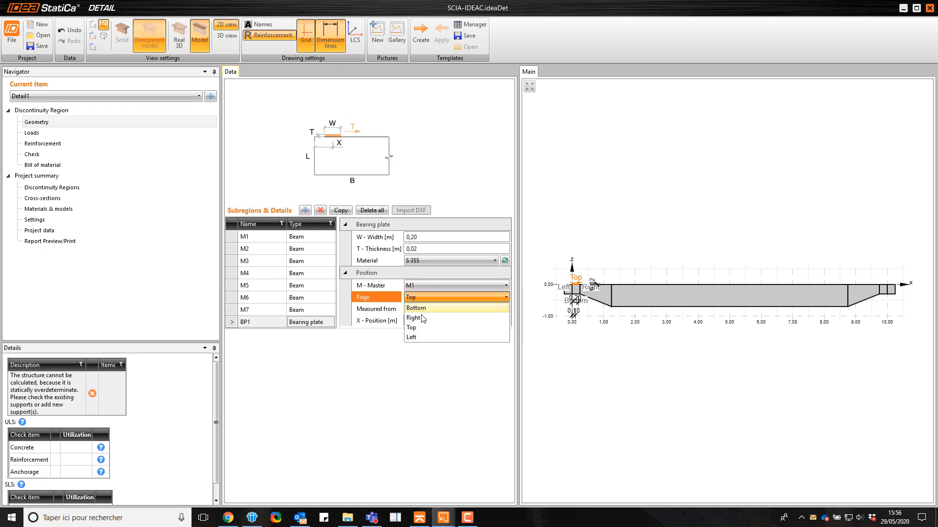
pyautogui.click(415, 308)
pyautogui.click(420, 238)
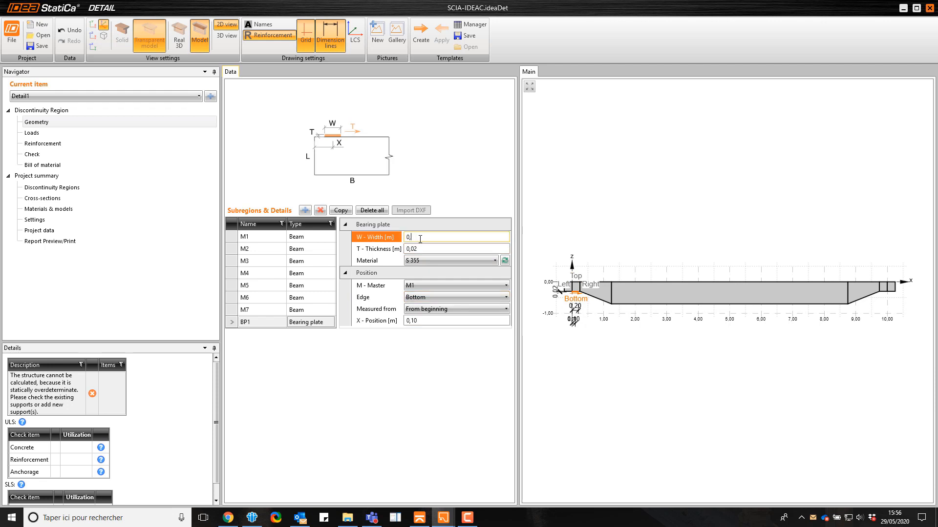
pyautogui.click(428, 321)
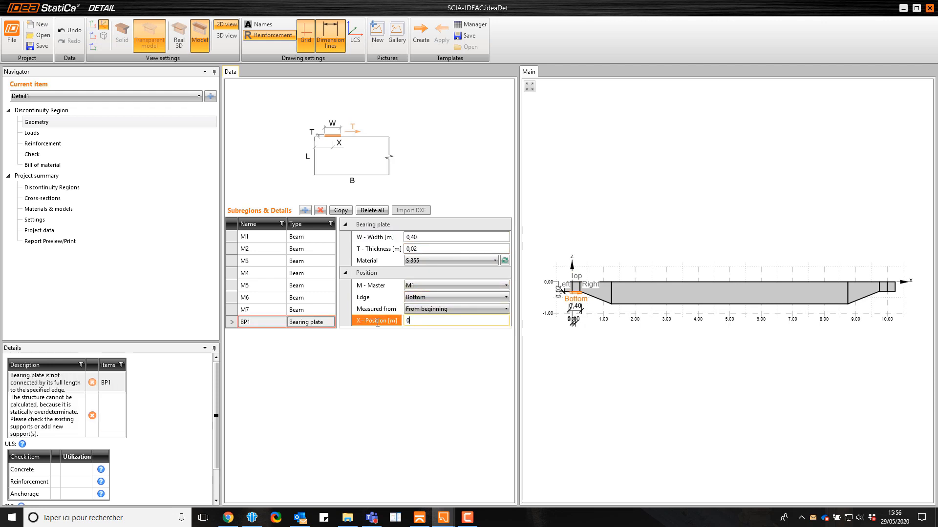
pyautogui.press('Tab')
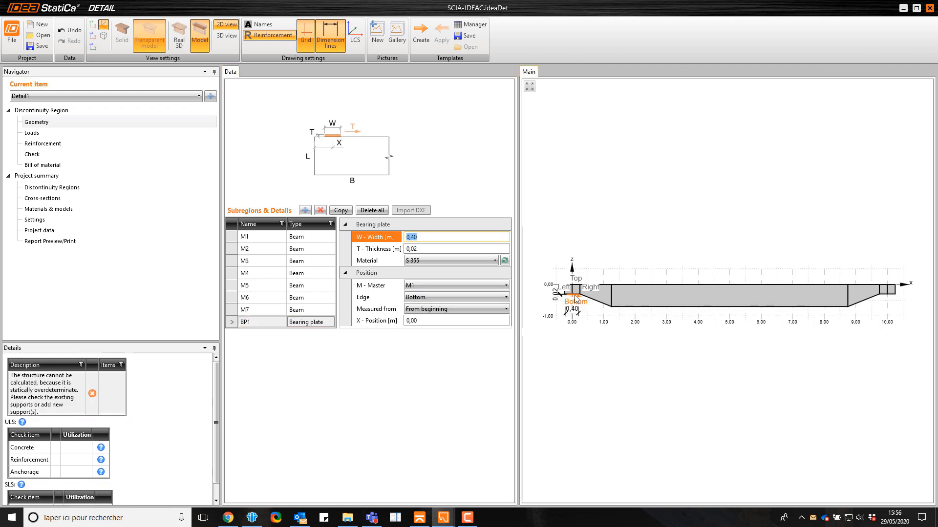
# Copy the bearing plate and attach the copy to the bottom edge of M5, measured from the end
pyautogui.click(341, 211)
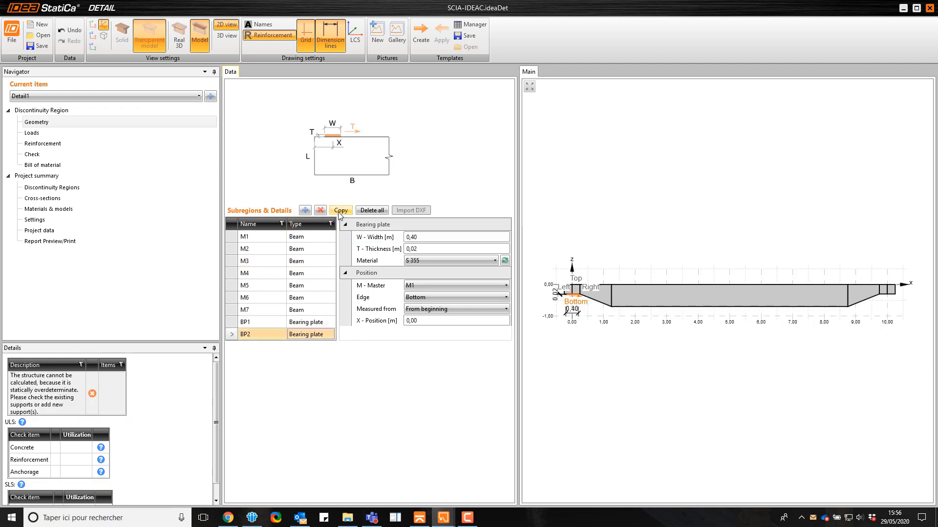
pyautogui.click(423, 298)
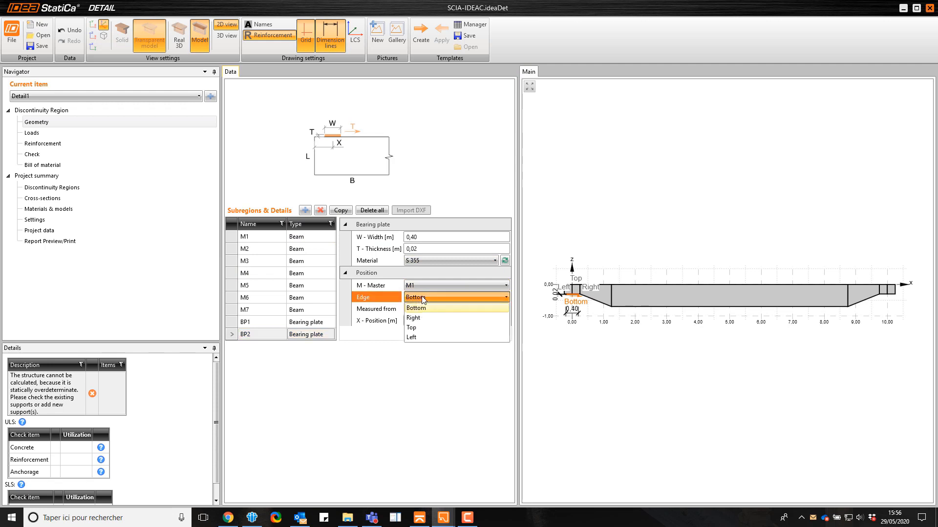
pyautogui.click(423, 298)
pyautogui.click(421, 286)
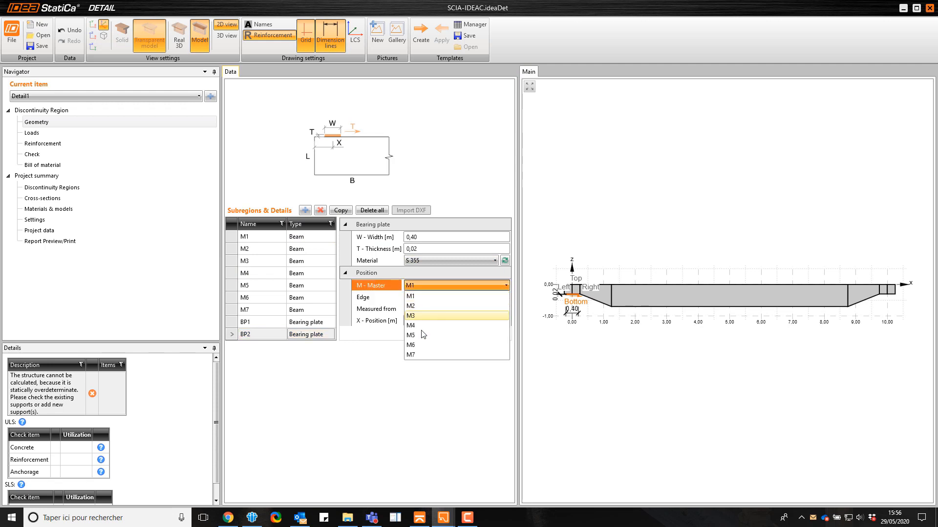
pyautogui.click(424, 335)
pyautogui.click(426, 309)
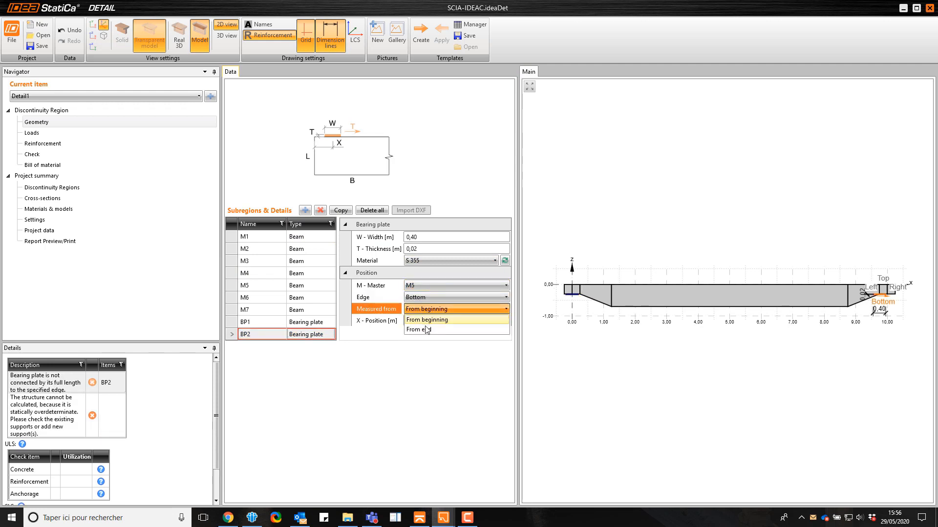
pyautogui.click(427, 331)
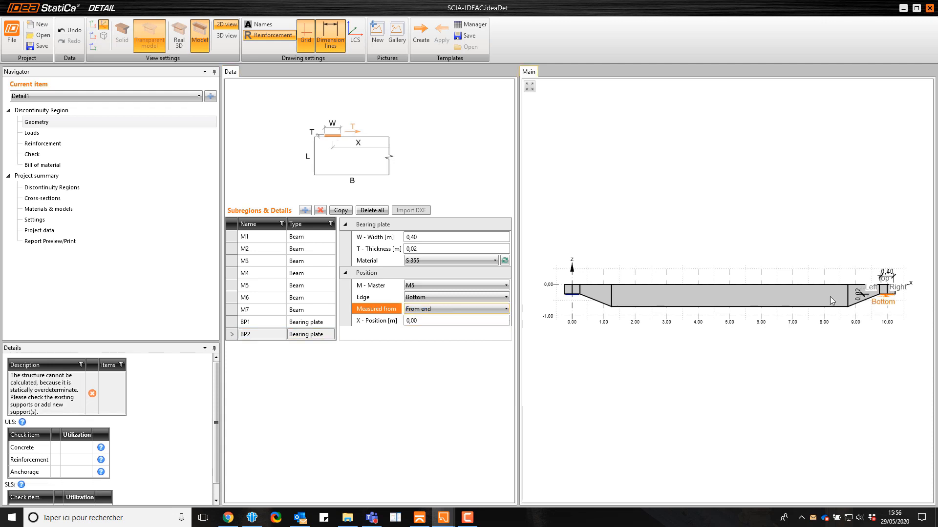
# Add a point bearing plate support that uses the existing bearing plate BP1
pyautogui.click(305, 211)
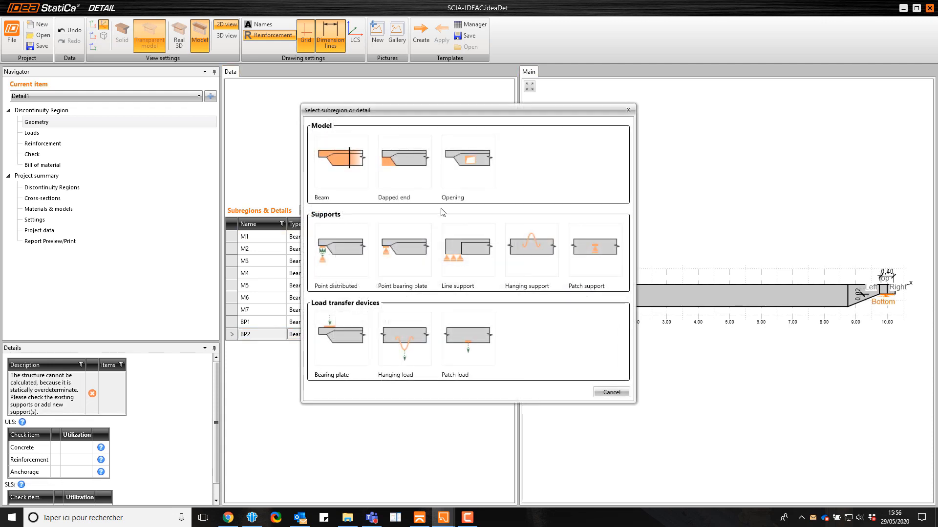
pyautogui.click(414, 238)
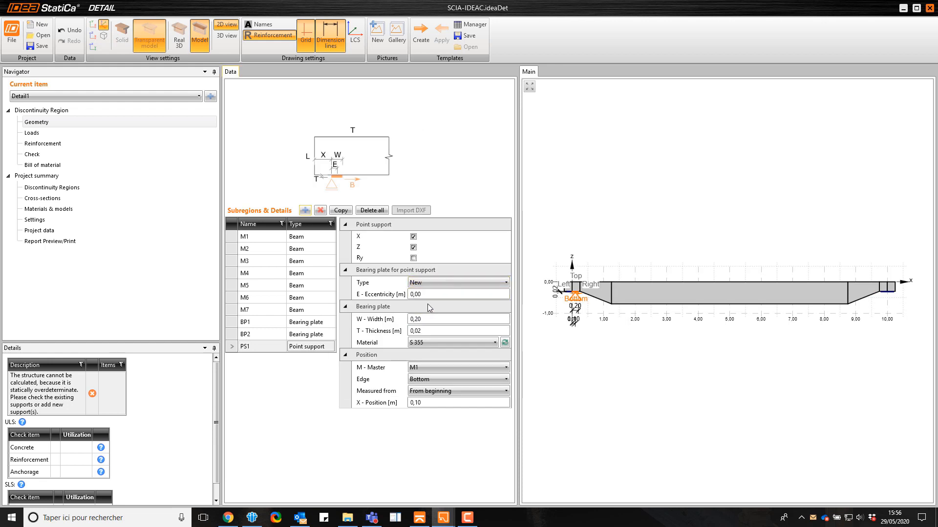
pyautogui.click(433, 283)
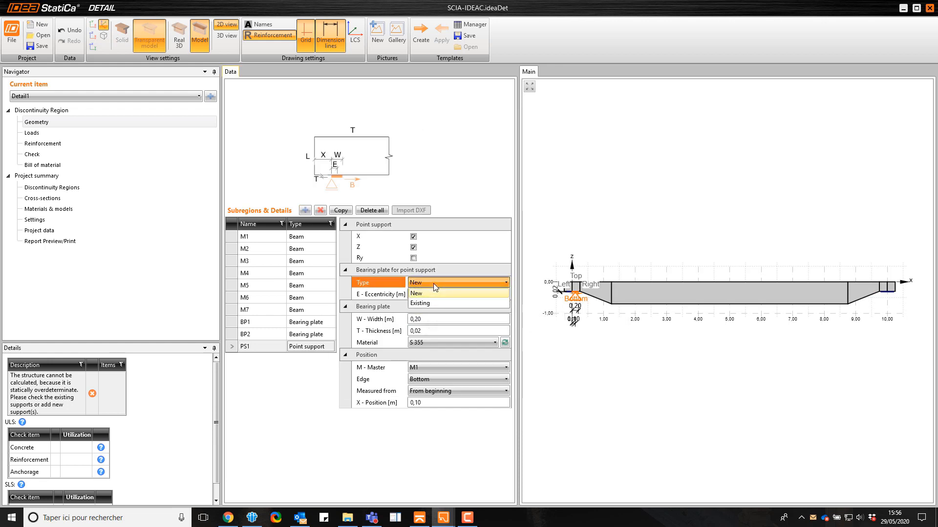
pyautogui.click(429, 303)
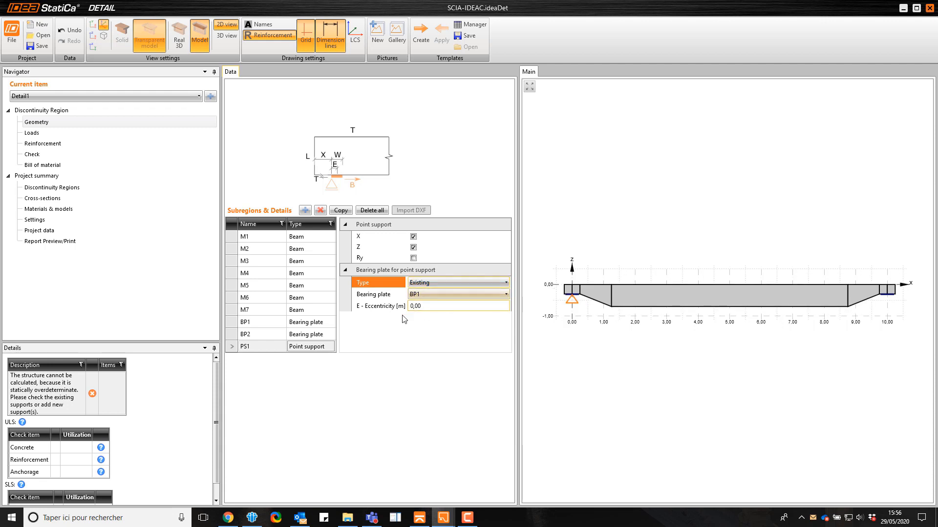
# Copy the point support and assign the copy to bearing plate BP2
pyautogui.click(339, 213)
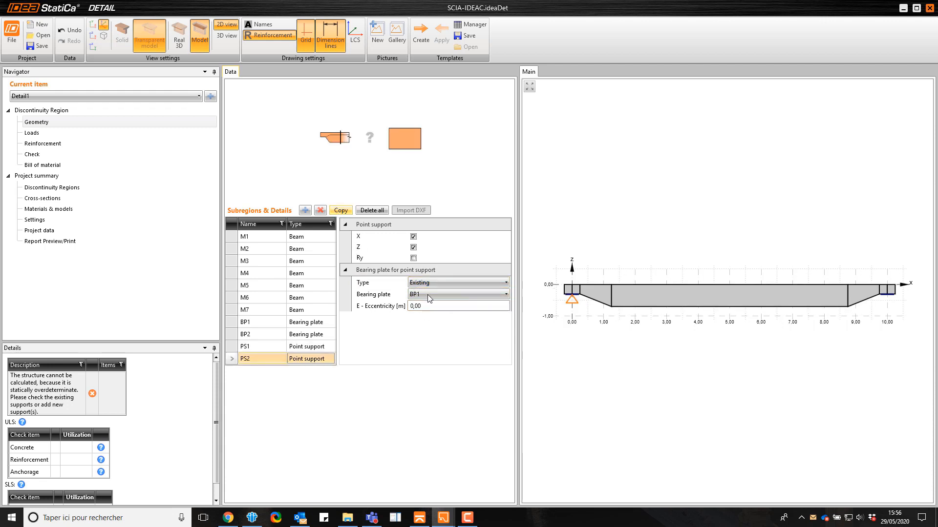
pyautogui.click(429, 295)
pyautogui.click(426, 315)
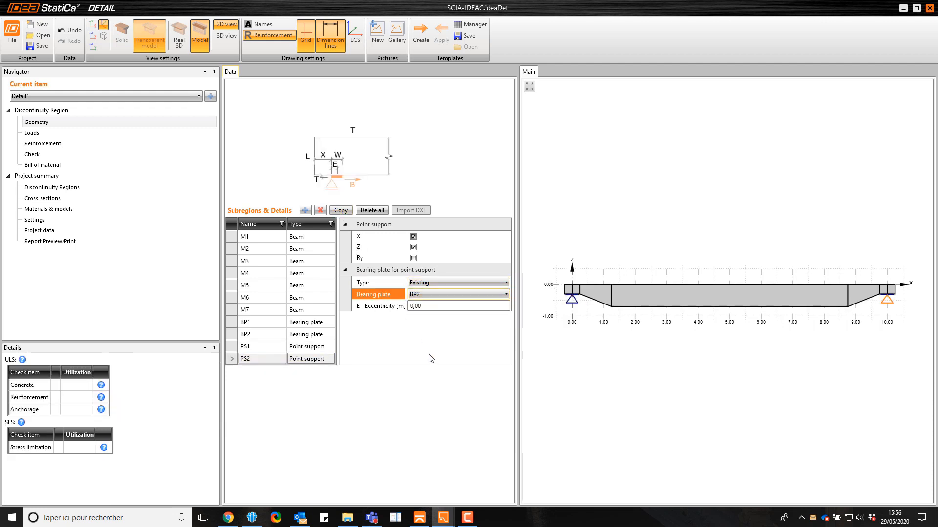
# In the load impulses of load case LC1, transmit point load PL2 through BP1 and PL4 through BP2
pyautogui.click(80, 135)
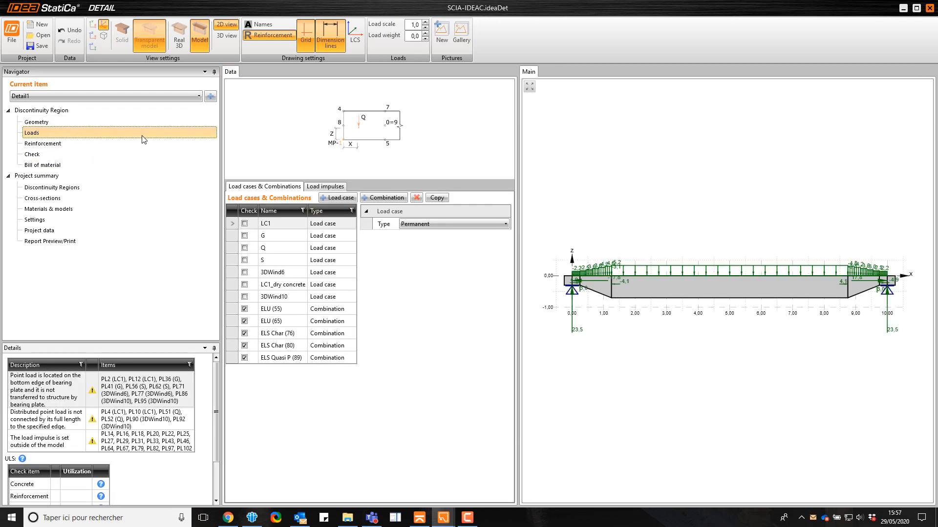
pyautogui.click(327, 188)
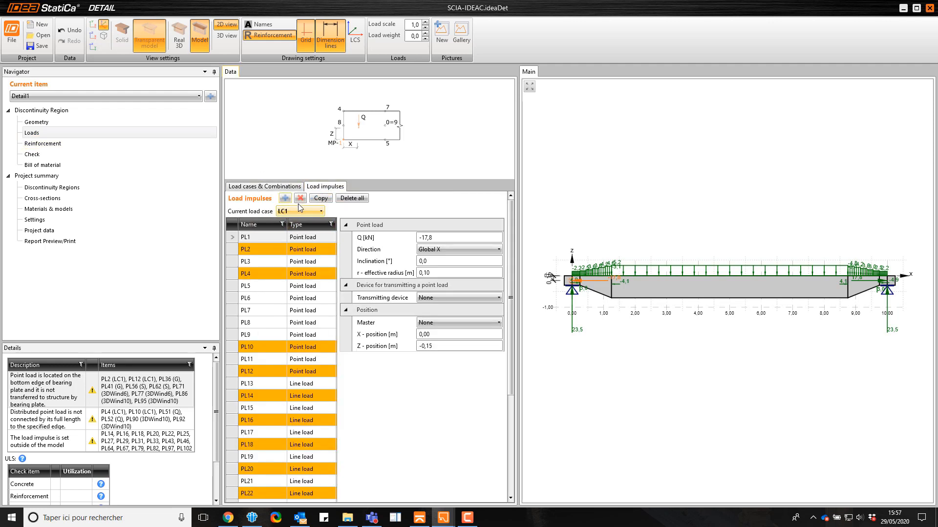
pyautogui.click(301, 251)
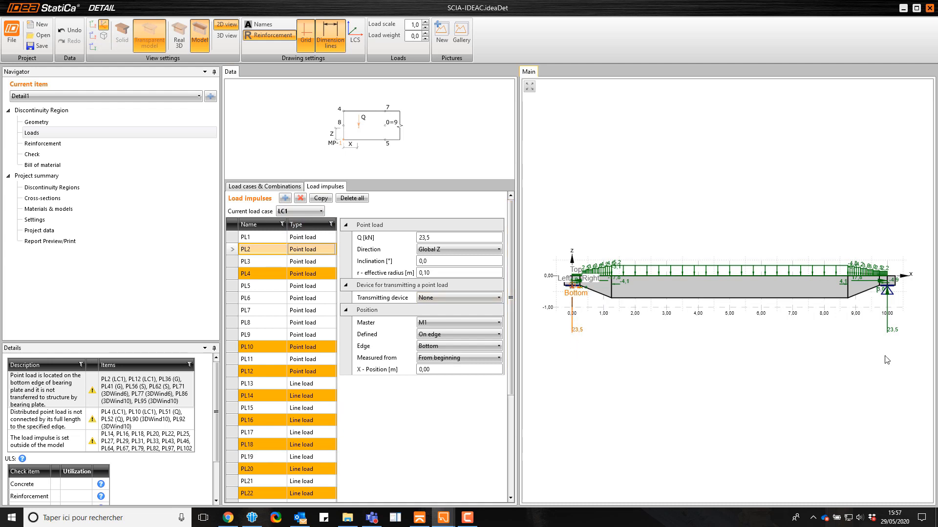
pyautogui.click(439, 298)
pyautogui.click(439, 311)
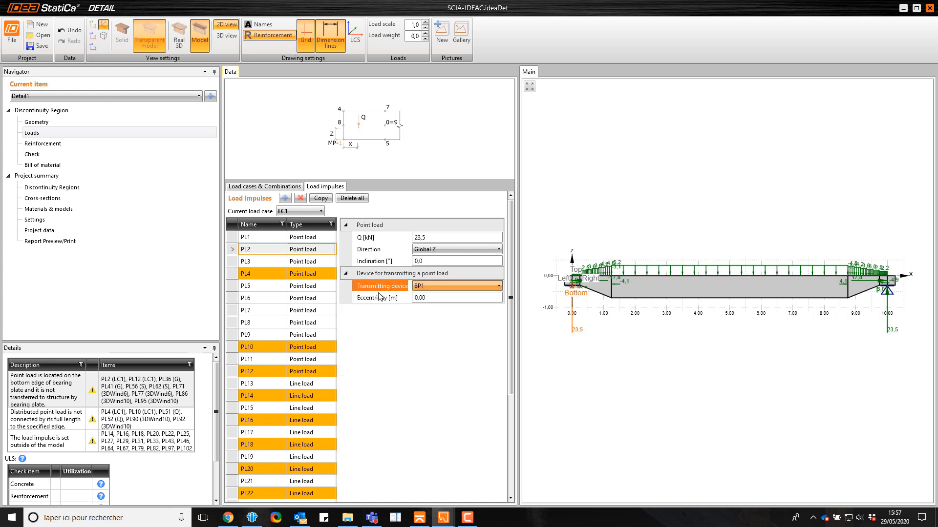
pyautogui.click(313, 274)
pyautogui.click(436, 295)
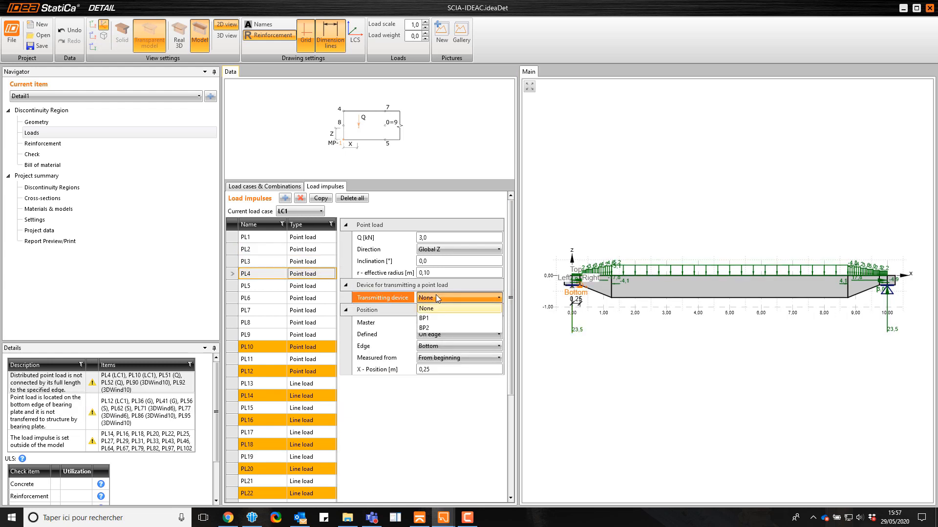
pyautogui.click(433, 327)
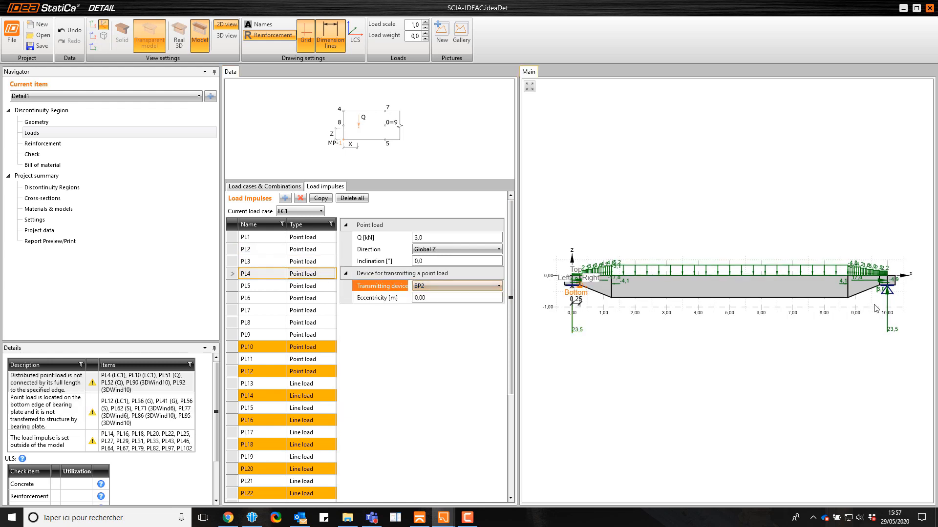
# In load case G, transmit point load PL41 through bearing plate BP2 and PL36 through BP1
pyautogui.click(290, 212)
pyautogui.click(292, 232)
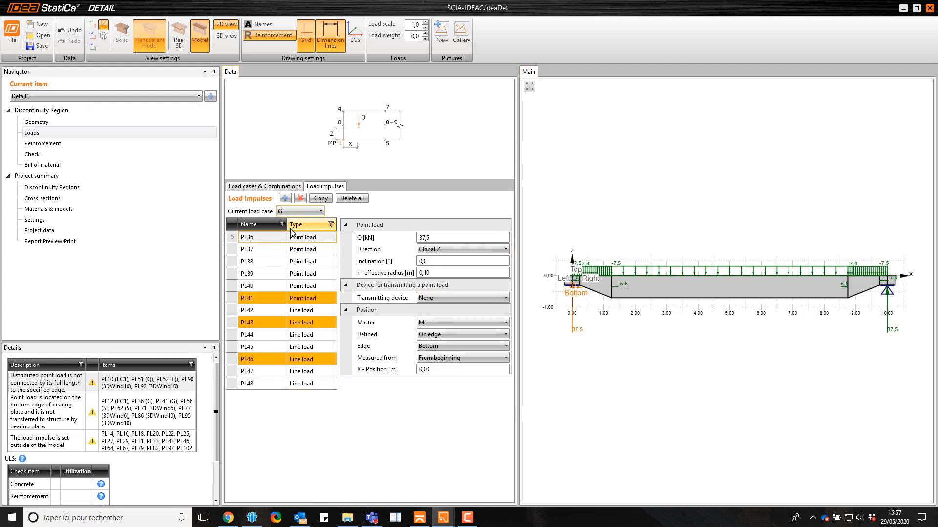
pyautogui.click(304, 298)
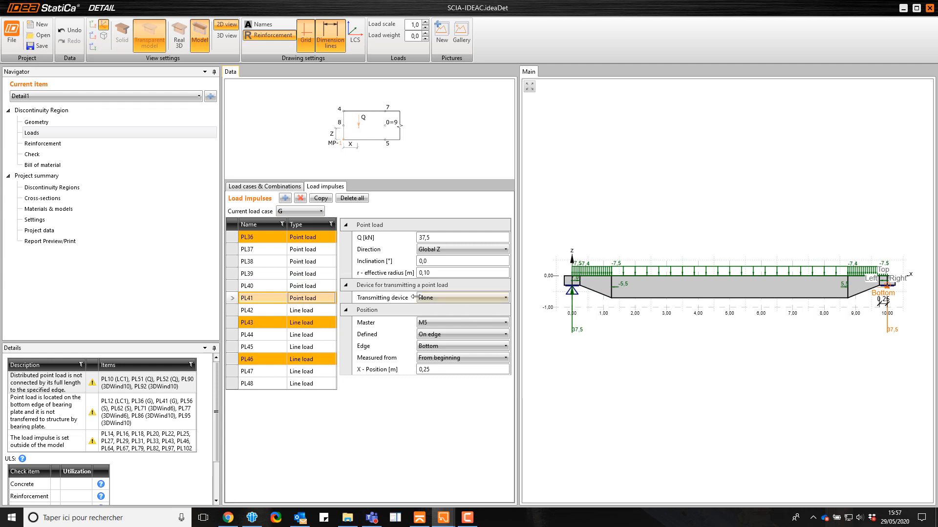
pyautogui.click(452, 298)
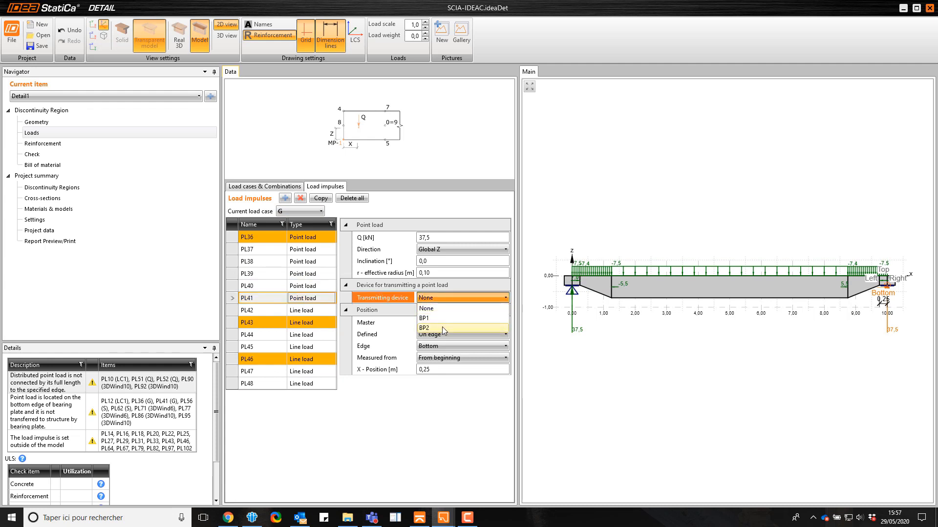
pyautogui.click(441, 327)
pyautogui.click(321, 241)
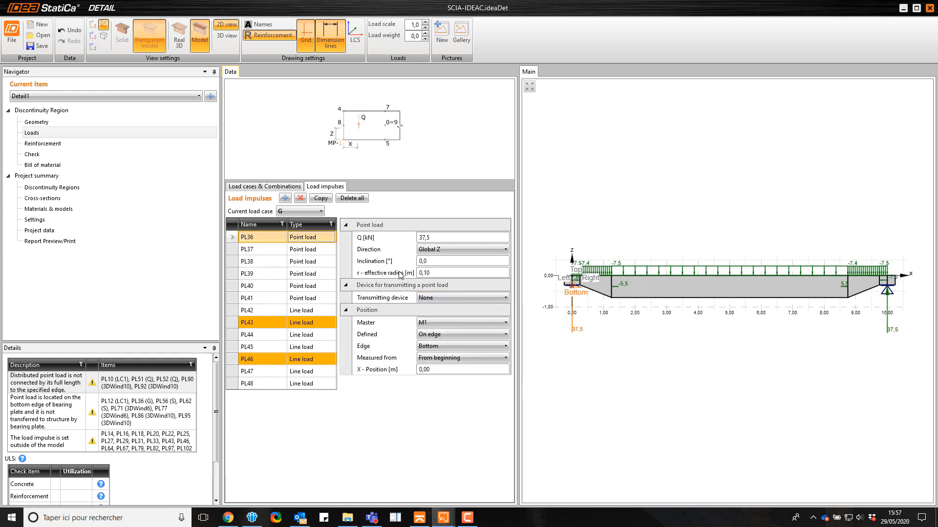
pyautogui.click(433, 298)
pyautogui.click(437, 319)
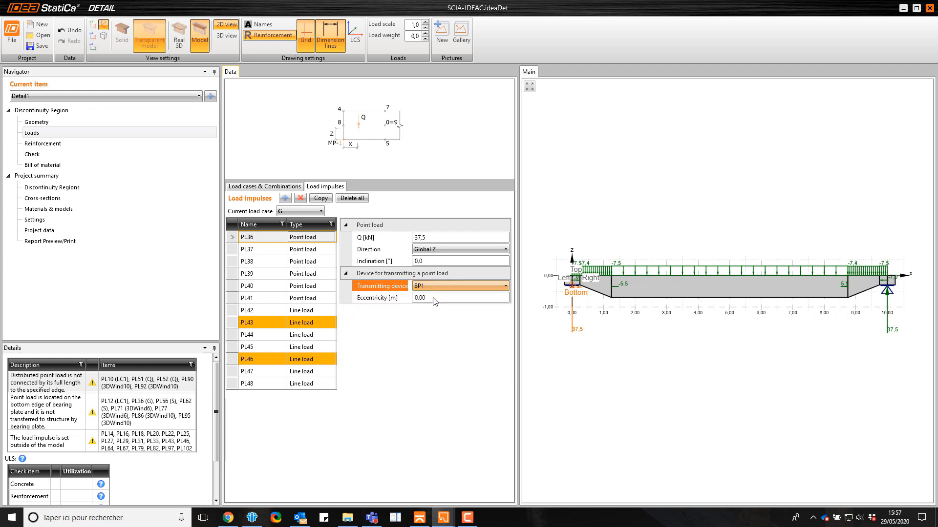
pyautogui.click(303, 212)
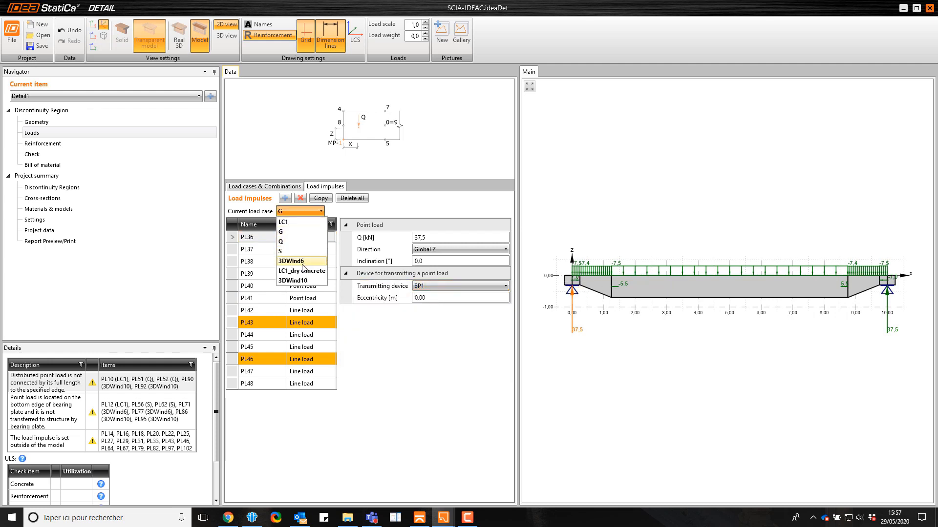
pyautogui.click(303, 213)
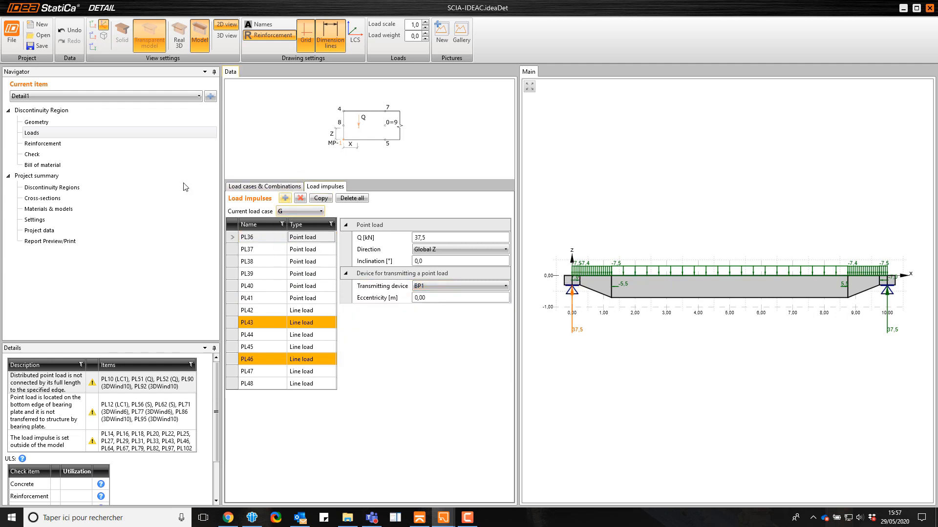
# Show the beam's reinforcement in the Real 3D view and add a group of bars
pyautogui.click(108, 148)
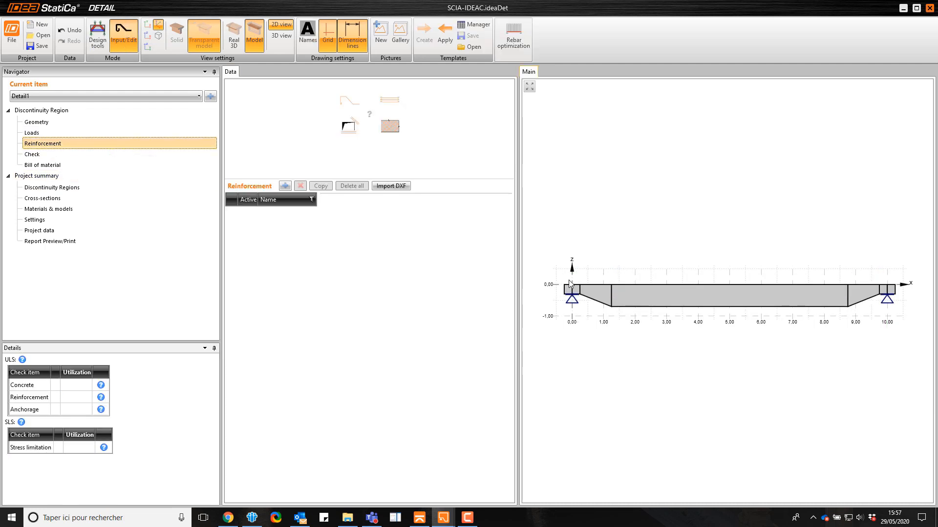
pyautogui.click(228, 34)
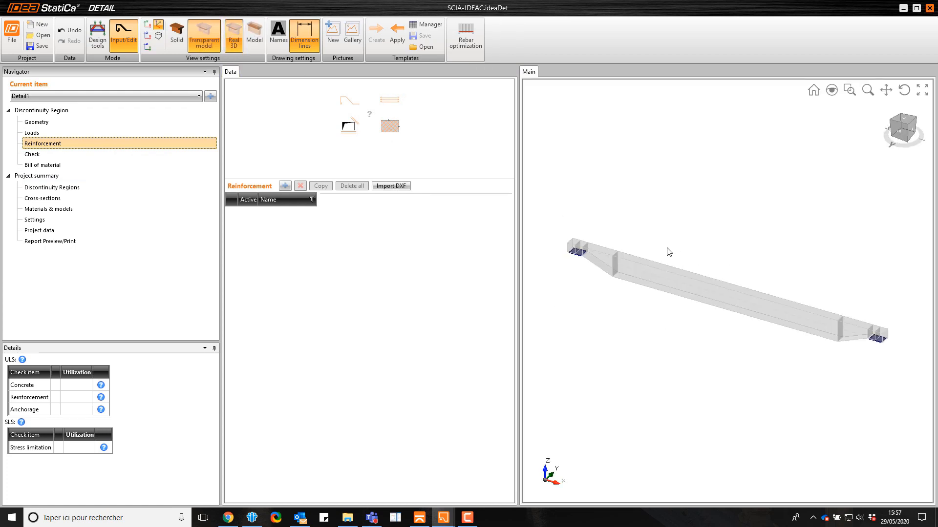
pyautogui.click(285, 186)
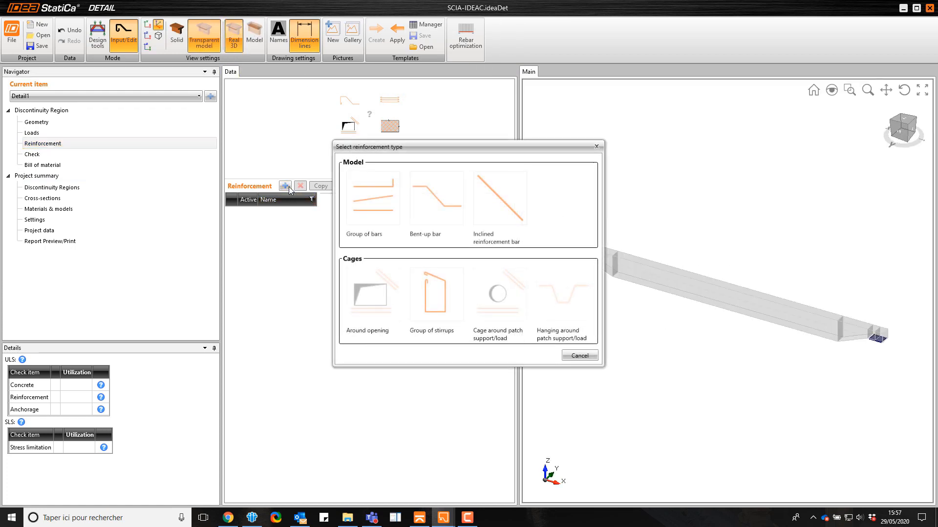
pyautogui.click(357, 201)
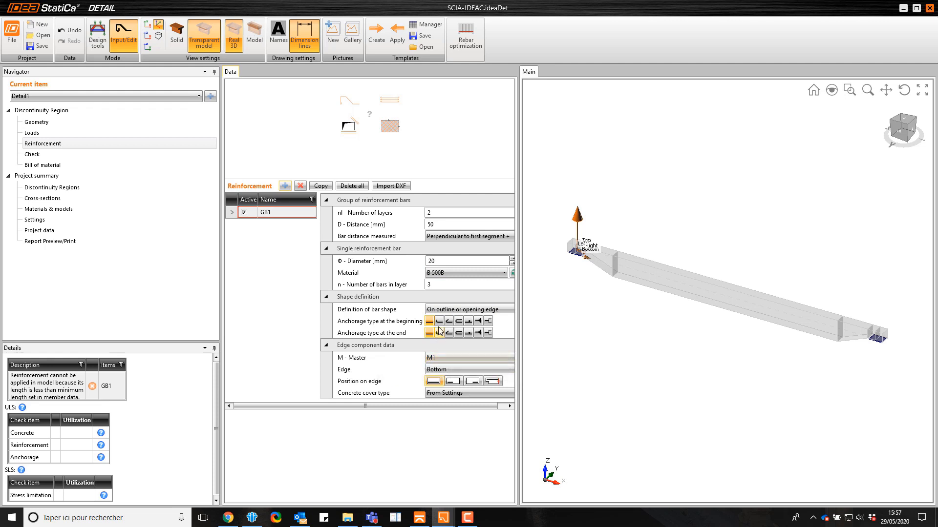
# Define the first bar group's shape on more edges of the all-members outline, using edges 3 4 5
pyautogui.click(446, 311)
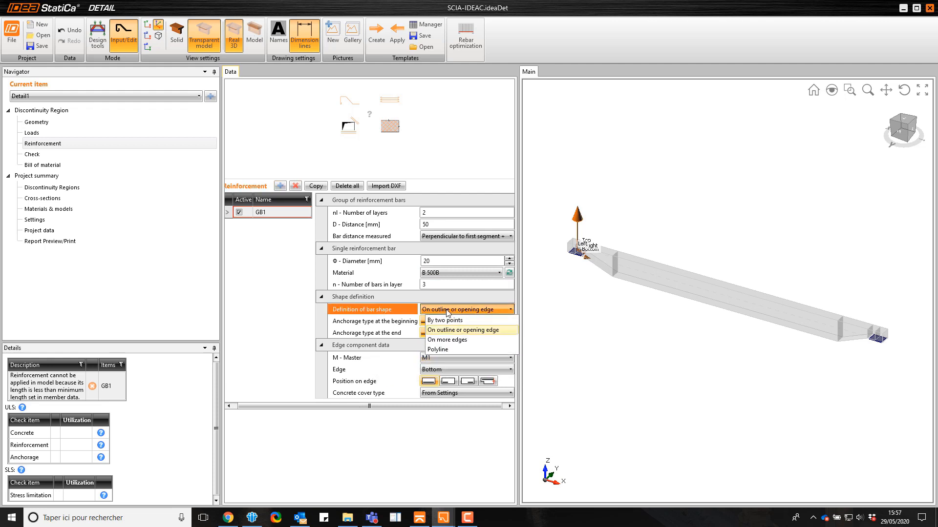
pyautogui.click(449, 341)
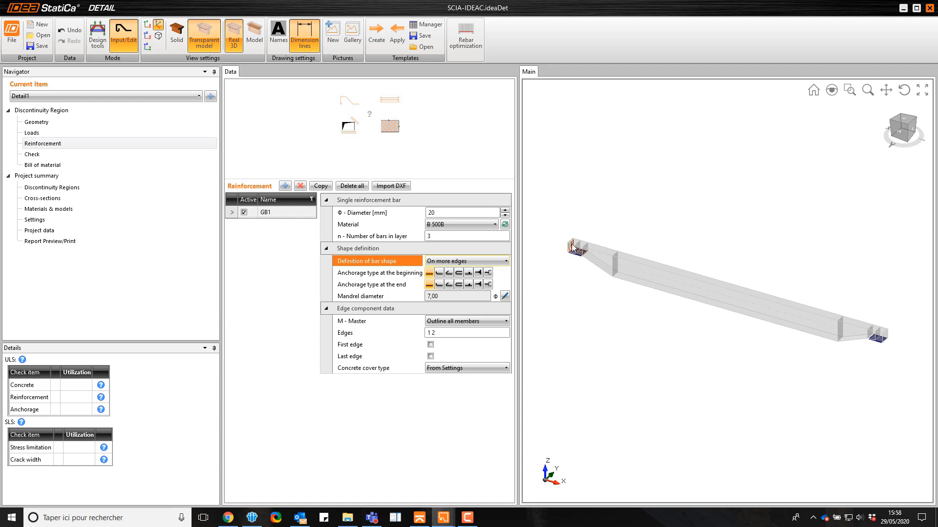
pyautogui.click(428, 334)
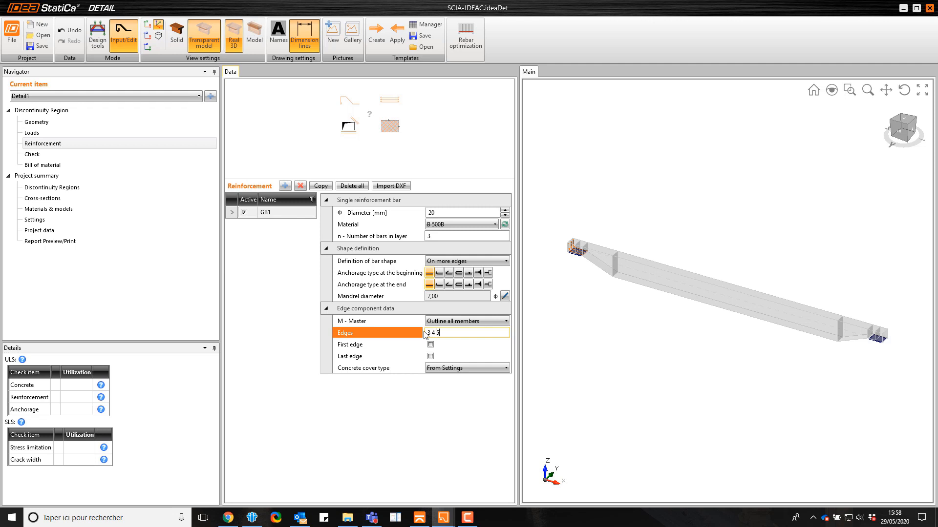
pyautogui.press('Tab')
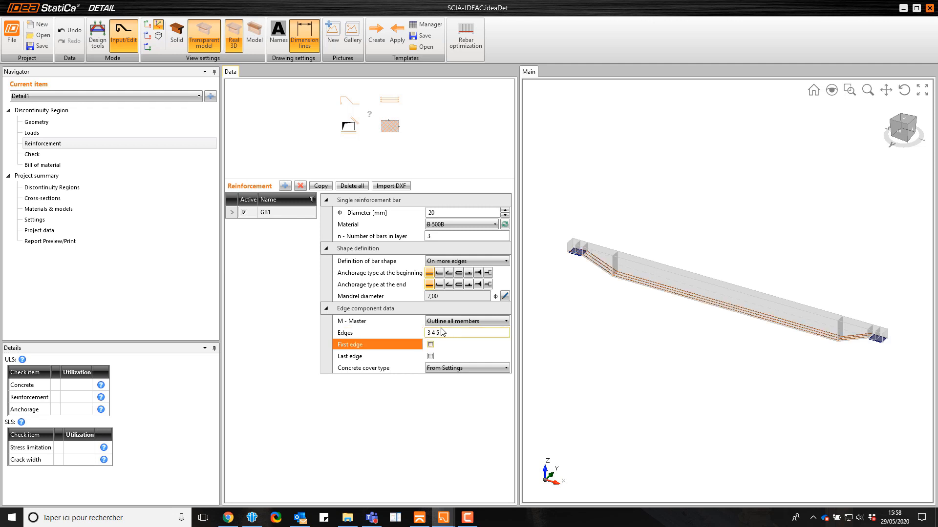
# Enable the first-edge and last-edge limits of the bottom bars and set them to -1500 mm and 1500 mm
pyautogui.click(430, 345)
pyautogui.click(430, 358)
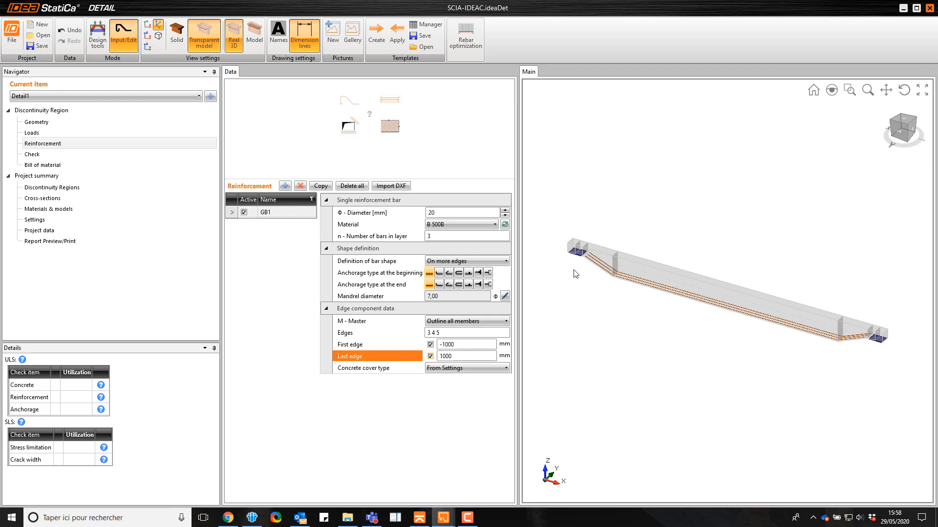
pyautogui.scroll(5, 584, 245)
pyautogui.click(466, 347)
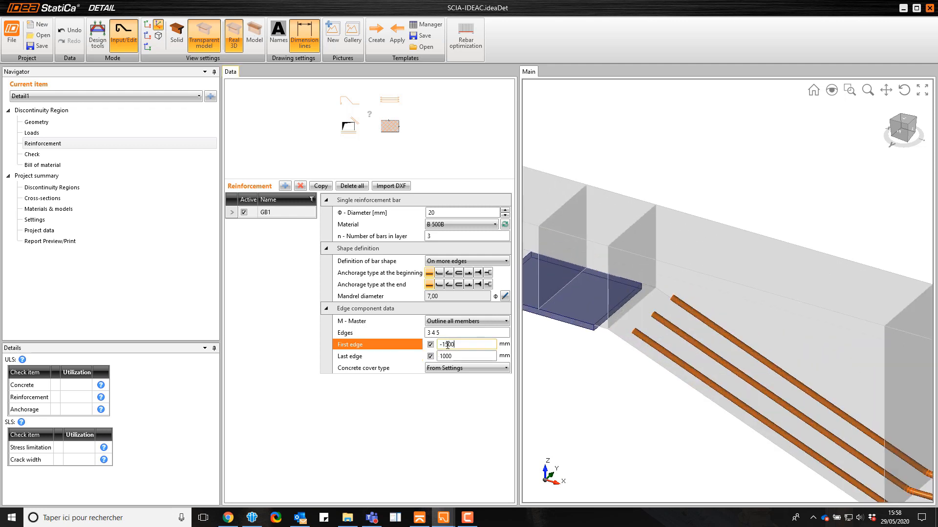
pyautogui.click(461, 358)
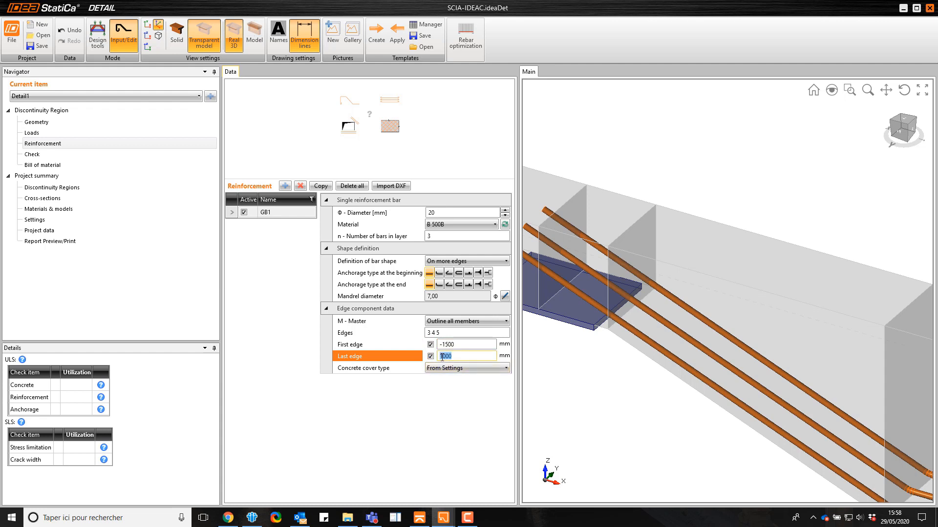
pyautogui.press('Tab')
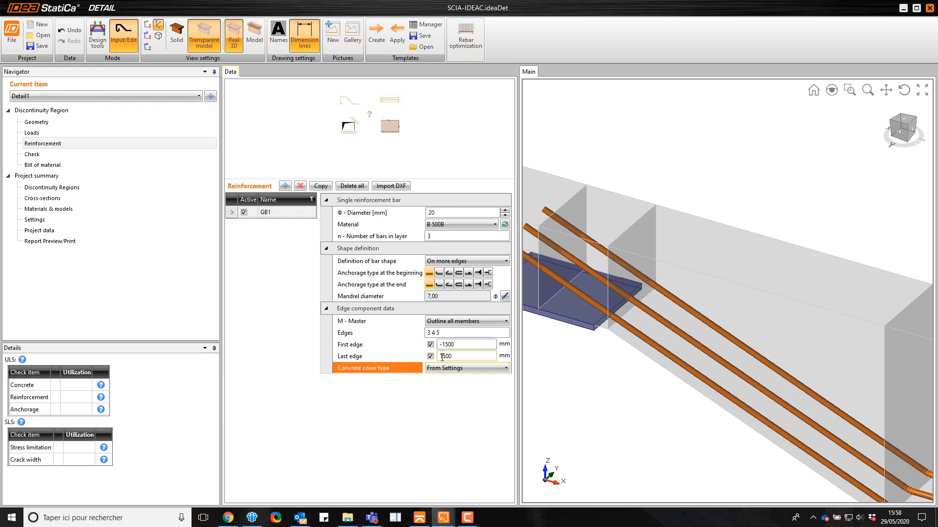
pyautogui.scroll(-6, 781, 254)
pyautogui.scroll(5, 782, 255)
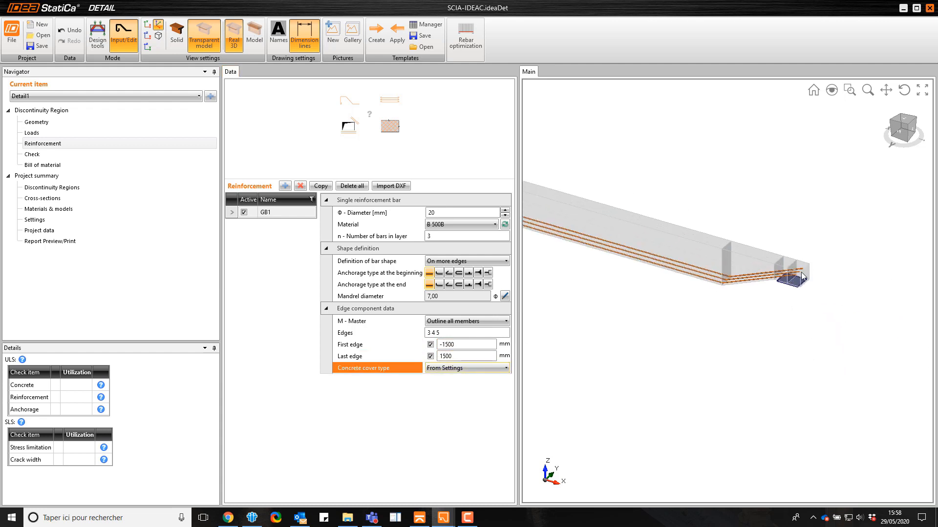
pyautogui.scroll(-5, 814, 271)
pyautogui.scroll(6, 693, 232)
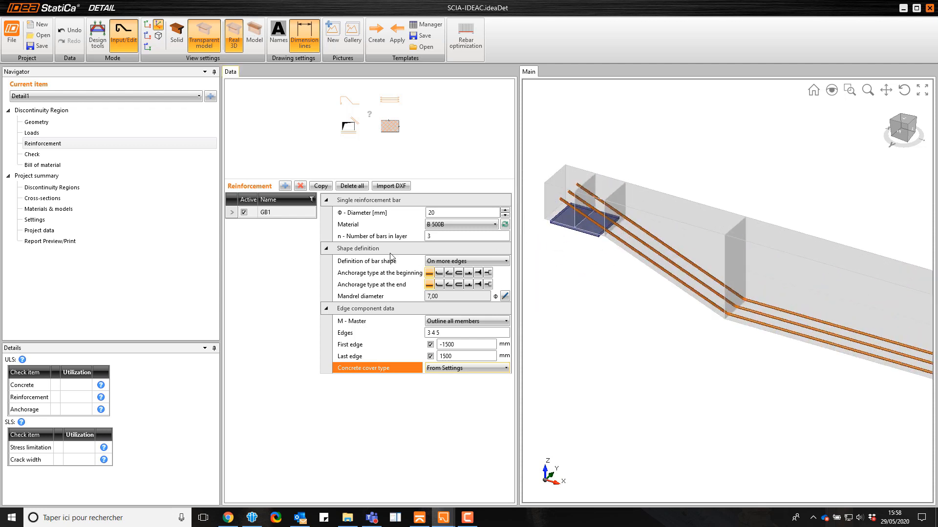
# Add a second group of bars, defined on the outline or opening edge at the Top edge of member M1
pyautogui.click(285, 186)
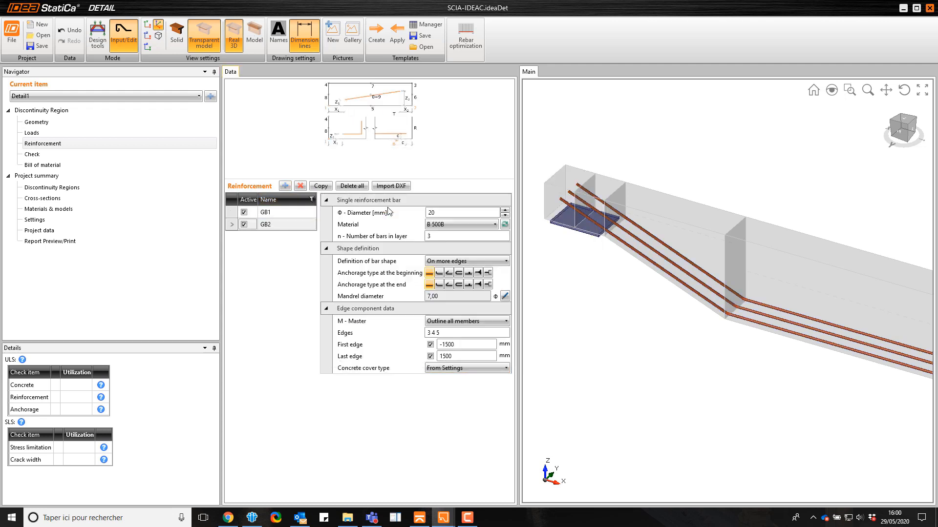
pyautogui.click(454, 264)
pyautogui.click(446, 283)
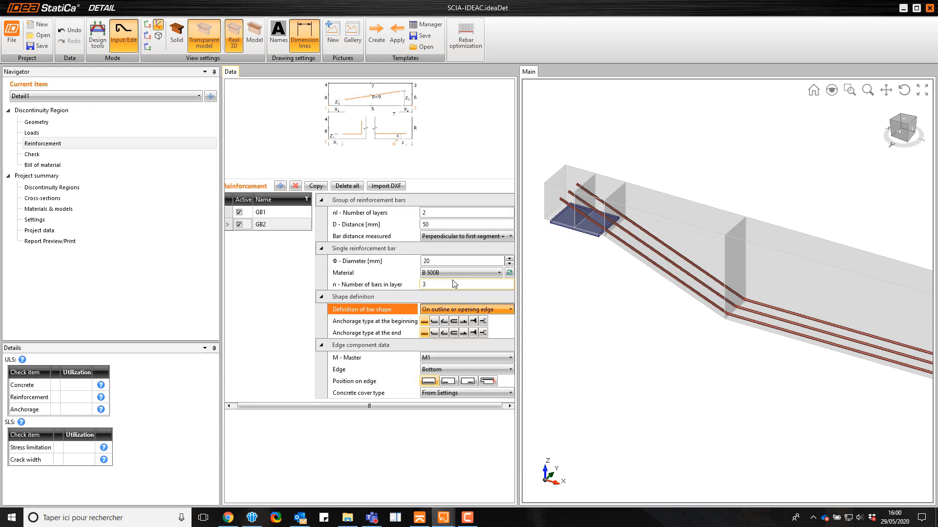
pyautogui.scroll(-3, 628, 243)
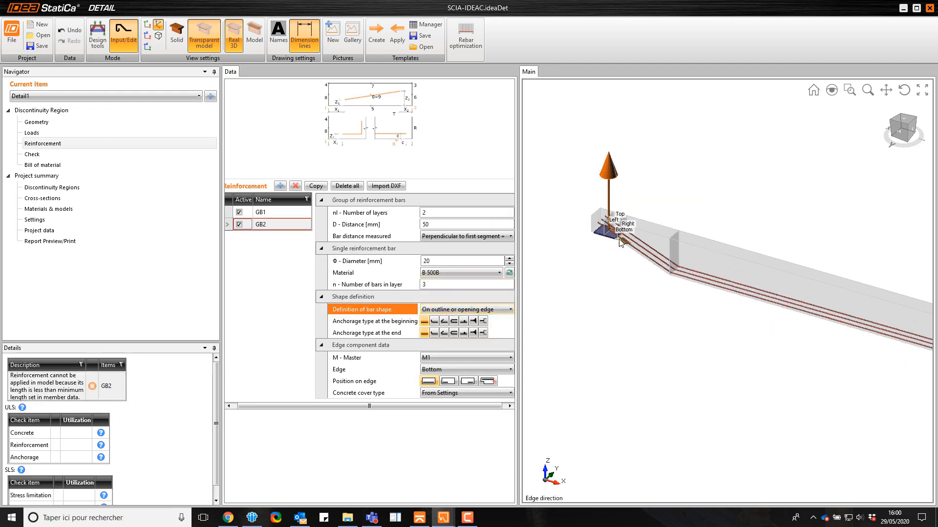
pyautogui.scroll(3, 659, 236)
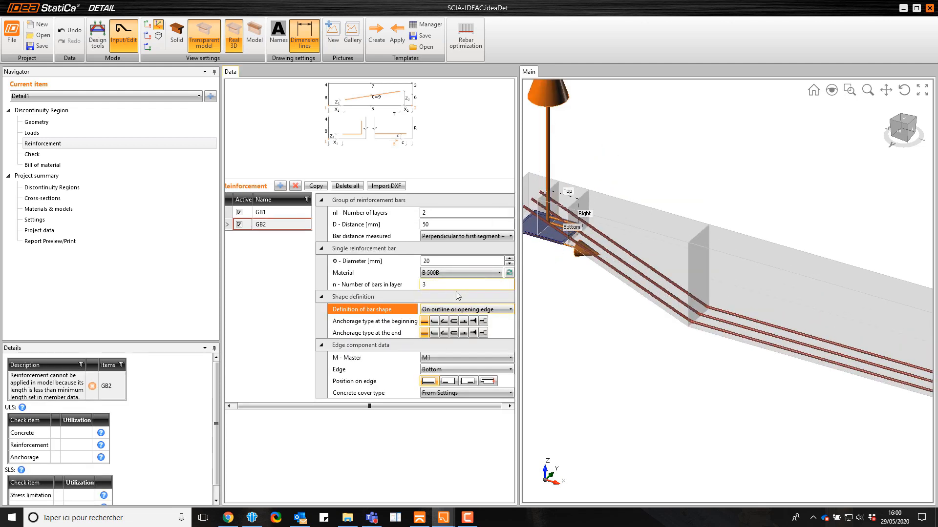
pyautogui.click(442, 371)
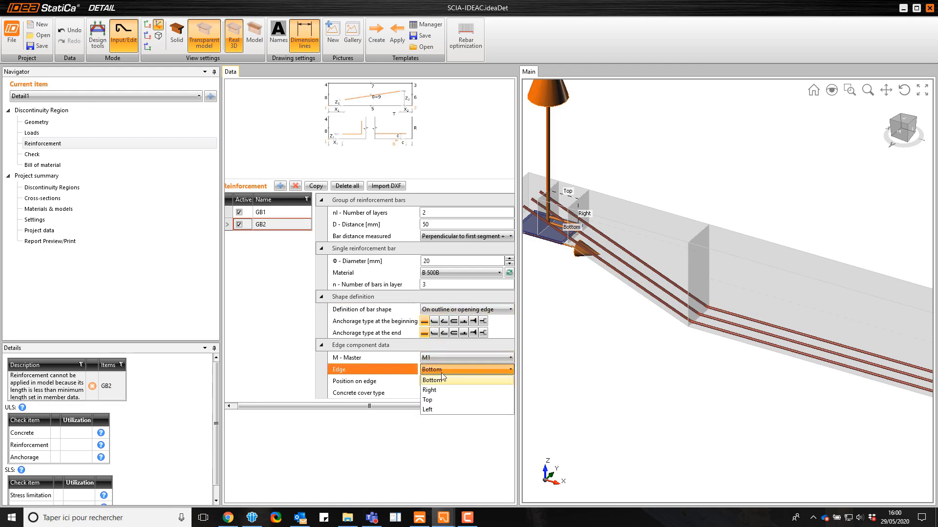
pyautogui.click(446, 400)
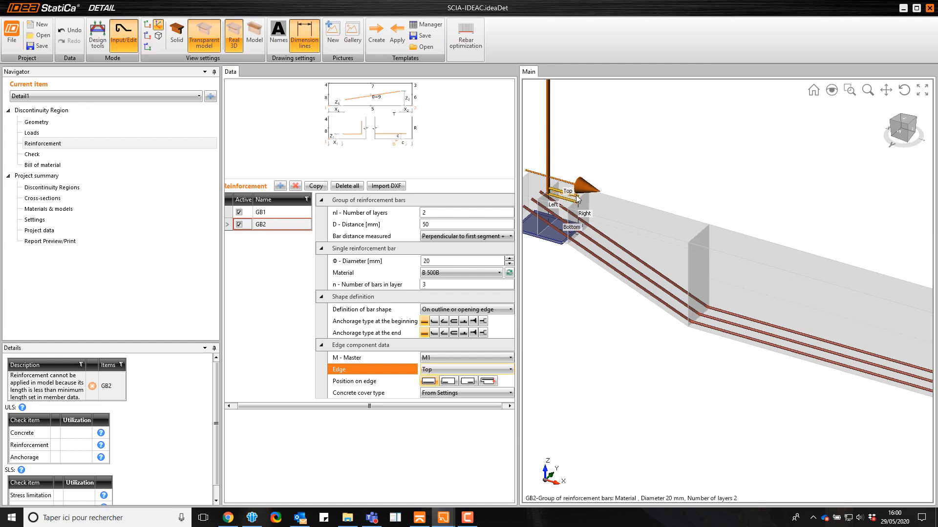
# Give the top bars the bend anchorage type at both the beginning and the end, keeping Perpendicular to first segment +
pyautogui.click(434, 321)
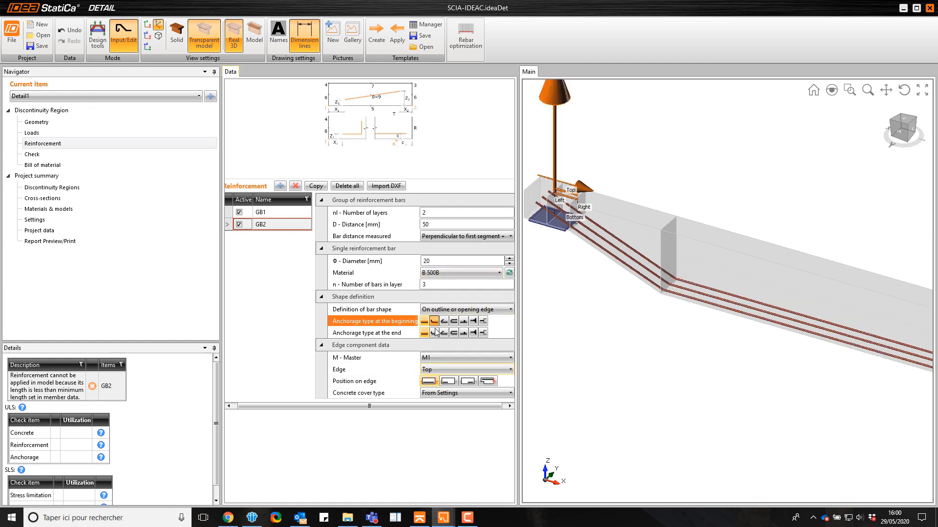
pyautogui.click(434, 332)
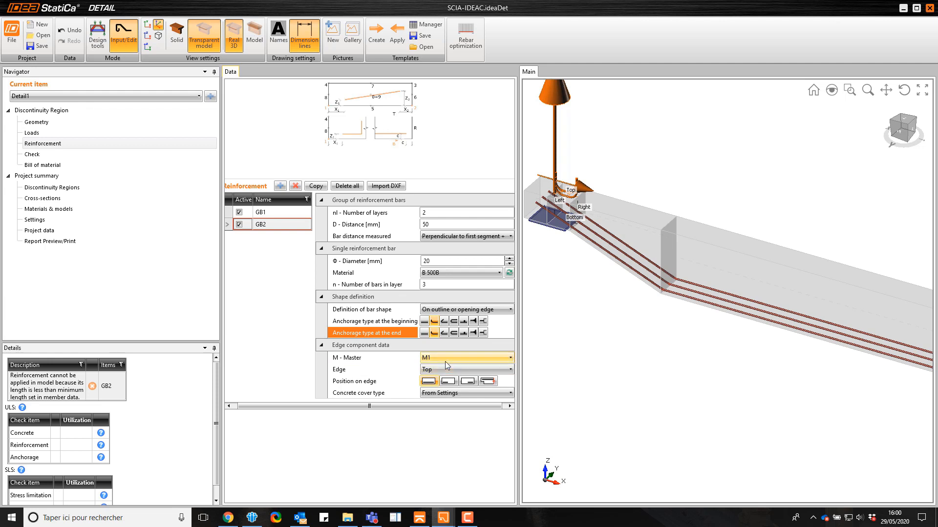
pyautogui.click(461, 237)
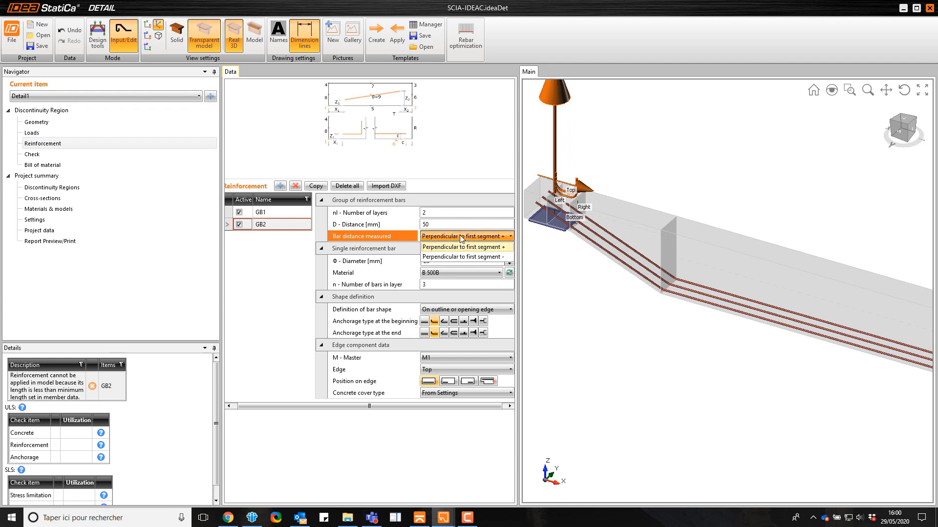
pyautogui.click(461, 239)
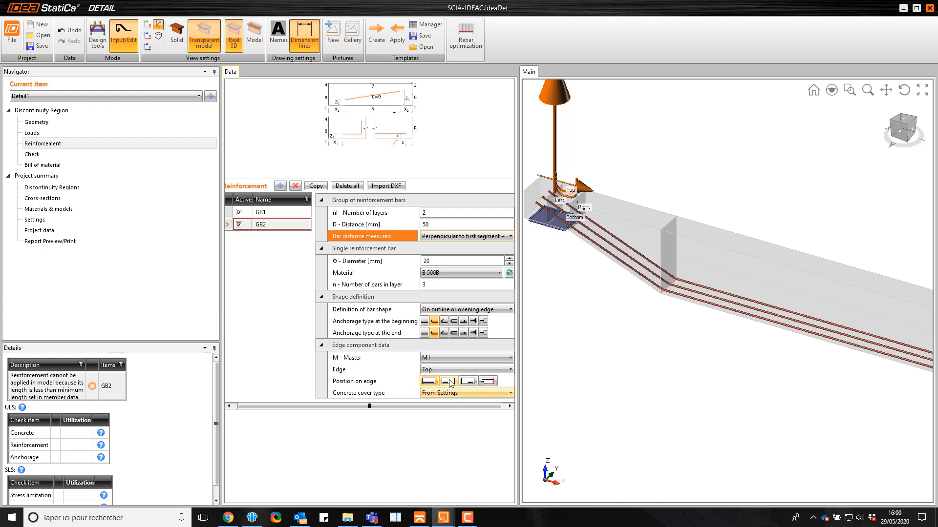
# Set the top bars' position on edge to the extended option and extend their beginning and end to the beam's ends
pyautogui.click(505, 382)
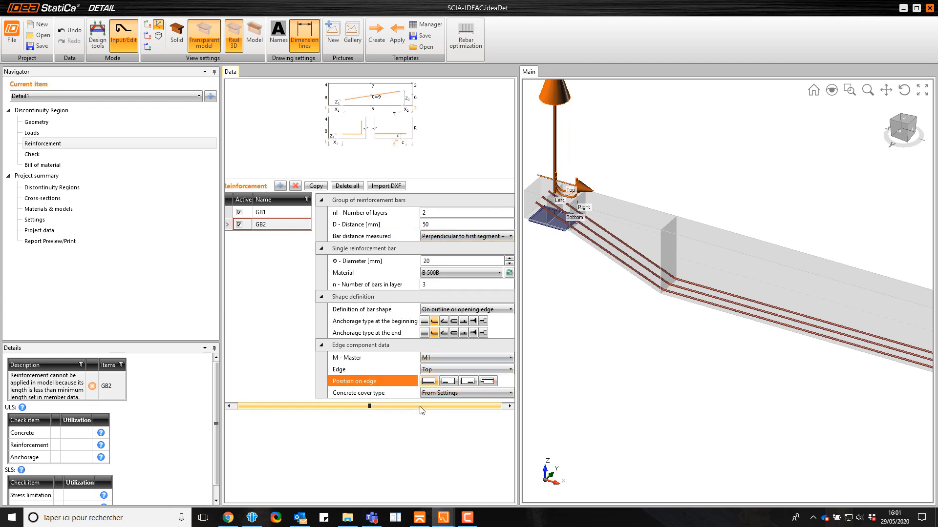
pyautogui.click(487, 382)
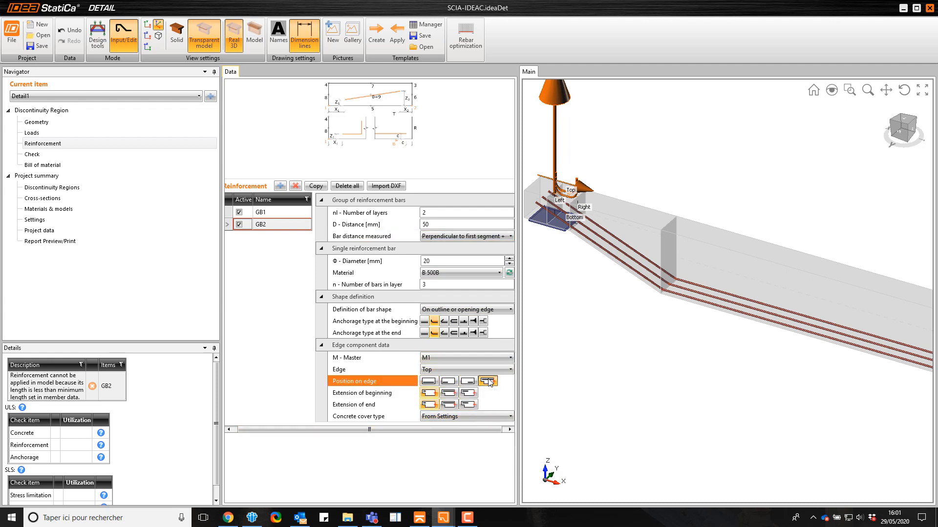
pyautogui.click(450, 393)
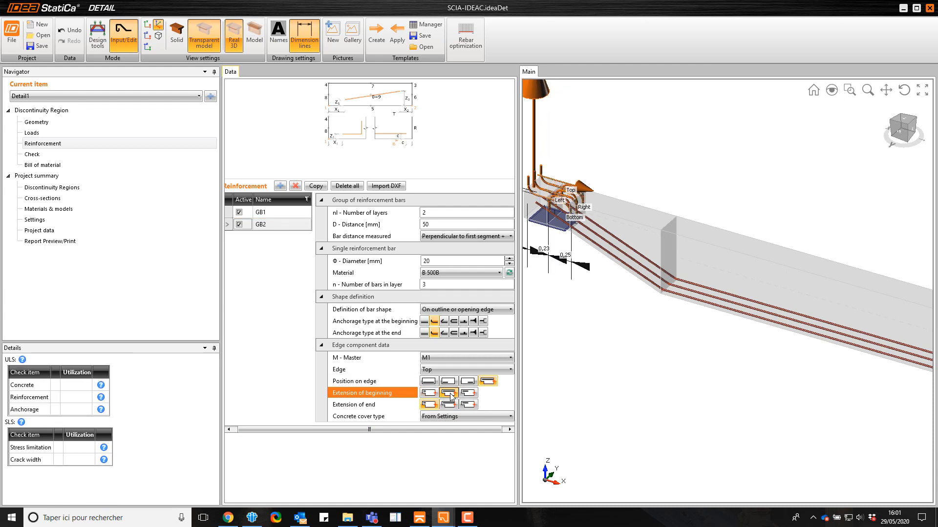
pyautogui.click(434, 394)
pyautogui.click(449, 393)
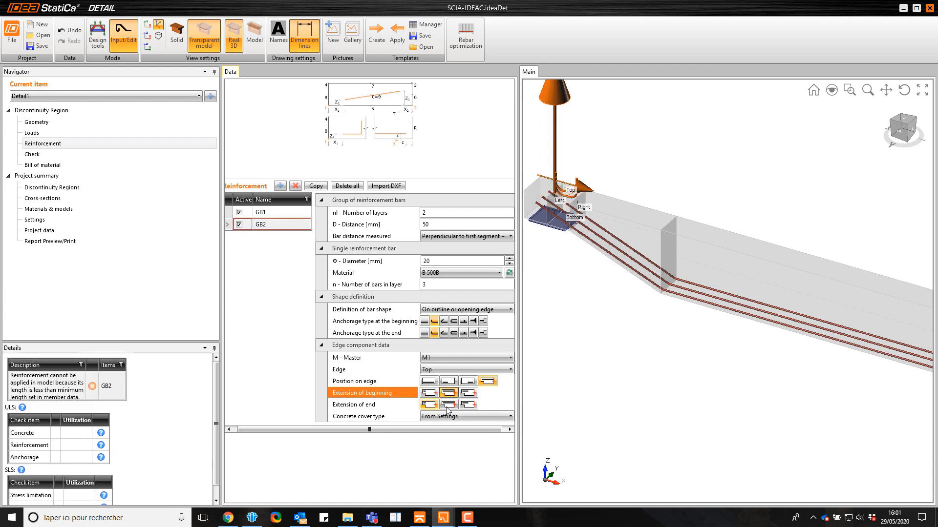
pyautogui.click(449, 405)
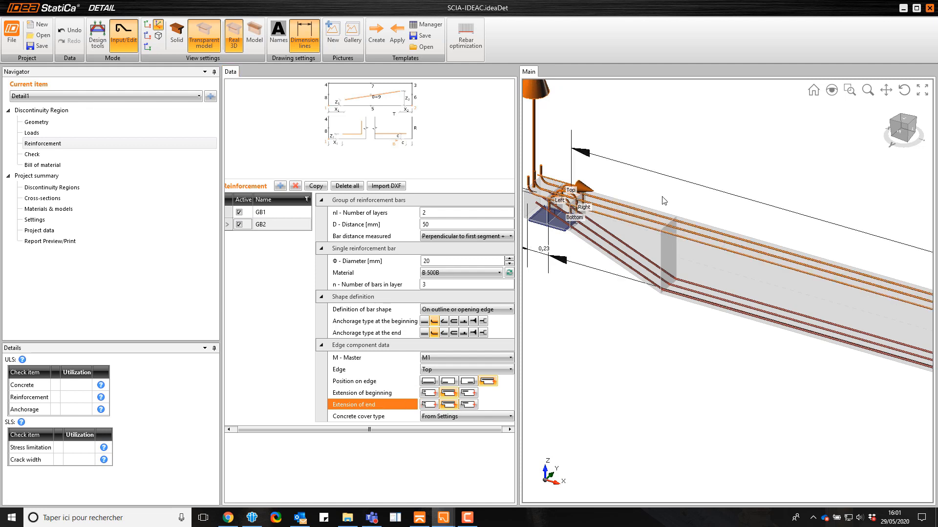
pyautogui.scroll(-5, 715, 225)
pyautogui.scroll(5, 715, 225)
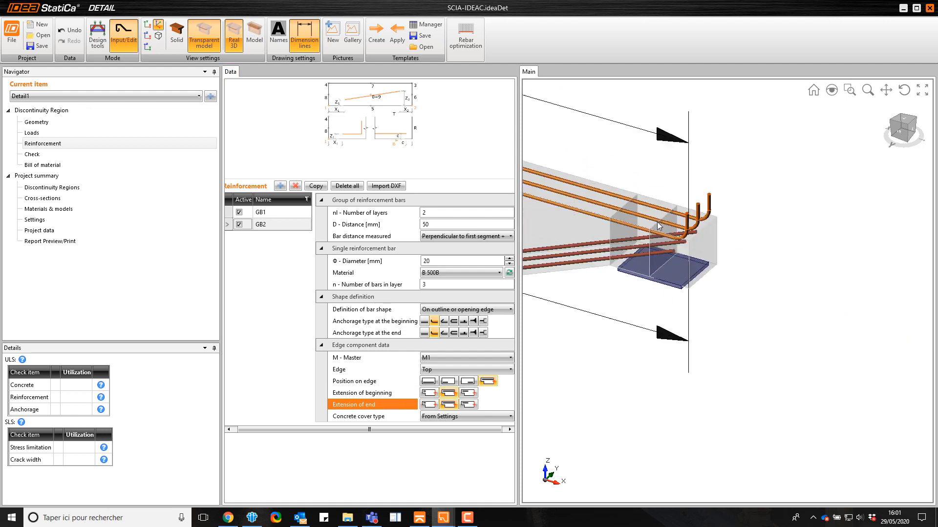
pyautogui.scroll(3, 743, 238)
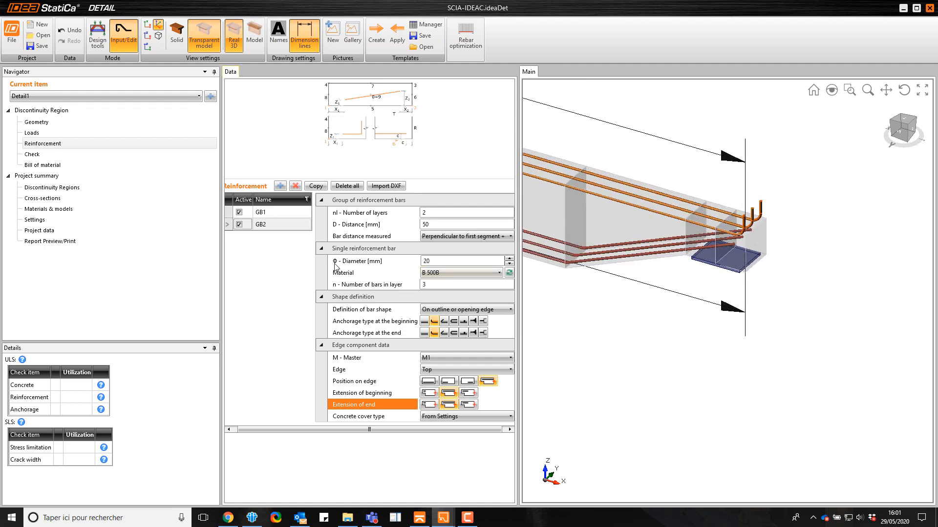
# Add a group of stirrups to the beam and show the reinforced beam in the +Y side view
pyautogui.click(284, 186)
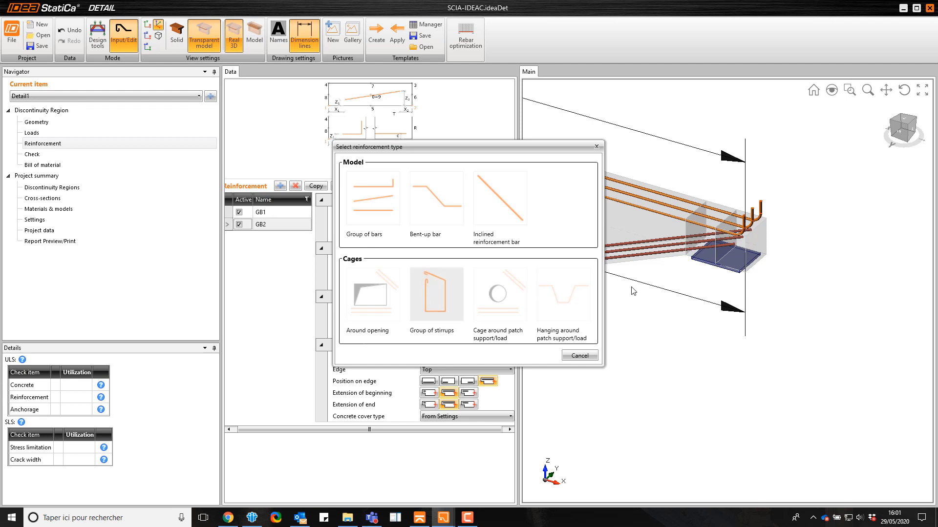
pyautogui.click(427, 291)
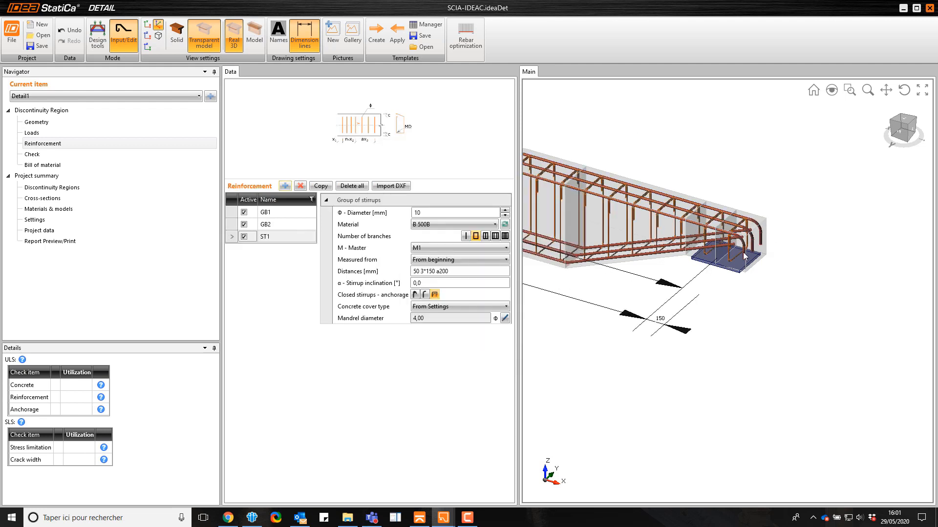
pyautogui.scroll(-5, 742, 254)
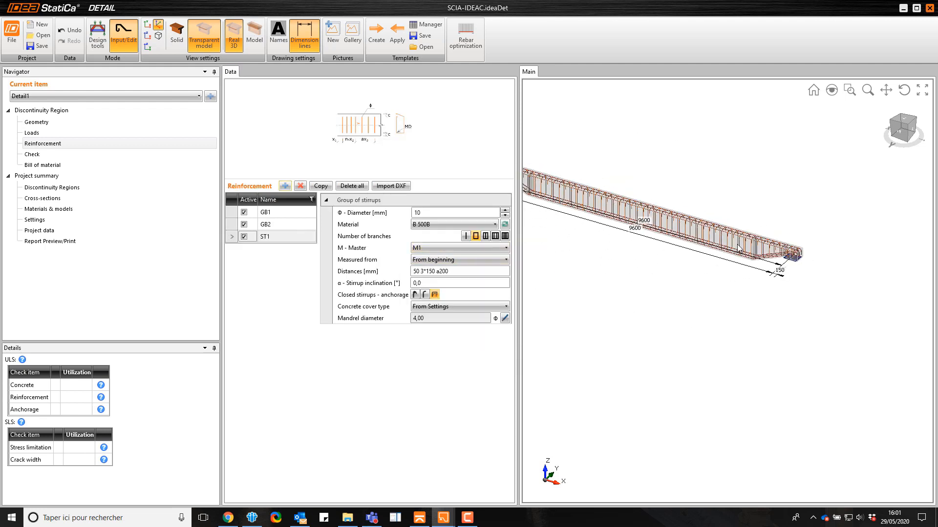
pyautogui.scroll(-2, 647, 193)
pyautogui.scroll(2, 585, 183)
pyautogui.click(901, 136)
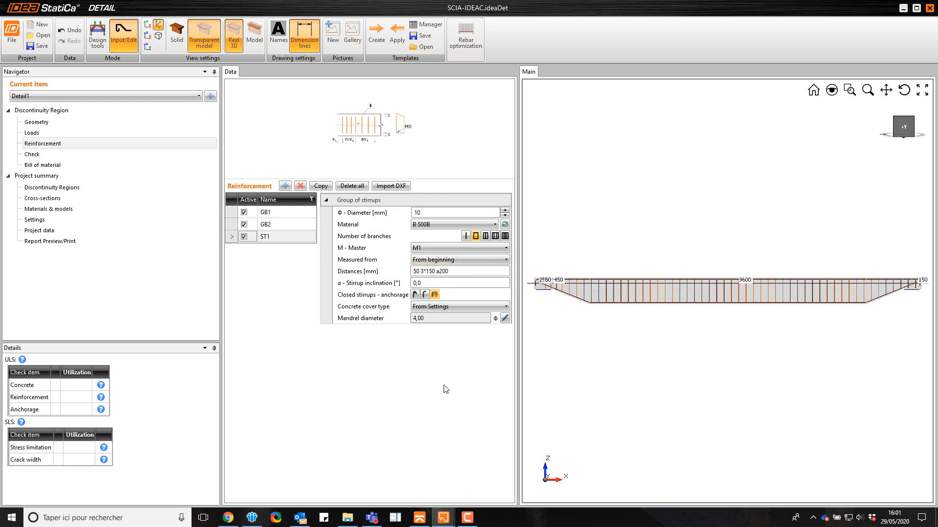
# Switch to the other open Detail window and examine the finished beam's reinforcement at the bearing-plate end
pyautogui.moveTo(444, 519)
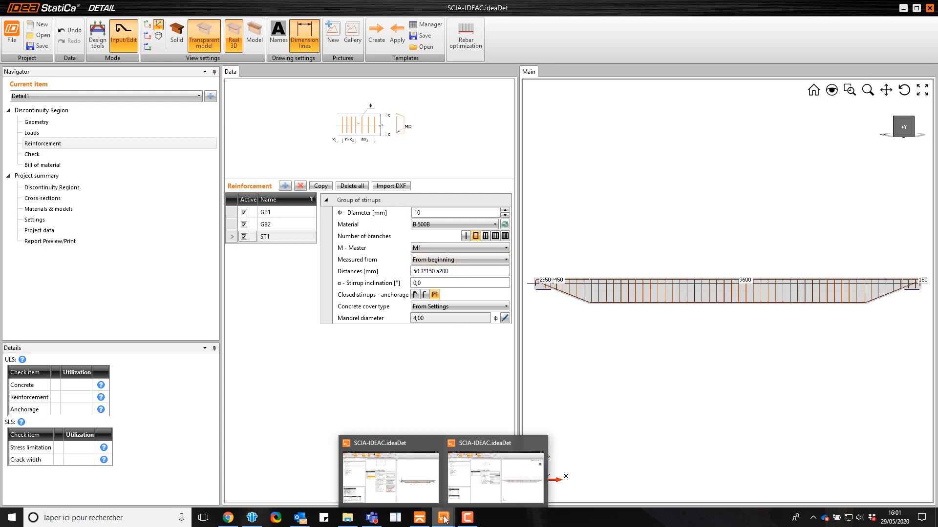
pyautogui.click(412, 491)
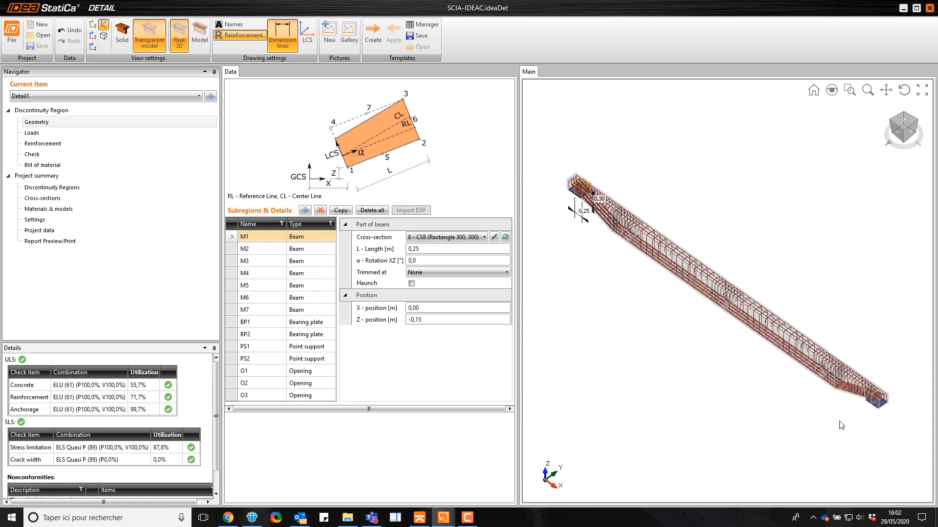
pyautogui.scroll(5, 582, 182)
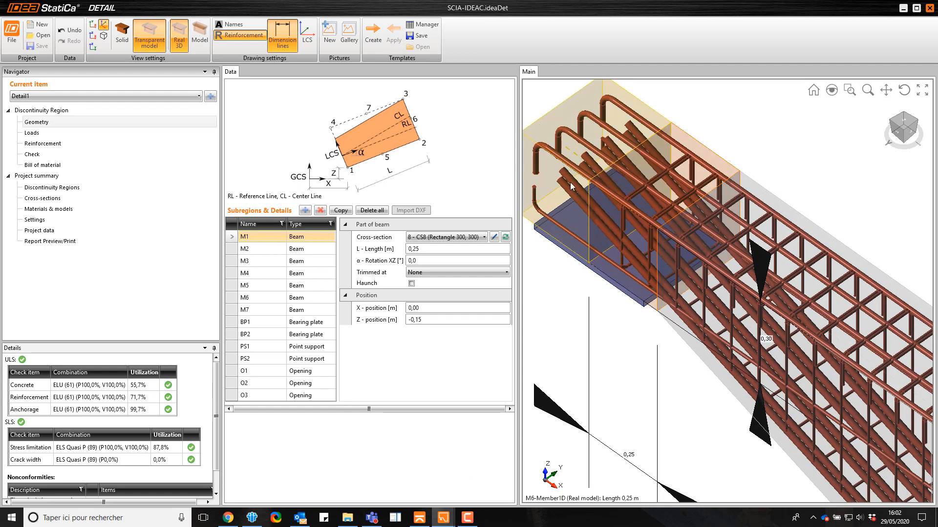
pyautogui.scroll(-5, 544, 128)
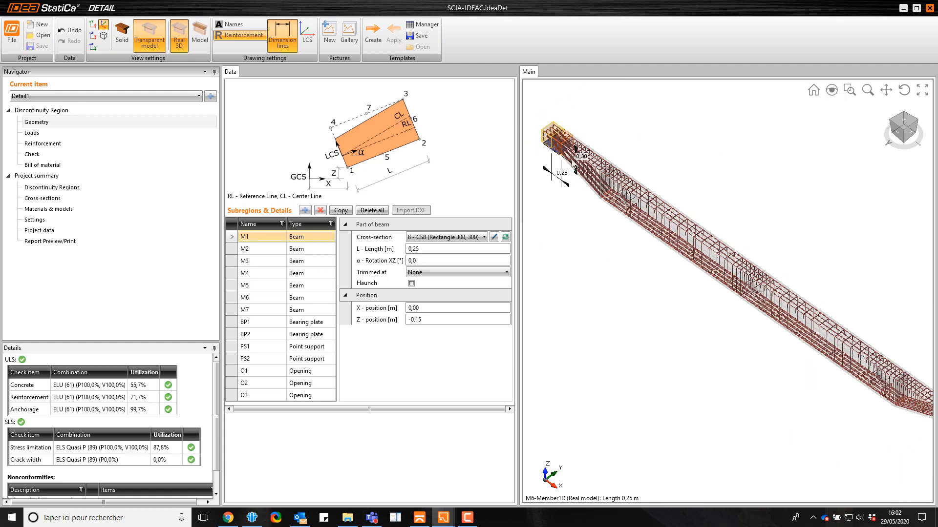
# Show the finished beam in the +Y side view and examine the reinforcement around the opening near the haunch
pyautogui.click(899, 138)
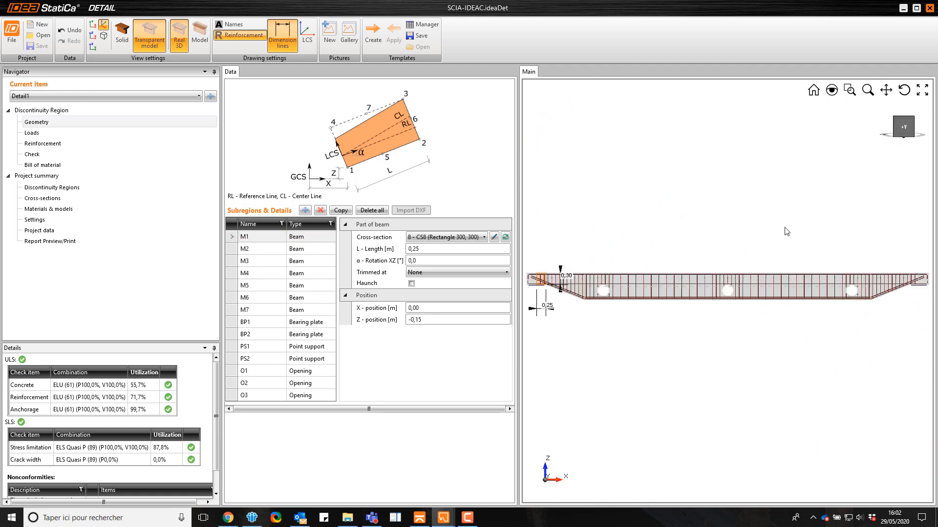
pyautogui.scroll(3, 561, 297)
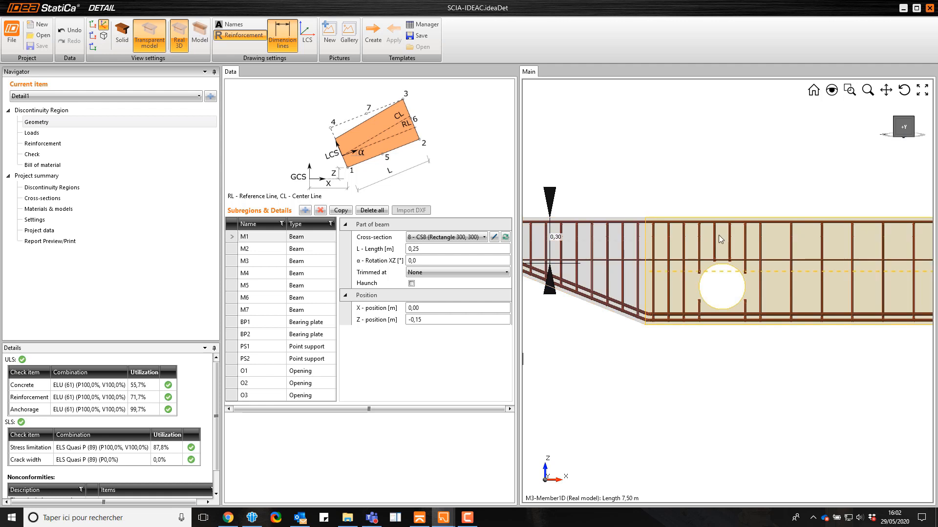
pyautogui.scroll(-5, 624, 246)
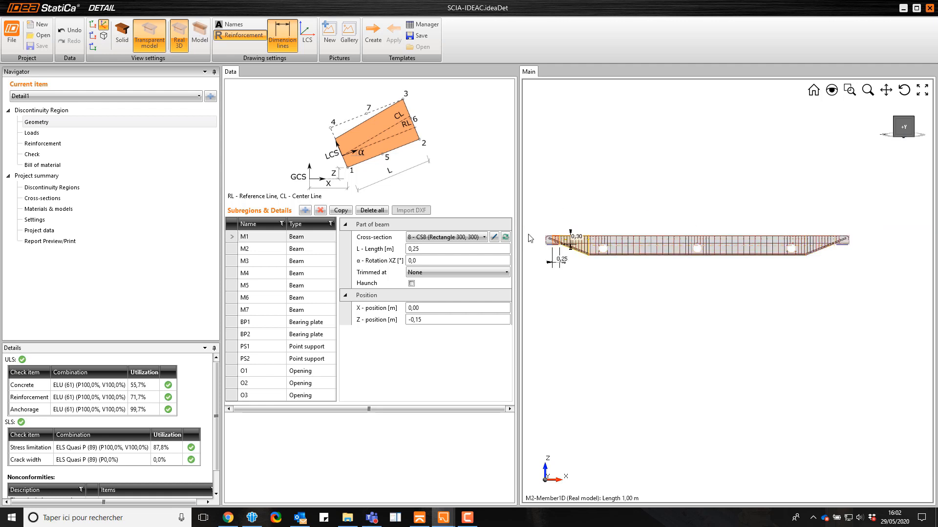
# Open the beam's check results and review strength, anchorage, stress limitation and crack width in turn
pyautogui.click(52, 155)
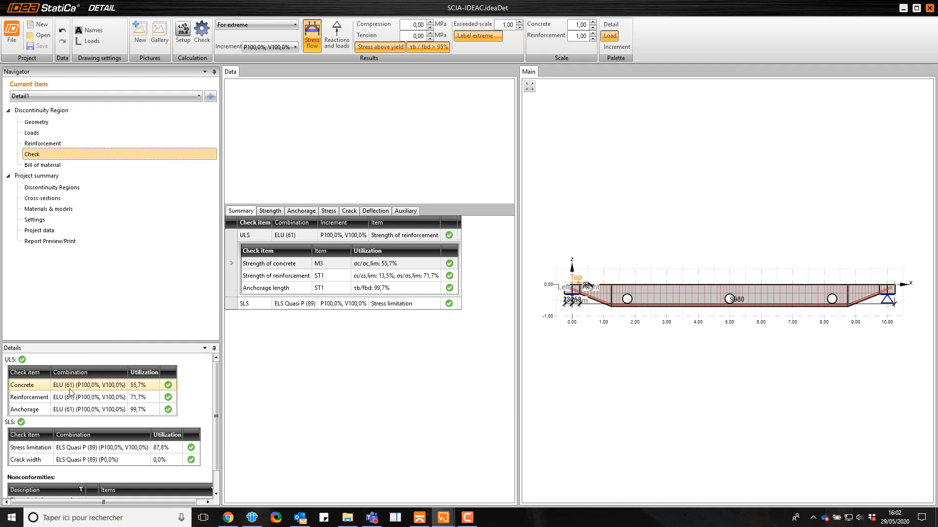
pyautogui.click(268, 212)
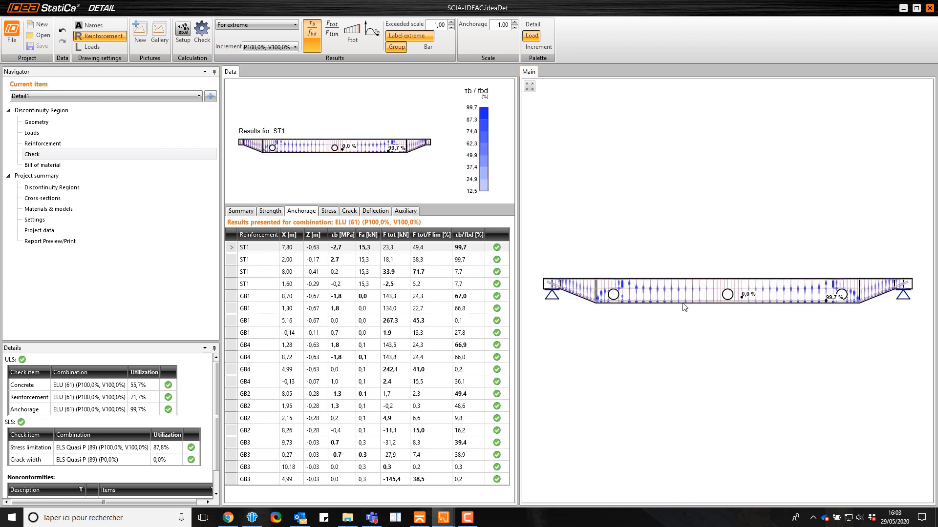
pyautogui.click(332, 212)
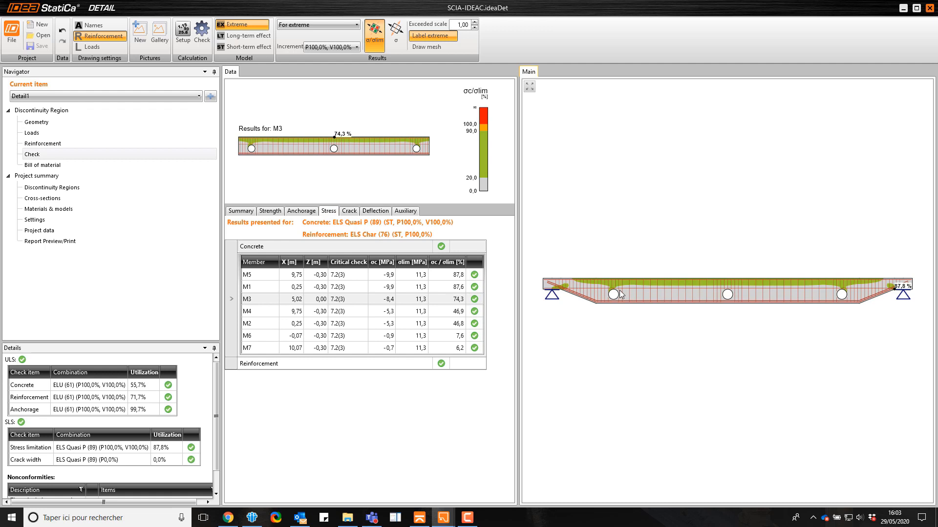
pyautogui.click(349, 211)
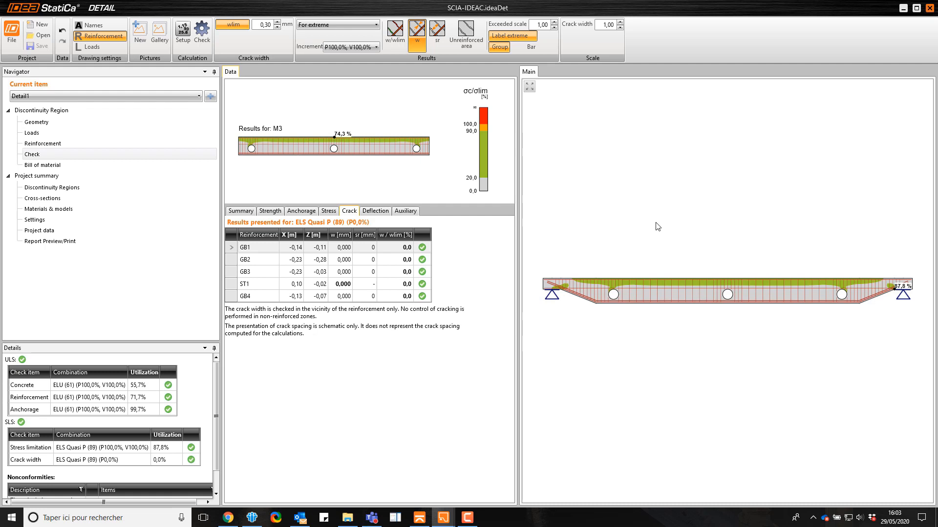
# Show the beam's deflection results on the deformed shape, with the immediate deflection uz,st caused by total load
pyautogui.click(376, 216)
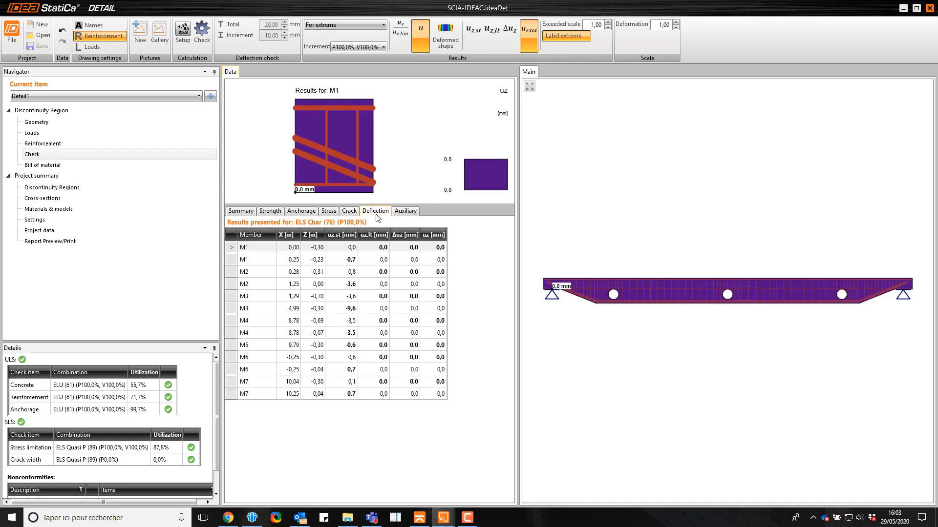
pyautogui.click(445, 34)
pyautogui.click(470, 29)
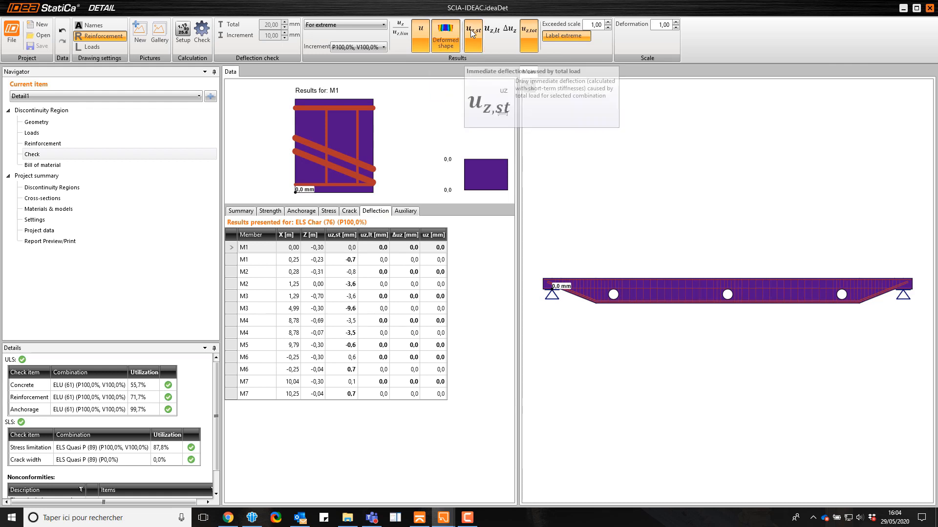